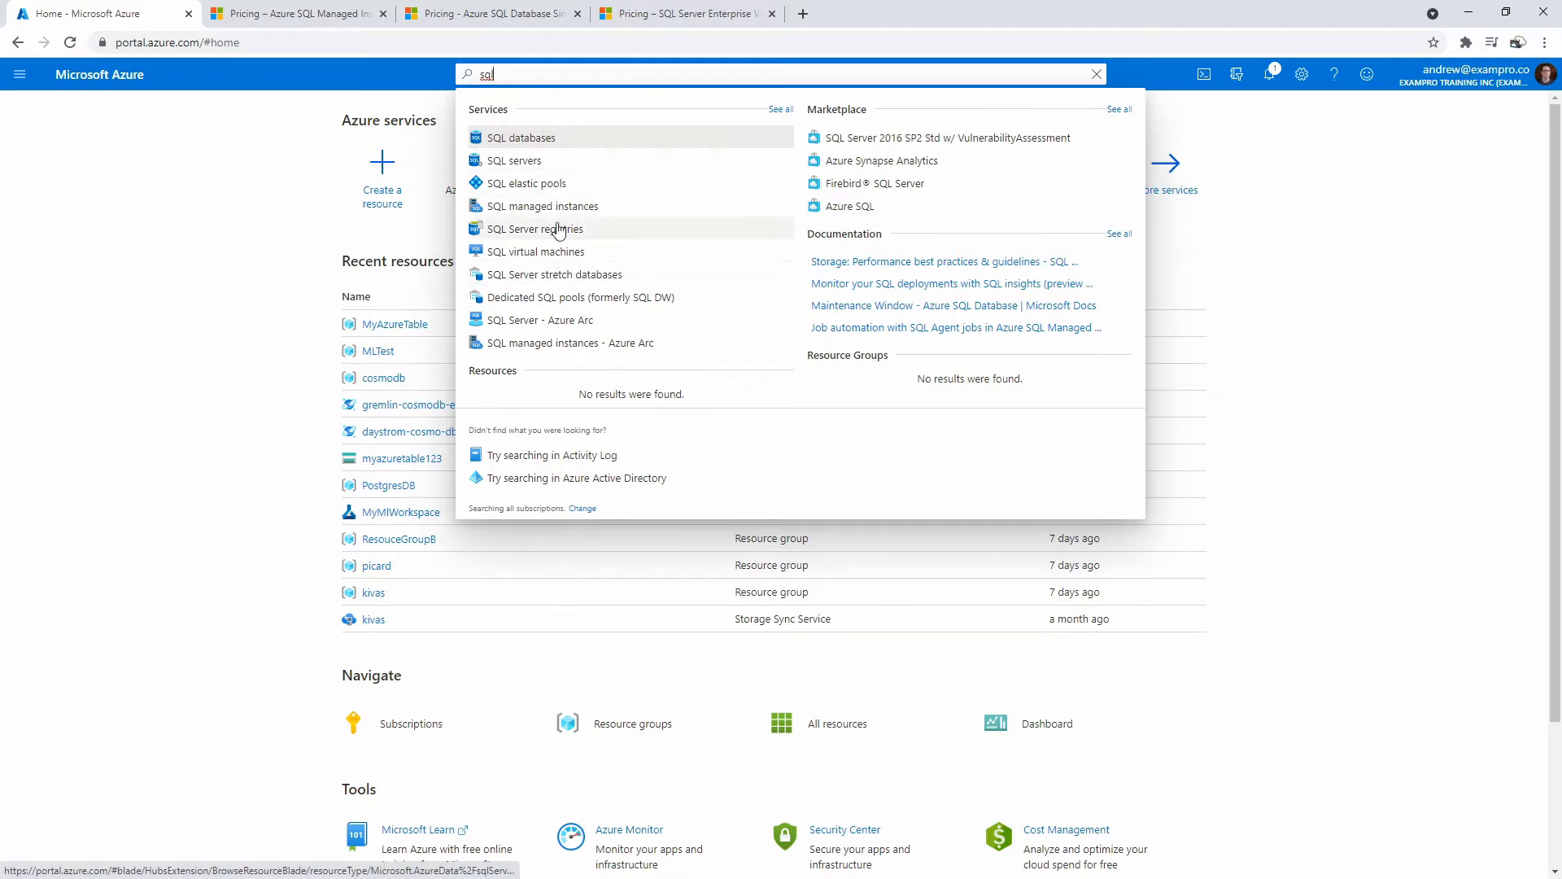
Search 'azure sql', open the Azure SQL service and start adding a new resource.
drag(525, 74, 460, 78)
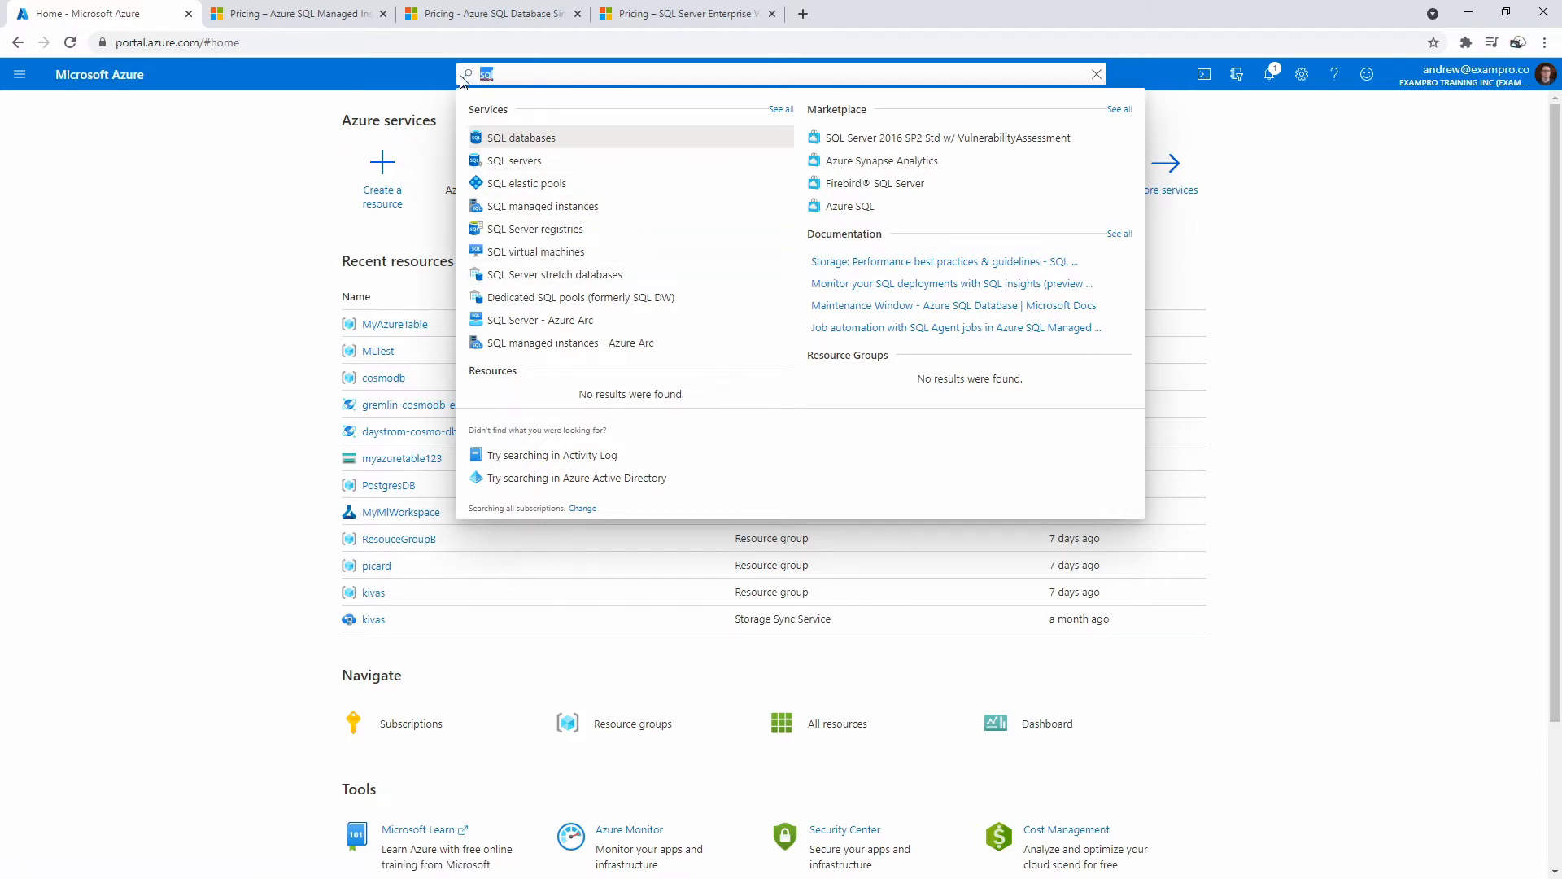
text(azure sql)
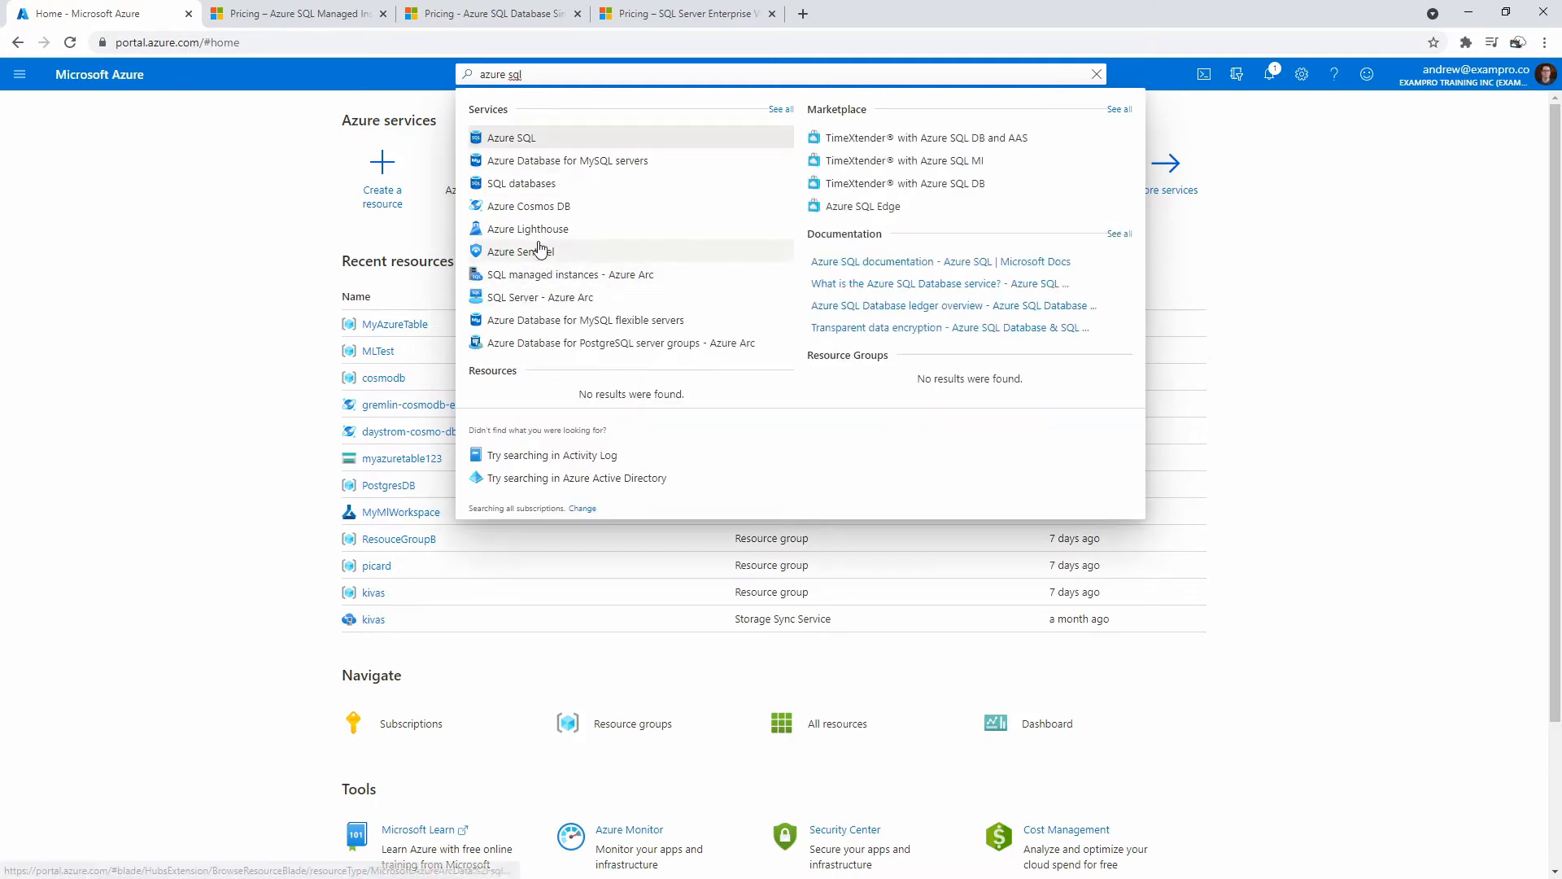
click(531, 142)
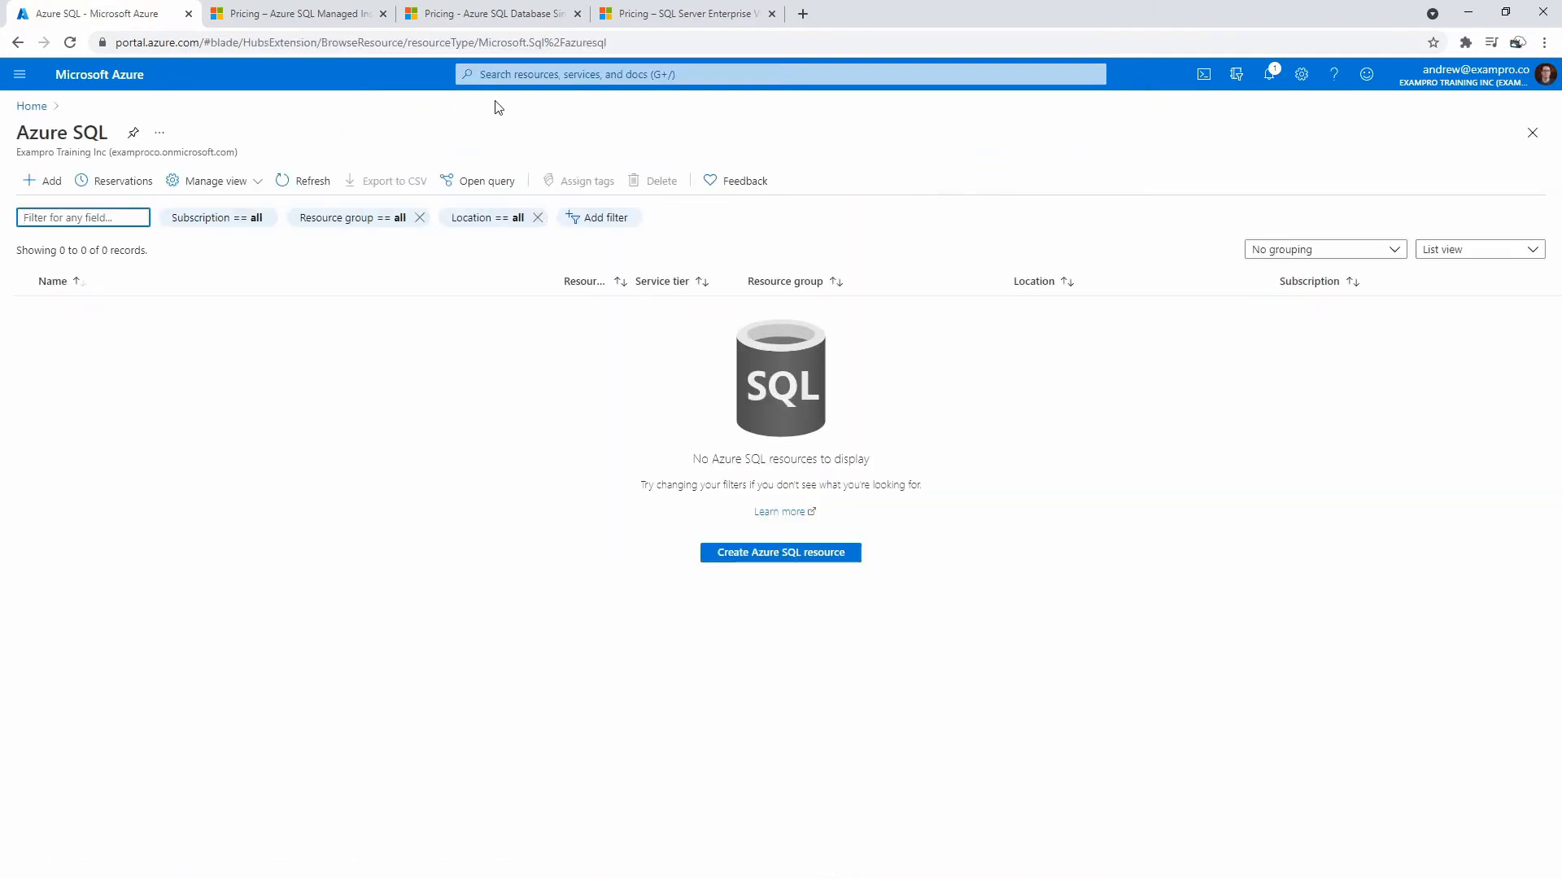
click(48, 189)
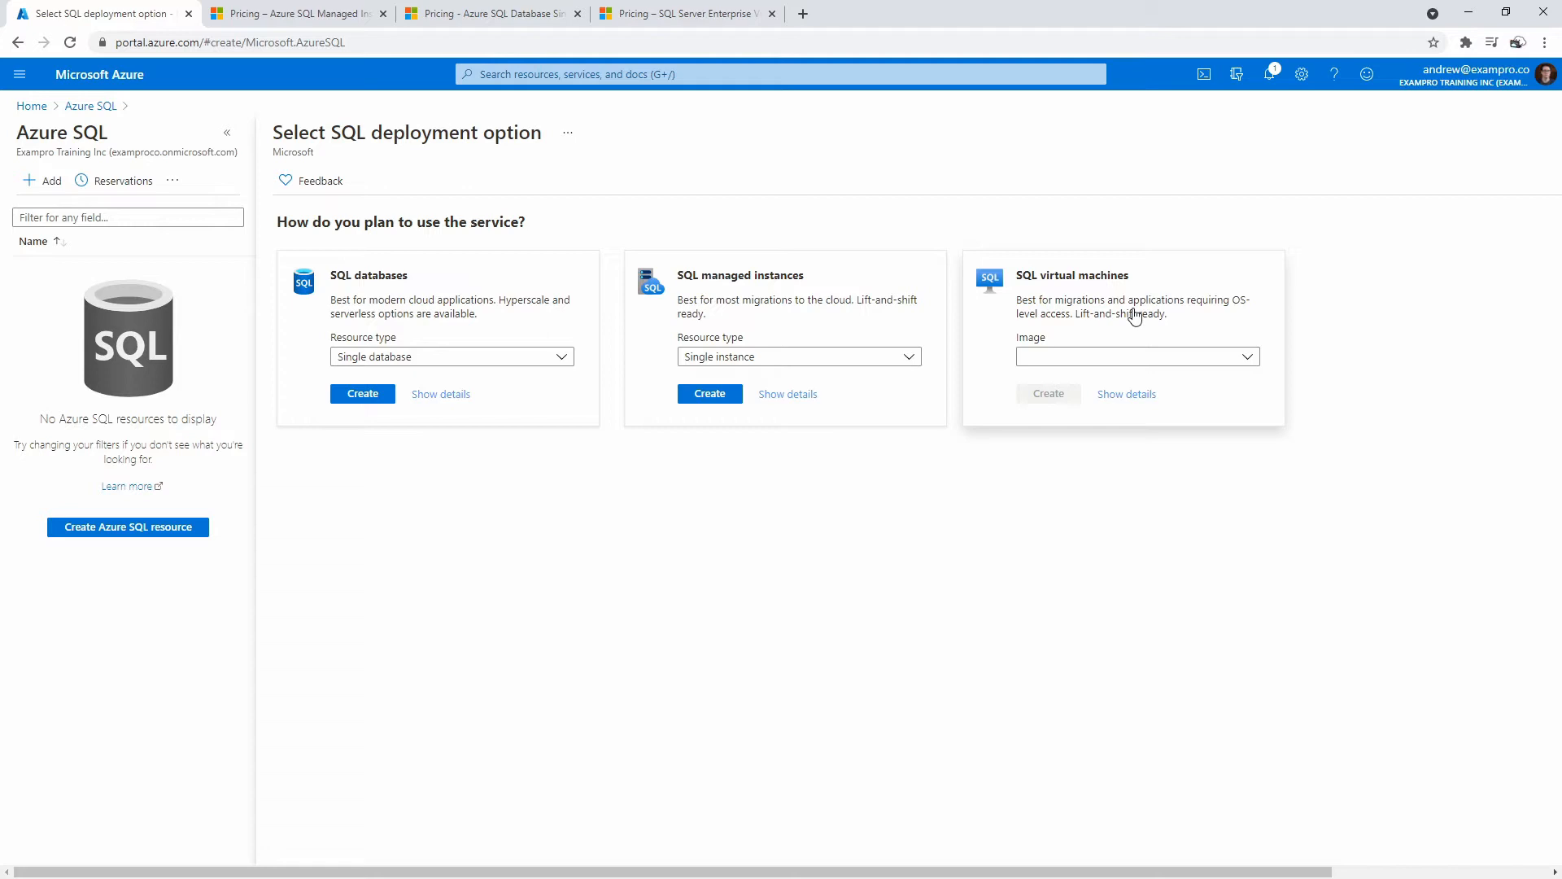
Choose the (BYOL) SQL Server 2019 Enterprise Windows Server 2019 image and briefly review its details.
click(1154, 355)
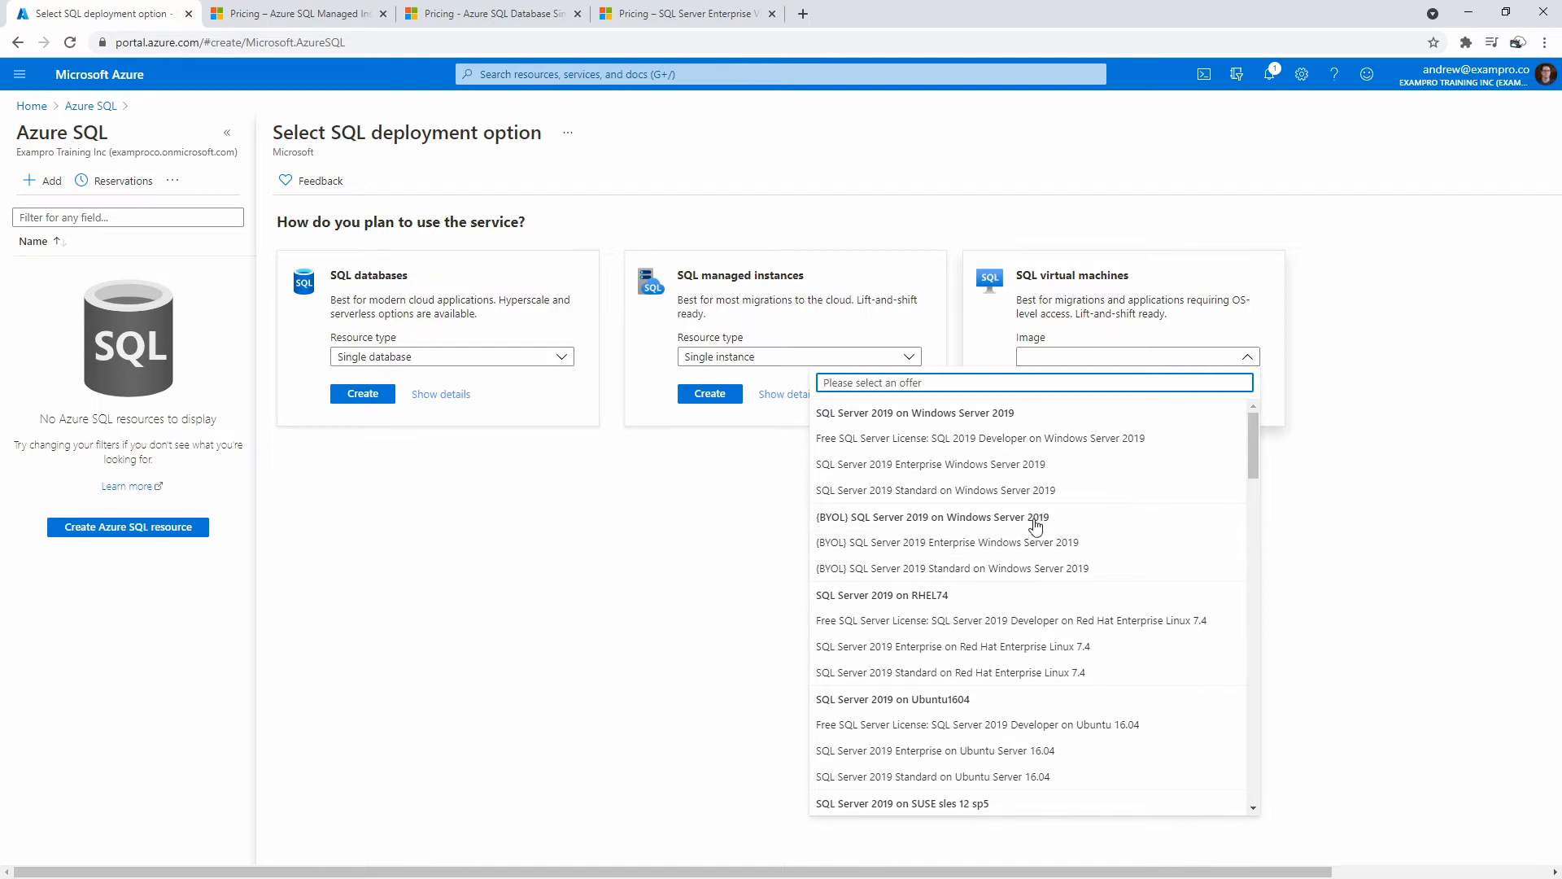
click(958, 545)
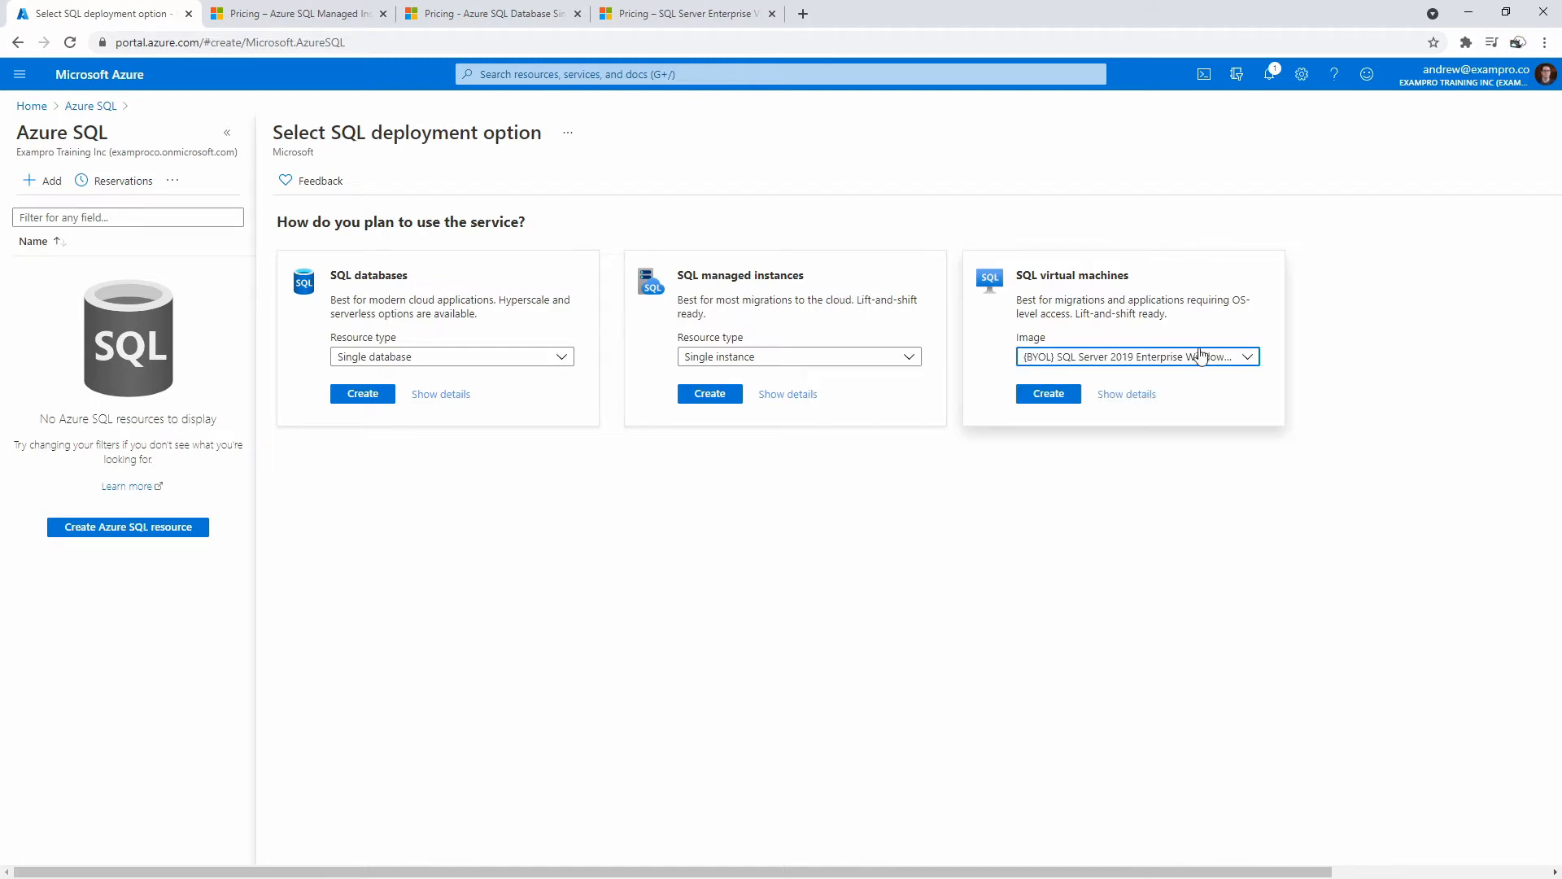
click(1136, 396)
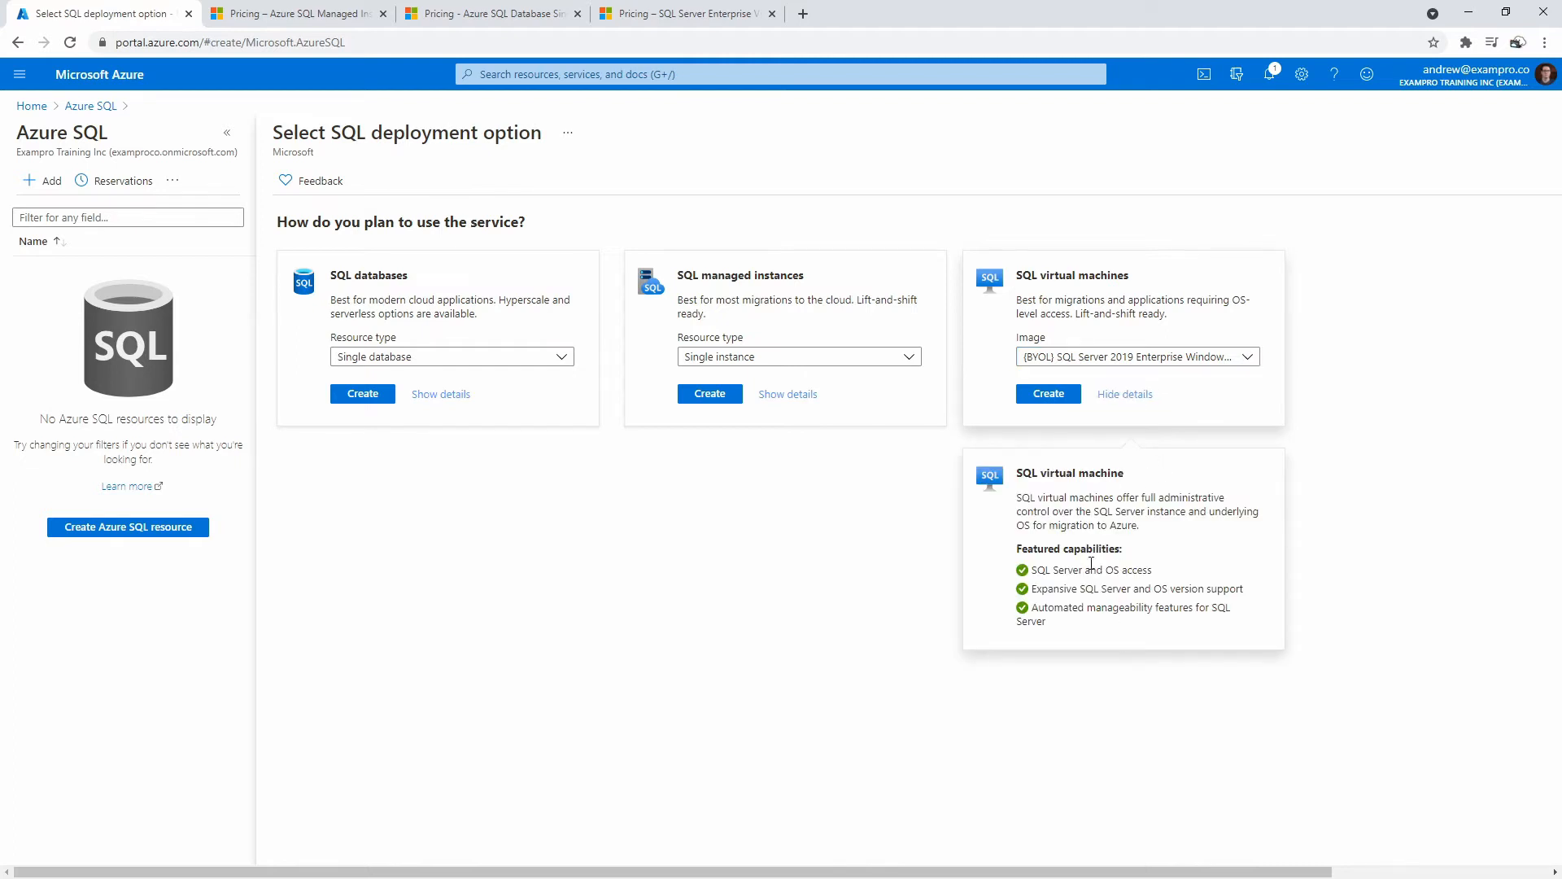
drag(1091, 569, 1123, 635)
click(1127, 396)
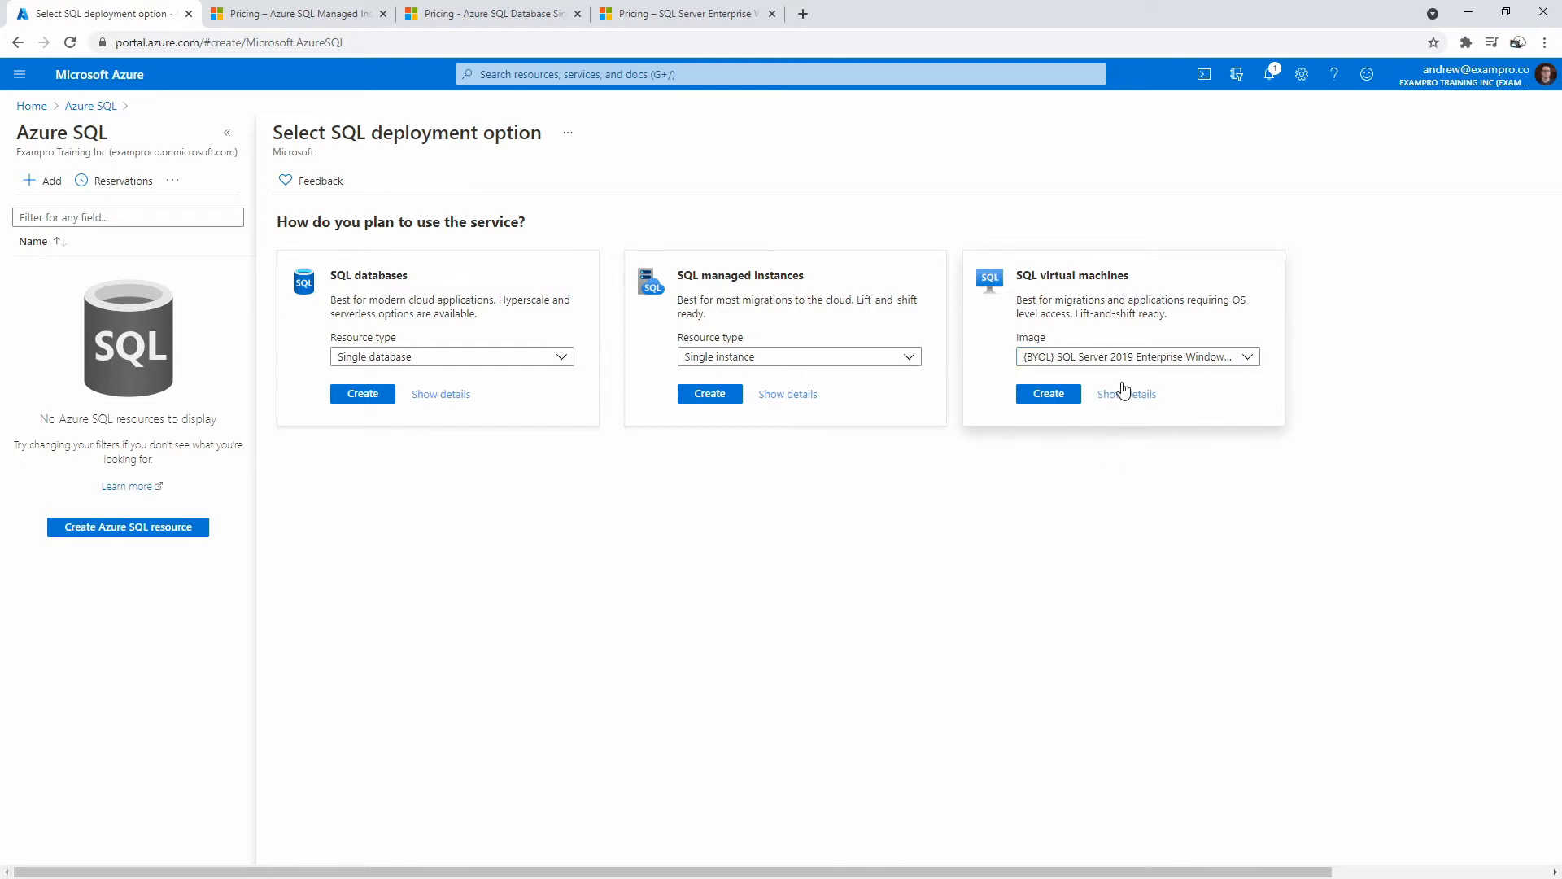
click(675, 17)
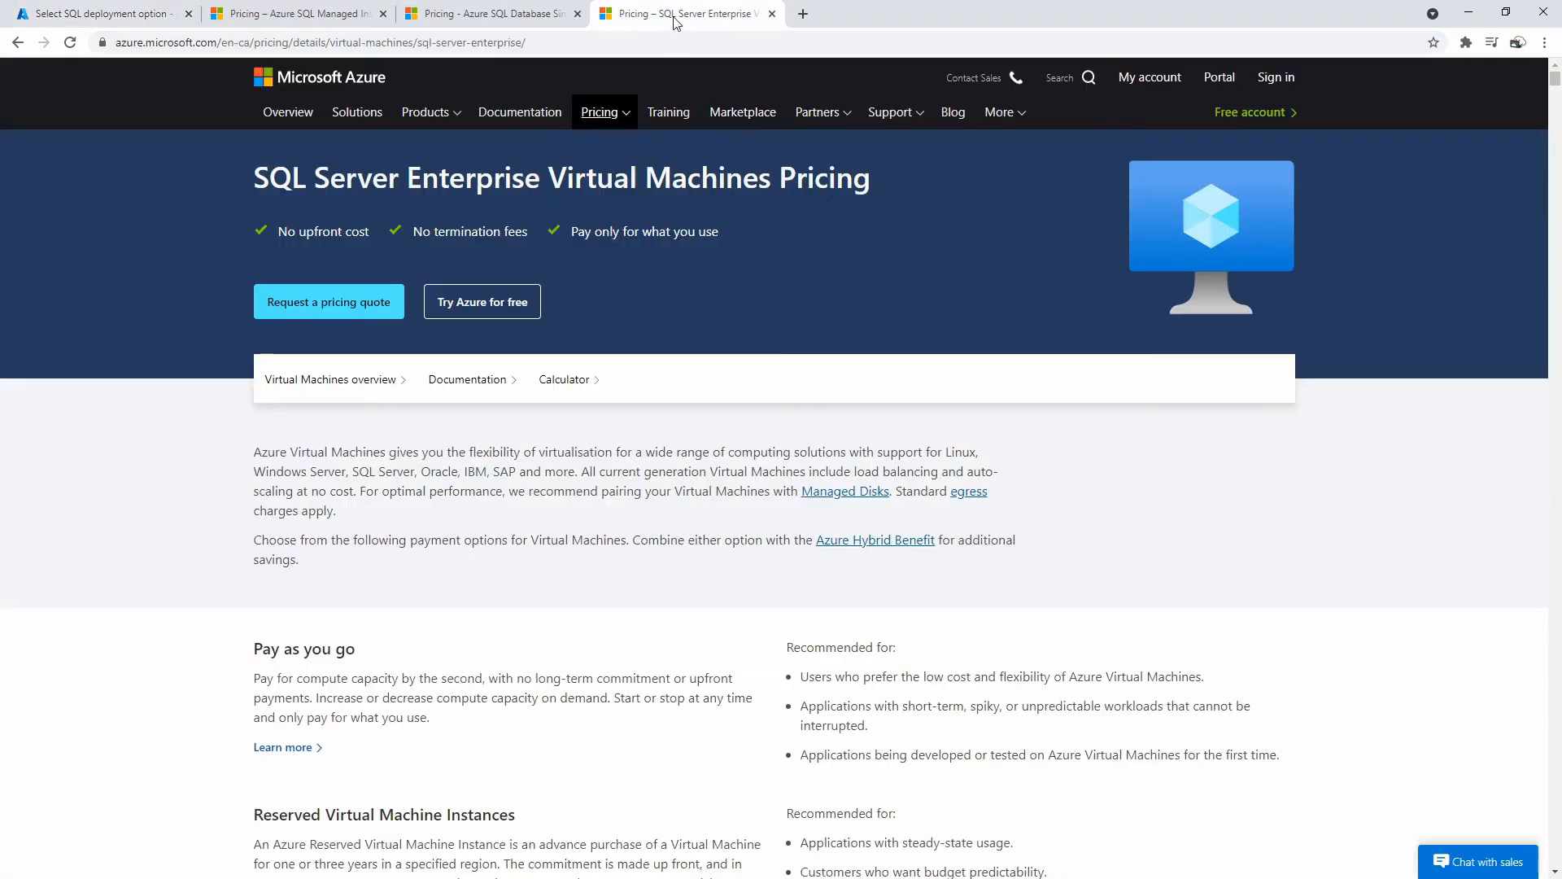
scroll(806, 402, down, 10)
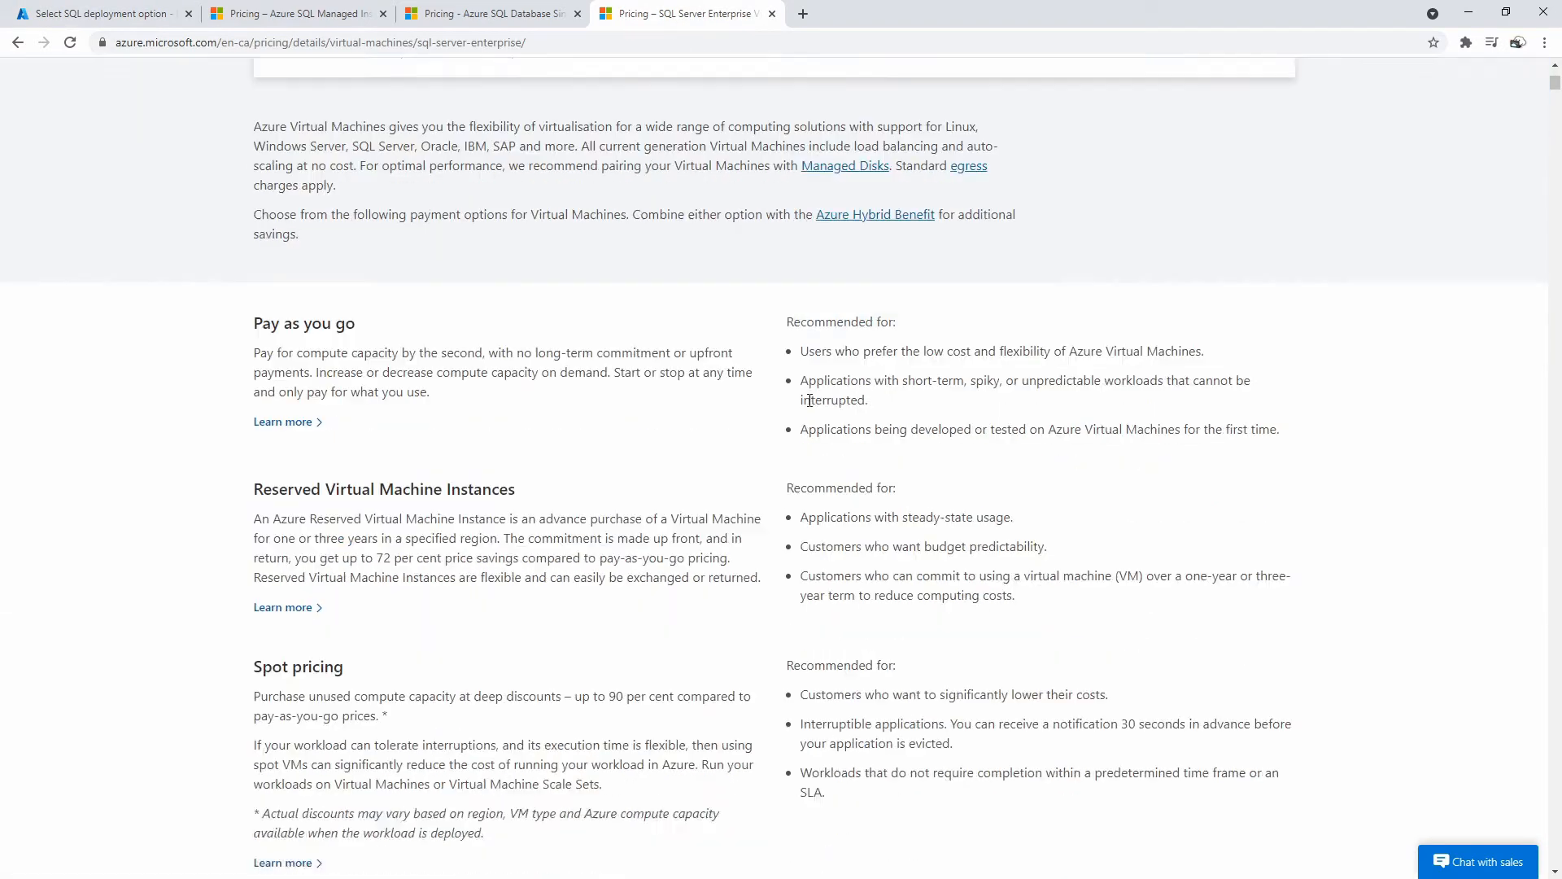
scroll(1021, 375, up, 5)
scroll(950, 391, down, 12)
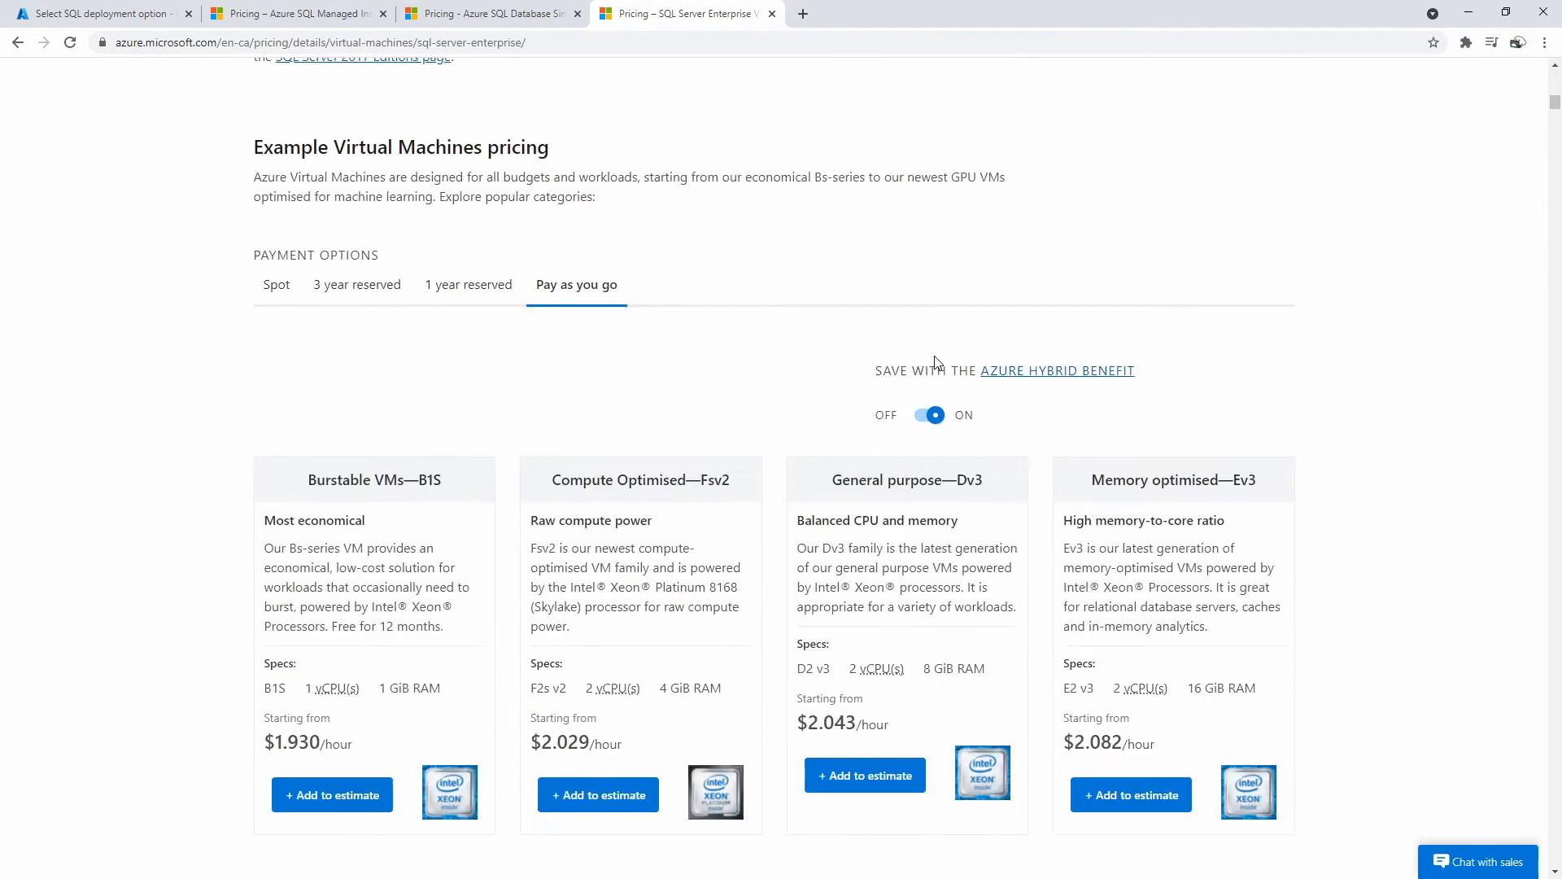
click(927, 173)
click(928, 172)
click(926, 176)
click(926, 176)
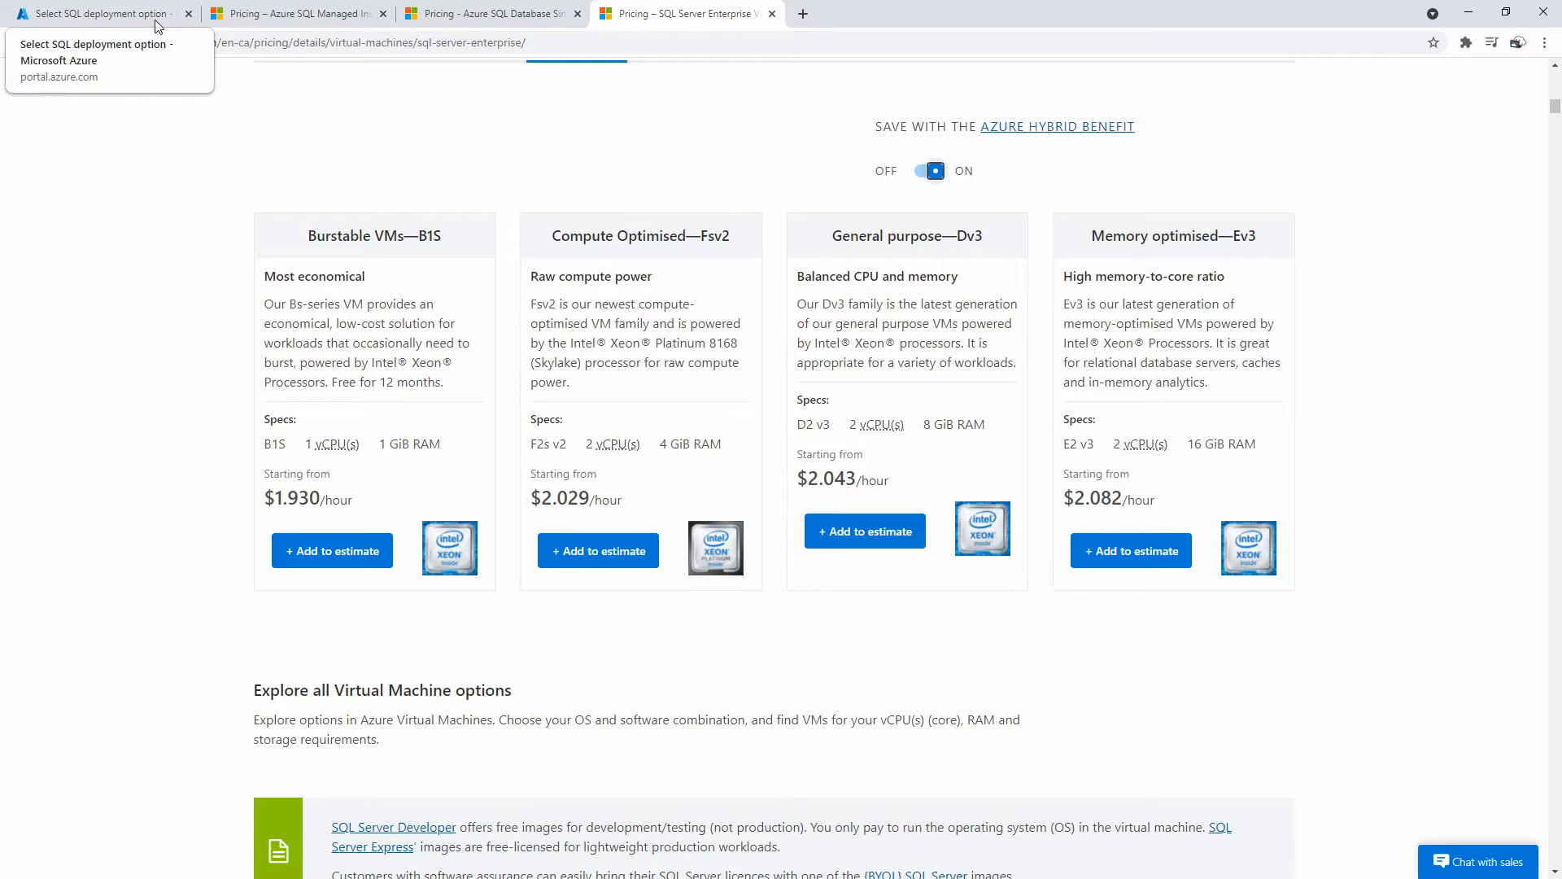
click(106, 15)
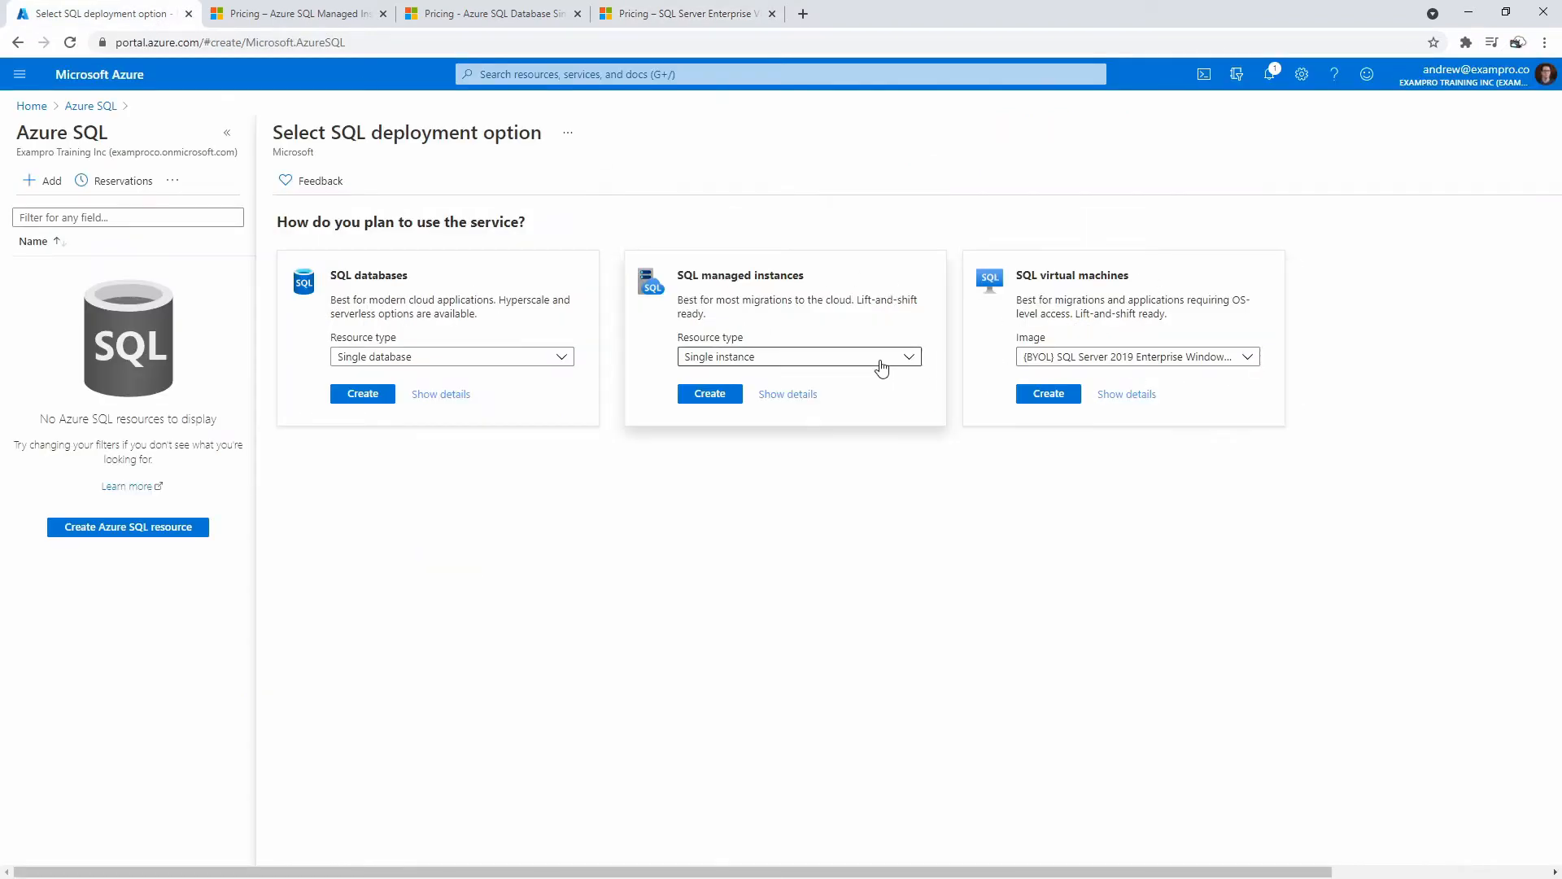
Show the SQL managed instances details and review the Azure Arc option.
click(791, 395)
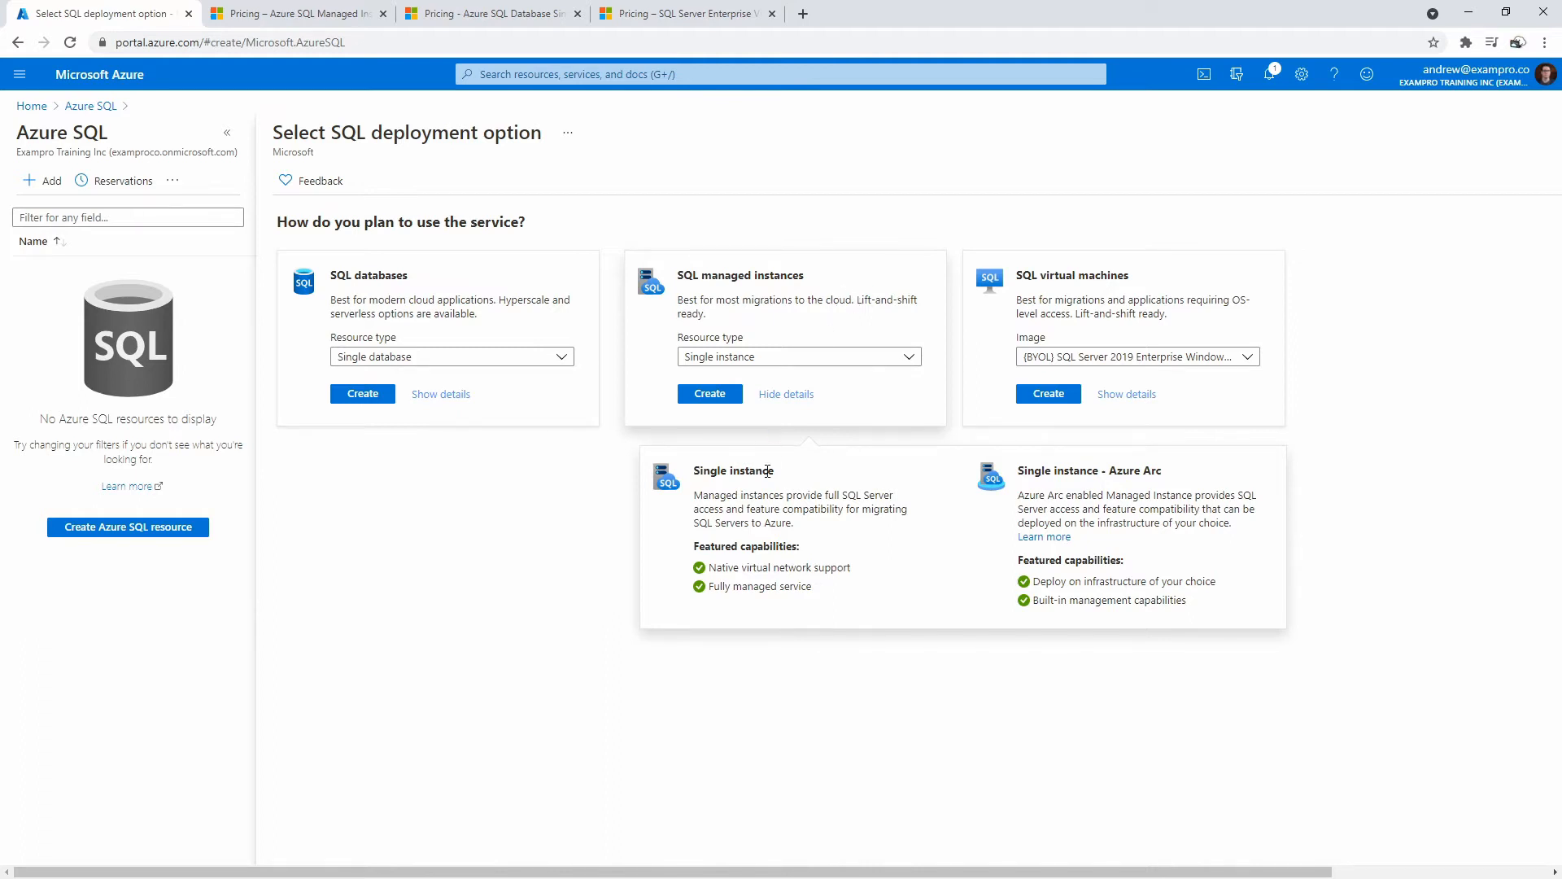
drag(1109, 473, 1145, 474)
drag(675, 276, 824, 287)
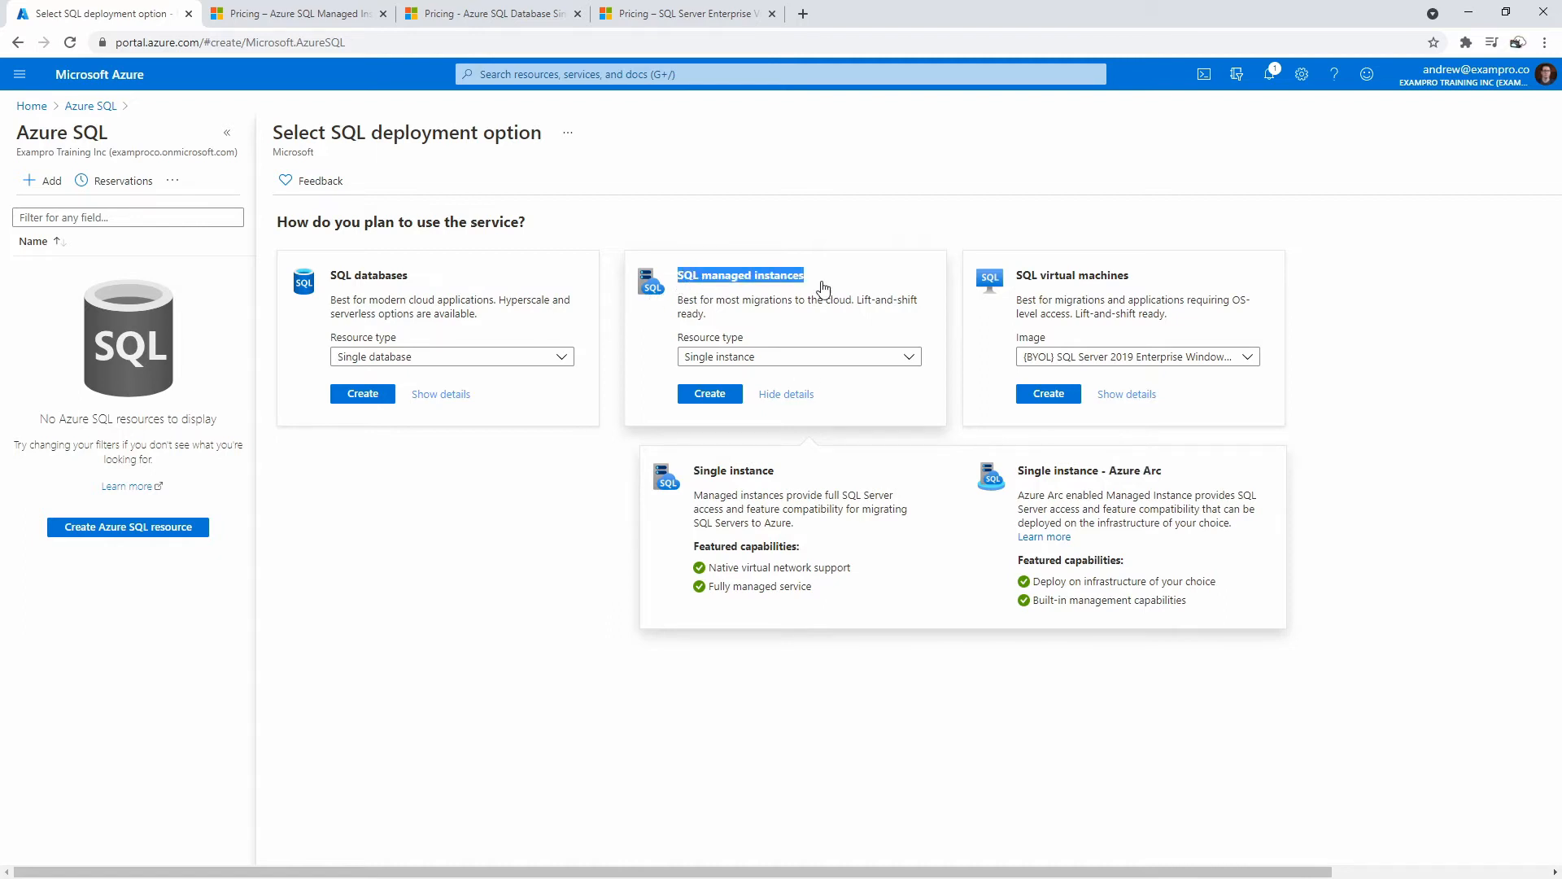
click(788, 394)
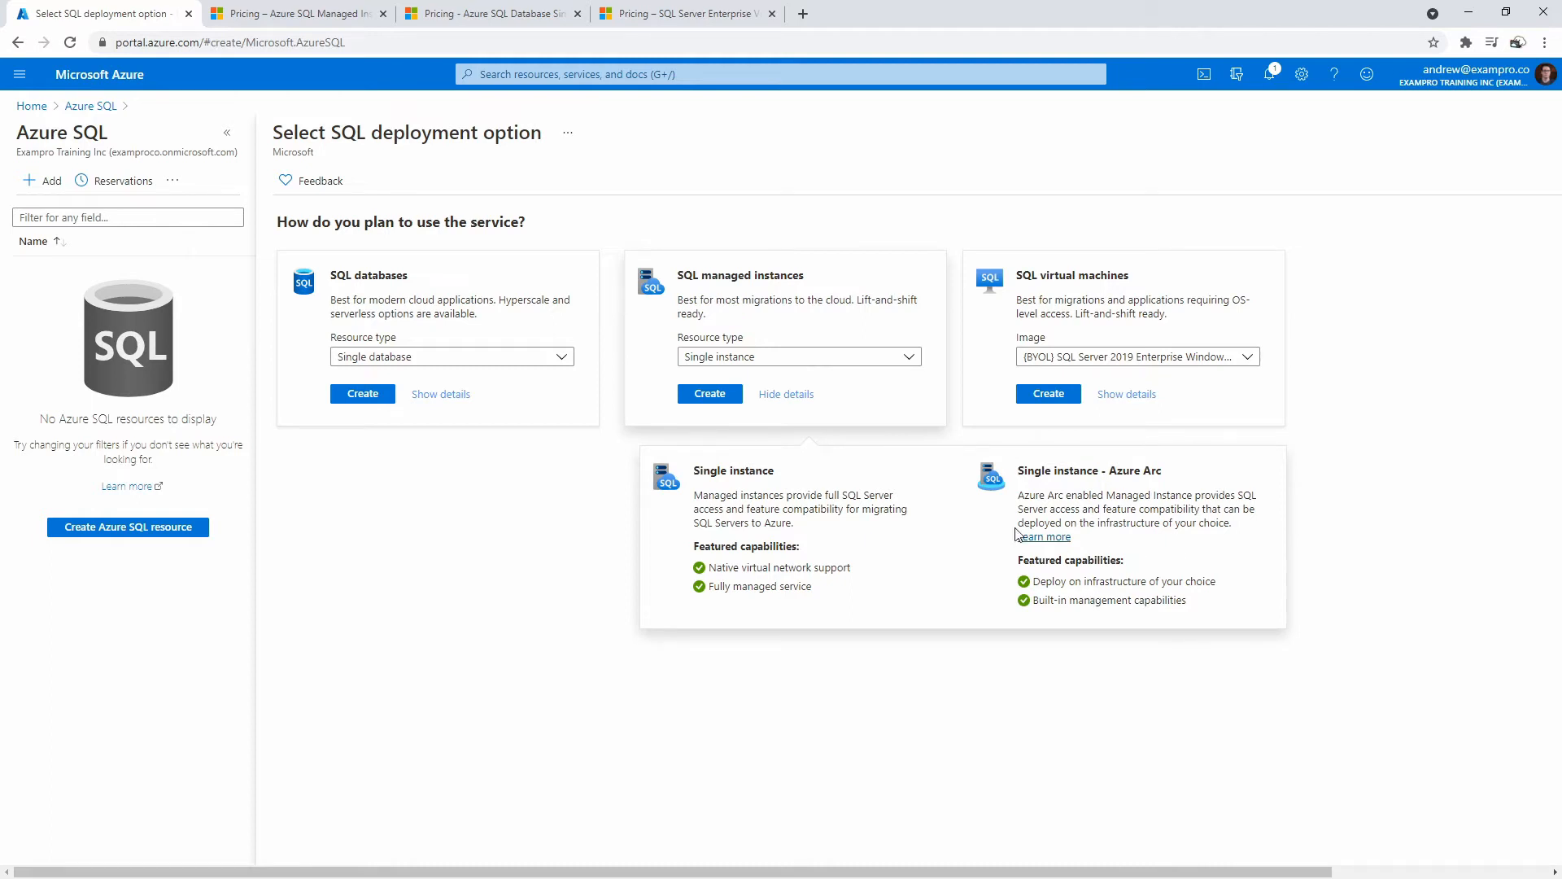
Keep Single instance as the resource type and bring up the Managed Instance pricing page.
click(791, 364)
click(777, 381)
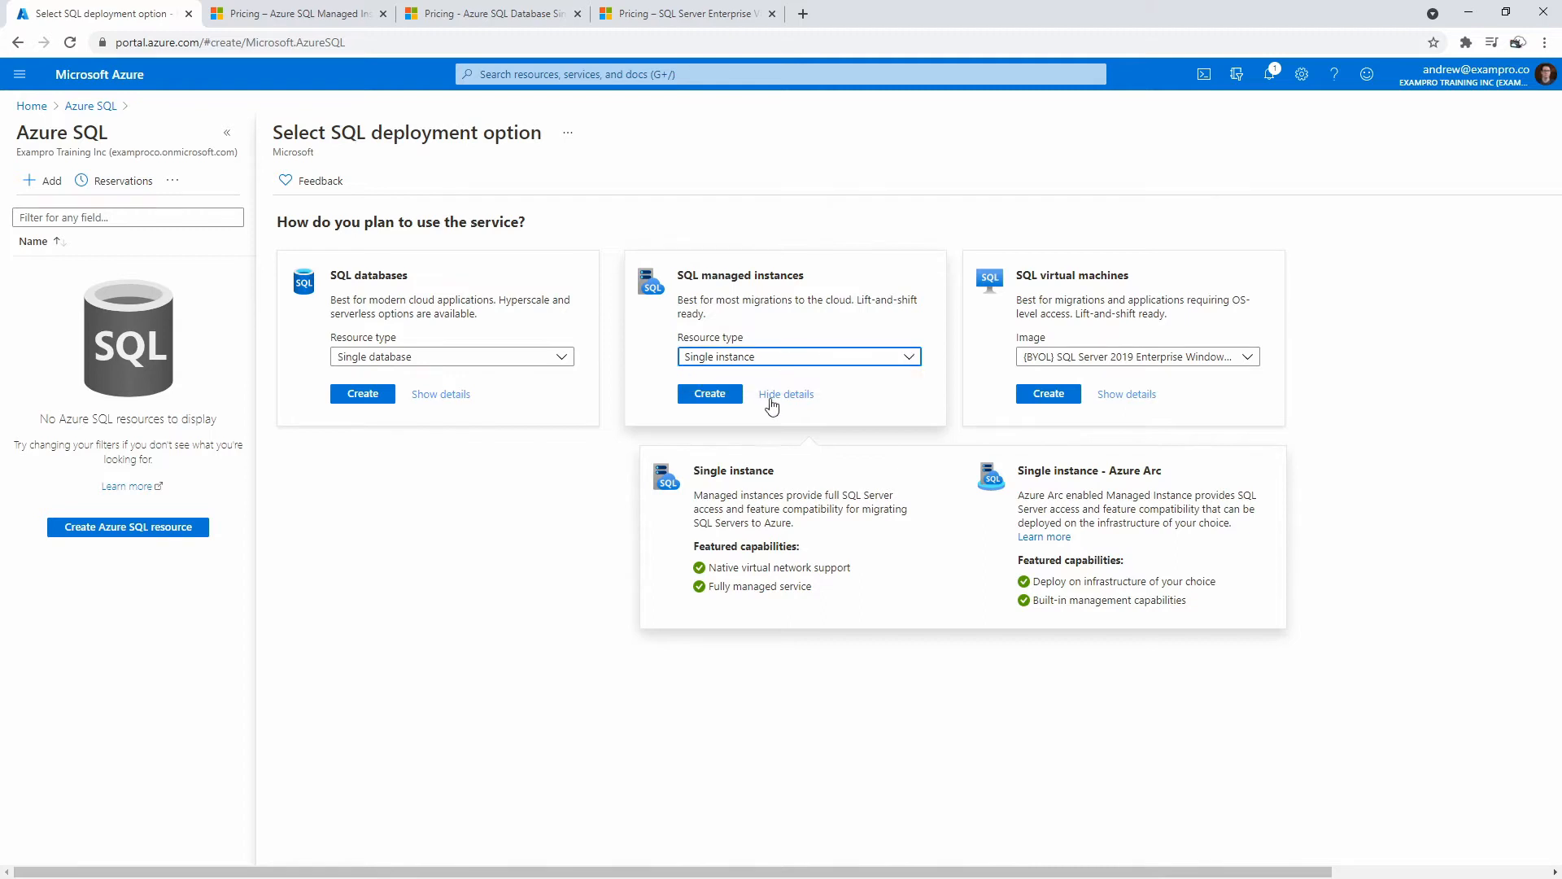
click(529, 22)
drag(355, 21, 537, 22)
Review the Gen 5 pricing table, noting the $1.01/hour pay-as-you-go rate.
scroll(618, 443, down, 10)
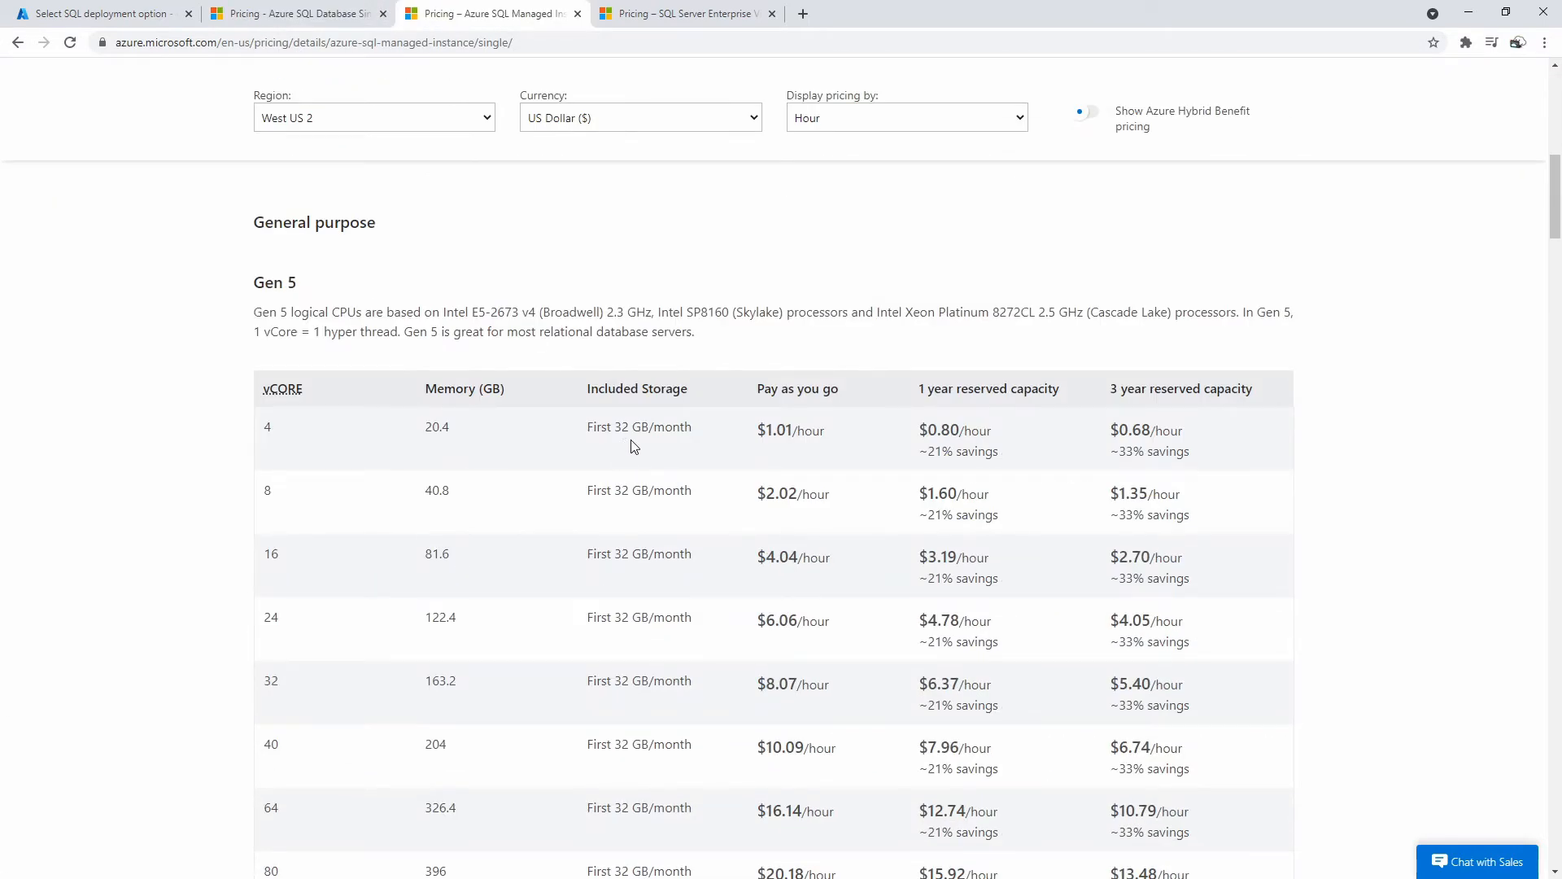
drag(754, 432, 834, 431)
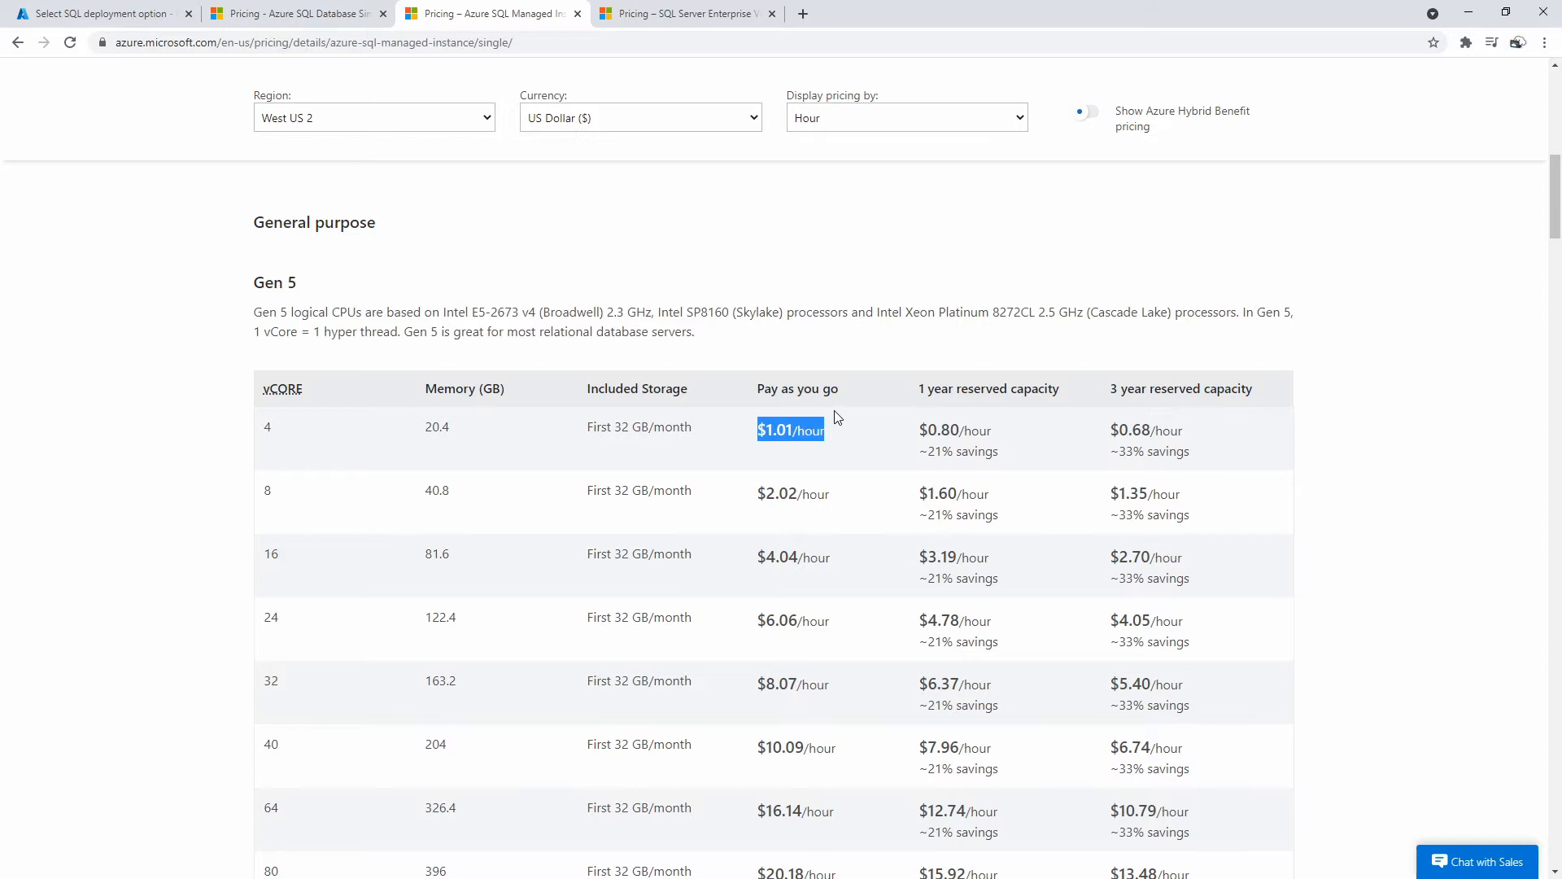
scroll(847, 545, up, 7)
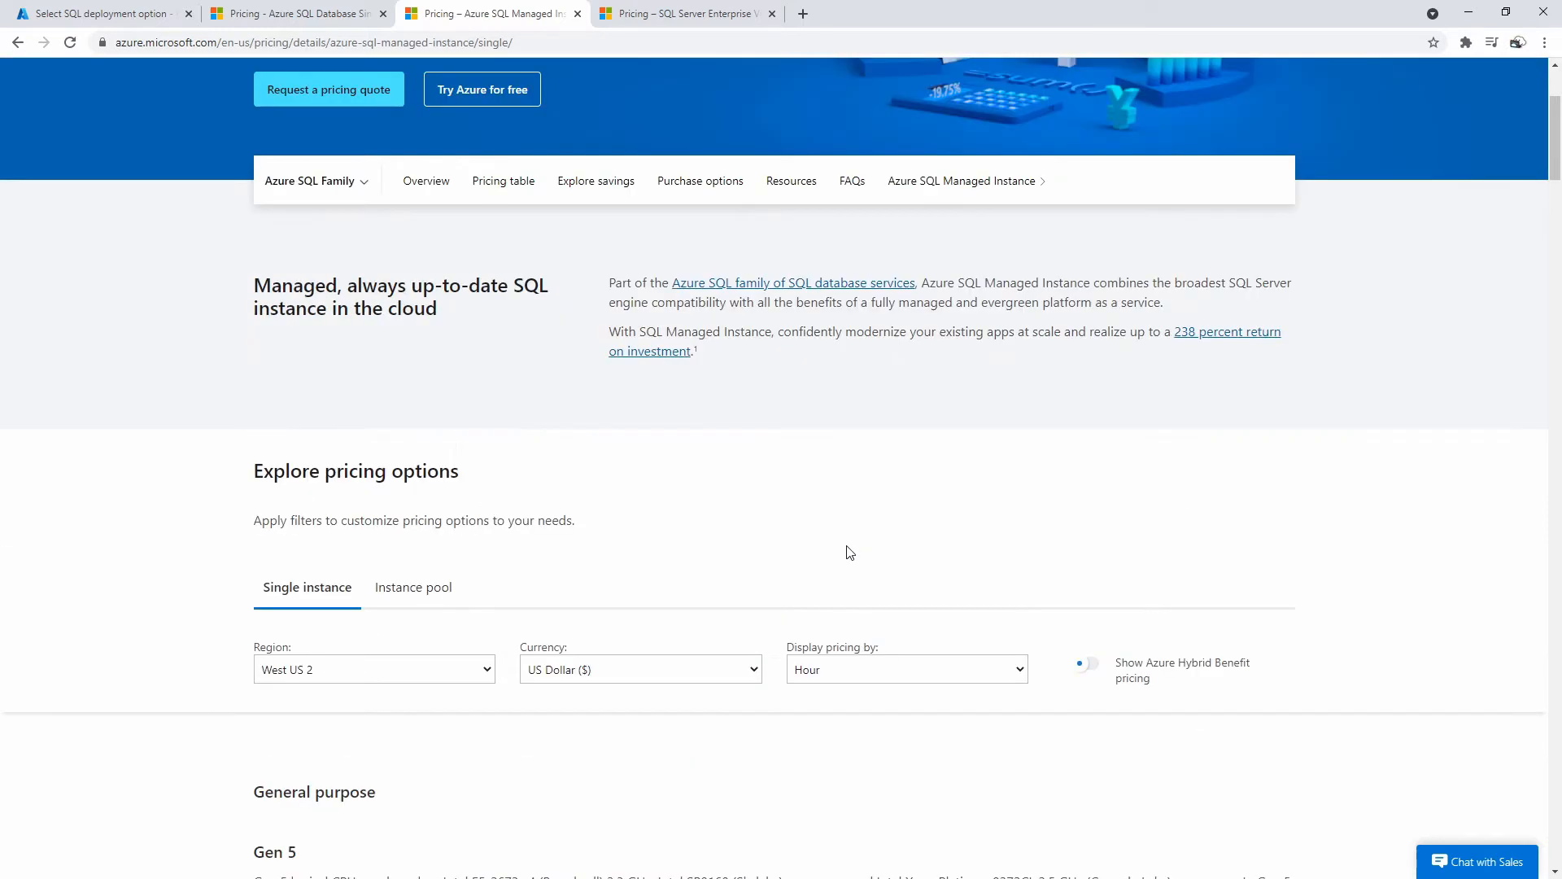
scroll(834, 538, down, 7)
scroll(825, 517, up, 6)
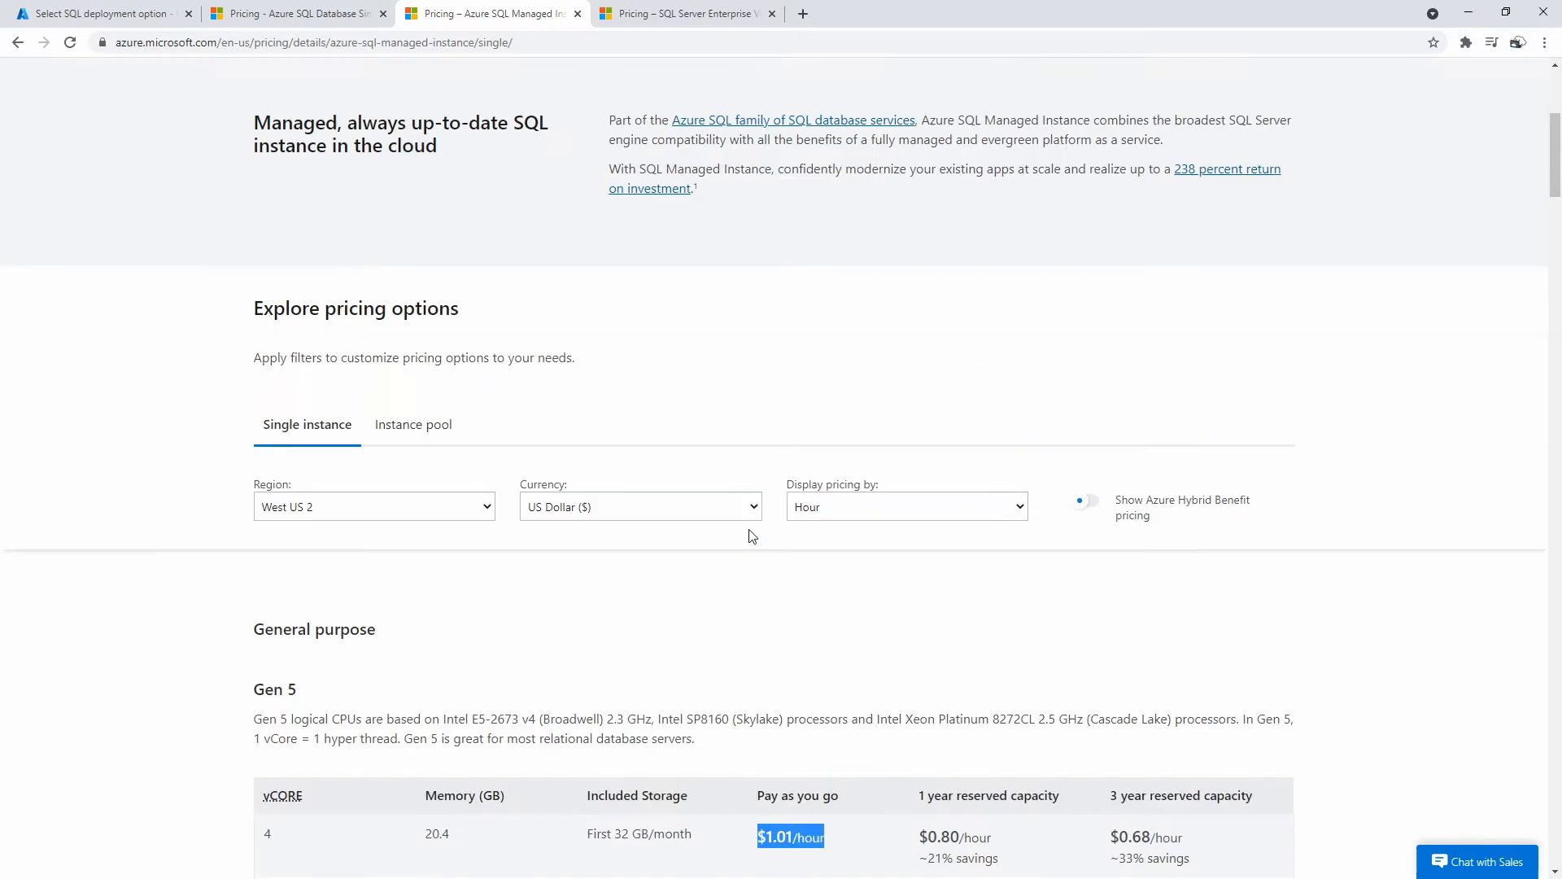
scroll(752, 536, up, 3)
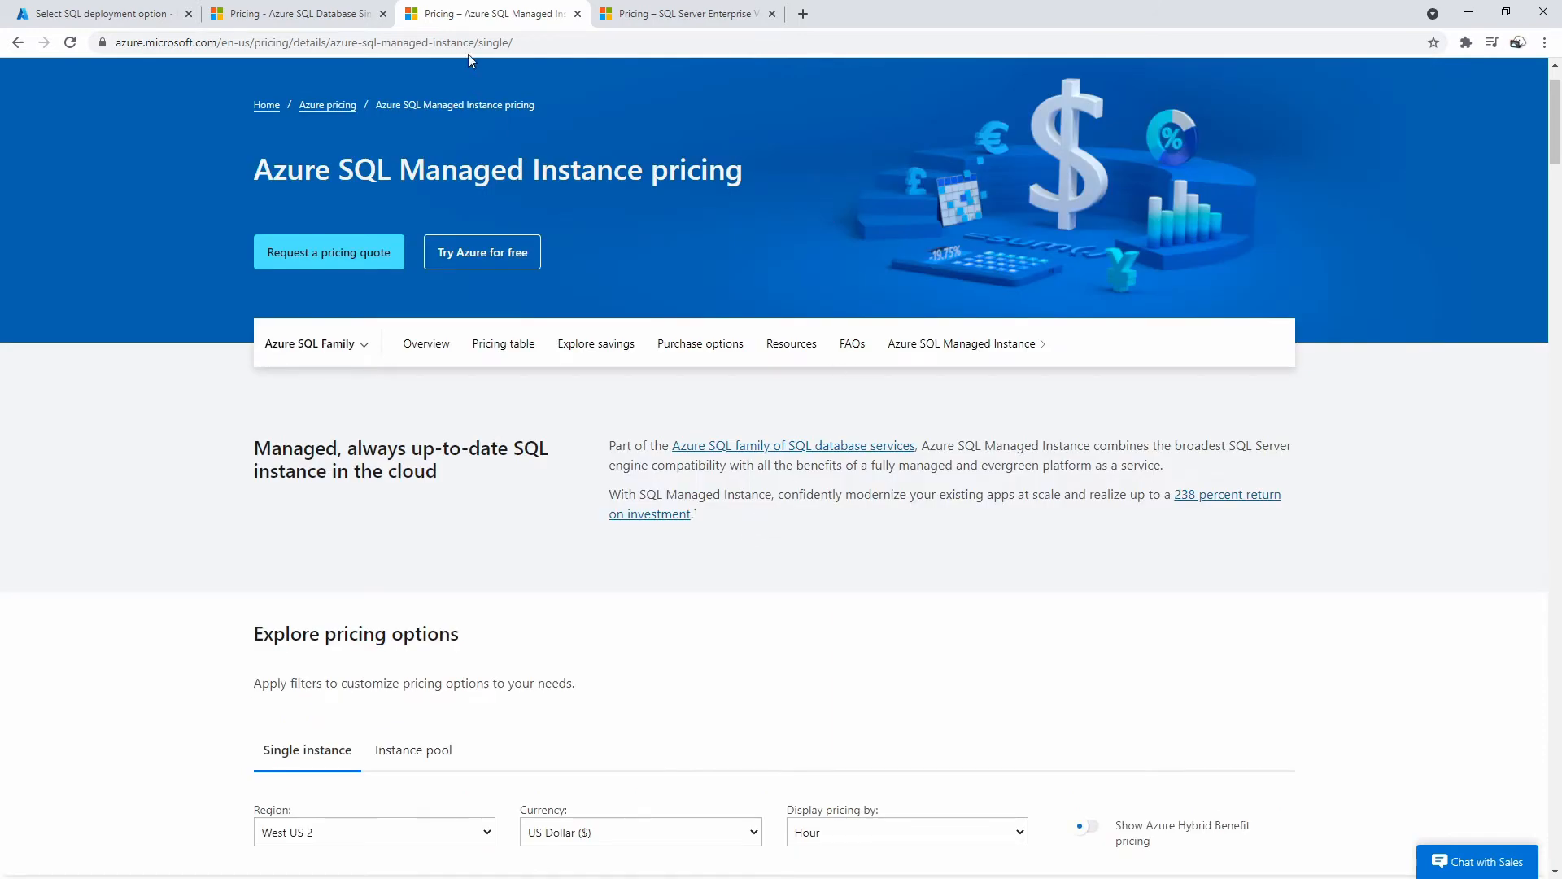
Close the Managed Instance and SQL Server Enterprise pricing tabs and return to the portal.
click(577, 13)
click(578, 14)
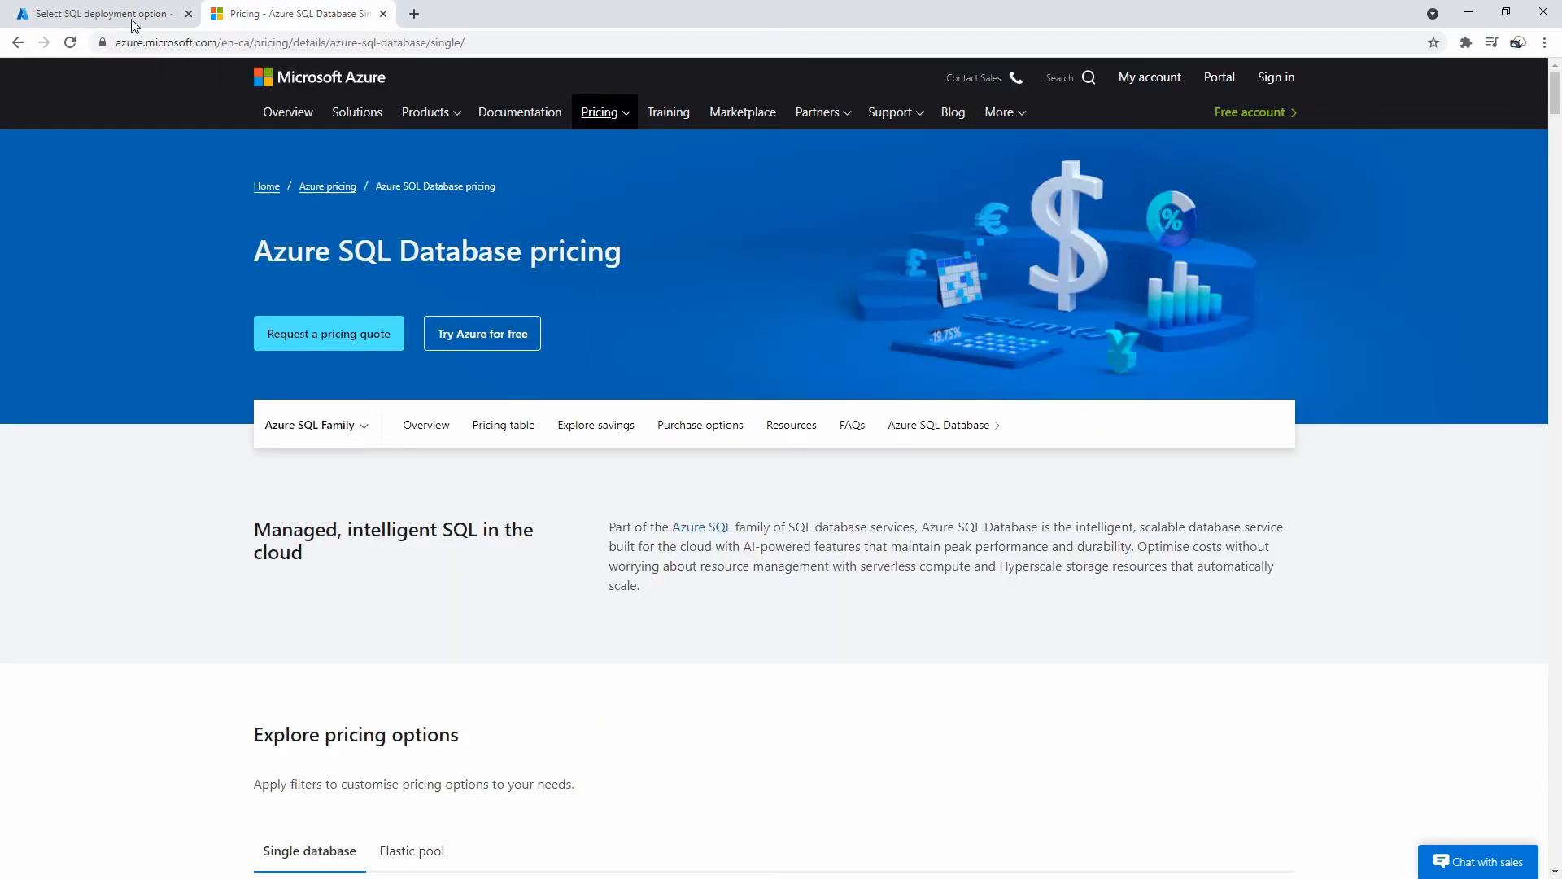
click(93, 14)
click(783, 396)
click(1123, 394)
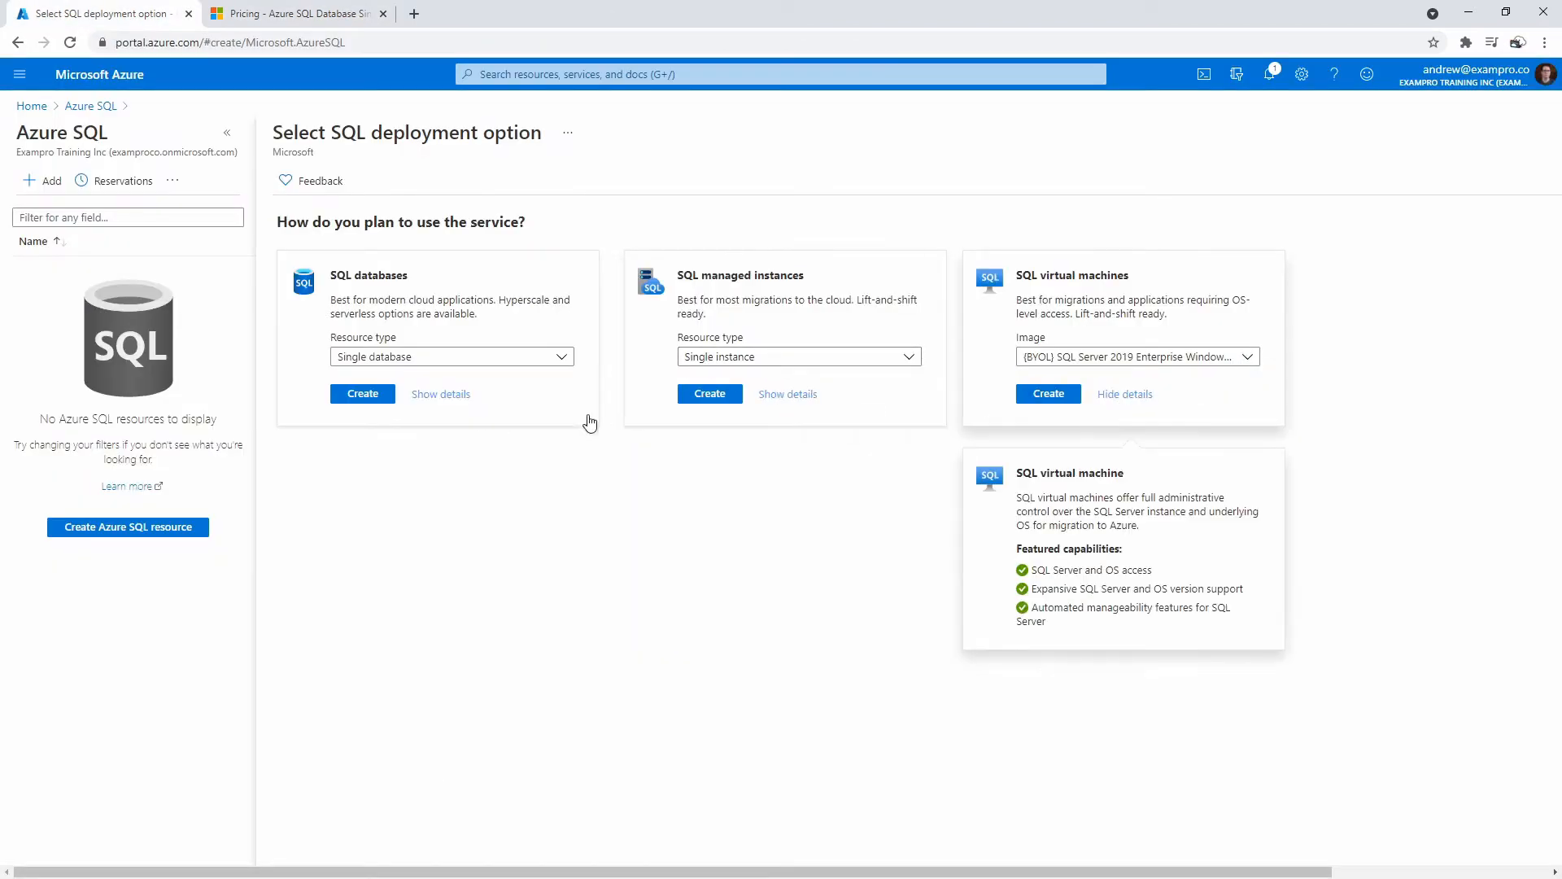
Hide the VM details, keep Single database as resource type, and show SQL databases details.
click(1127, 393)
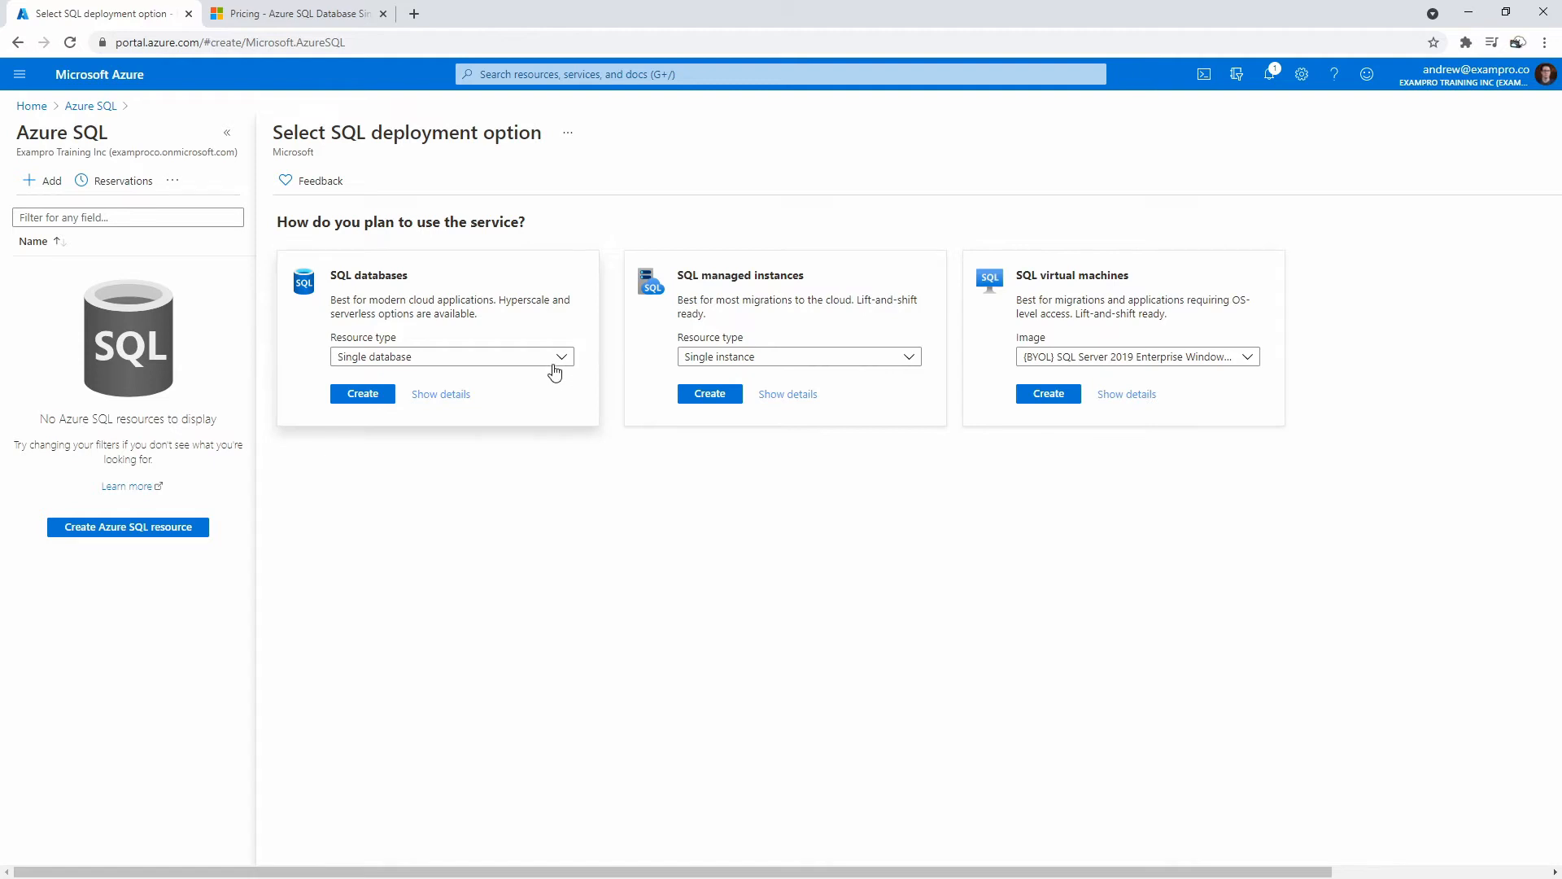
click(466, 371)
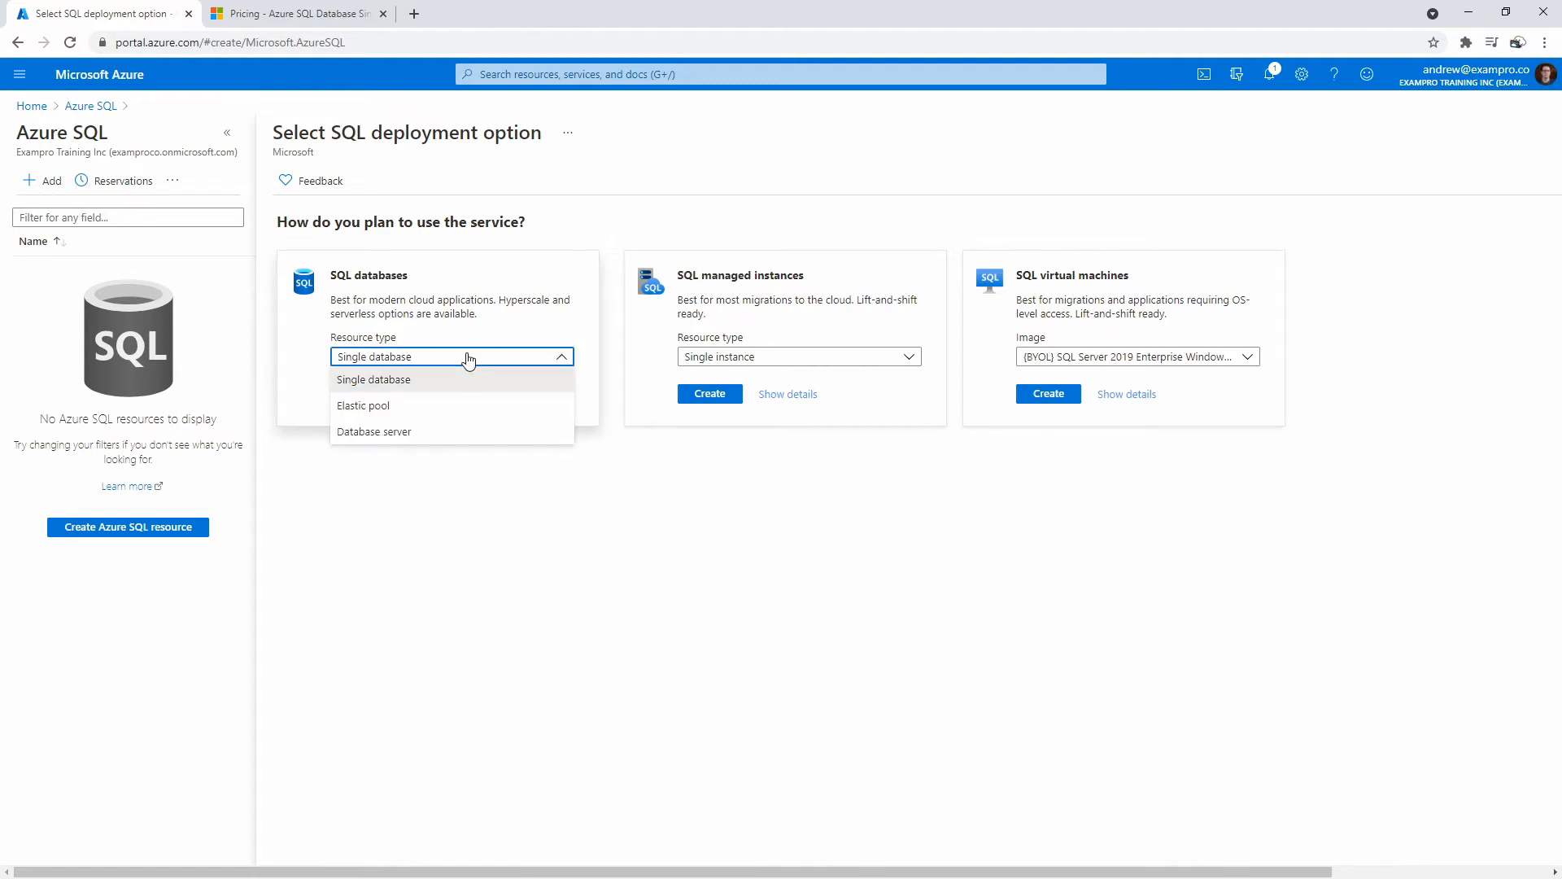
click(467, 365)
click(441, 396)
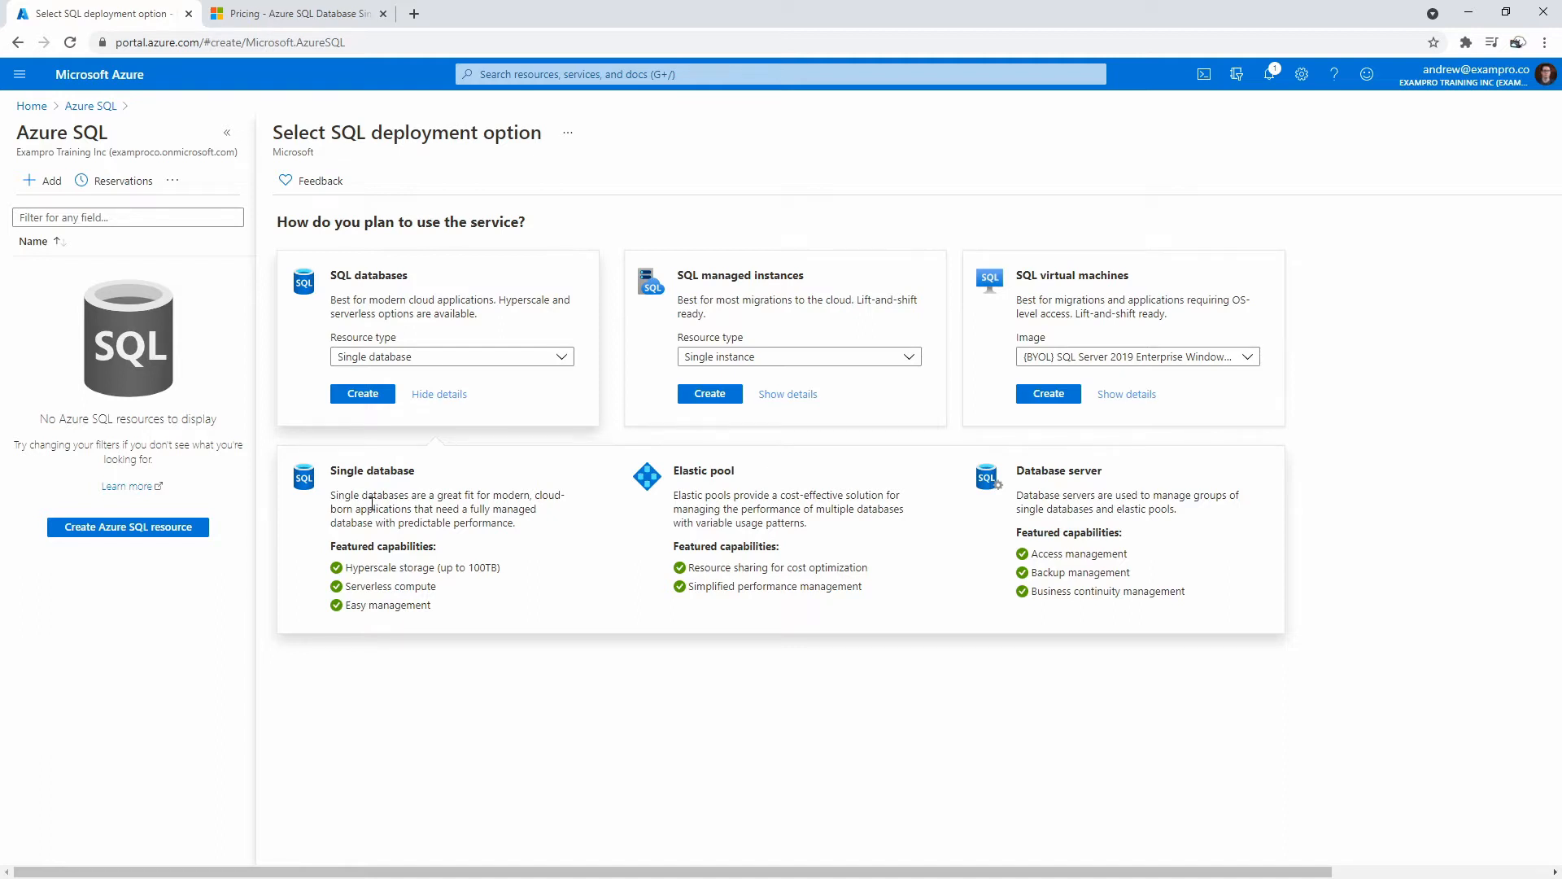
Review the Hyperscale storage capability and confirm Single database as the resource type.
drag(346, 568, 401, 567)
click(739, 761)
click(457, 357)
click(456, 357)
Start a single SQL database with a new resource group named Dp900AzureSQL.
click(365, 398)
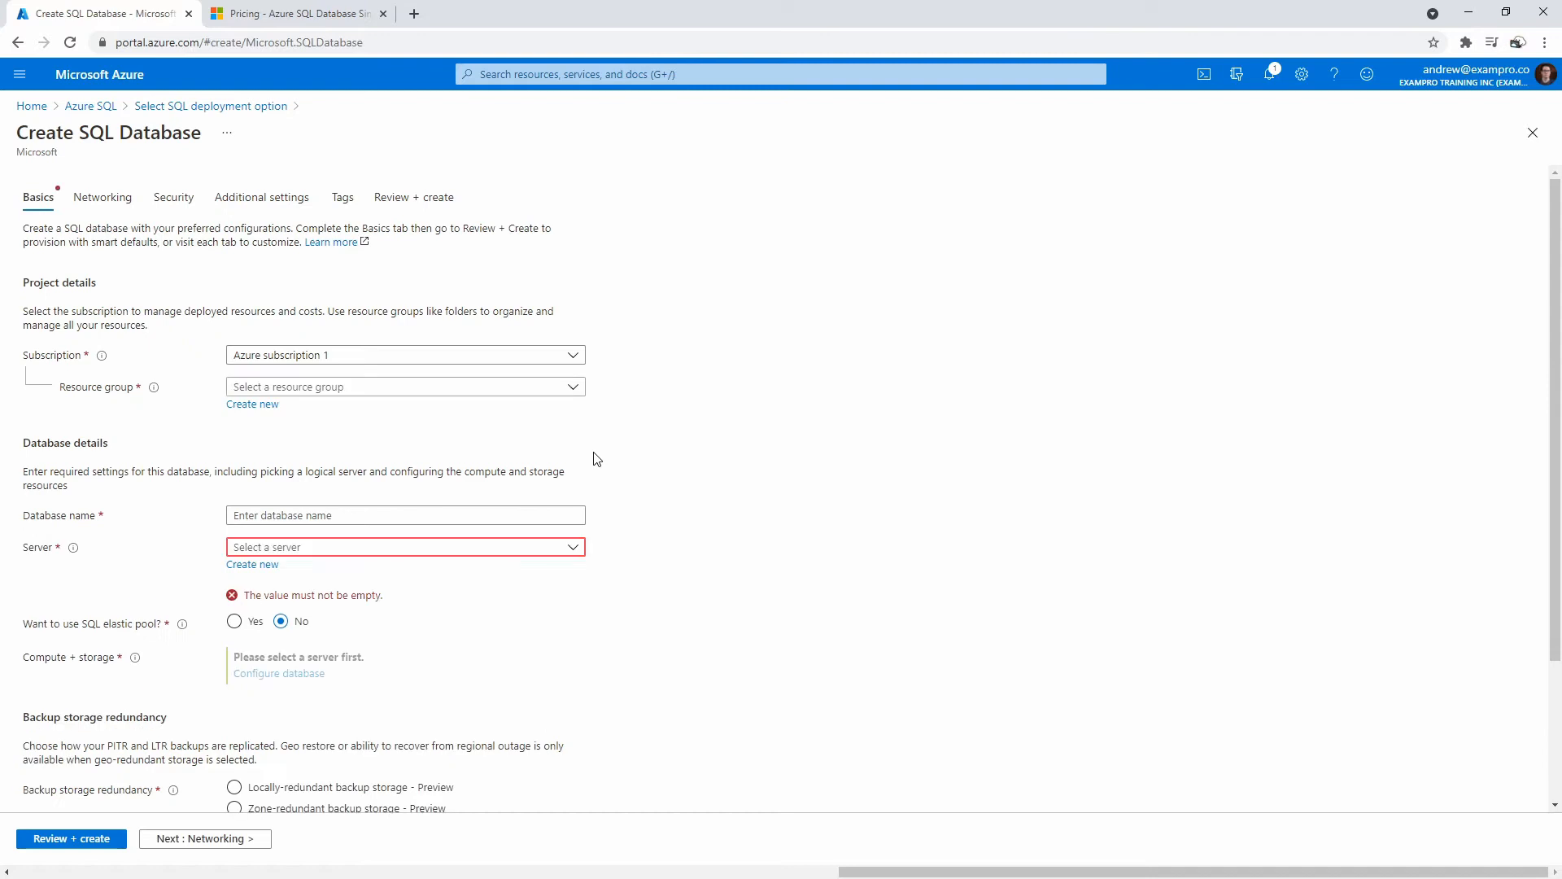
click(268, 406)
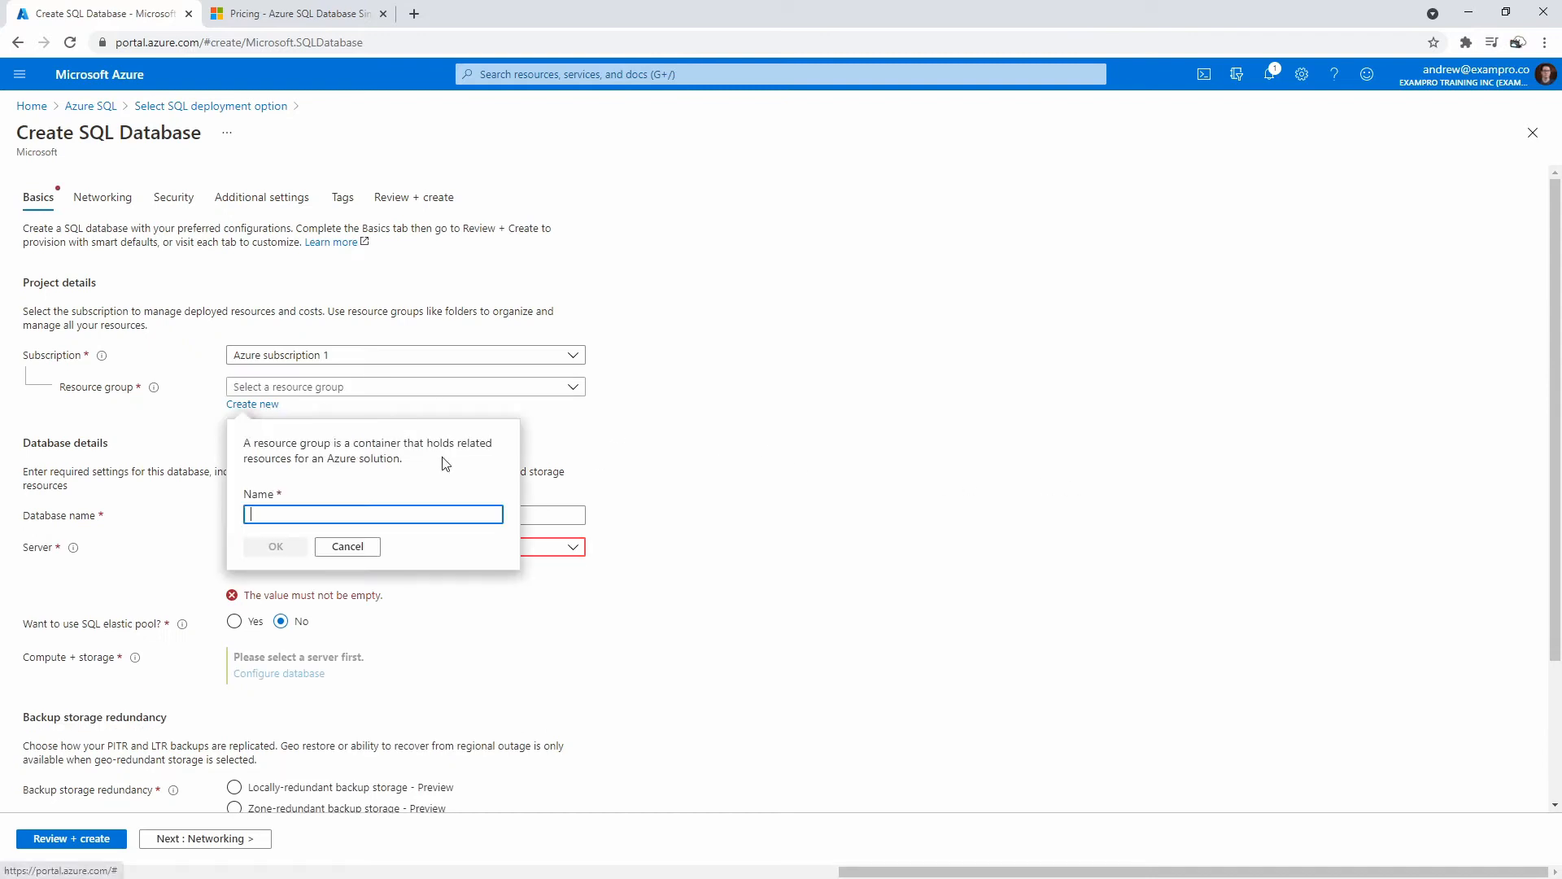
text(AzureSq)
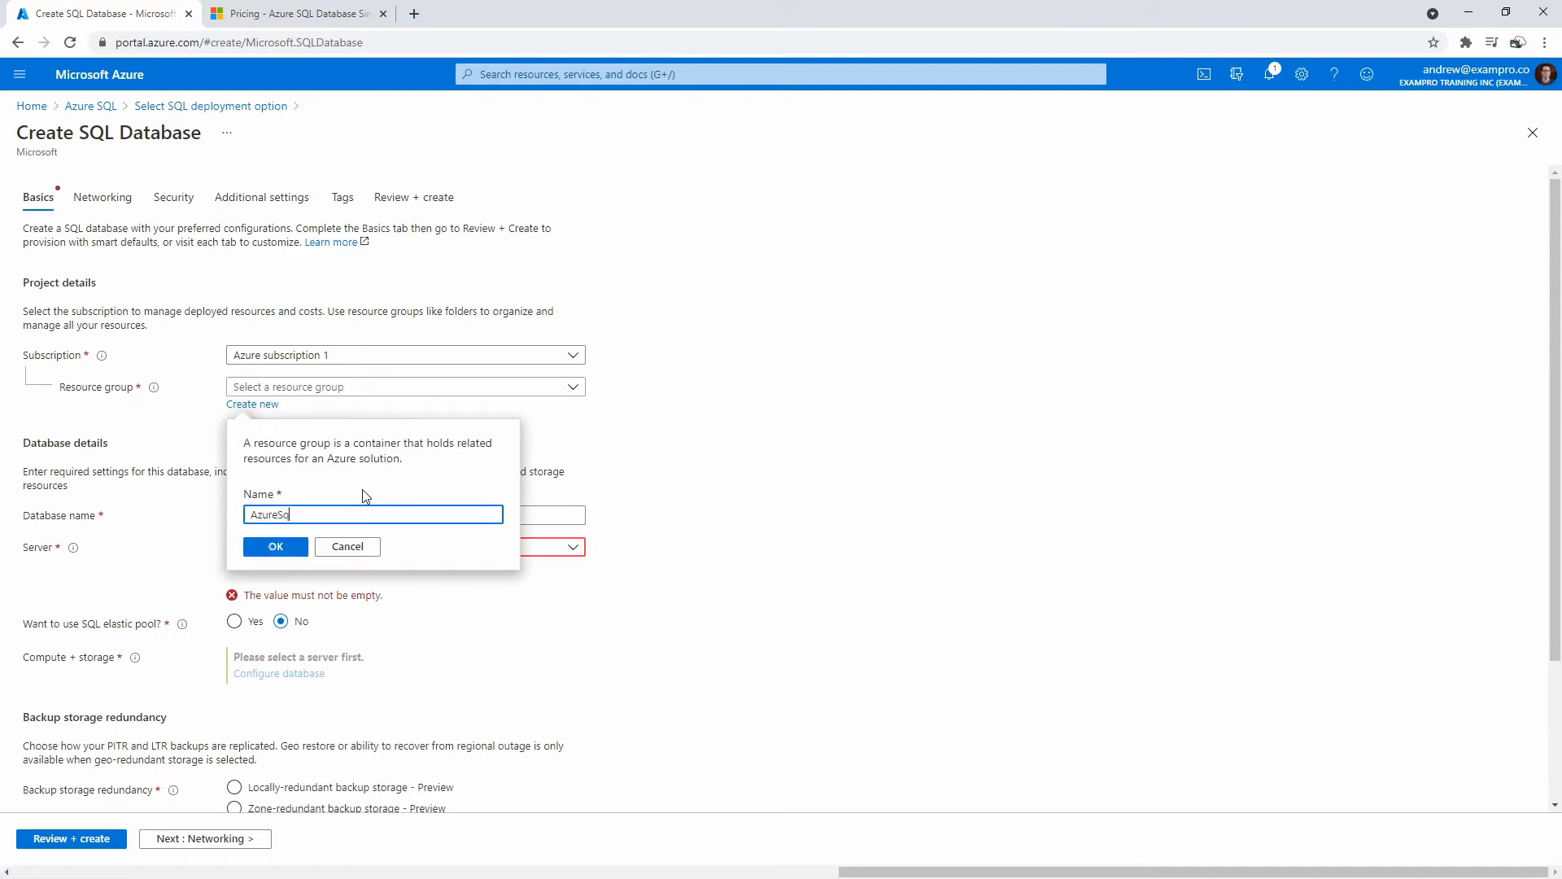
key(ctrl+a)
text(Dp)
key(Return)
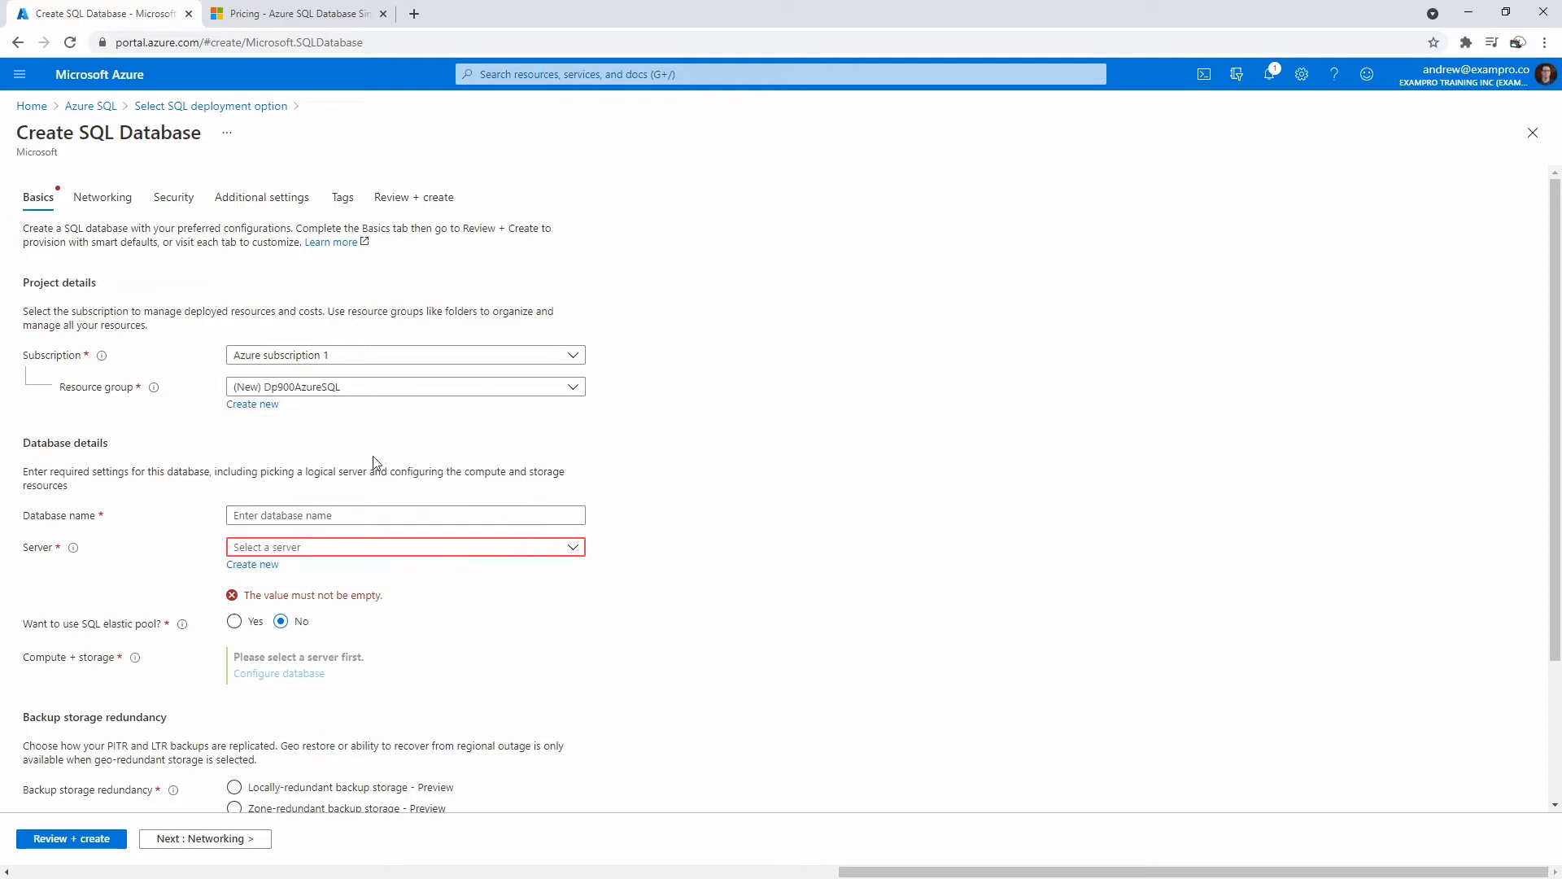
Enter myazuresql as the database name.
click(291, 519)
click(721, 461)
click(377, 519)
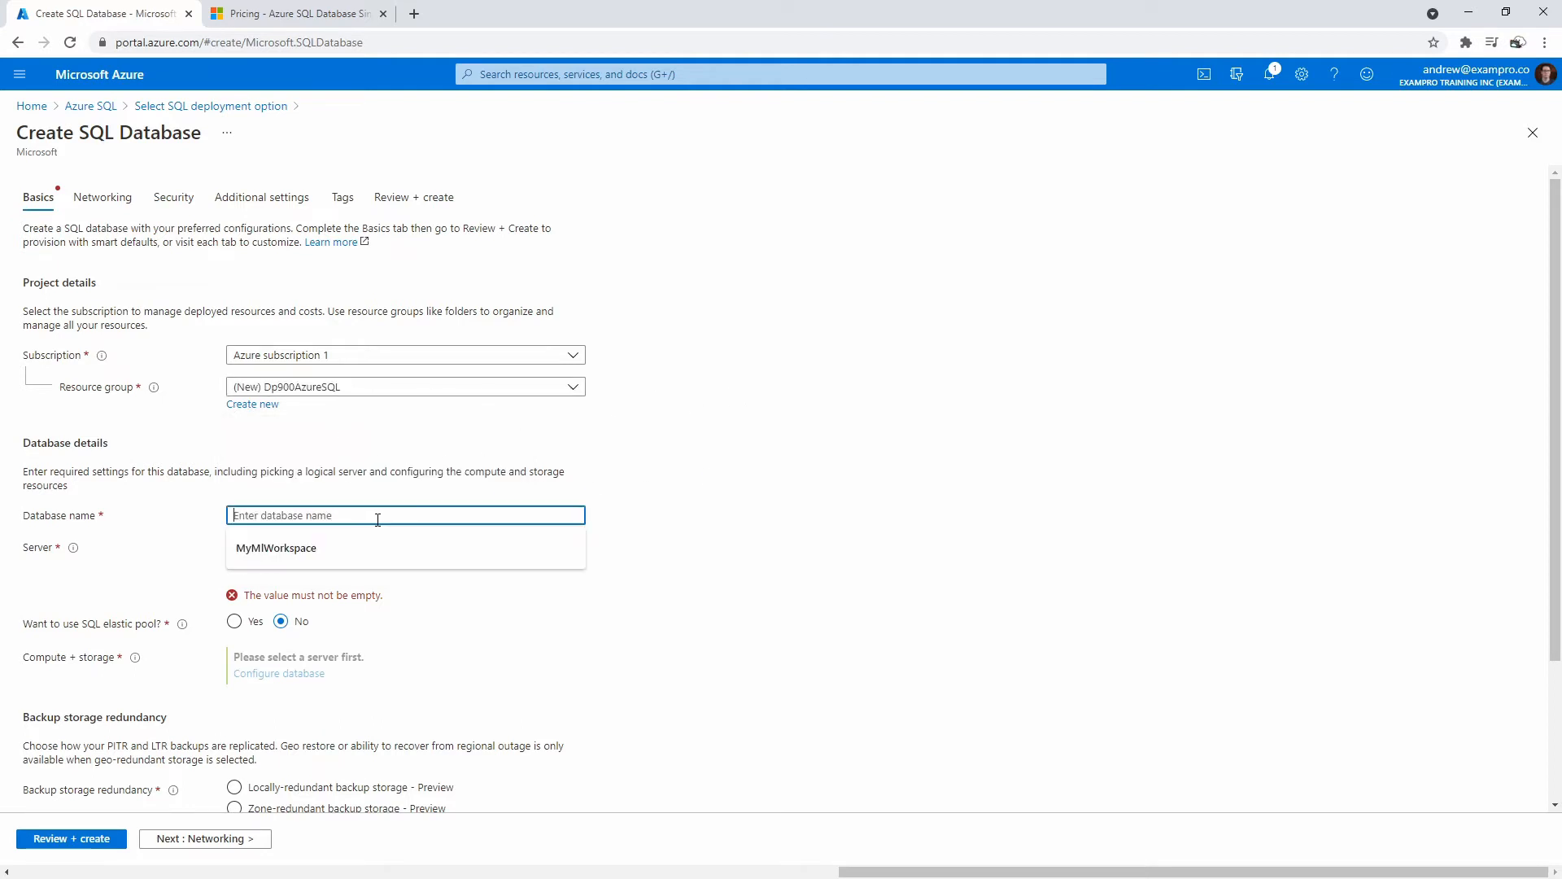
text(mya)
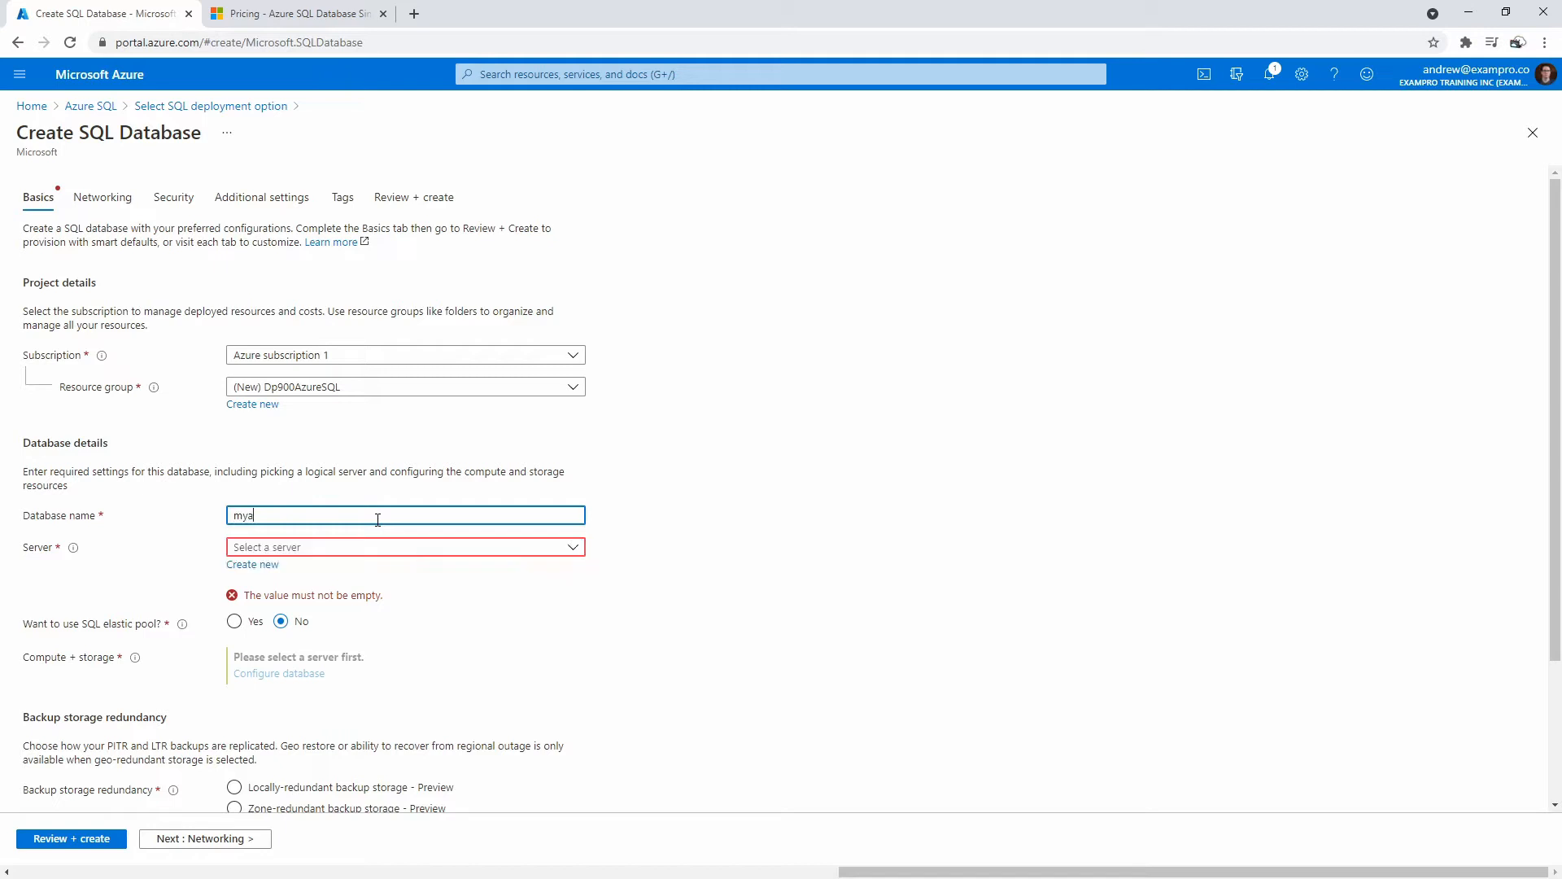
text(zuresql)
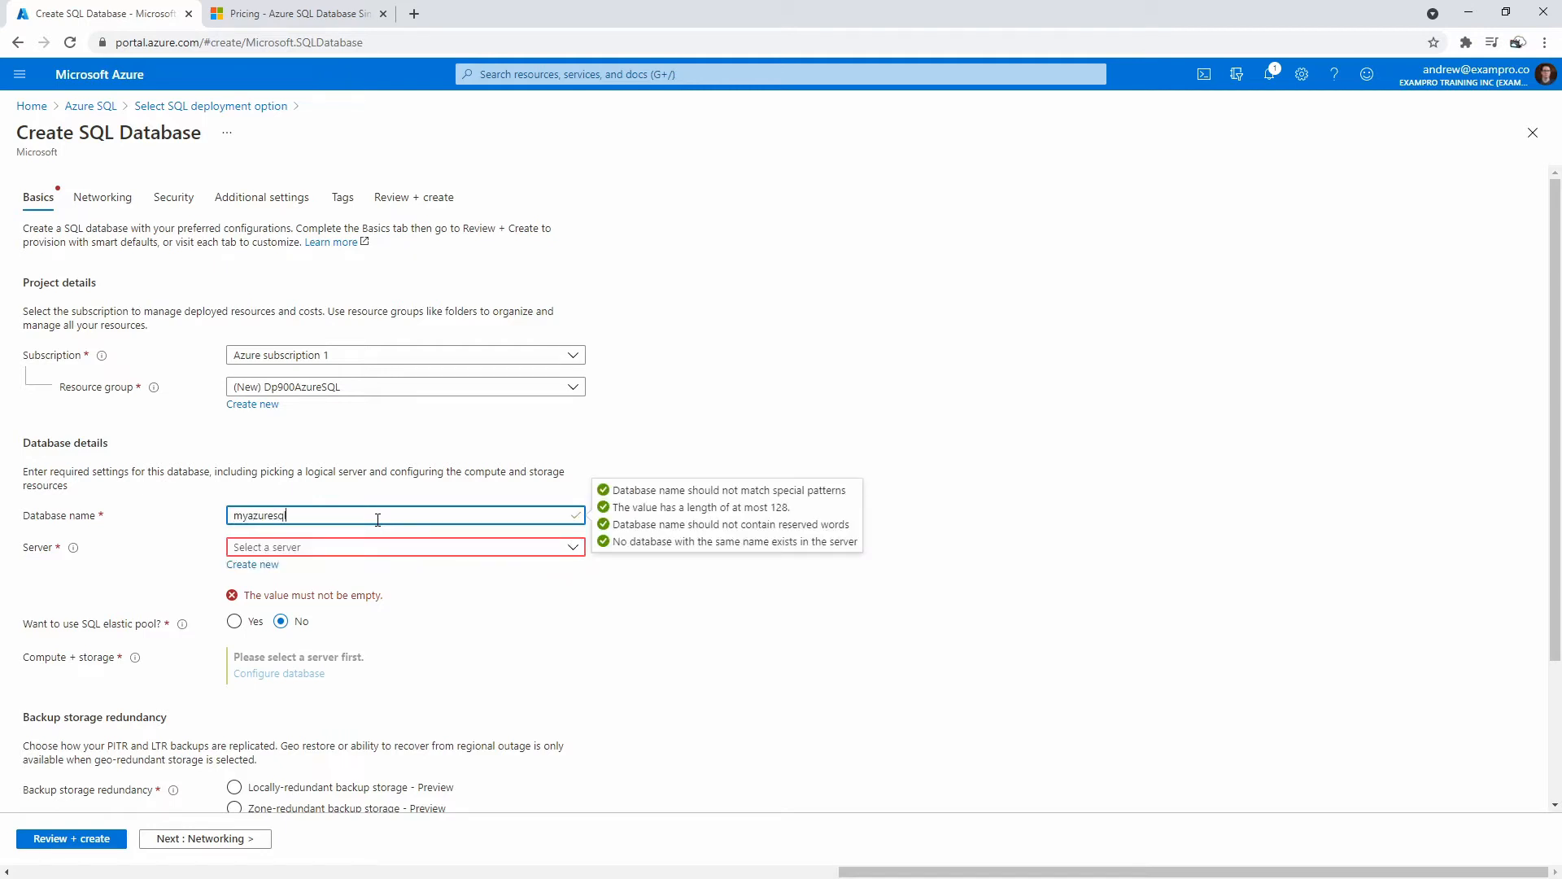
click(625, 371)
Check the available servers and open the New server form.
scroll(290, 408, down, 1)
click(306, 468)
click(299, 468)
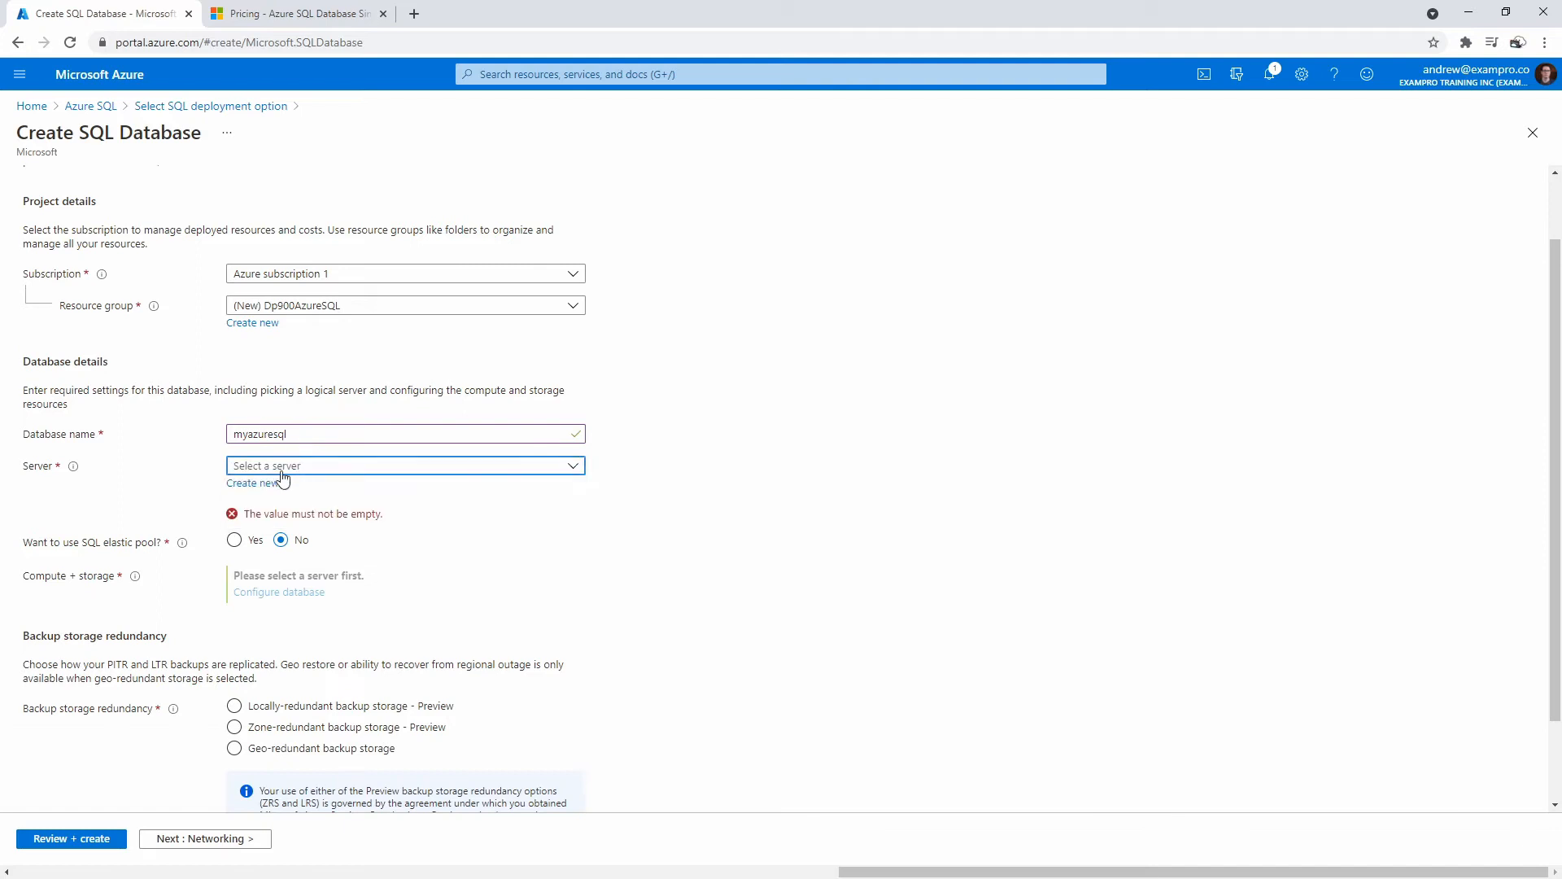
click(252, 483)
Create server myazuresqlserver123456 in (US) East US with admin login azureuser and a confirmed password.
click(1380, 186)
text(myazuresqlserver123456)
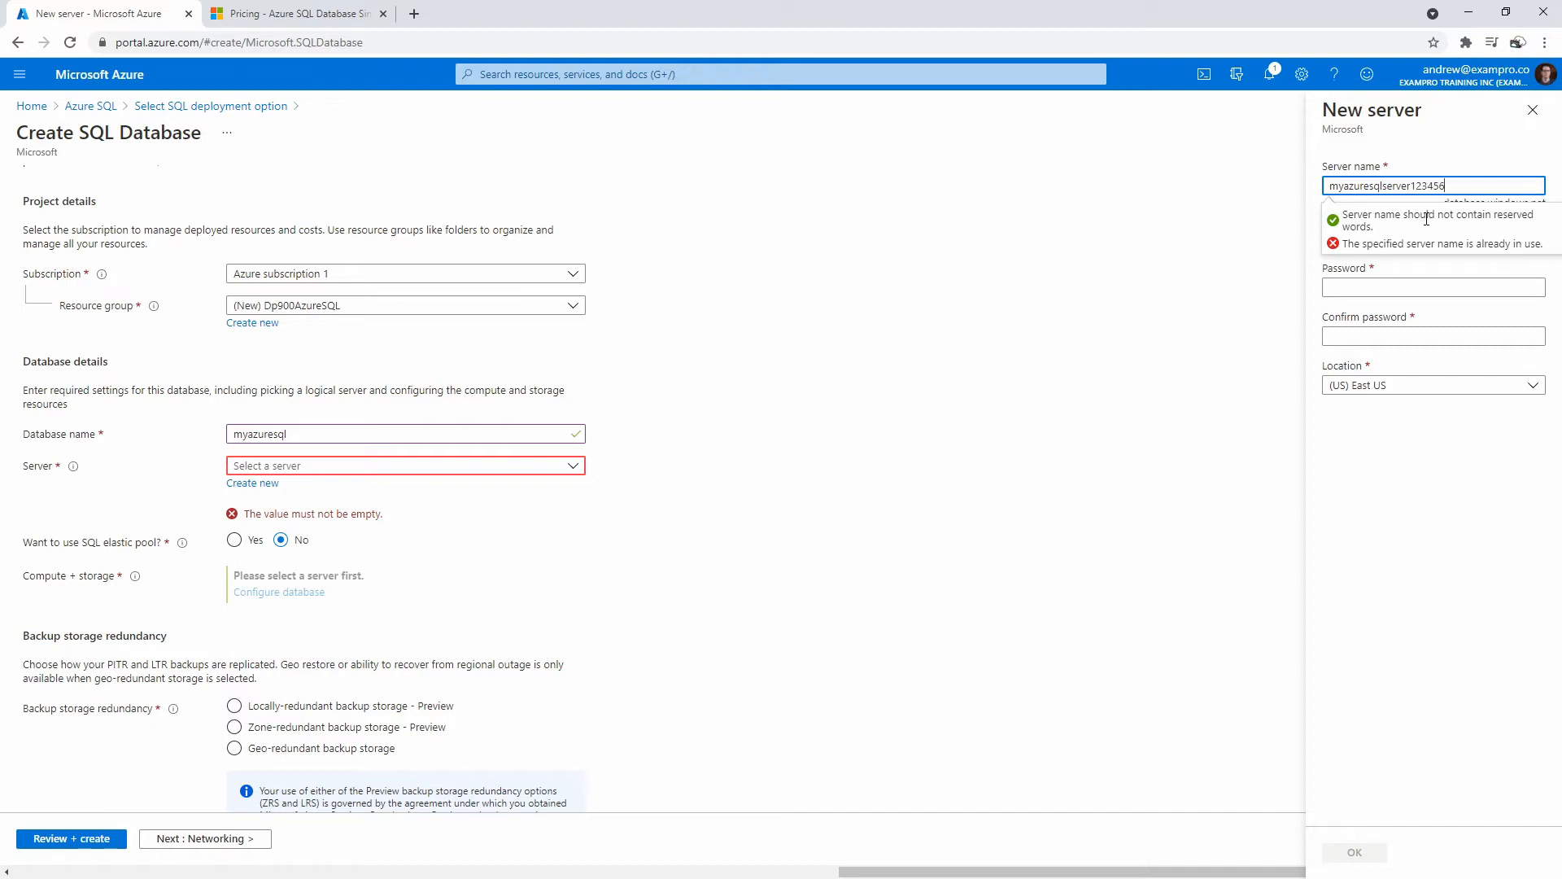
key(Tab)
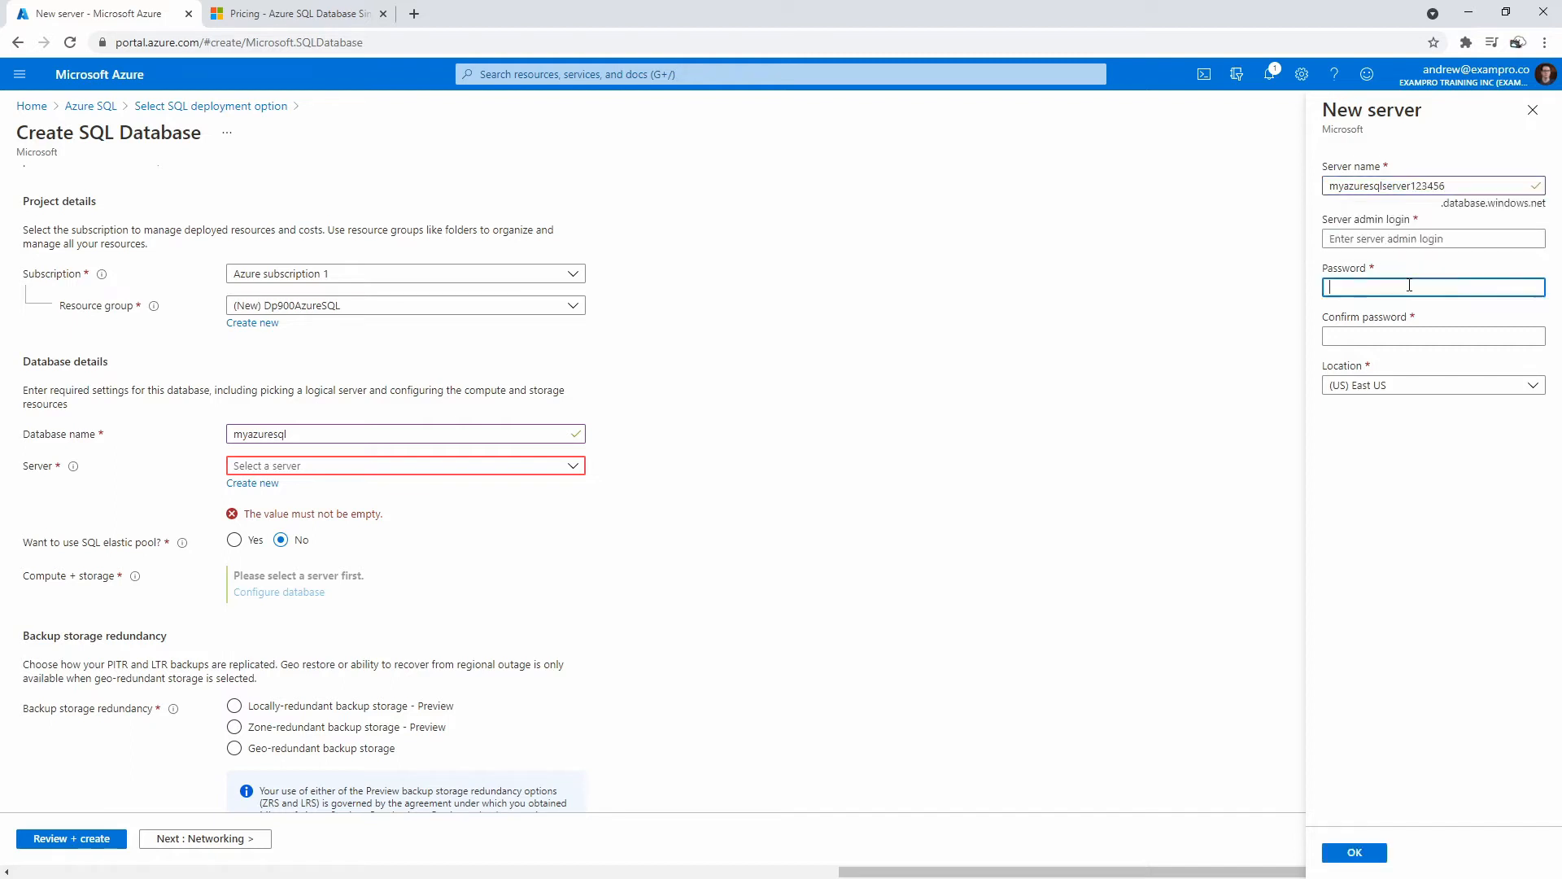
click(1379, 238)
text(azureuser)
key(Tab)
text(••••••••••)
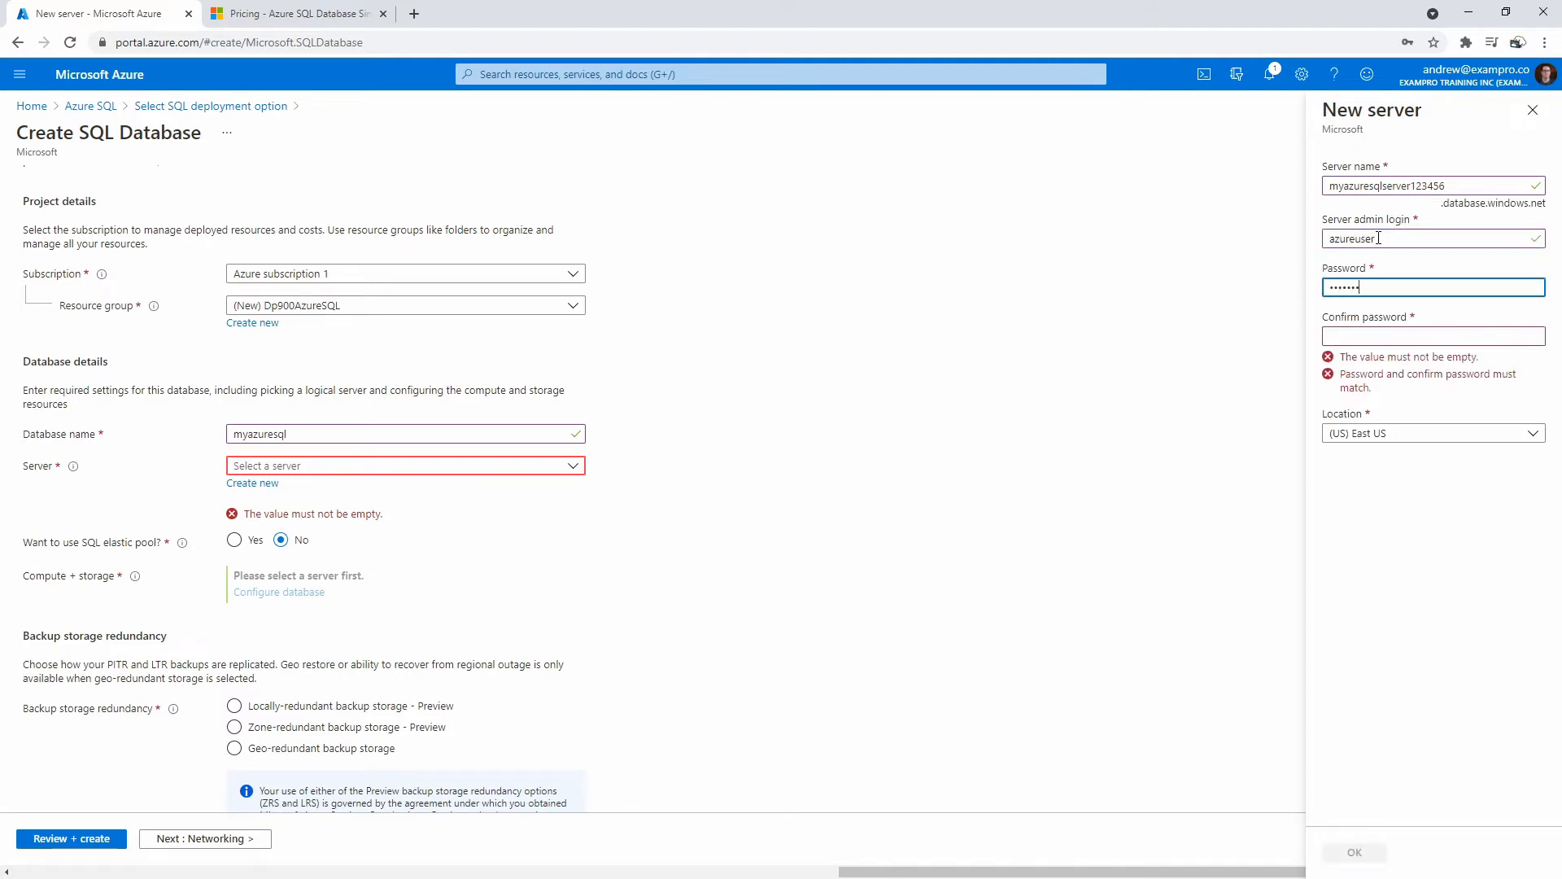
key(Tab)
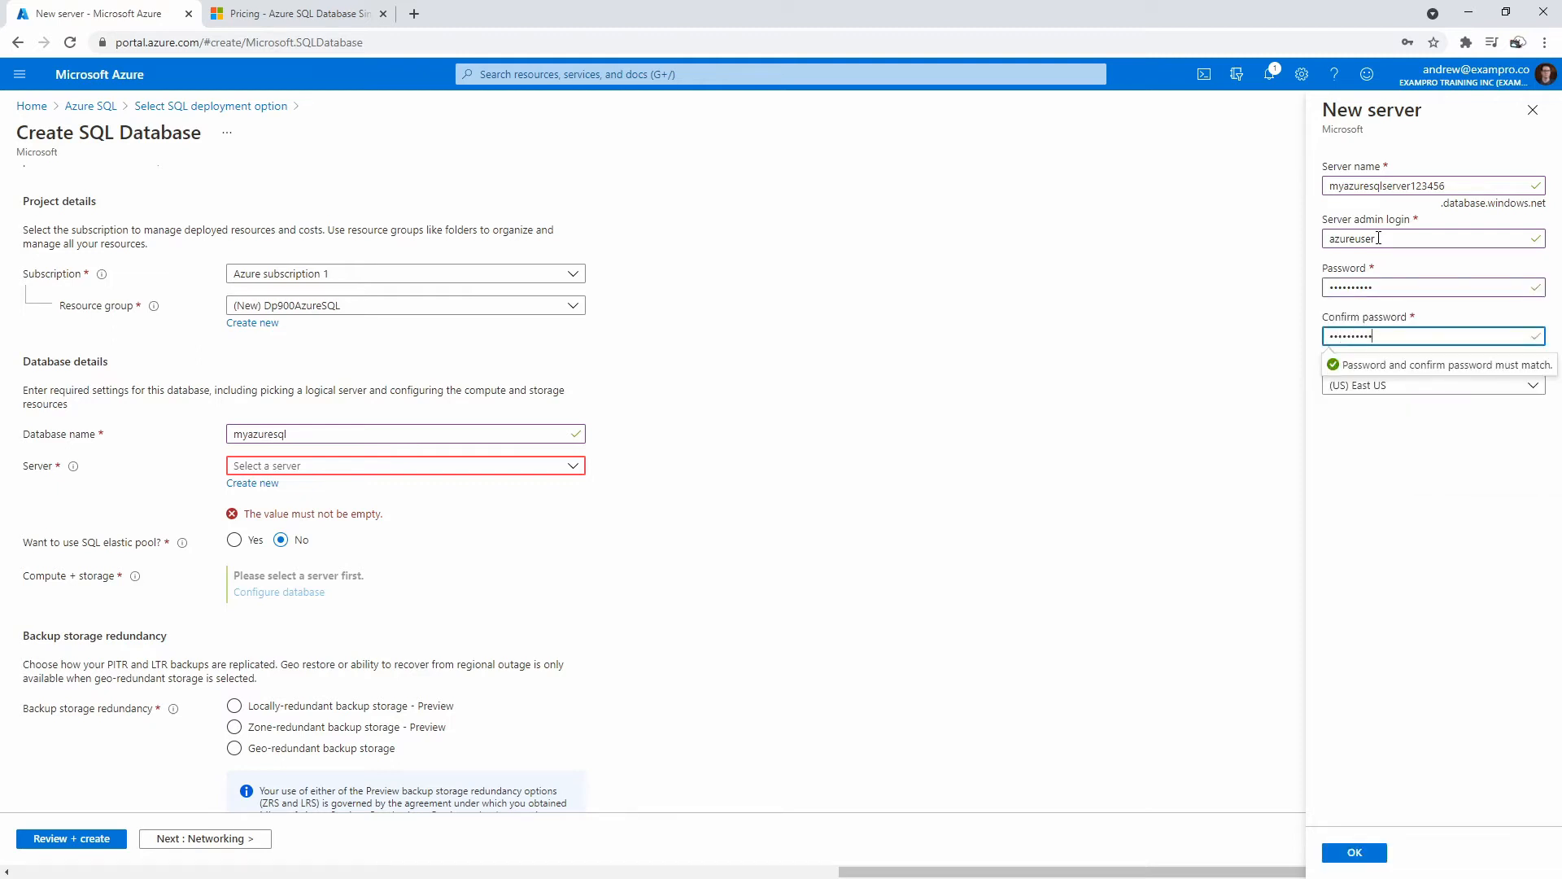
click(1398, 480)
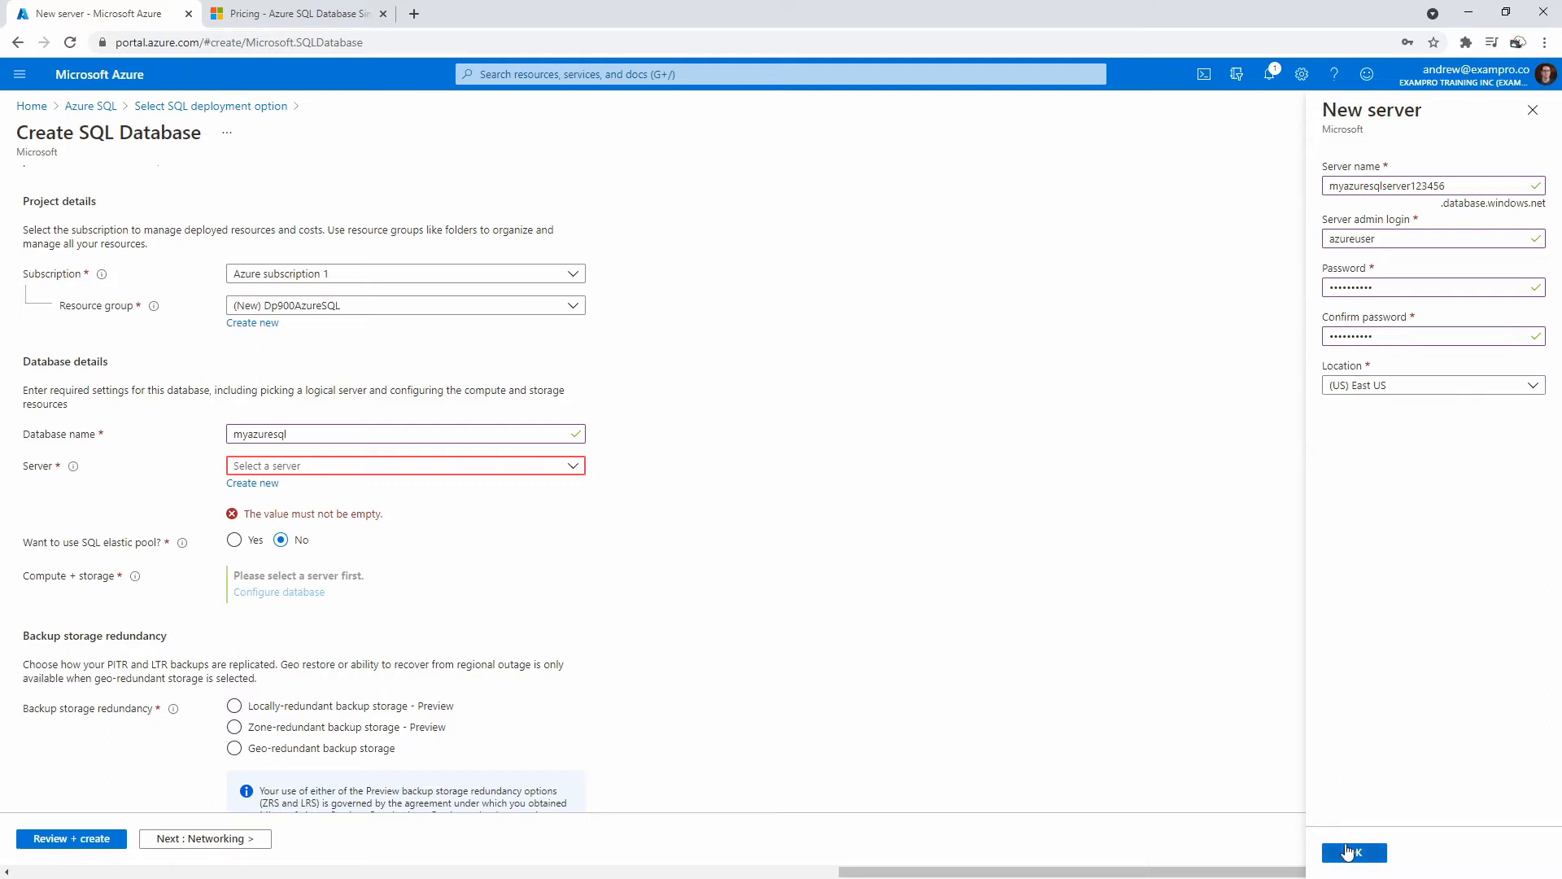
click(1348, 851)
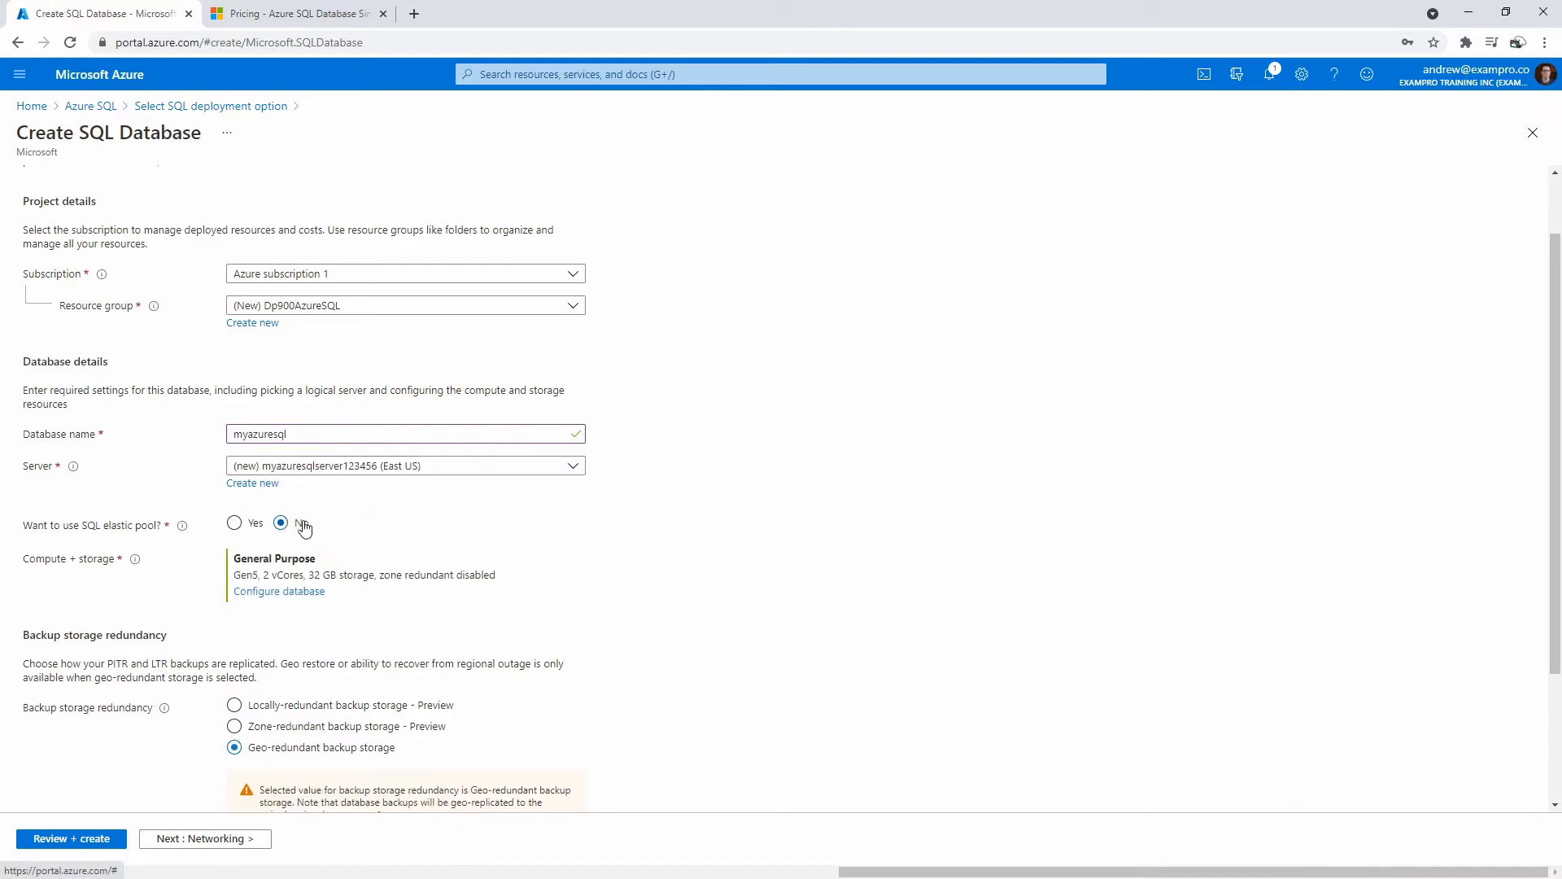
Scroll to Compute + storage and open its Configure database settings.
scroll(151, 507, down, 1)
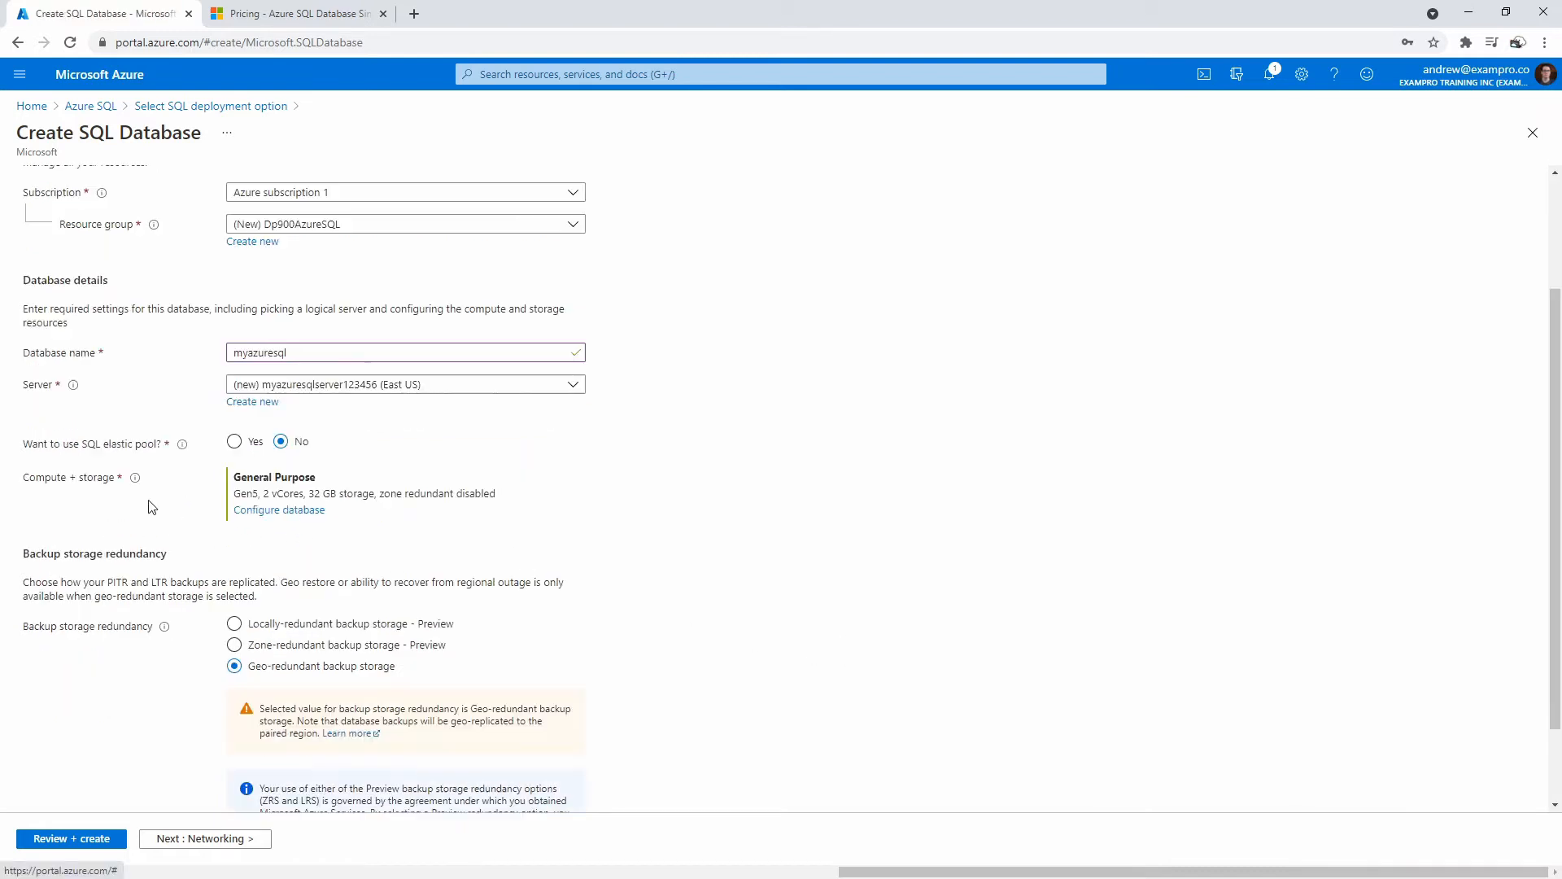
click(261, 510)
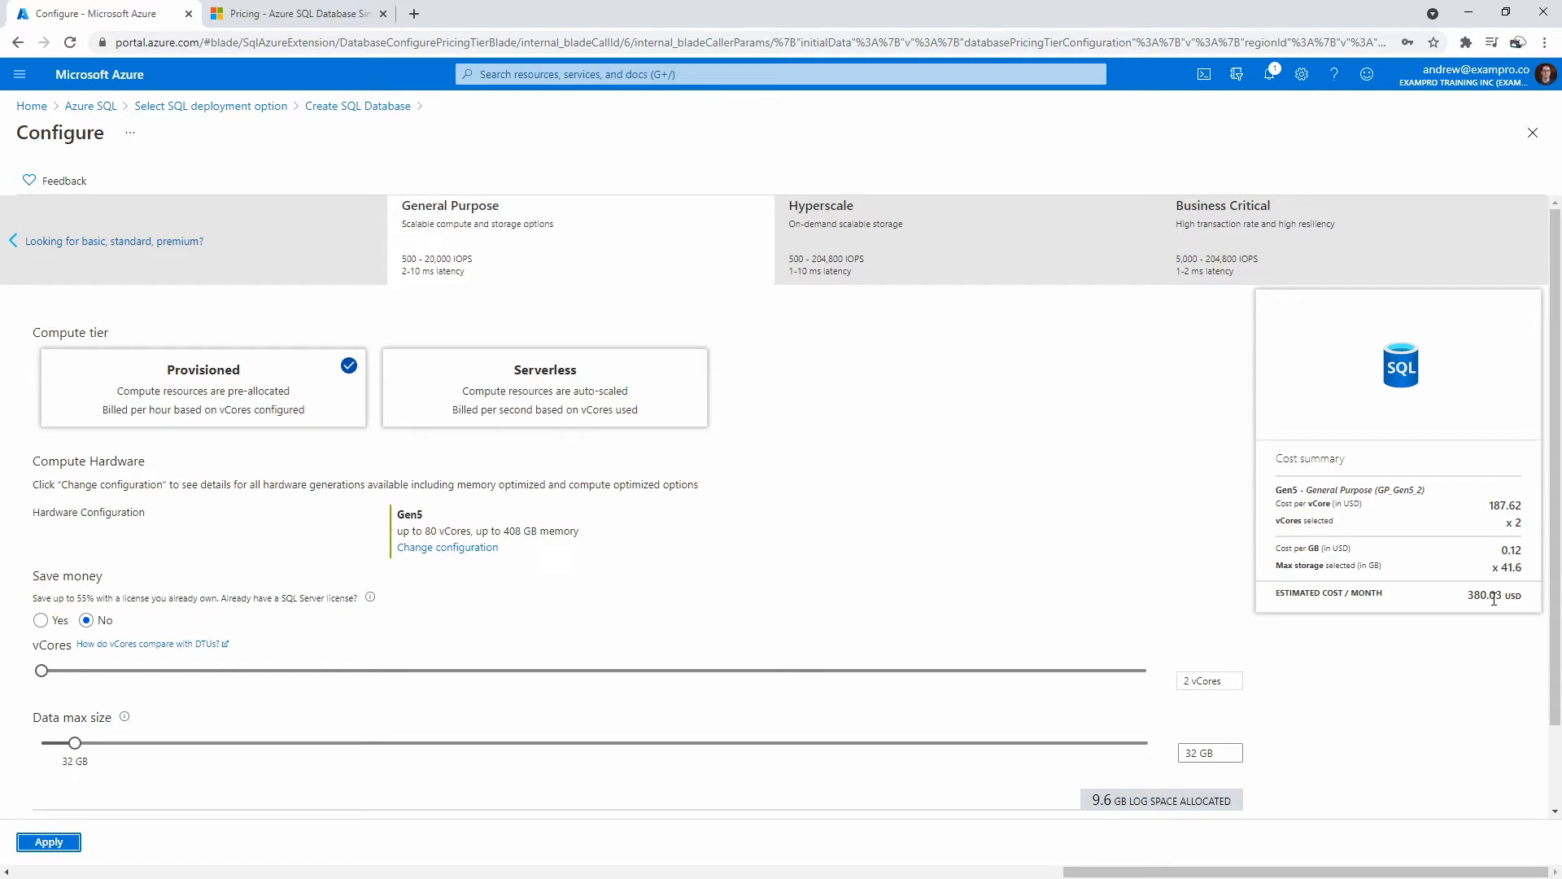
click(612, 403)
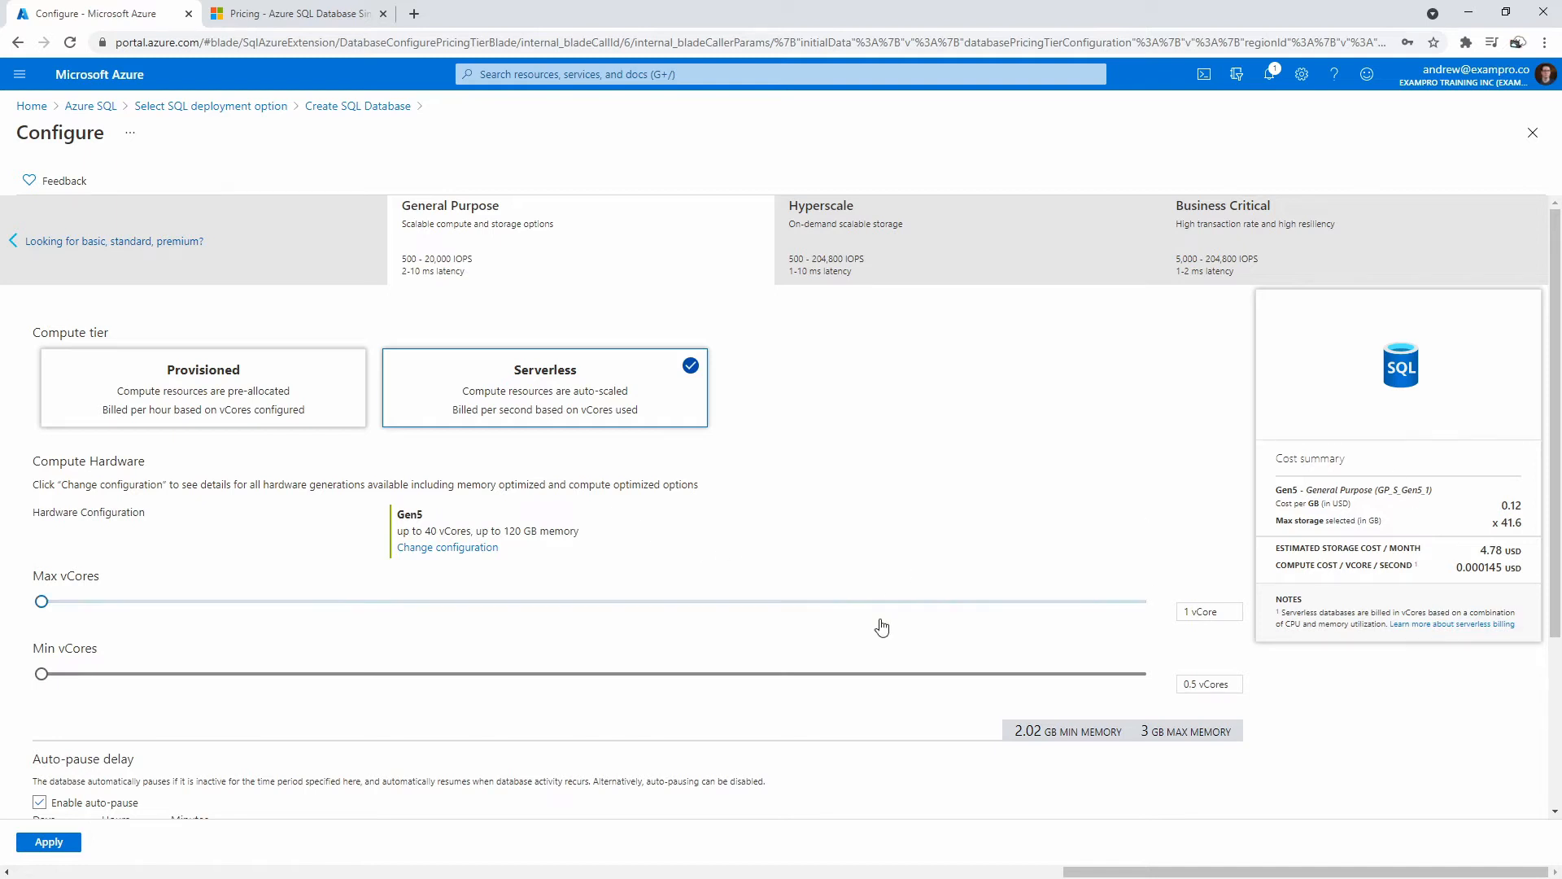
scroll(883, 610, down, 3)
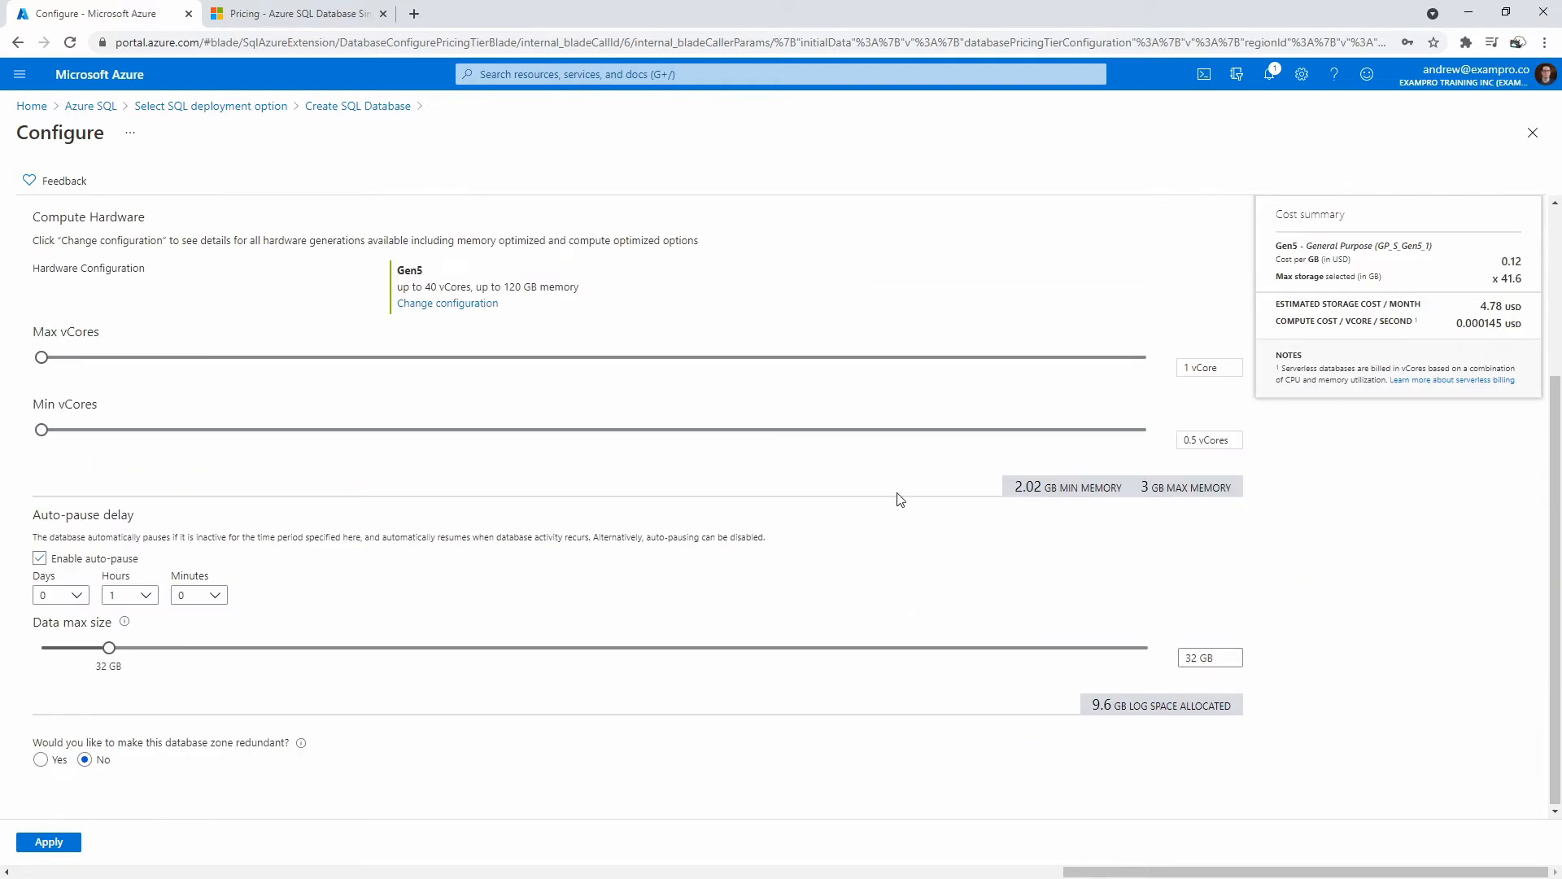
scroll(986, 696, up, 3)
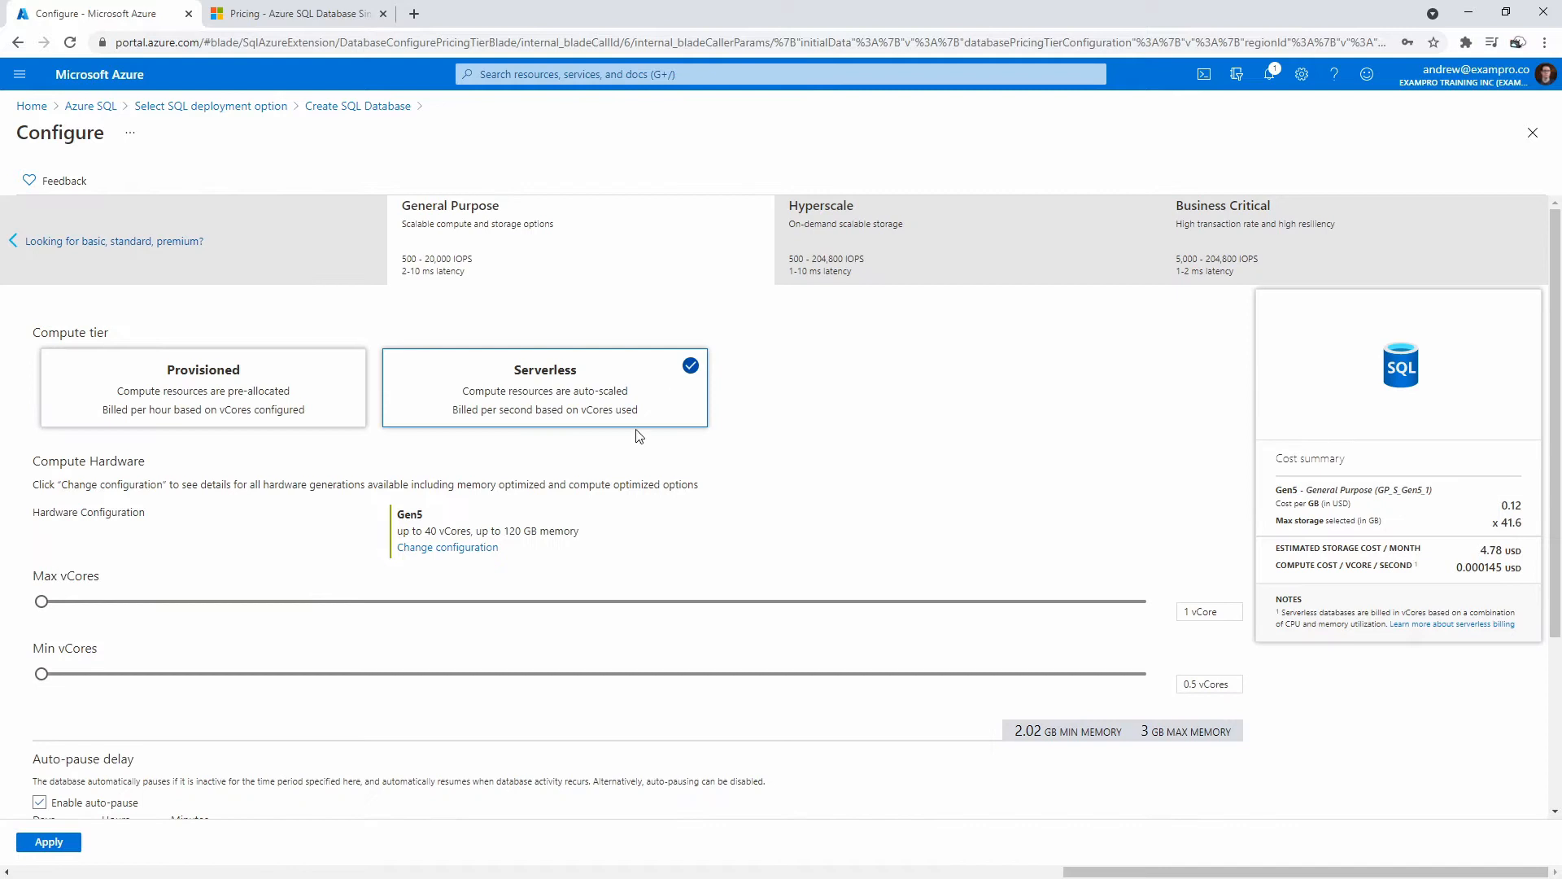
scroll(795, 611, down, 3)
scroll(826, 704, up, 3)
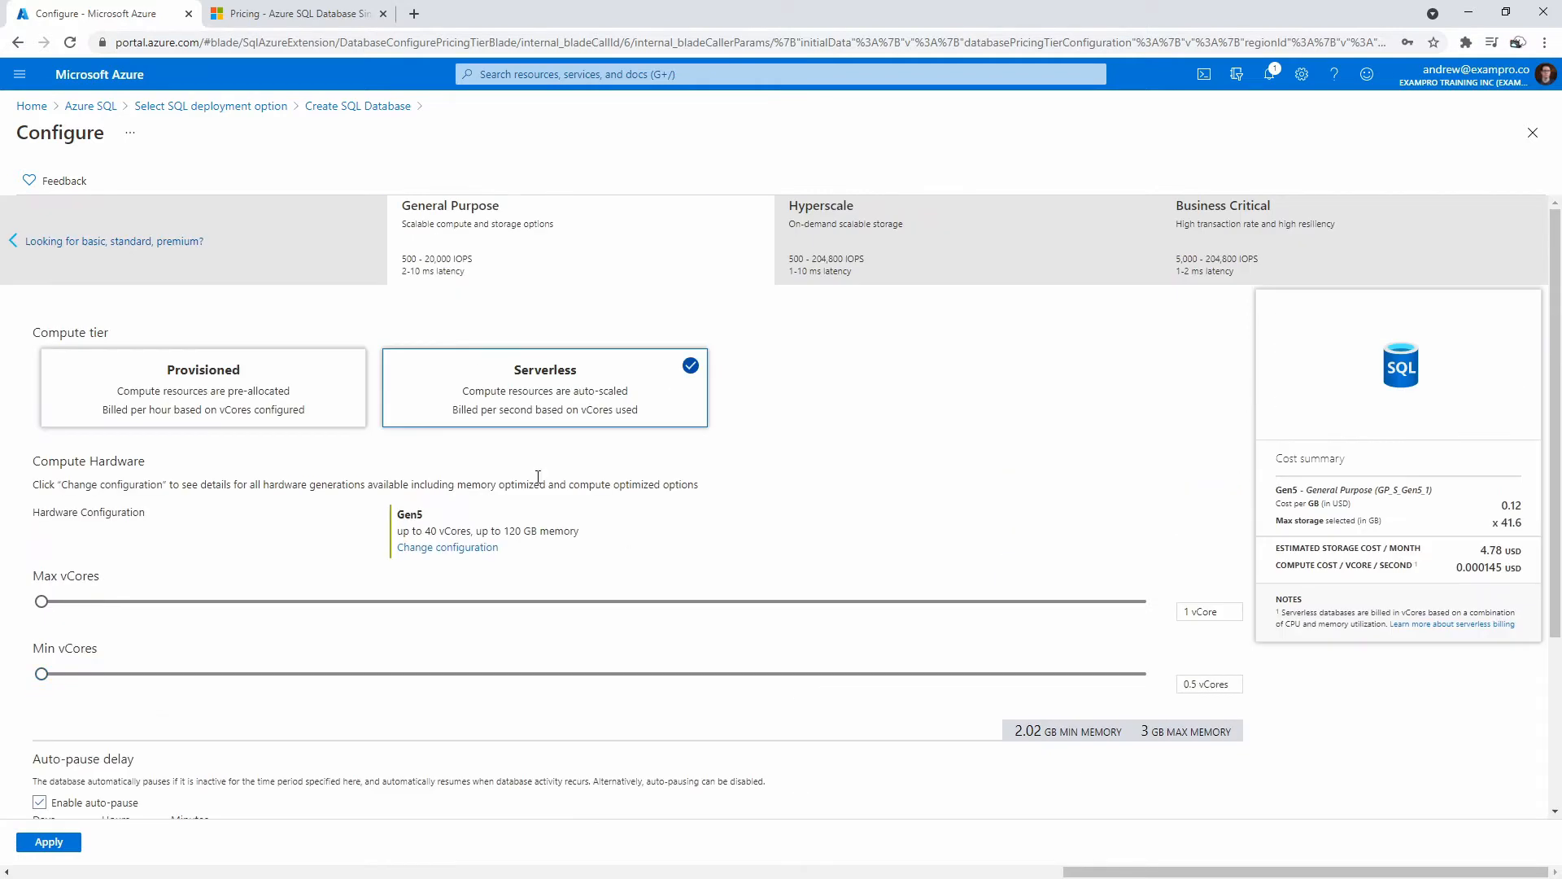
click(286, 391)
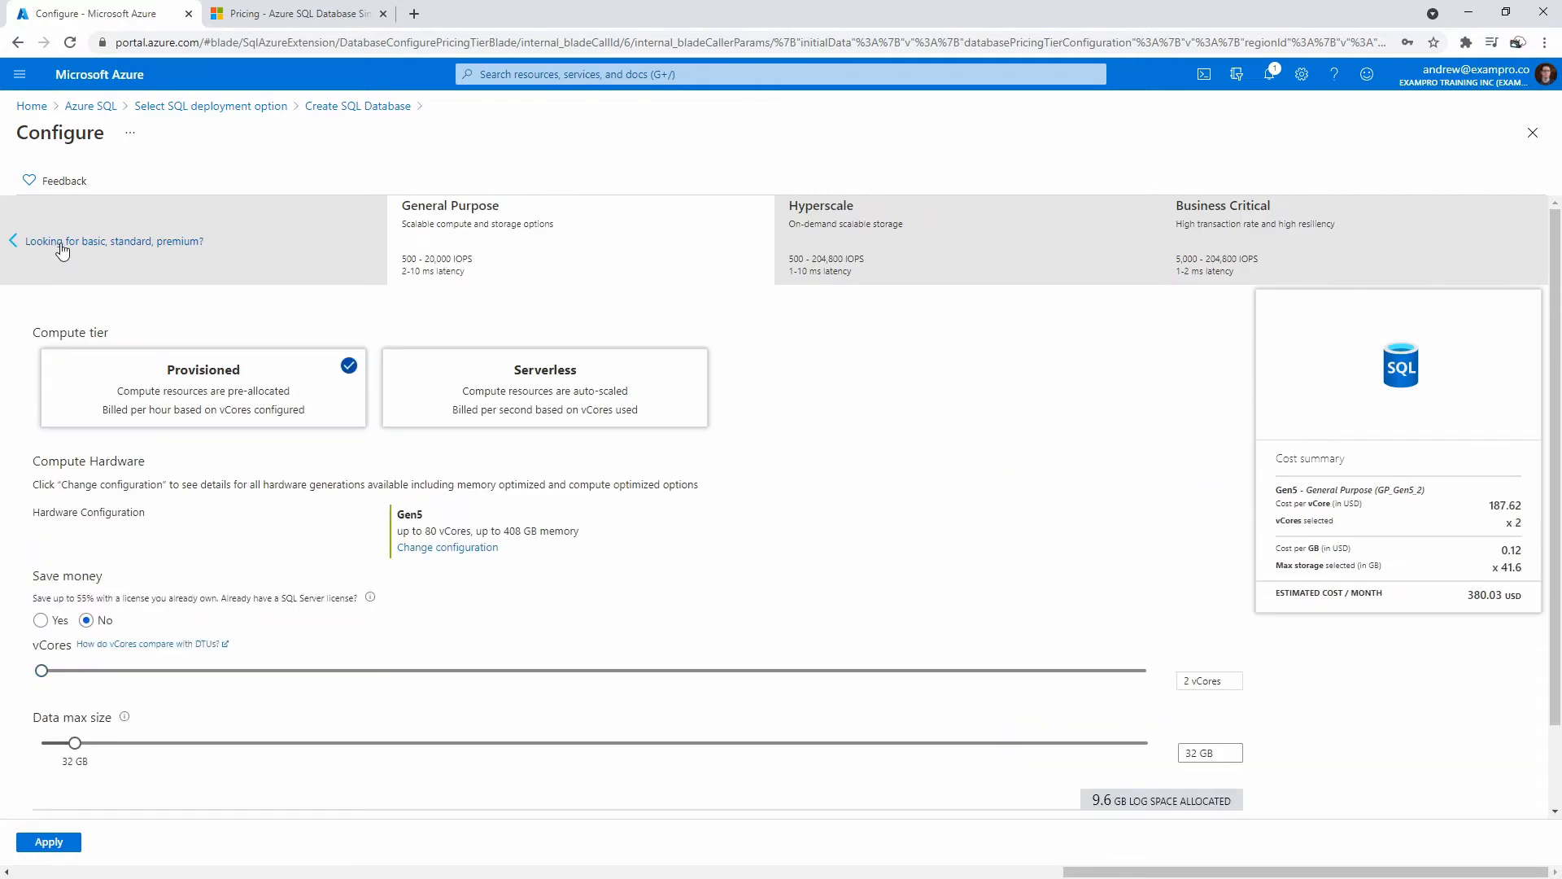
click(61, 245)
Pick the Basic tier, lower data max size to 100 MB, and apply it.
click(107, 238)
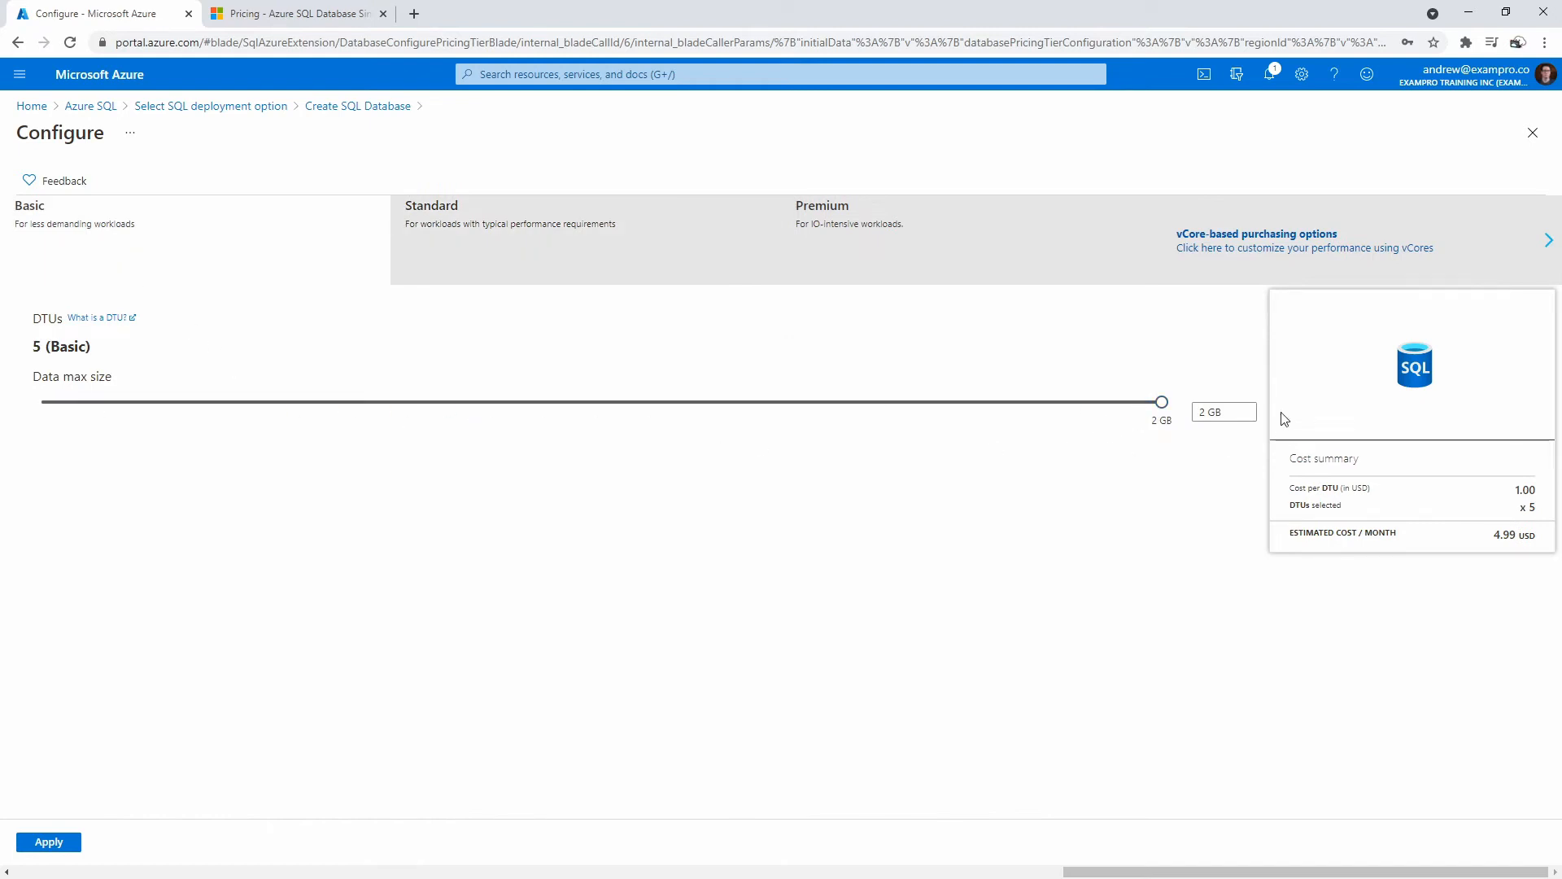
drag(1165, 401, 428, 394)
drag(1168, 414, 185, 447)
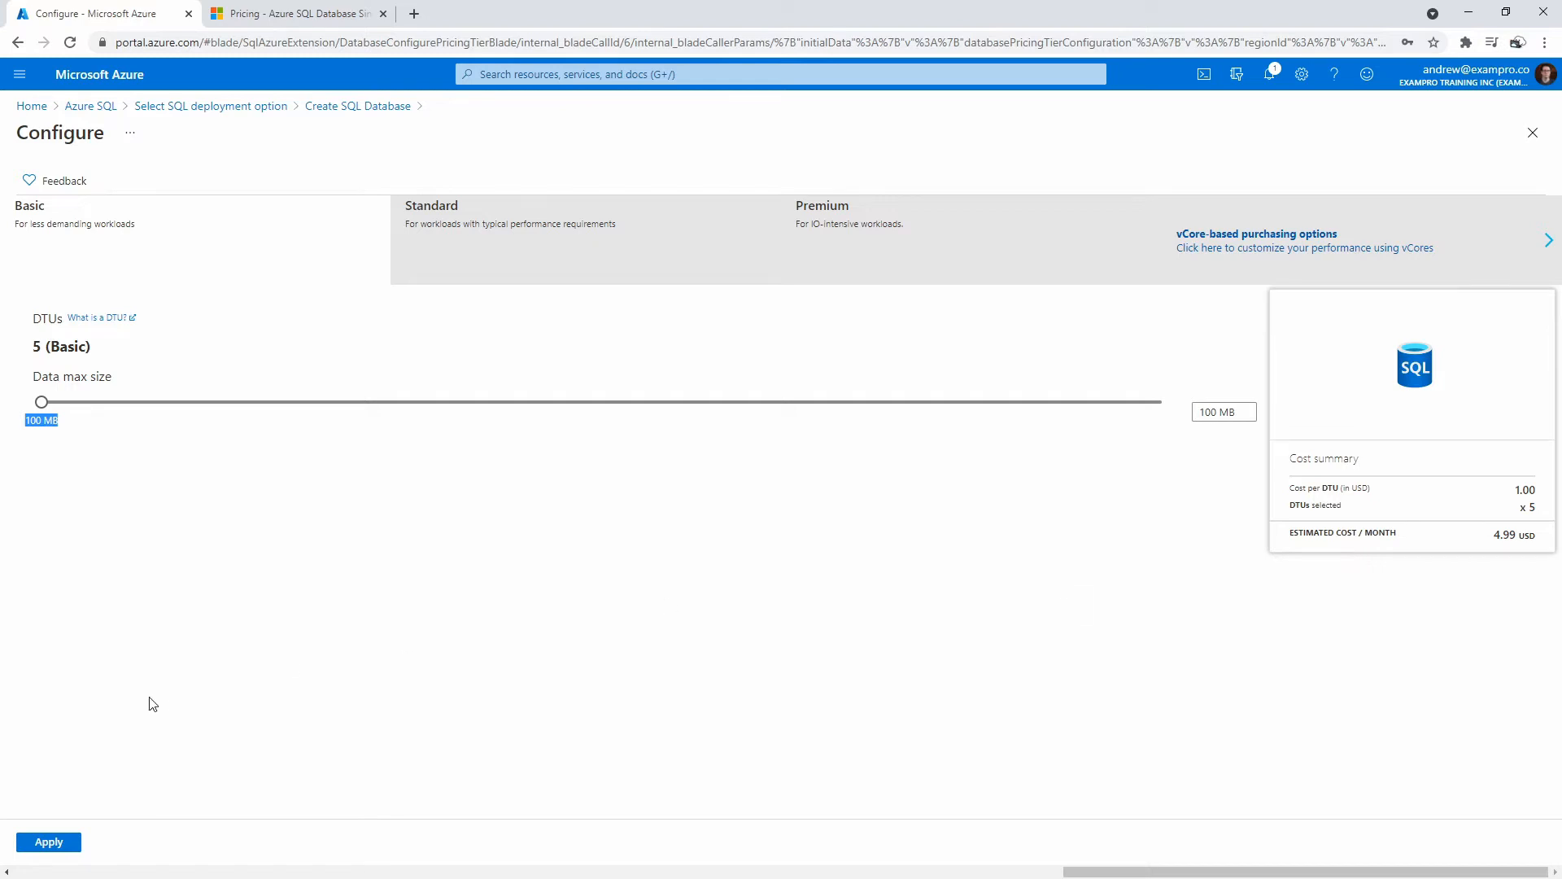
click(49, 841)
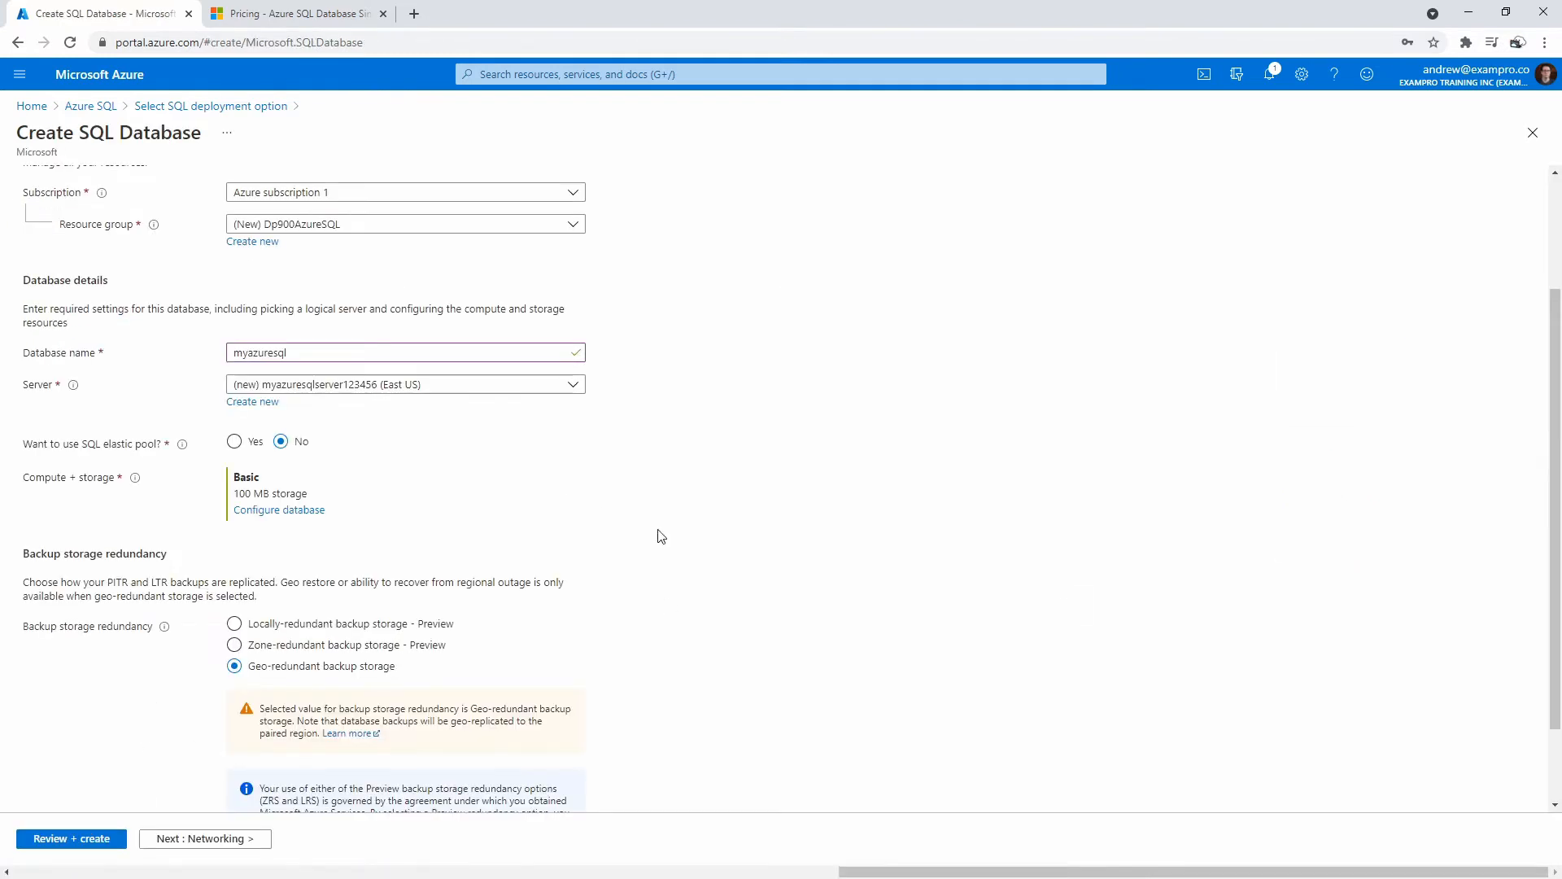
Choose Locally-redundant backup storage after comparing geo-redundant, then proceed to Networking.
scroll(846, 546, down, 2)
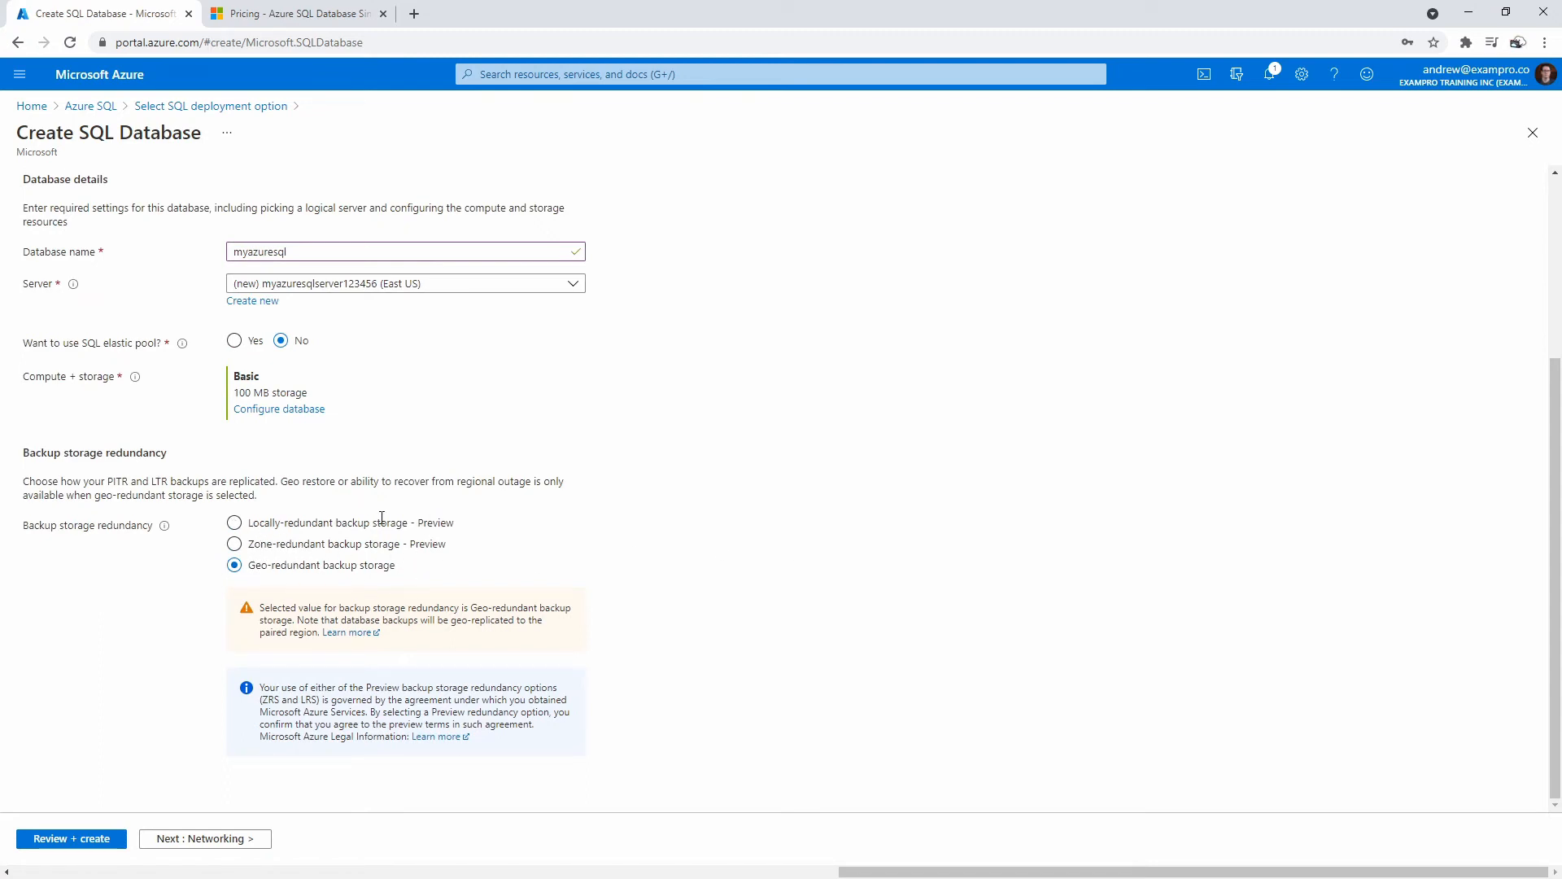
click(238, 524)
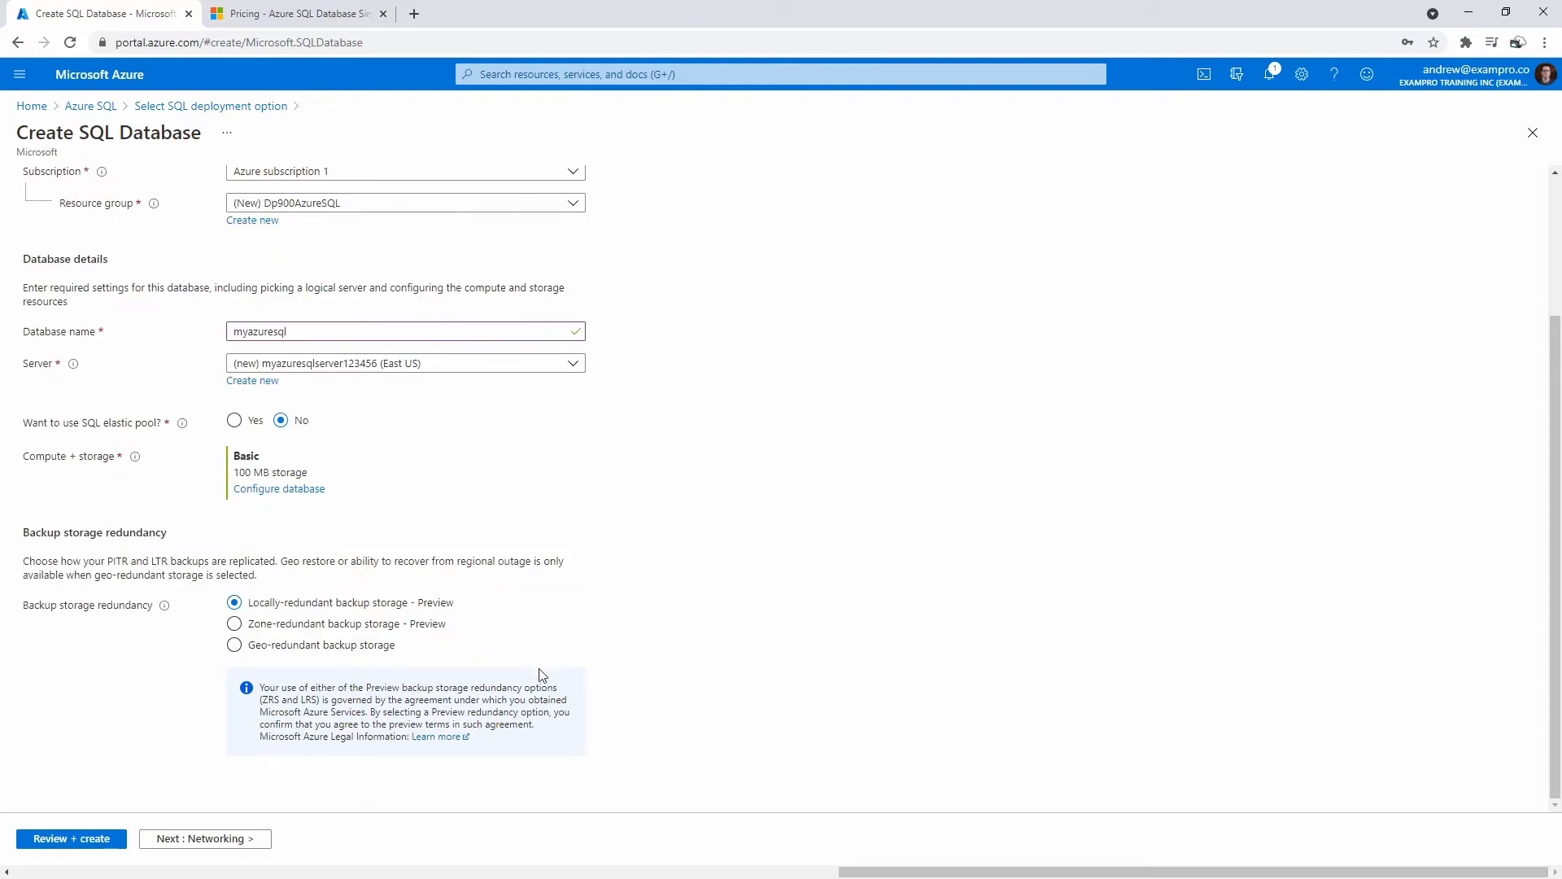
click(236, 647)
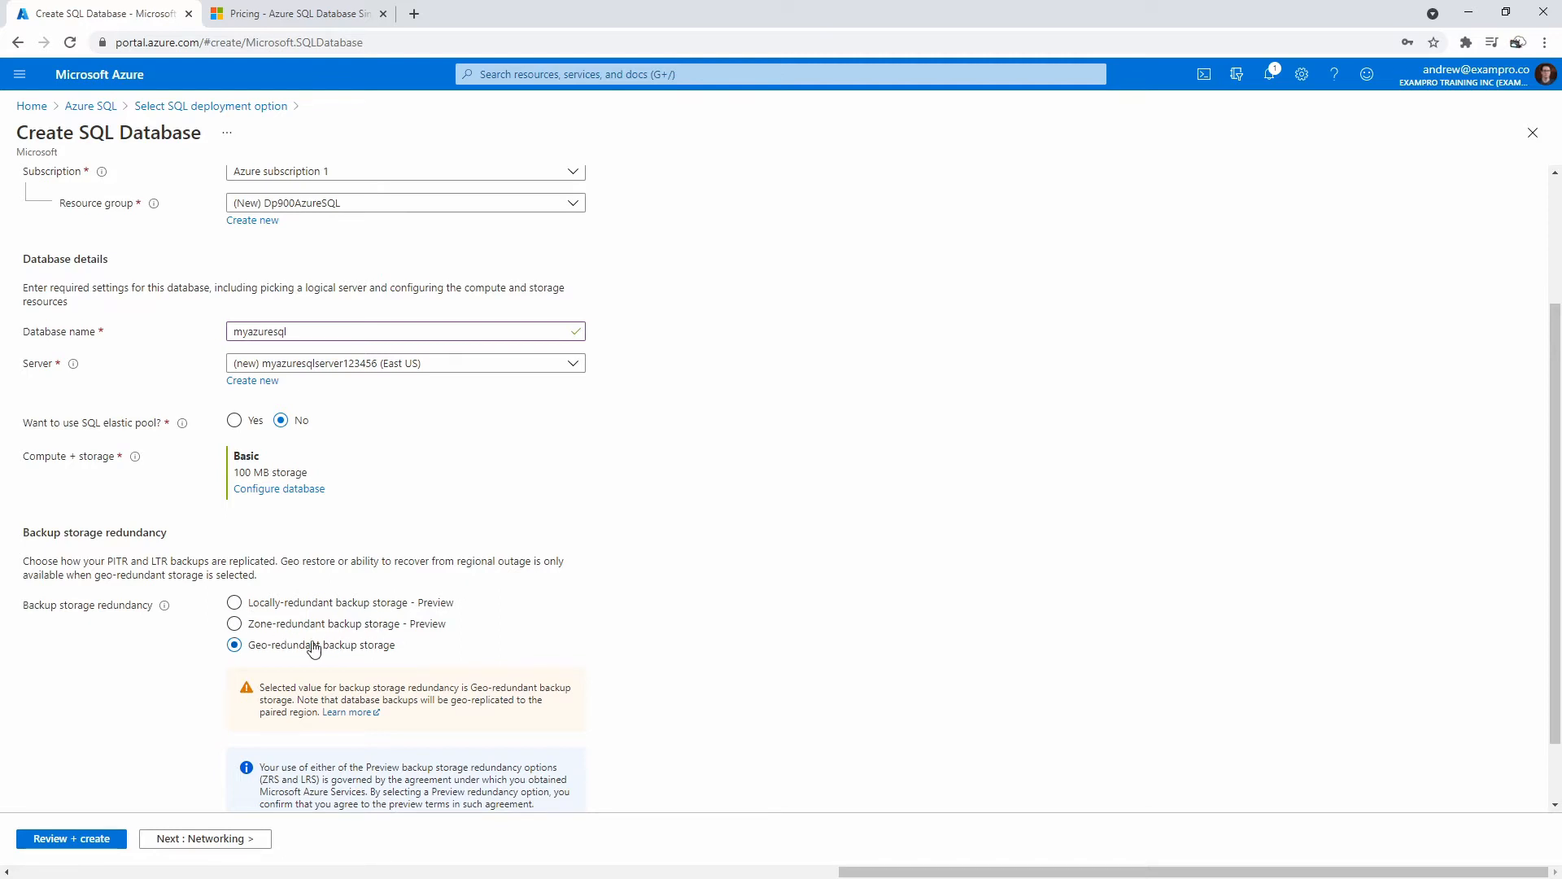
drag(310, 645, 409, 656)
click(235, 602)
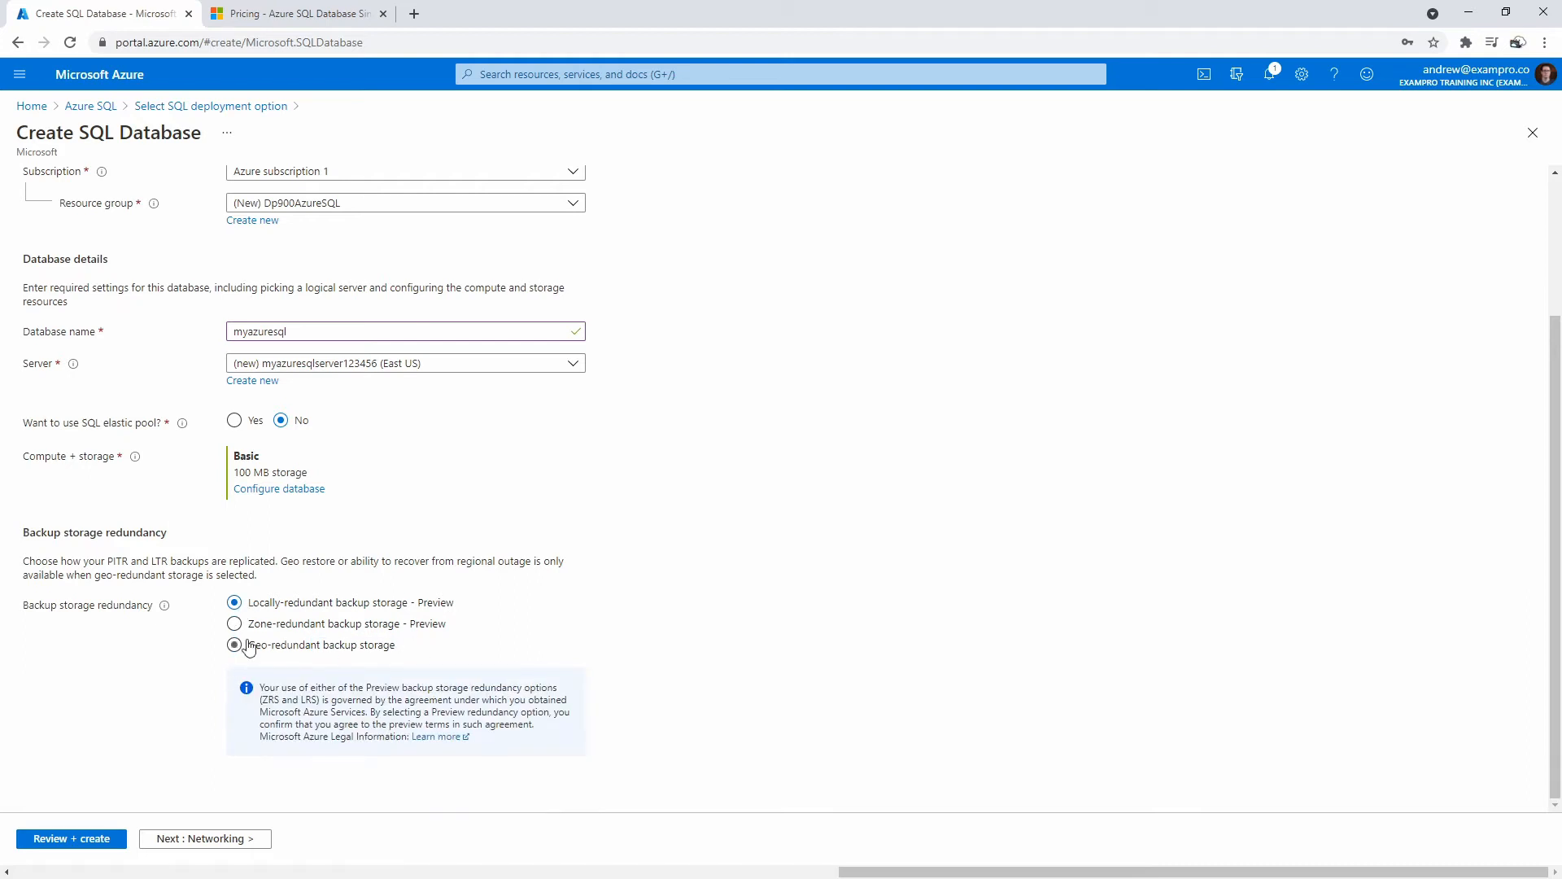
click(231, 840)
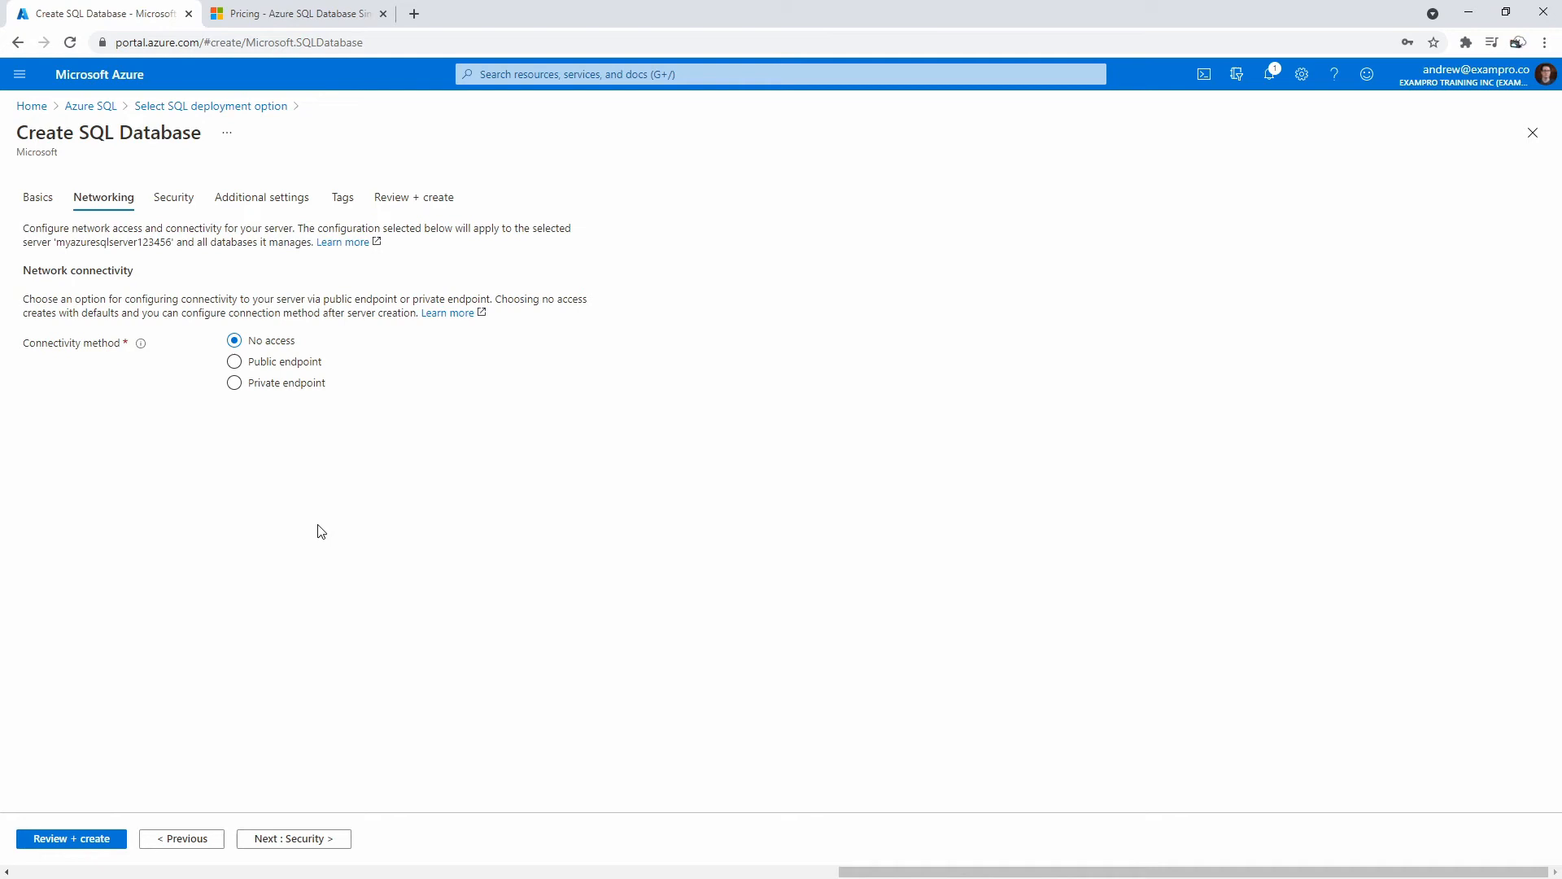
Set the server's connectivity method to Public endpoint and review the firewall rules explanation.
click(234, 362)
click(234, 382)
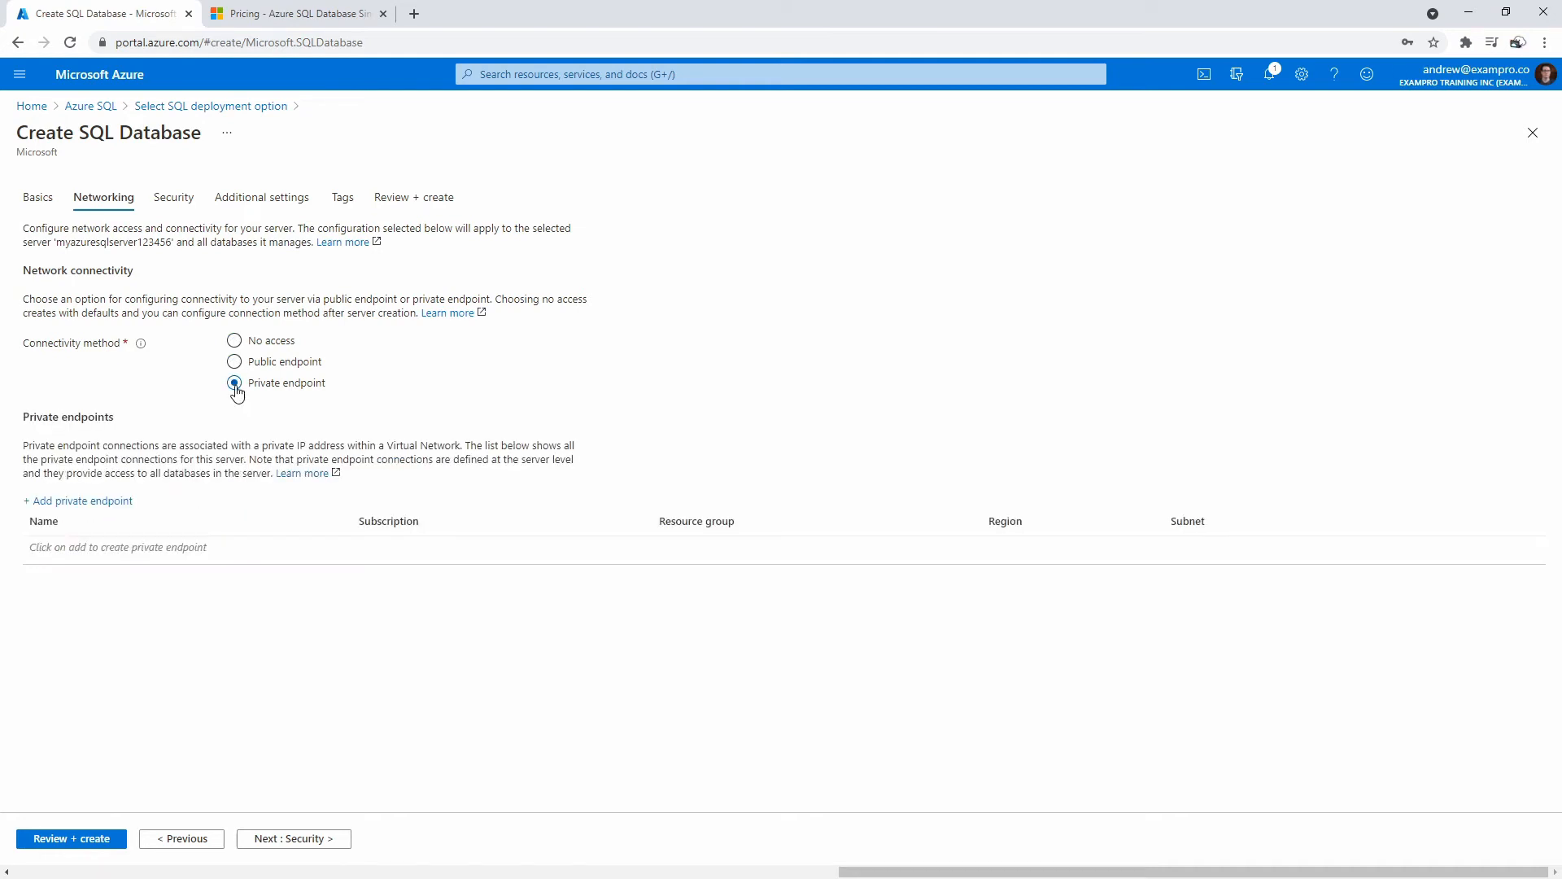
click(235, 366)
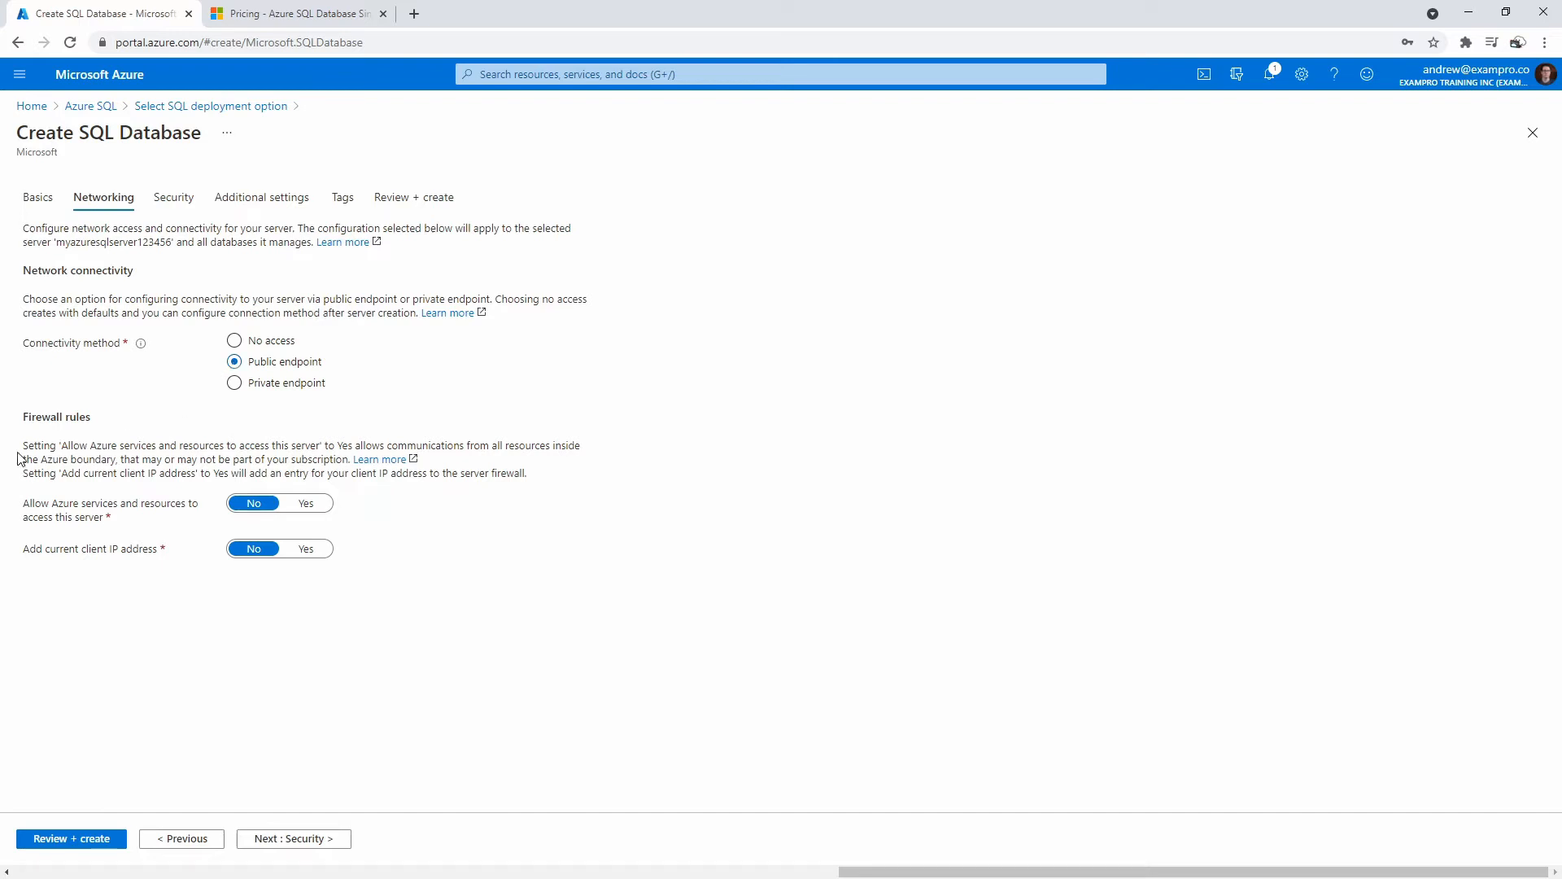
drag(90, 447, 571, 447)
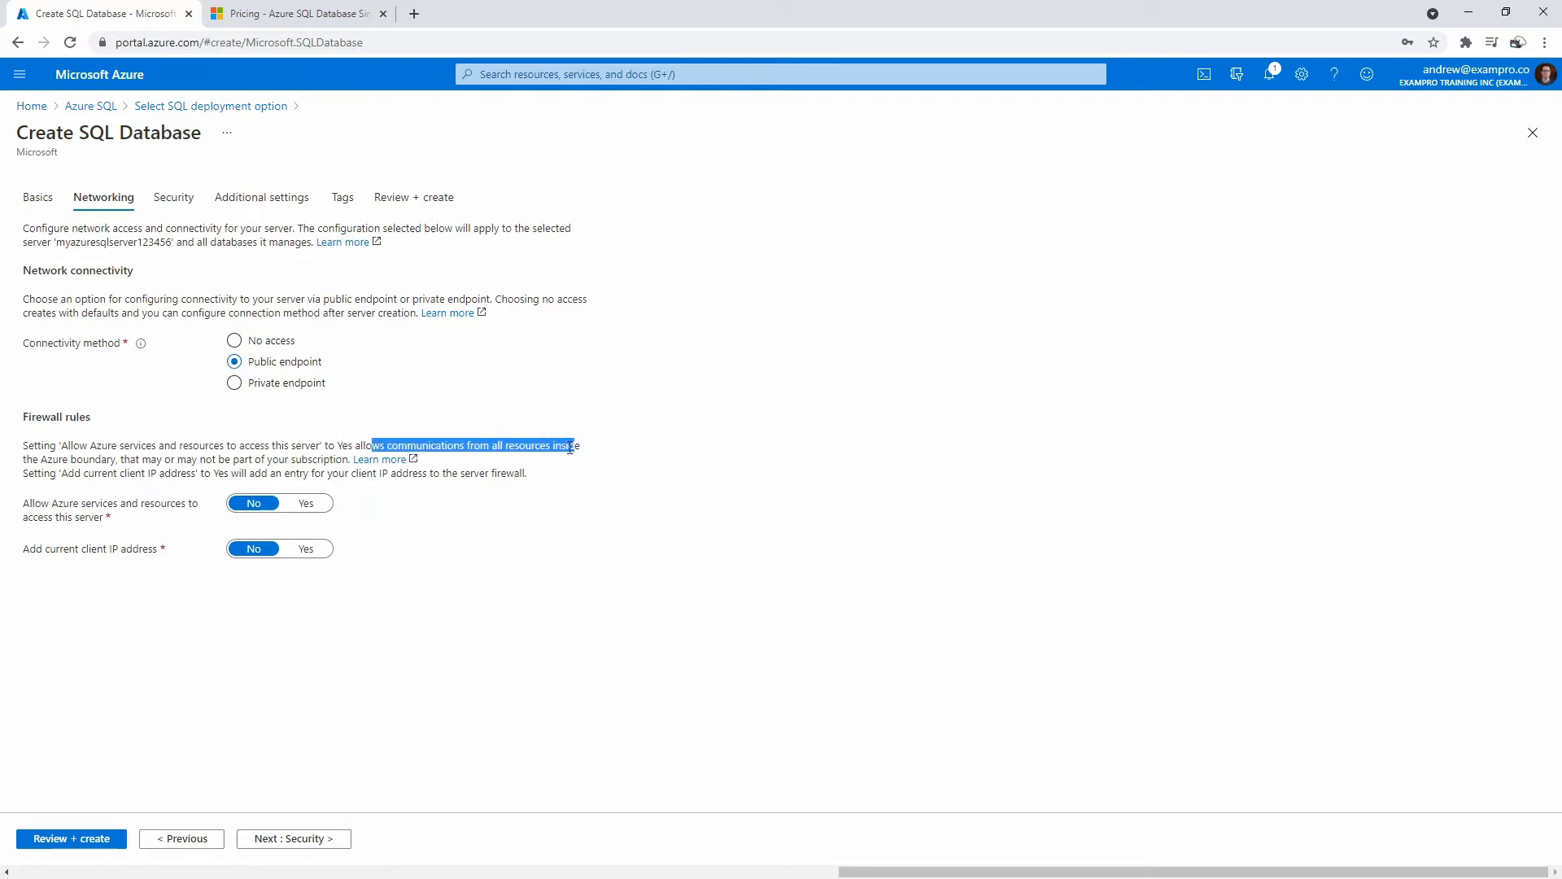
drag(76, 459, 199, 455)
drag(100, 460, 315, 456)
Set both 'Allow Azure services' and 'Add current client IP address' firewall options to Yes.
drag(51, 503, 157, 519)
click(157, 505)
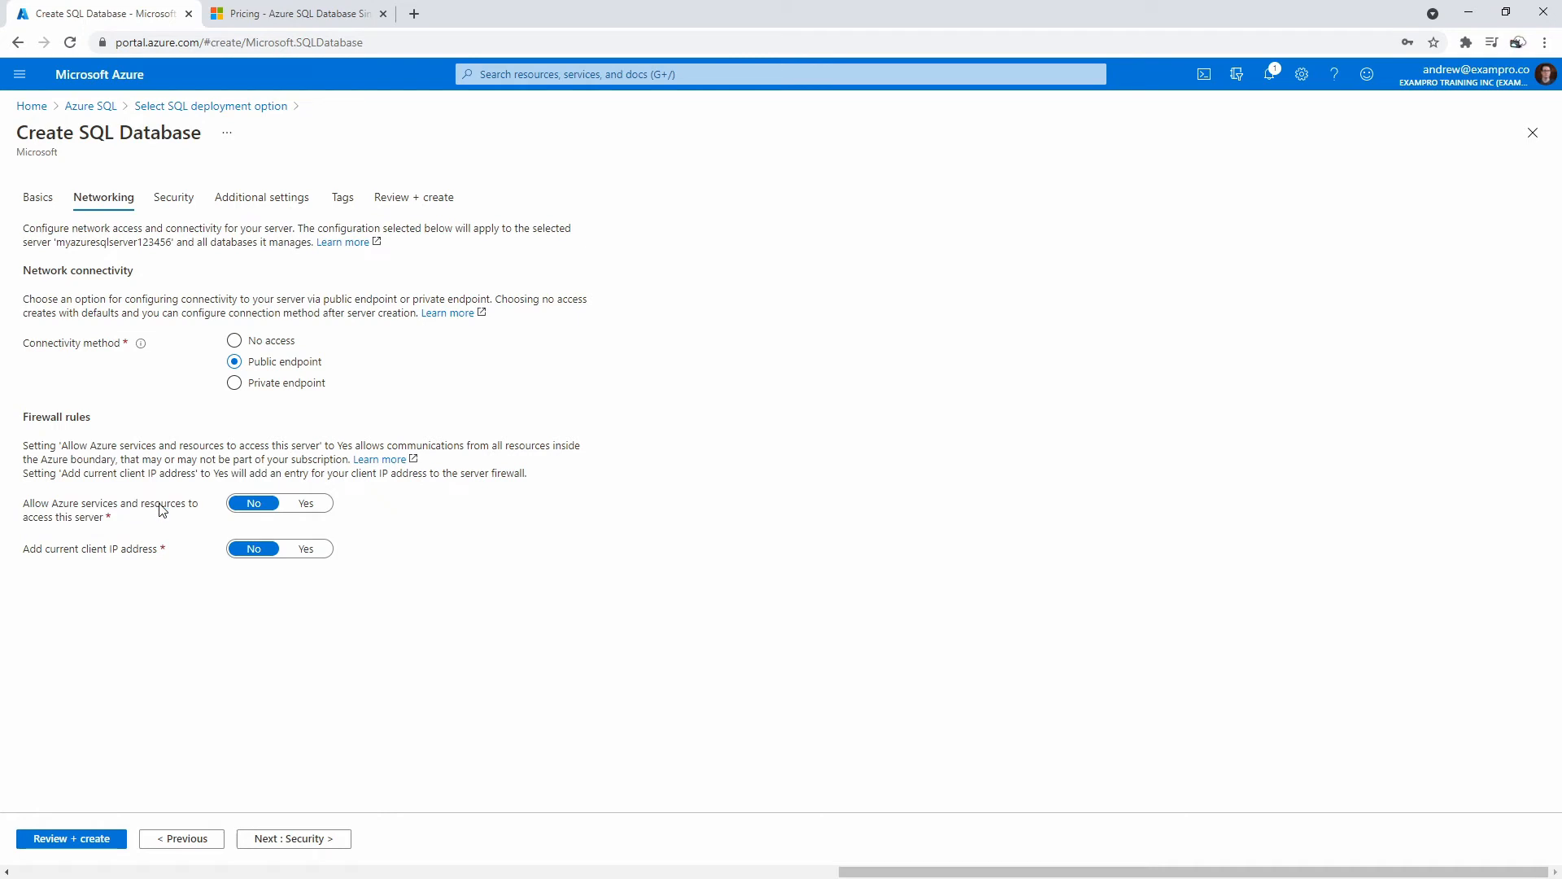
click(287, 511)
drag(38, 551, 157, 553)
click(304, 554)
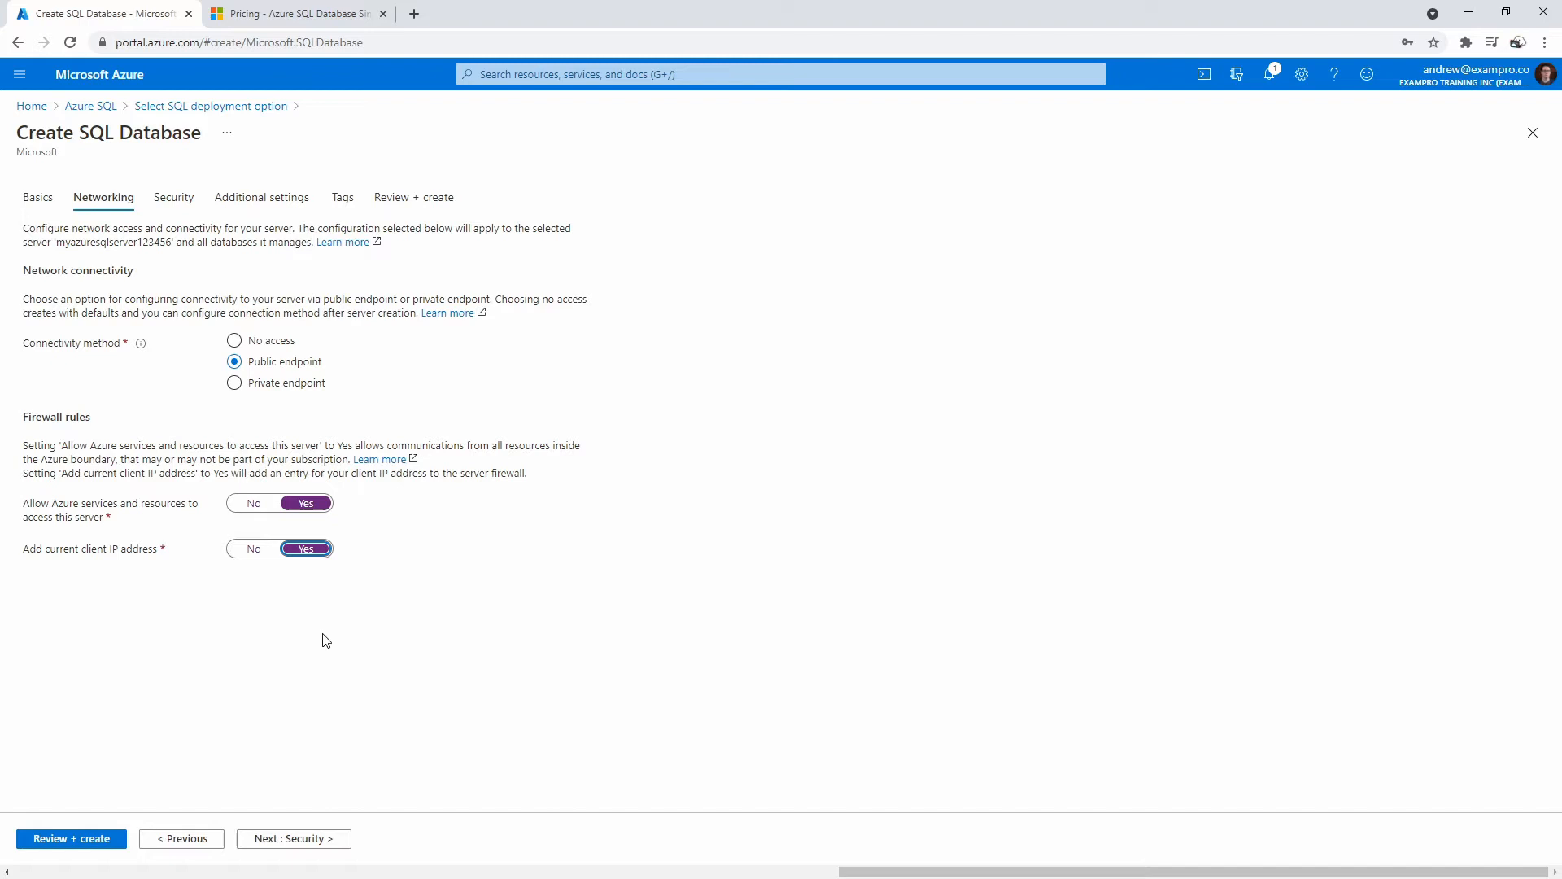
click(323, 839)
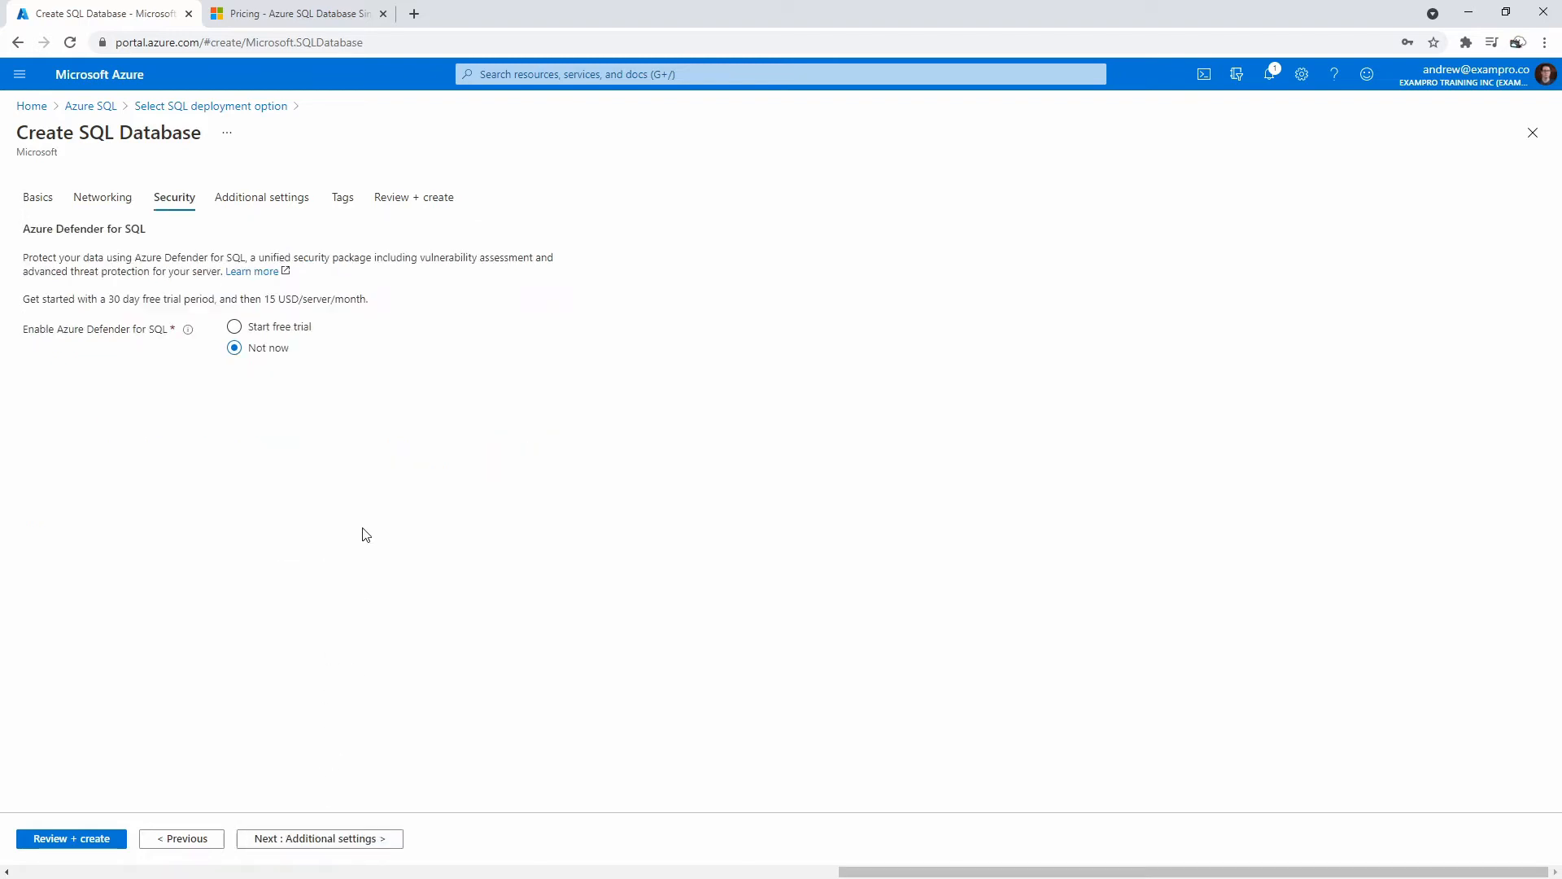
Leave Azure Defender at 'Not now' and set existing data to Sample (AdventureWorksLT).
click(238, 325)
click(236, 349)
click(319, 839)
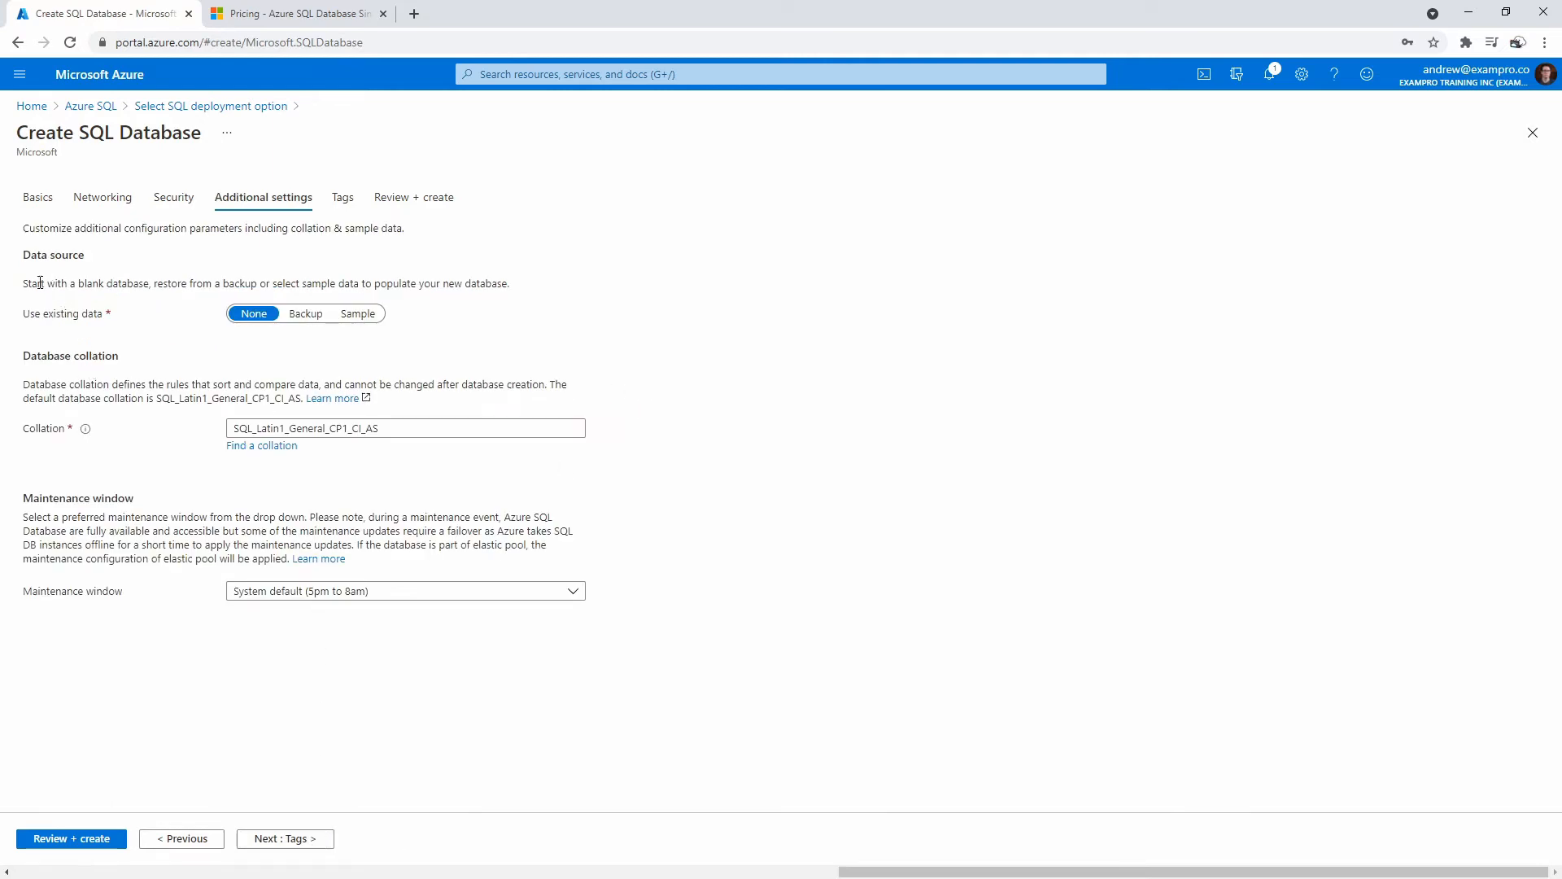
drag(30, 283, 337, 283)
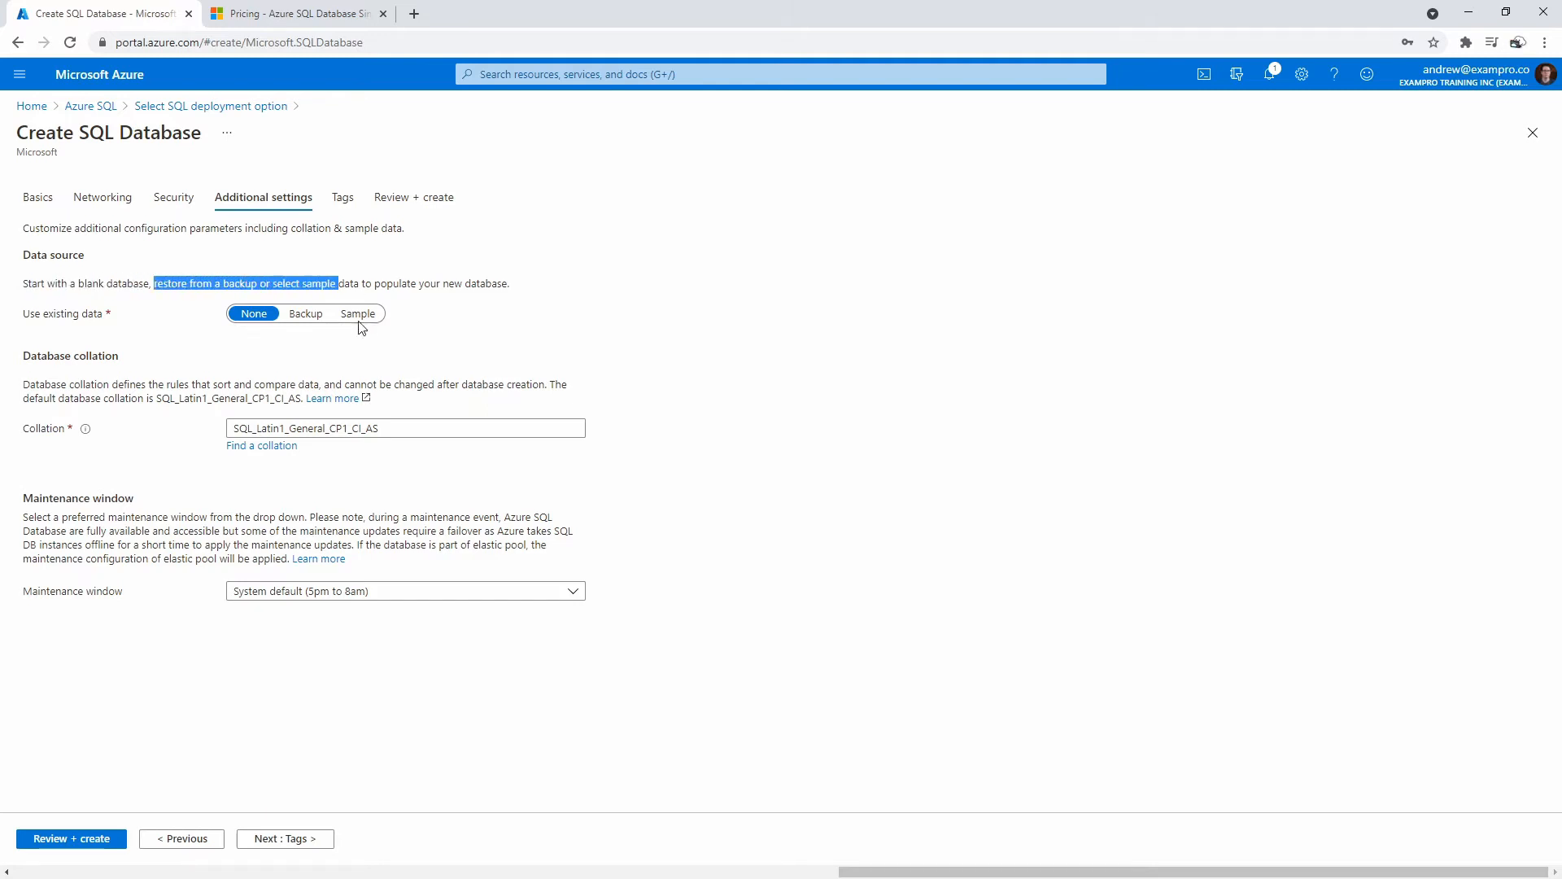
click(358, 314)
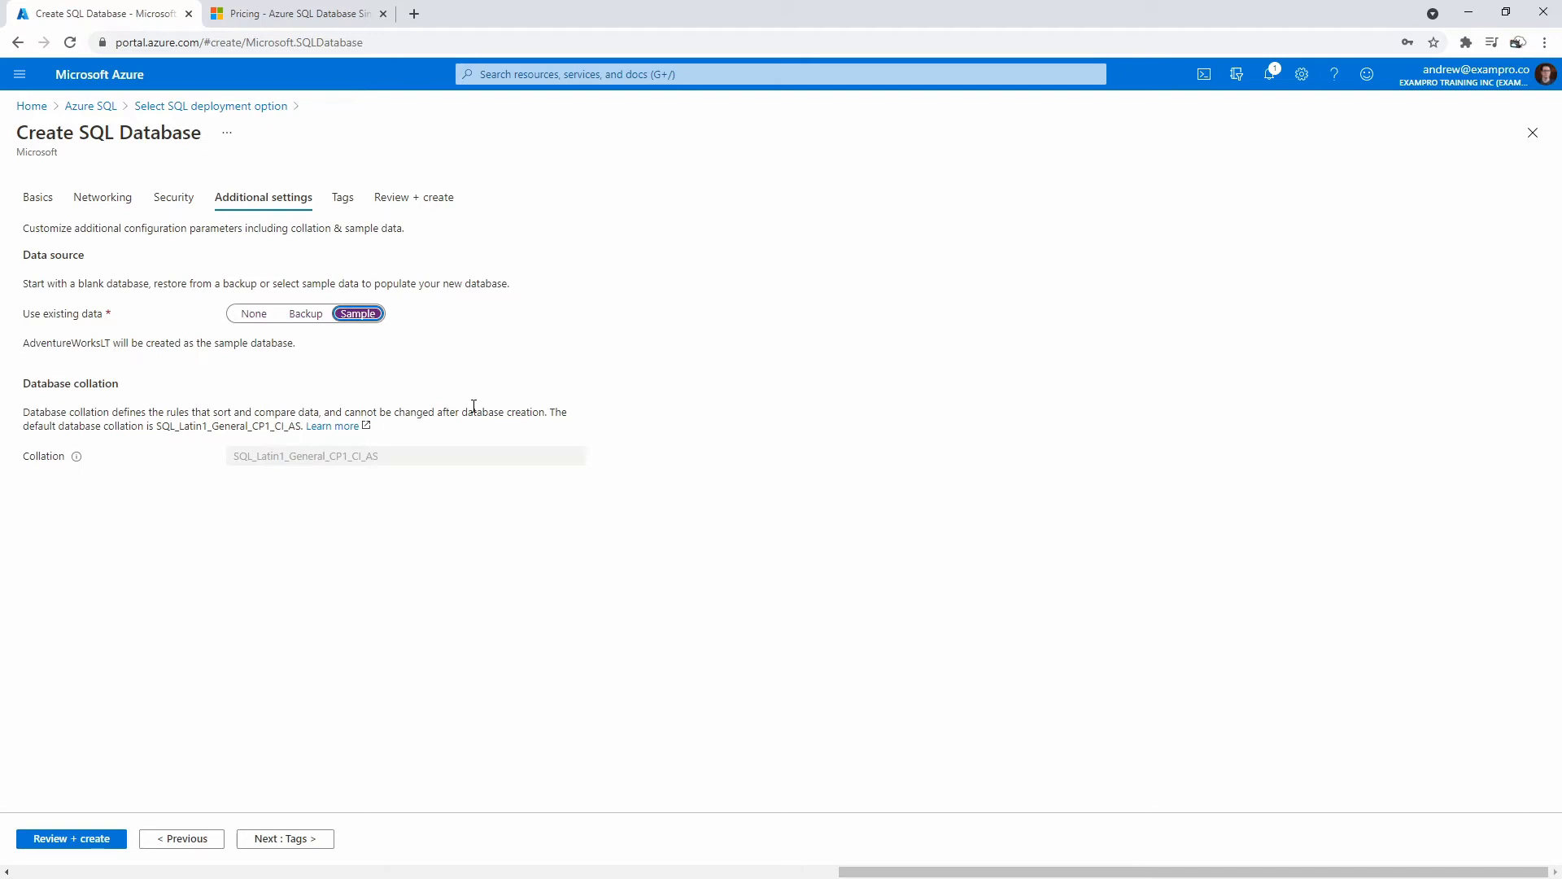
click(280, 838)
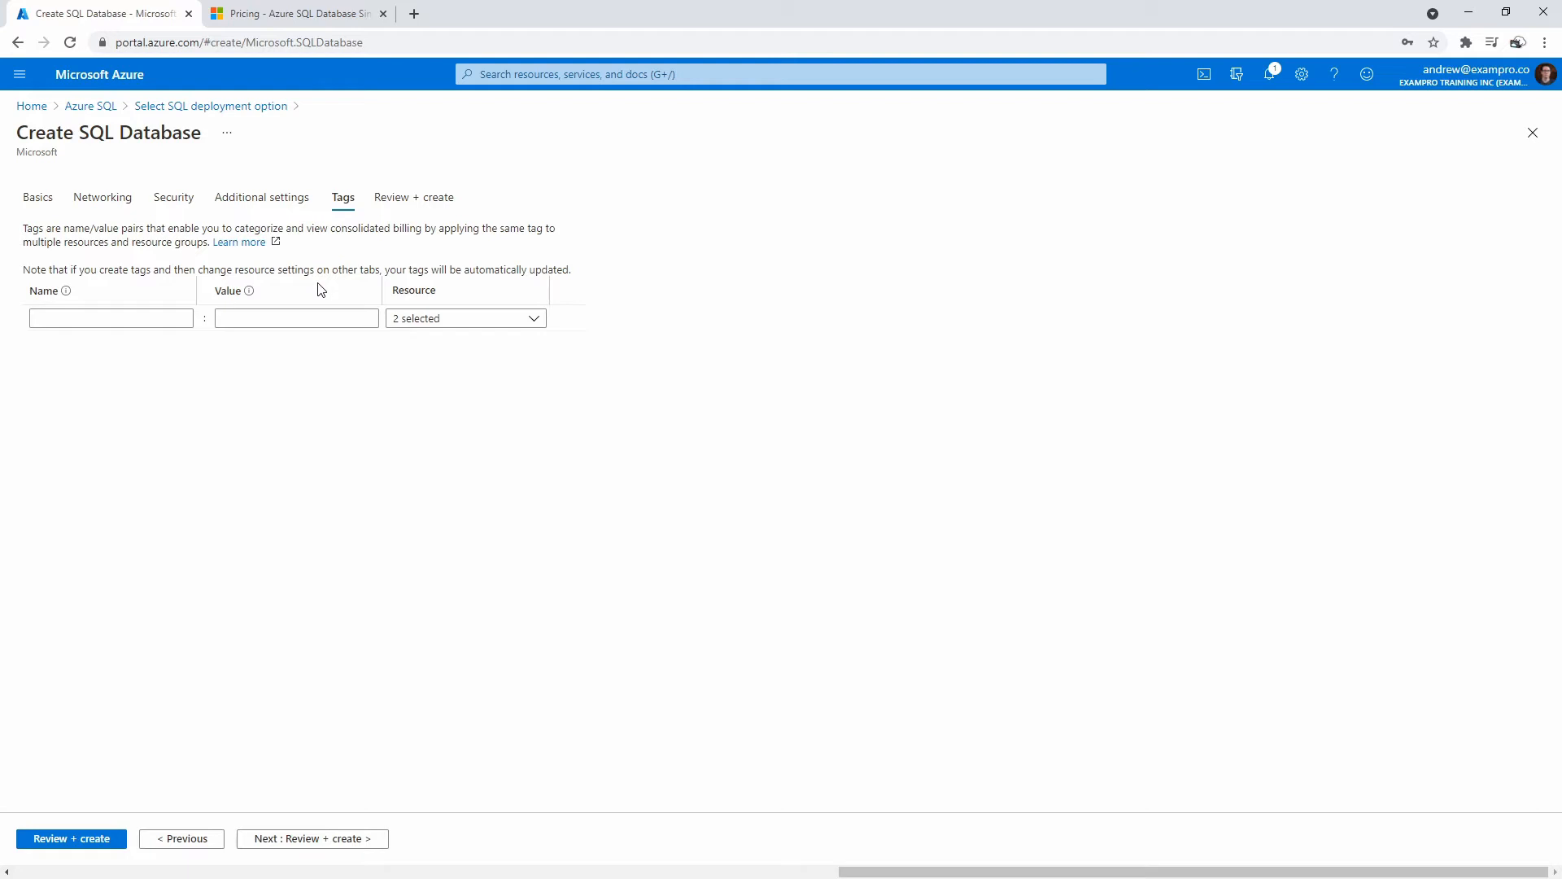
Add a tag with Name 'Workload' and Value 'Learning', then proceed to Review + create.
click(429, 317)
click(429, 317)
click(176, 318)
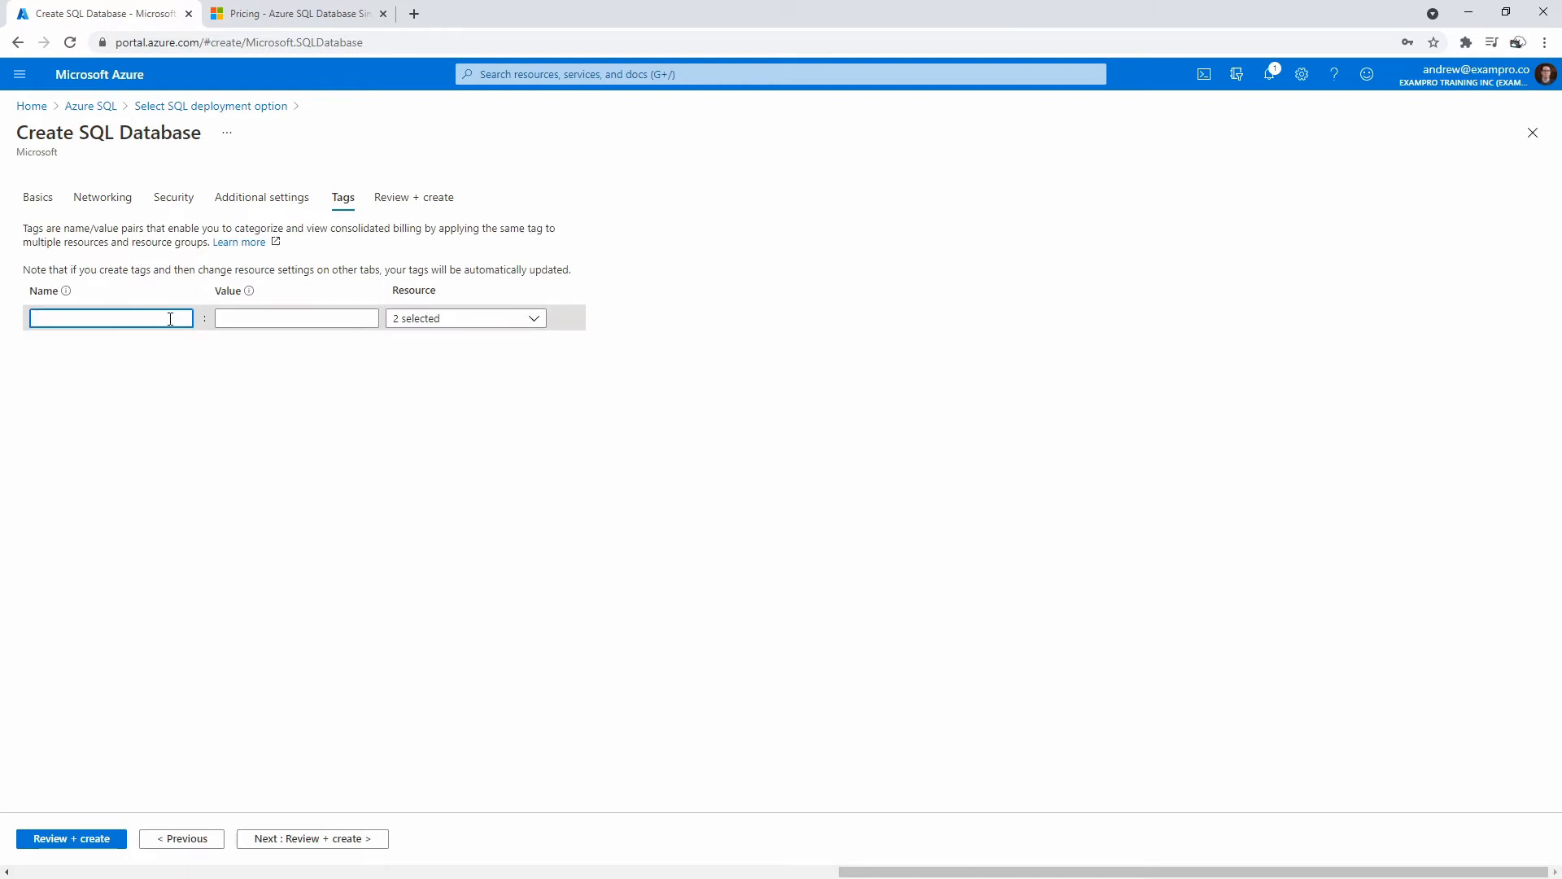
text(Workload)
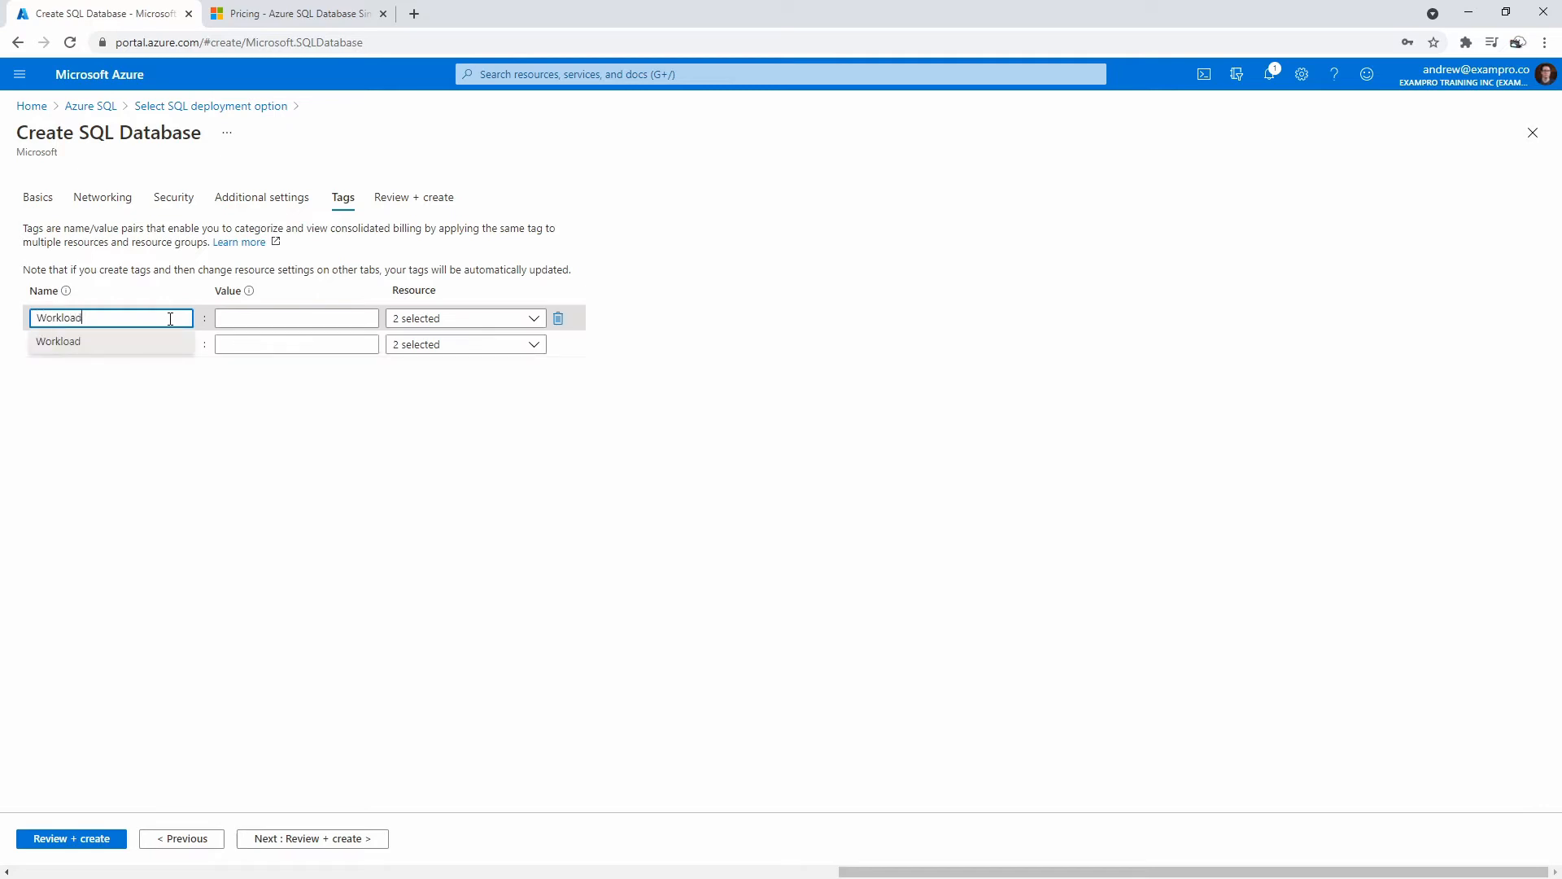
key(Tab)
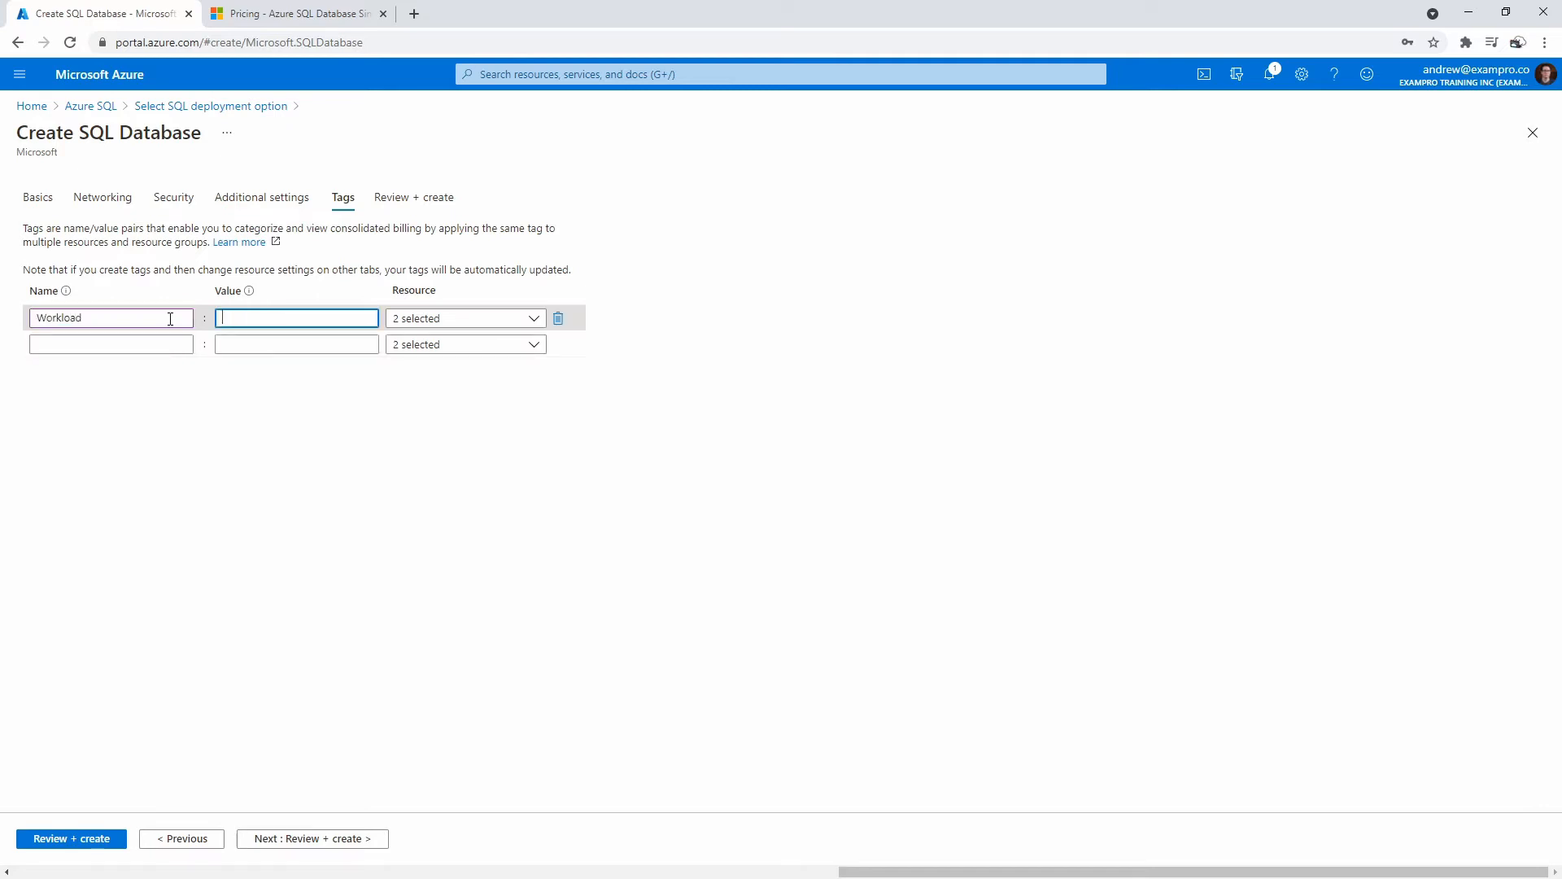
text(Learning)
click(310, 525)
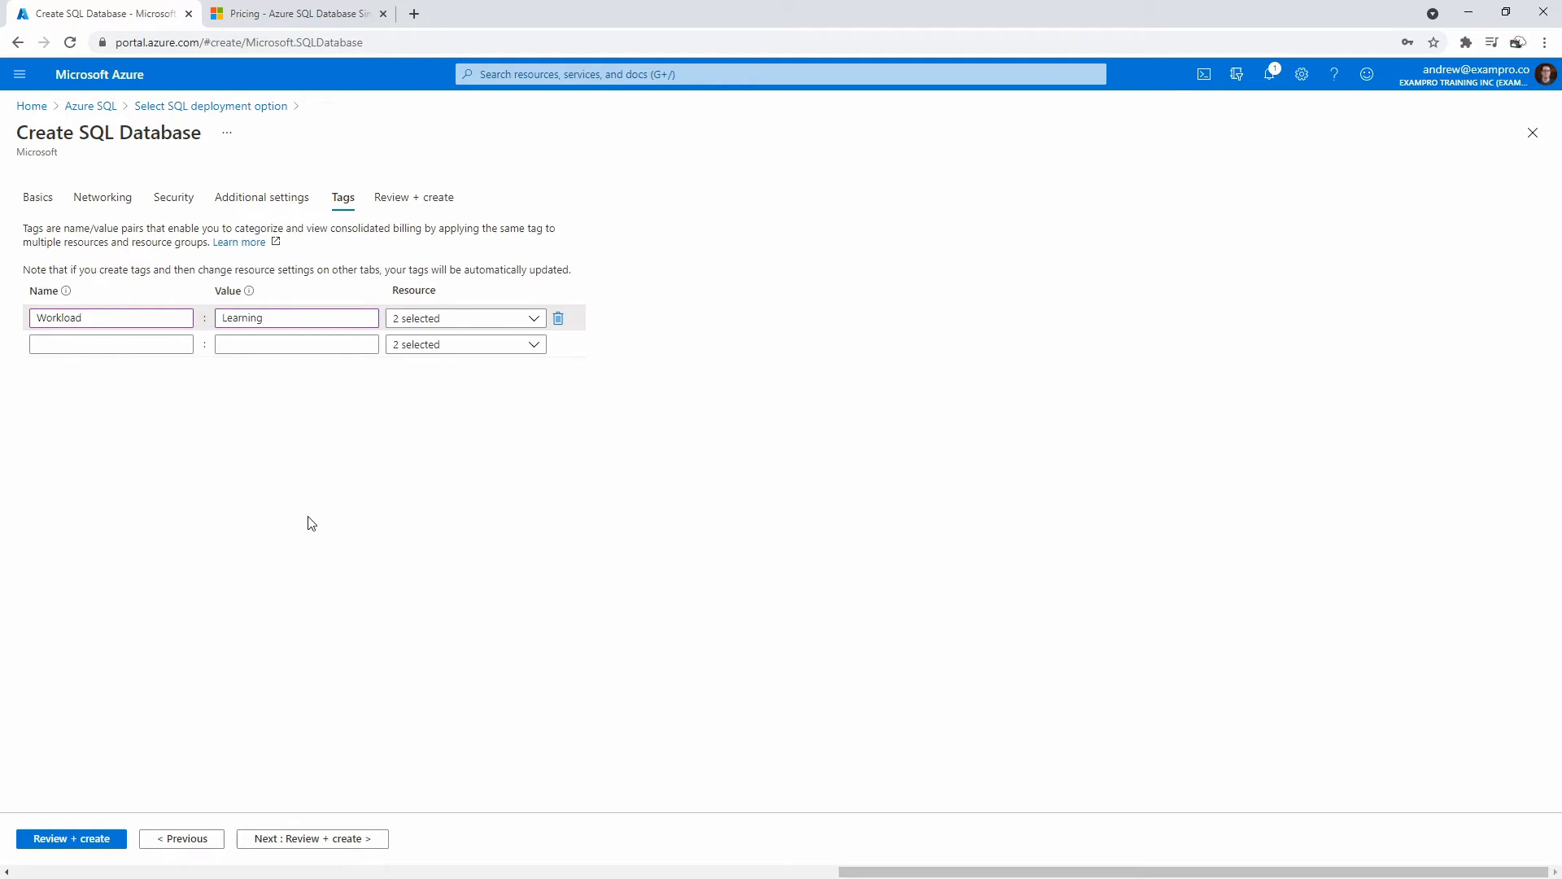
click(327, 839)
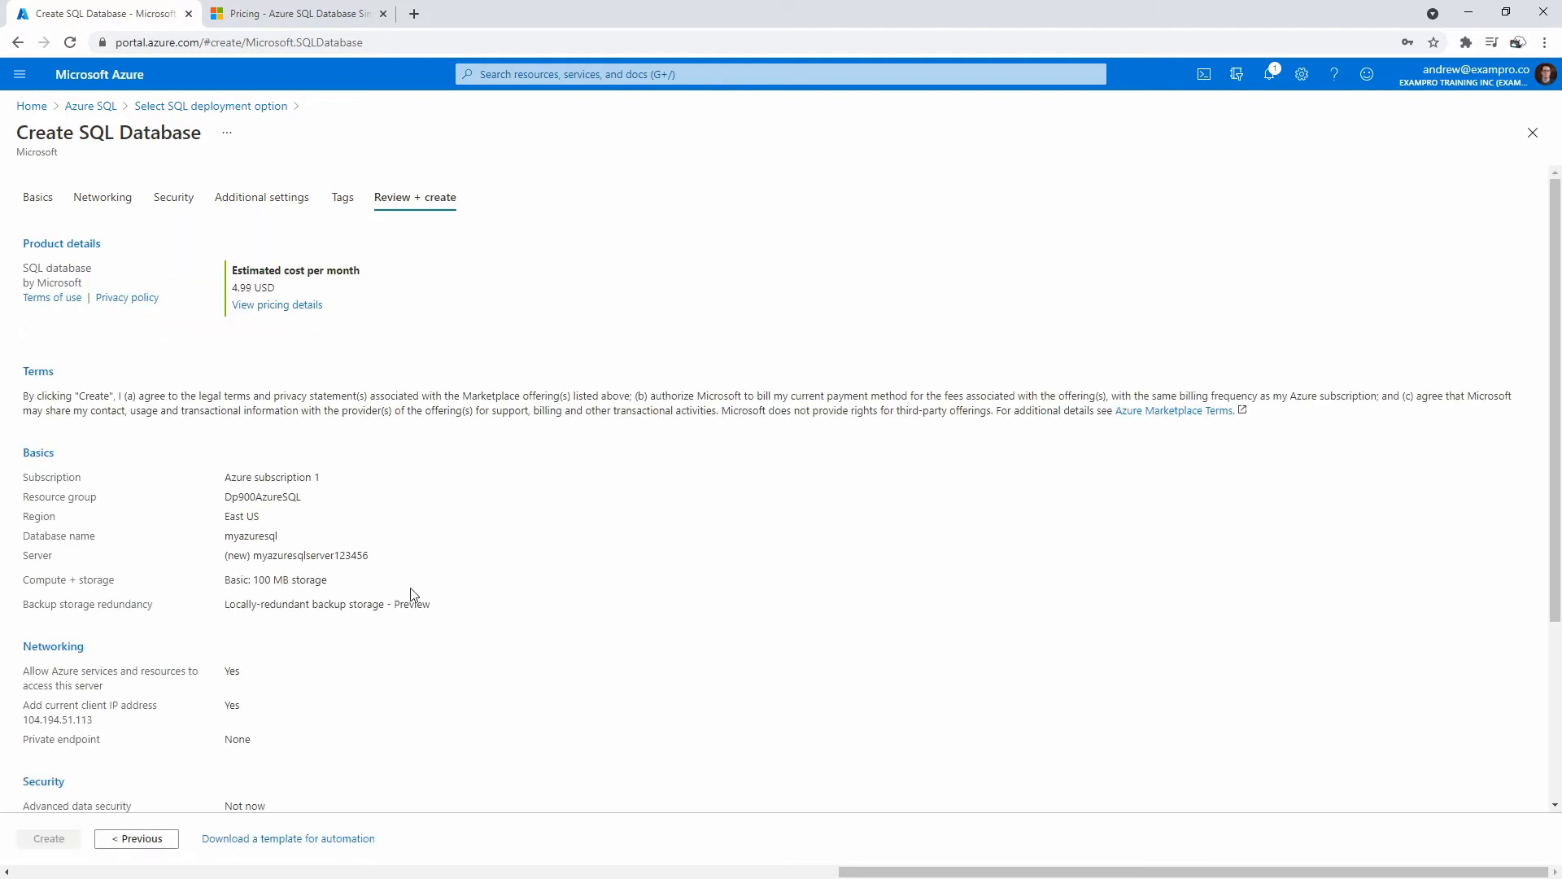
Review the 4.99 USD per month summary, create the database, and view the Azure SQL Database pricing page.
scroll(391, 757, down, 3)
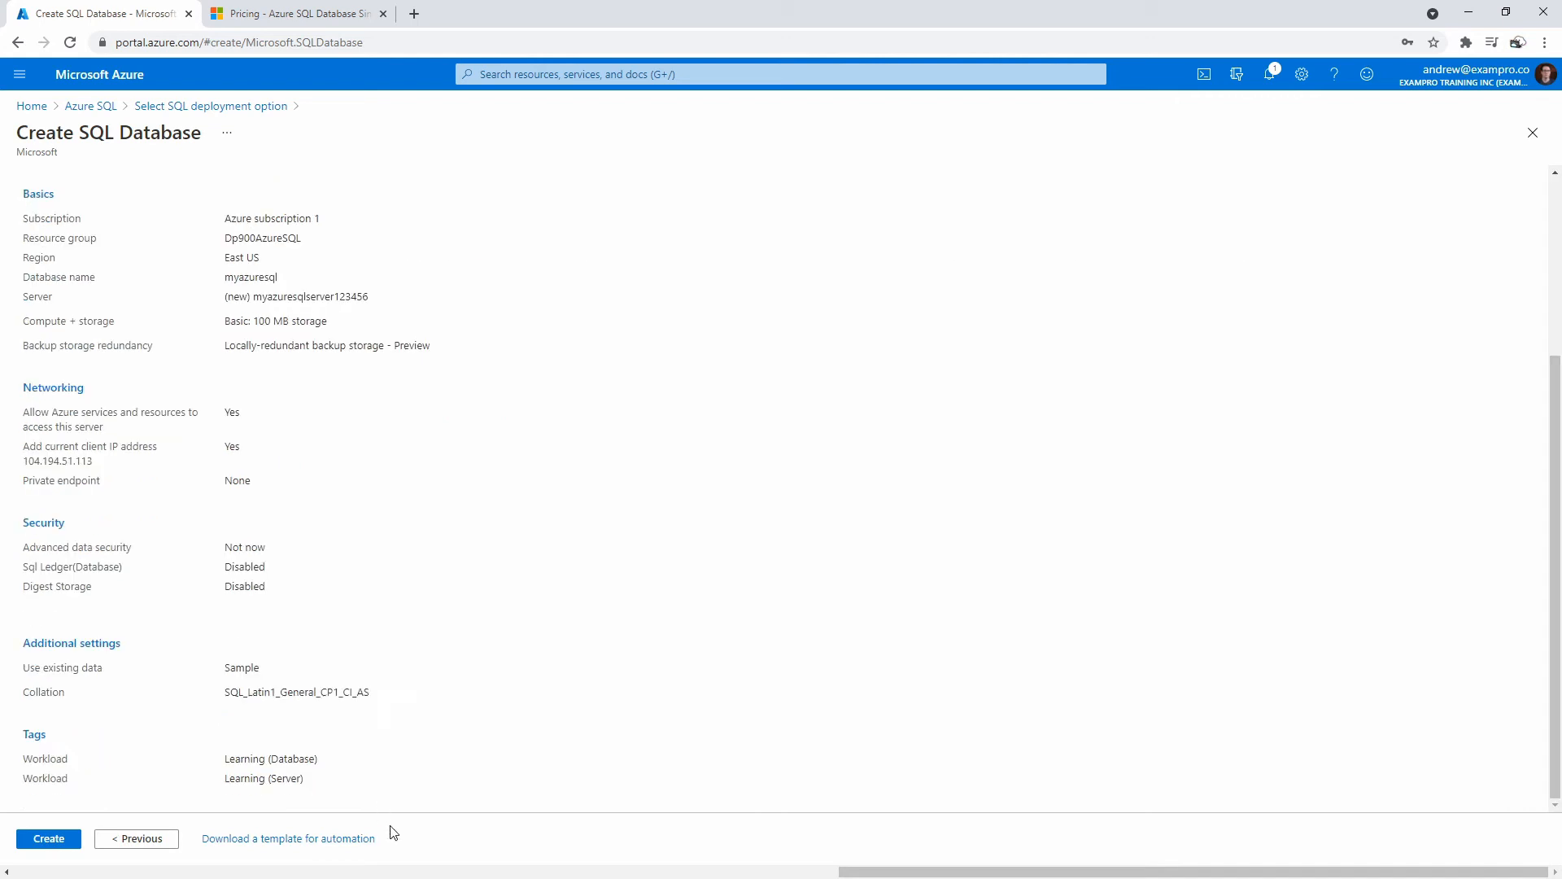
scroll(279, 303, up, 10)
drag(309, 293, 227, 291)
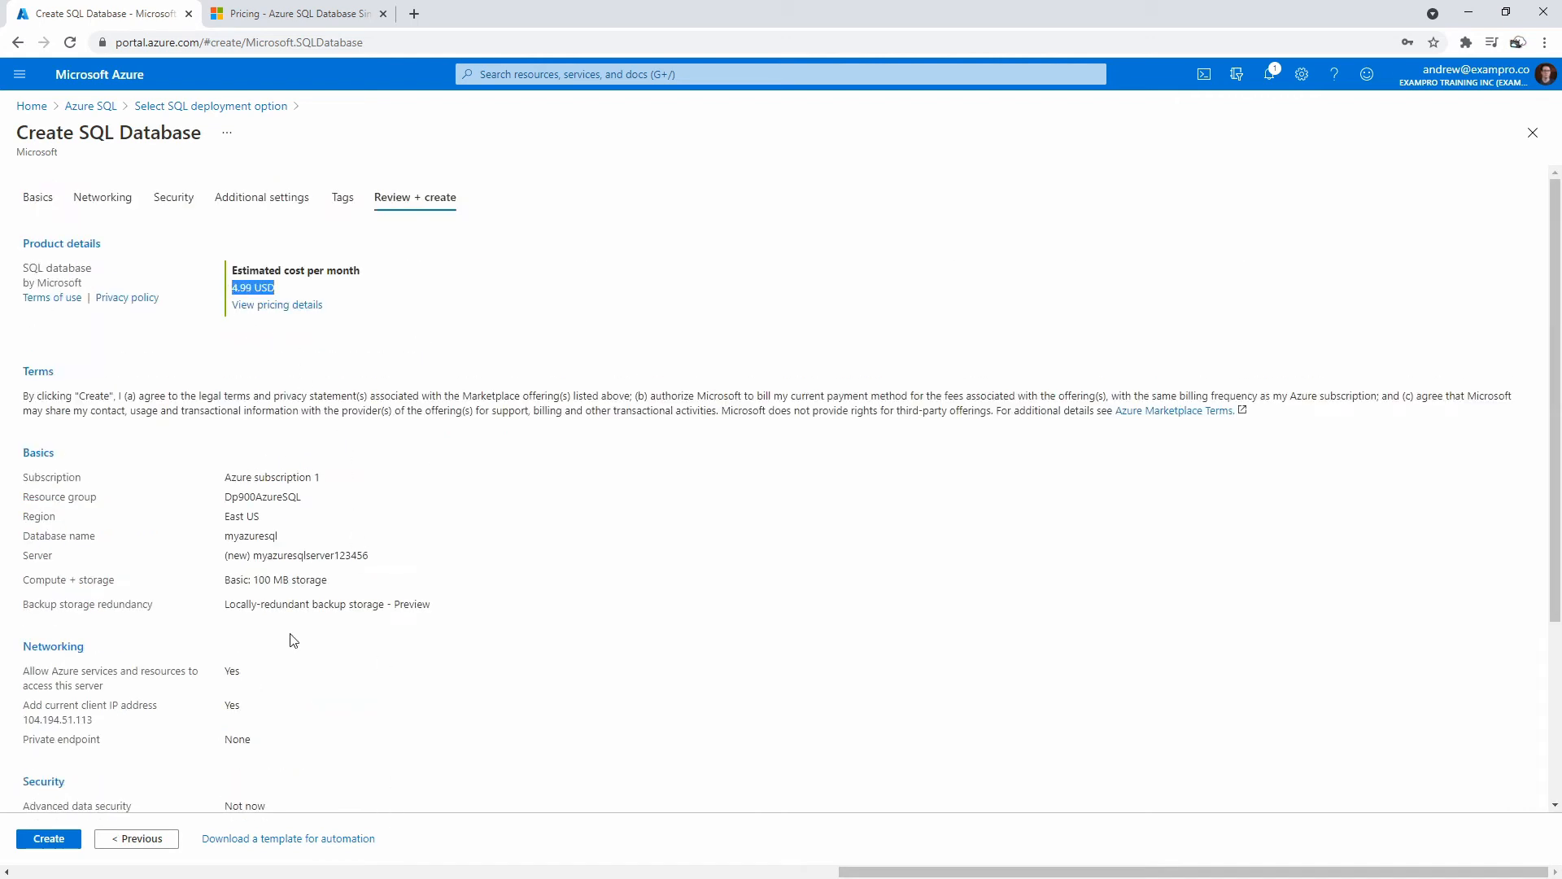
scroll(162, 789, down, 10)
click(47, 840)
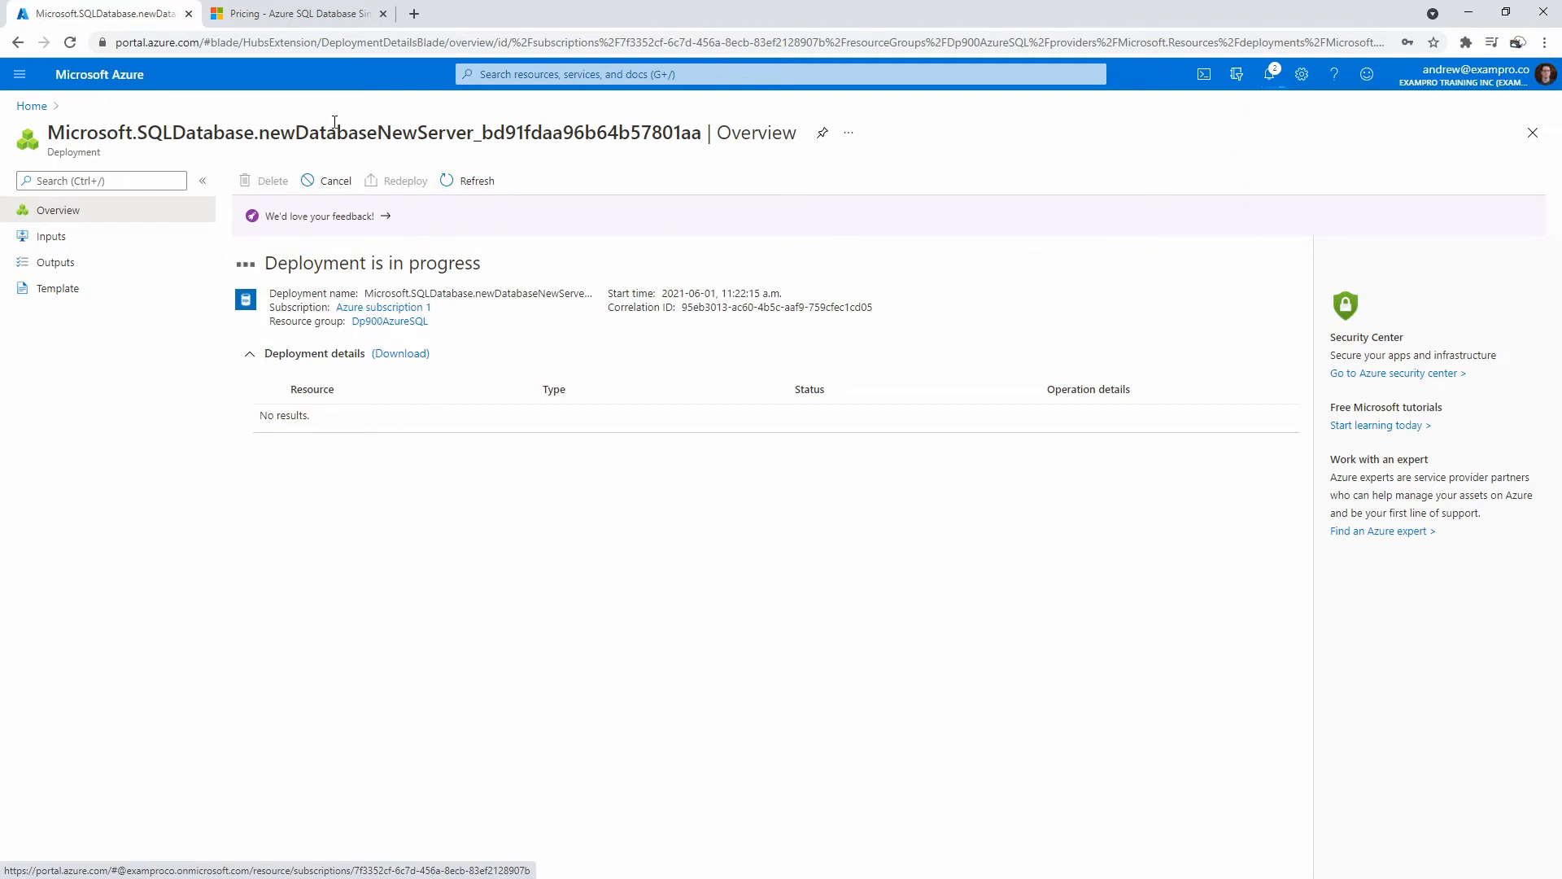
click(315, 17)
scroll(525, 516, down, 7)
Search the single-database pricing page for 'free' offerings, then go back to the portal deployment.
scroll(527, 516, up, 7)
scroll(770, 506, down, 15)
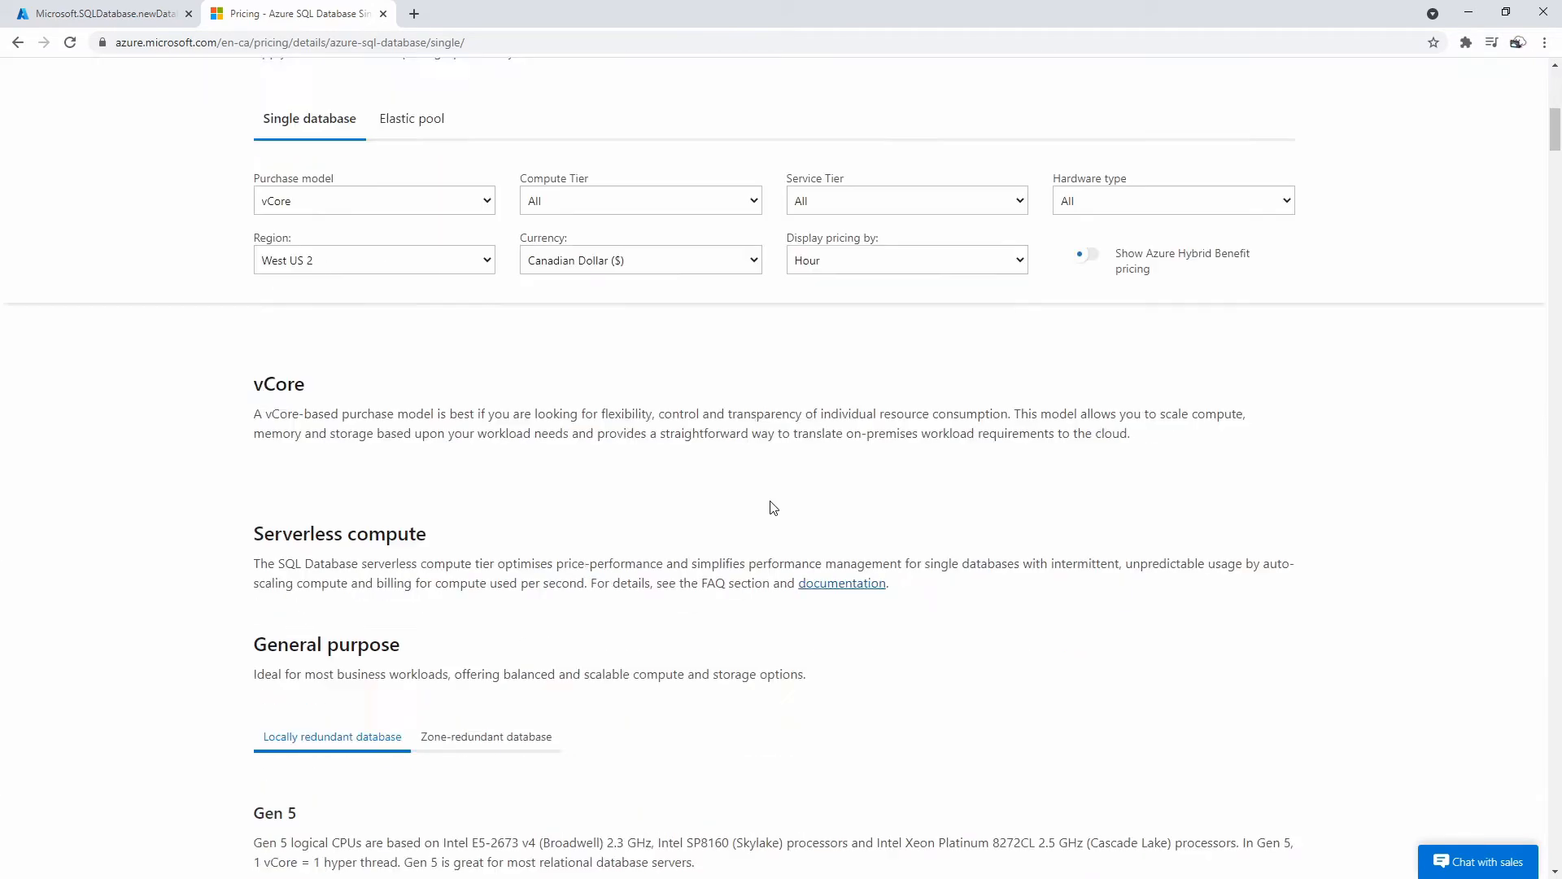
key(ctrl+f)
text(free t)
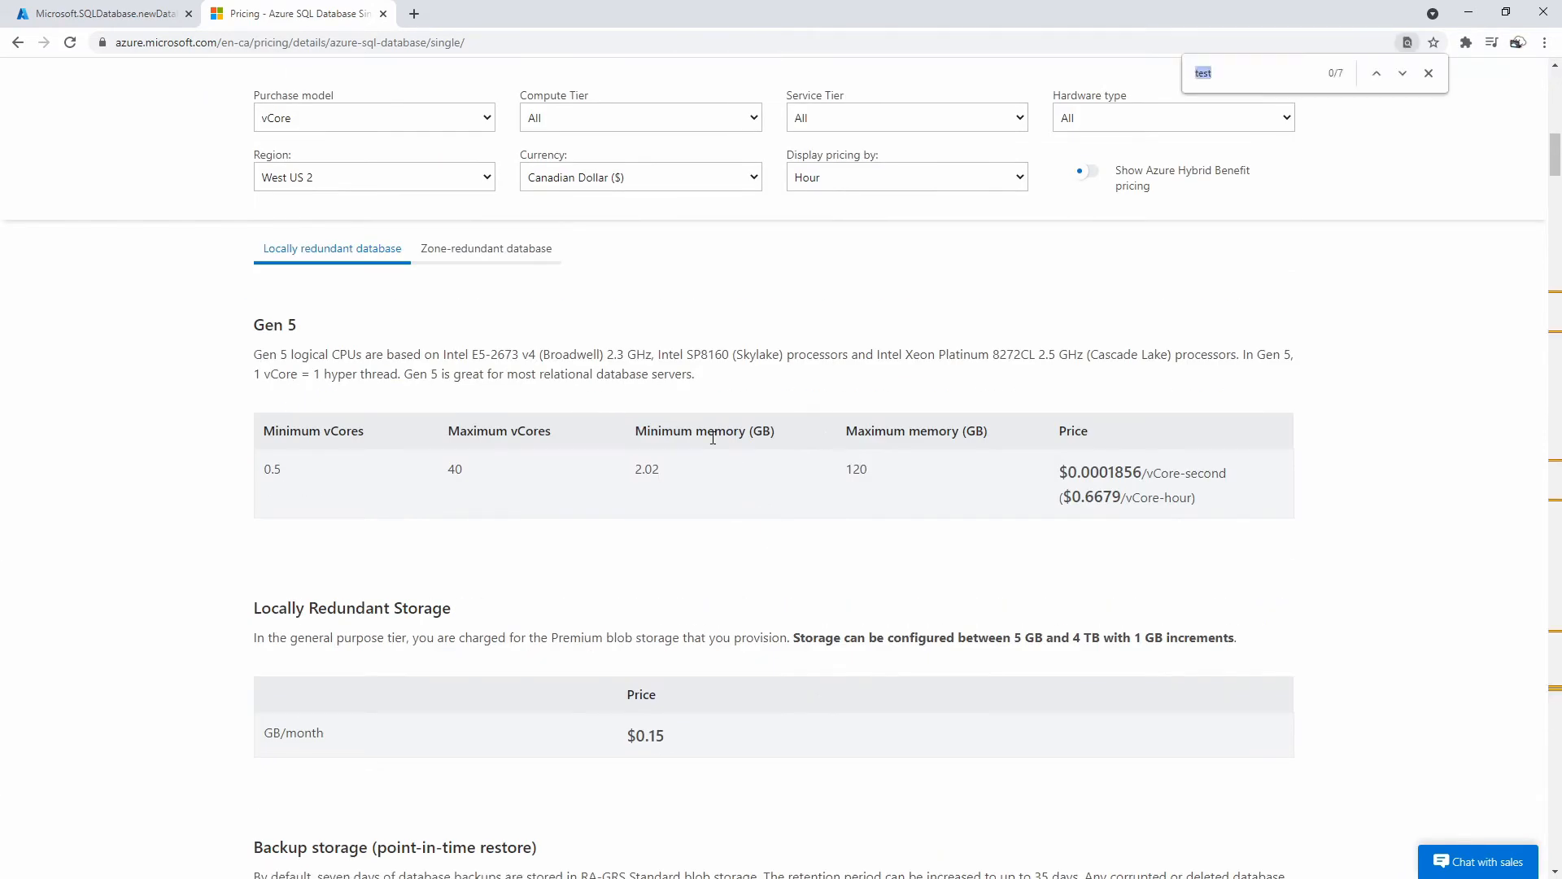
text(heir)
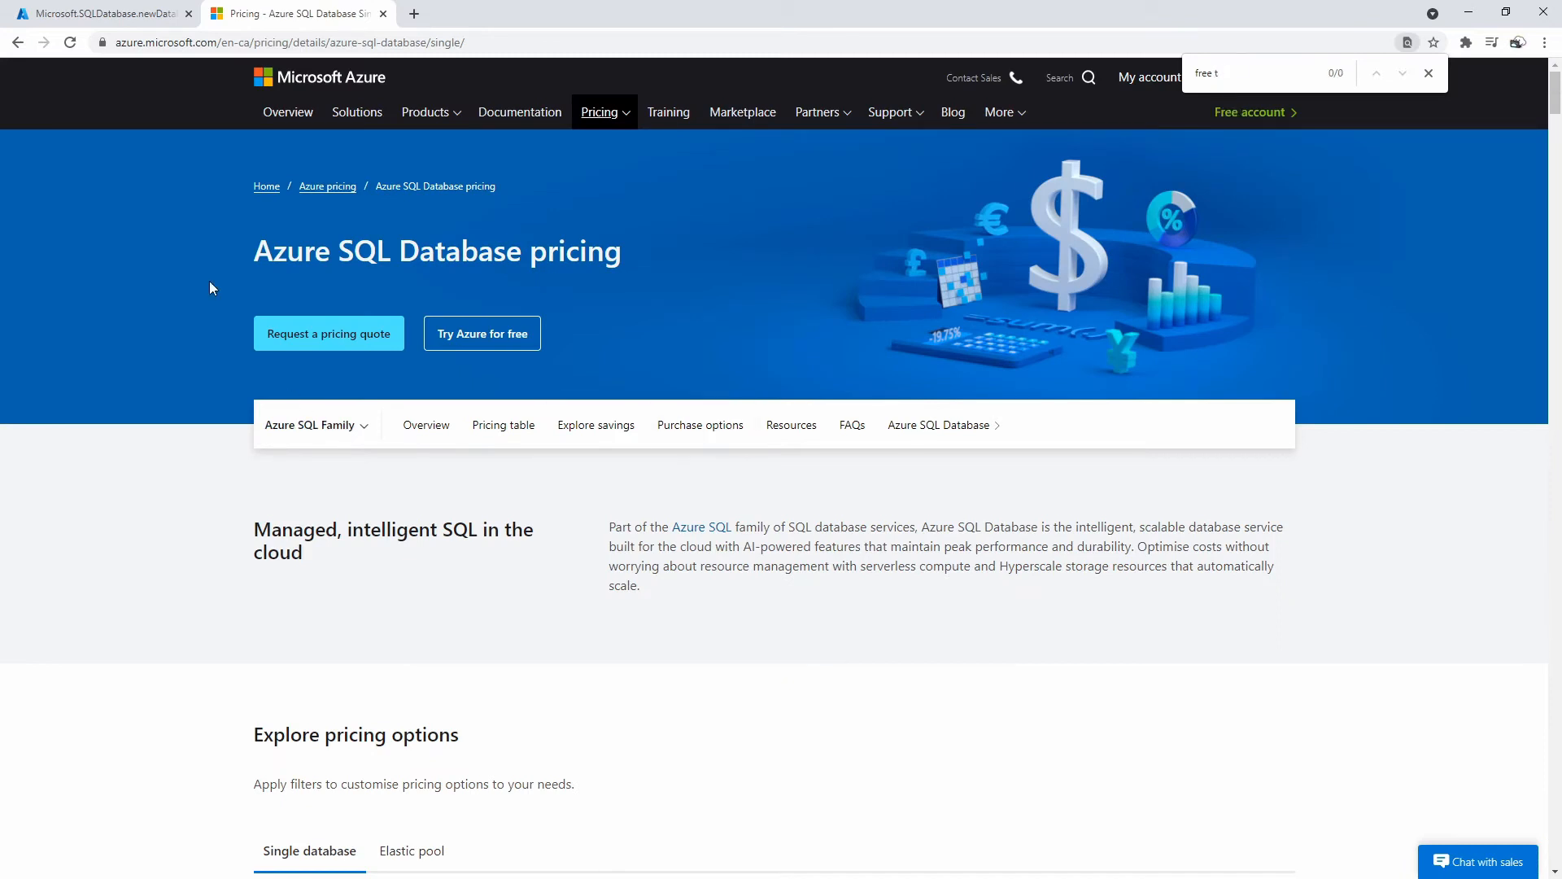
click(106, 14)
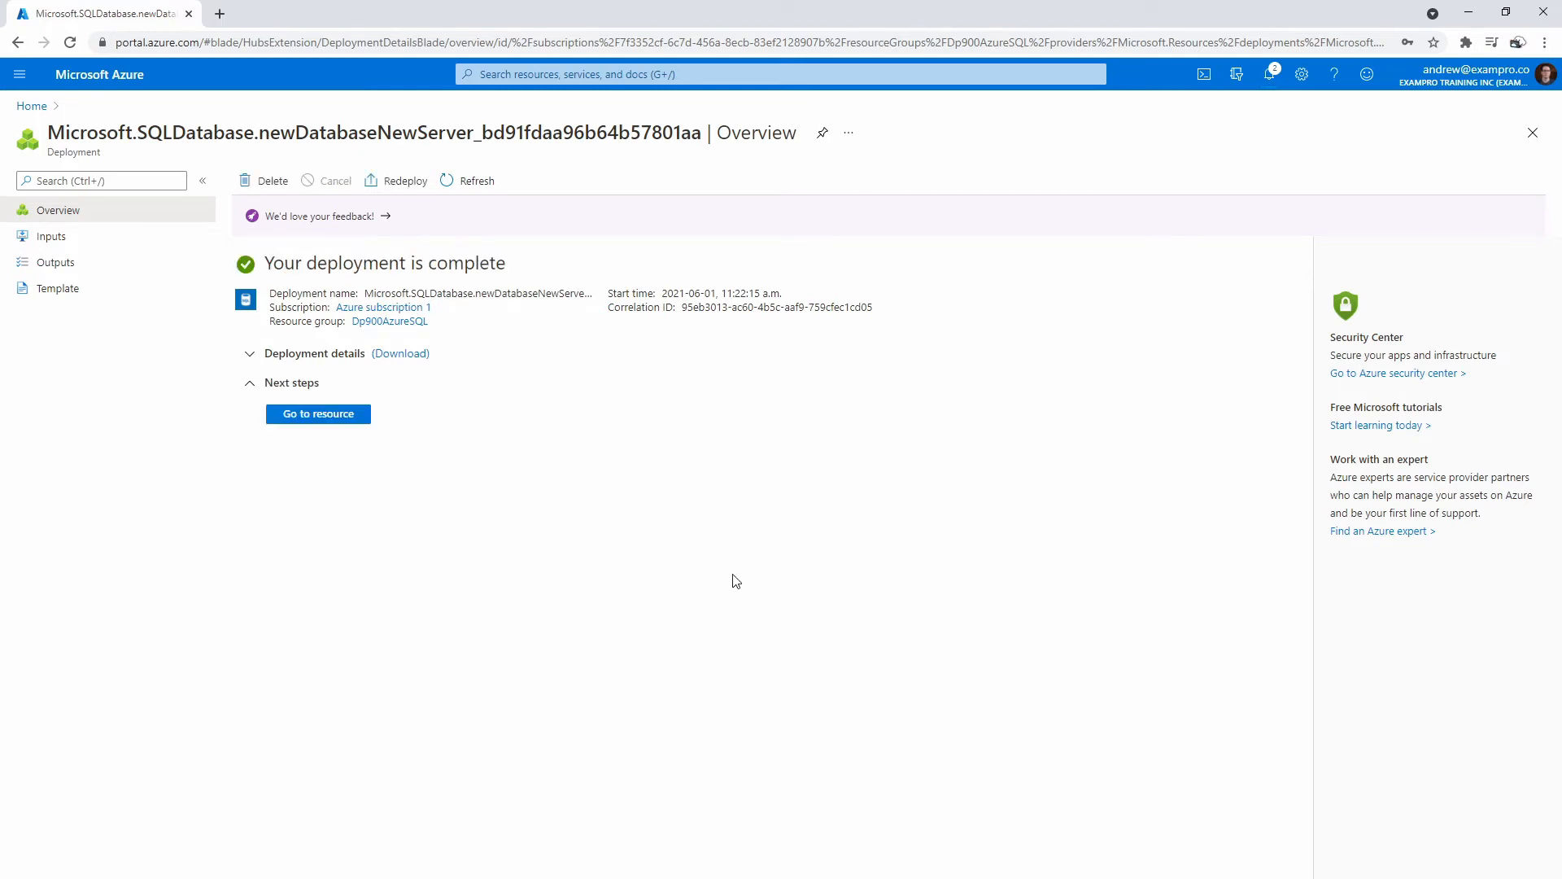
Go to the resource to open the myazuresql database overview.
click(358, 417)
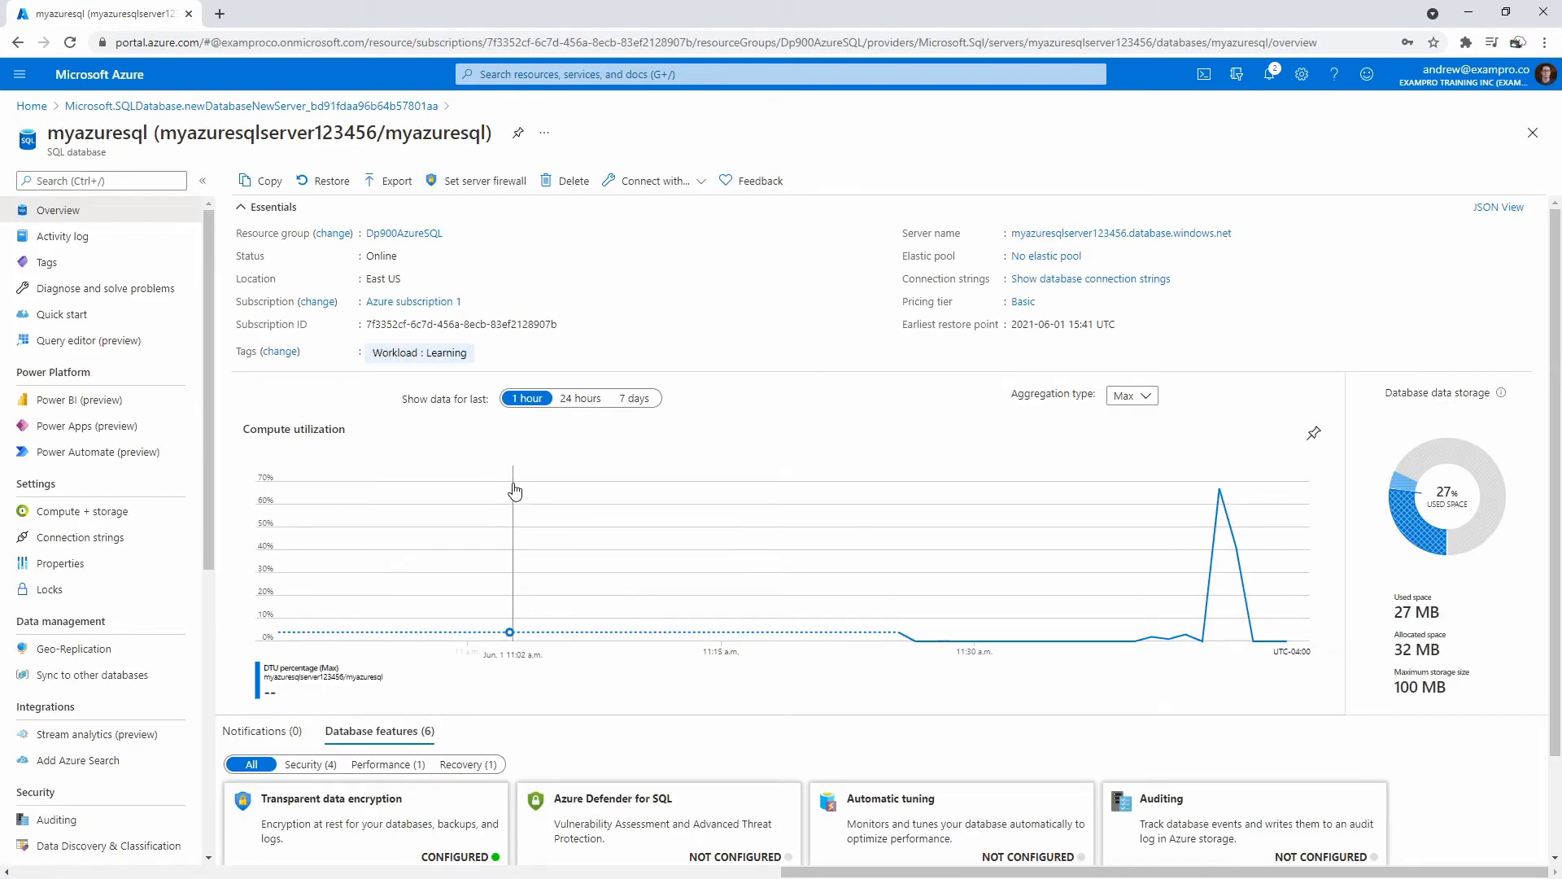
click(479, 195)
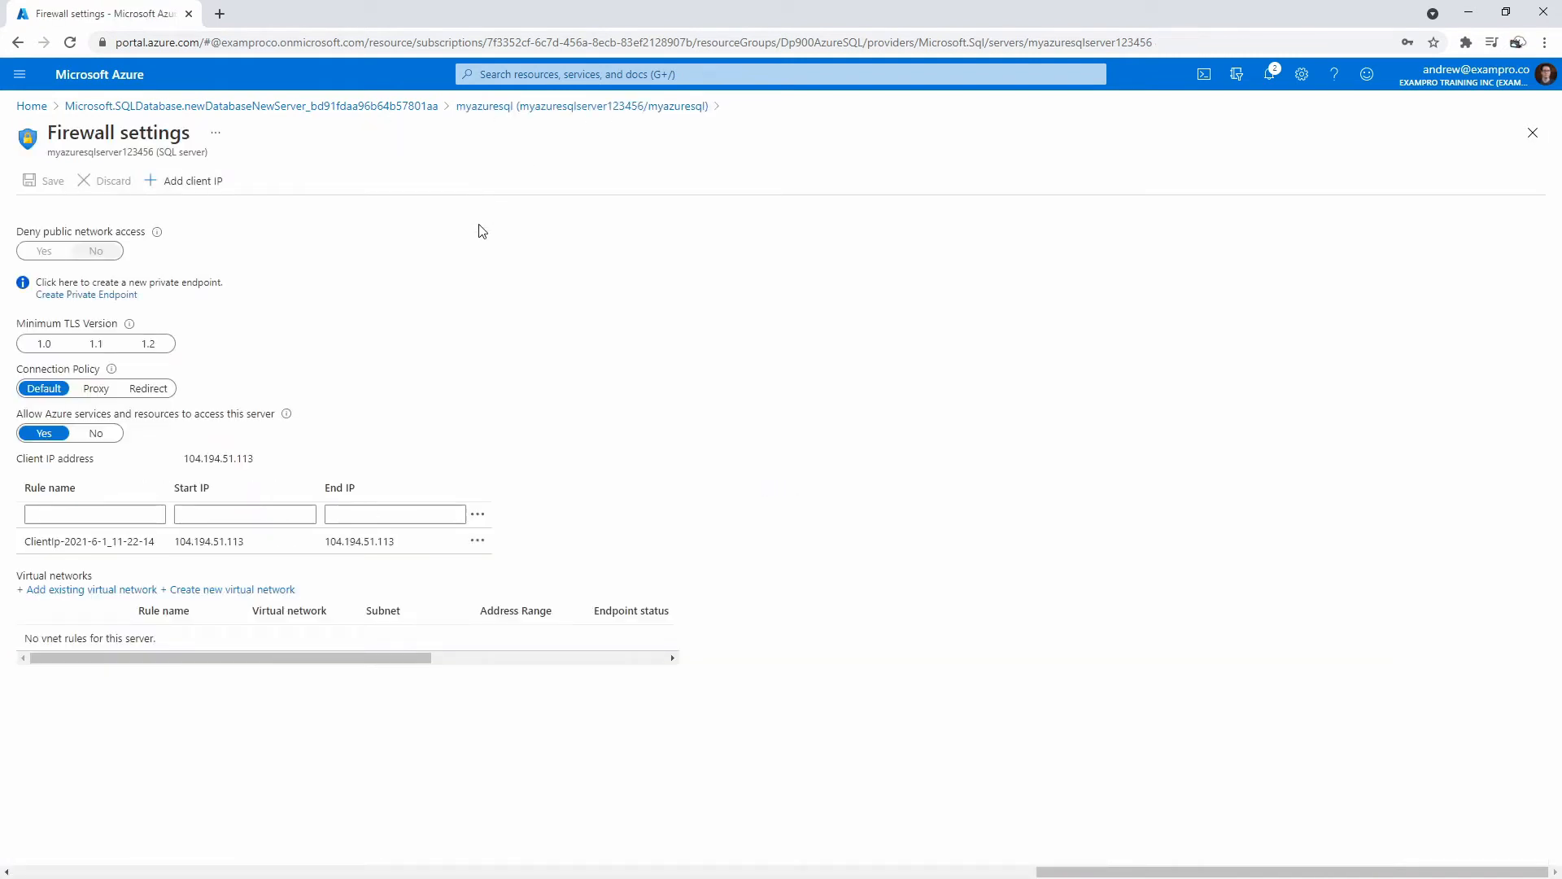
drag(330, 545, 419, 548)
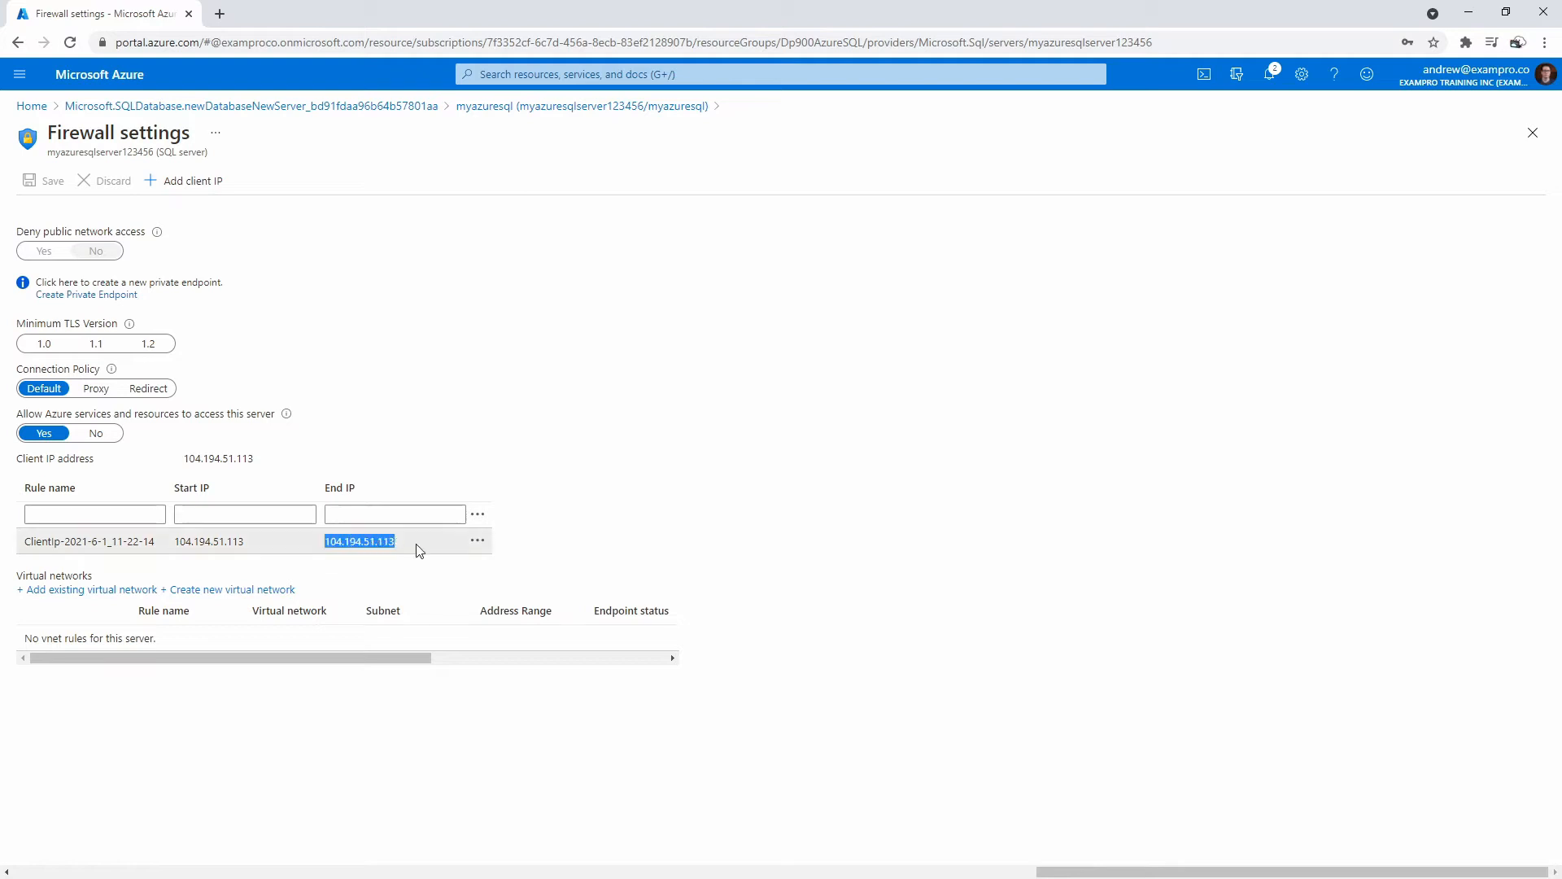
click(498, 404)
click(17, 41)
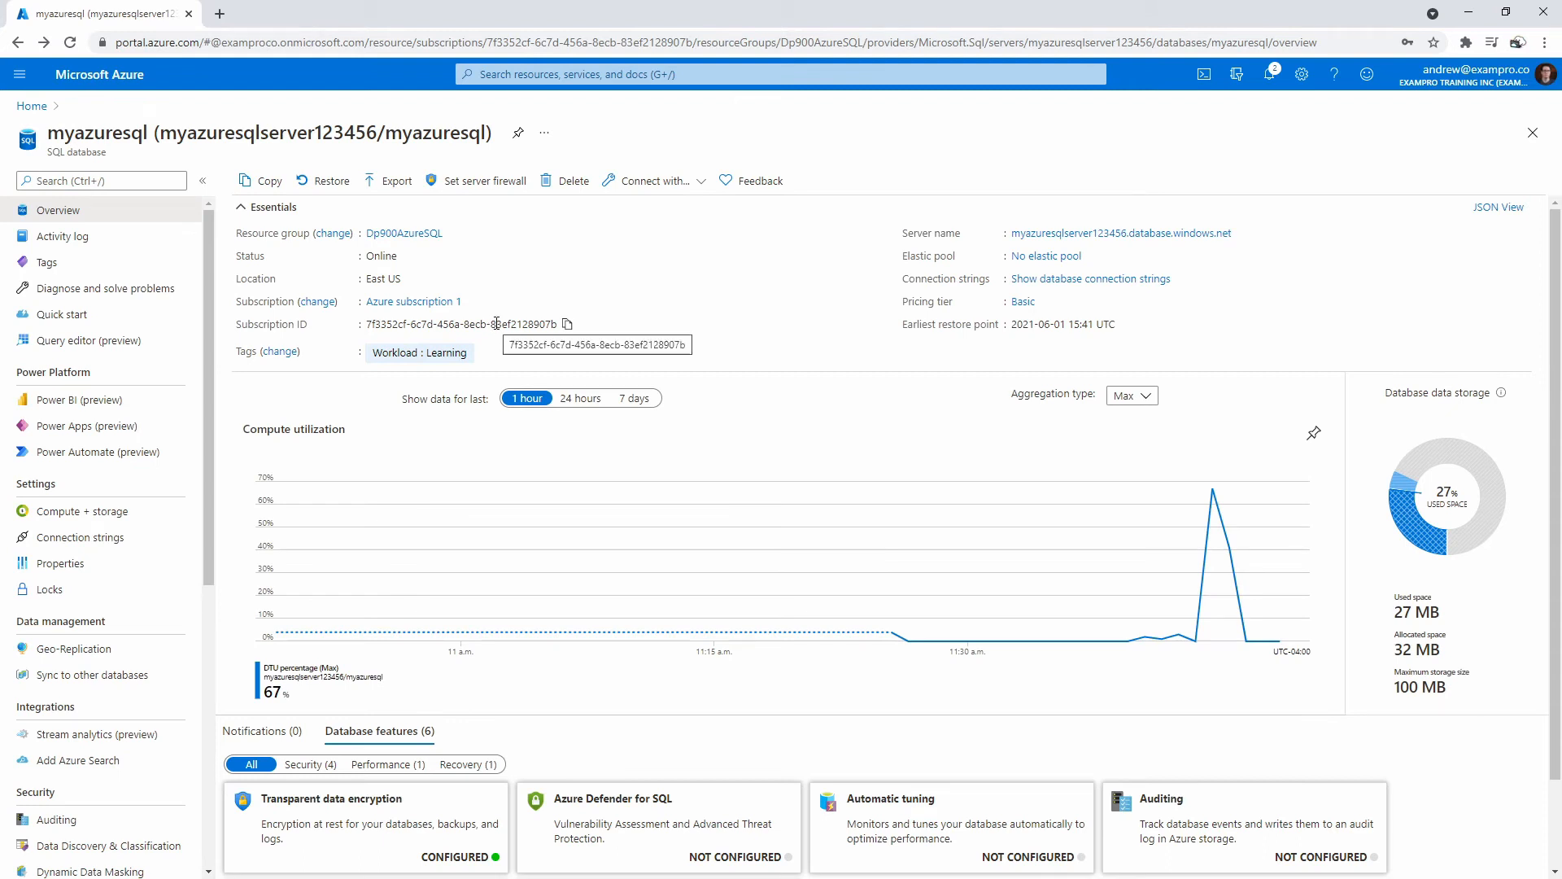
scroll(488, 505, down, 1)
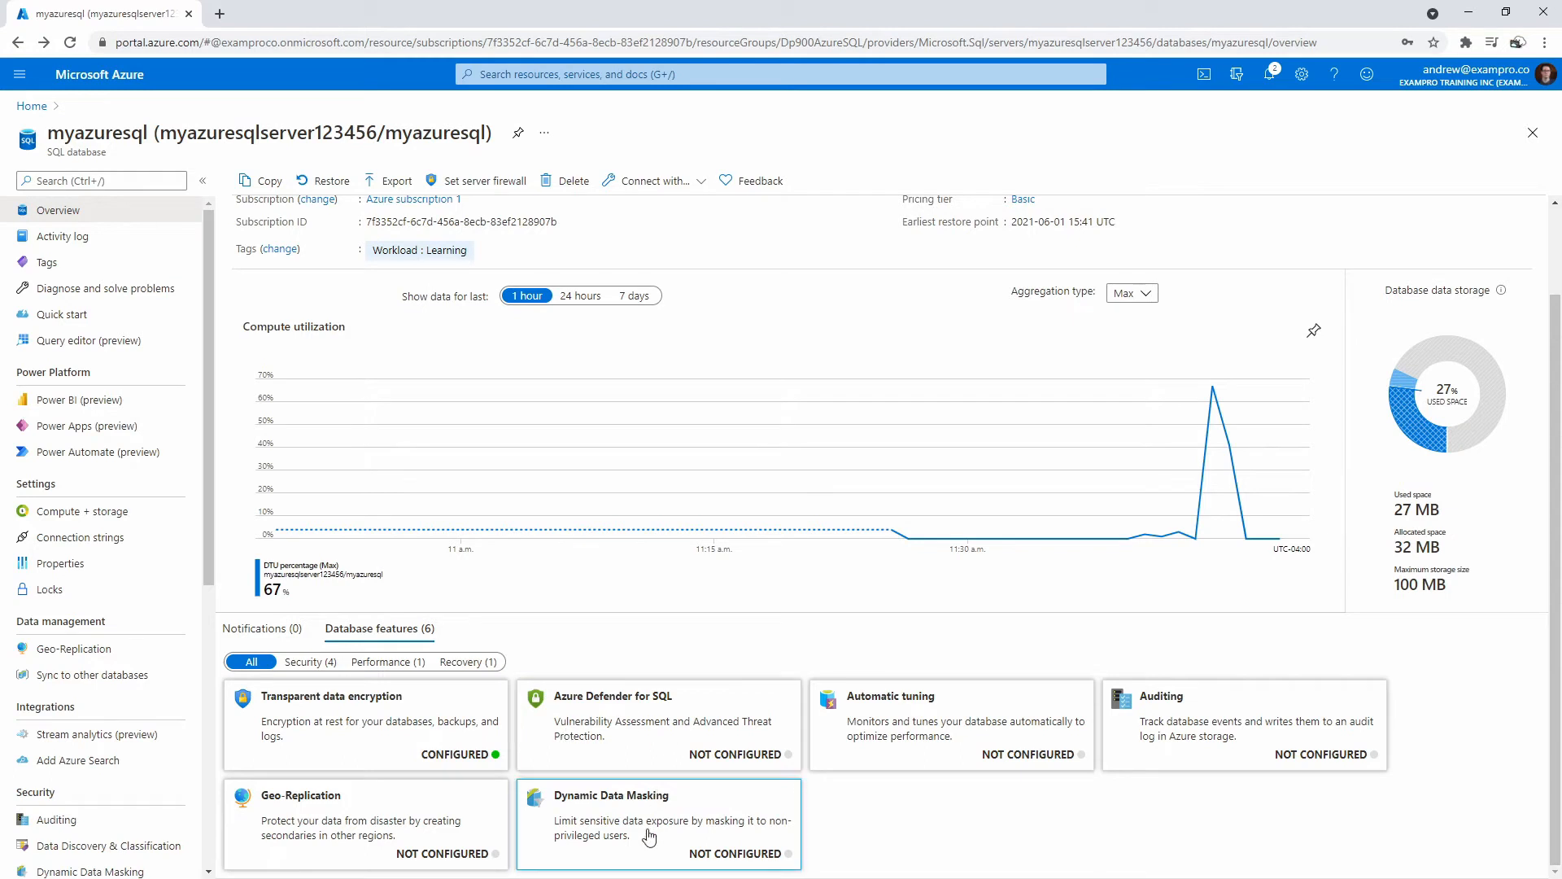
scroll(157, 521, down, 4)
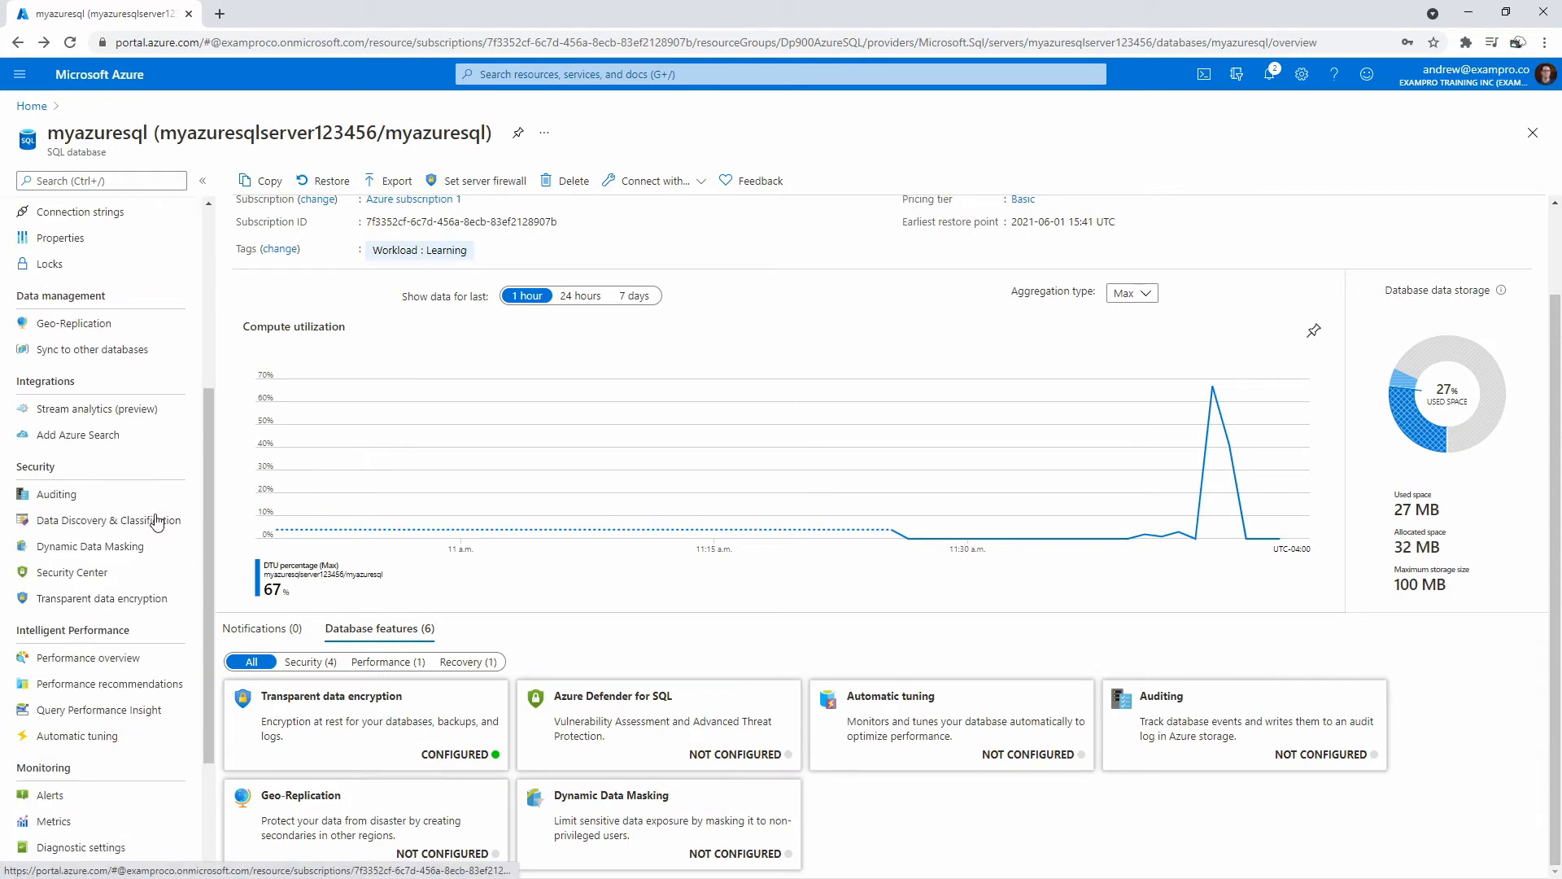
scroll(156, 522, down, 1)
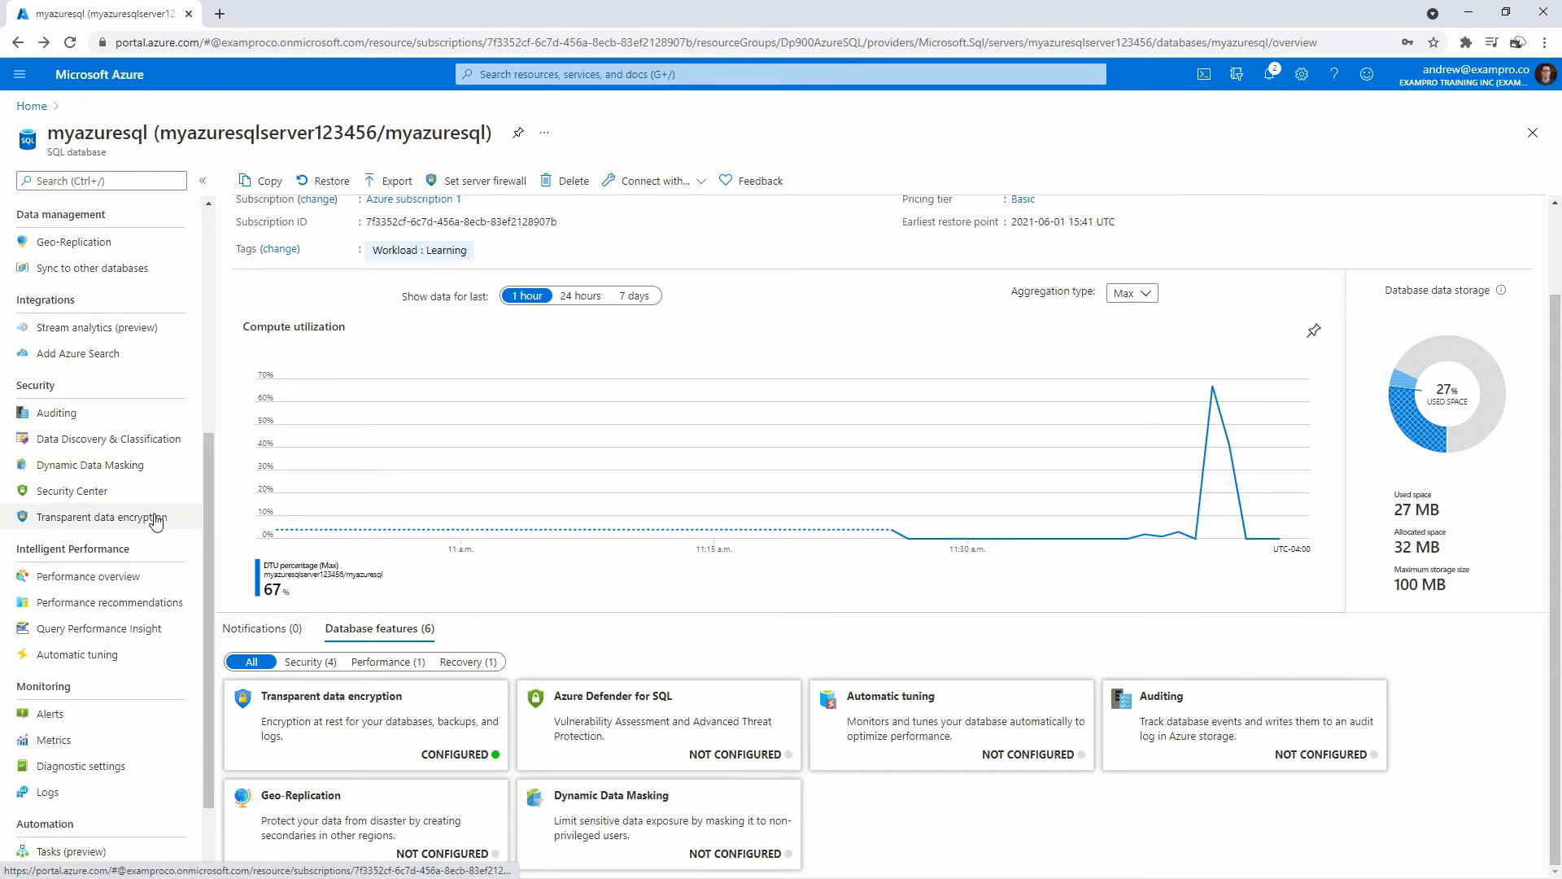
Add default-value masks on SalesLT Customer FirstName and EmailAddress in Dynamic Data Masking and save.
click(157, 522)
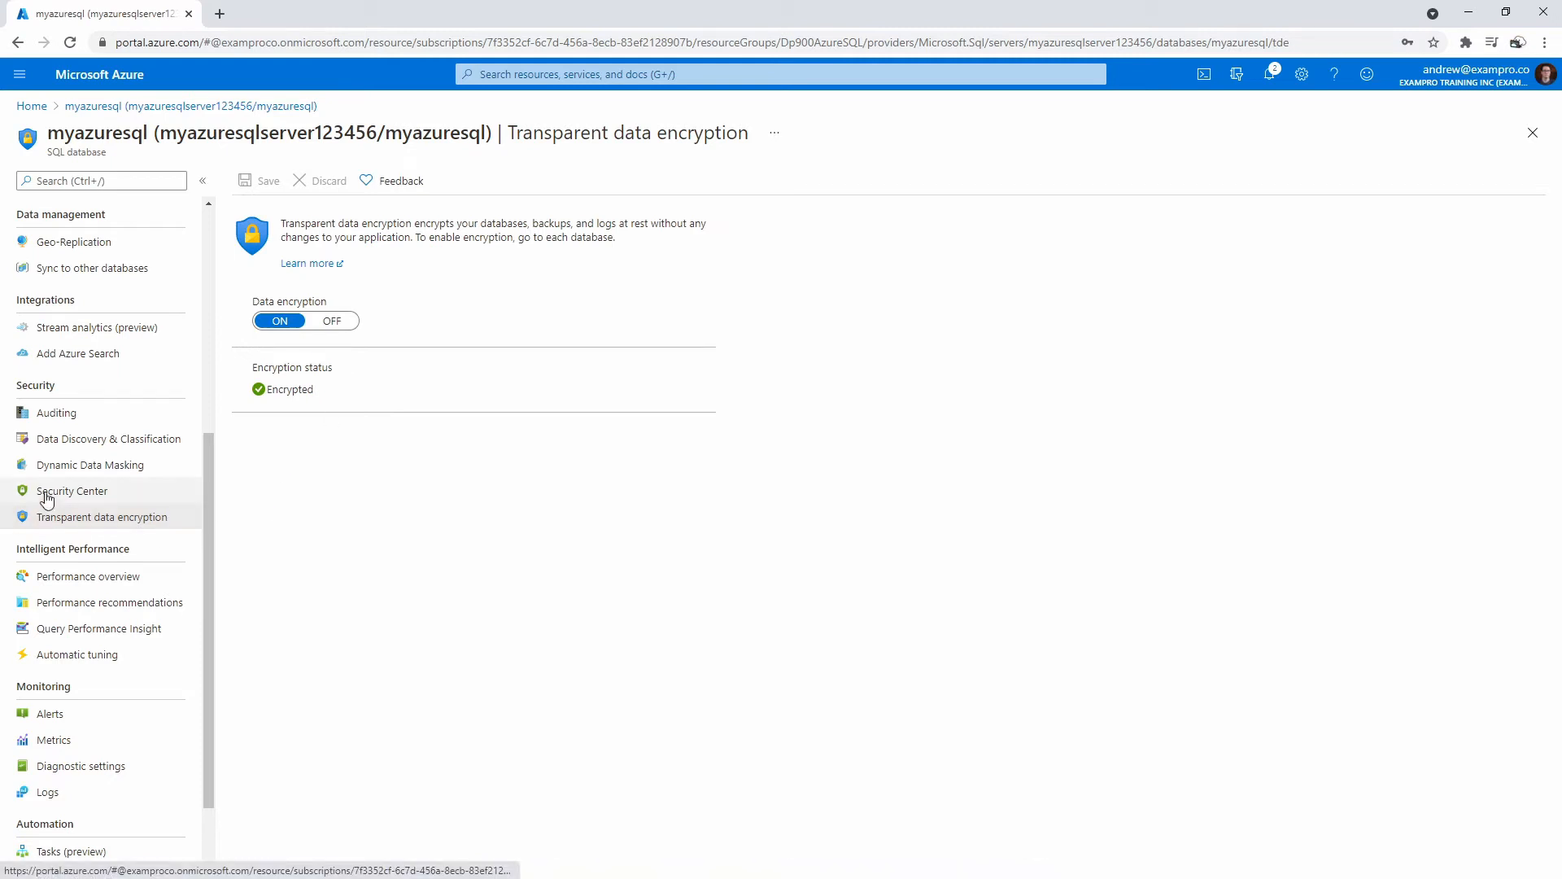
click(102, 468)
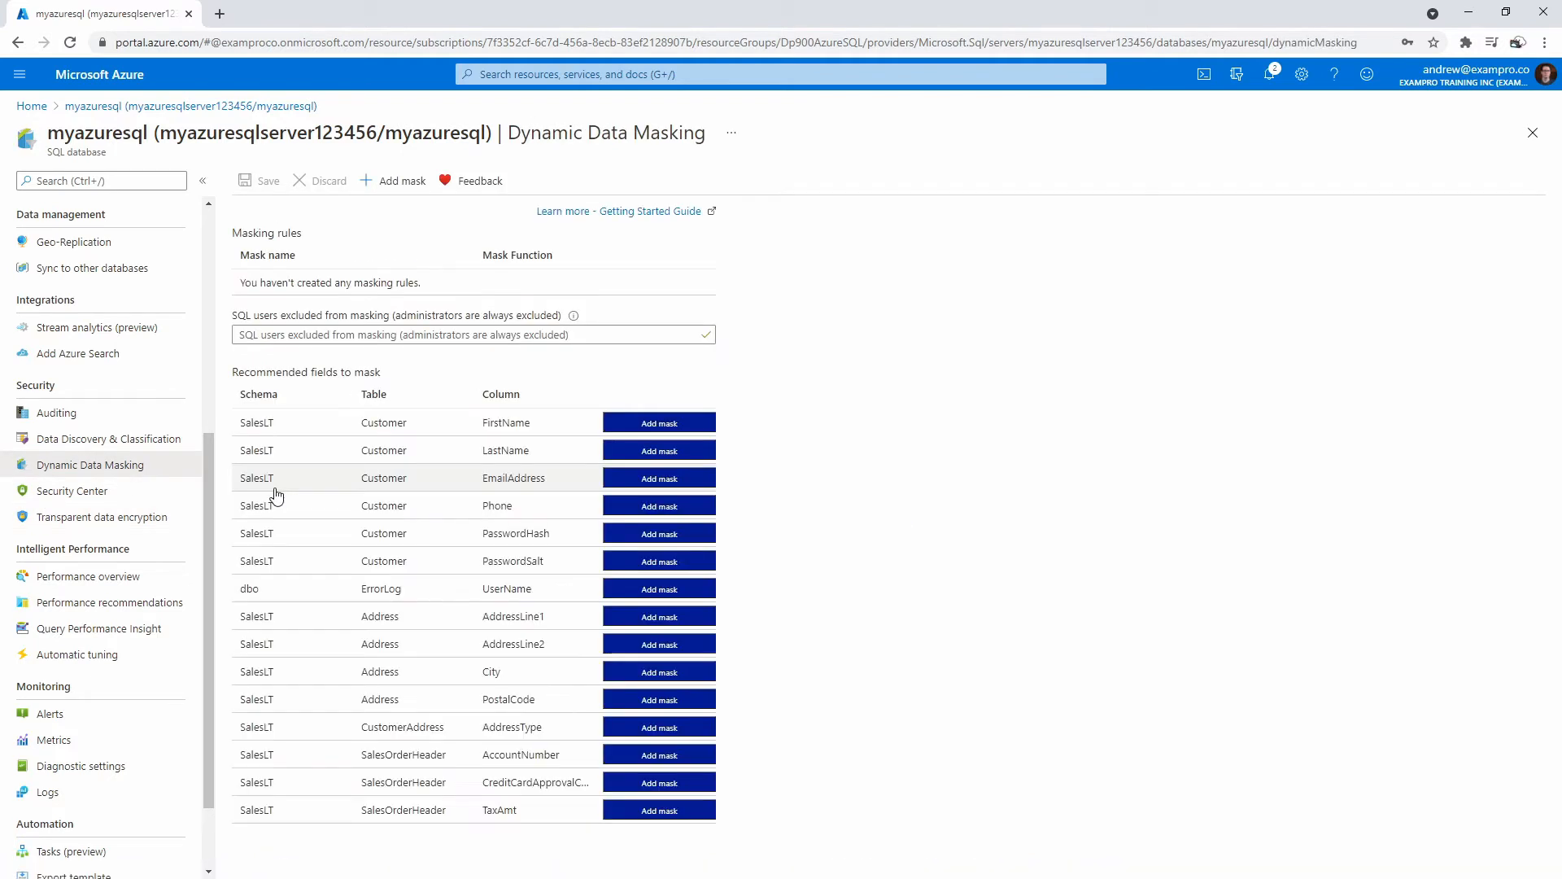
click(640, 419)
click(661, 458)
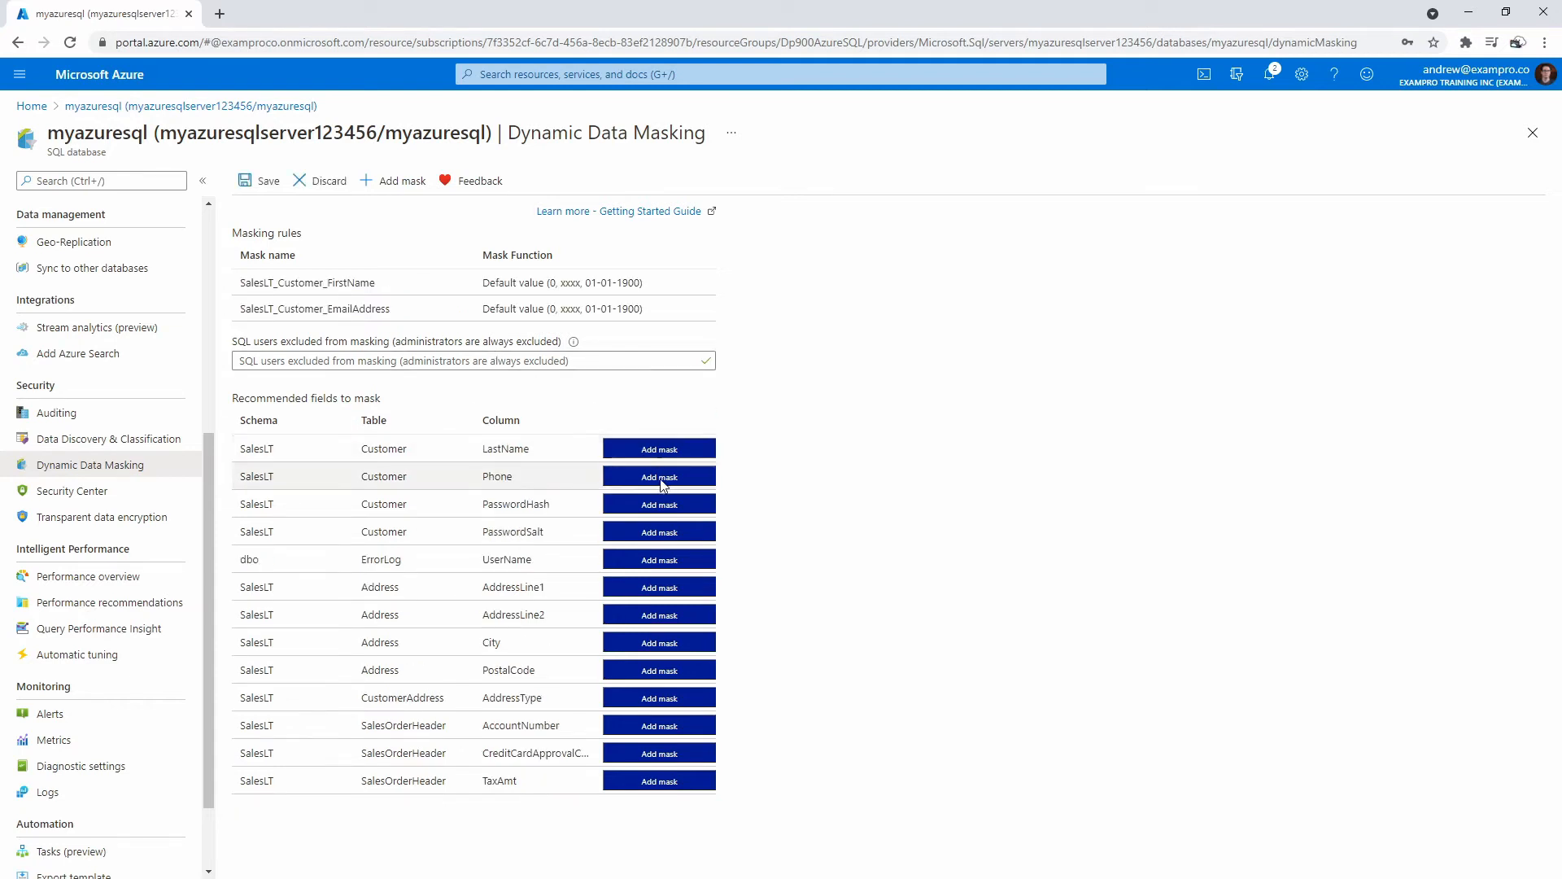
click(258, 181)
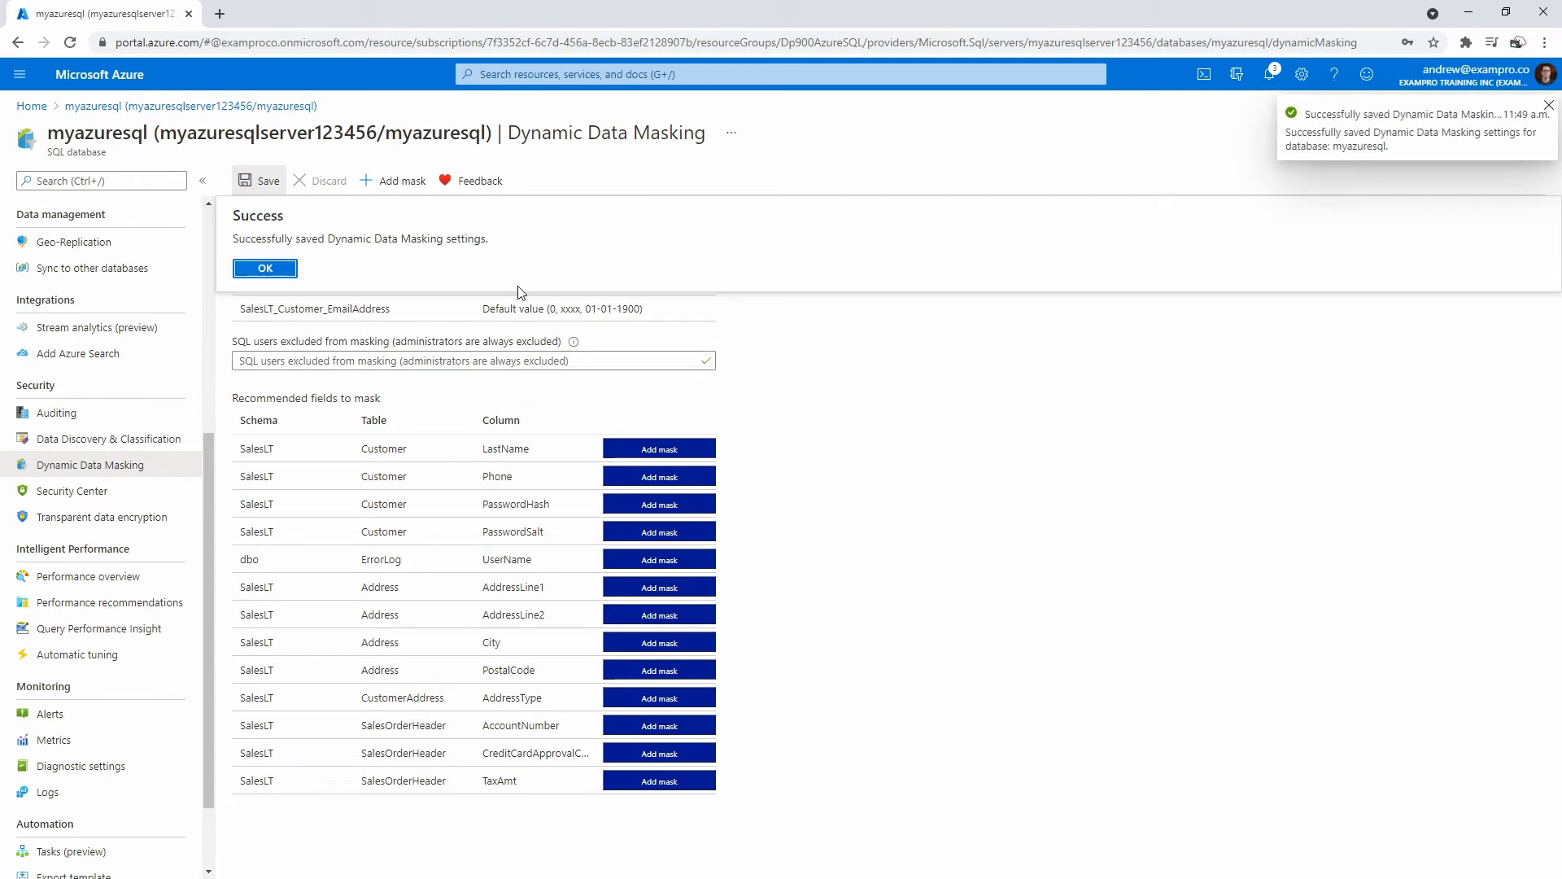
click(273, 270)
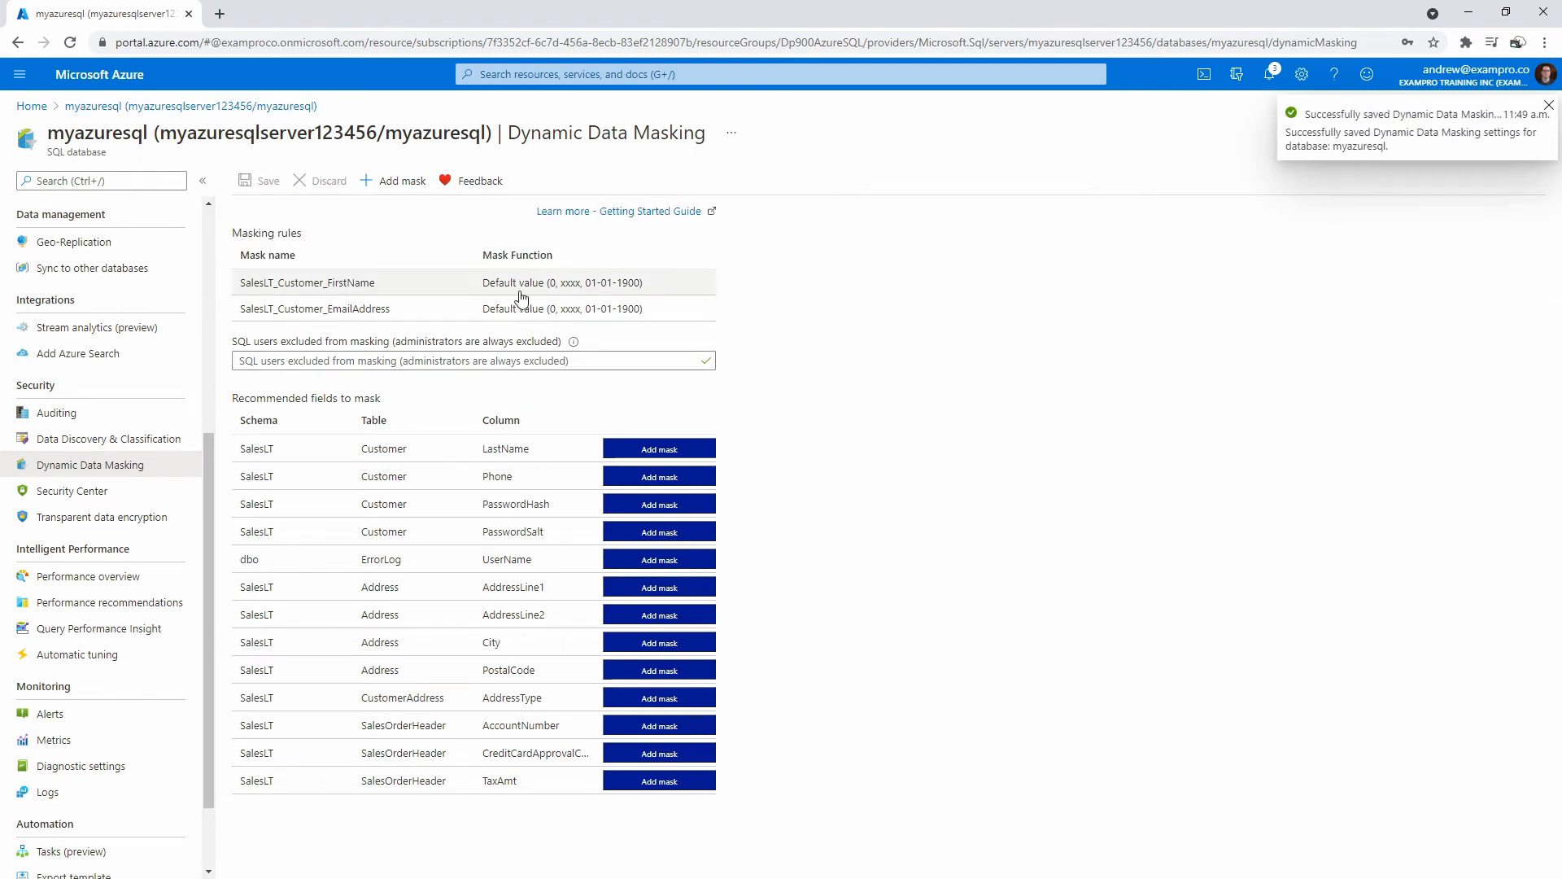
drag(490, 282, 666, 296)
click(890, 339)
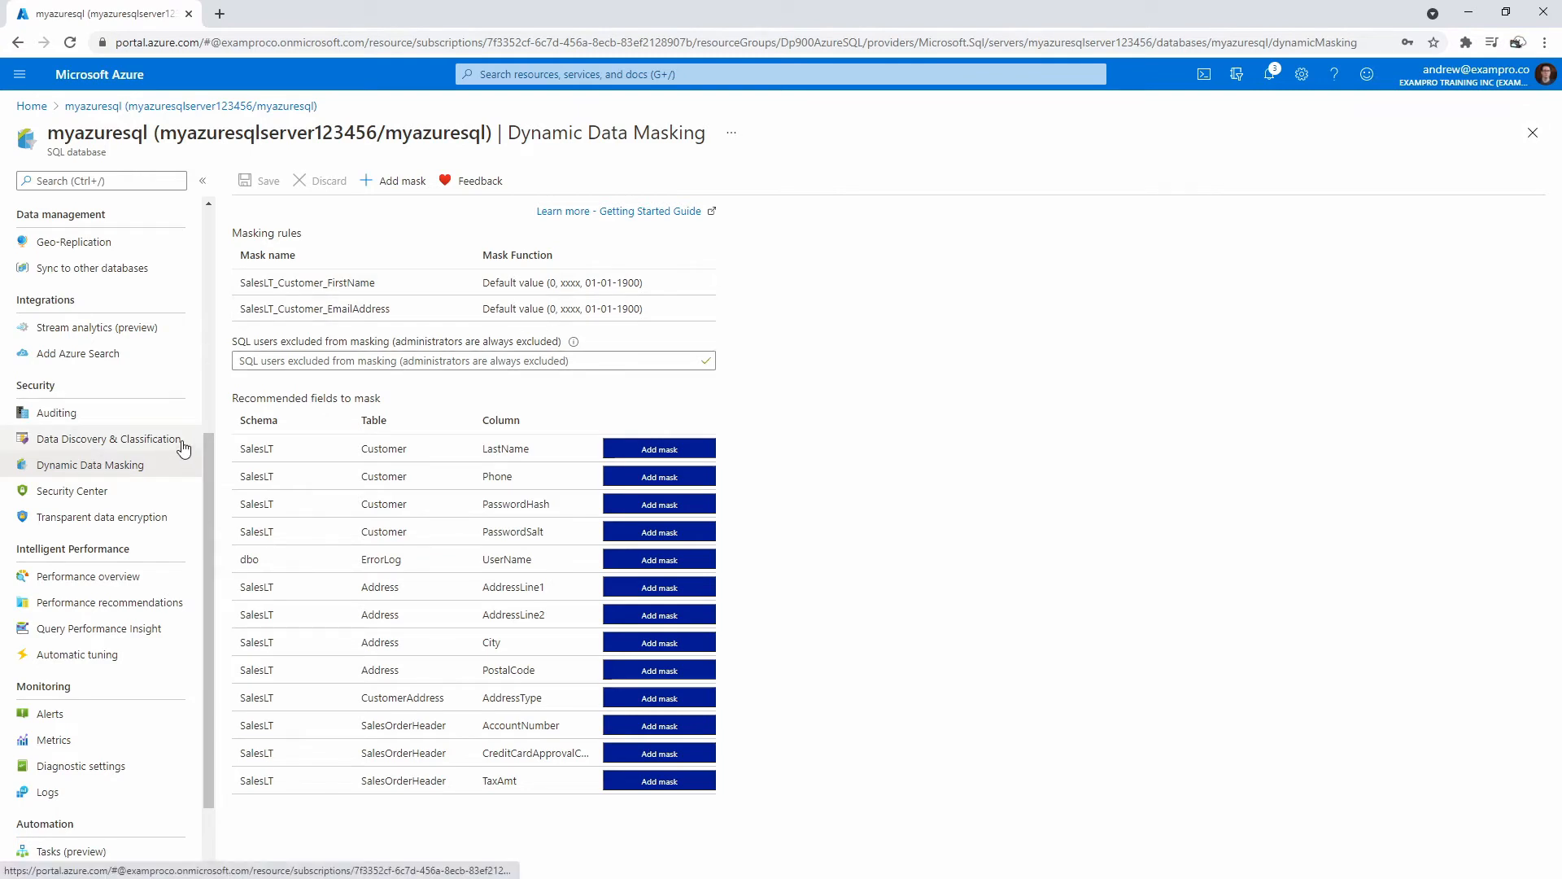
Open Data Discovery & Classification and start a new classification, exploring table, type and label options.
click(122, 440)
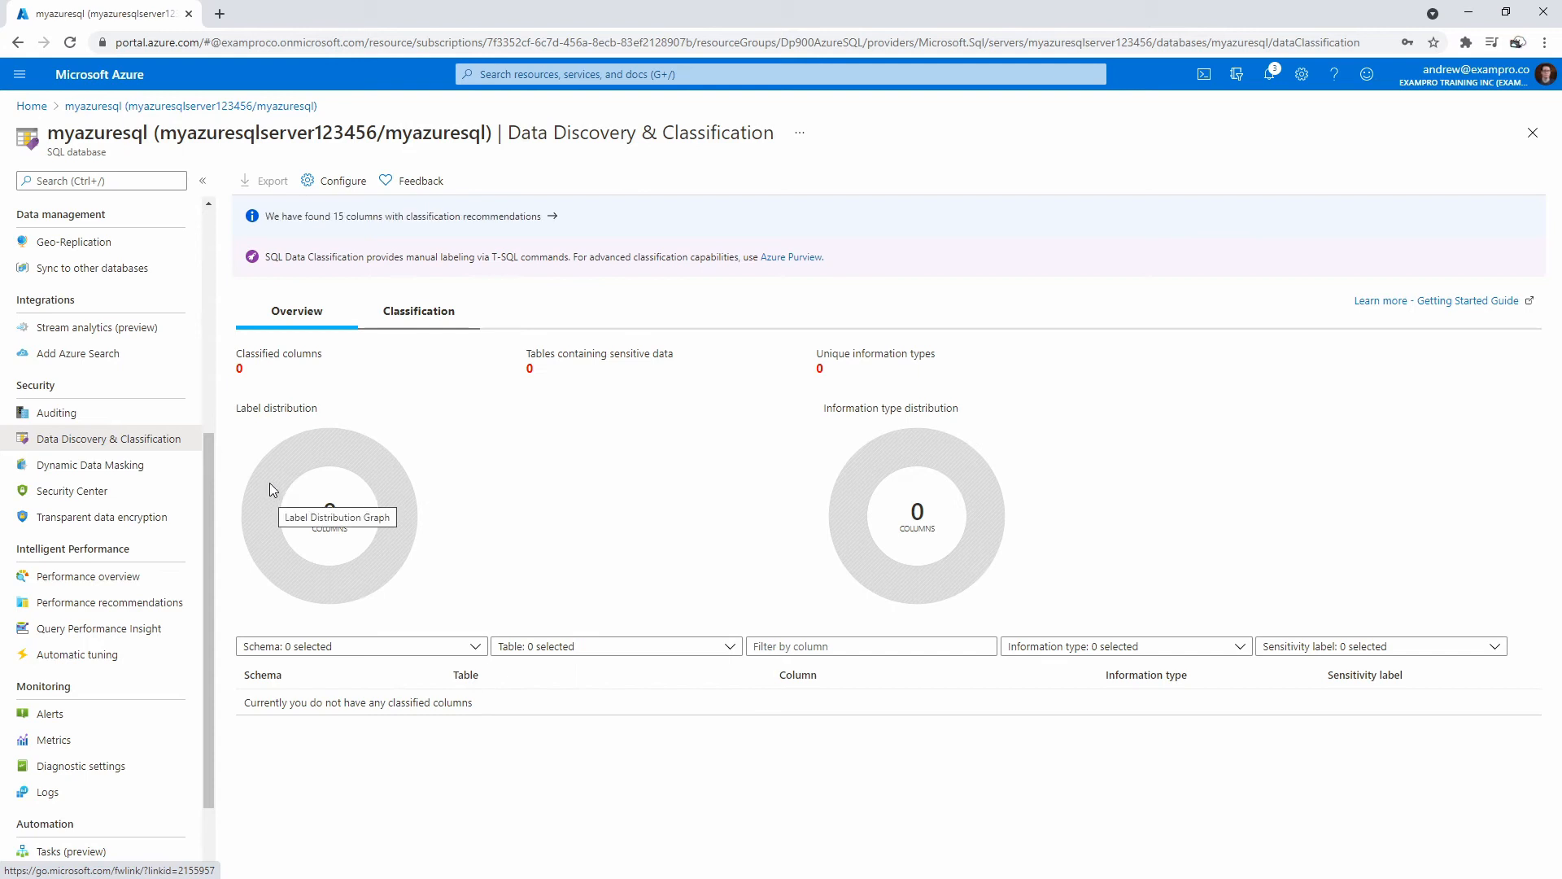
click(387, 323)
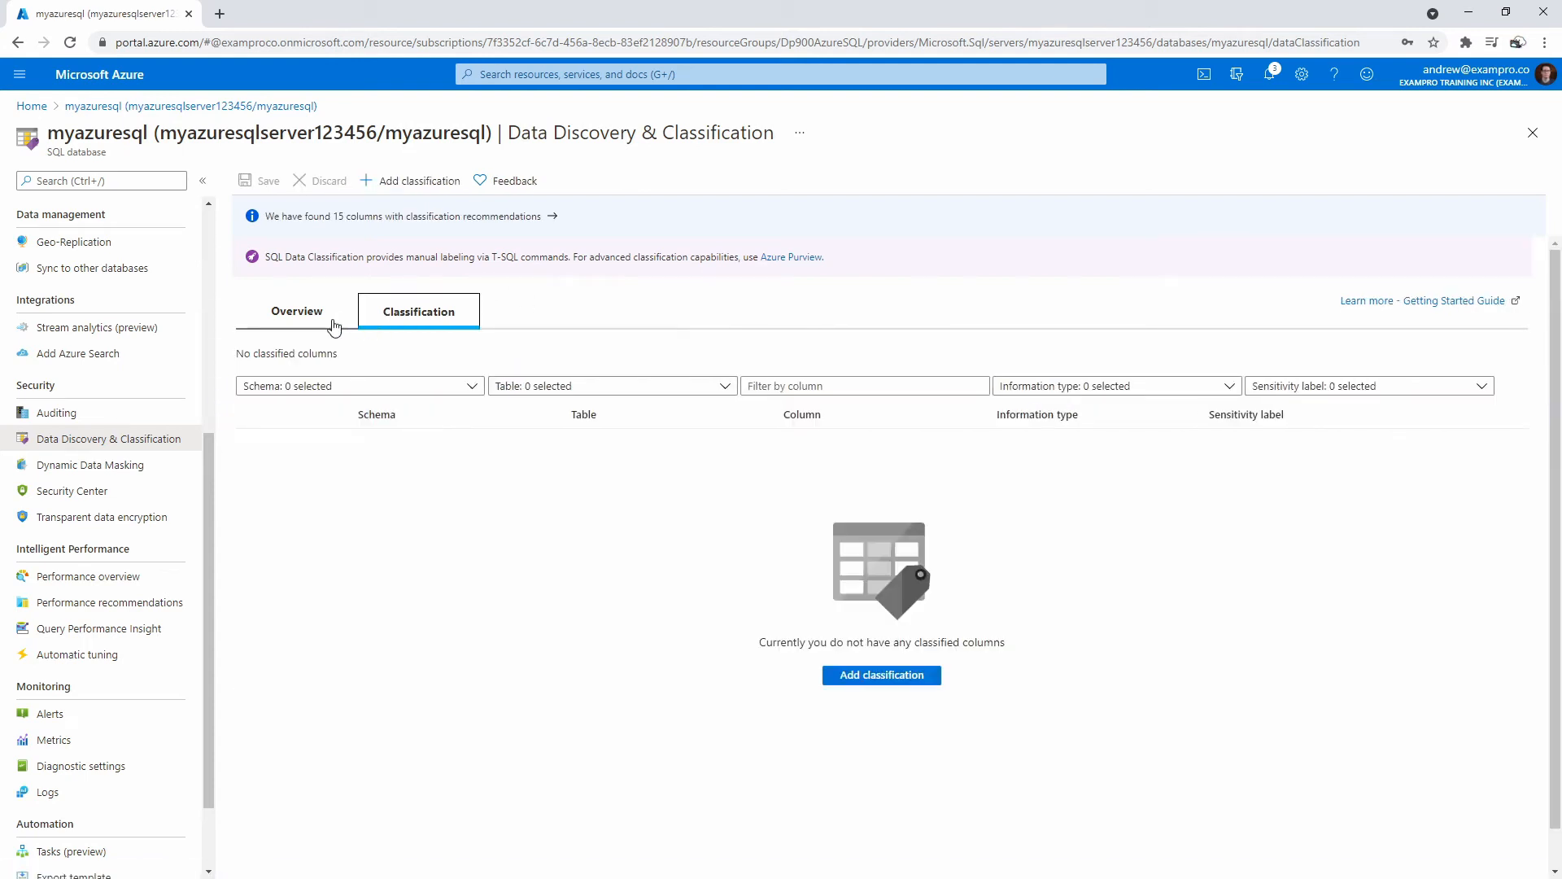
click(891, 675)
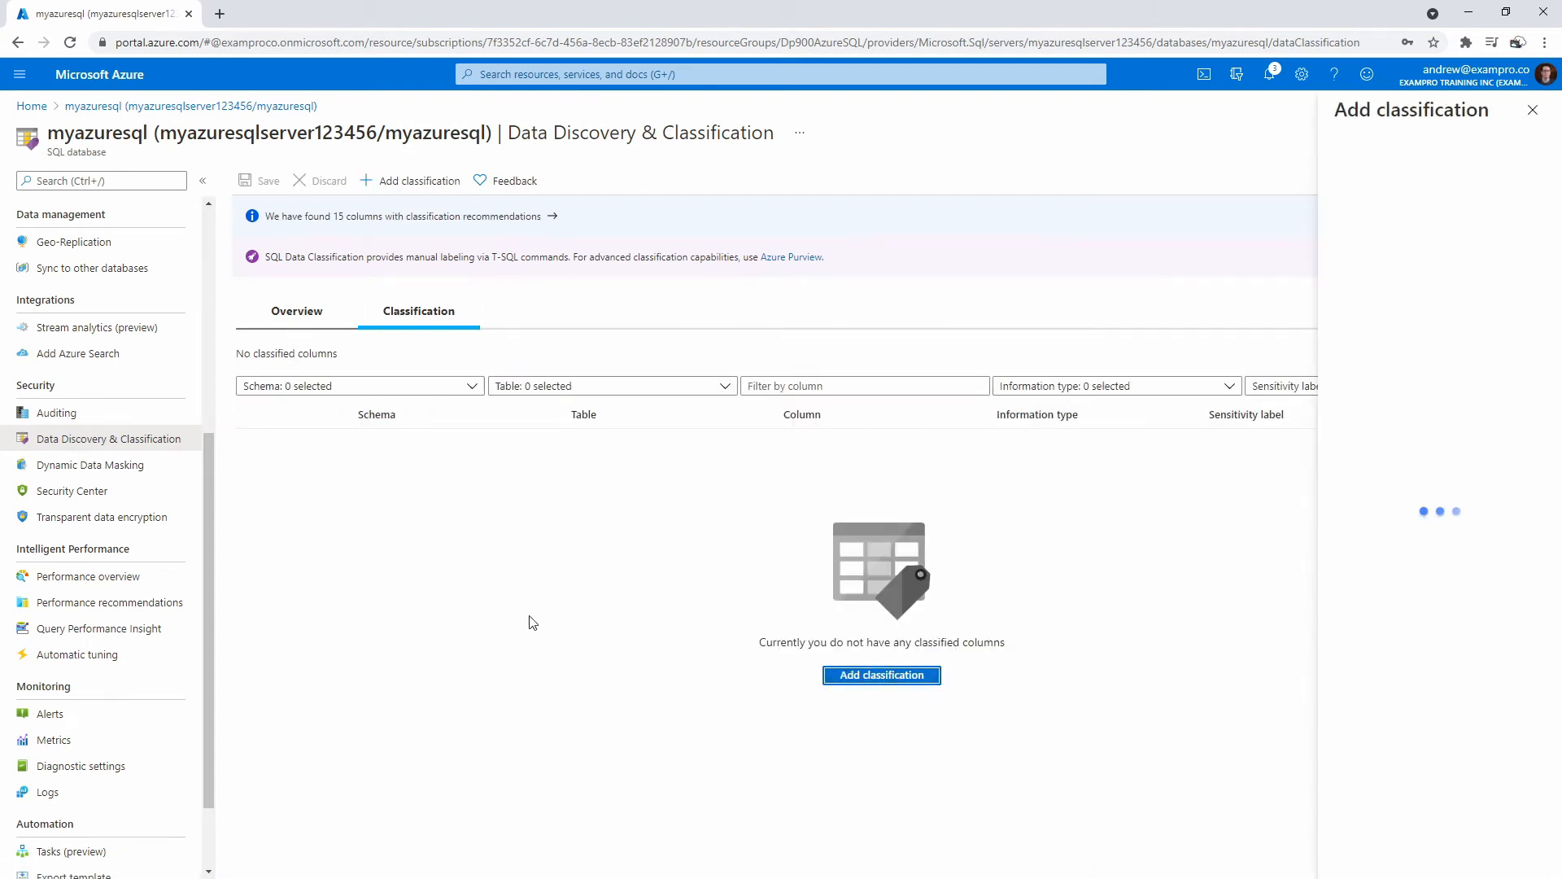
click(1415, 238)
click(1416, 238)
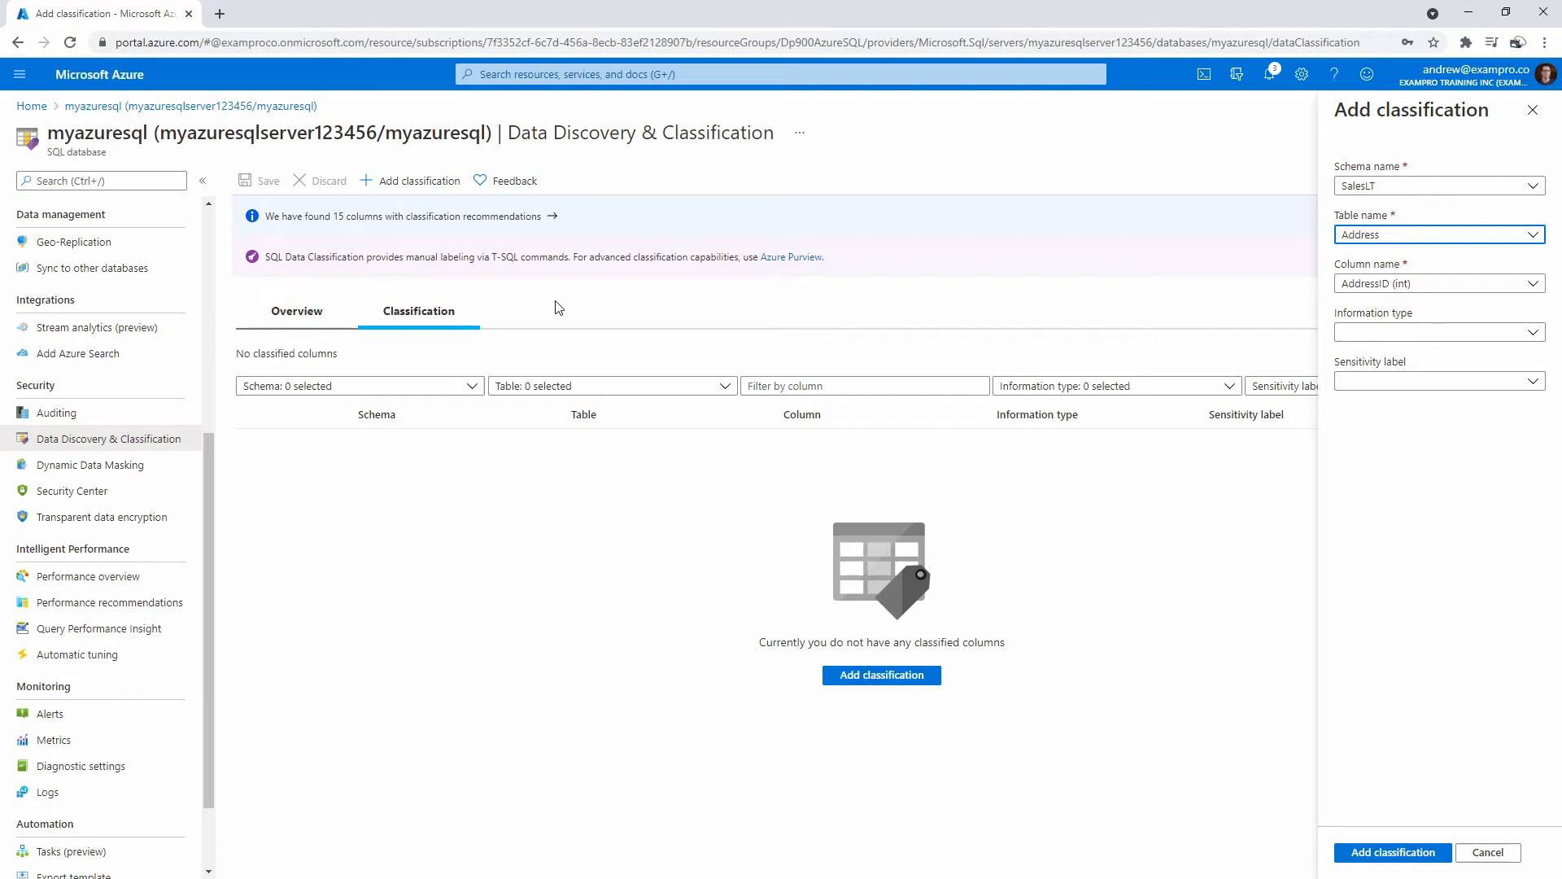
click(1381, 384)
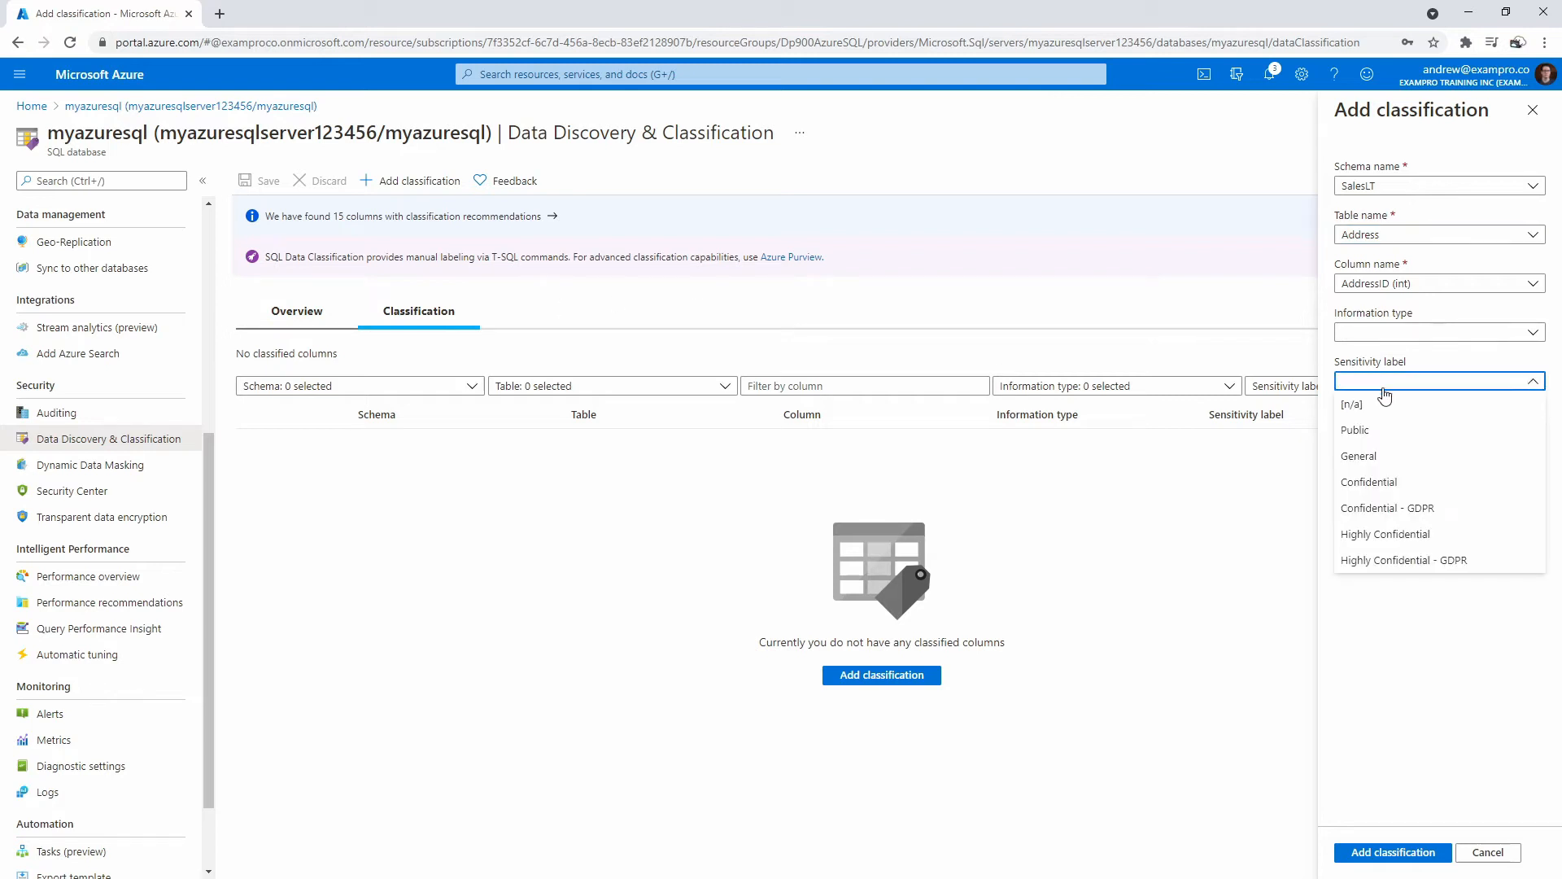
click(1401, 506)
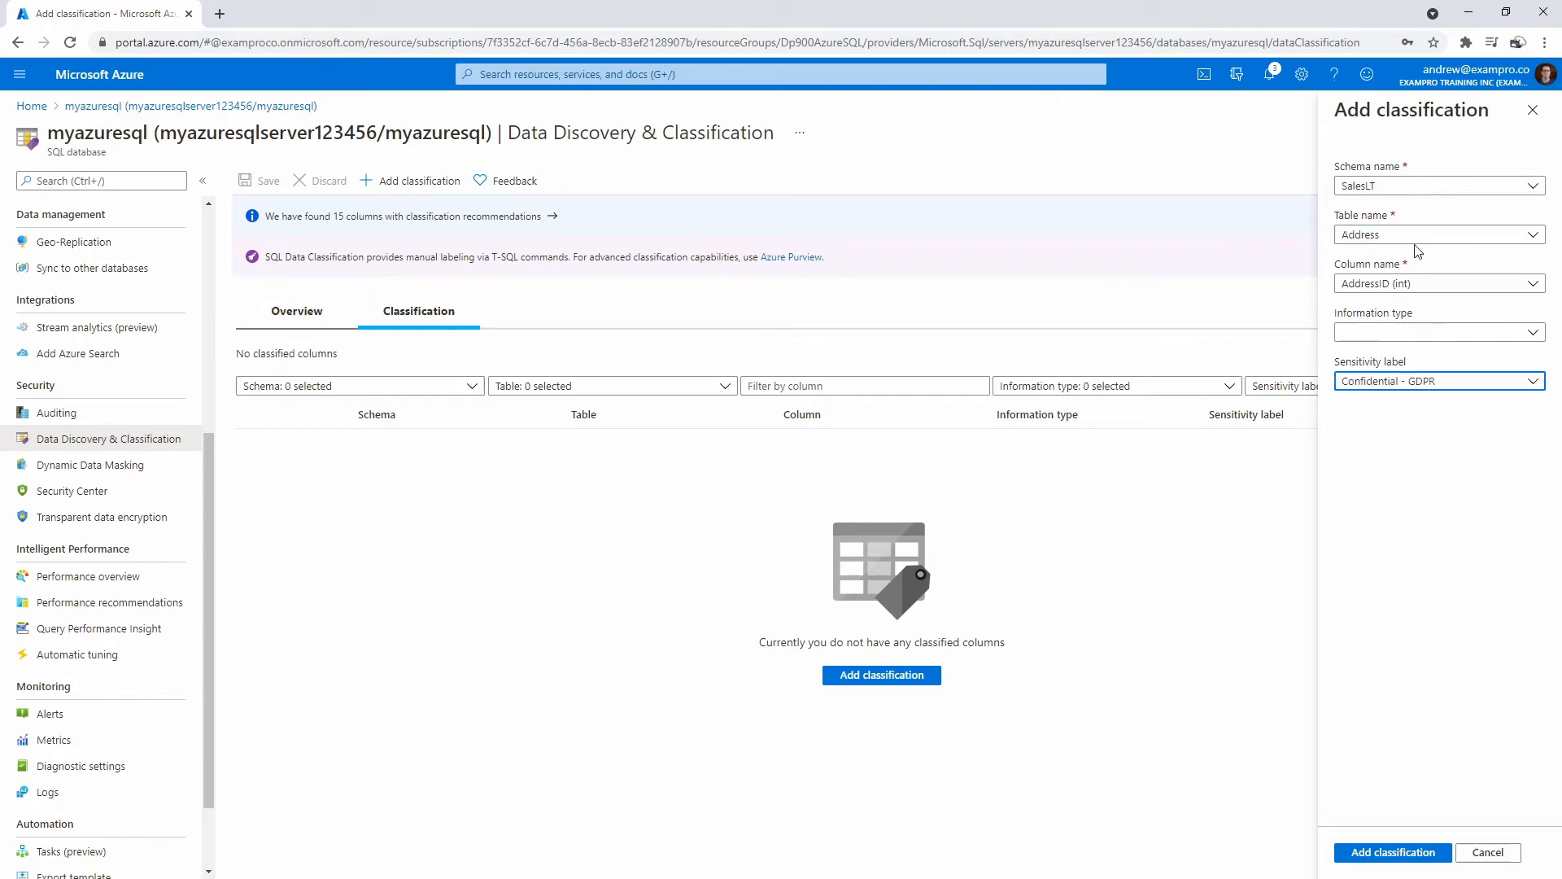
click(1407, 332)
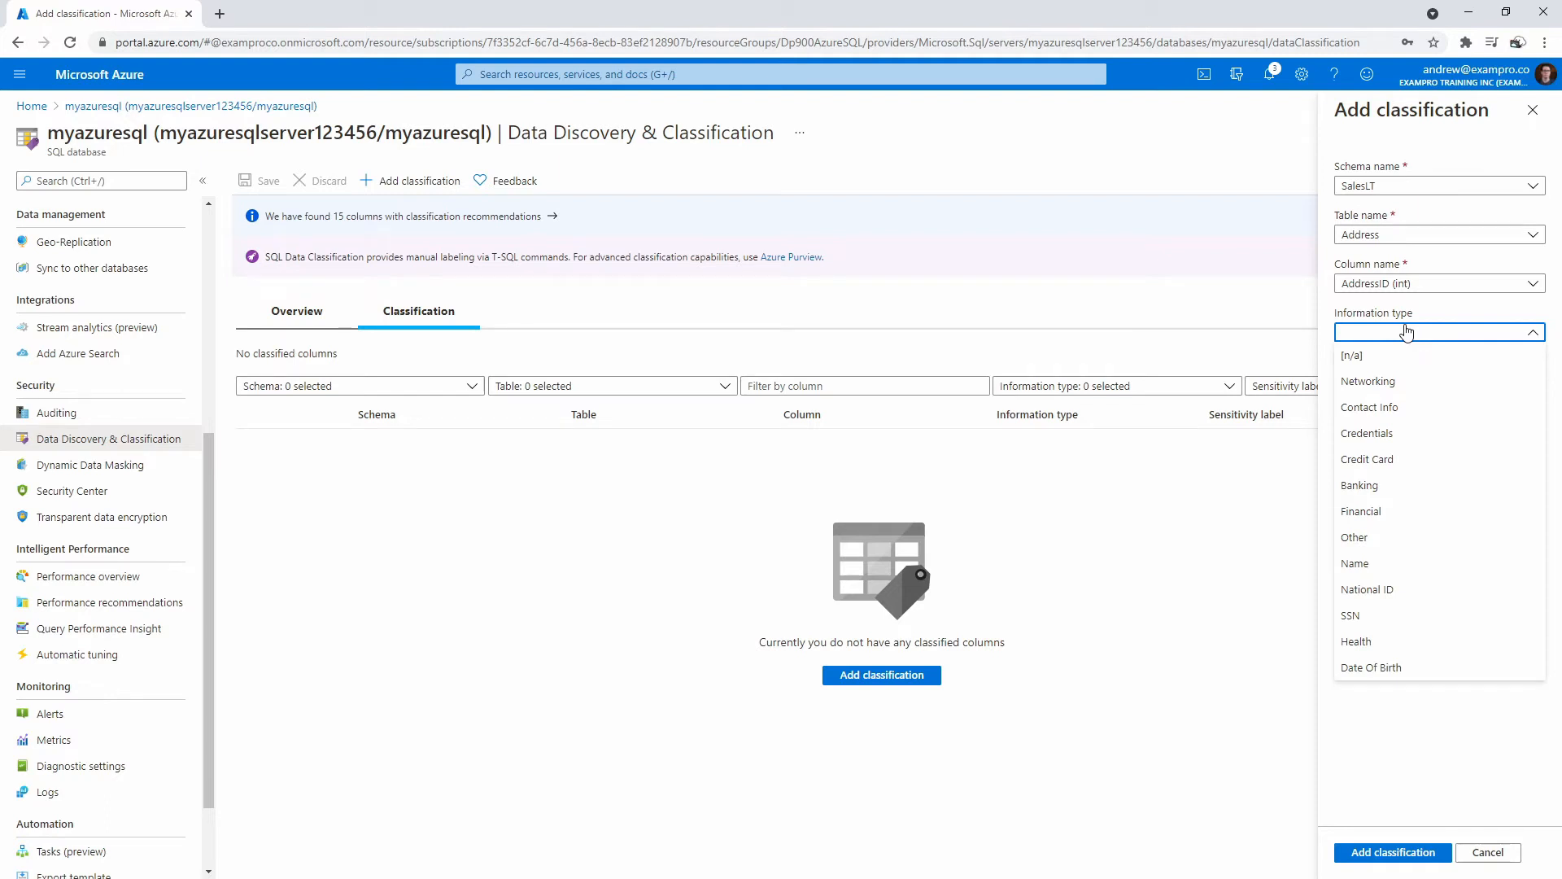
click(1407, 332)
Classify Customer's CustomerID as Credit Card, Highly Confidential, add it, and return to Overview.
click(1407, 236)
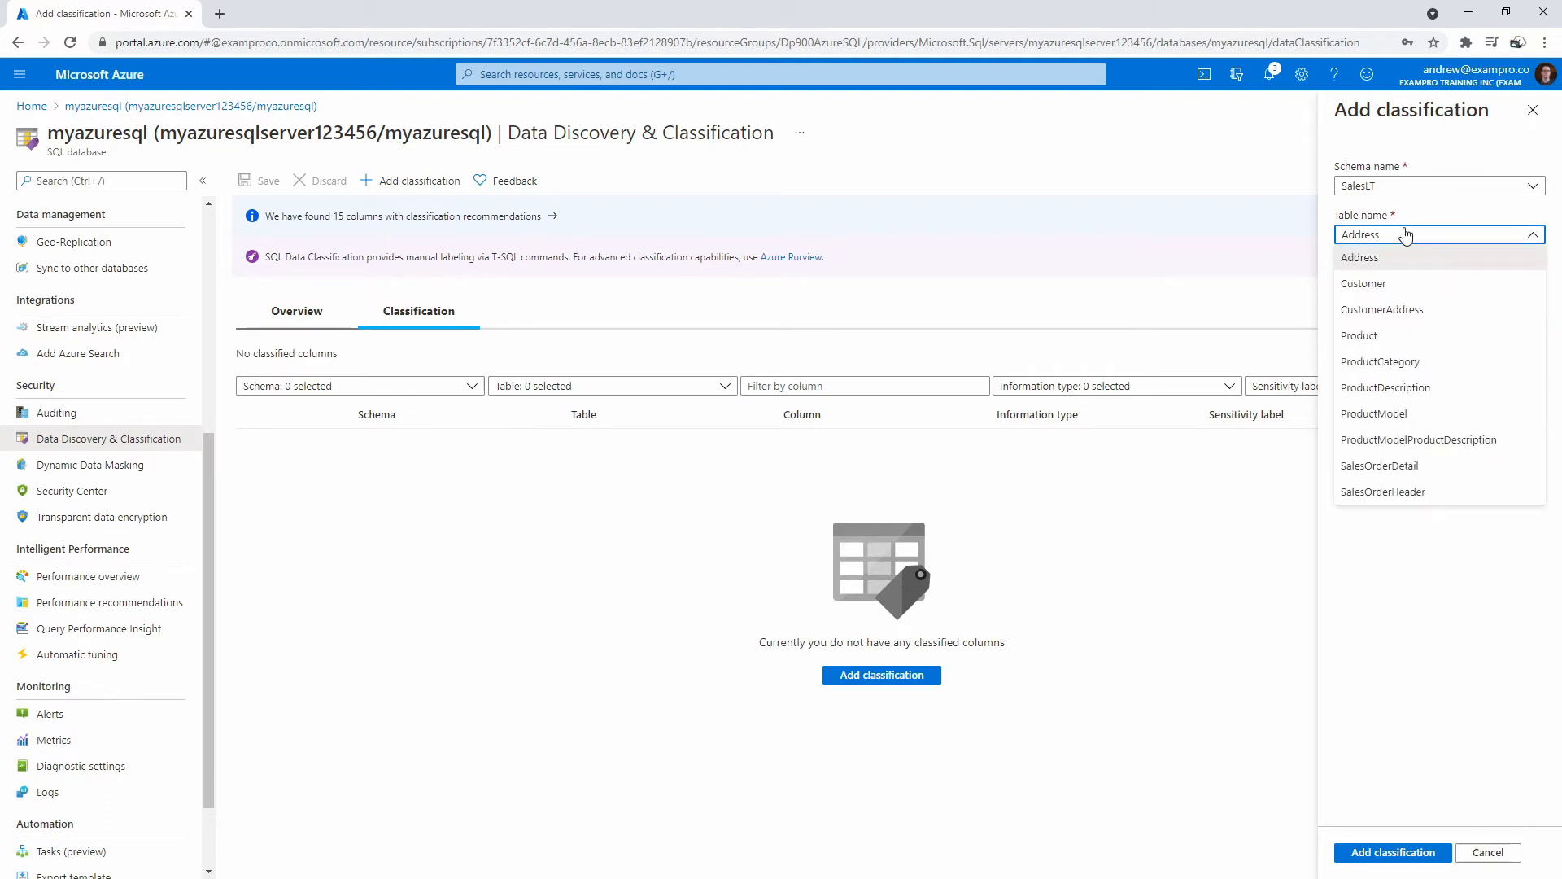
click(1408, 283)
click(1417, 334)
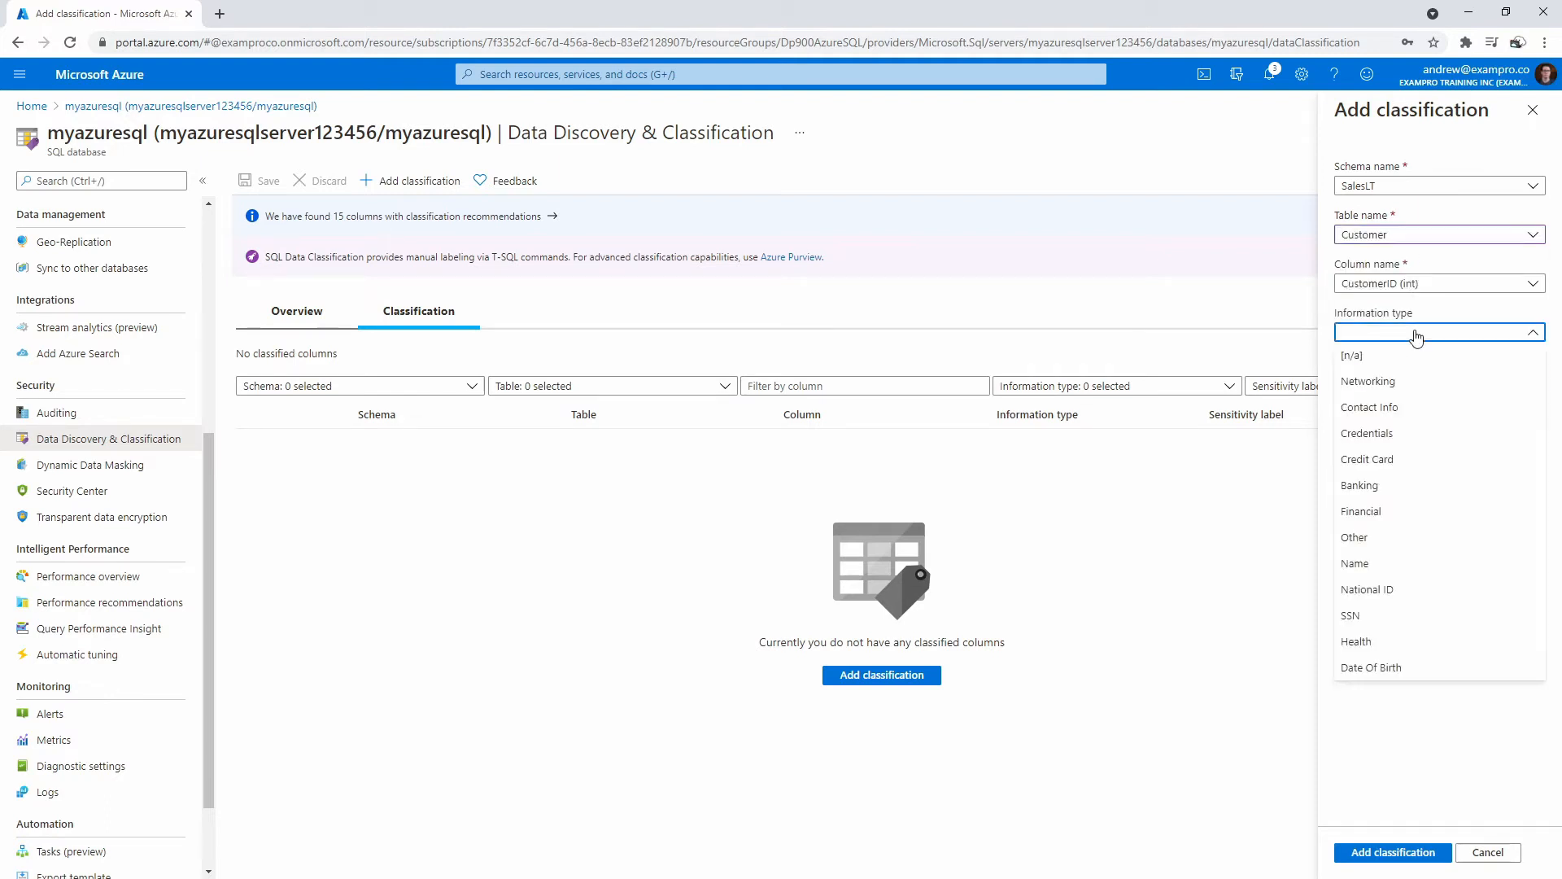
click(1396, 459)
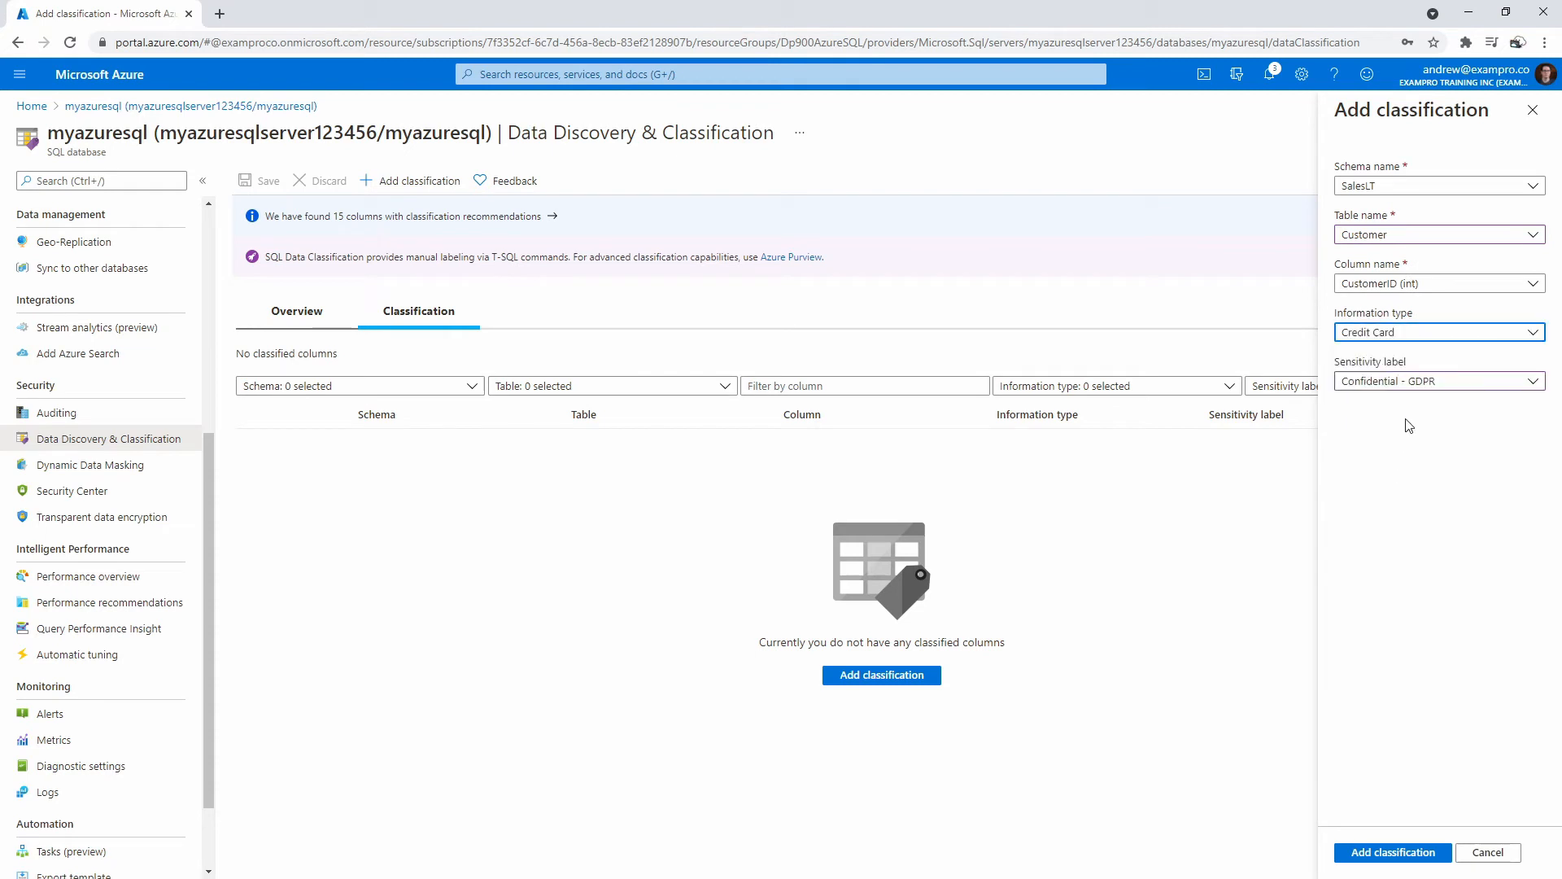
click(1418, 384)
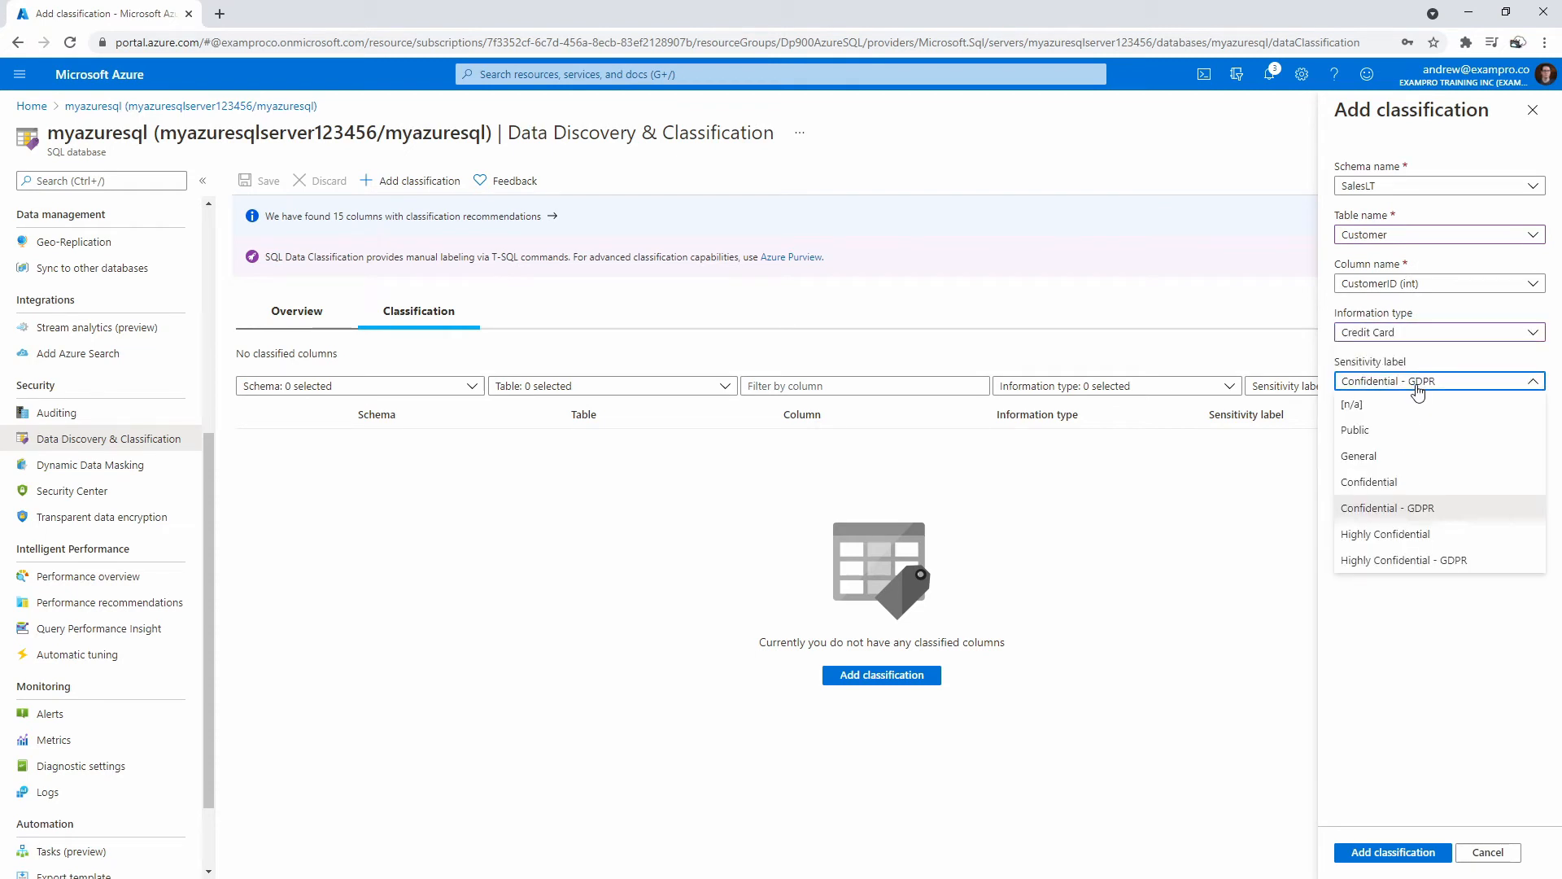
click(1439, 533)
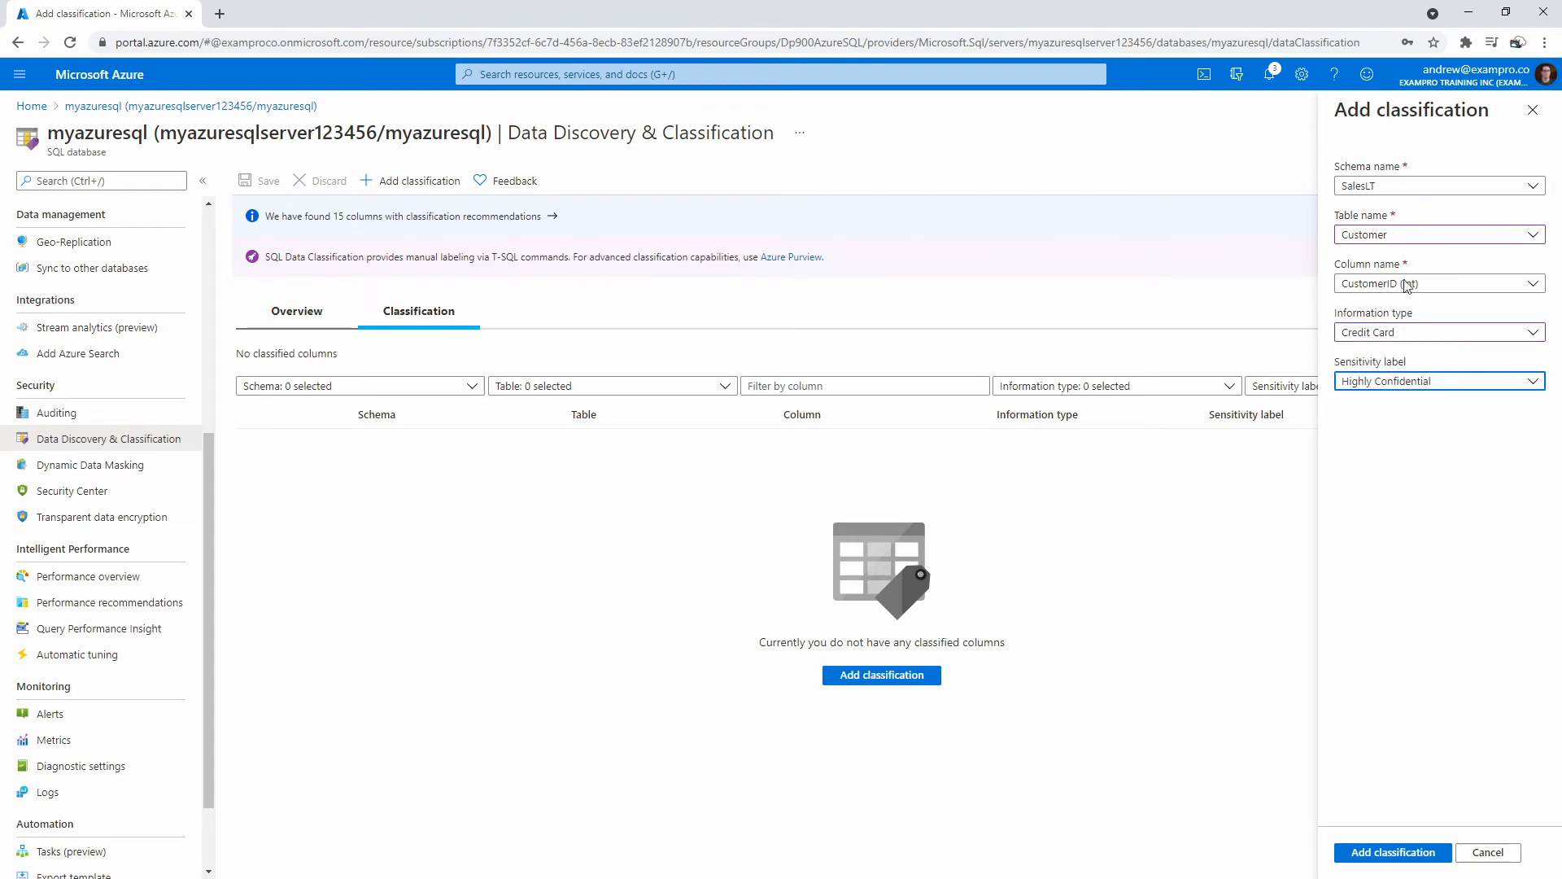
click(1401, 852)
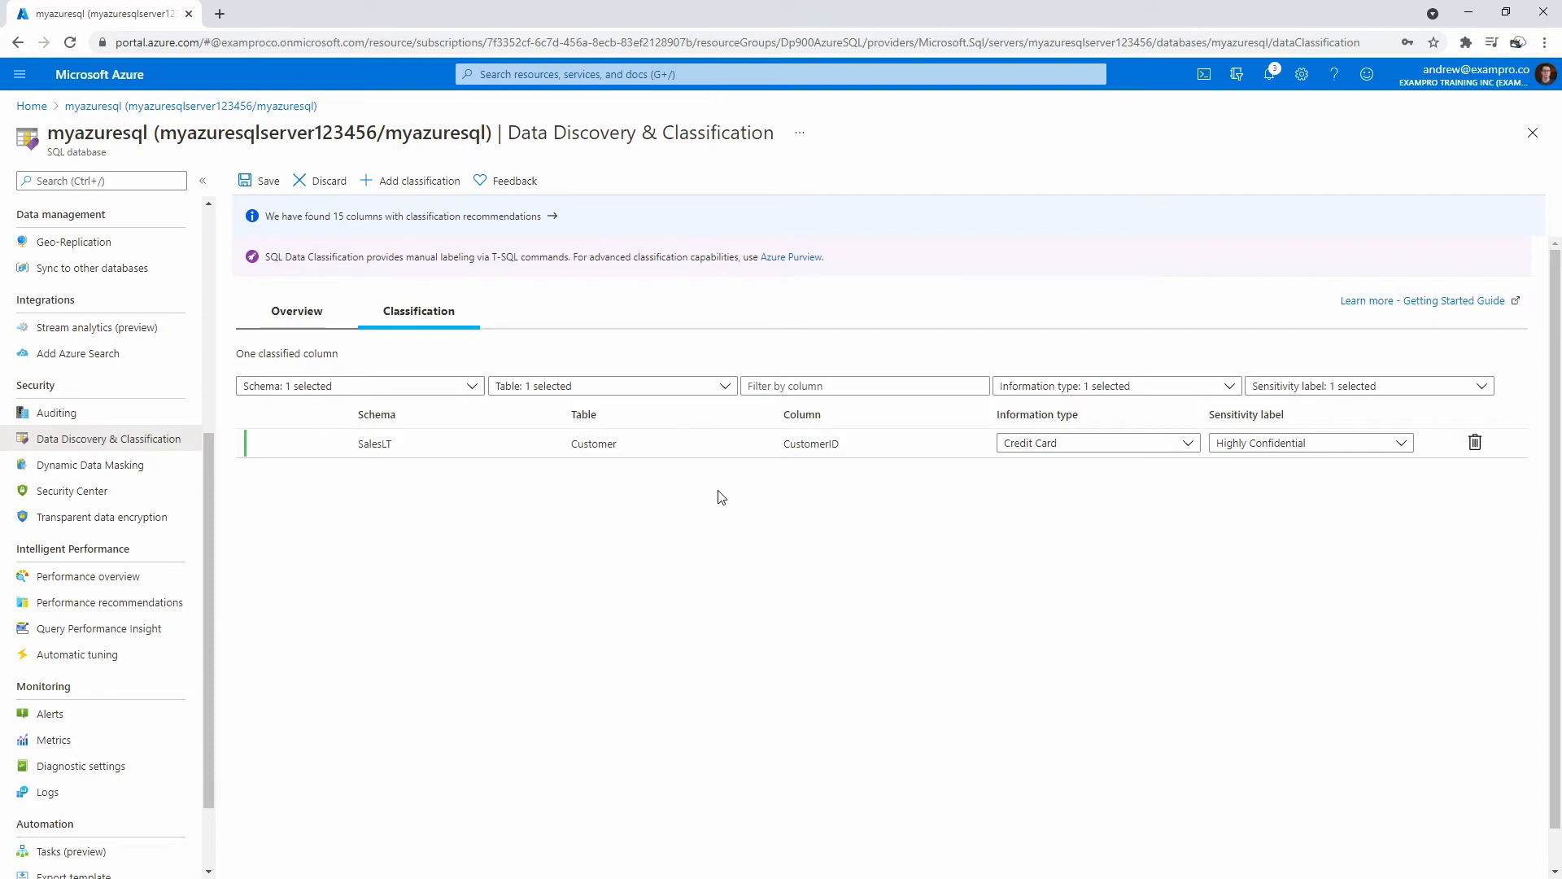
click(360, 326)
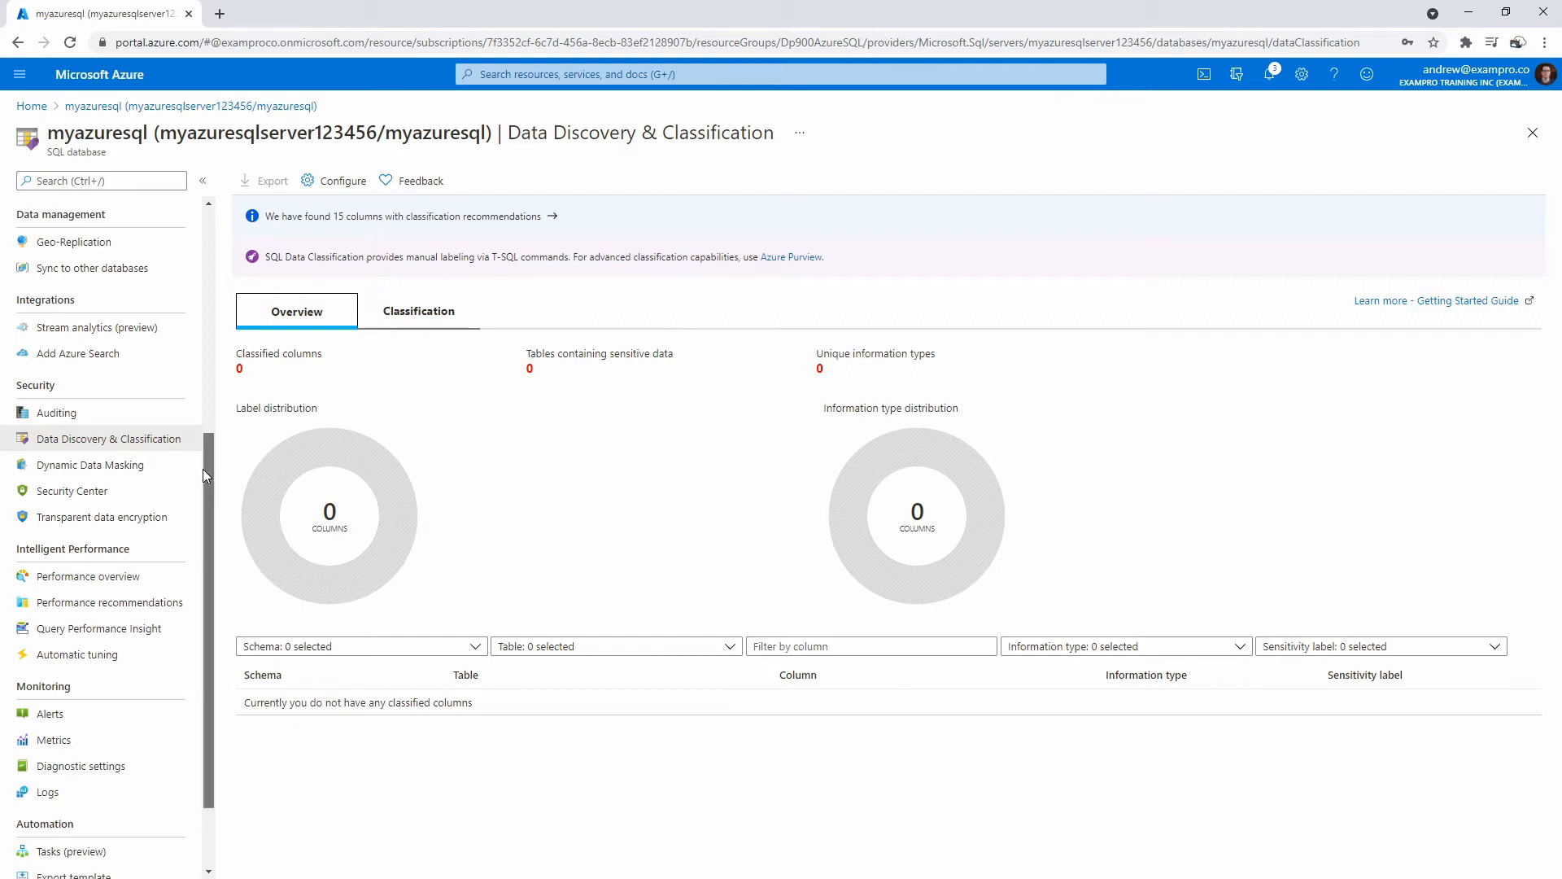
scroll(203, 469, up, 1)
click(56, 436)
Discard the unsaved classification, read the Auditing blade showing auditing Disabled, then go to Overview.
click(860, 133)
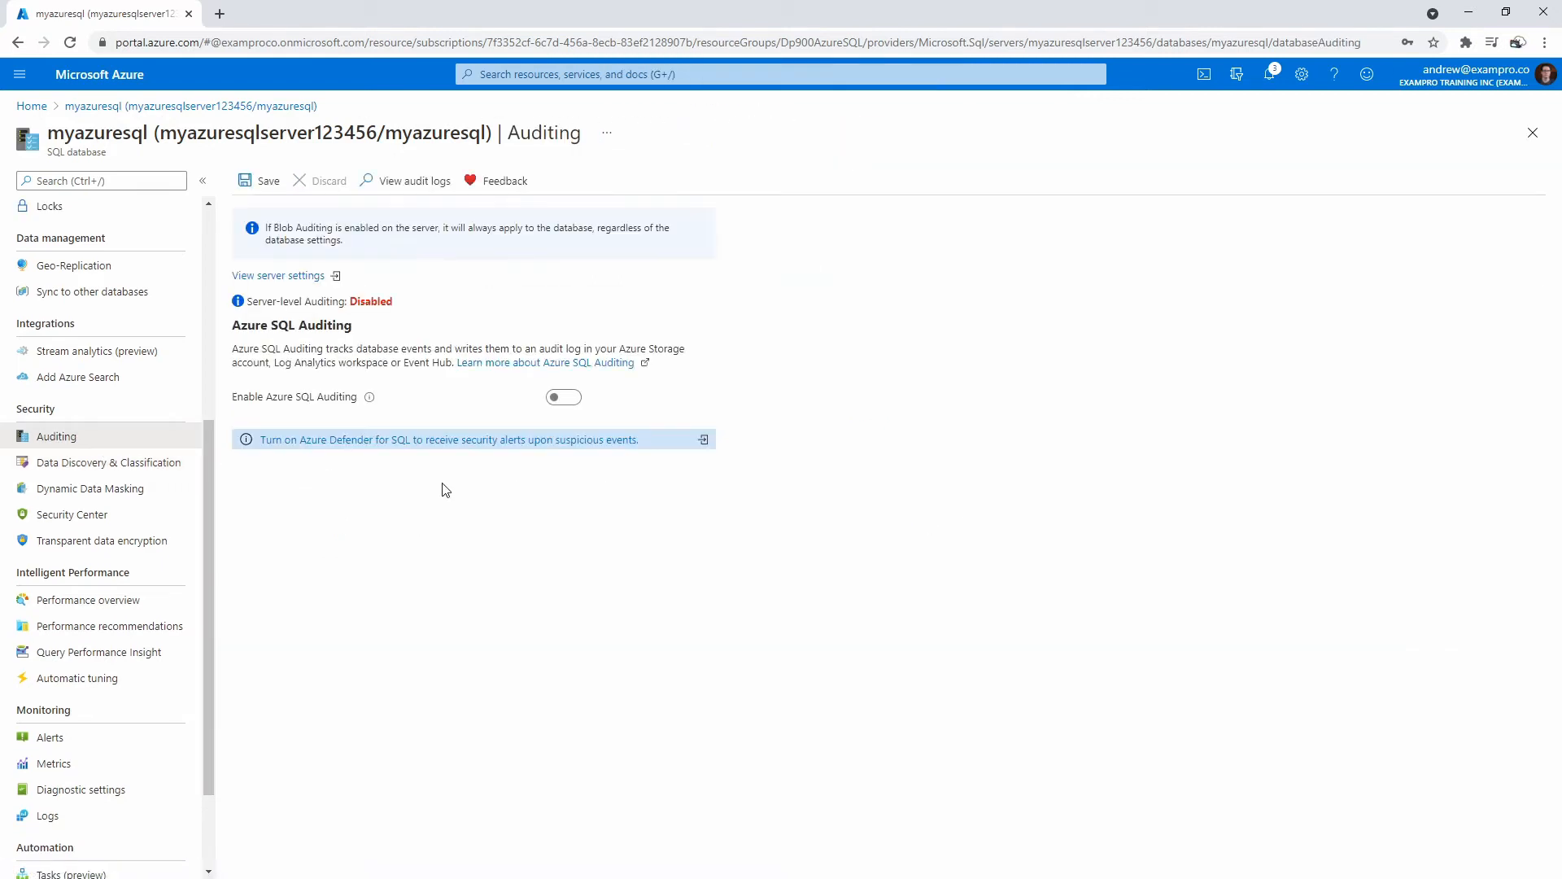
drag(243, 328, 535, 342)
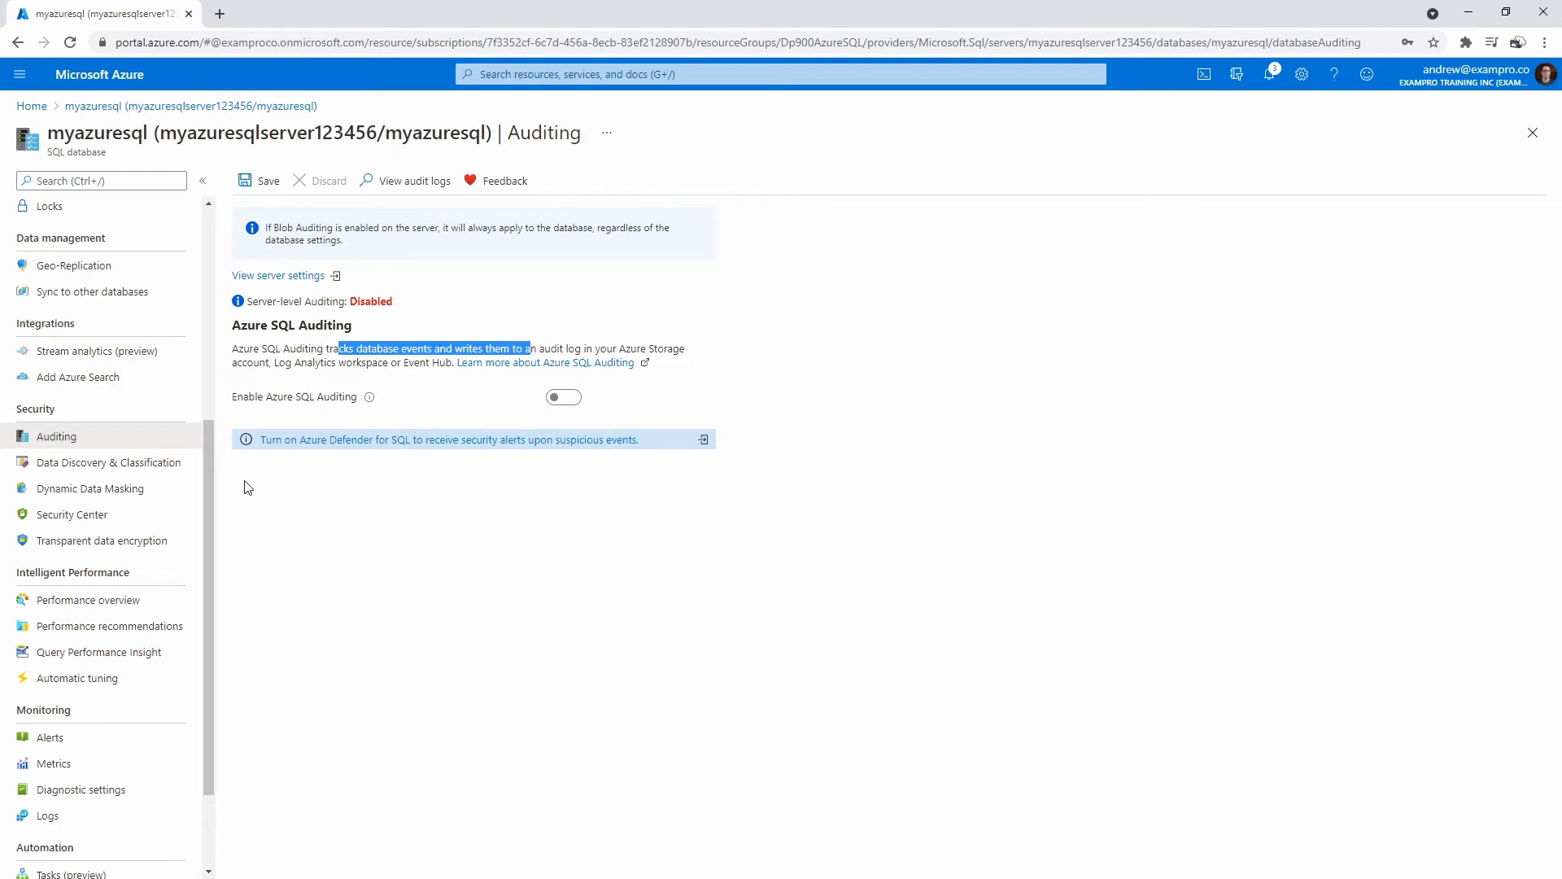
drag(210, 433, 207, 224)
scroll(84, 245, up, 1)
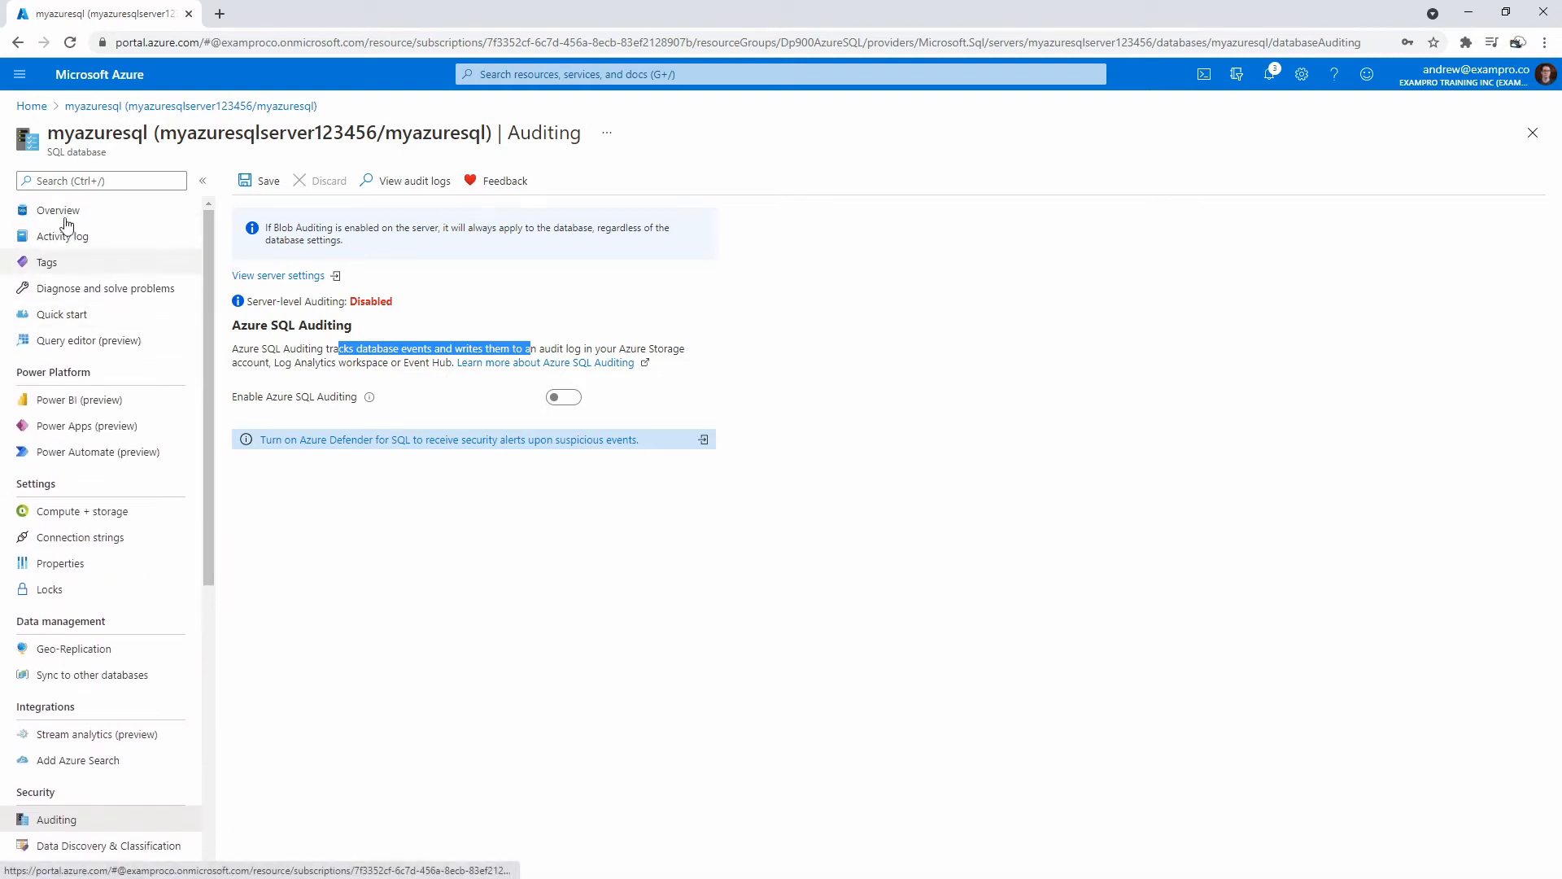
click(64, 216)
Choose Connect with Azure Data Studio and follow its download link to the 1.29.0 install docs.
click(666, 187)
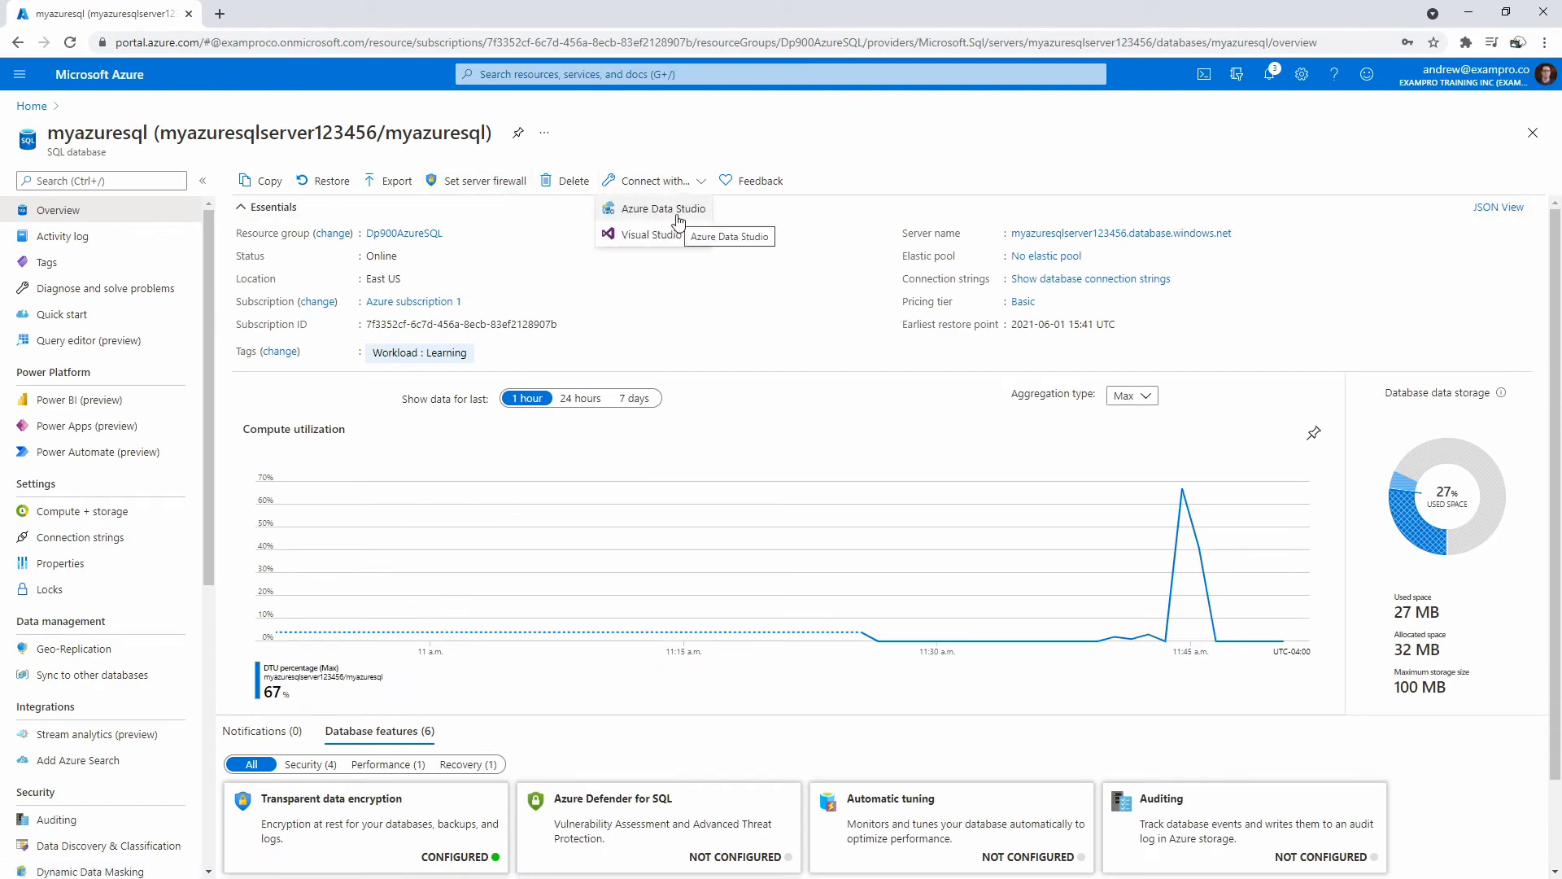
click(678, 213)
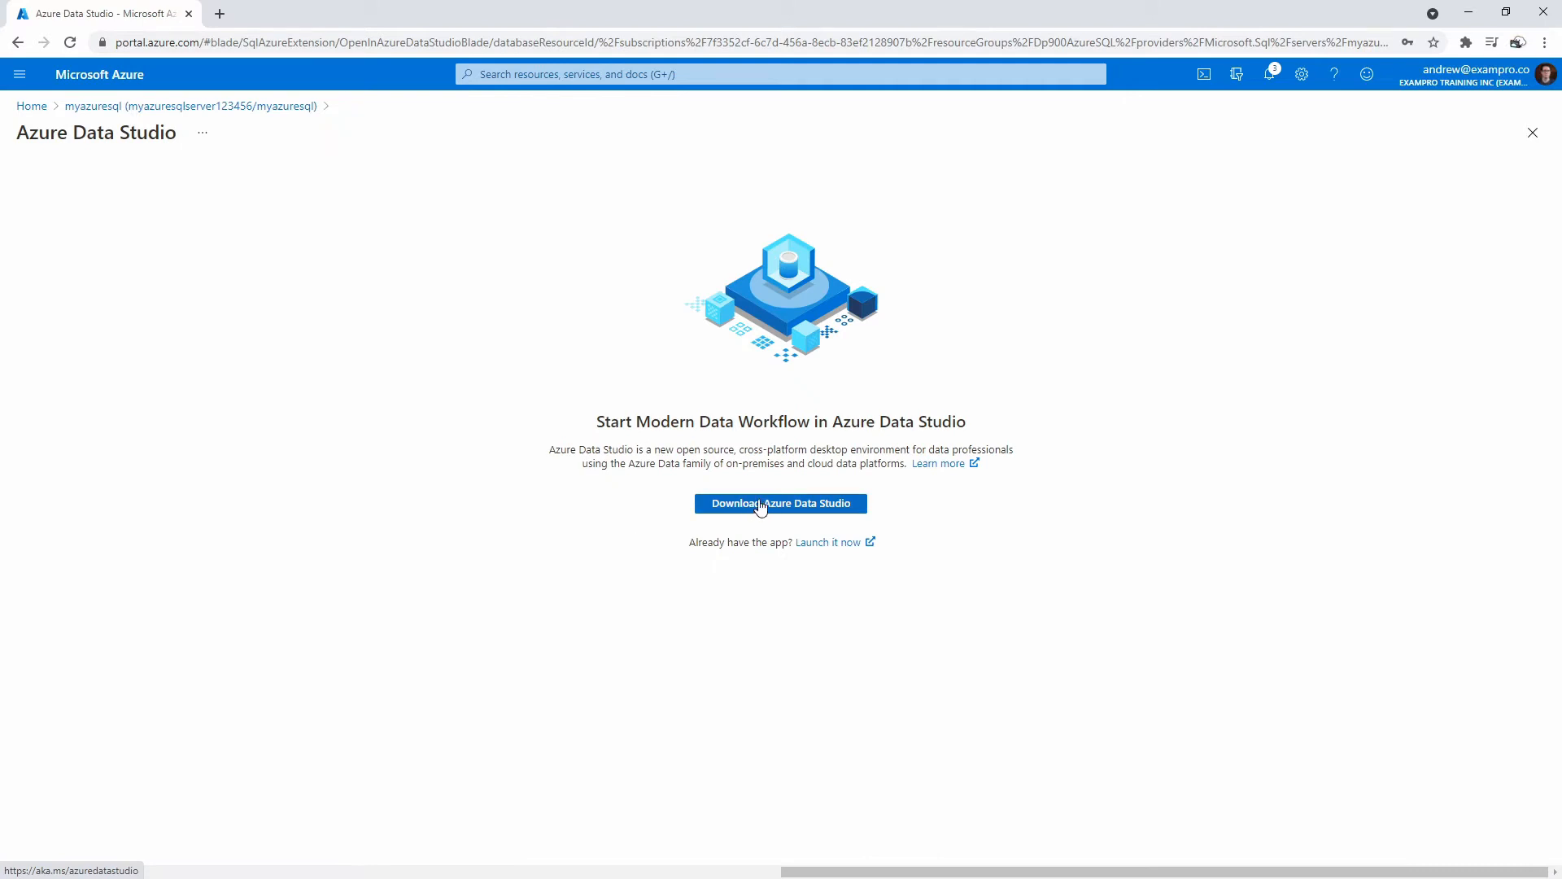
click(774, 506)
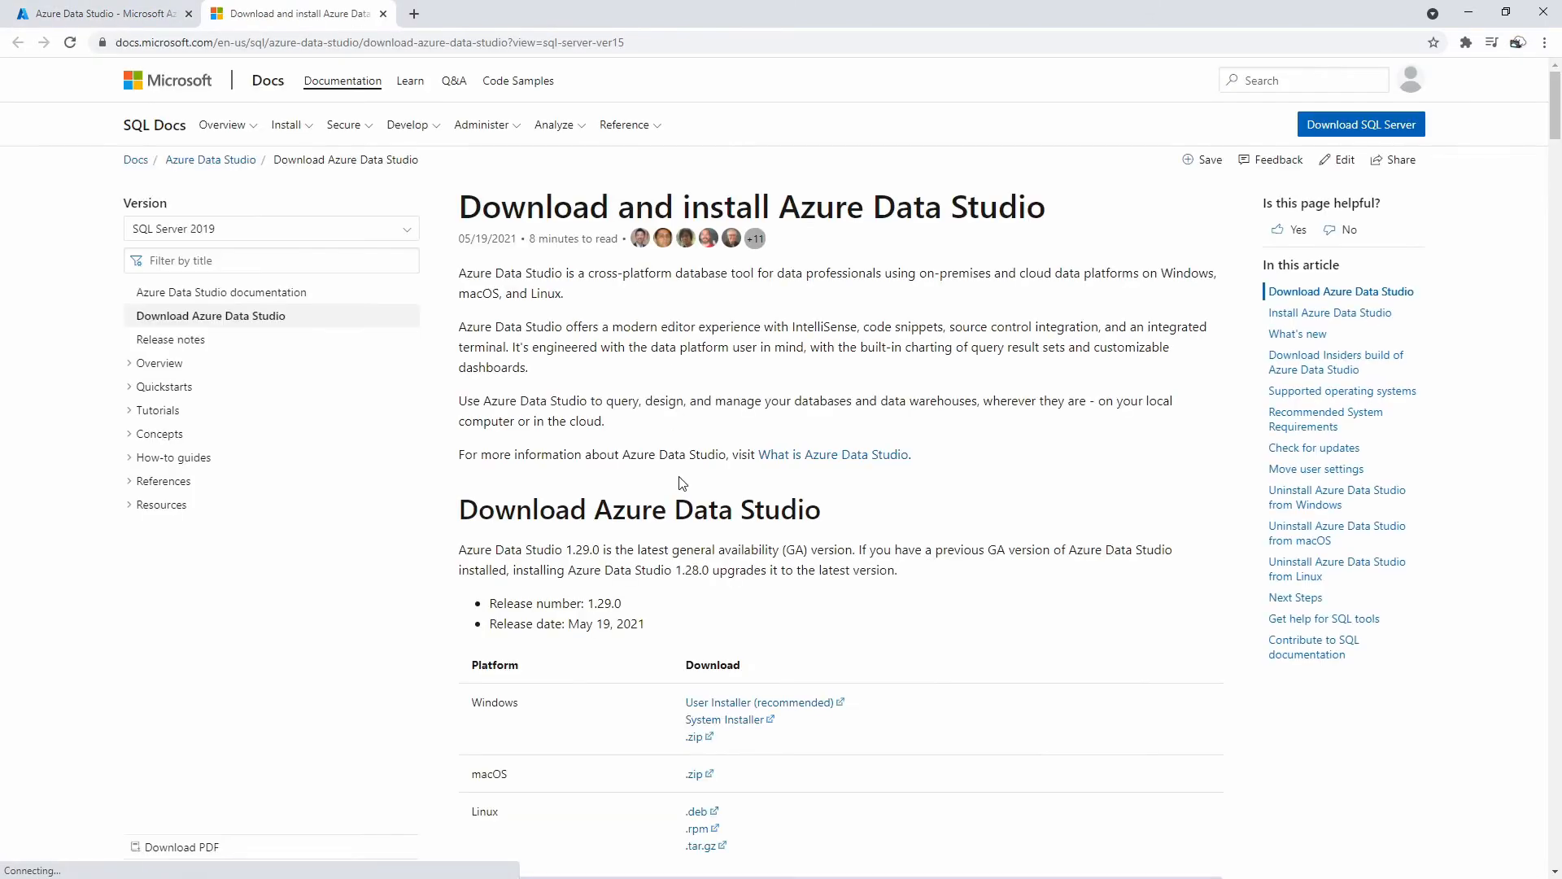
Download the recommended Windows User Installer for Azure Data Studio, then return to the Azure portal tab.
scroll(665, 440, down, 3)
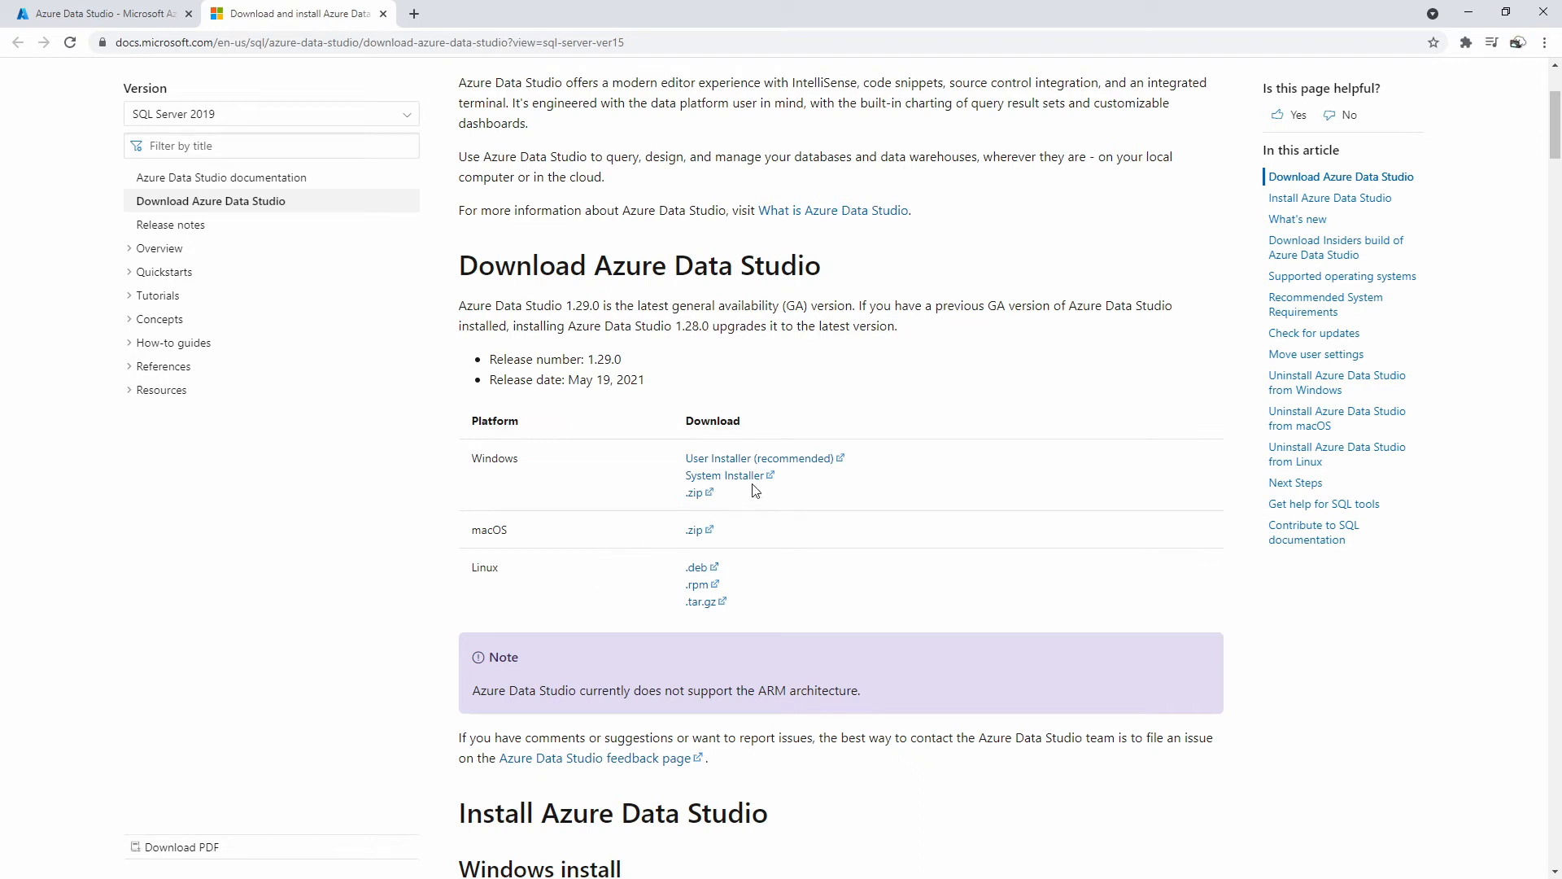
click(726, 460)
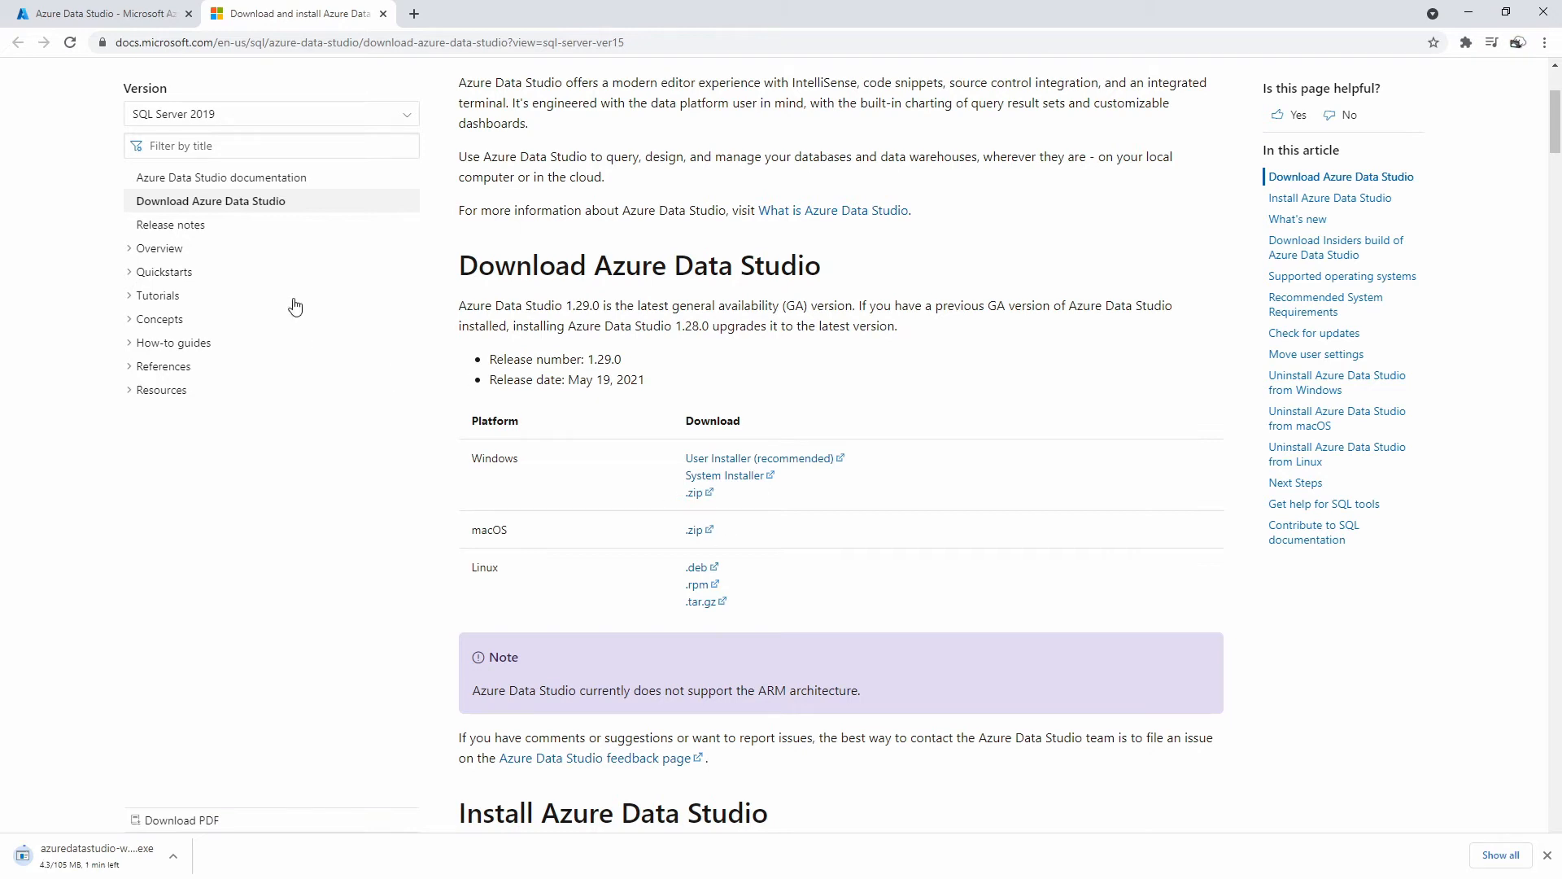
click(139, 23)
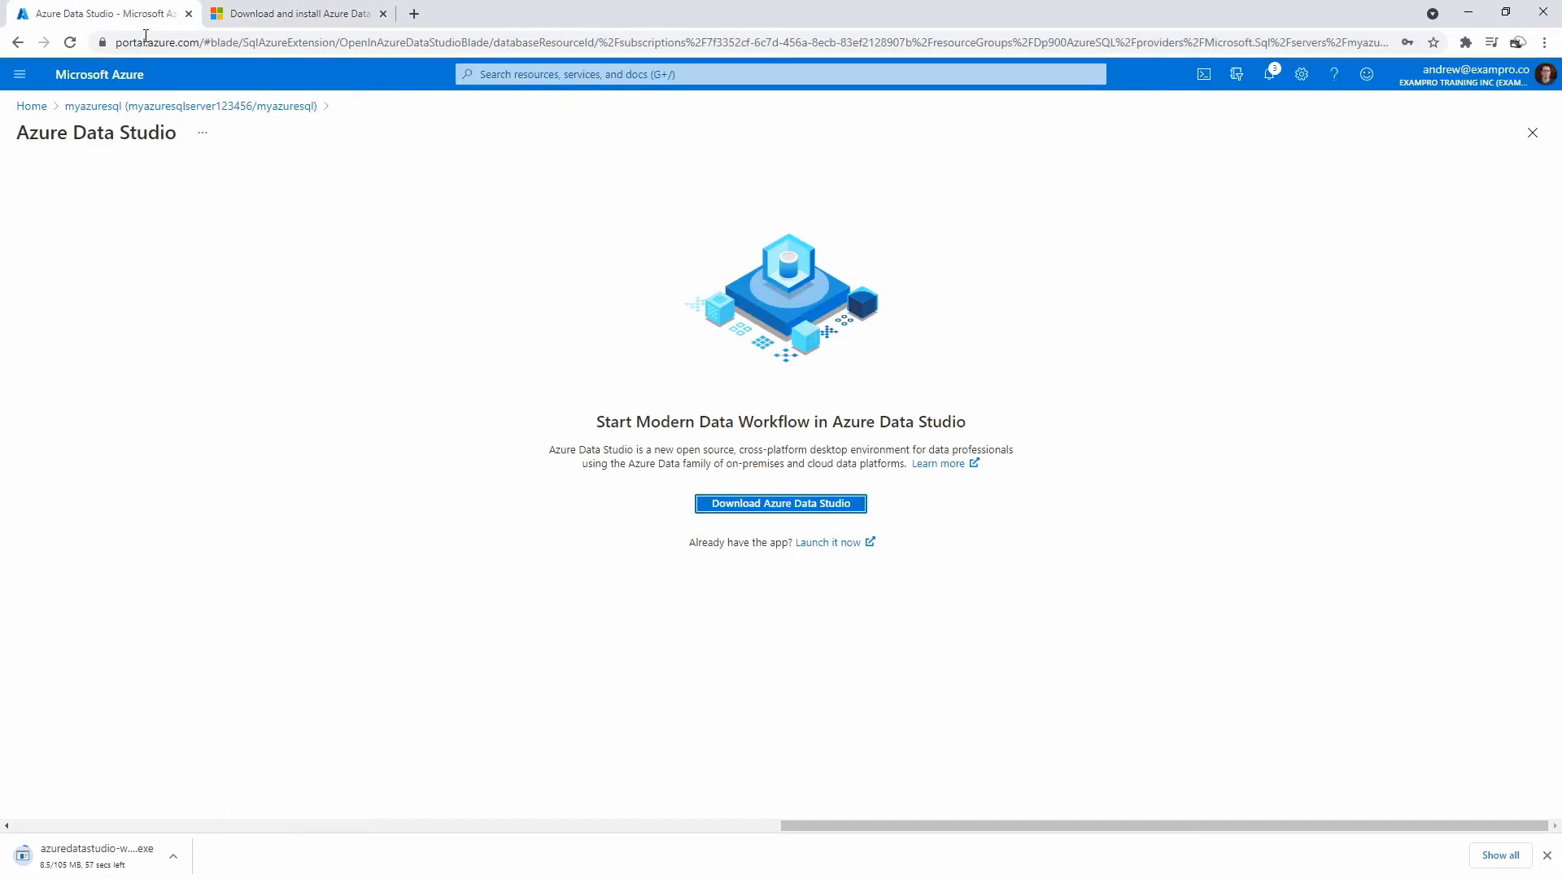
Download the myazuresql.pbids file from Power BI (preview), then go back to the database Overview.
click(17, 42)
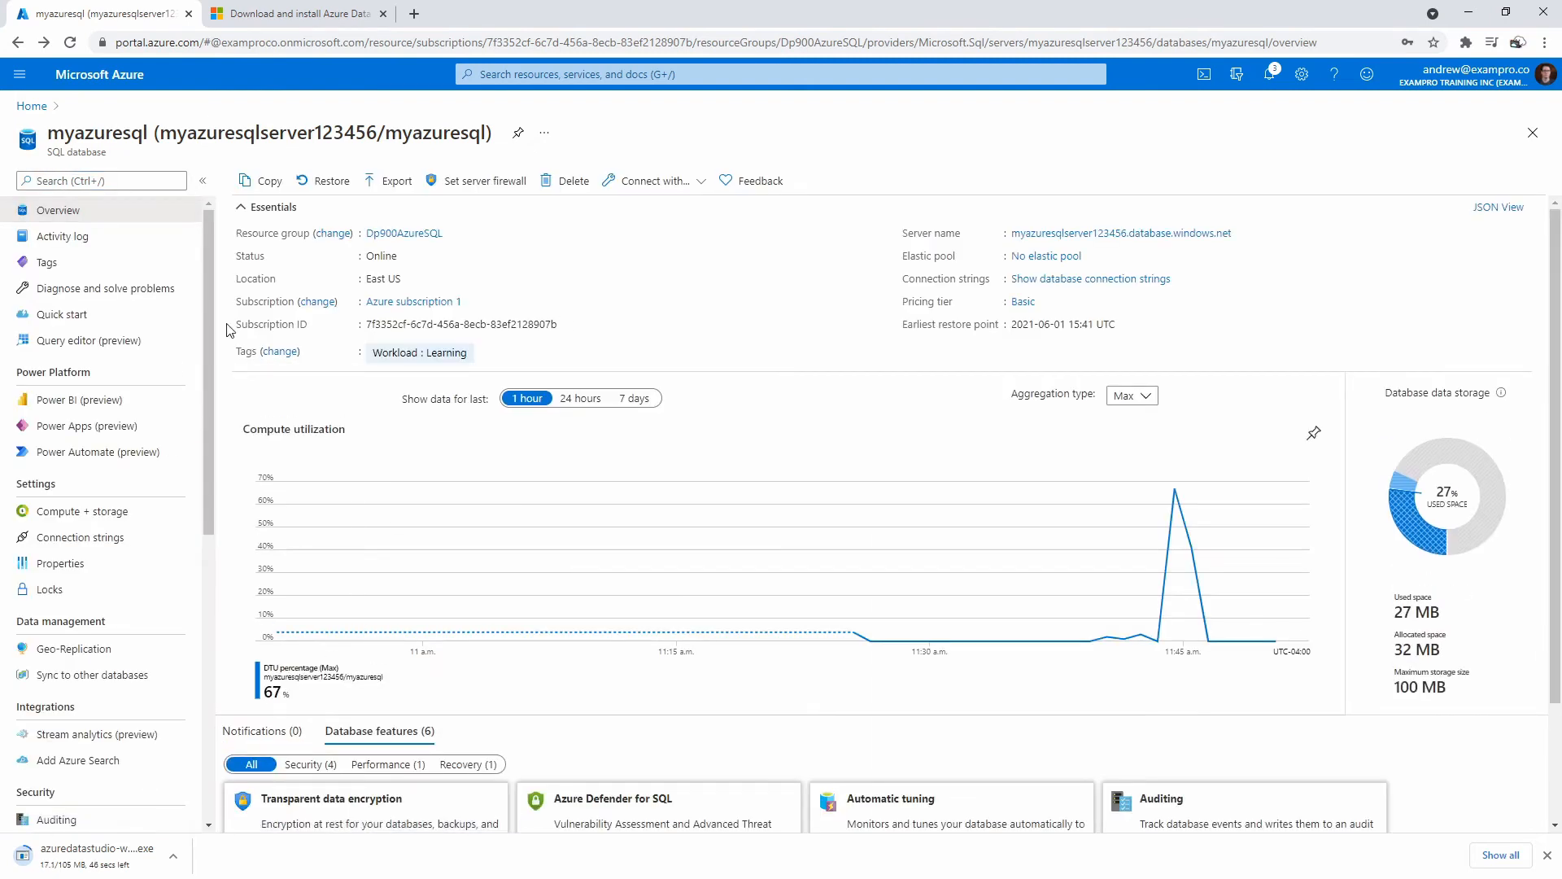
click(90, 400)
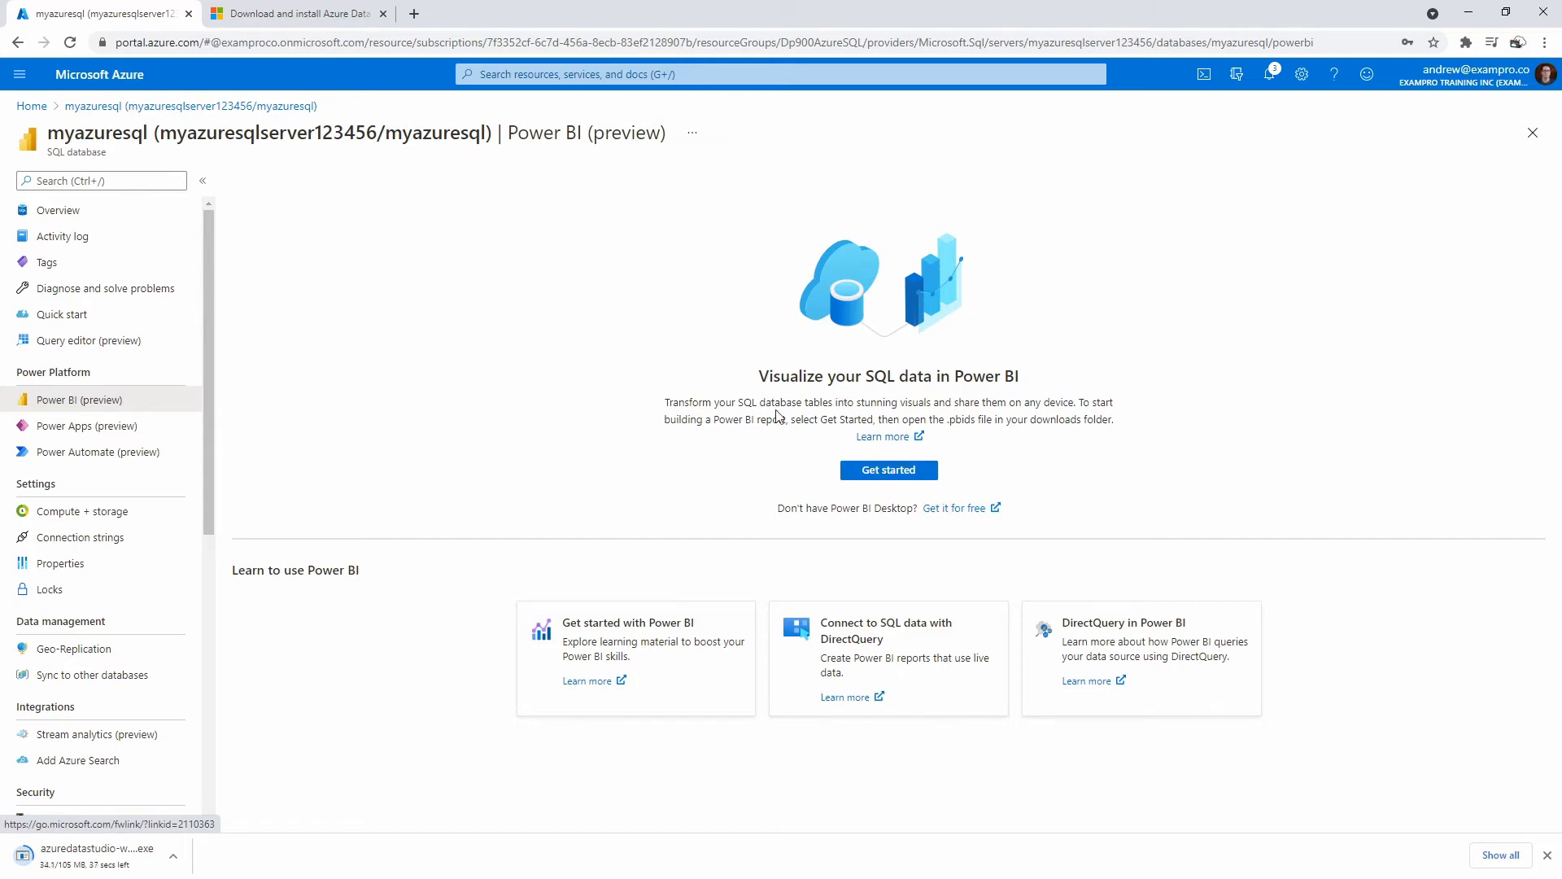
click(889, 472)
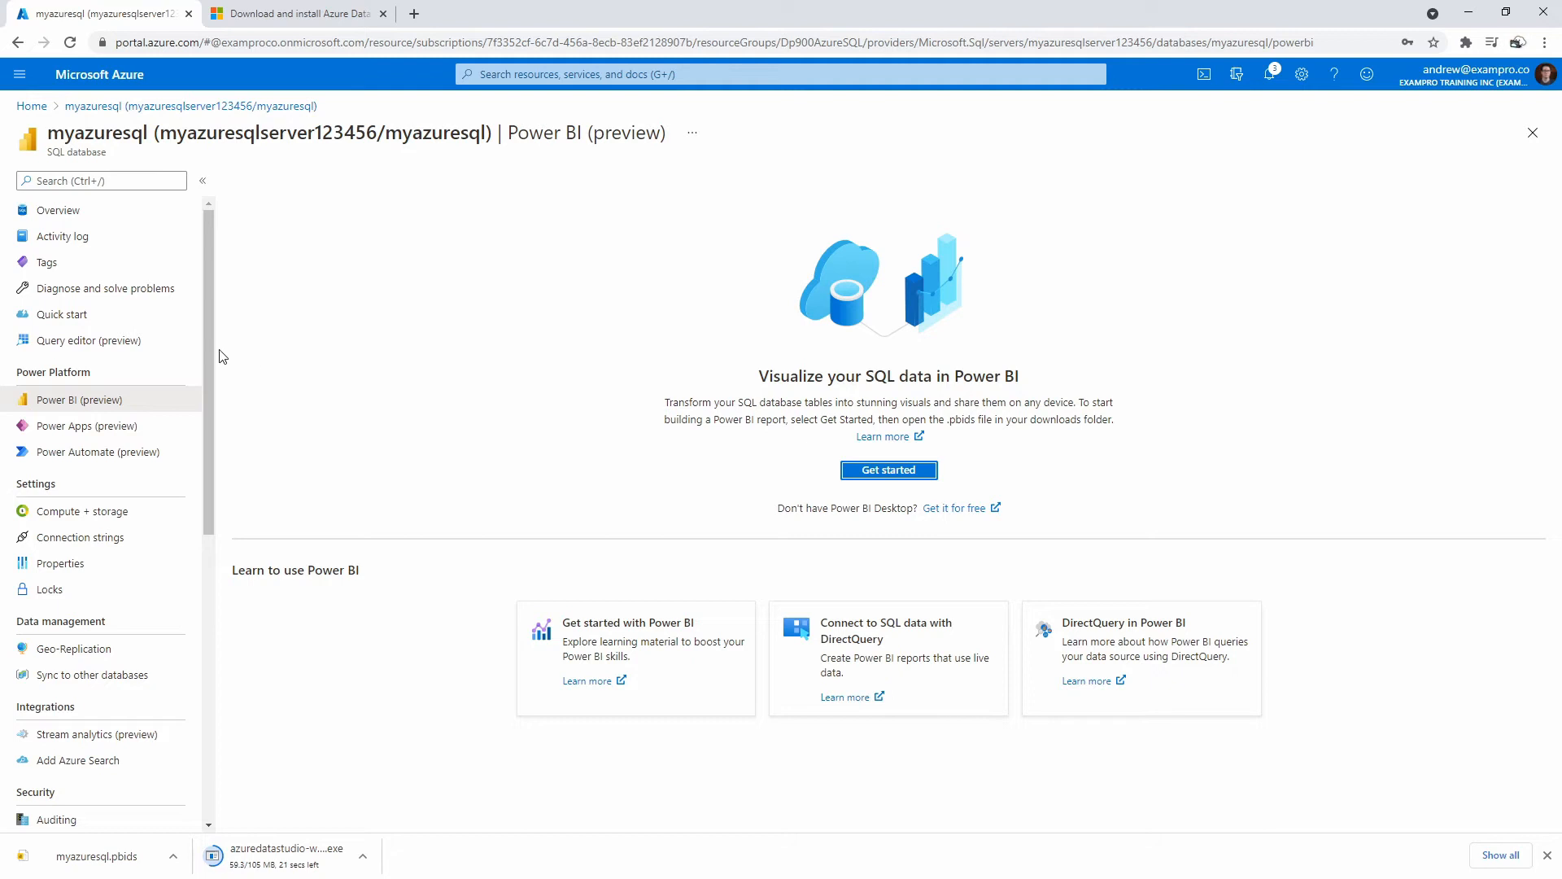
click(57, 210)
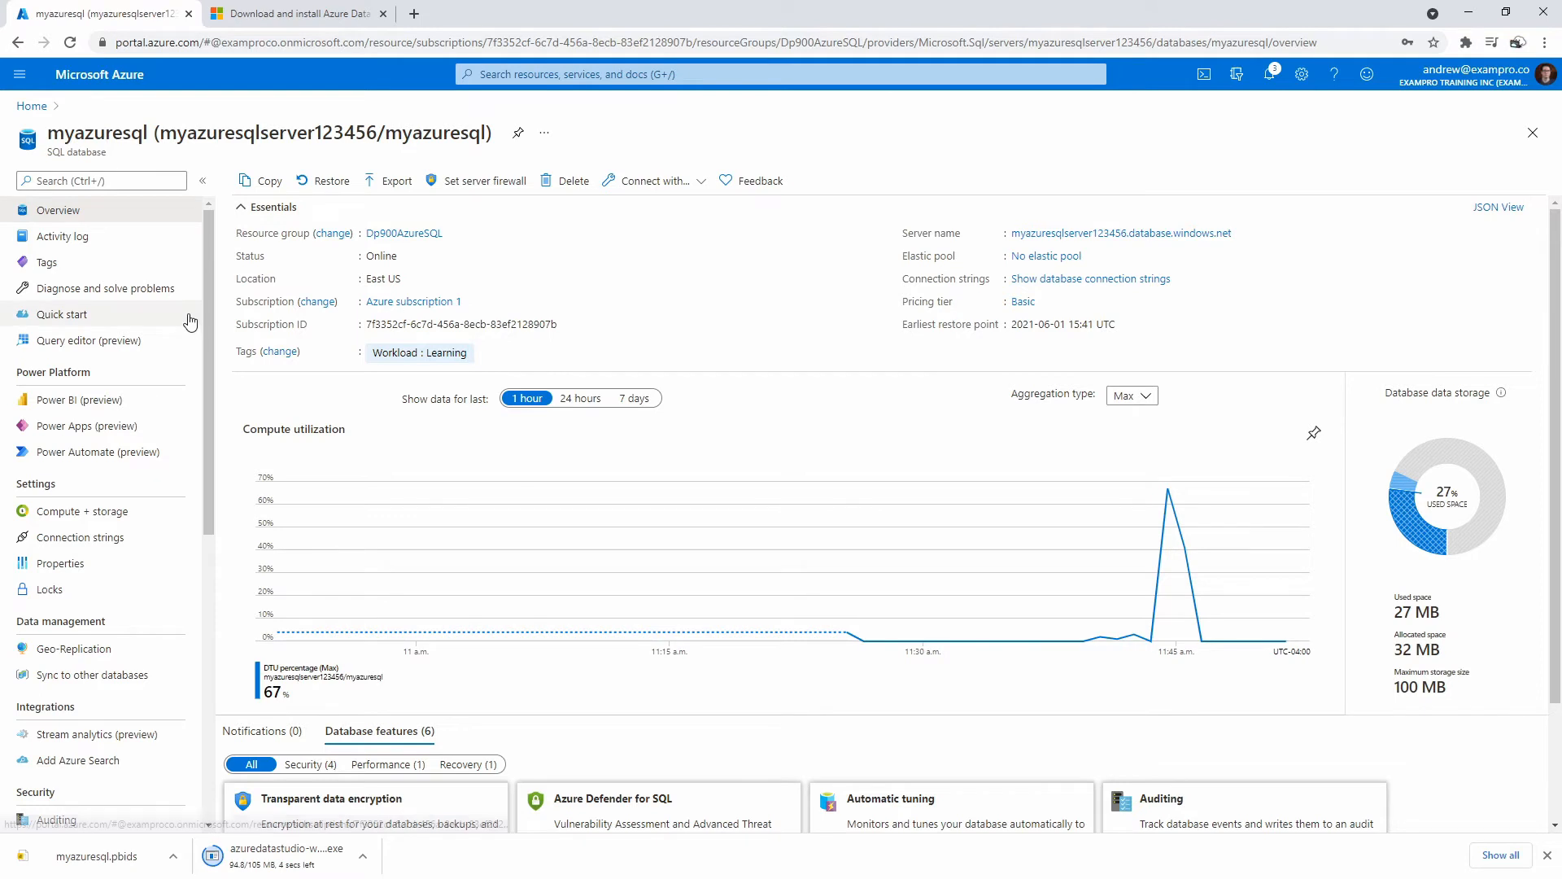
Open the database query editor and sign in with the login password.
click(73, 342)
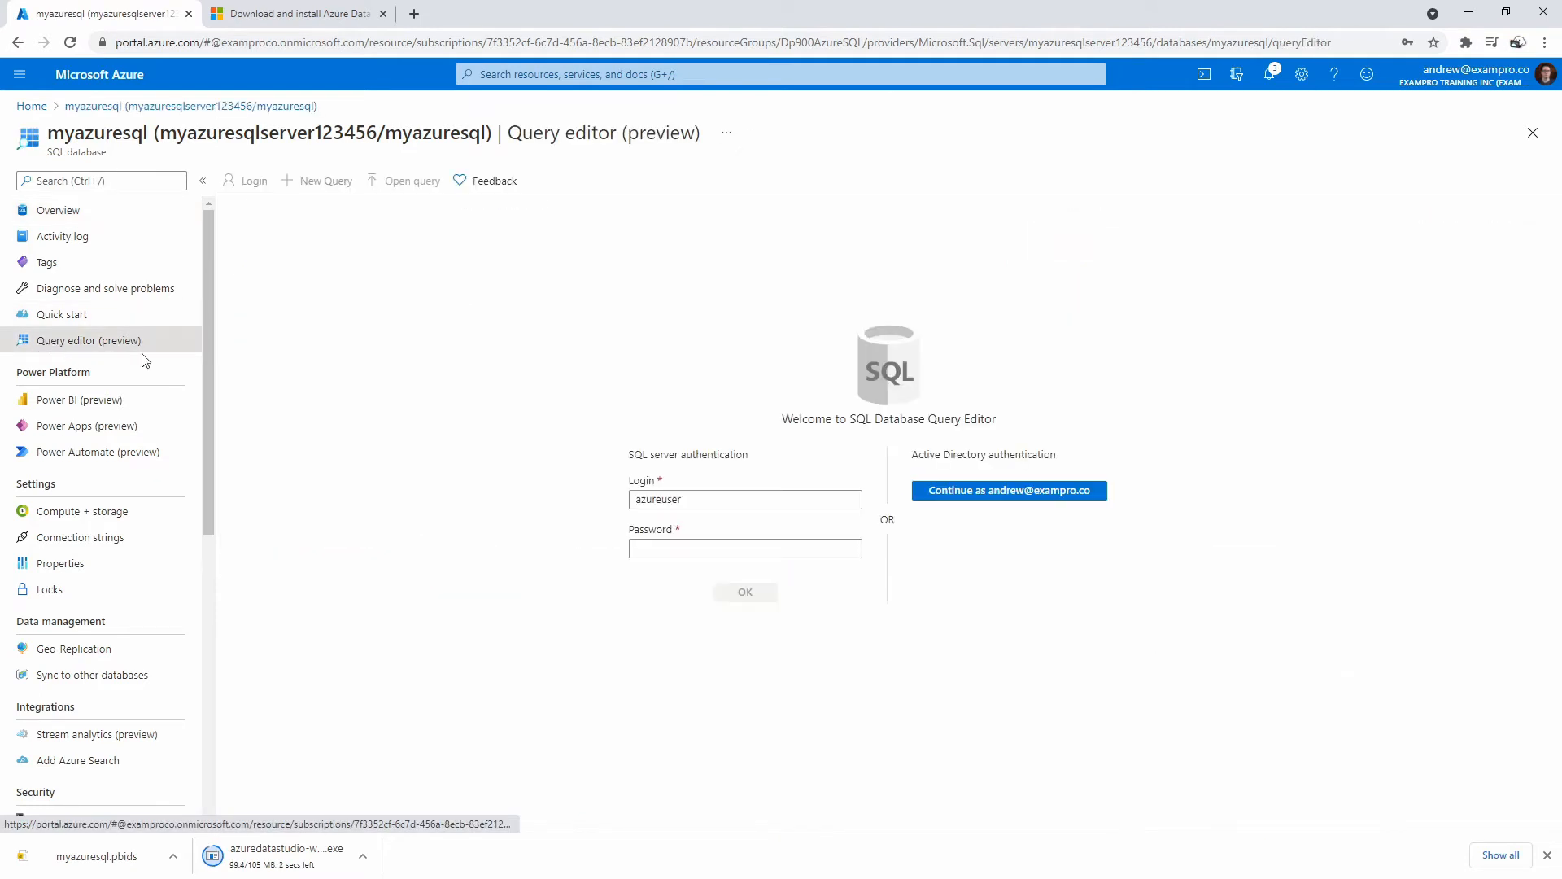
click(676, 542)
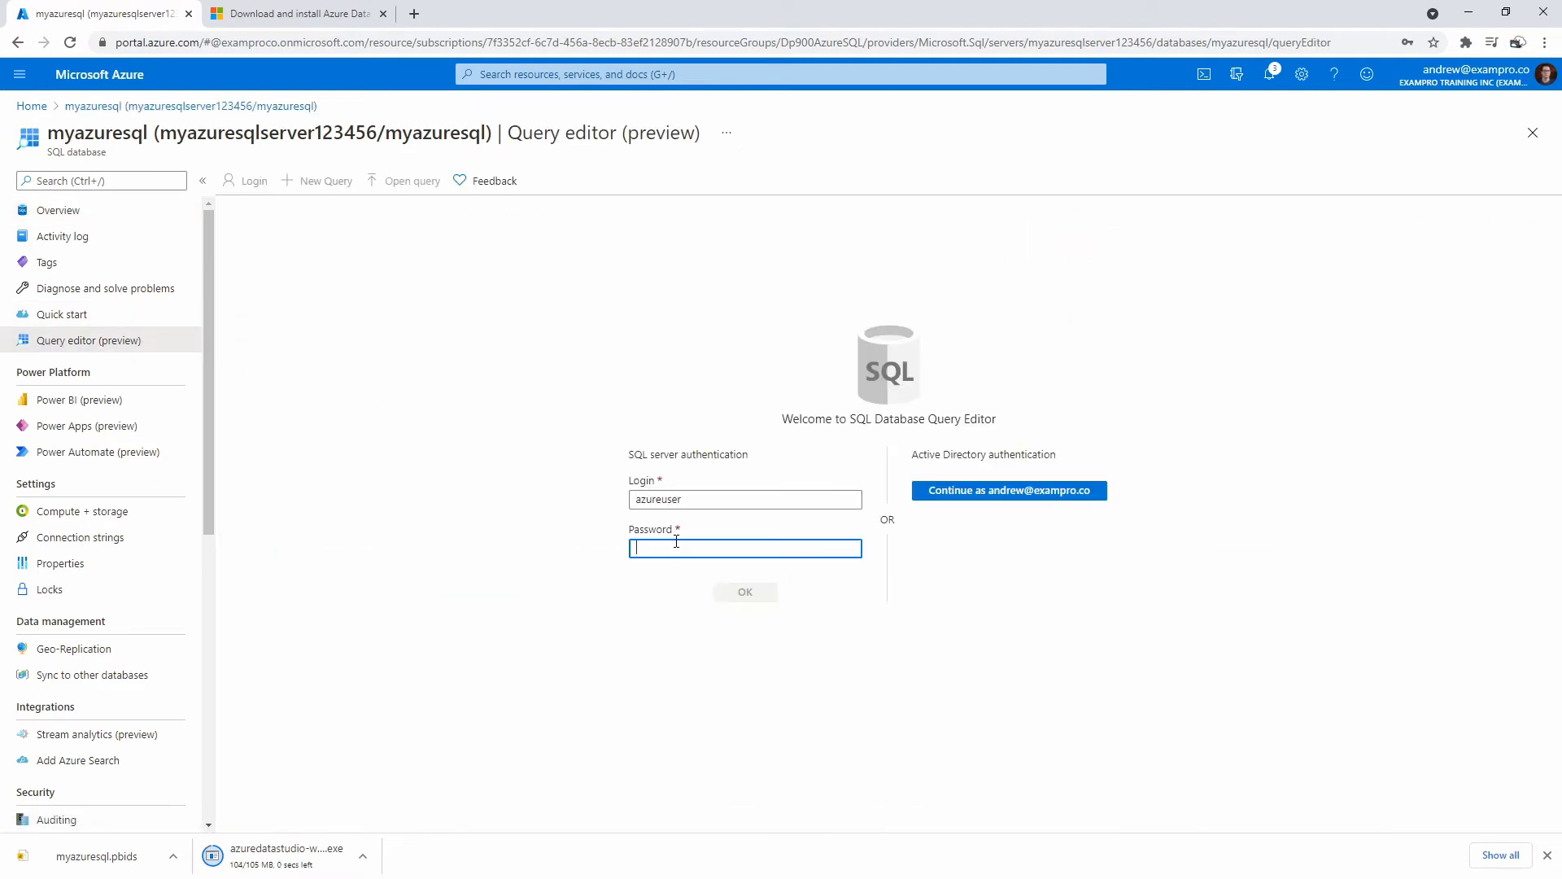
text(Test)
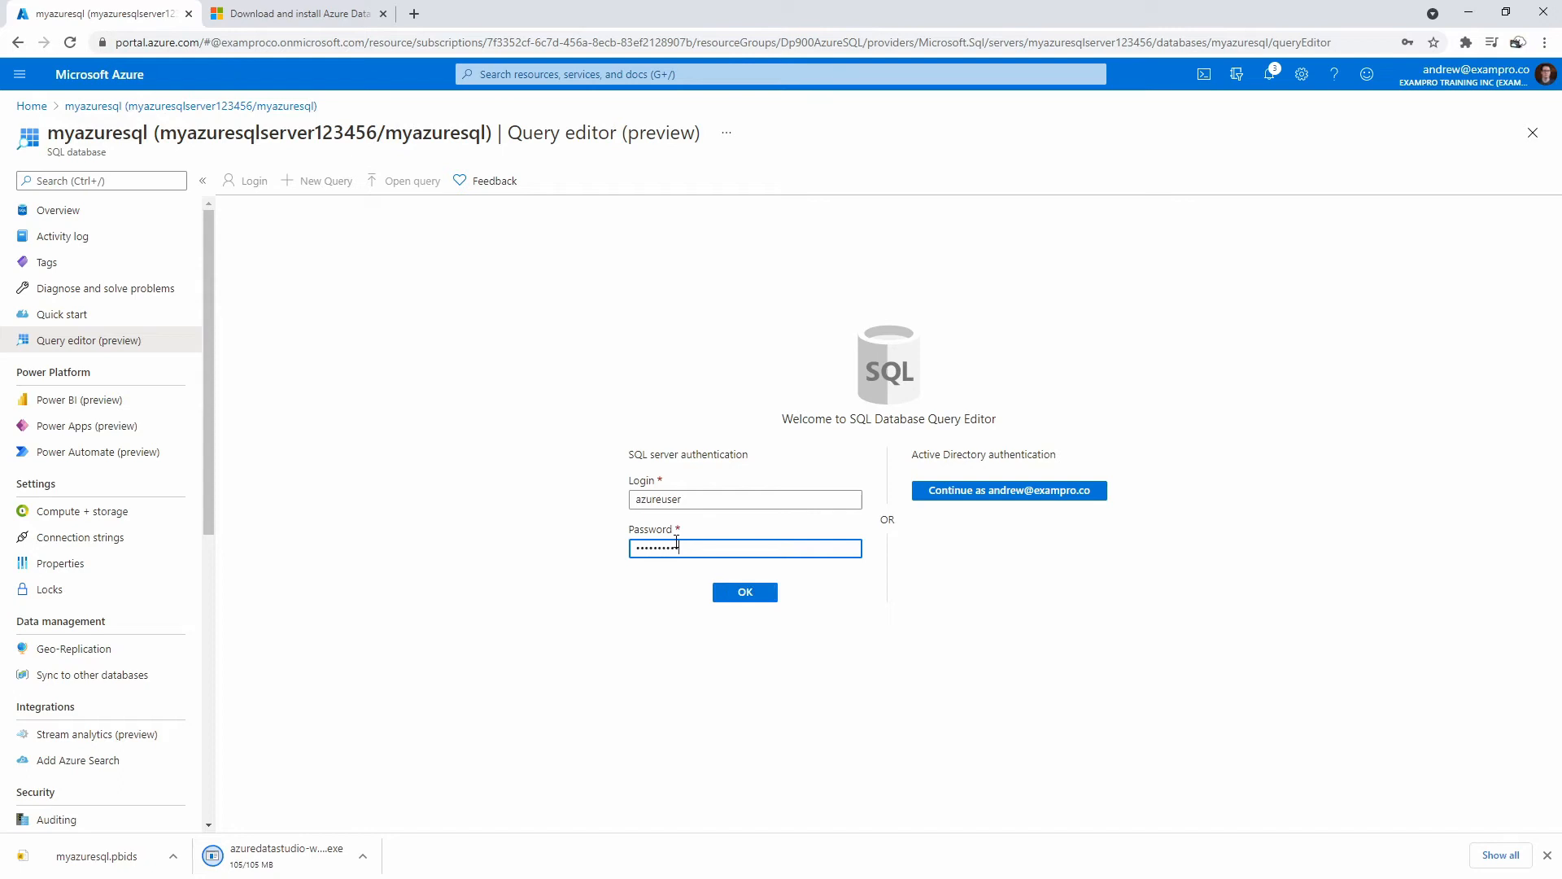
click(724, 598)
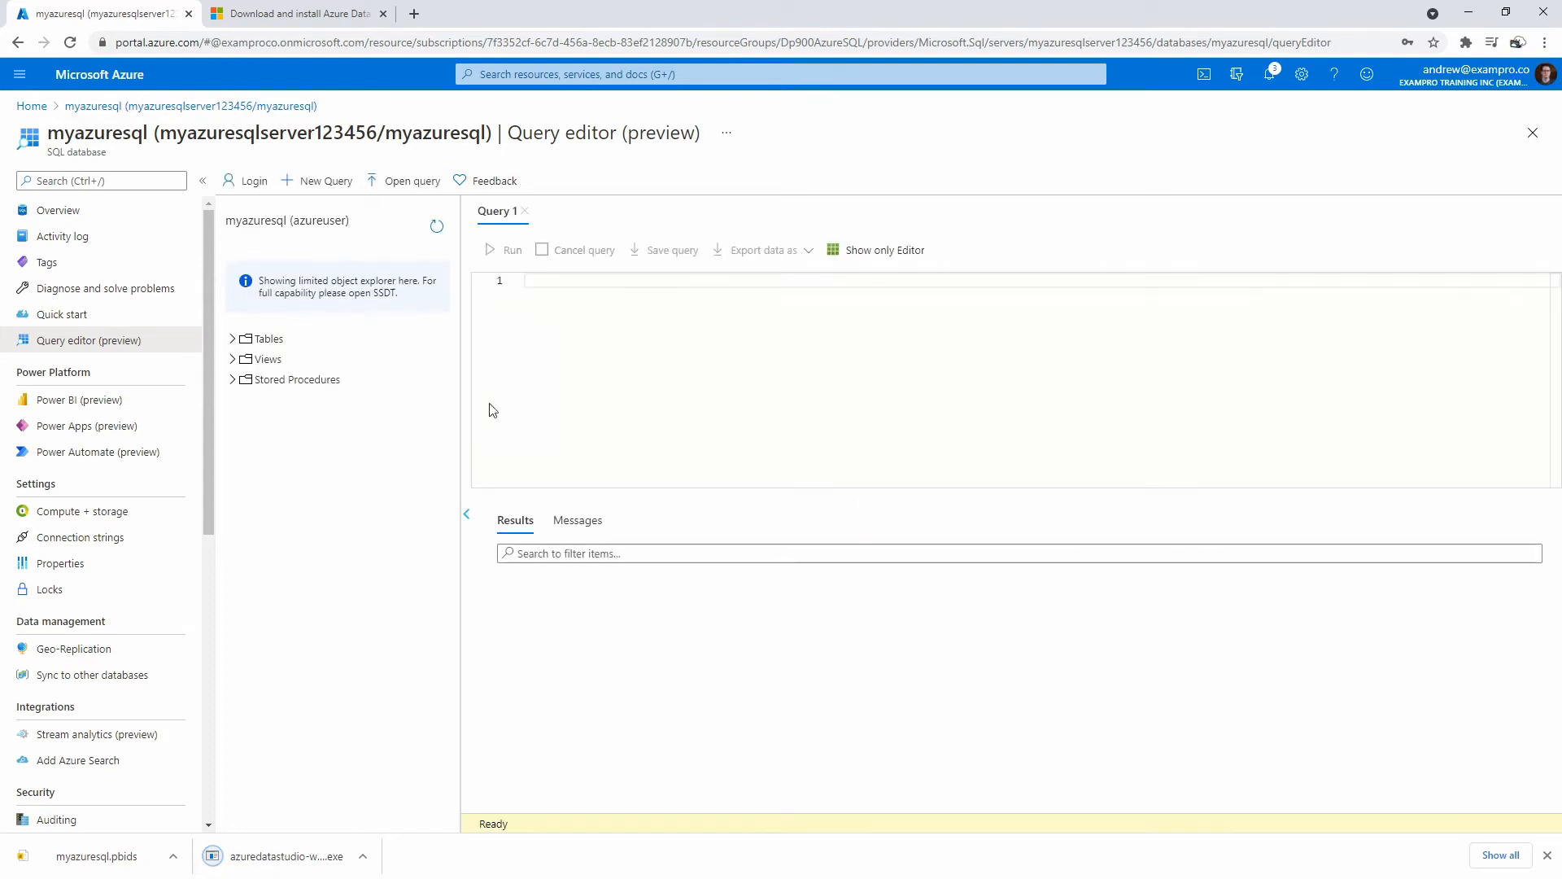
Expand Tables, Views and Stored Procedures, and show the SalesLT.Customer columns.
click(233, 337)
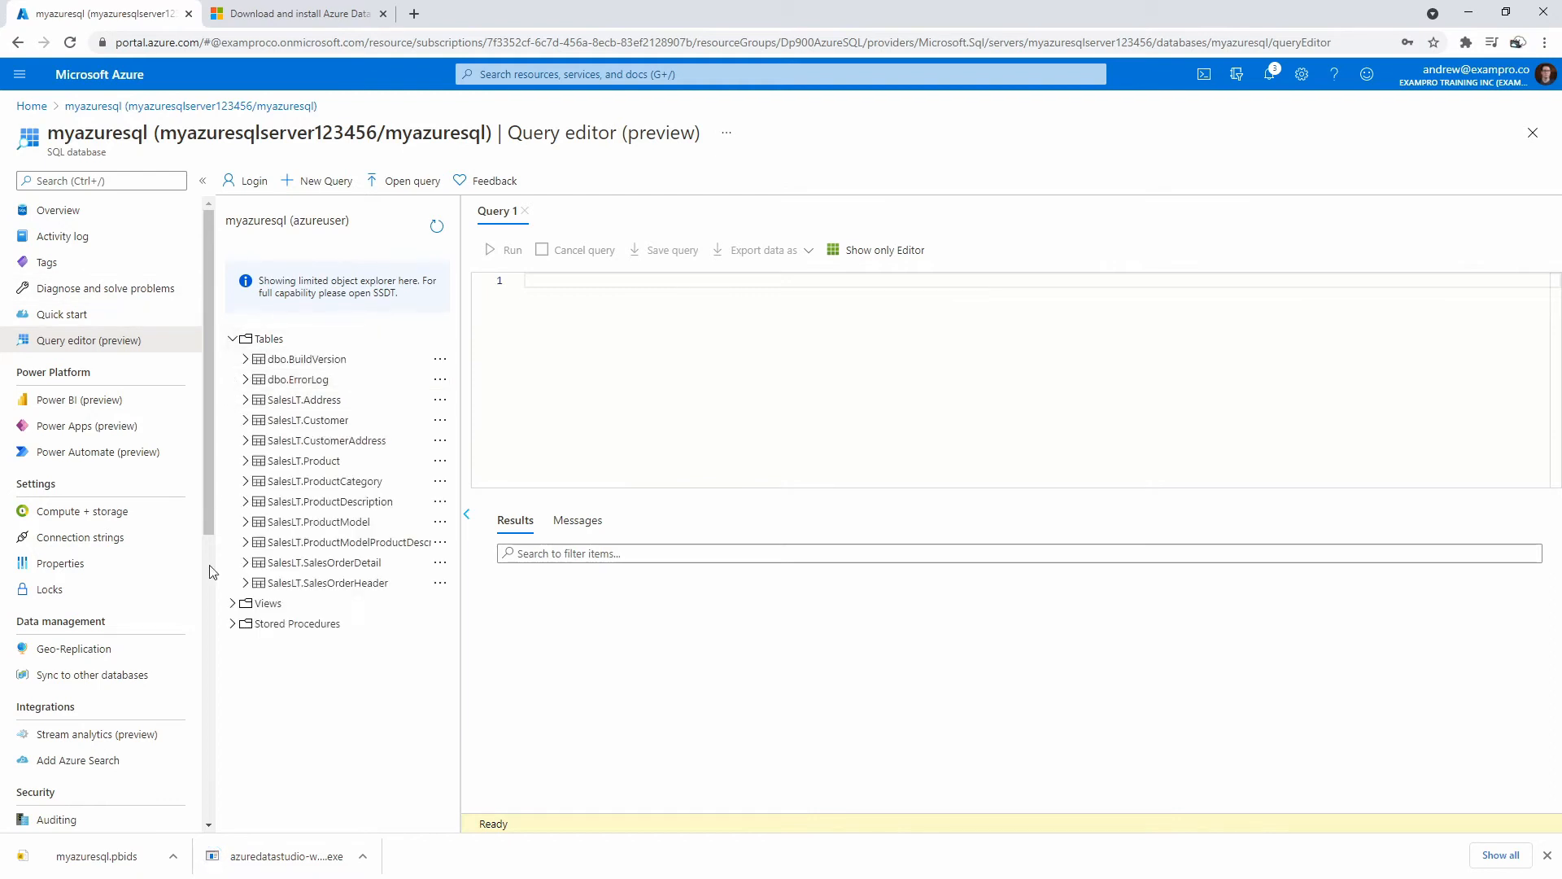
click(233, 605)
click(233, 705)
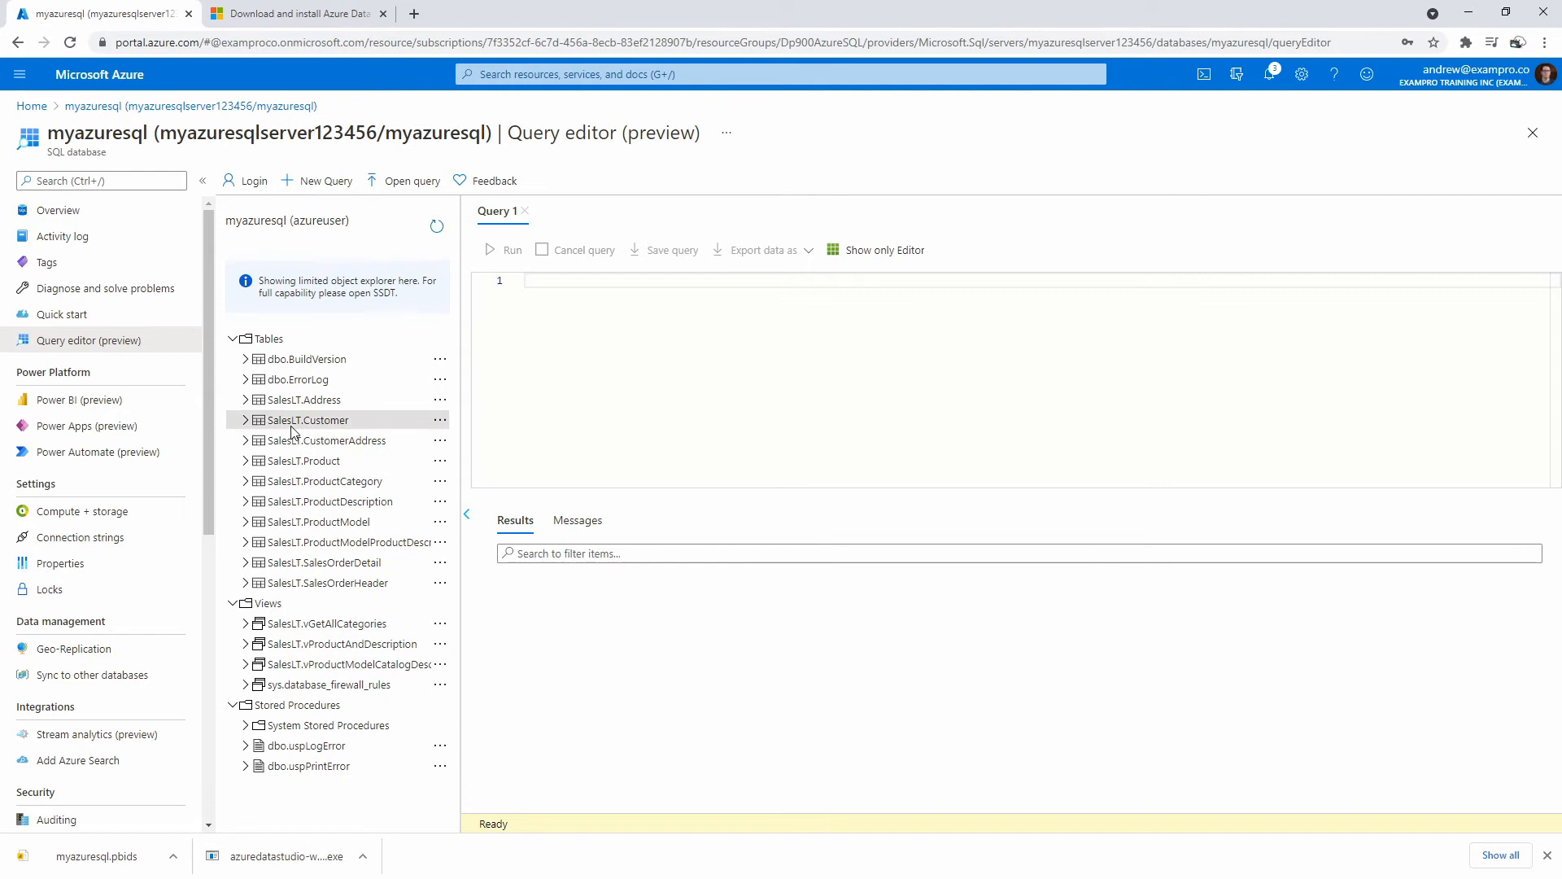
click(246, 421)
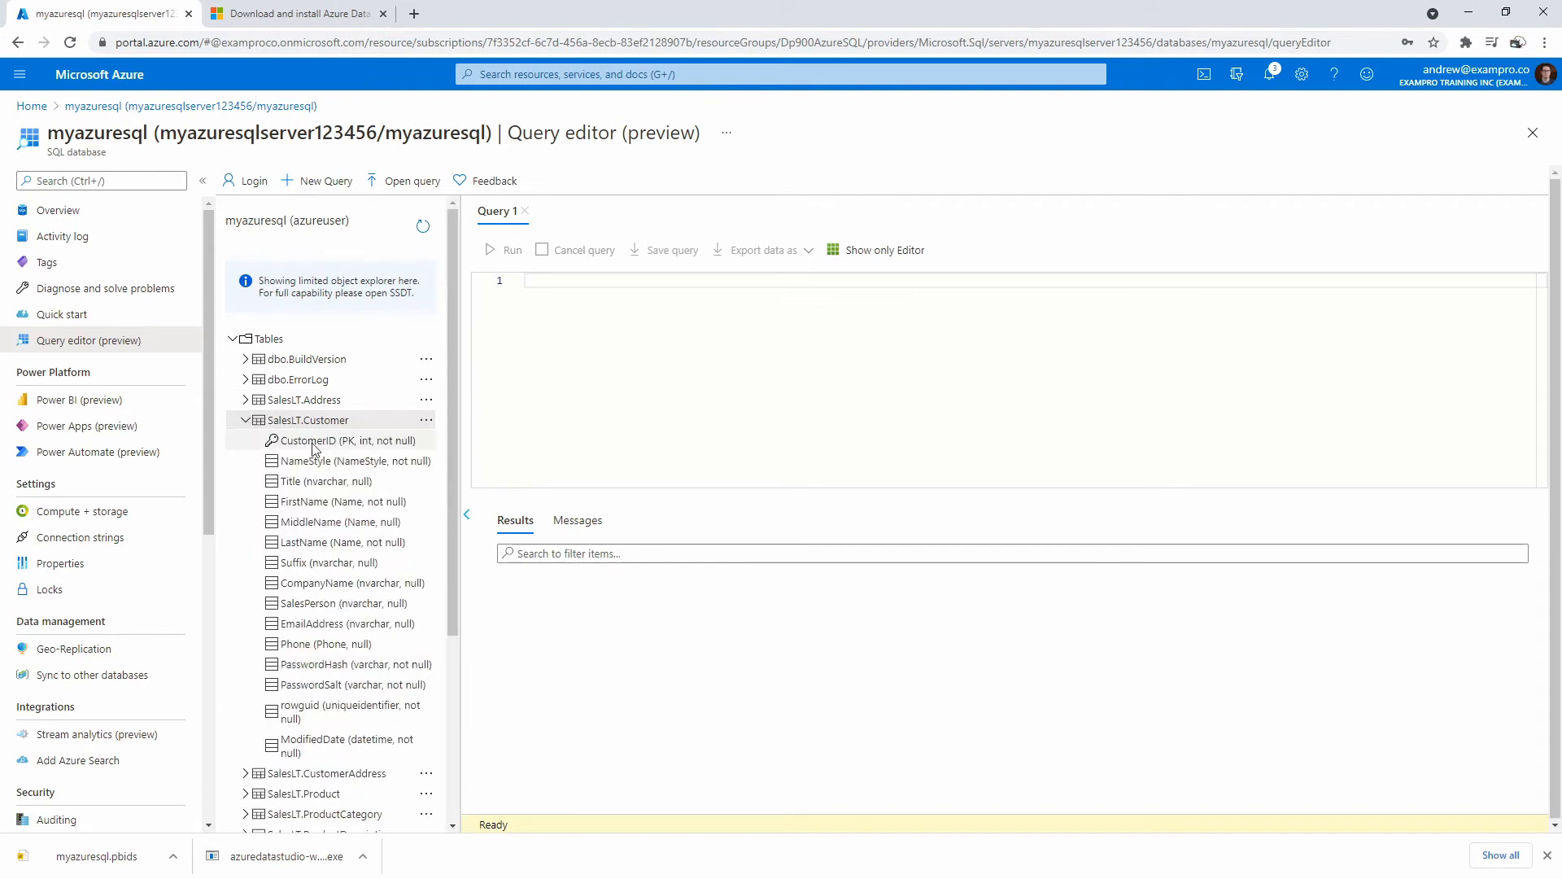
scroll(350, 484, down, 1)
Write SELECT * on line 1 with FROM on line 2 of Query 1.
click(599, 349)
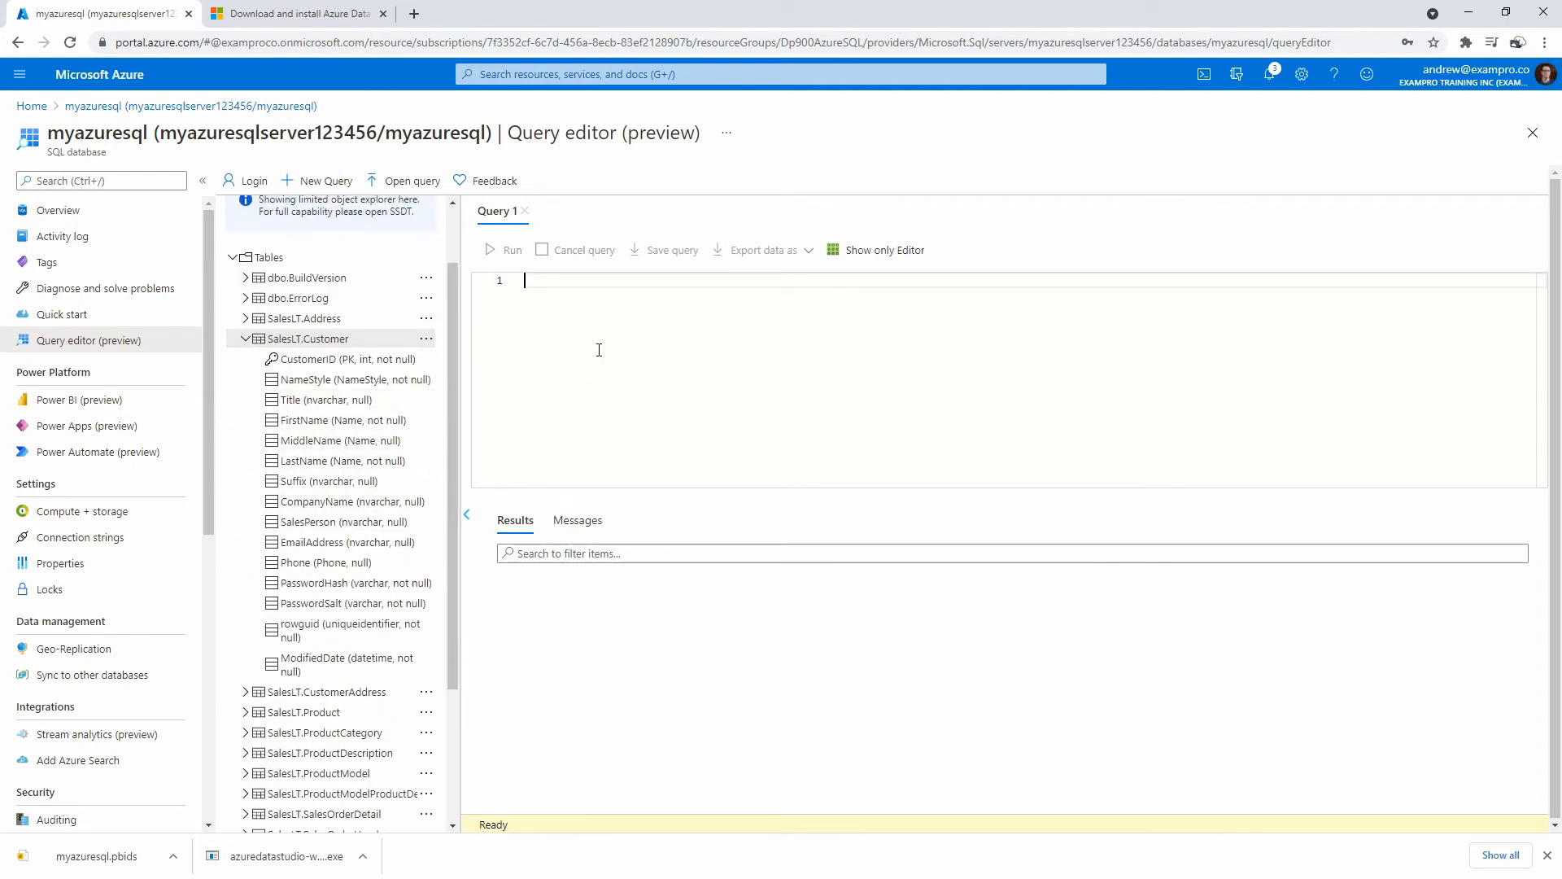
text(SELECT)
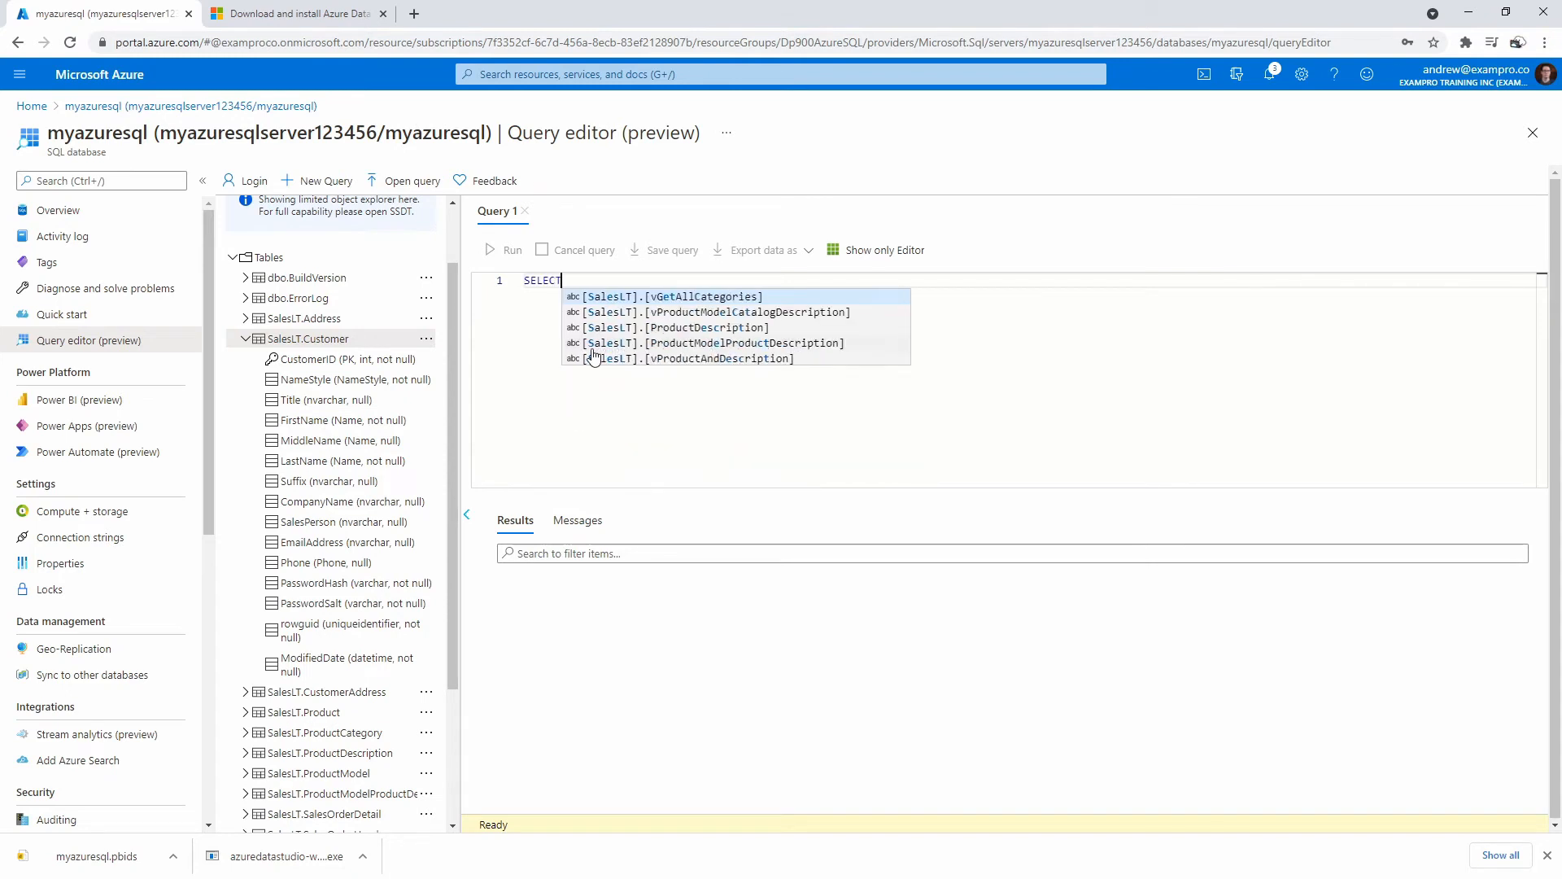
key(Return)
key(Return)
key(BackSpace)
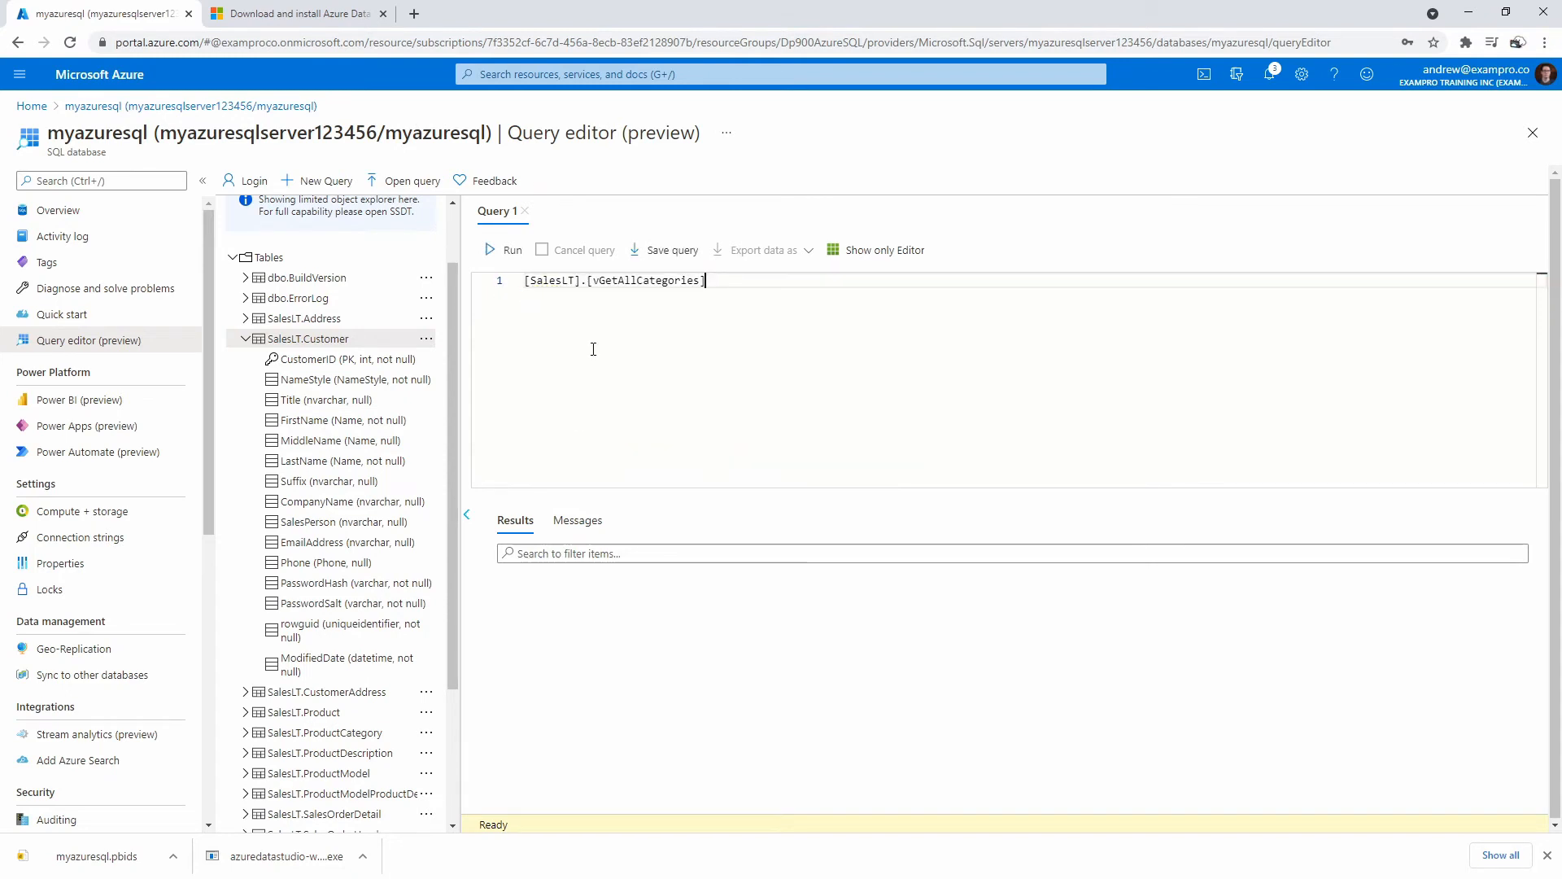
key(ctrl+a)
text(SELECT)
key(Return)
text(FROM)
key(Up)
key(Return)
key(BackSpace)
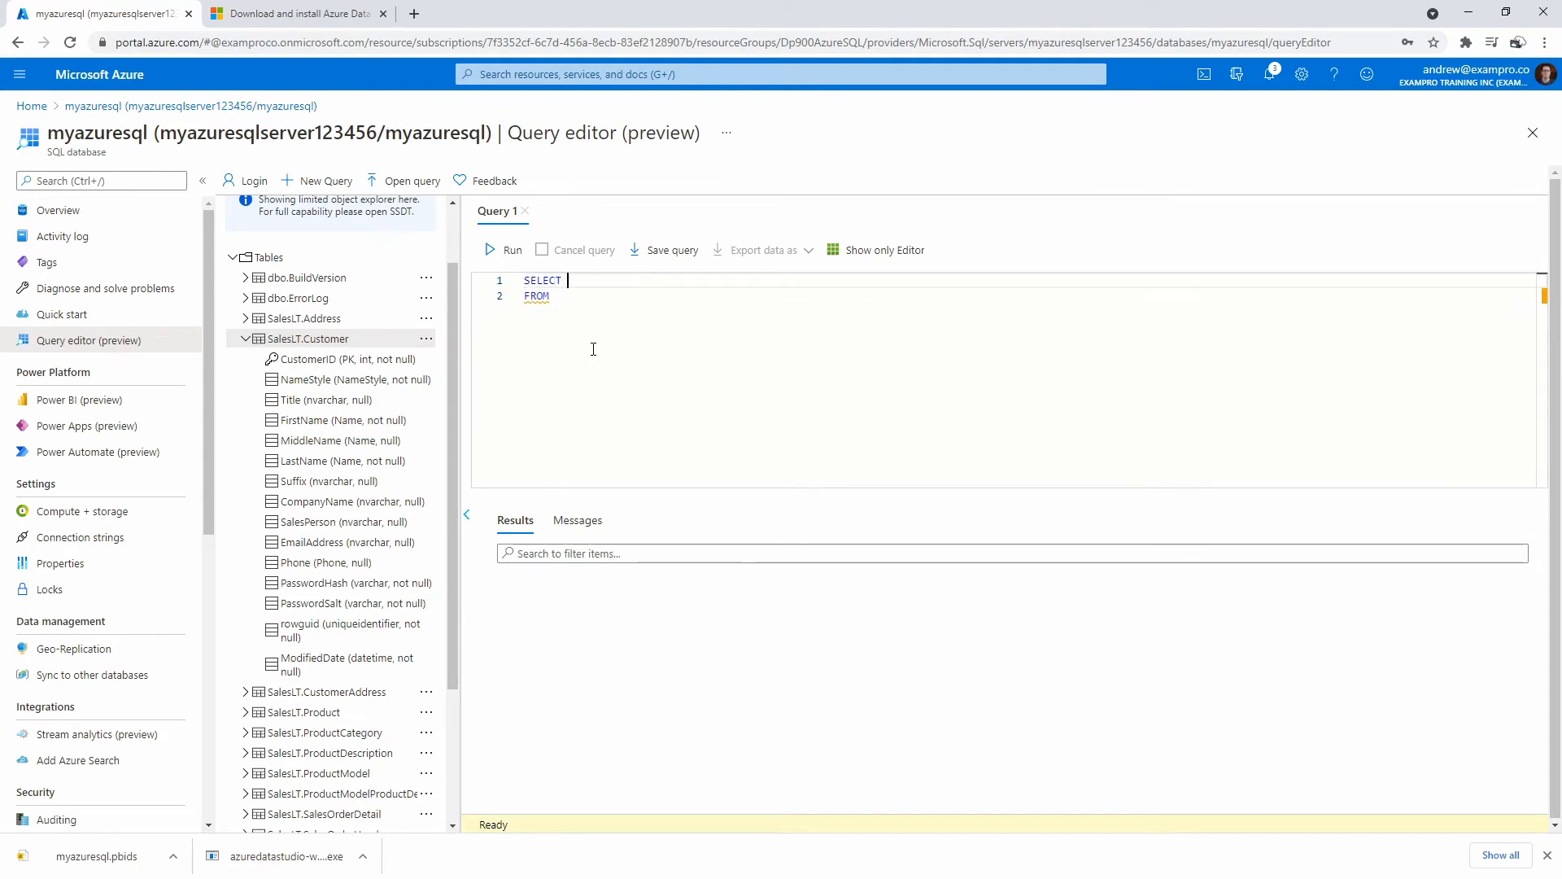
text(*)
Complete the FROM clause as SalesLT.Customer, removing stray First Name text and brackets.
click(582, 297)
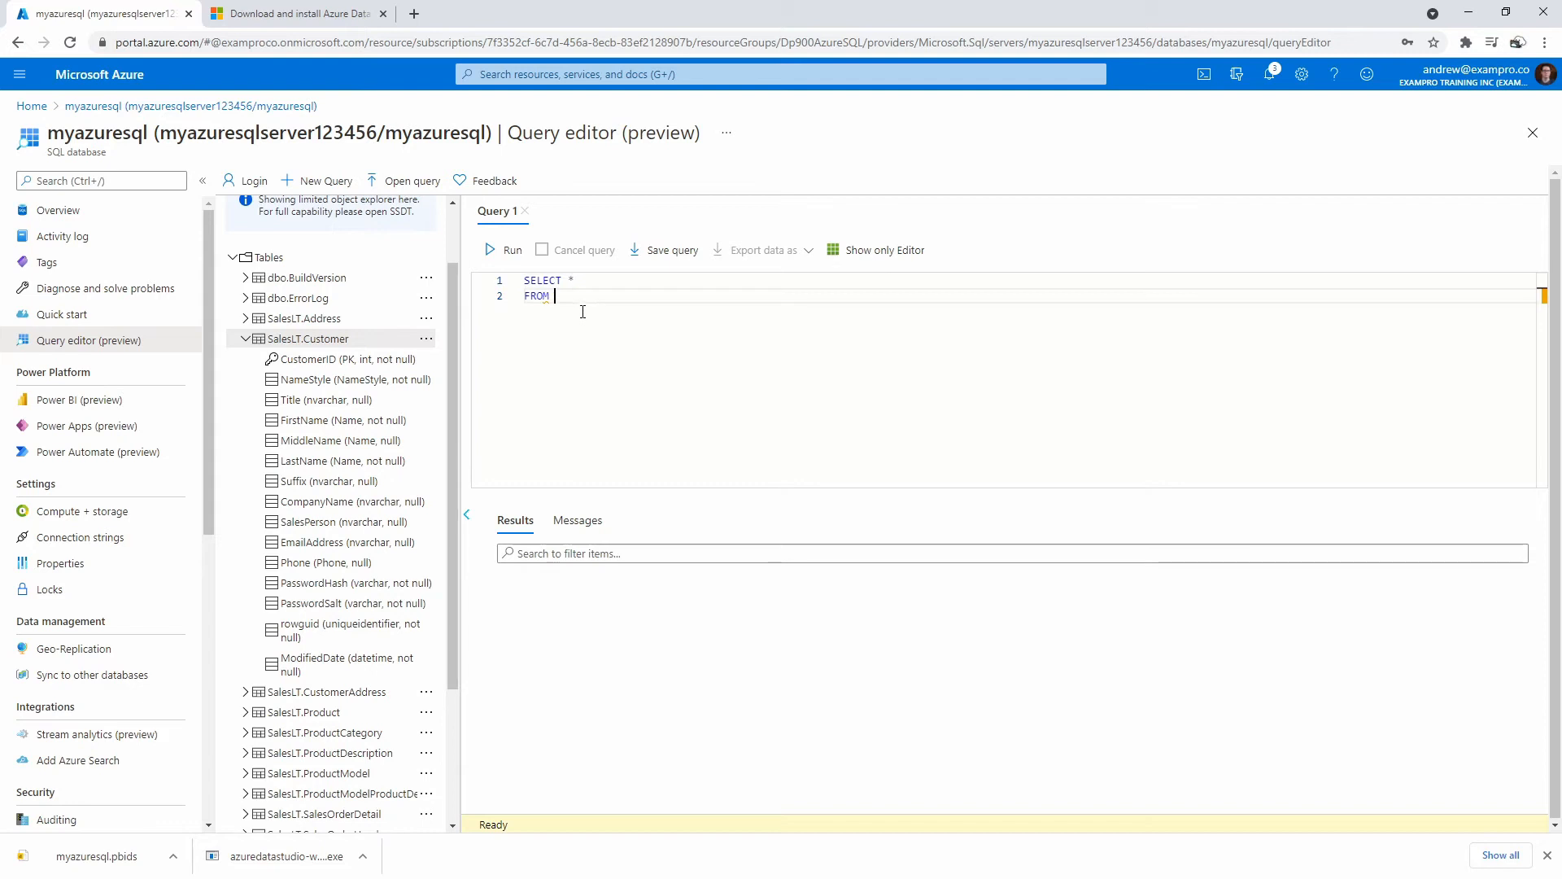
text(SalesLT)
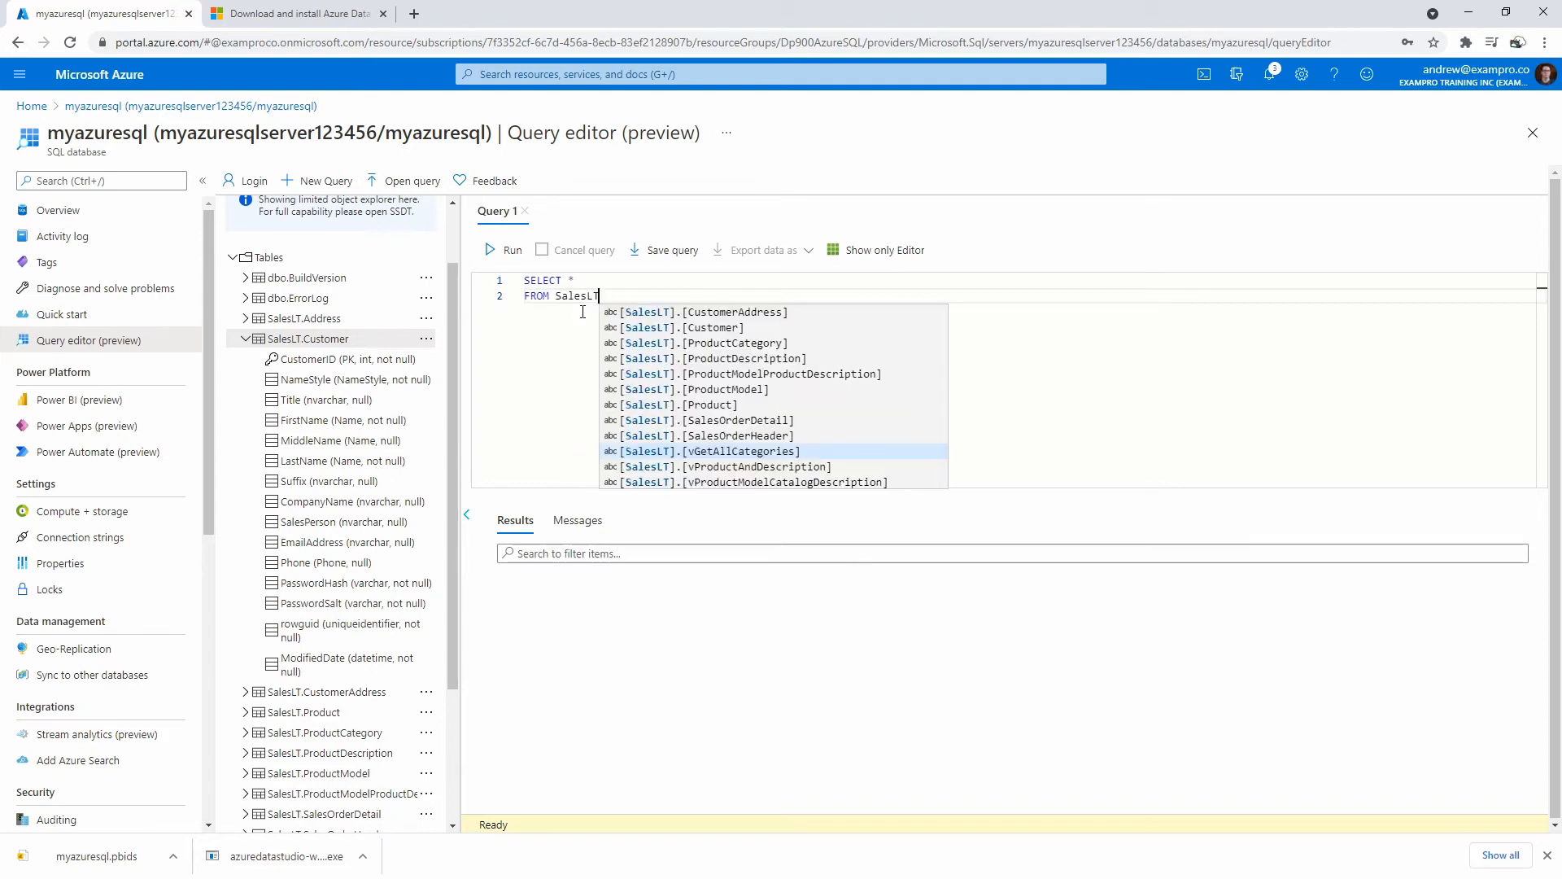
text(.CUstom)
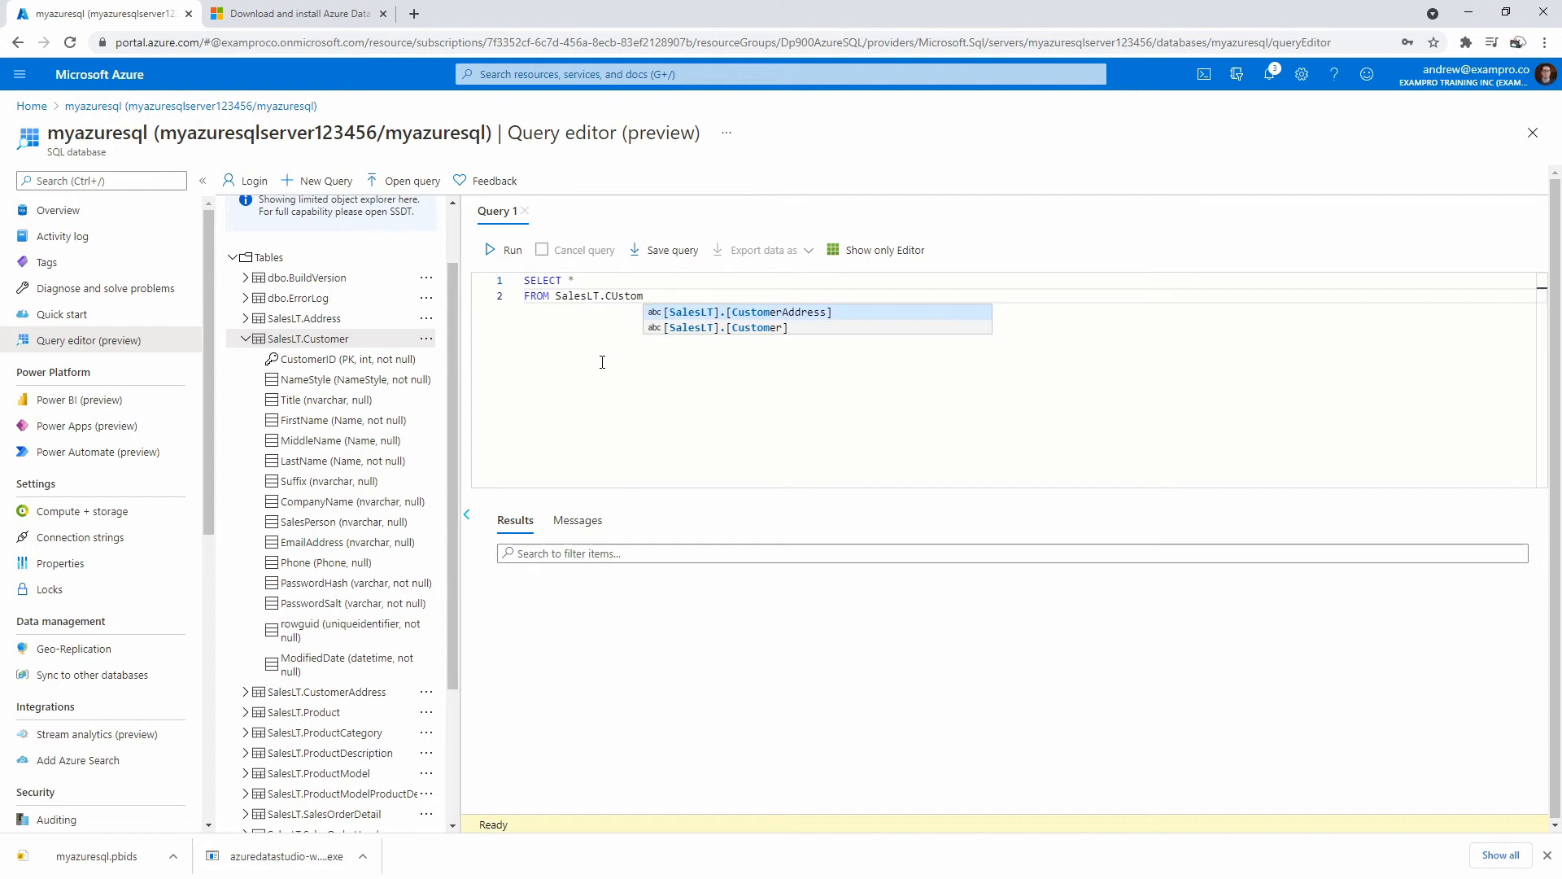
click(734, 324)
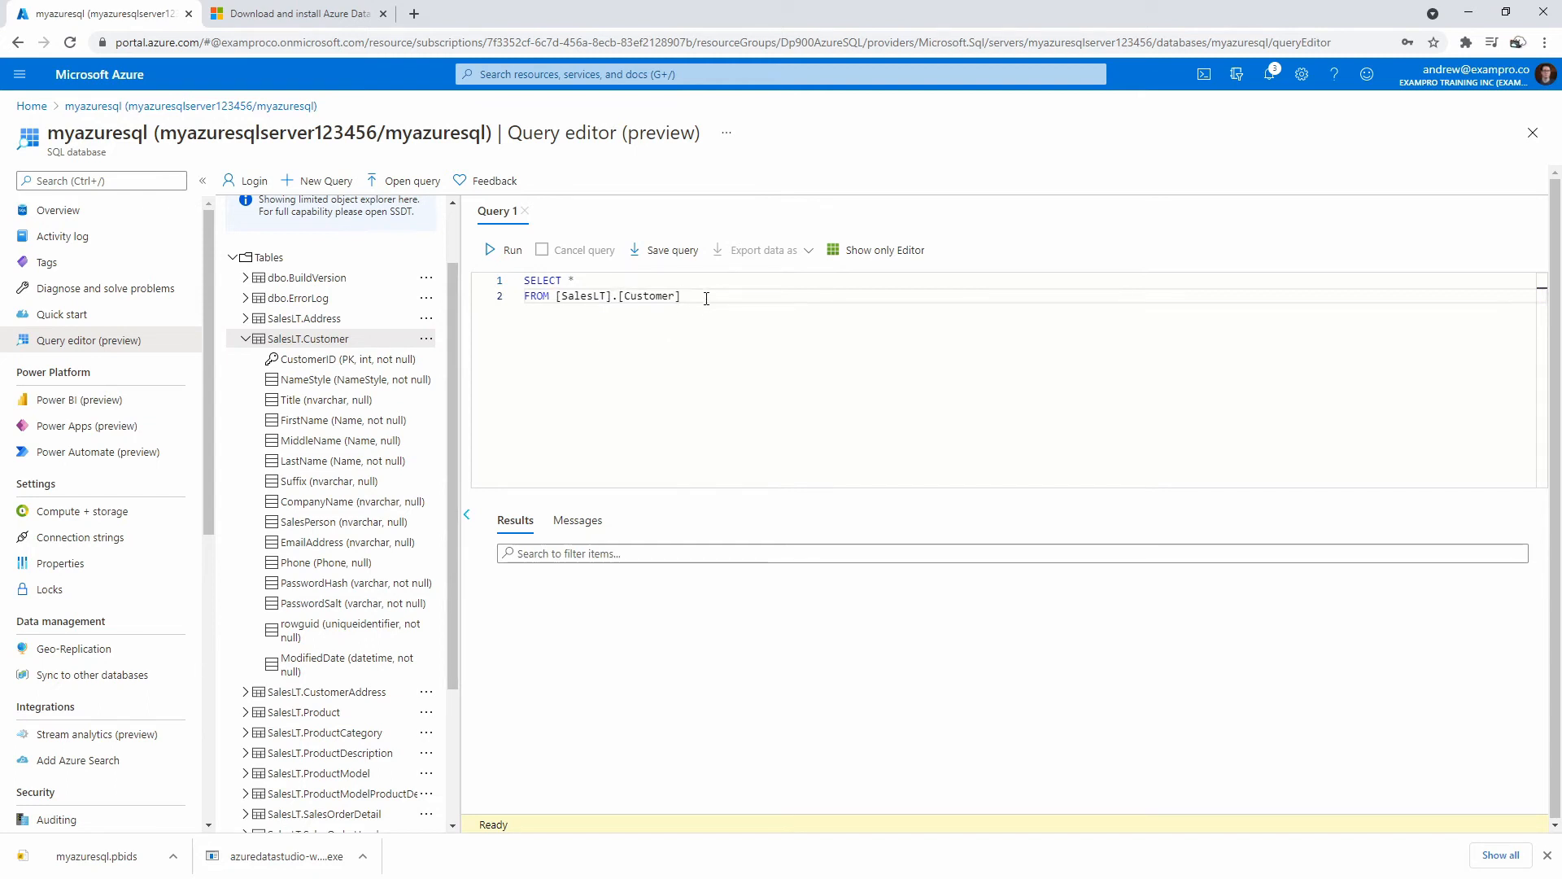
drag(694, 306, 616, 302)
click(607, 280)
text(First Name)
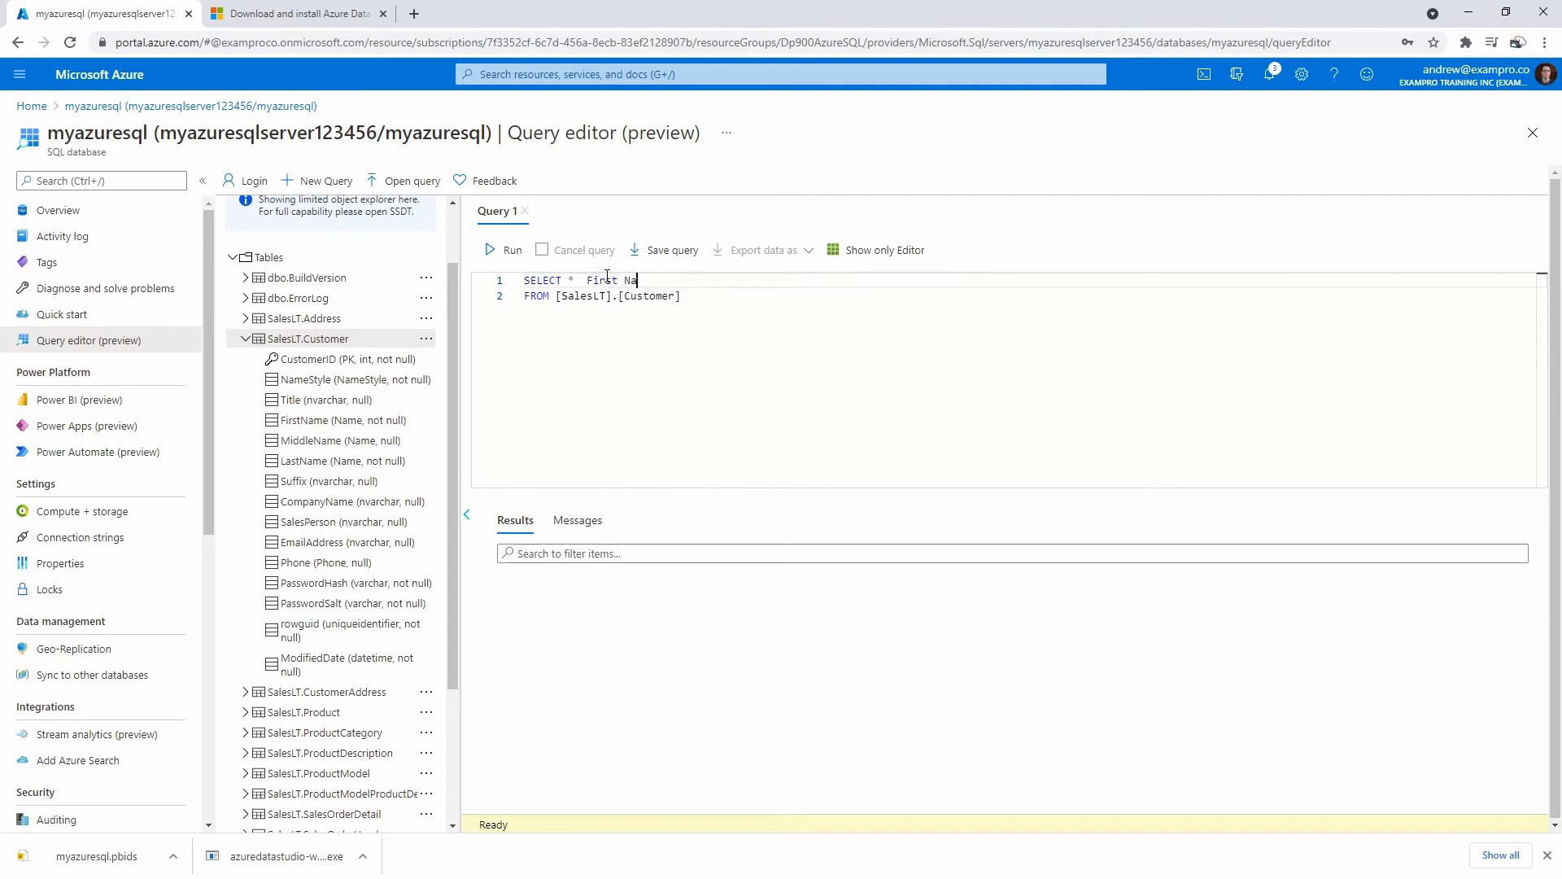
key(ctrl+Left)
key(ctrl+Left)
text([)
drag(663, 280, 593, 280)
key(BackSpace)
click(682, 297)
key(BackSpace)
click(616, 296)
key(Delete)
click(610, 296)
key(BackSpace)
click(562, 296)
key(BackSpace)
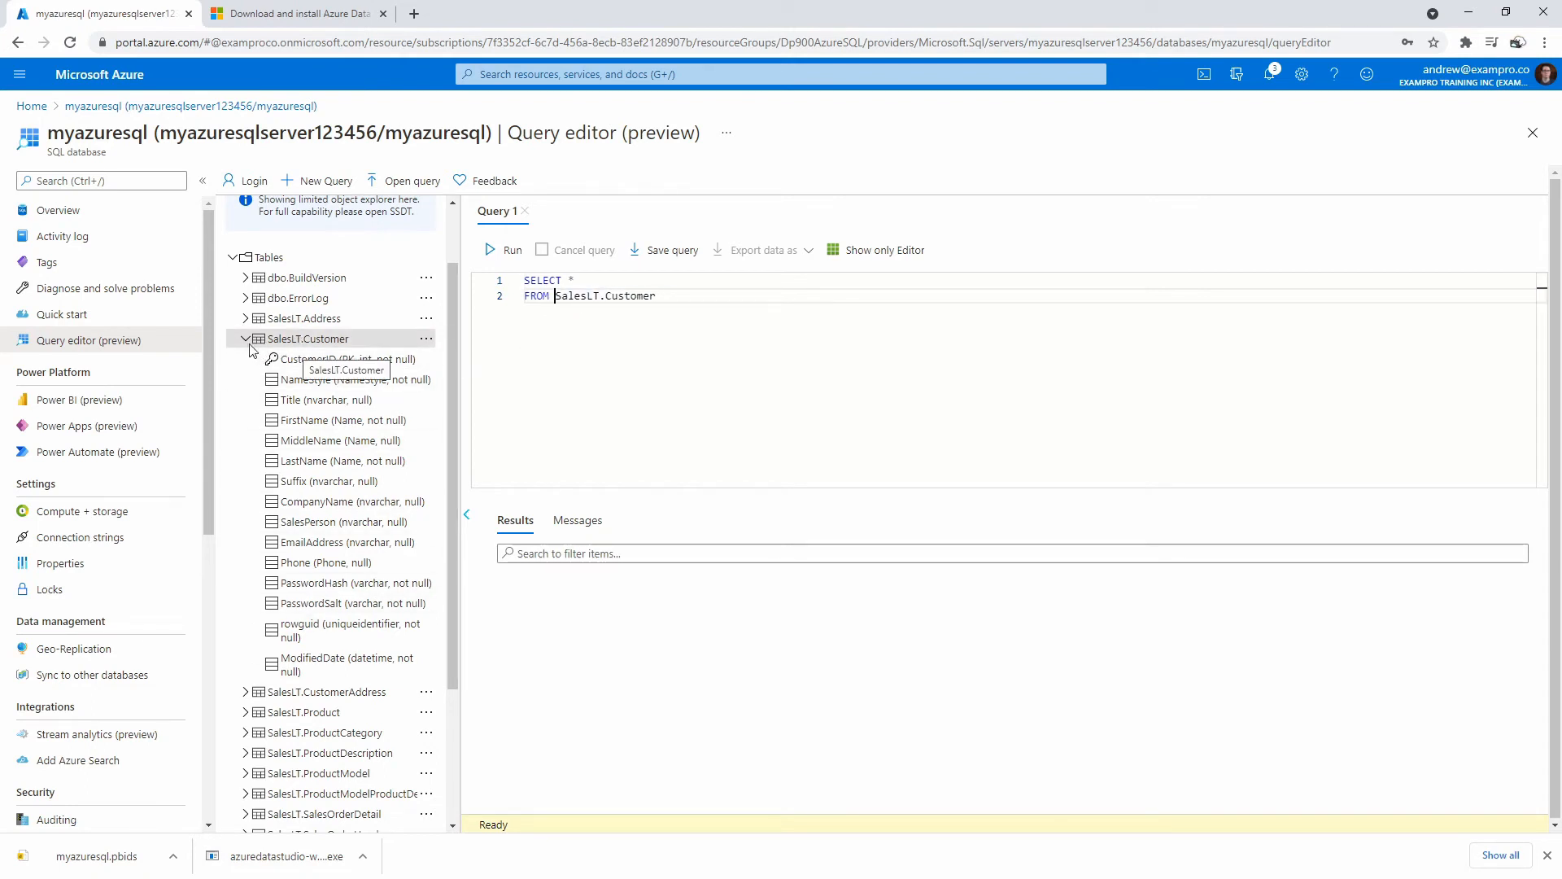
click(678, 308)
key(Return)
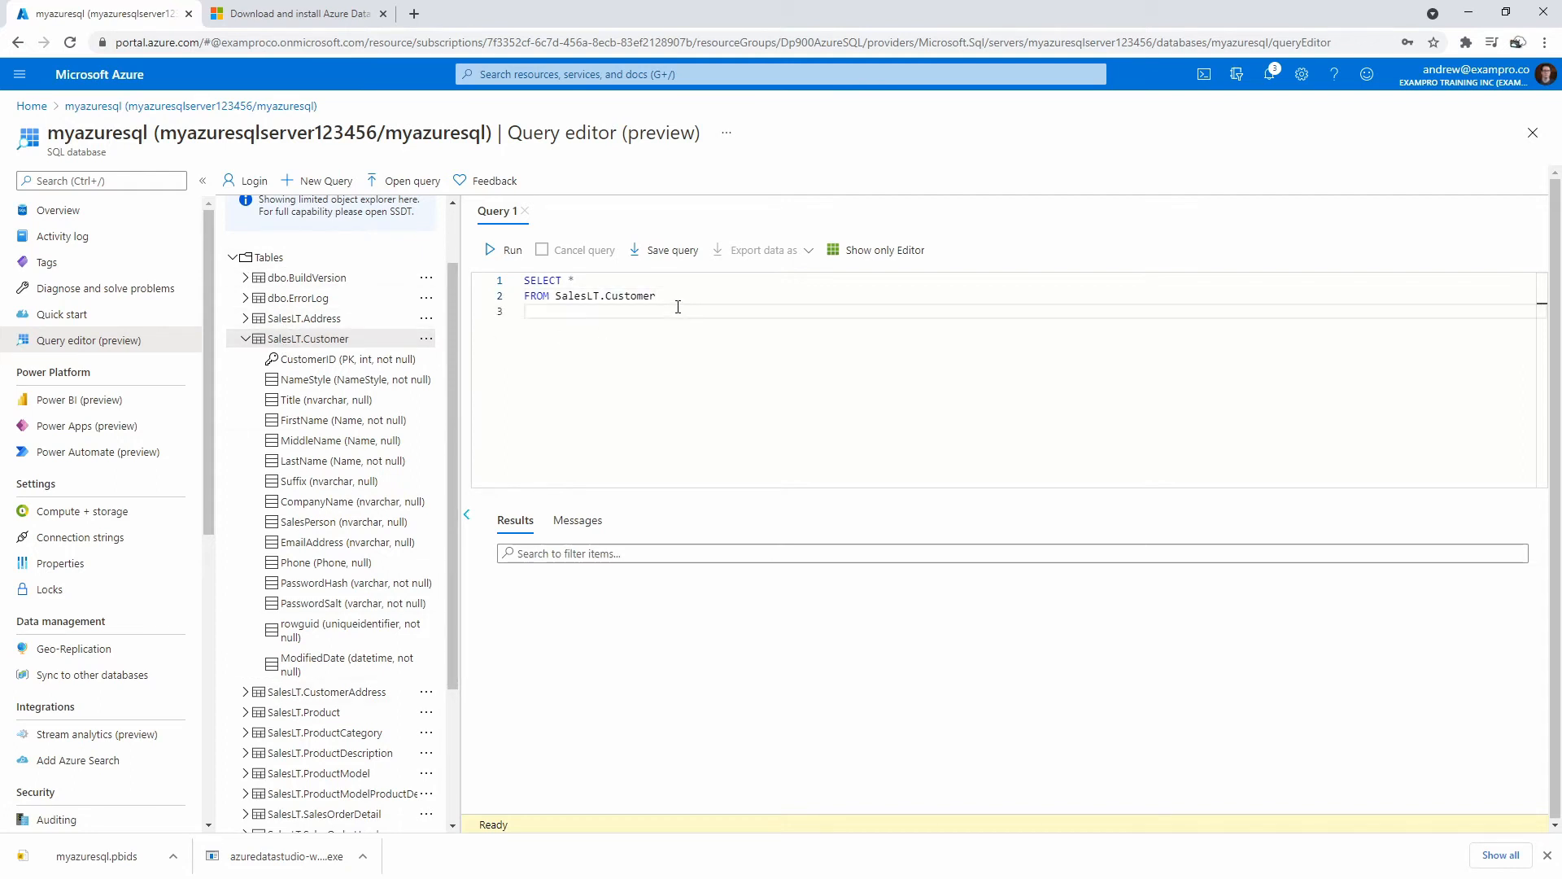
key(BackSpace)
Run the SalesLT.Customer query, then collapse Customer and show the SalesLT.Product columns.
click(506, 250)
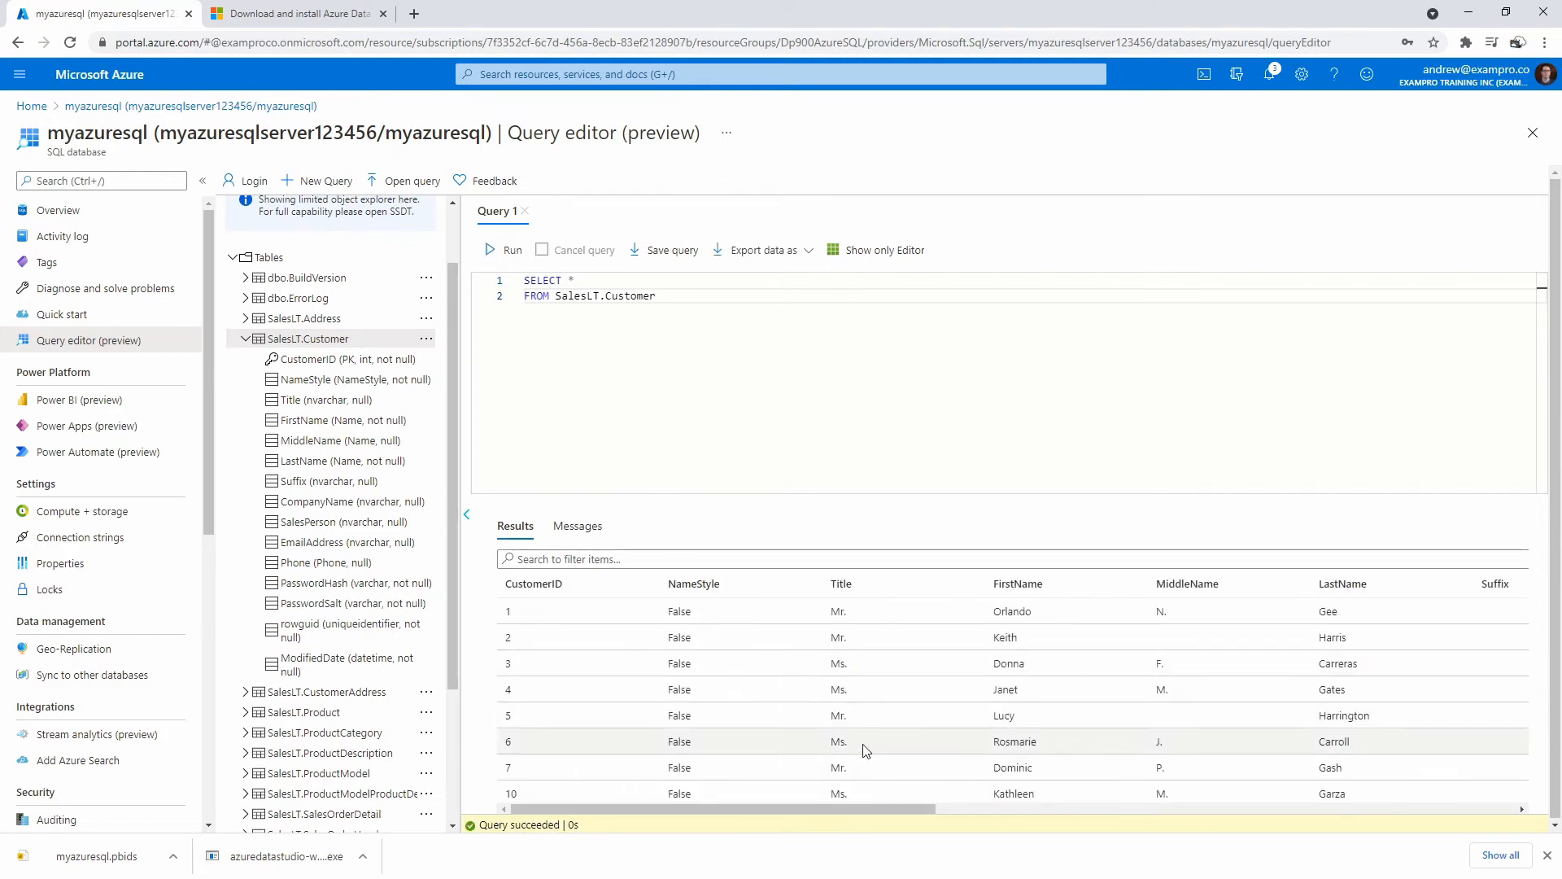
drag(853, 804, 915, 778)
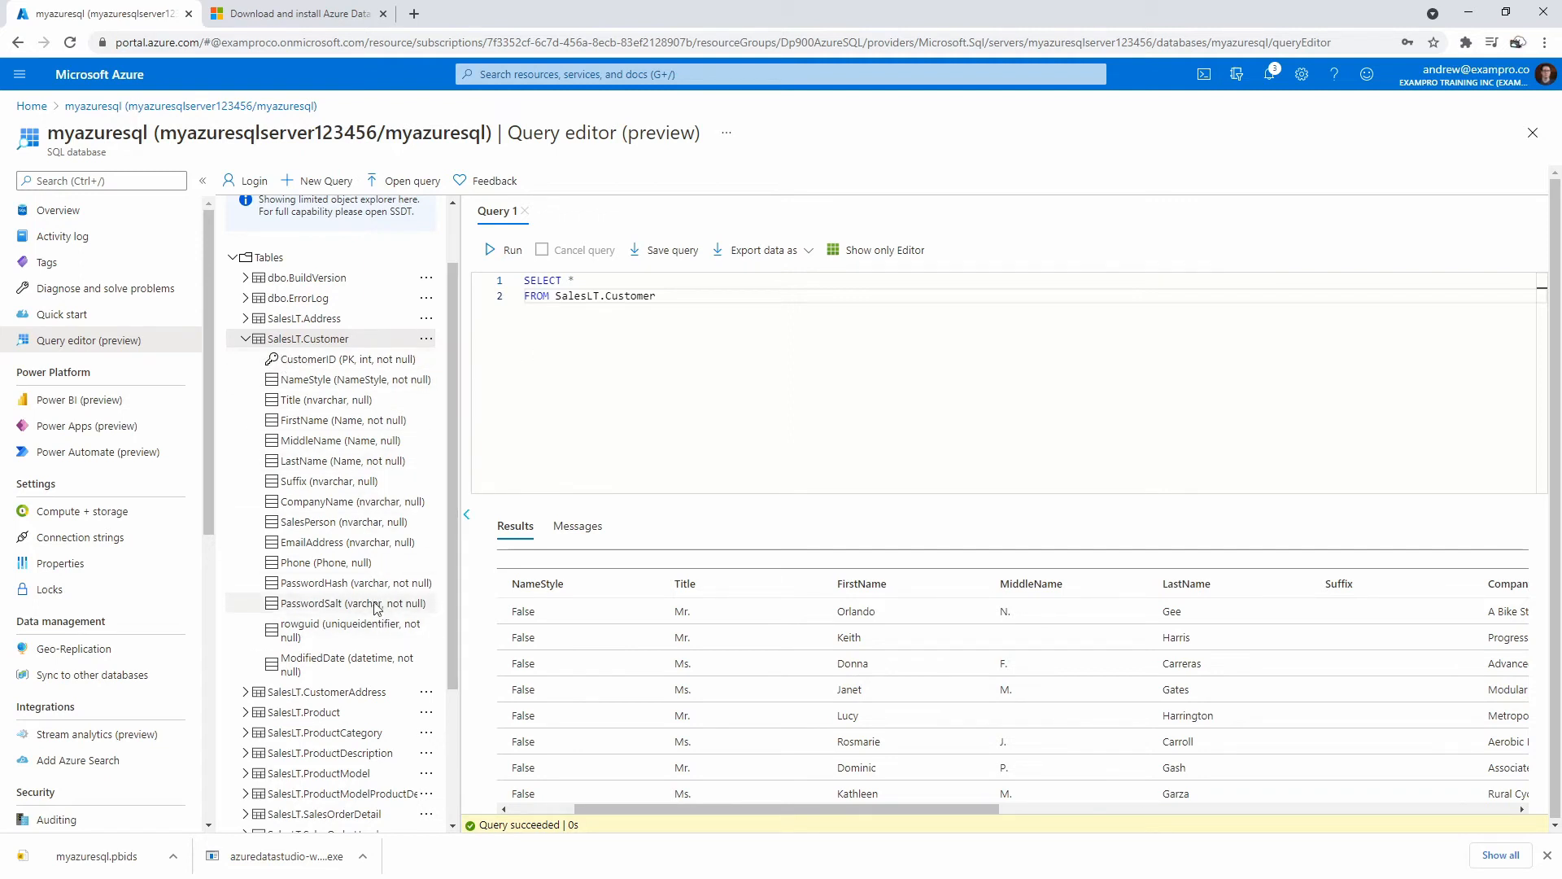
click(245, 339)
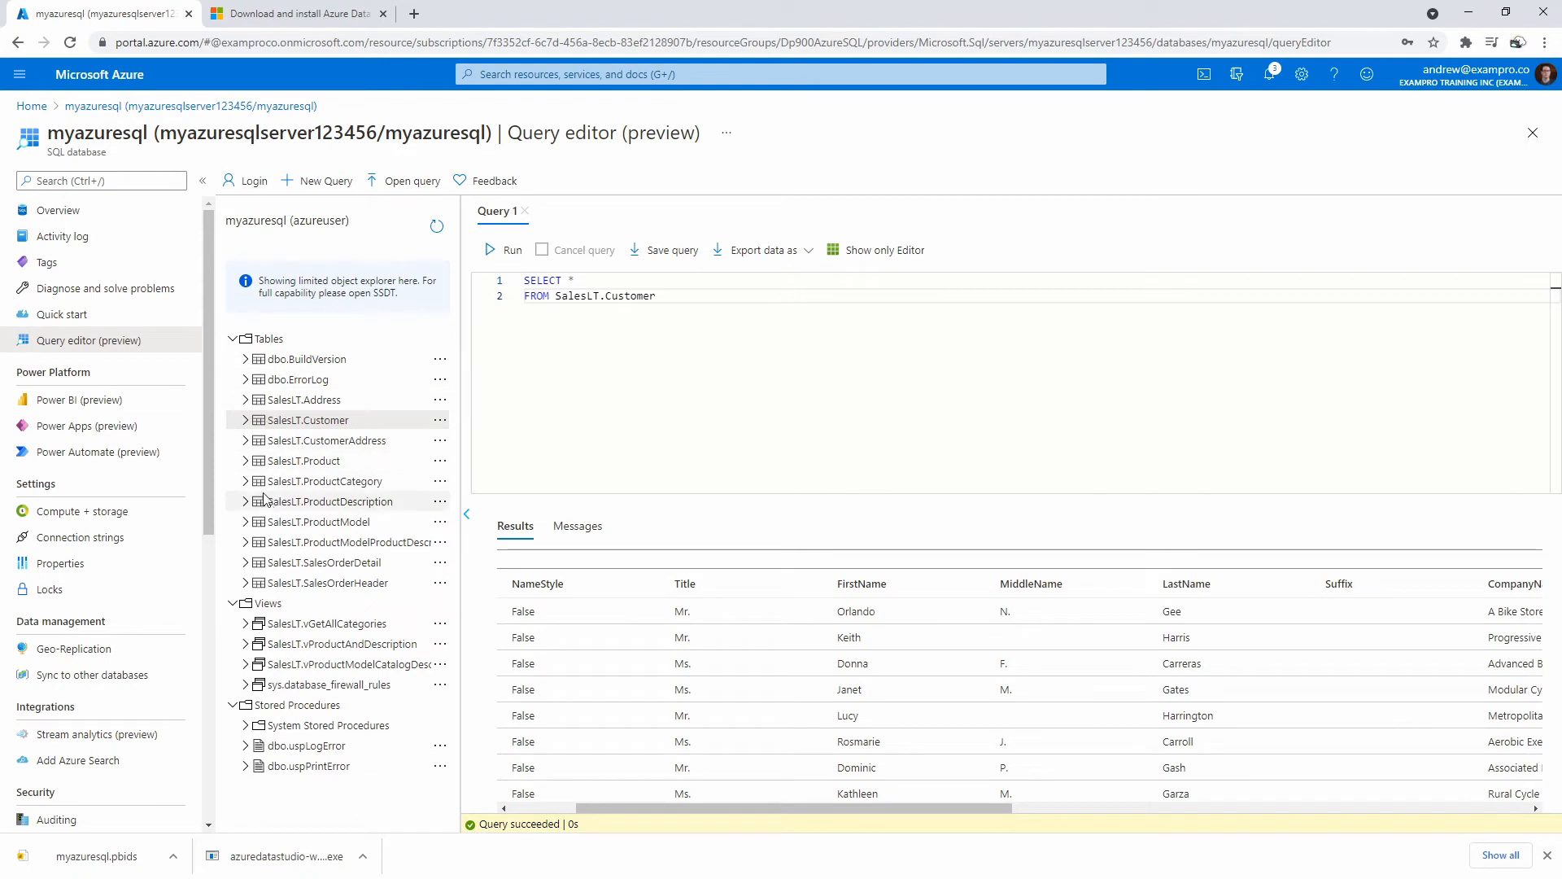
click(245, 460)
scroll(248, 456, down, 2)
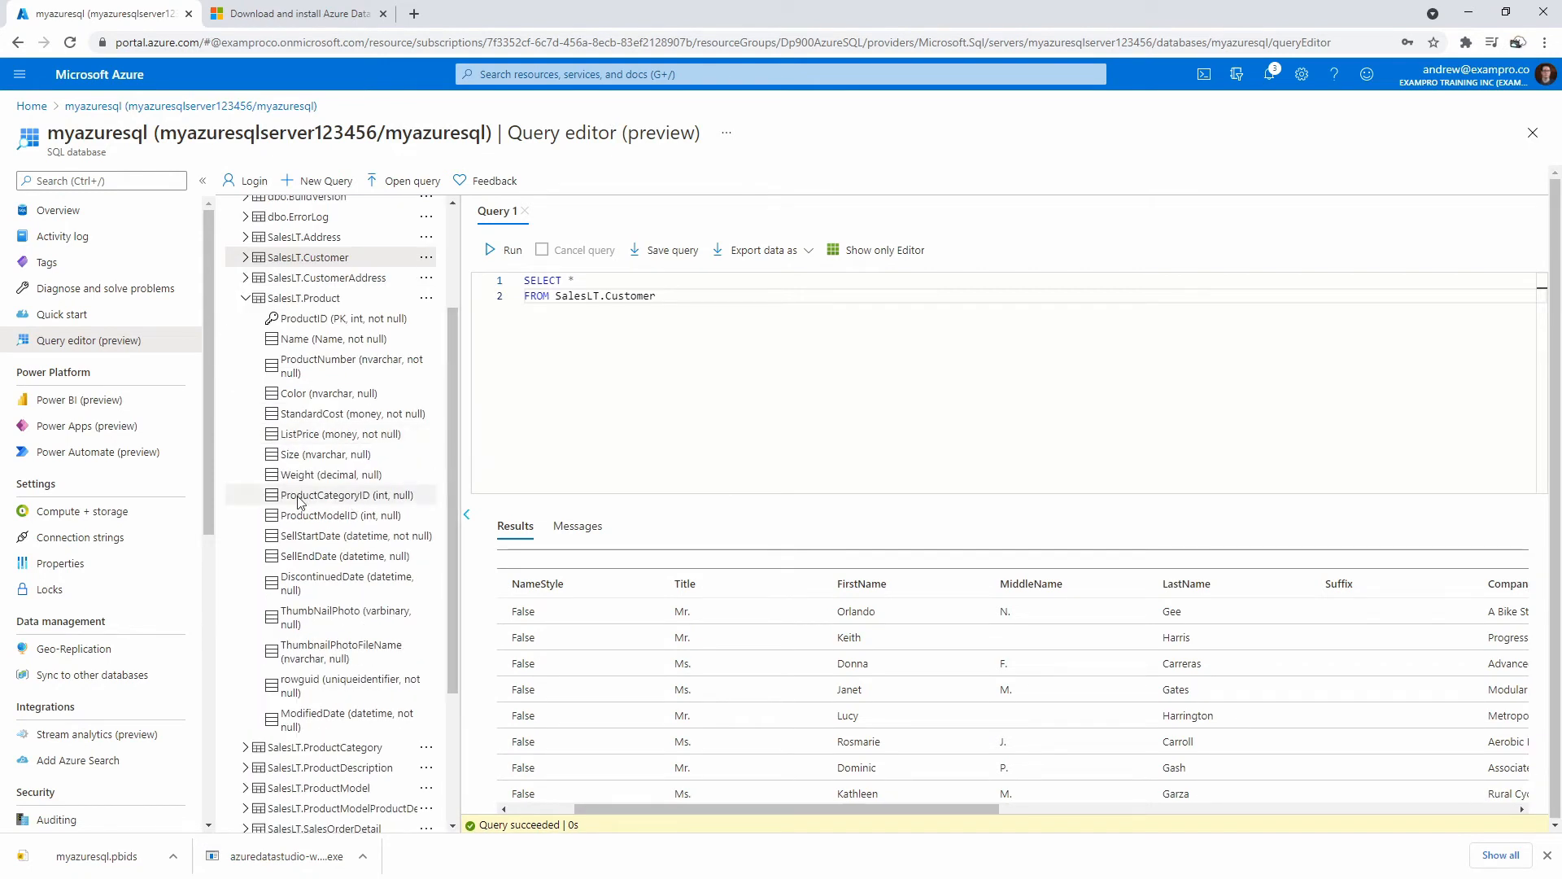
click(537, 370)
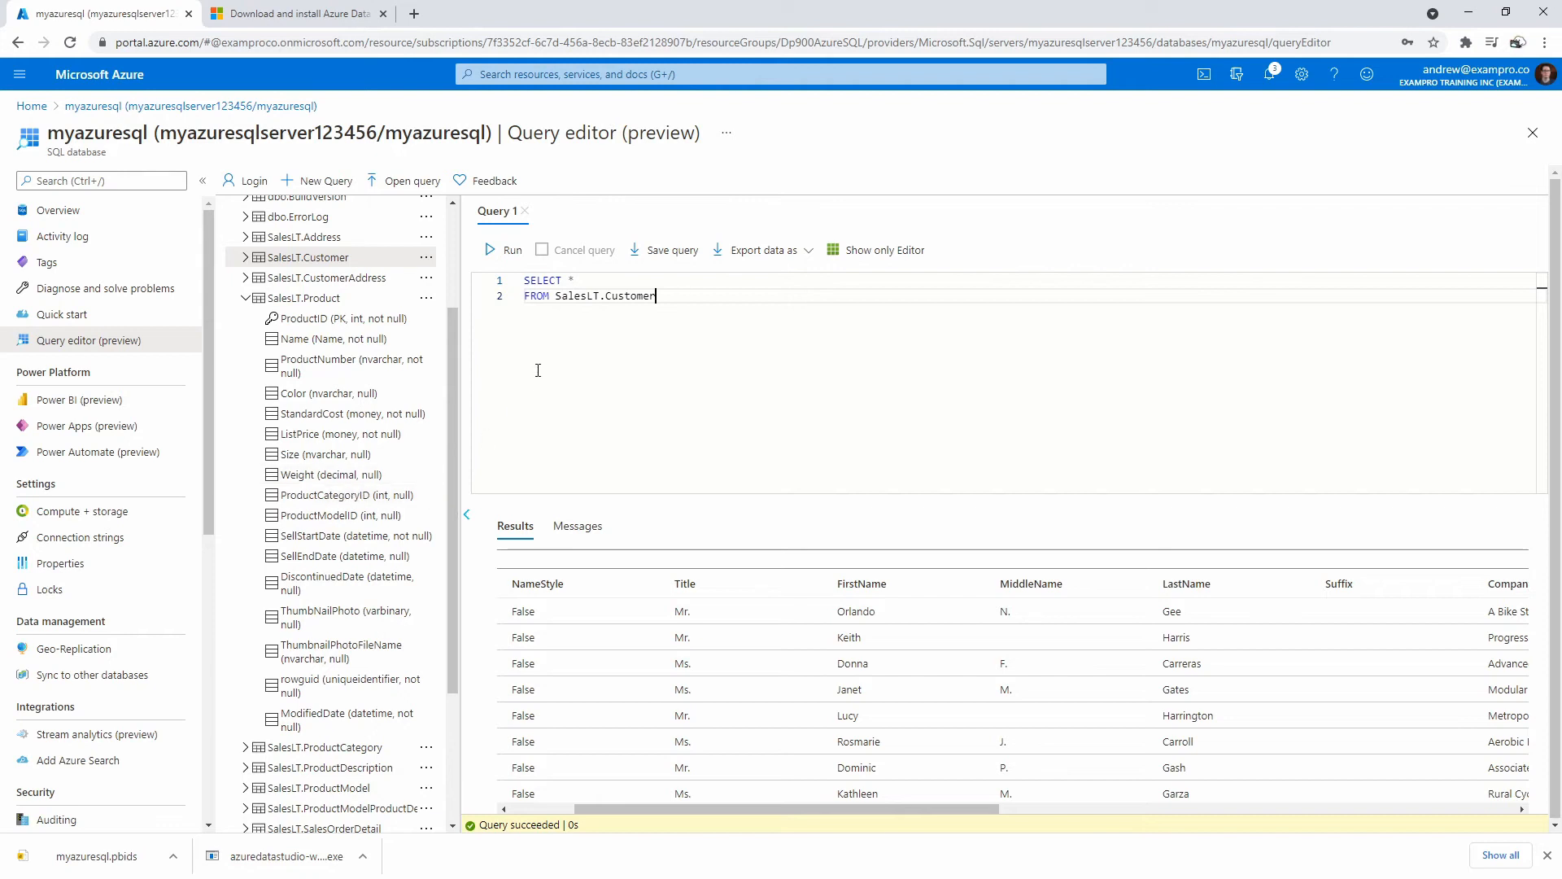
Change the FROM table from SalesLT.Customer to SalesLT.Product.
double_click(568, 297)
text(Sales)
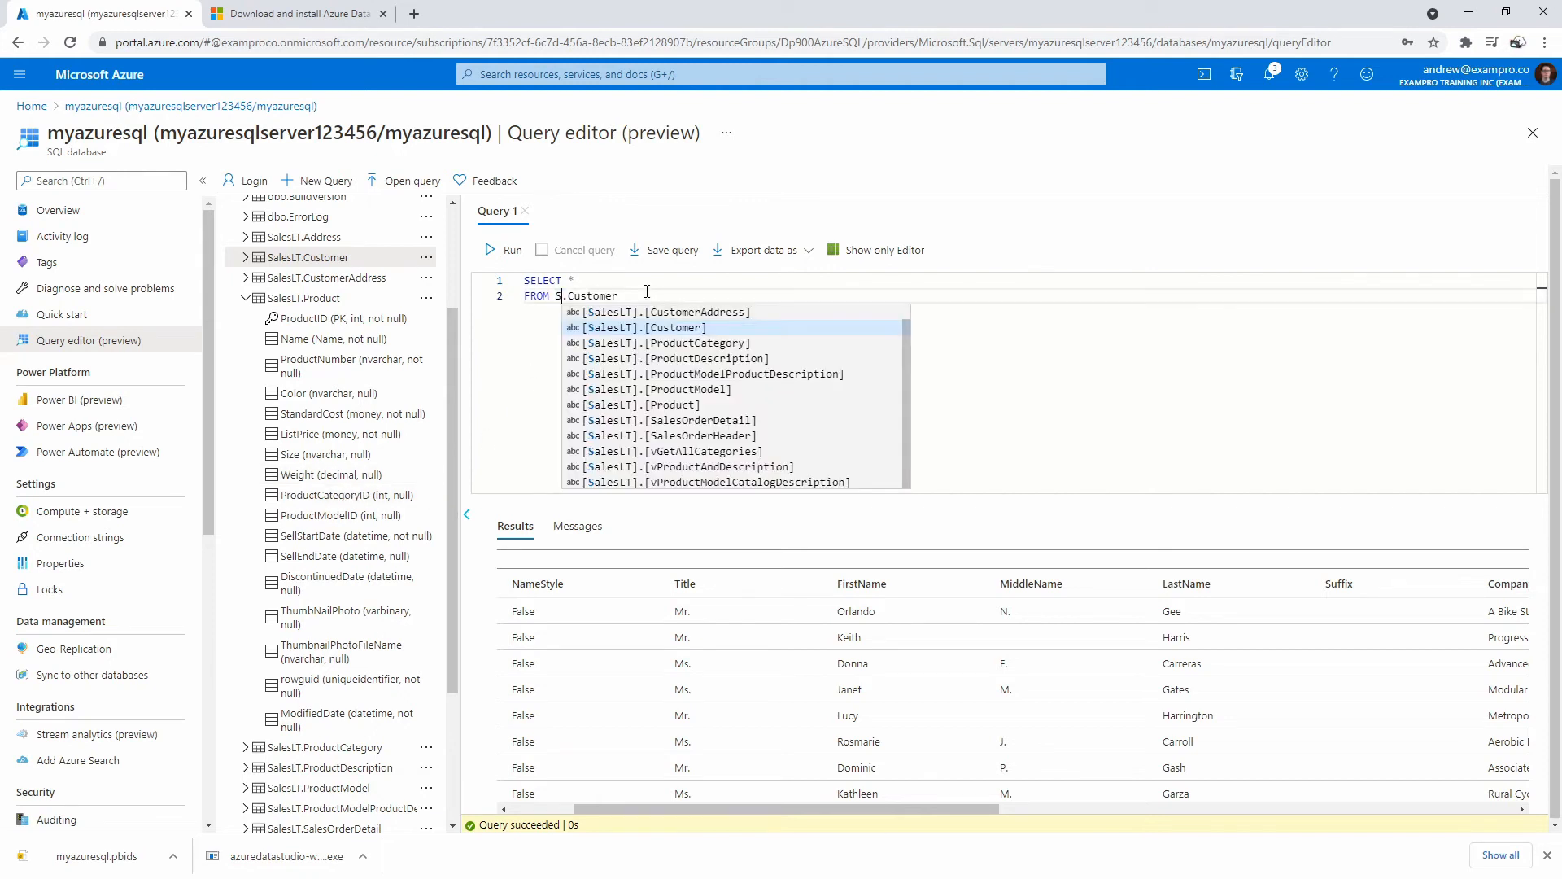
text(LT)
drag(605, 295, 645, 296)
text(Product)
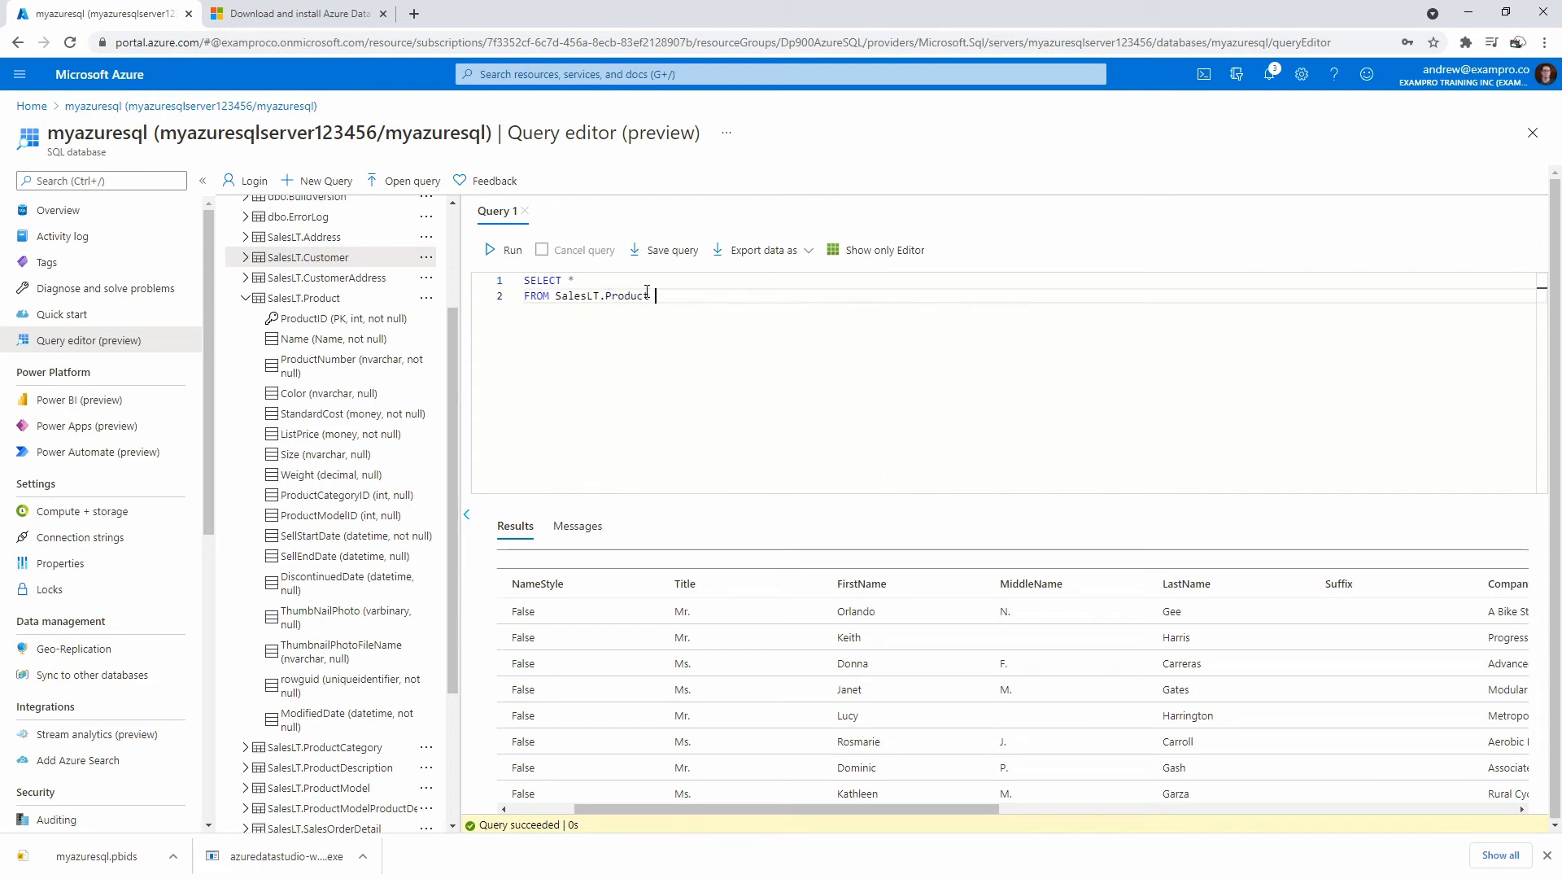
key(Return)
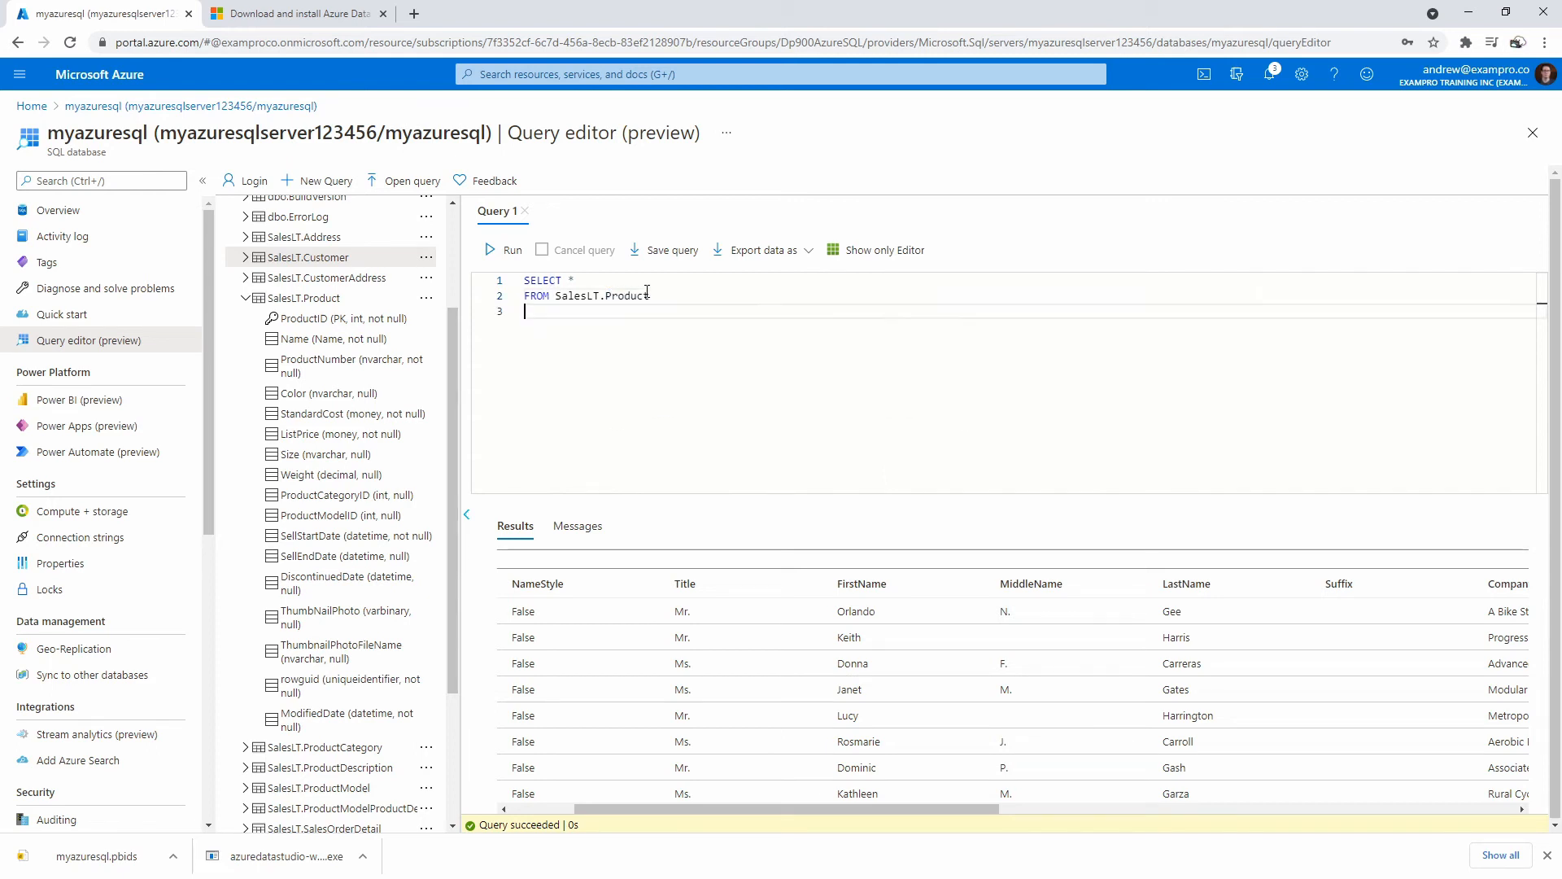
Add LEFT JOIN SalesLT.ProductCategory ON SalesLT.Product.ProductCategoryId = SalesLT.ProductCategory.Id.
text(WHER)
text(LEFT JOIN)
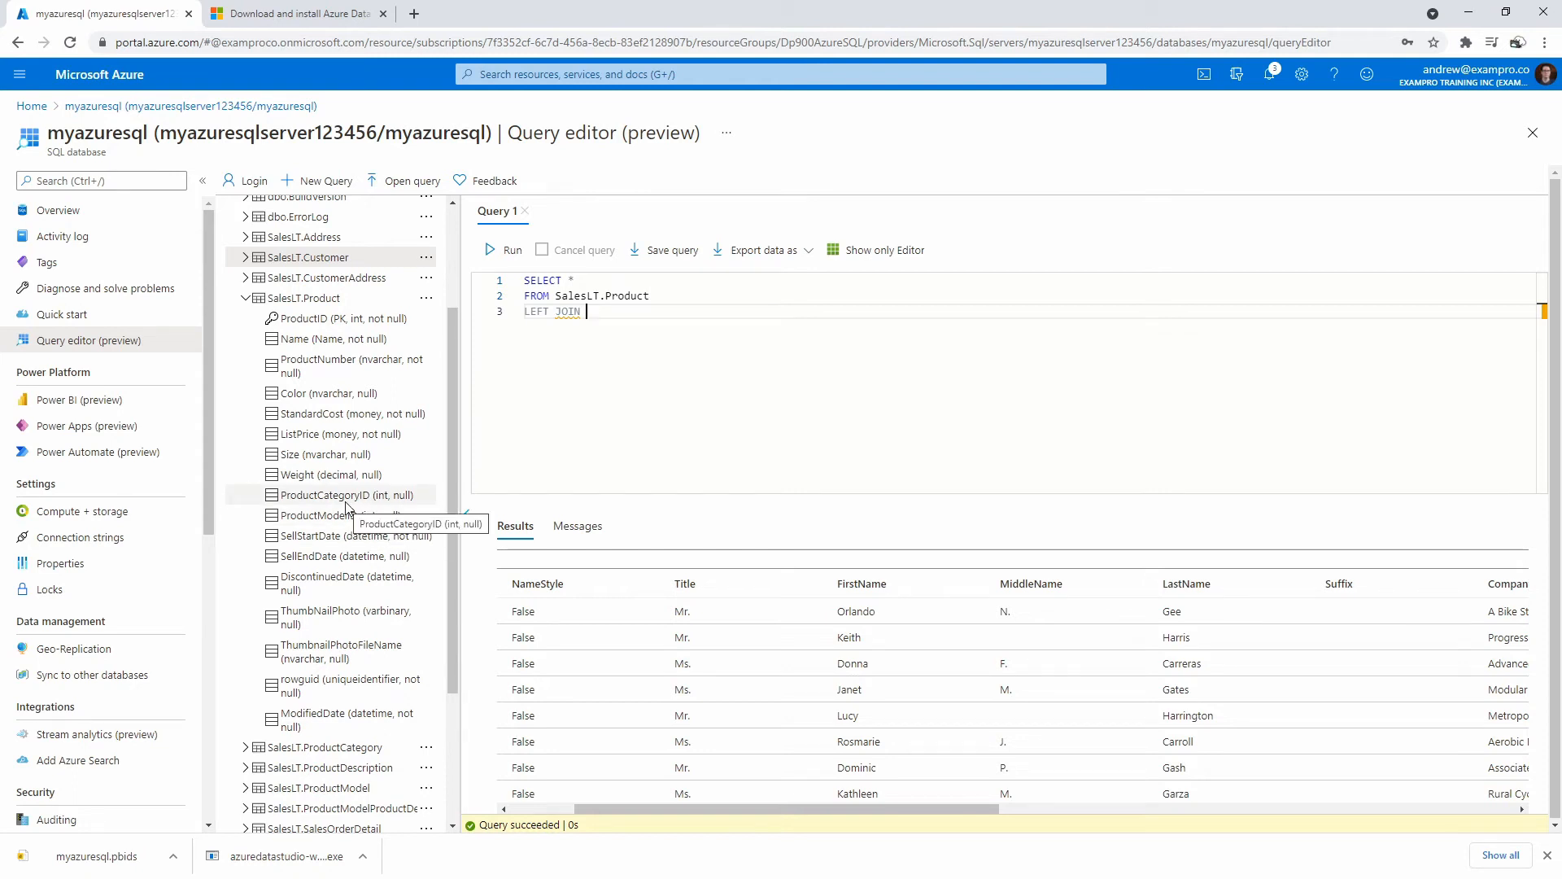
text(S)
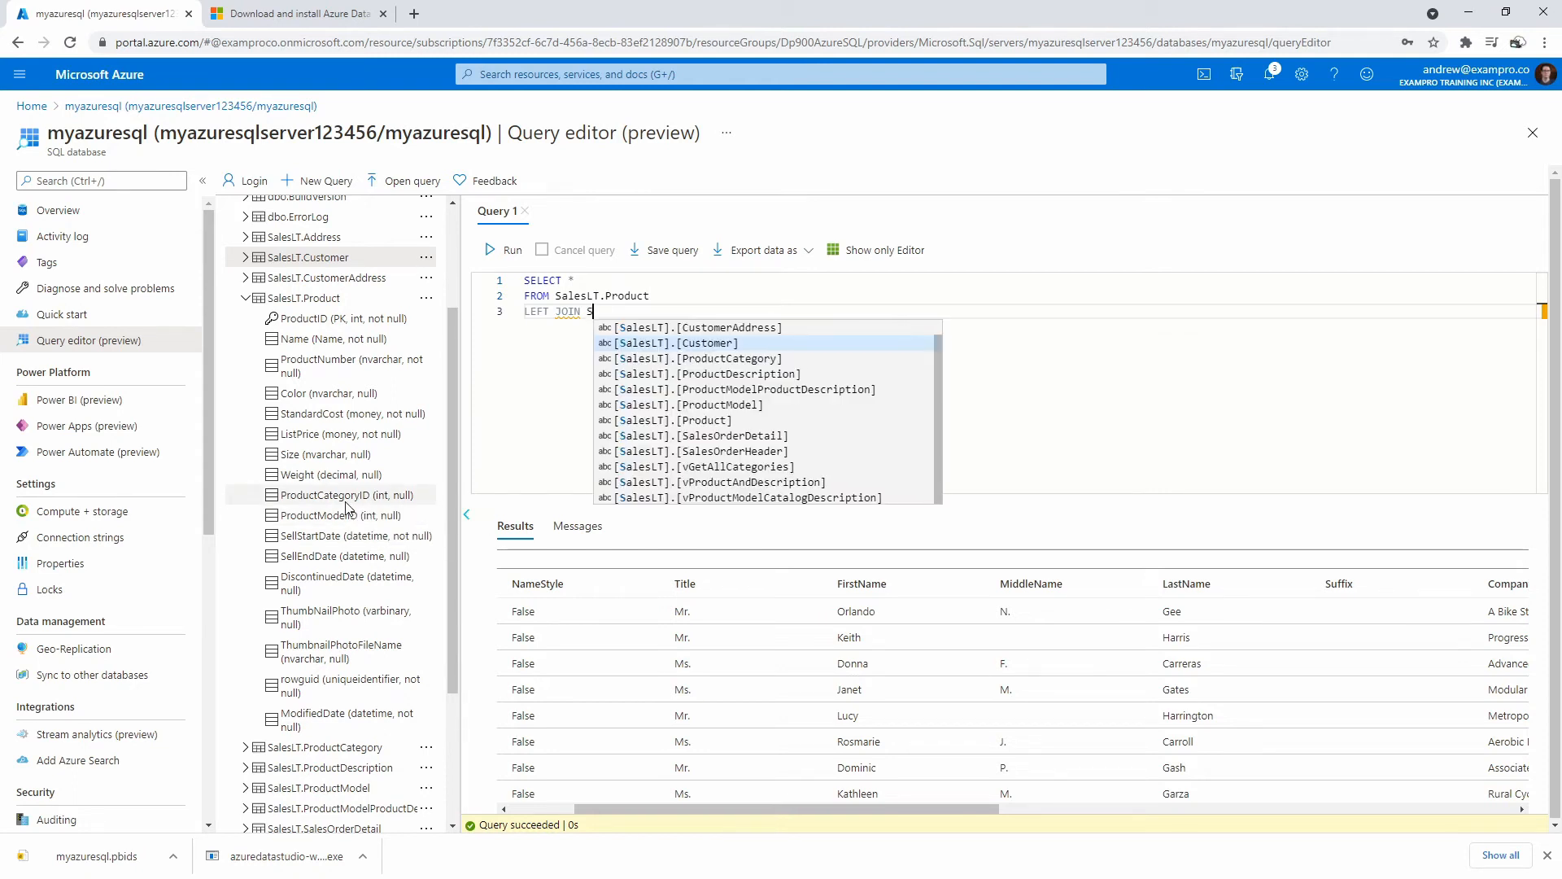
text(alesLT.Pr)
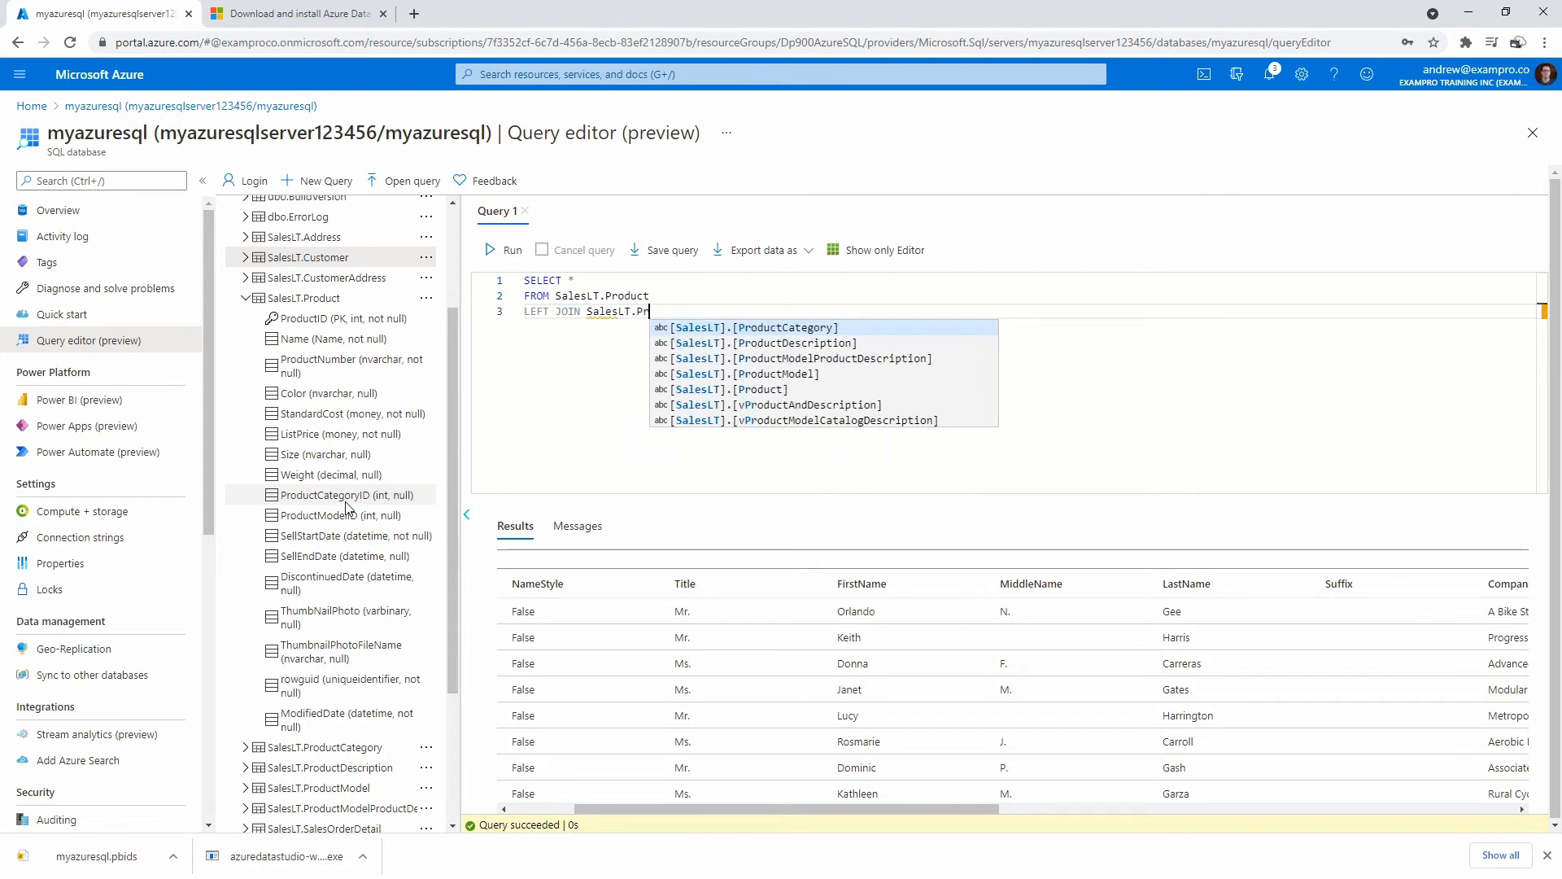
text(oductC)
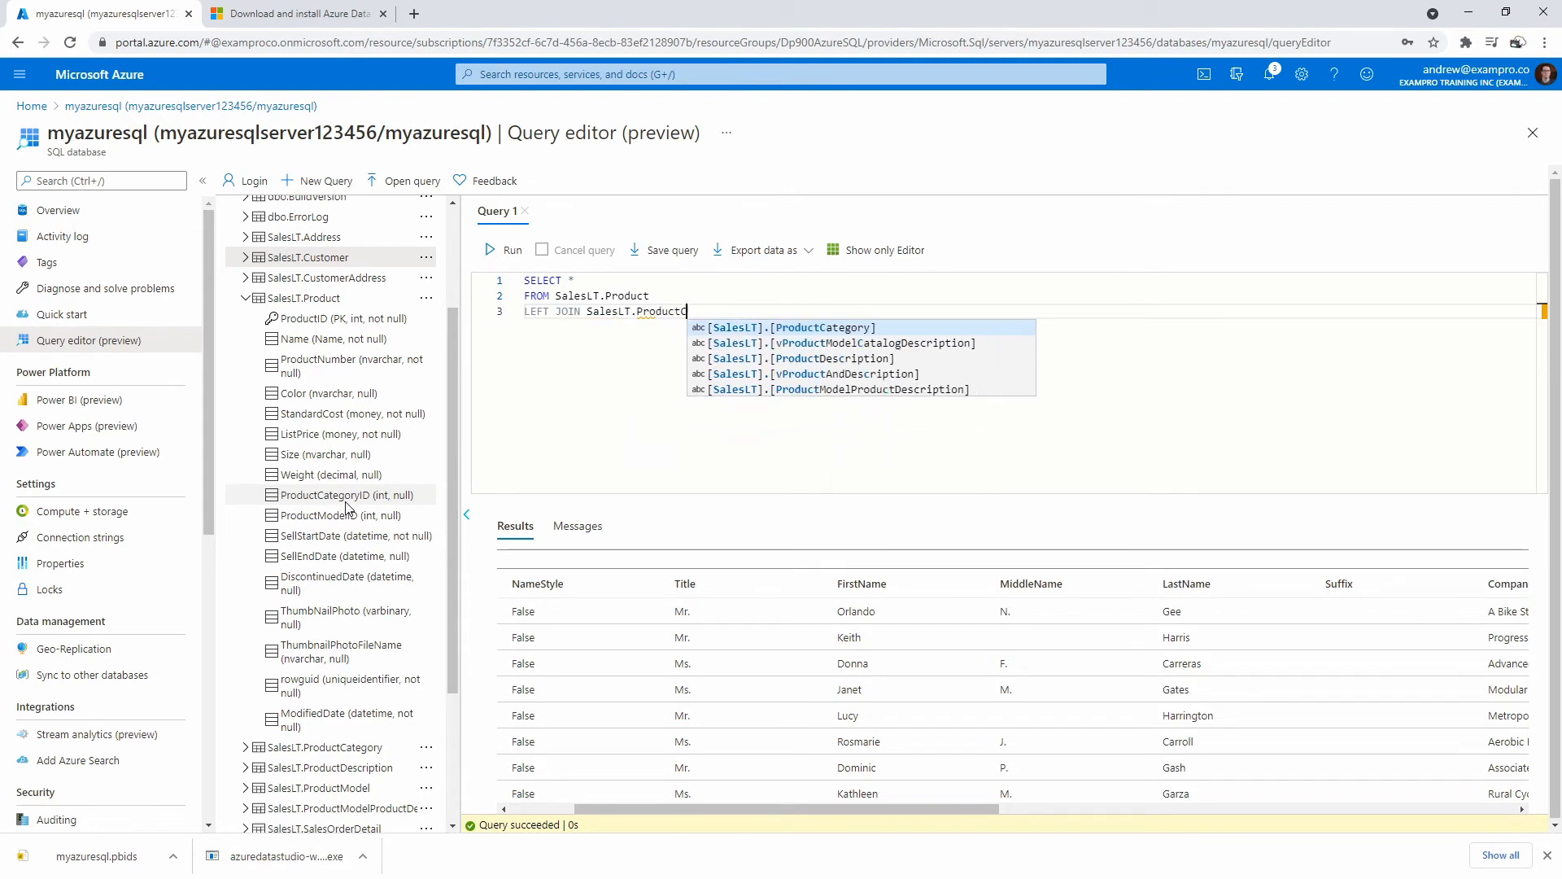
text(ategory ON)
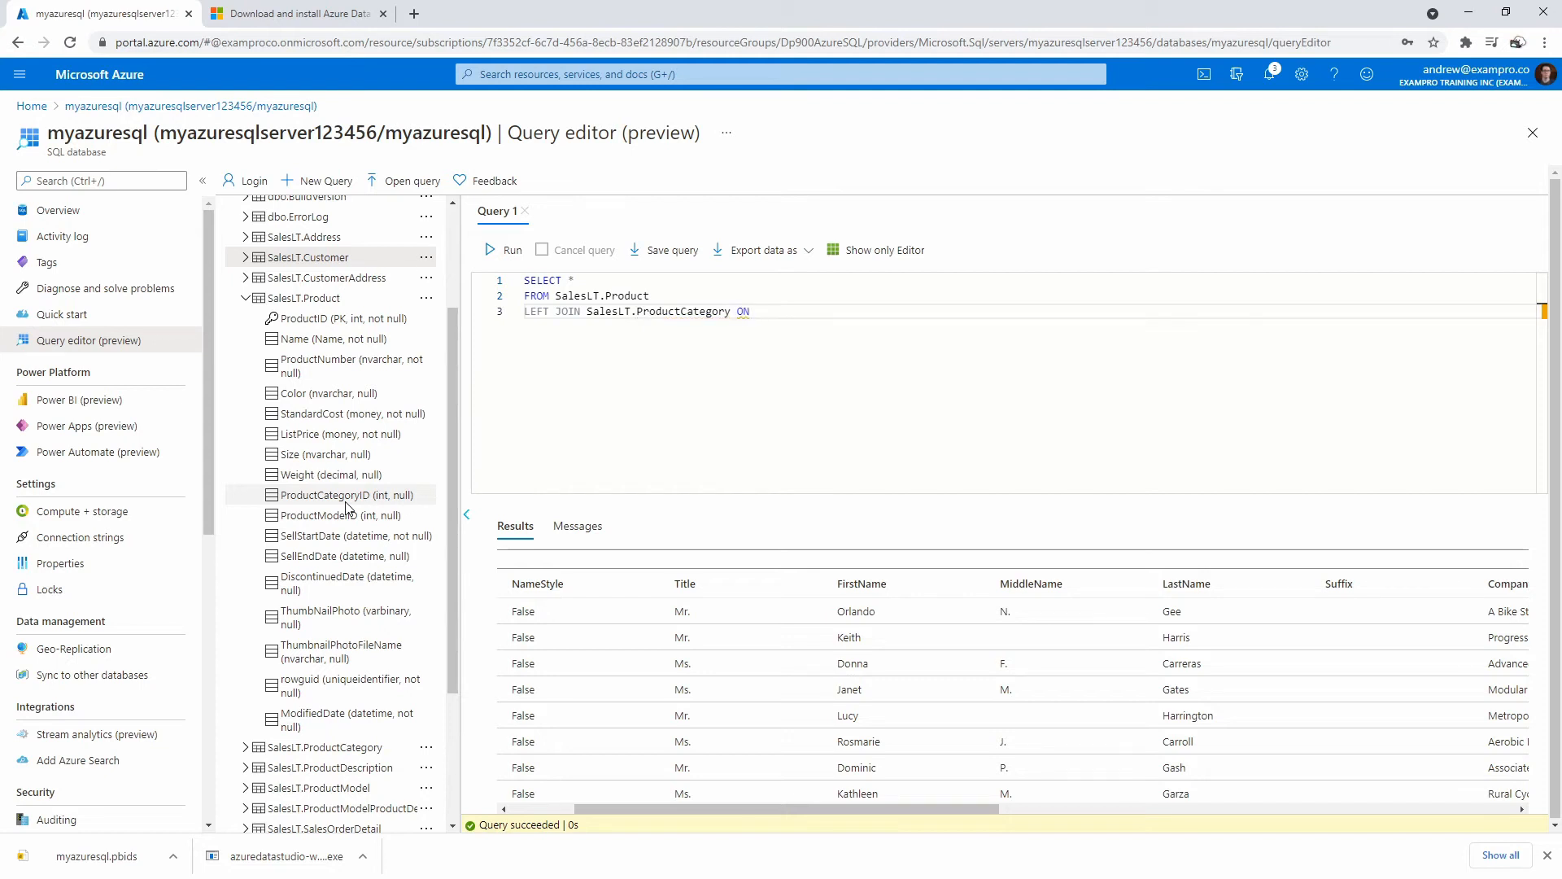
text( SalesLT.)
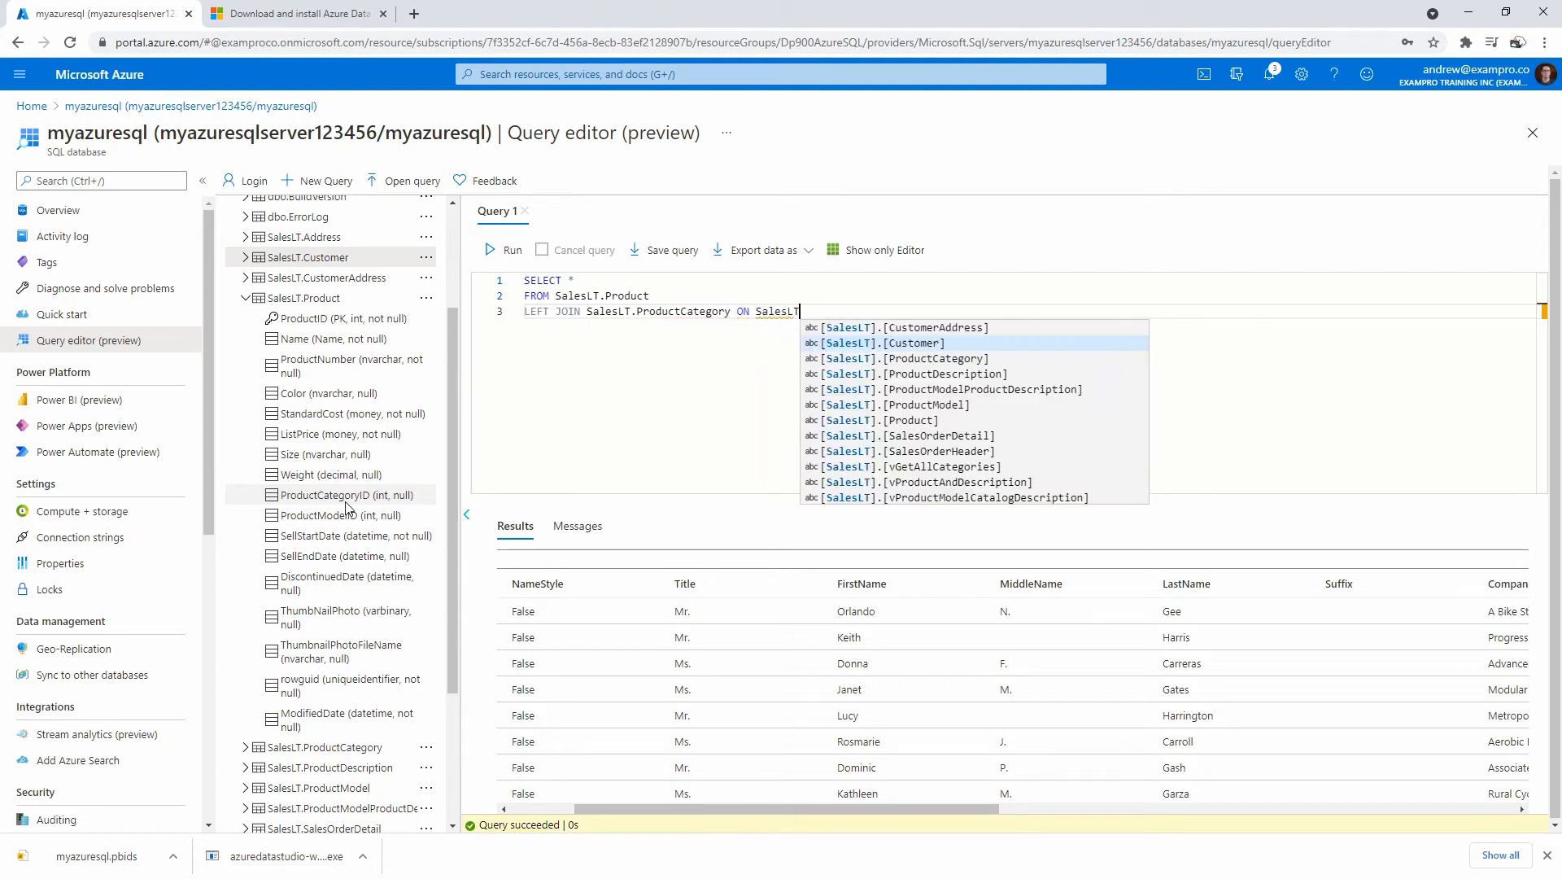
text(Product.)
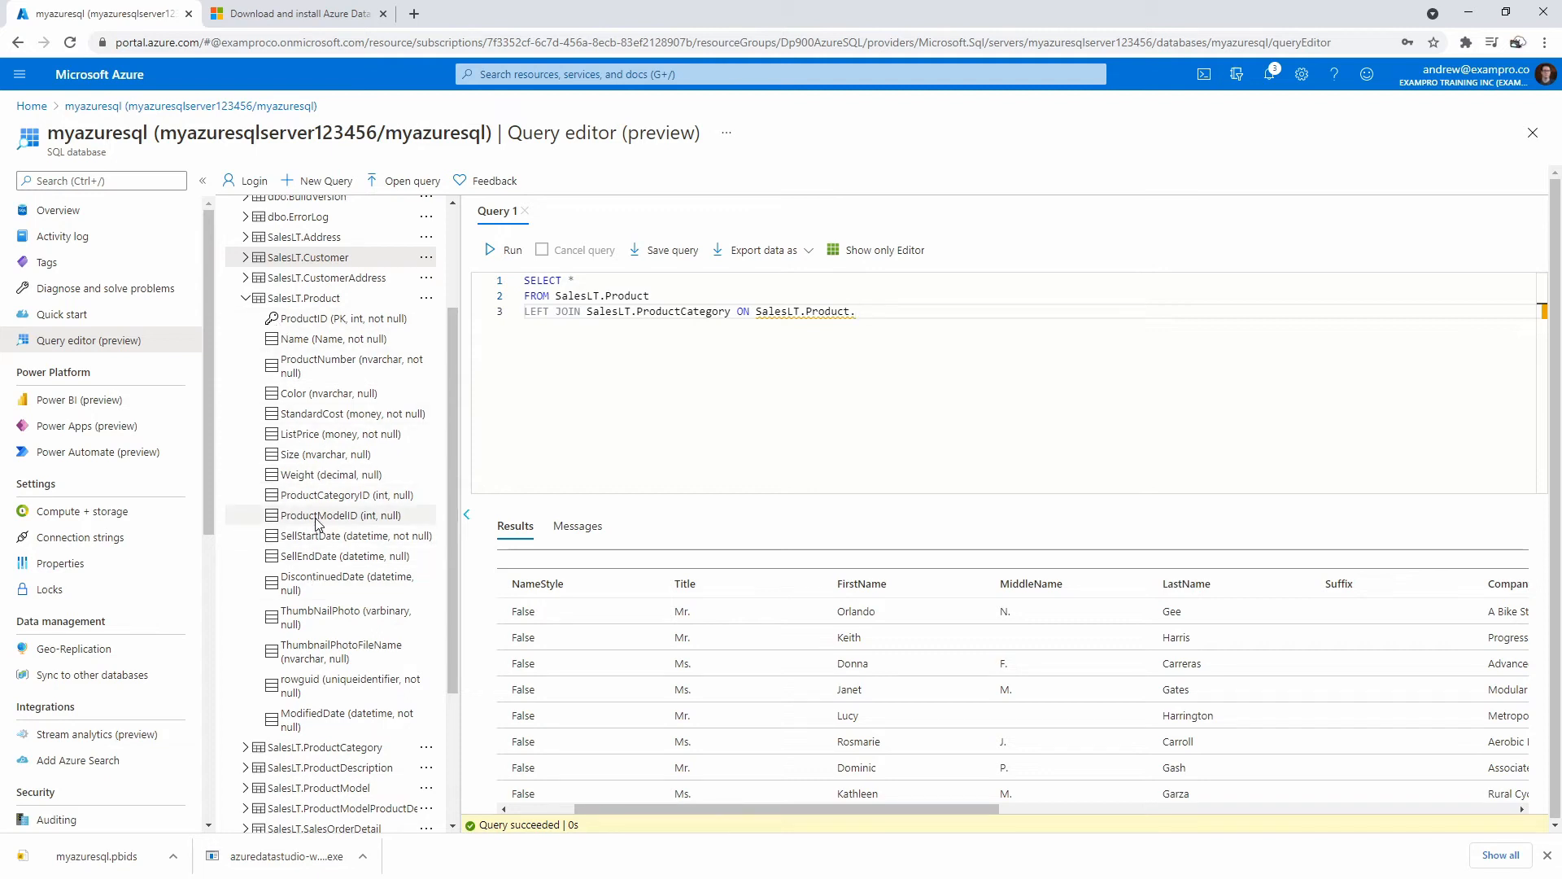
text(ProductCatego)
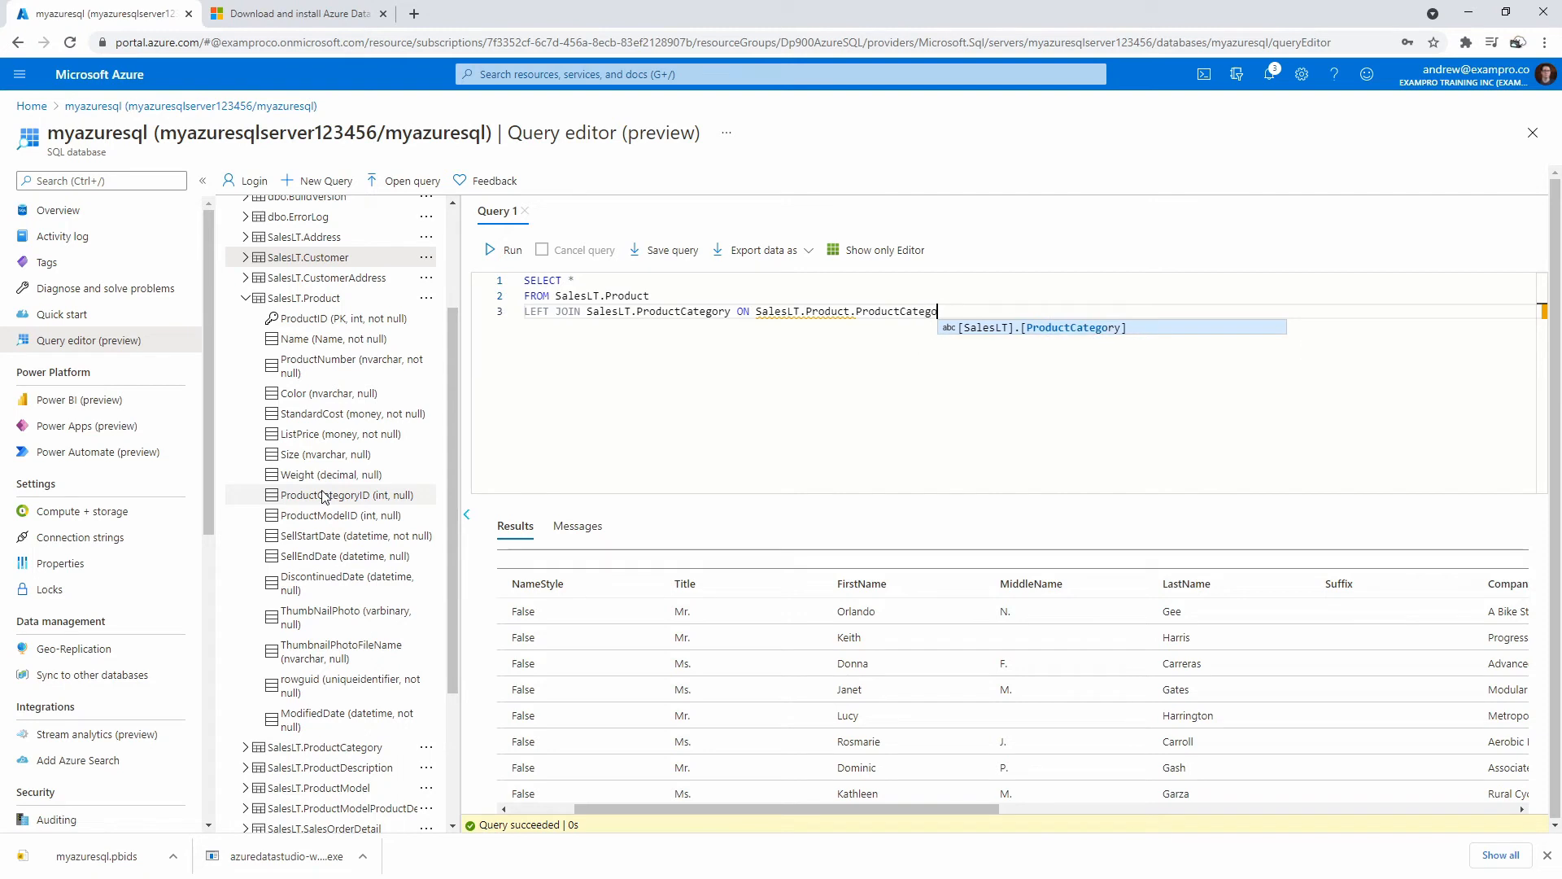
text(ryId = SalesLt.)
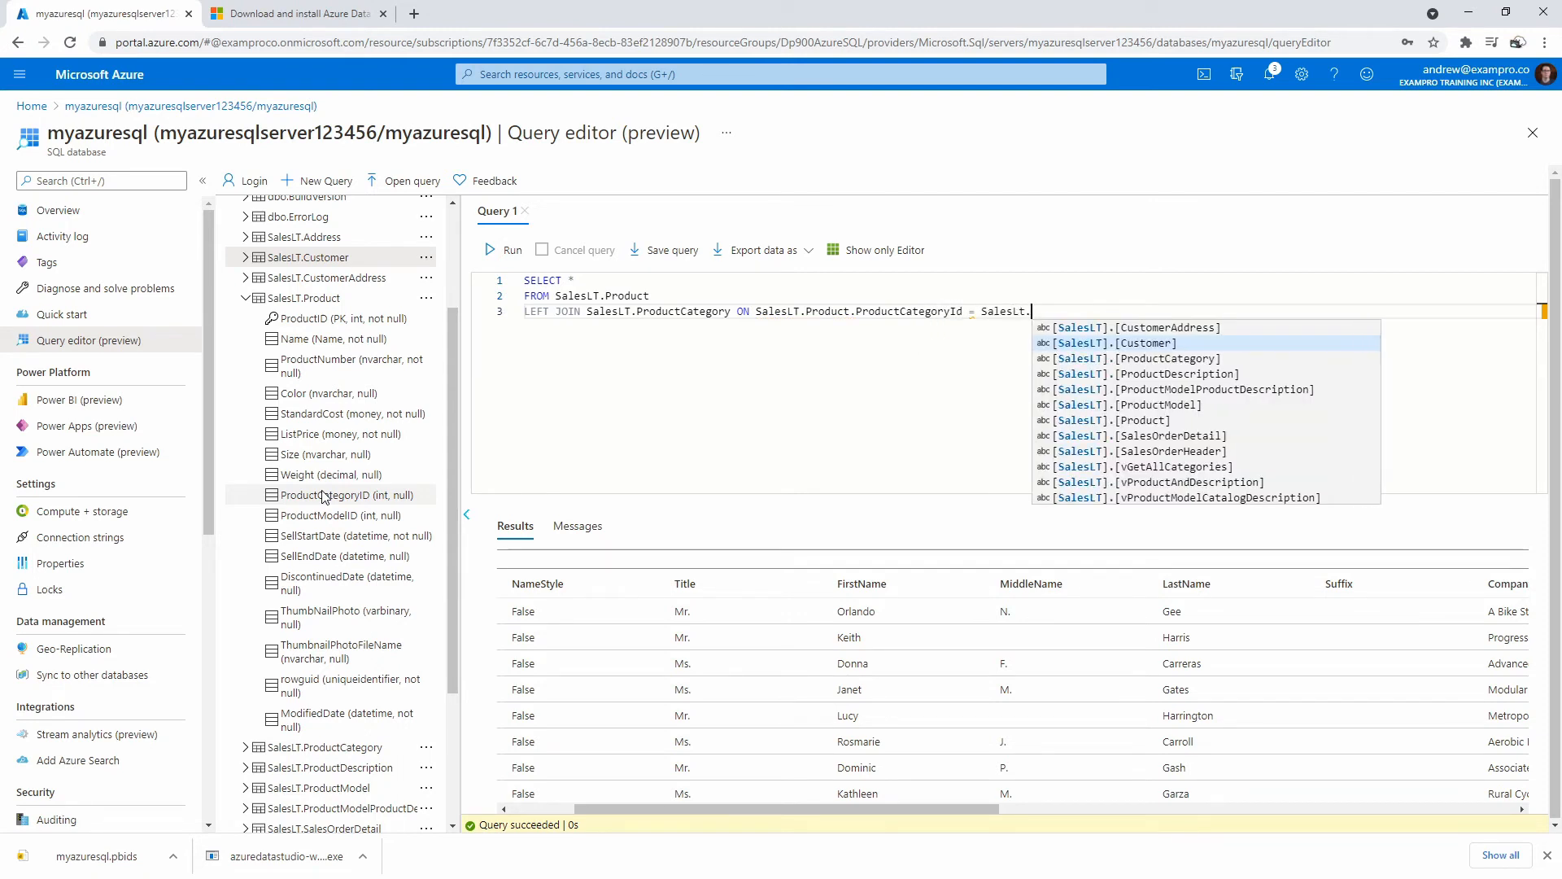
text(ProductCateg)
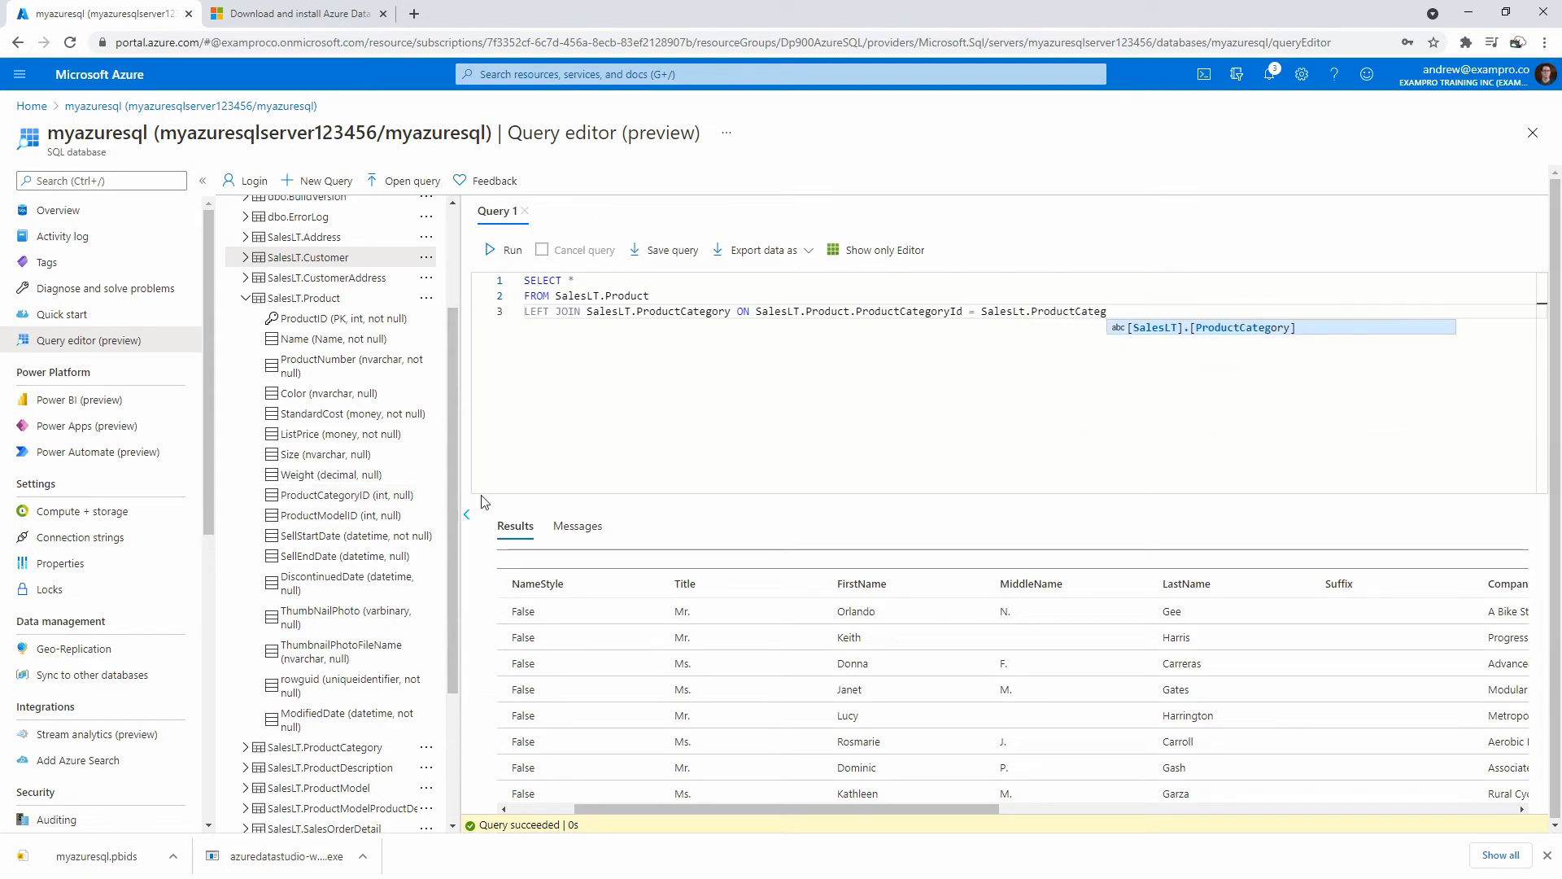
text(ory.Id)
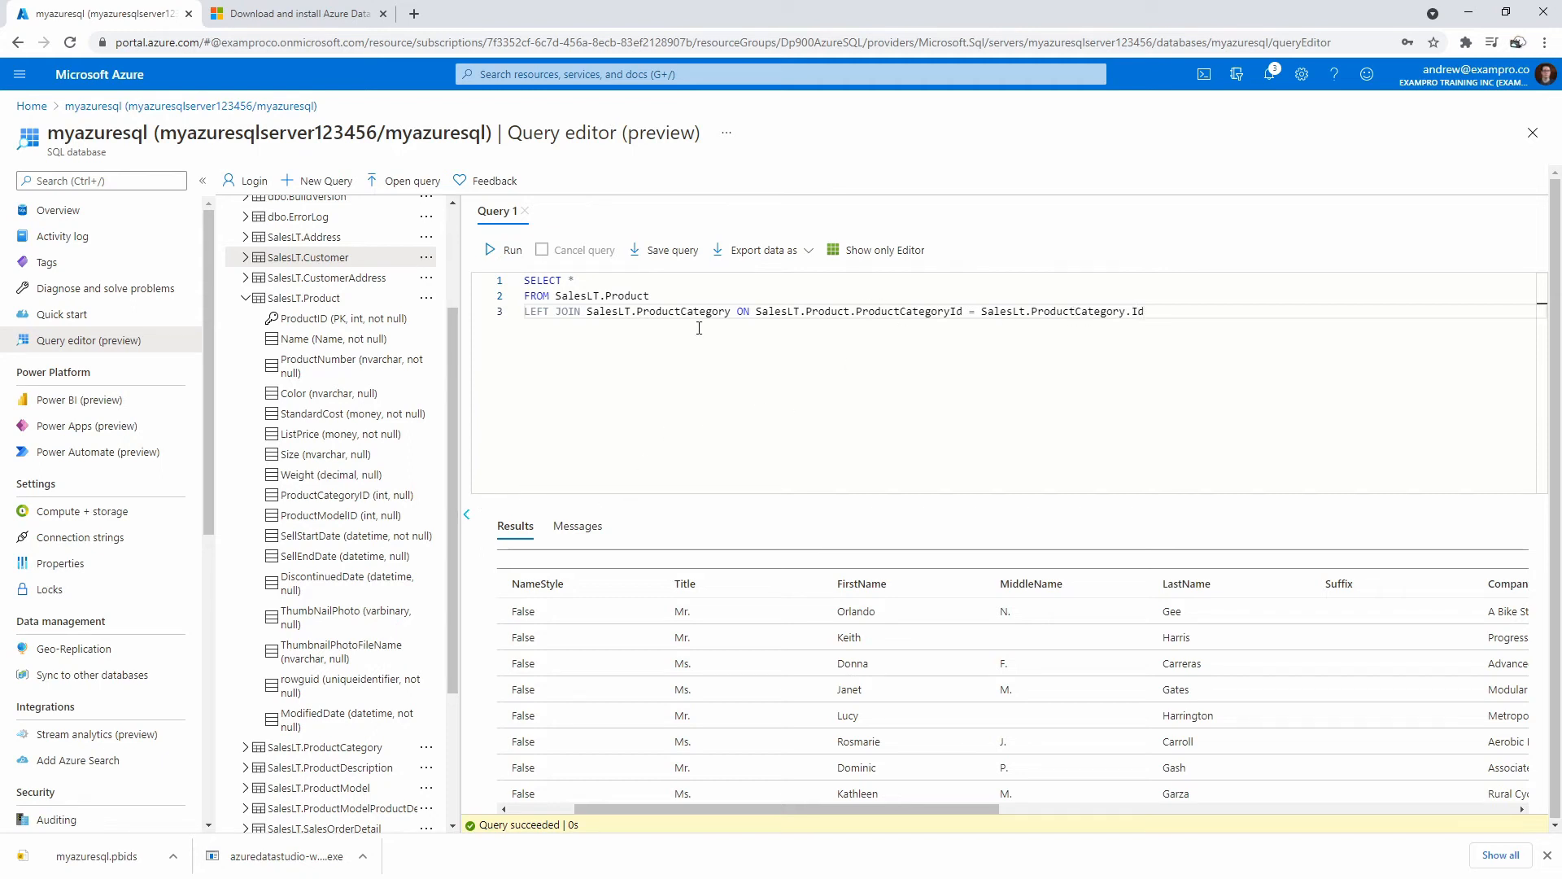
click(808, 338)
click(612, 281)
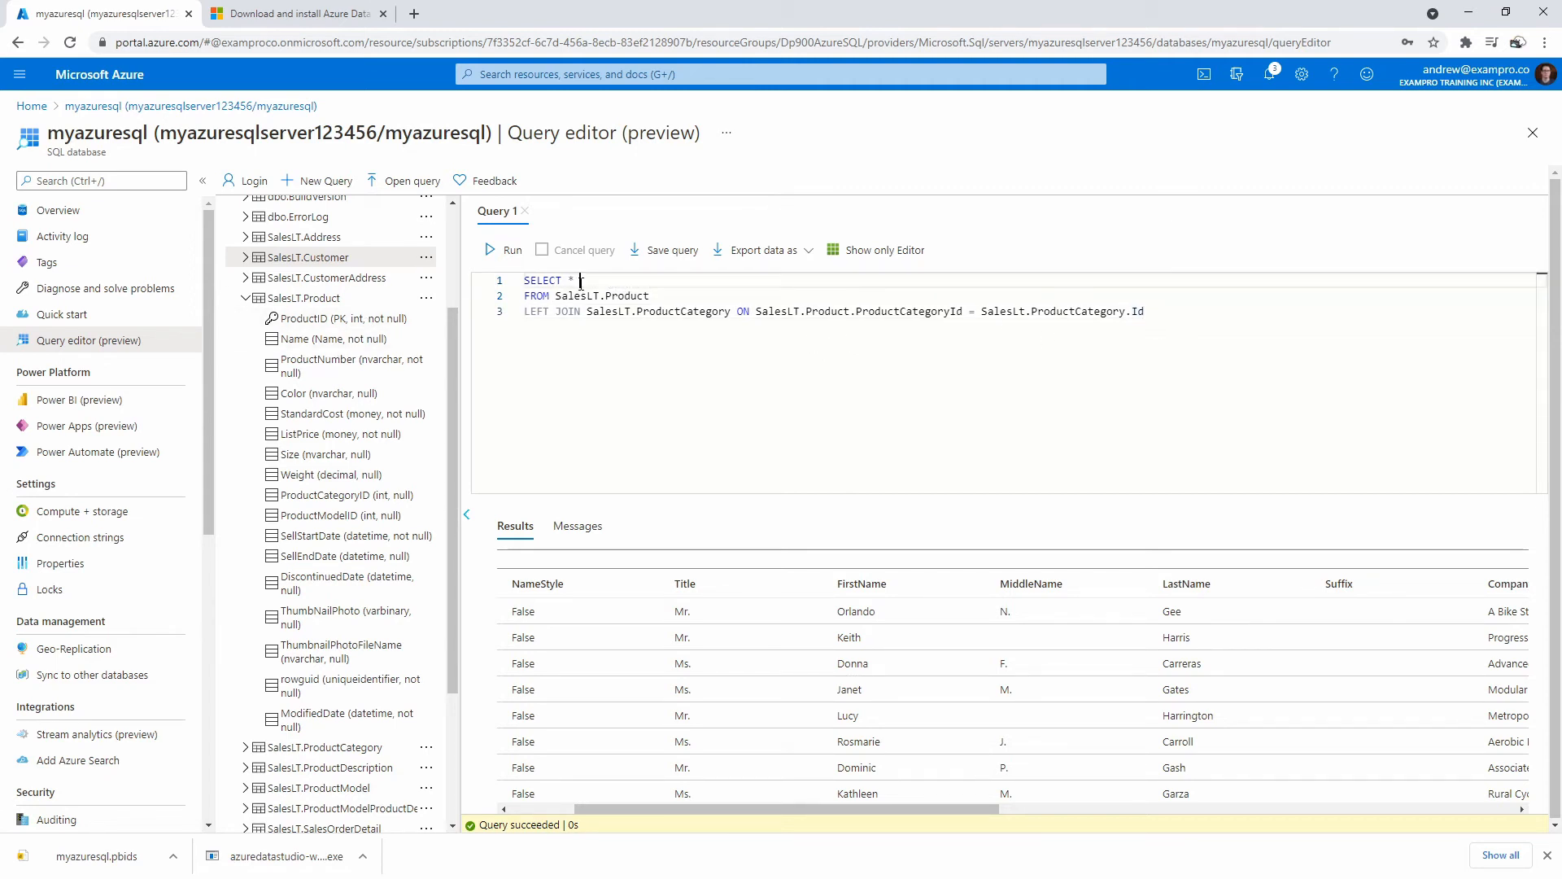
Add a SalesLt.Product column line and alias the FROM table as p.
key(Return)
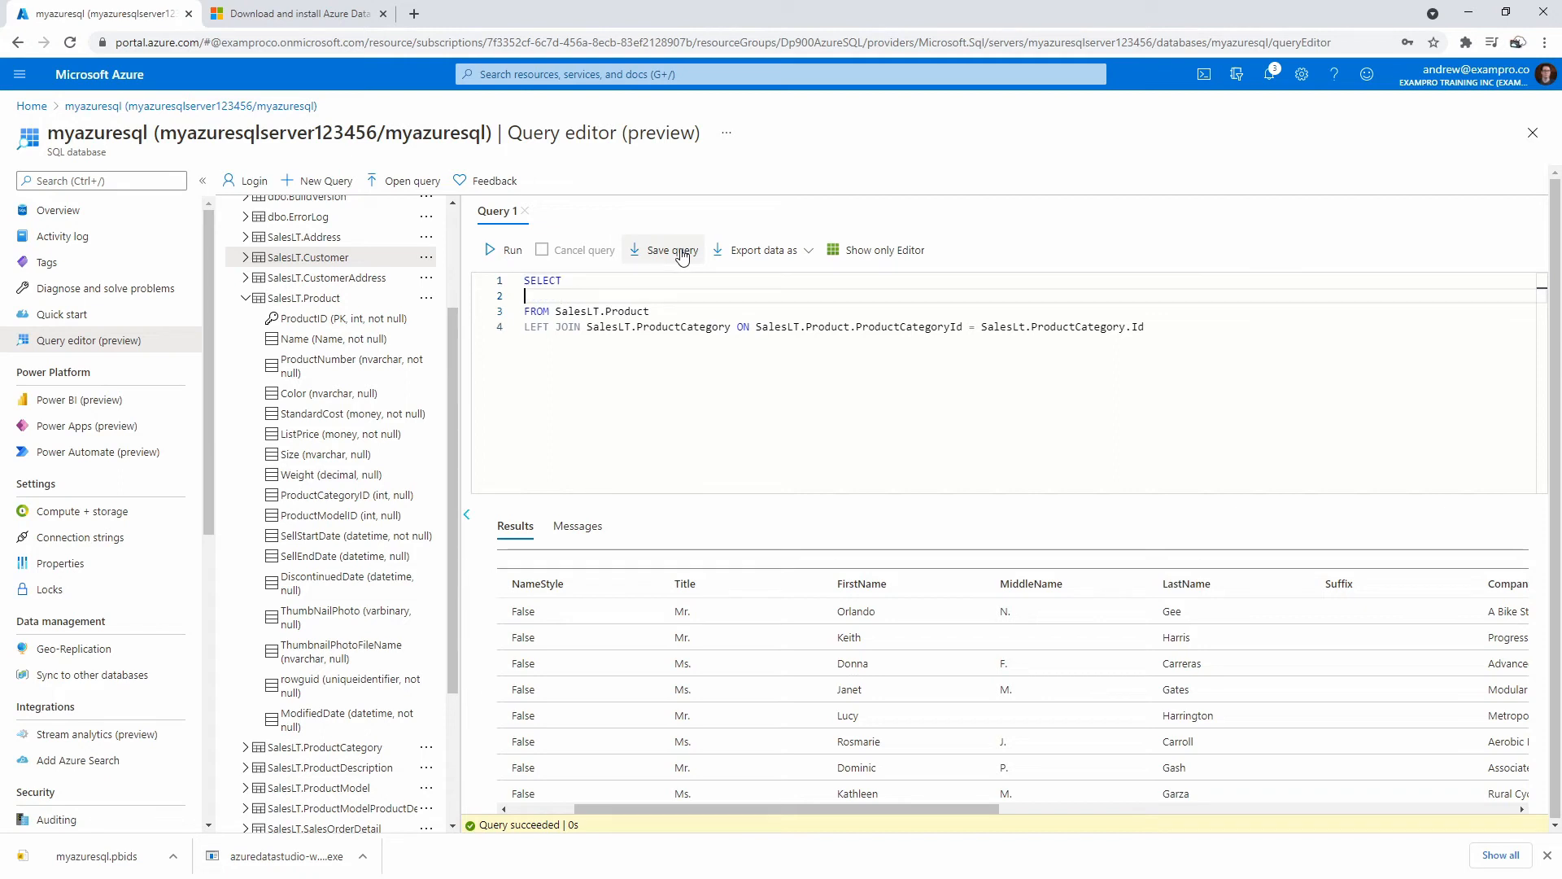
text(salesLet.Produ)
key(BackSpace)
key(BackSpace)
key(BackSpace)
key(BackSpace)
key(BackSpace)
key(BackSpace)
key(BackSpace)
key(BackSpace)
key(BackSpace)
key(BackSpace)
key(BackSpace)
key(BackSpace)
key(BackSpace)
text(SalesLt)
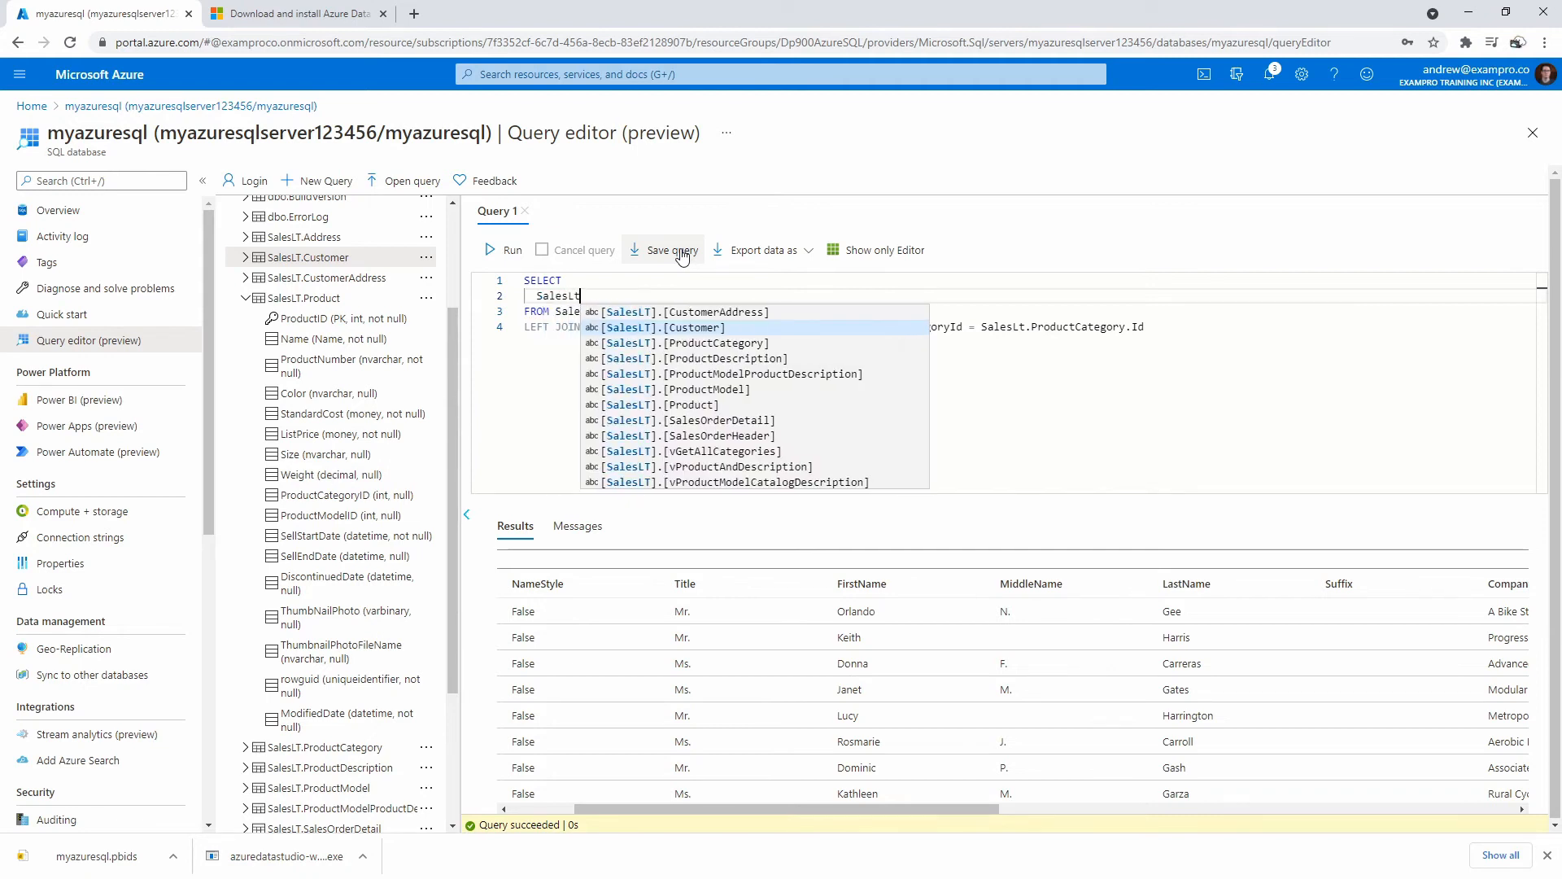
text(.Product)
key(Escape)
key(Down)
text(as )
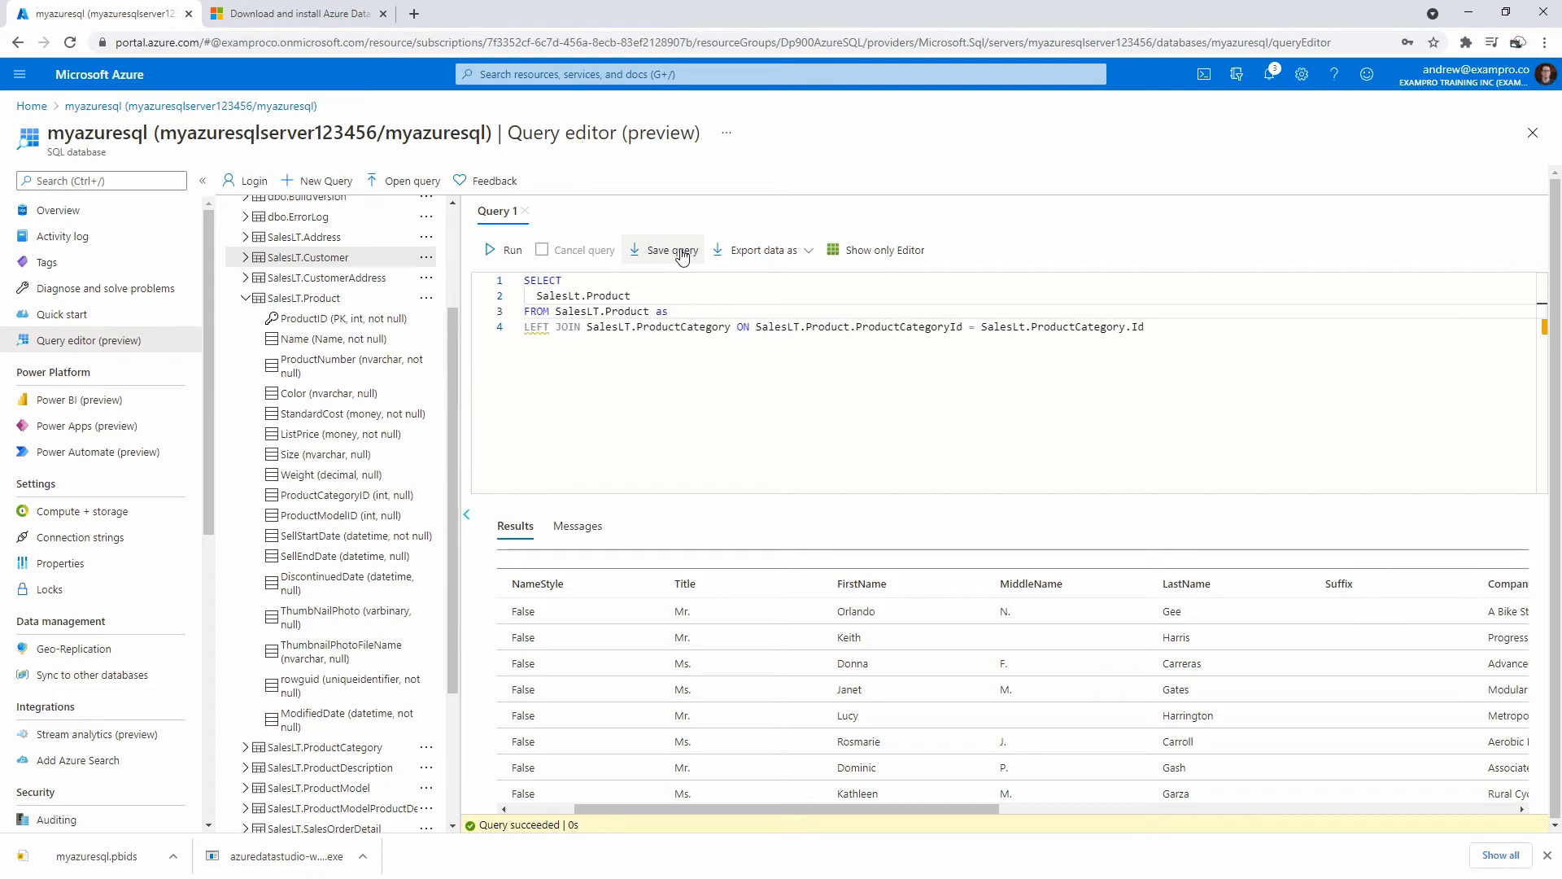
text(prod)
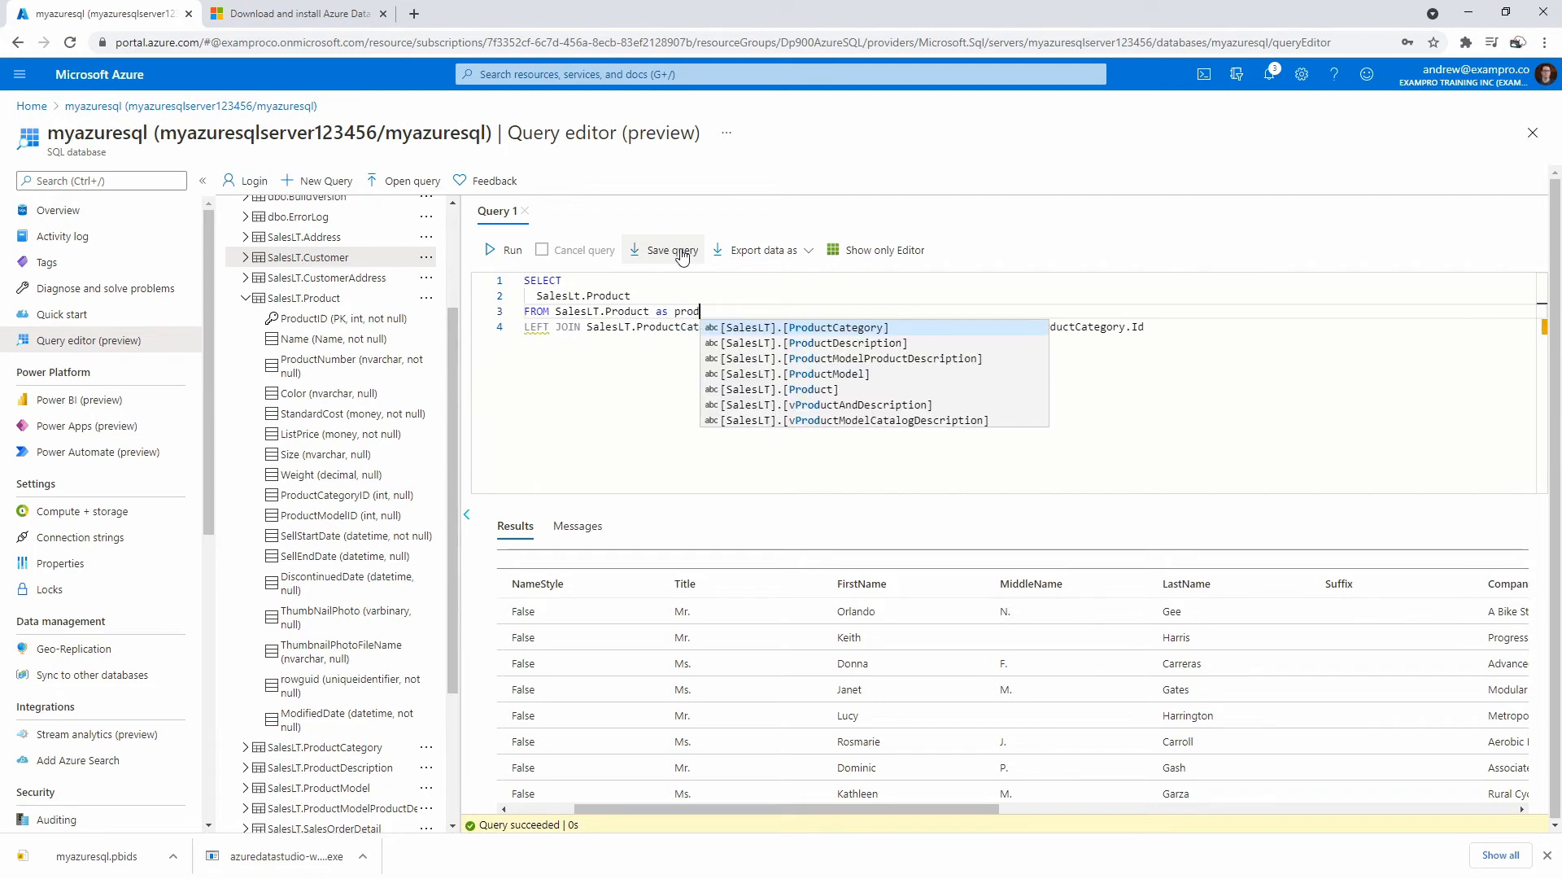
key(BackSpace)
key(BackSpace)
key(BackSpace)
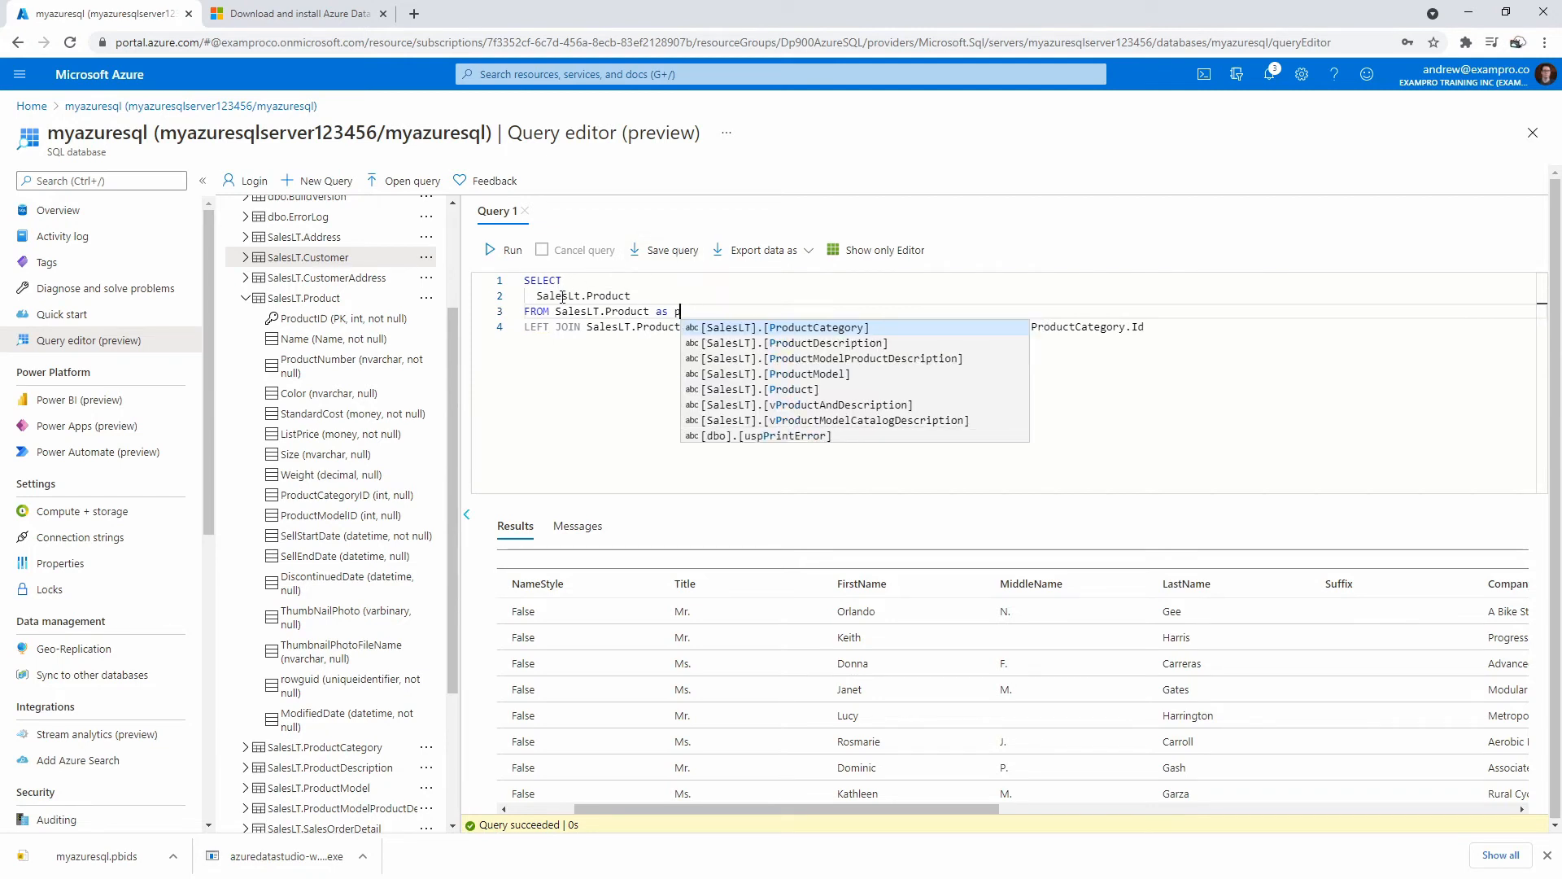
Replace the table prefixes with alias p in the column line and ProductCategoryId condition.
double_click(582, 298)
text(p)
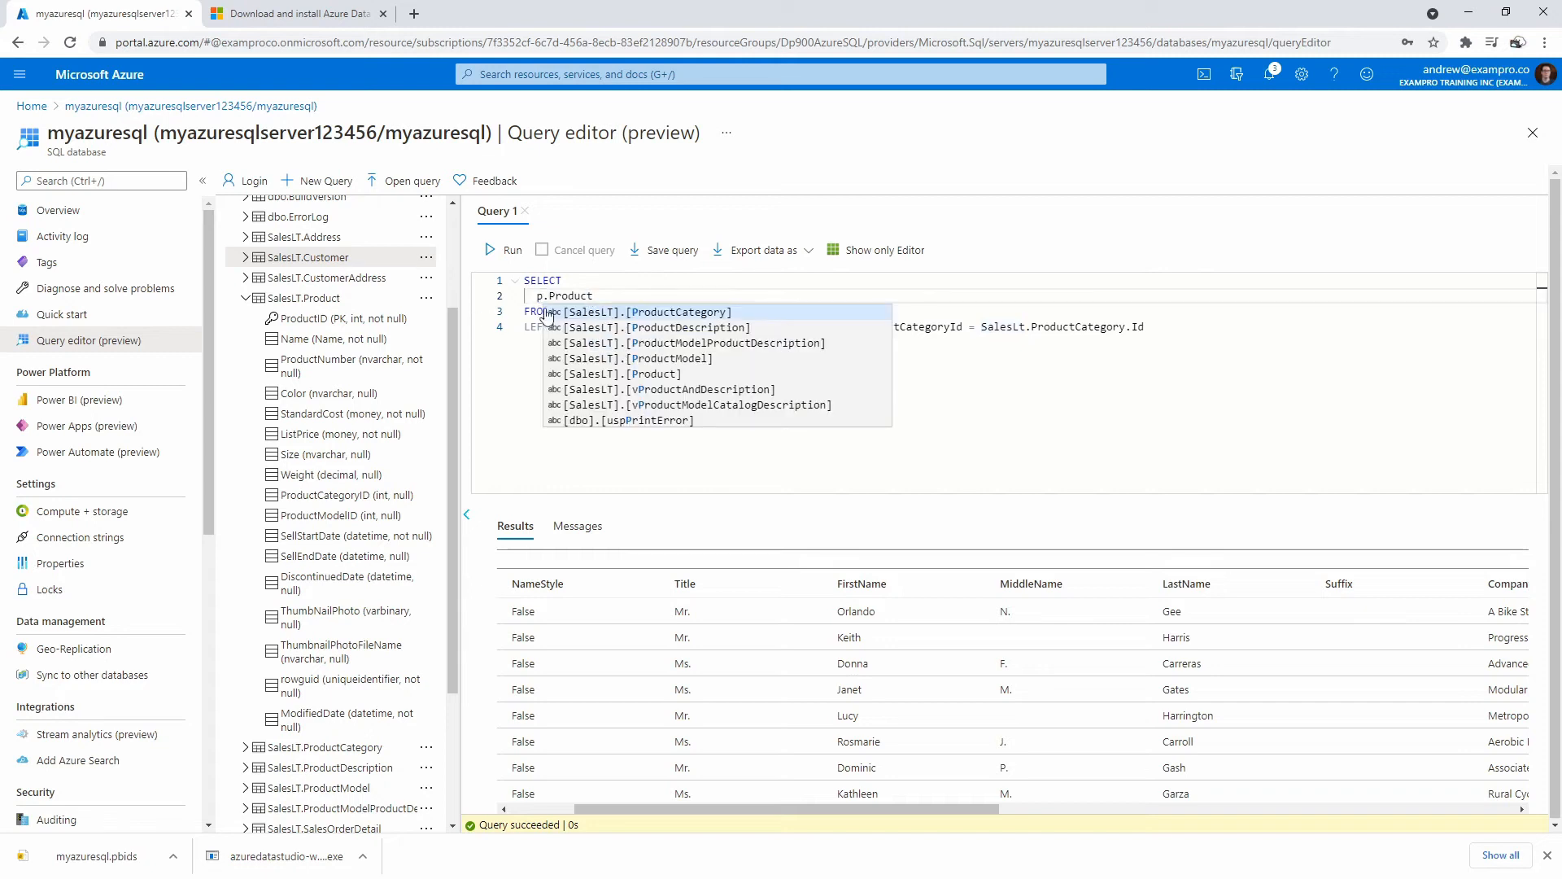
click(596, 297)
click(756, 340)
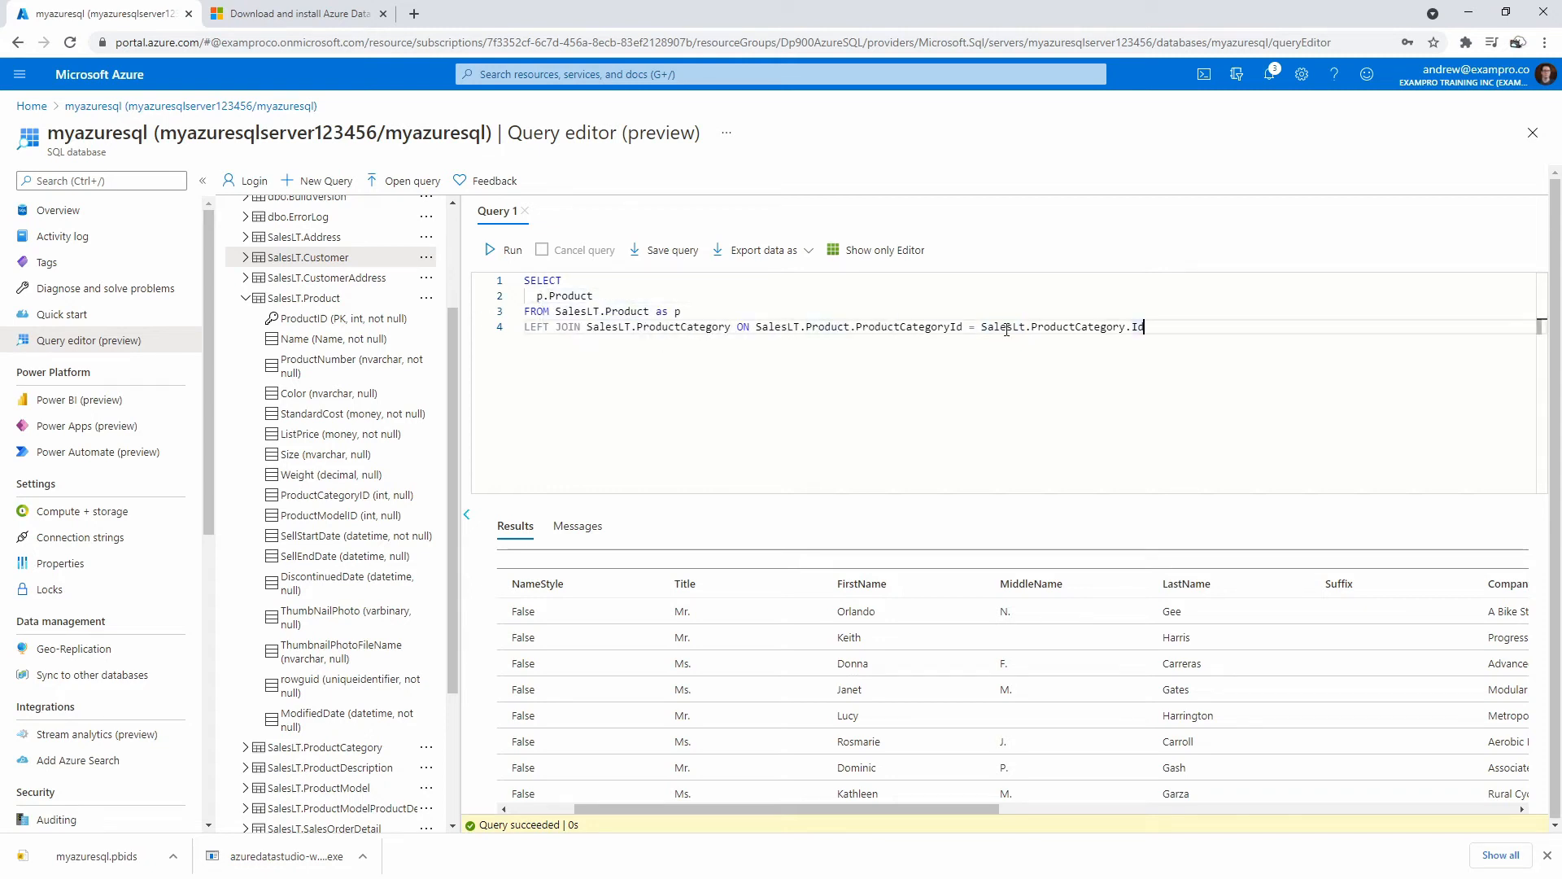
double_click(1065, 326)
double_click(838, 326)
key(BackSpace)
key(BackSpace)
key(BackSpace)
key(BackSpace)
key(BackSpace)
key(BackSpace)
key(BackSpace)
key(BackSpace)
key(BackSpace)
key(BackSpace)
key(BackSpace)
key(BackSpace)
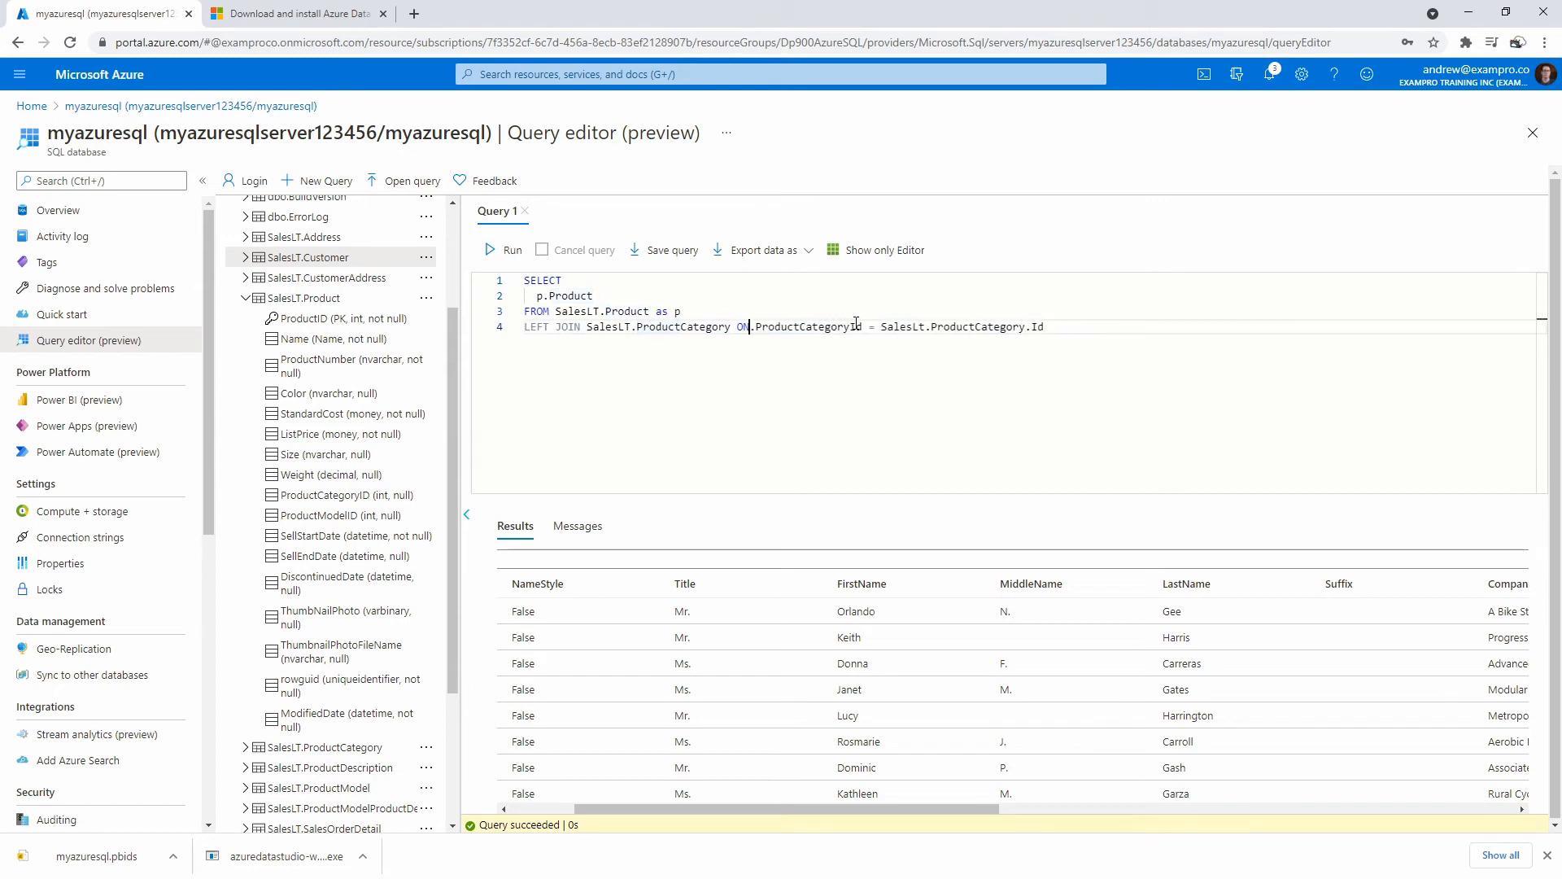
text(p)
click(669, 312)
key(BackSpace)
key(BackSpace)
key(BackSpace)
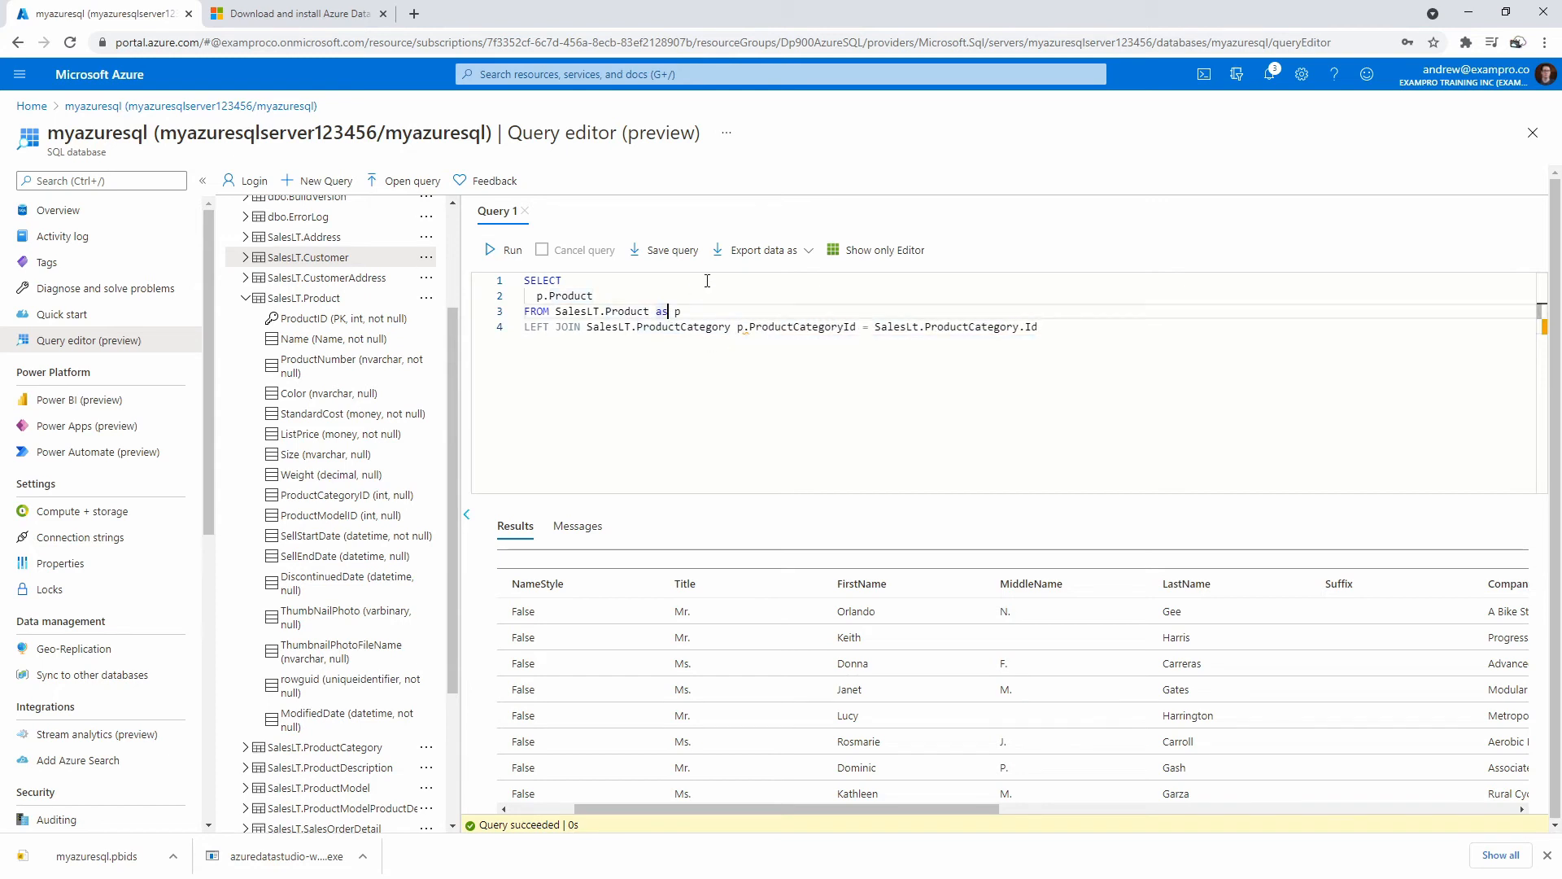
click(733, 373)
click(738, 327)
click(733, 327)
Alias SalesLT.ProductCategory as pc in the join and its Id condition.
text(ON)
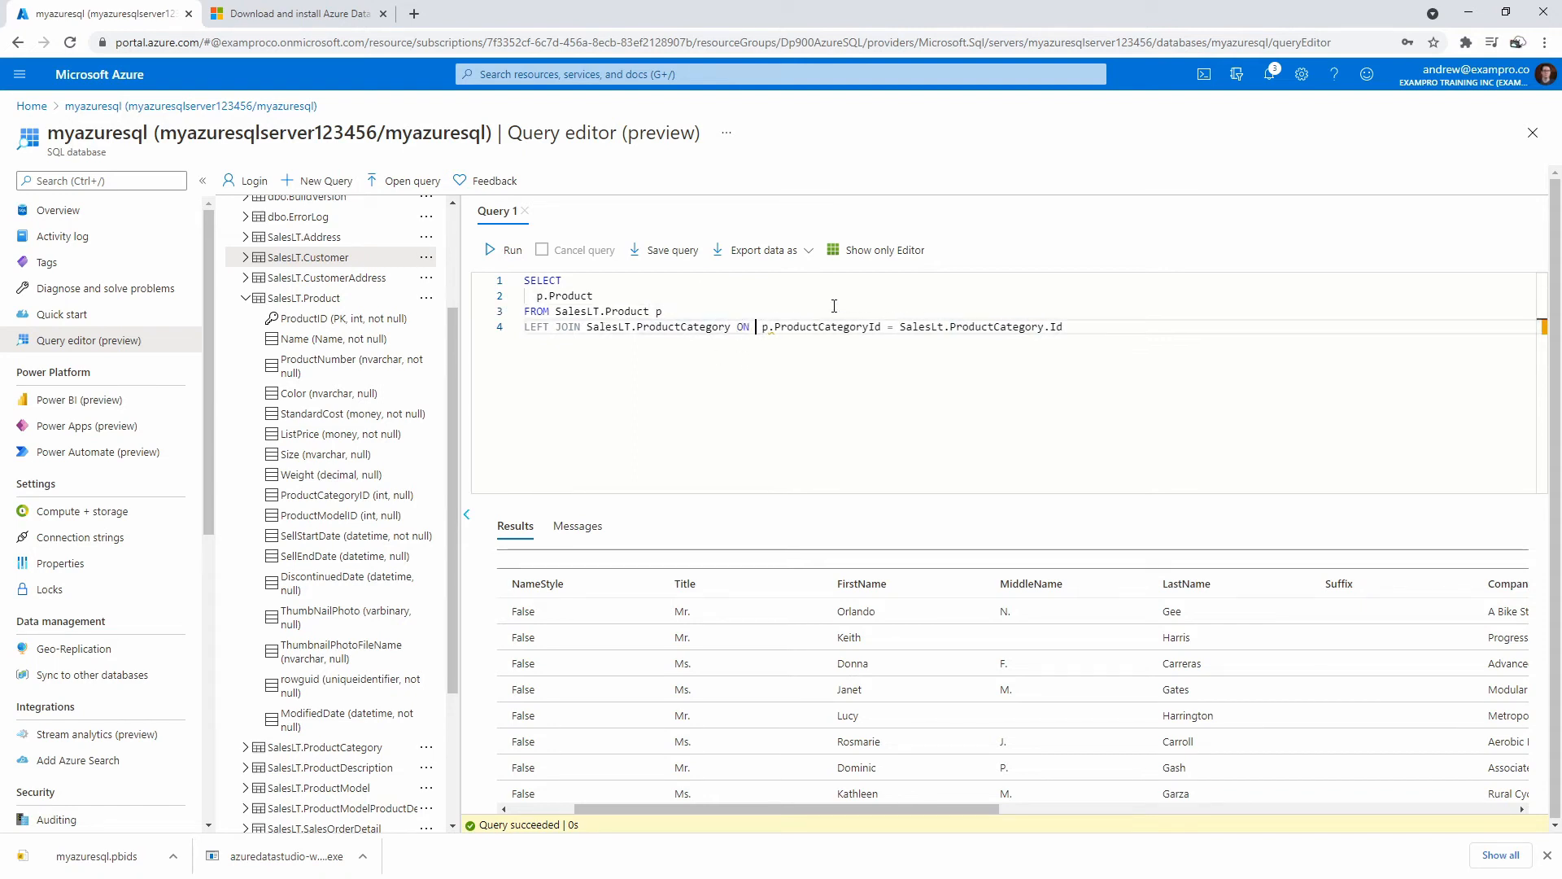
key(Left)
key(Left)
key(Left)
text(pc)
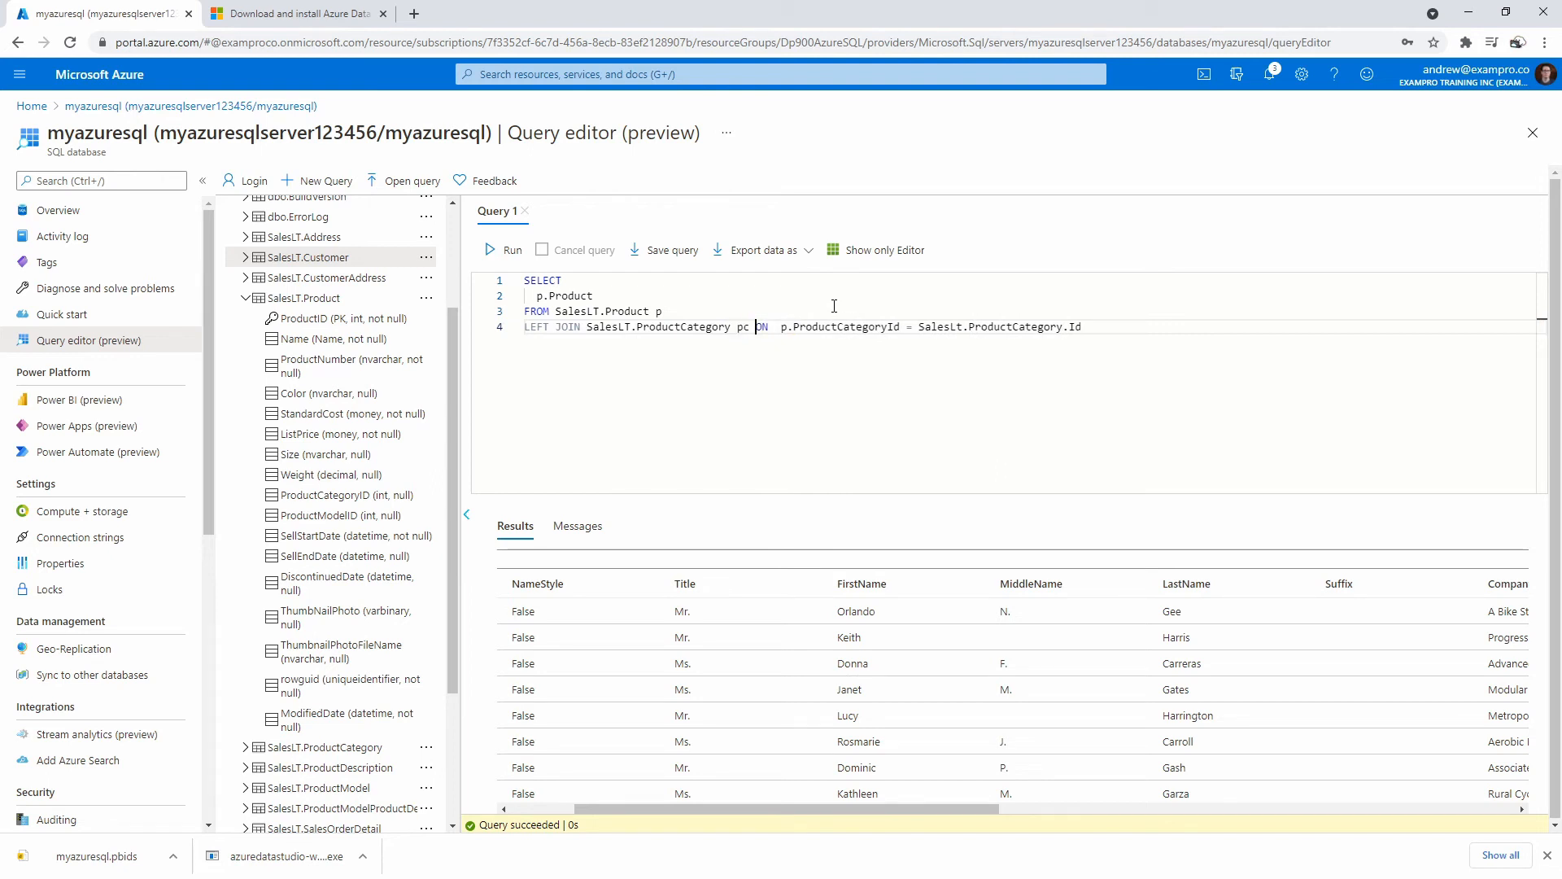
drag(1058, 327, 924, 328)
key(BackSpace)
key(BackSpace)
text(pc)
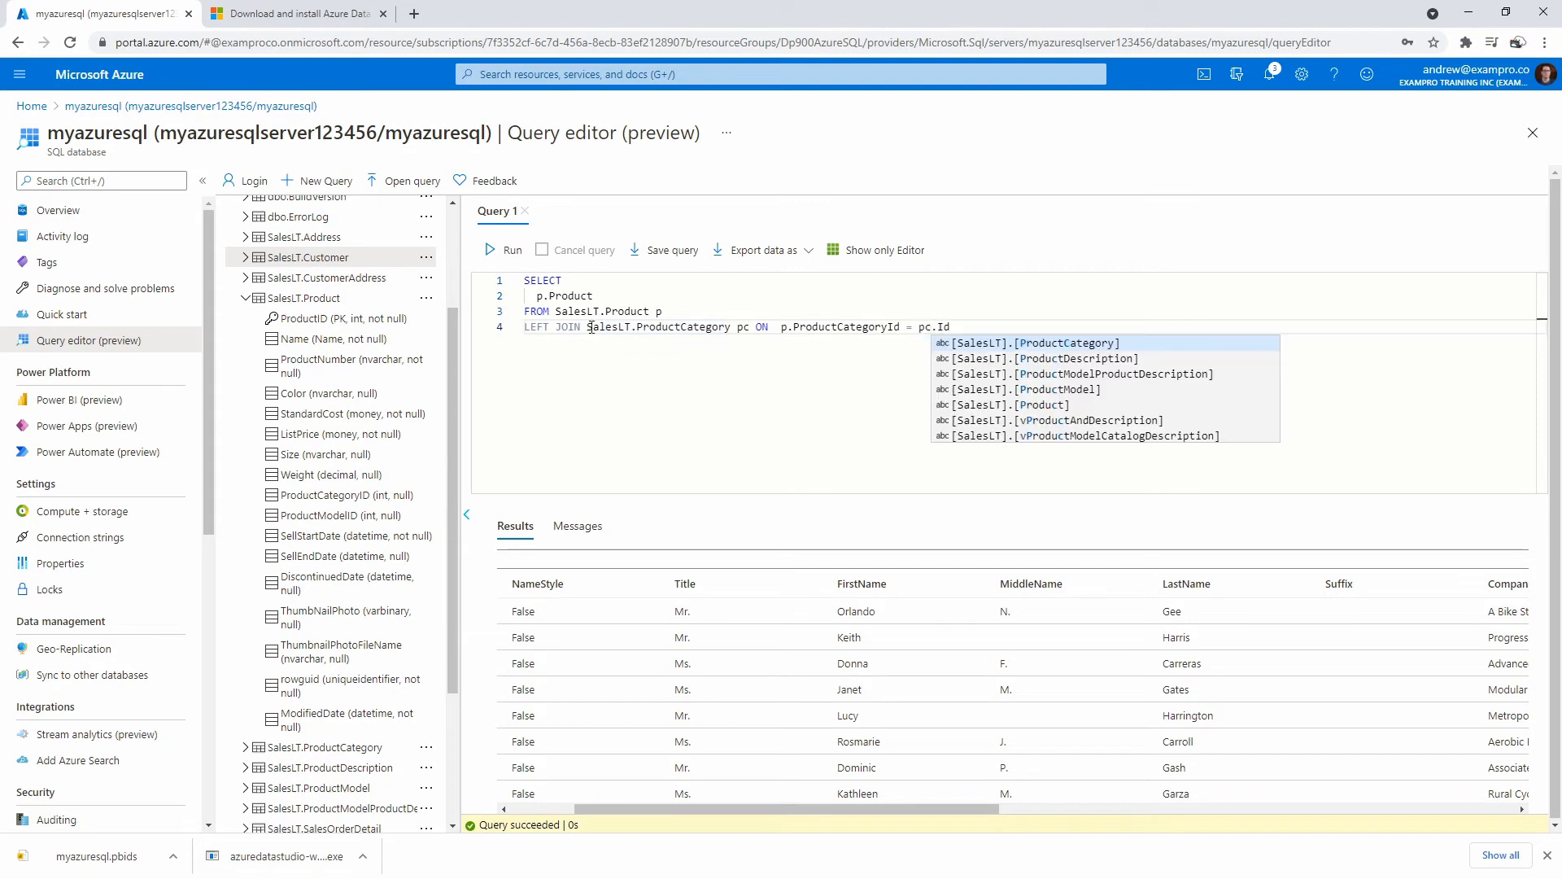
drag(587, 313, 596, 297)
List columns p.ProductId and p.Name, and show the SalesLT.ProductCategory columns.
click(597, 297)
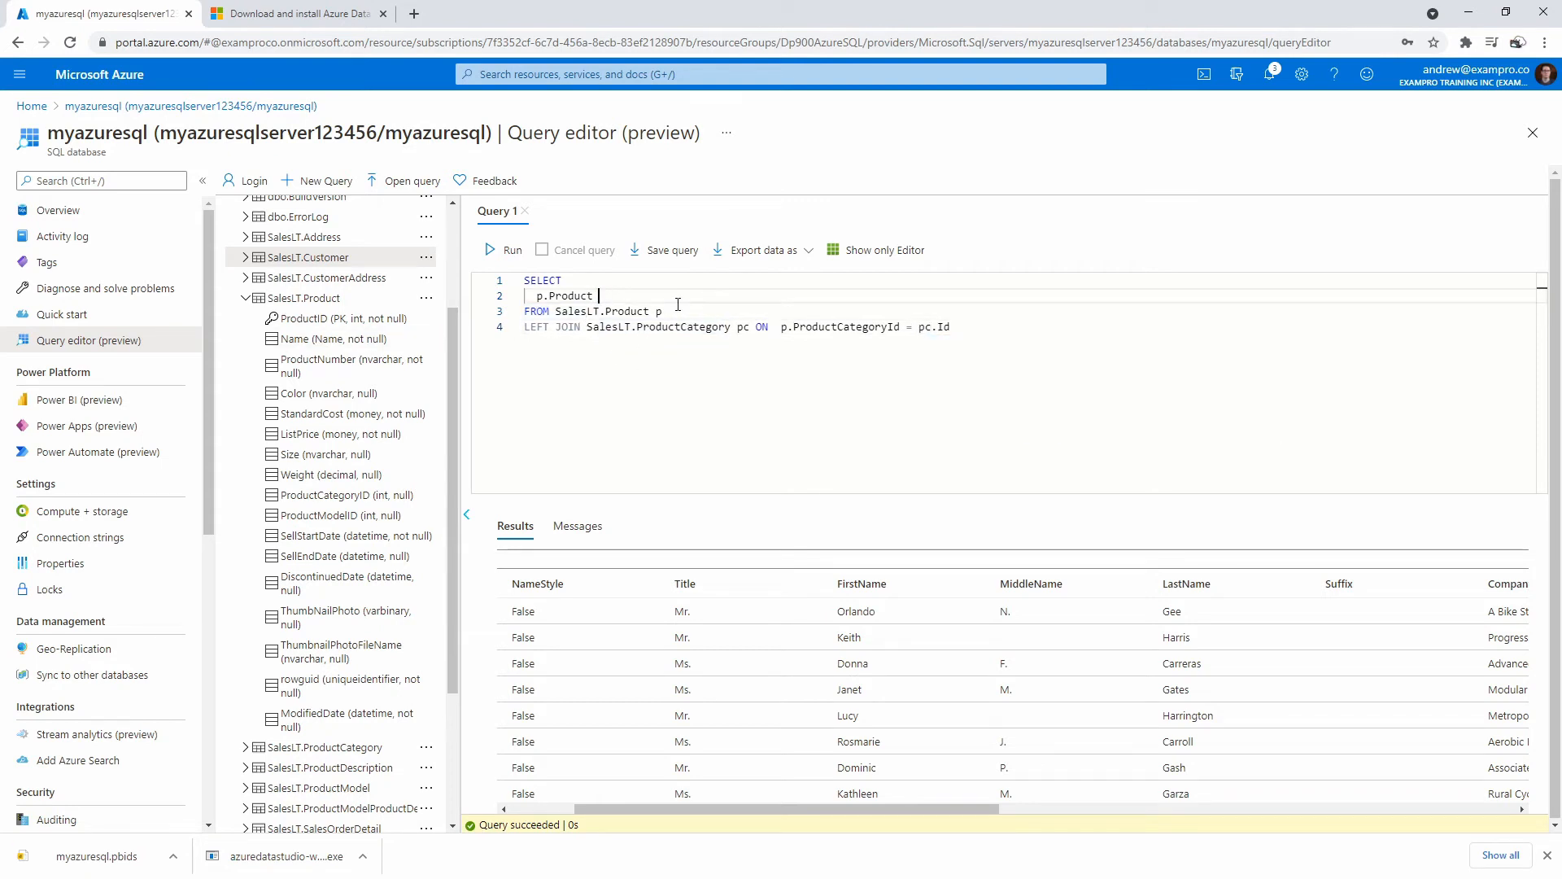
text(Id,)
key(Return)
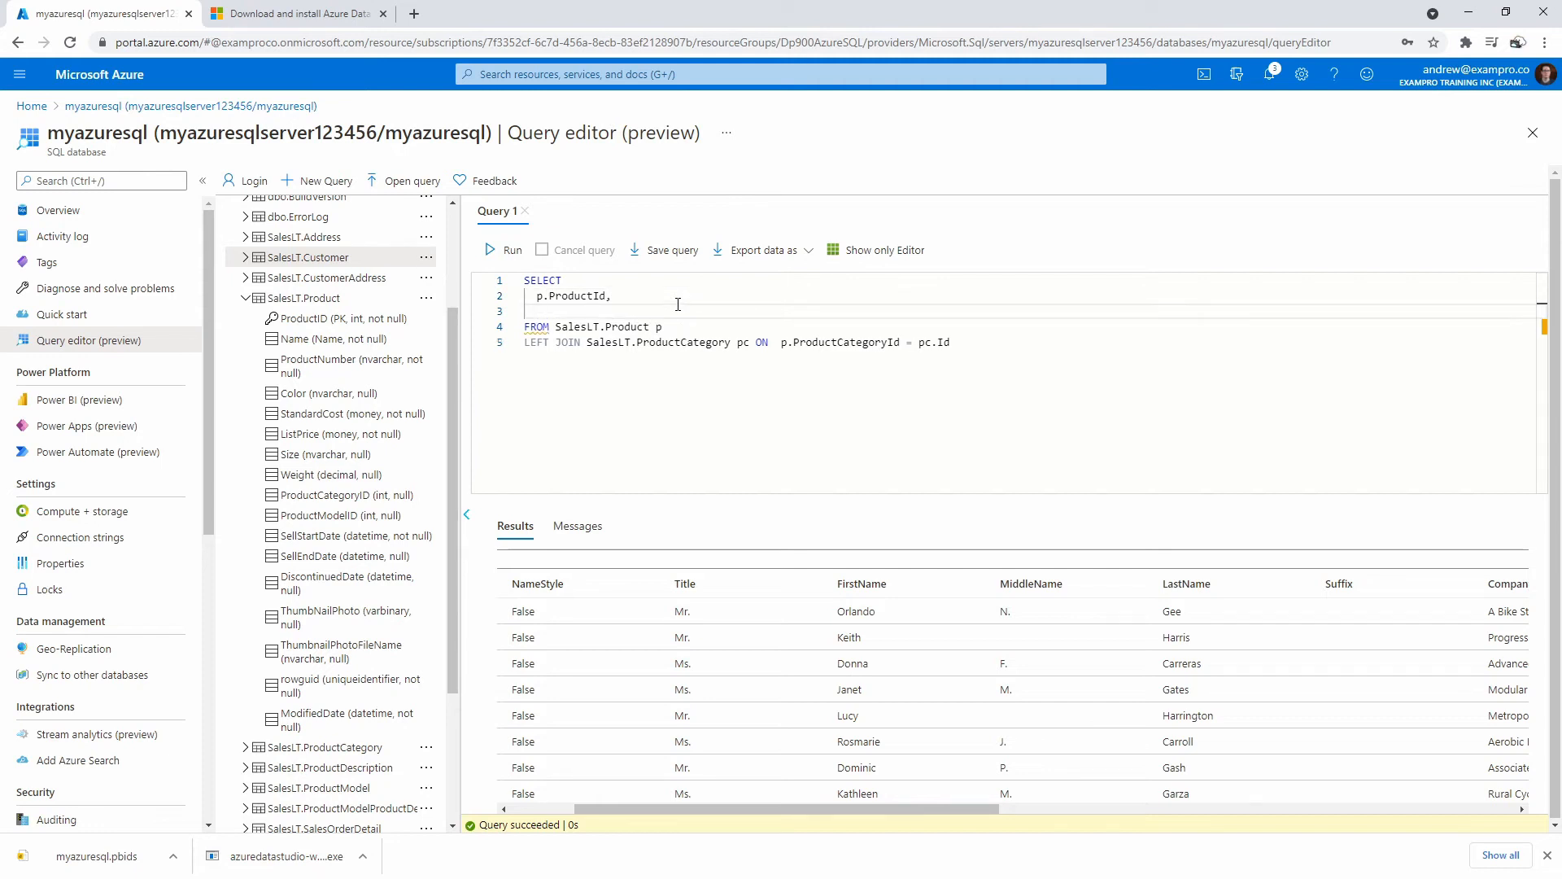
text(p.Name,)
key(Return)
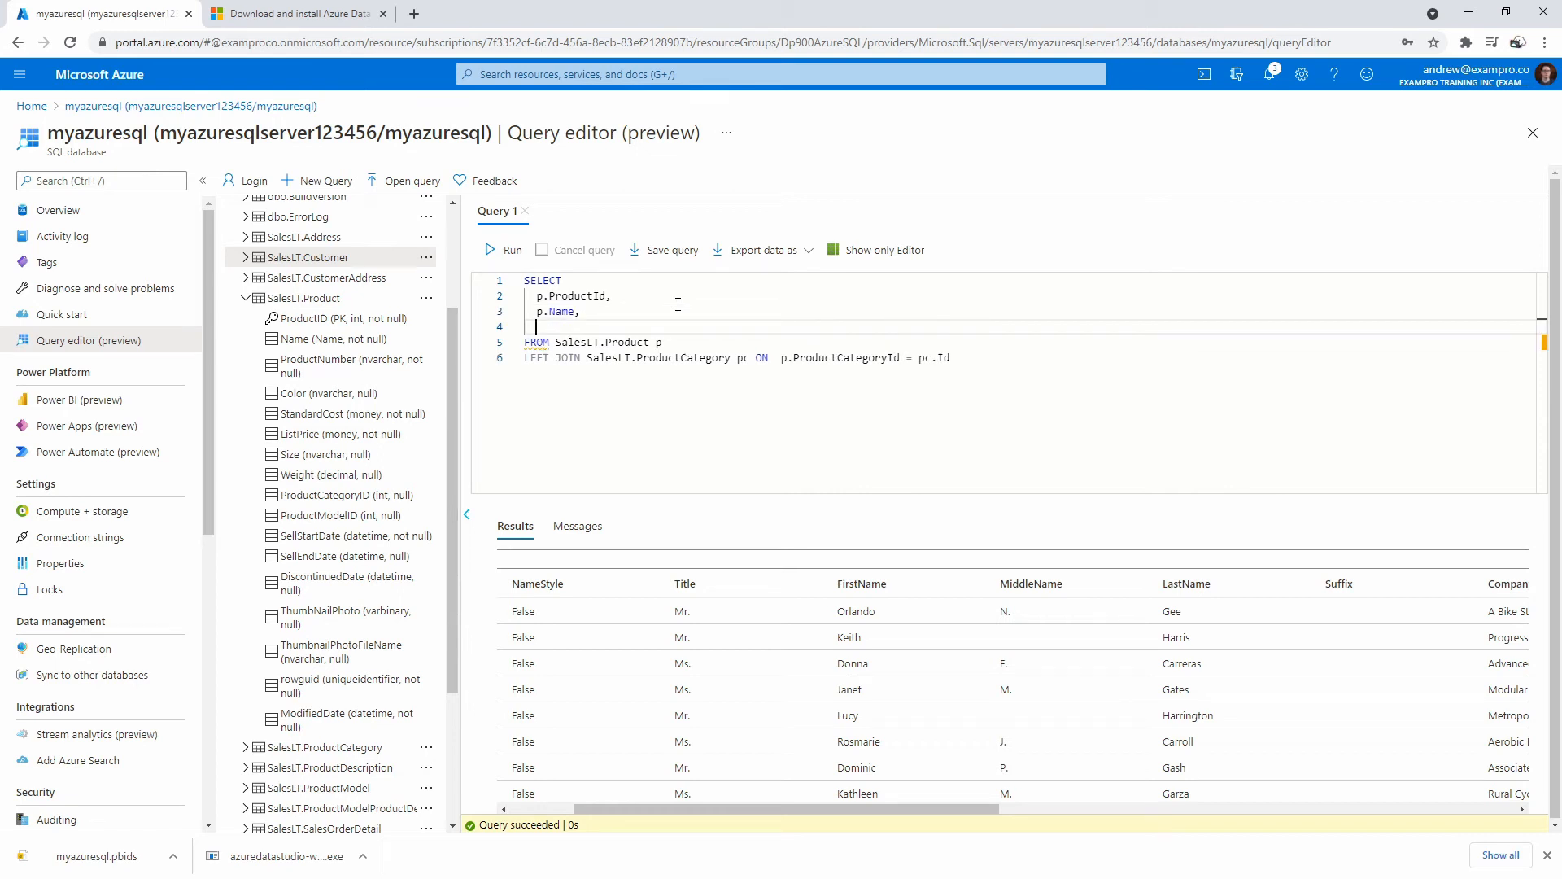
click(245, 747)
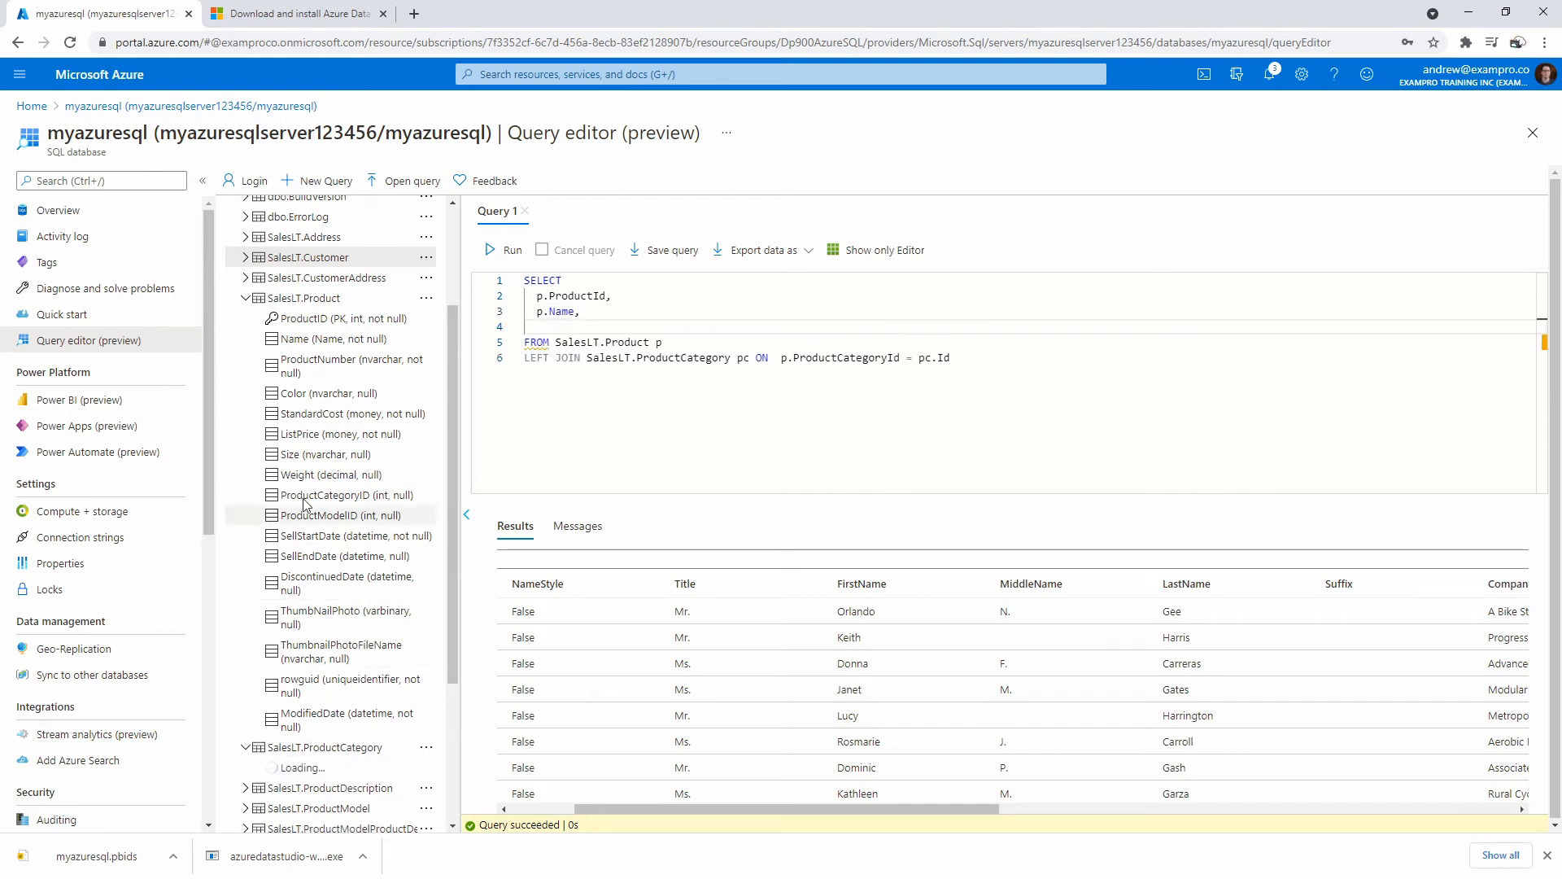
scroll(307, 440, down, 1)
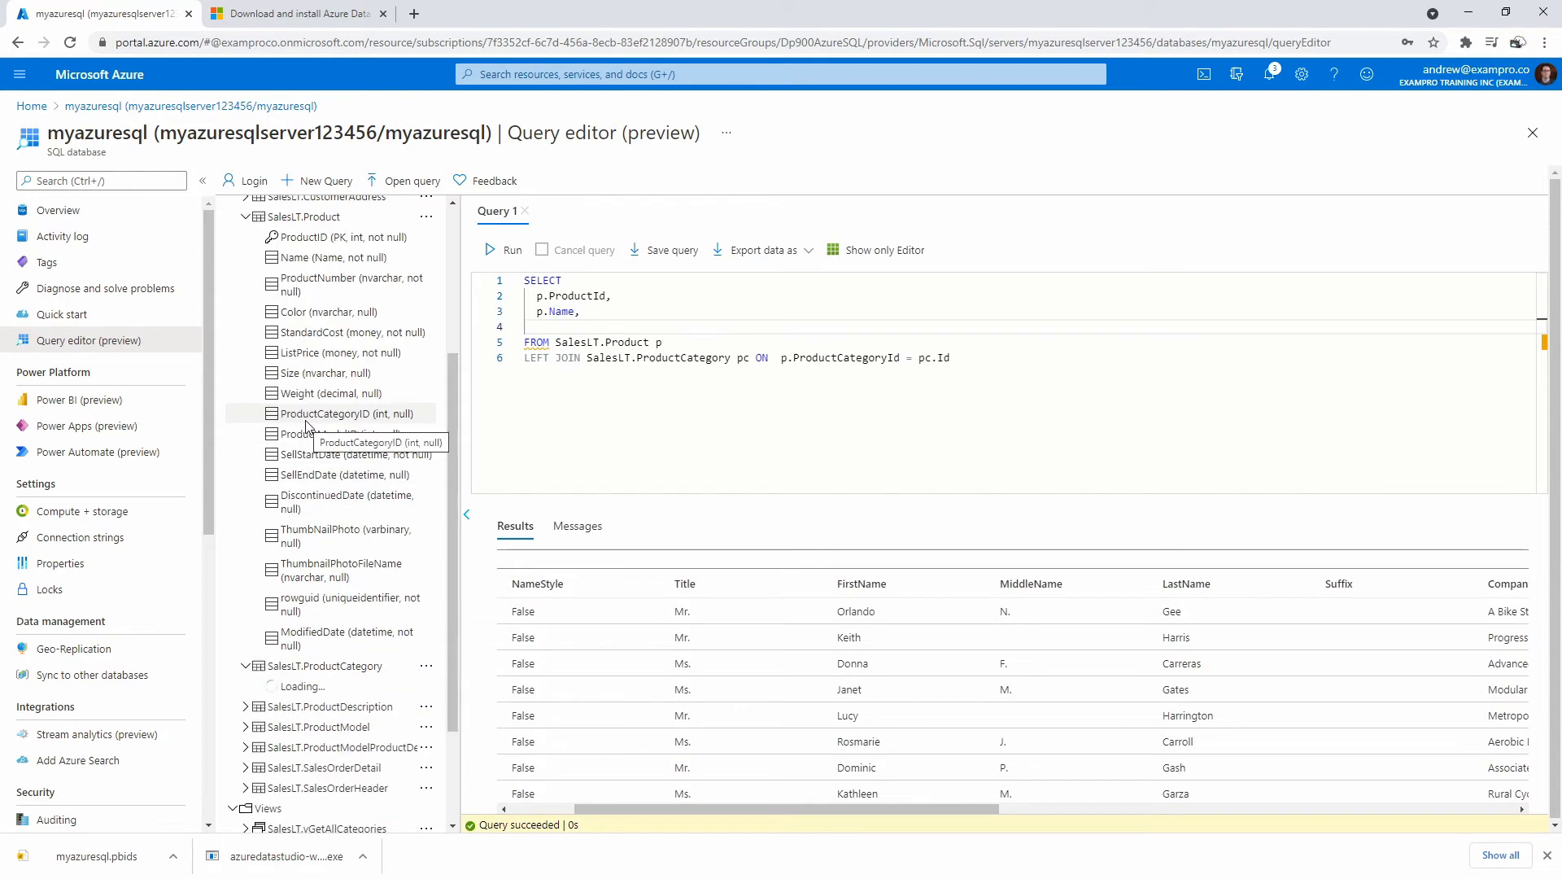
scroll(307, 425, down, 2)
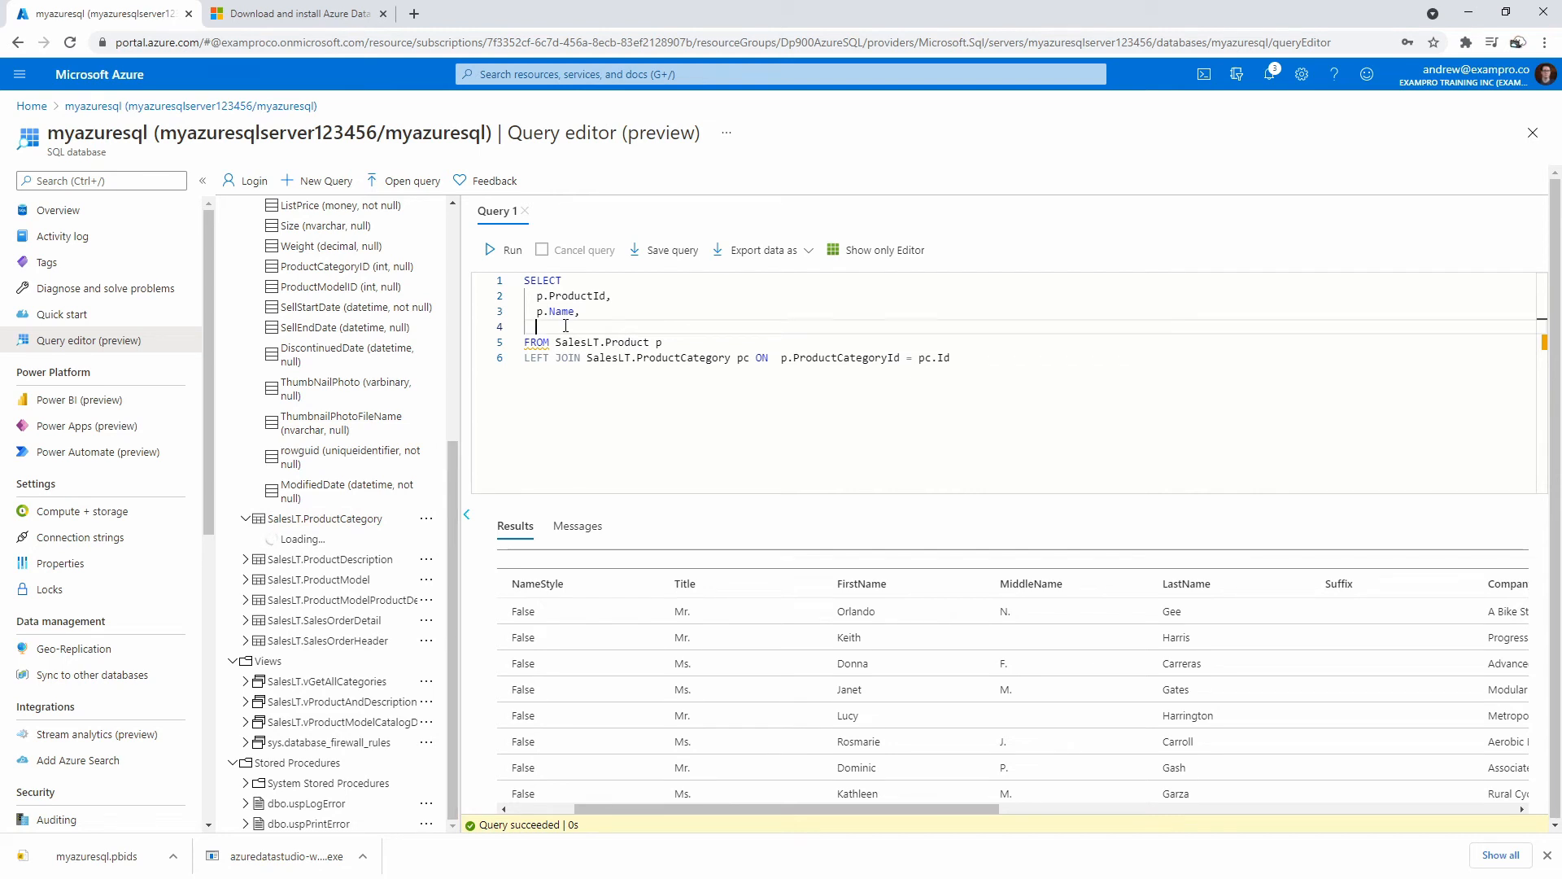
Add pc.Name as ProductName, alias p.Name as Name, and run the join query.
text(pc.Name as ProductName)
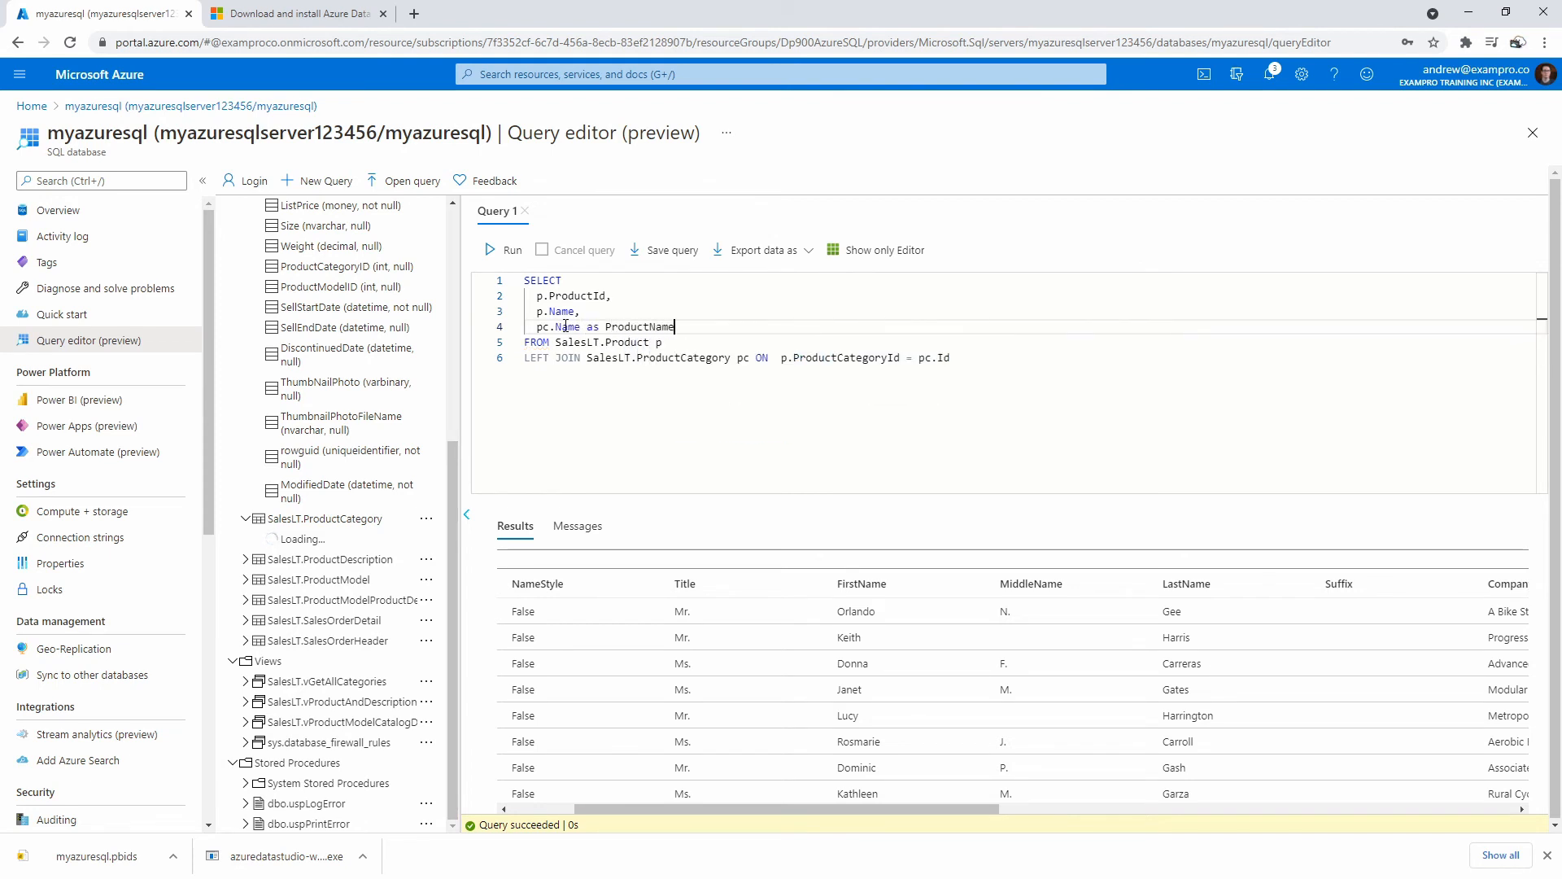
key(Up)
key(Left)
text(as Name)
key(Up)
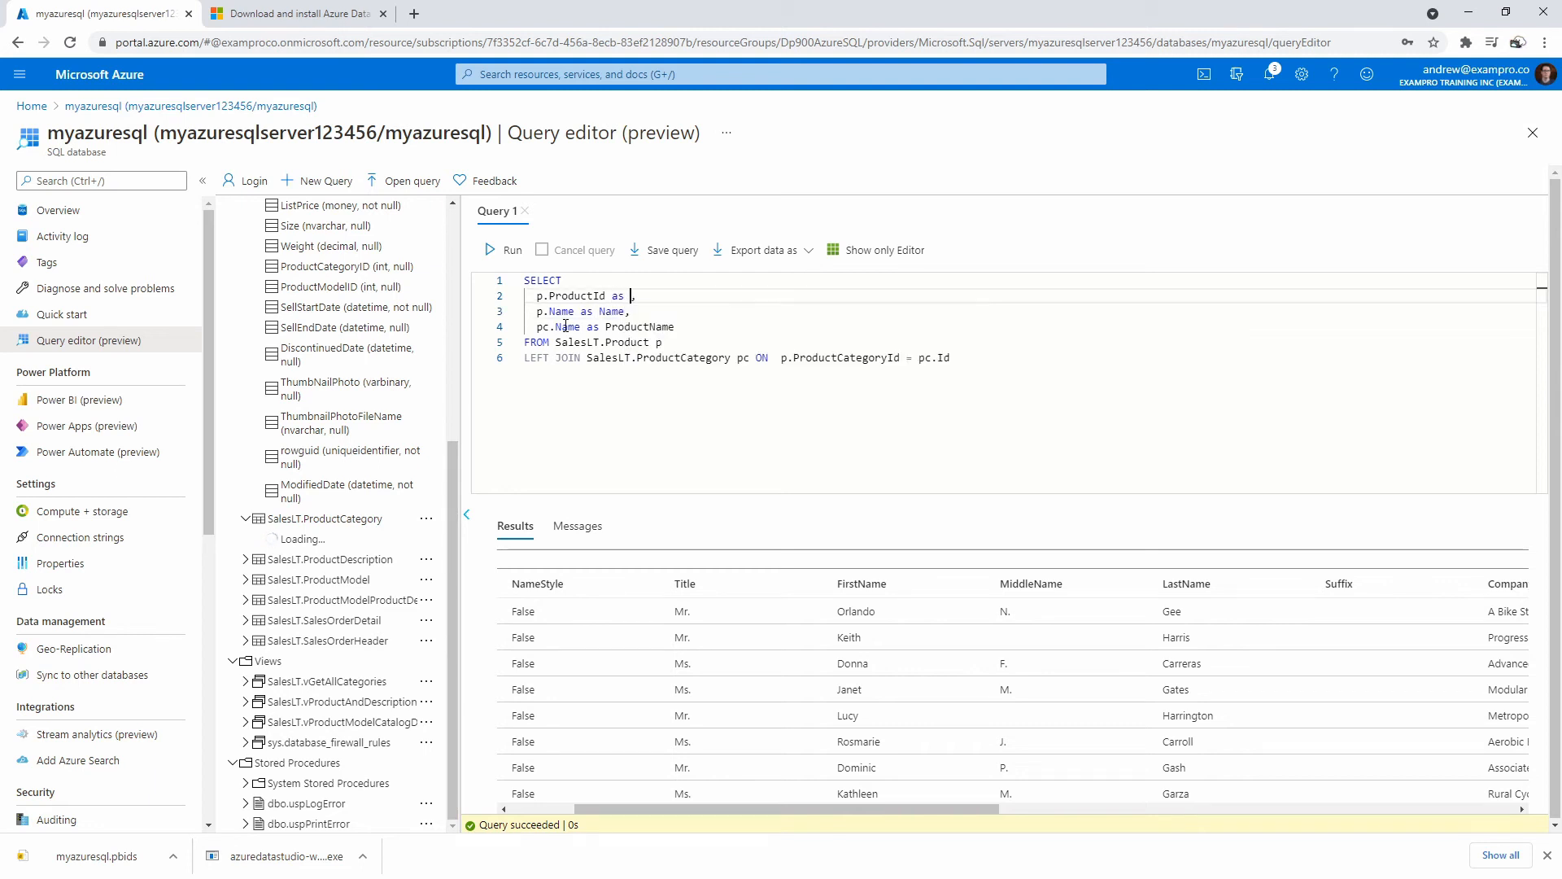
click(506, 250)
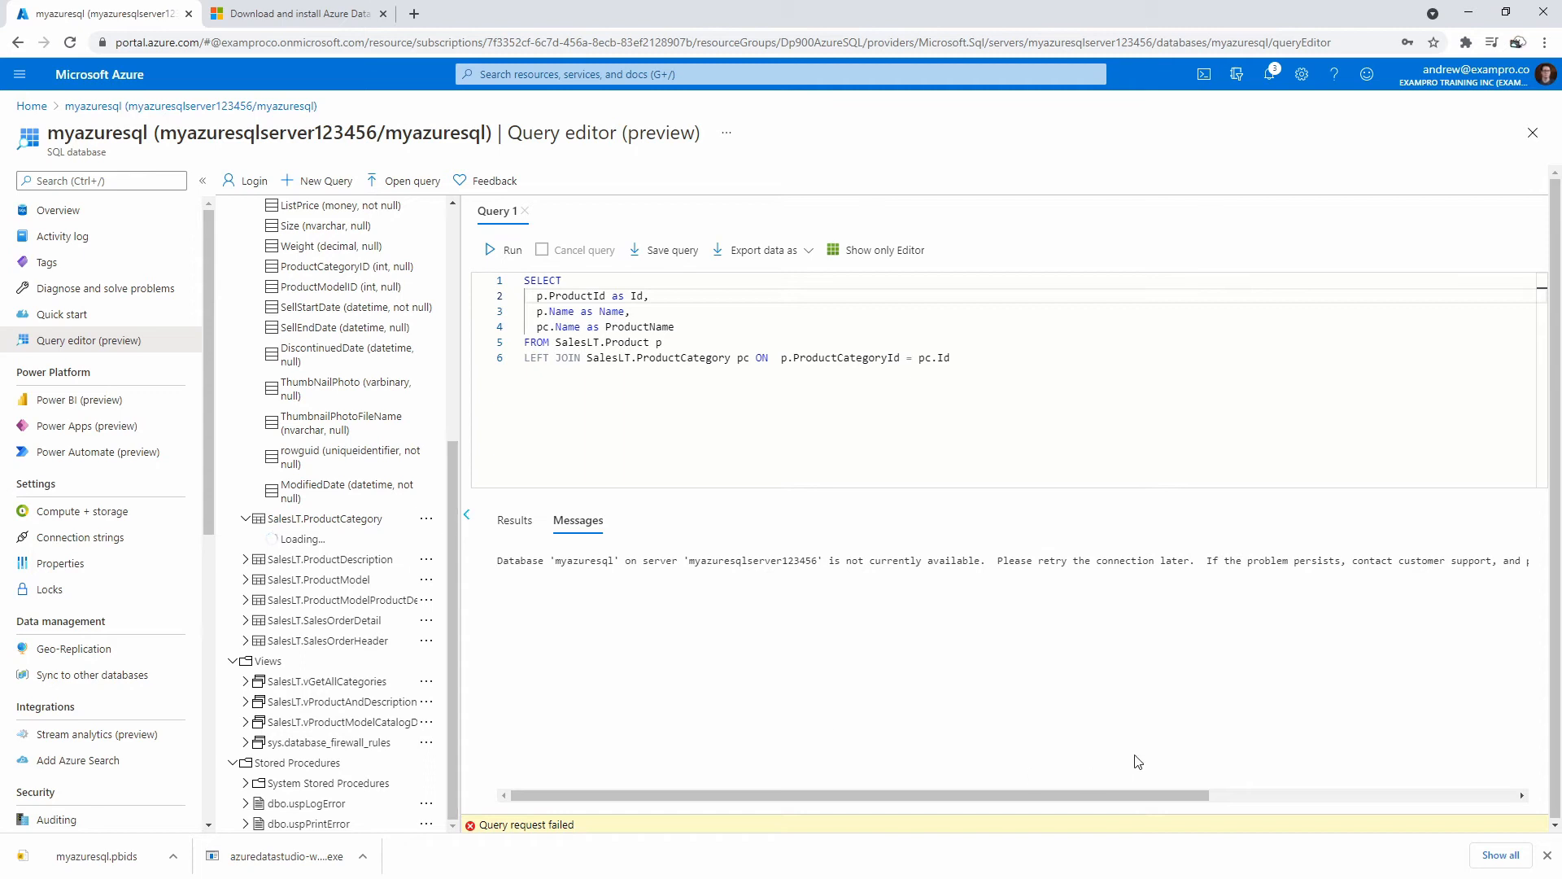
Run the join query again after the database-unavailable error.
mouse_move(1072, 796)
mouse_down()
mouse_move(1408, 793)
mouse_move(1018, 765)
mouse_up()
click(510, 252)
click(642, 371)
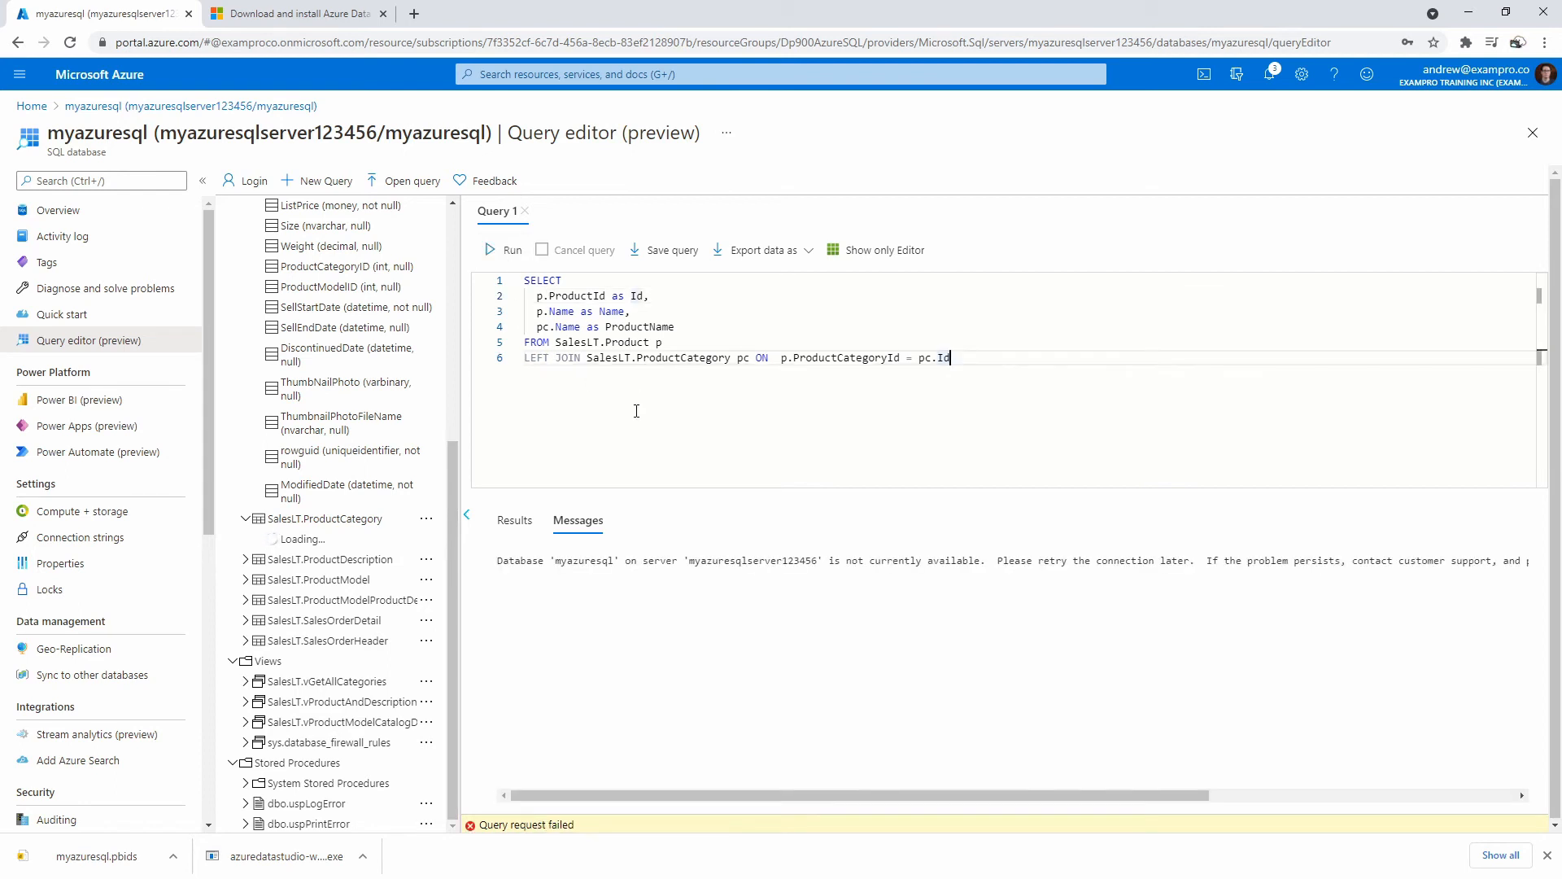
Check the database Overview in a new tab, then return and delete the whole query.
drag(58, 210, 444, 31)
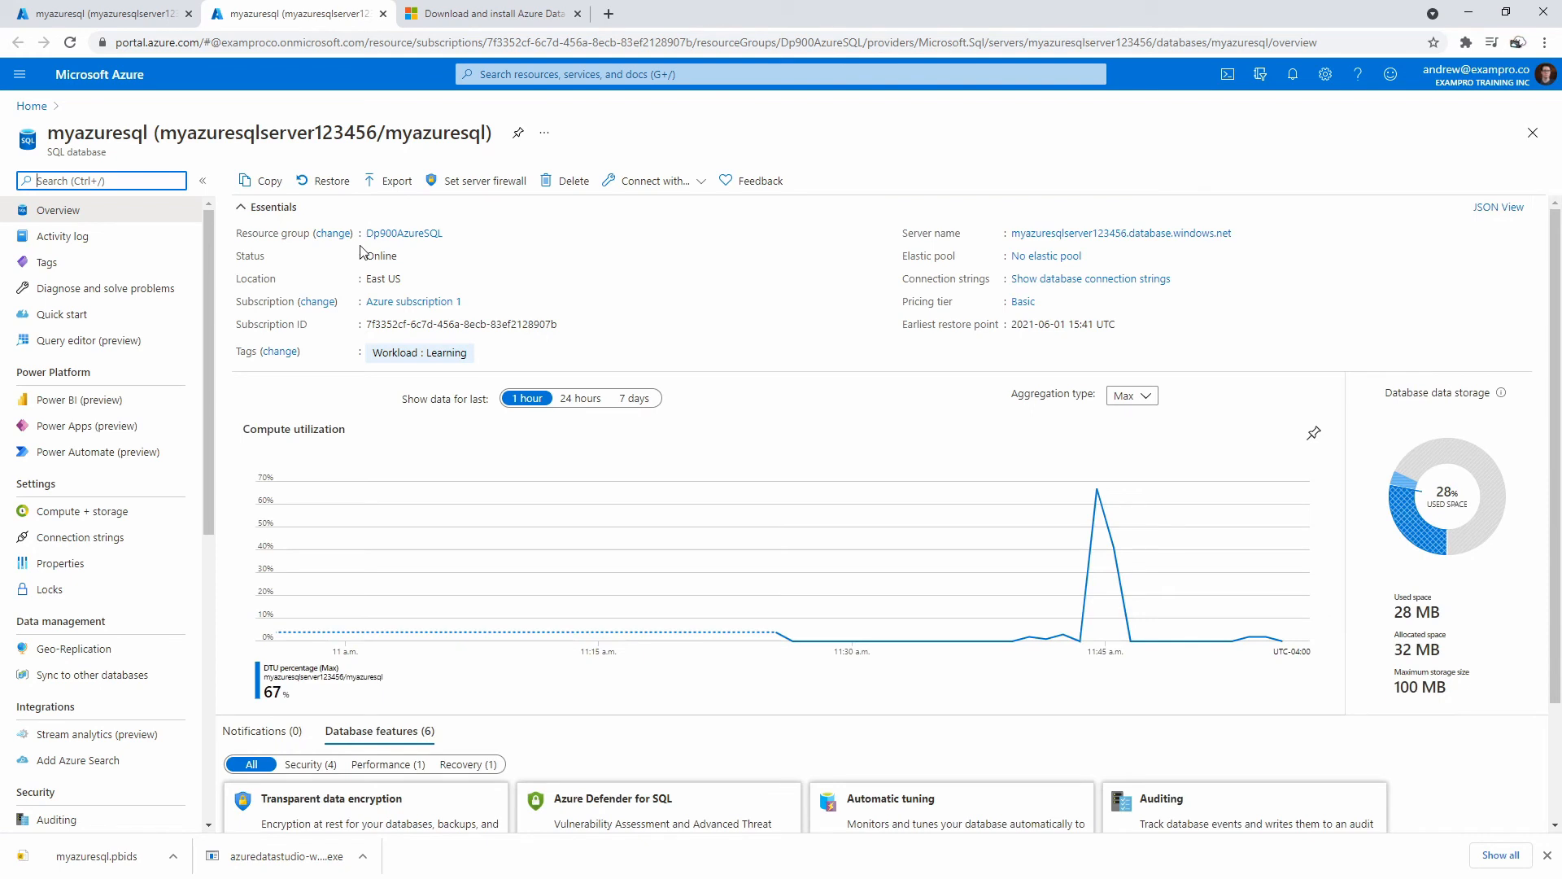
key(ctrl+shift+Tab)
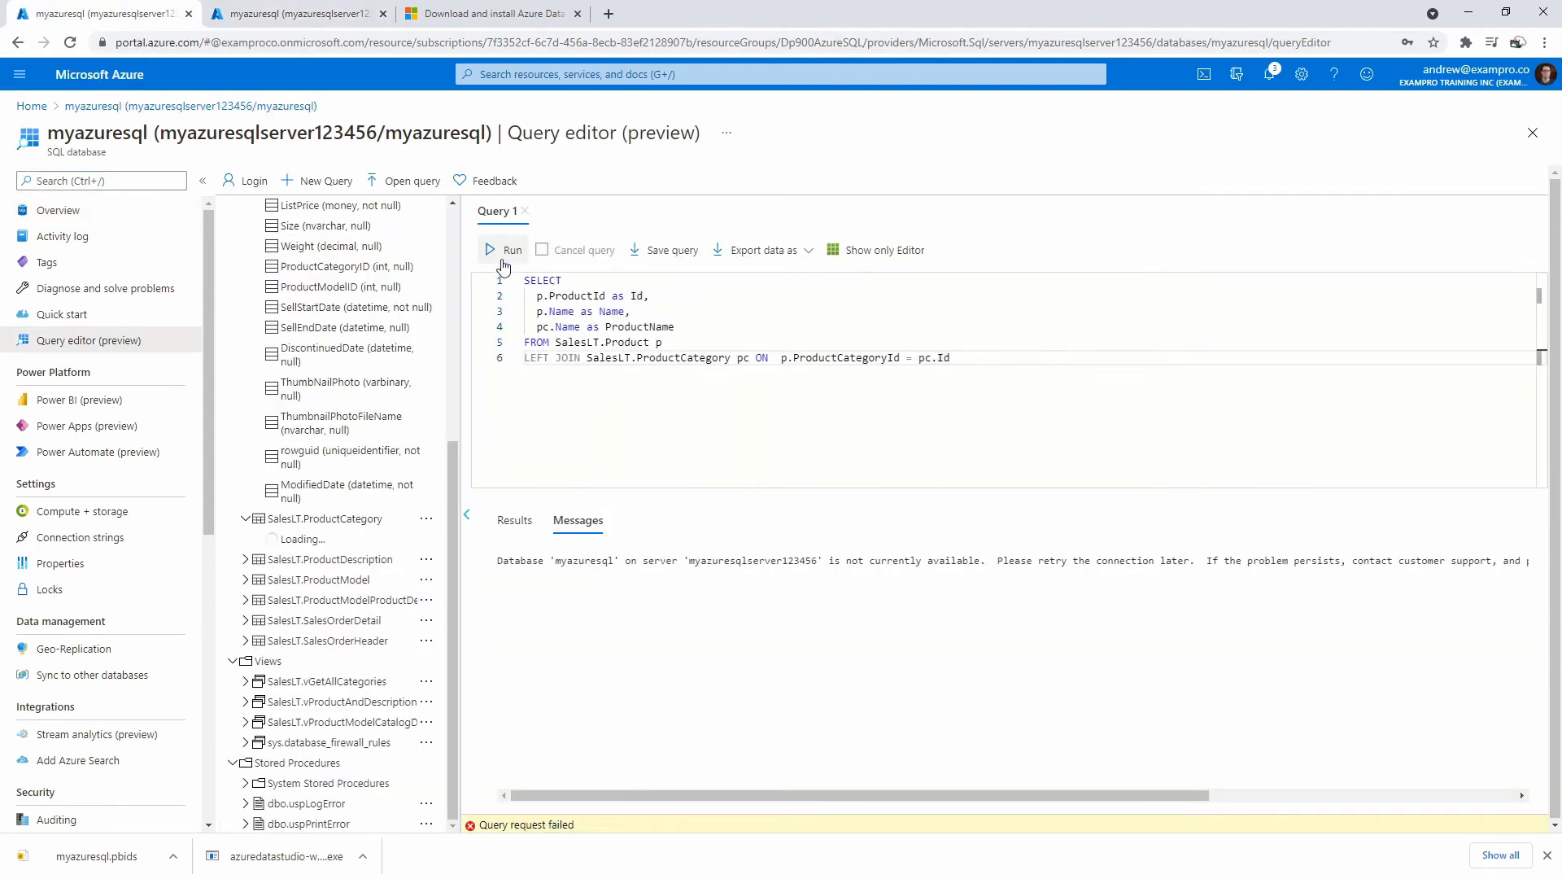
key(ctrl+a)
key(ctrl+c)
key(Delete)
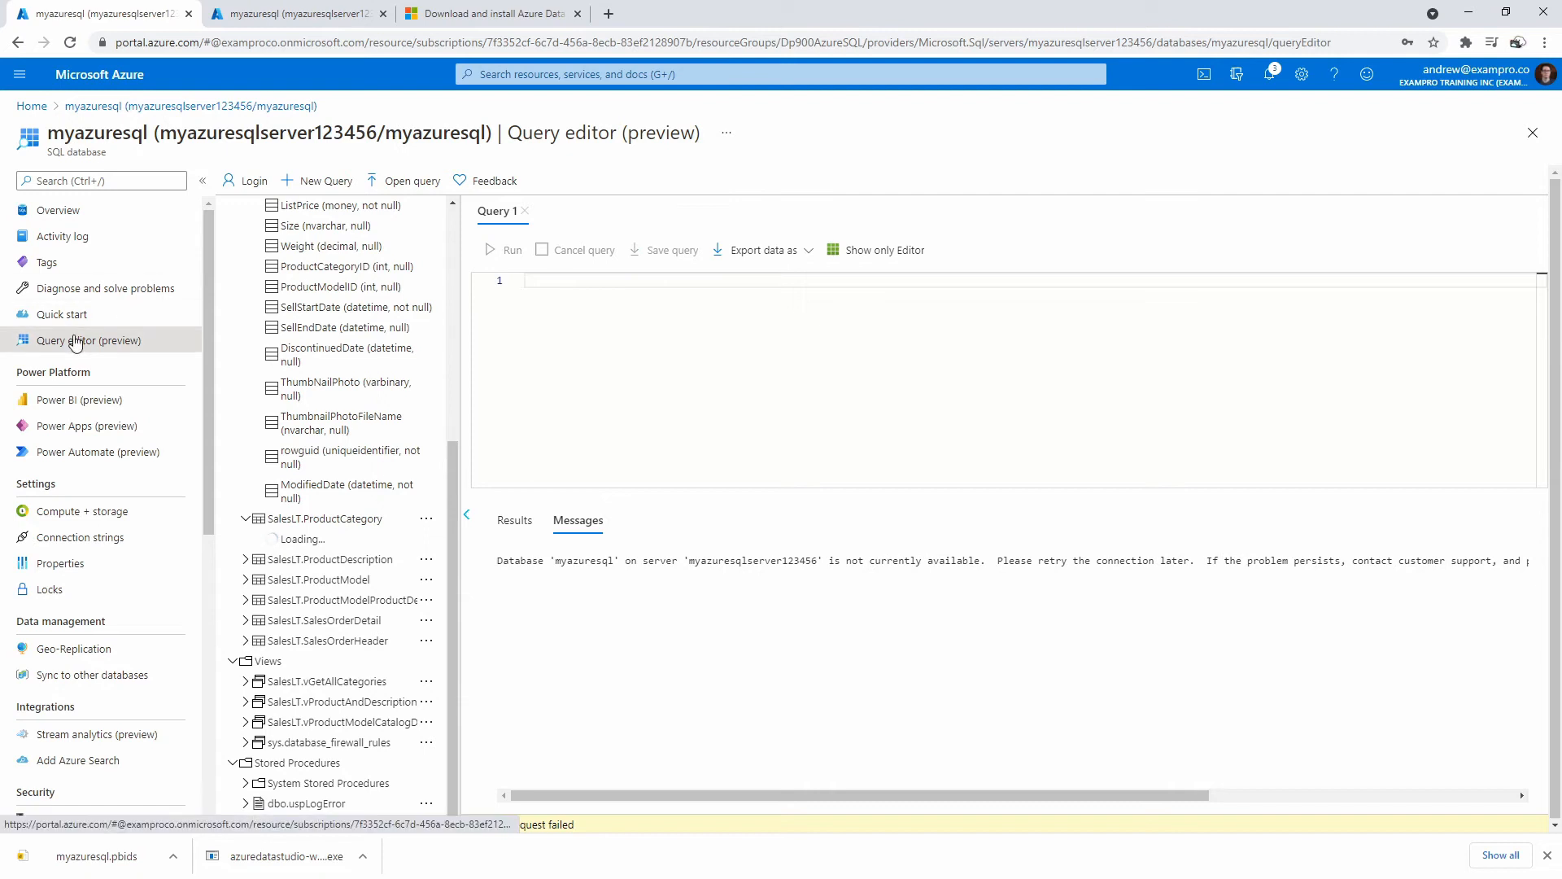
Sign in through the SQL server sign-in panel with the login password.
click(240, 181)
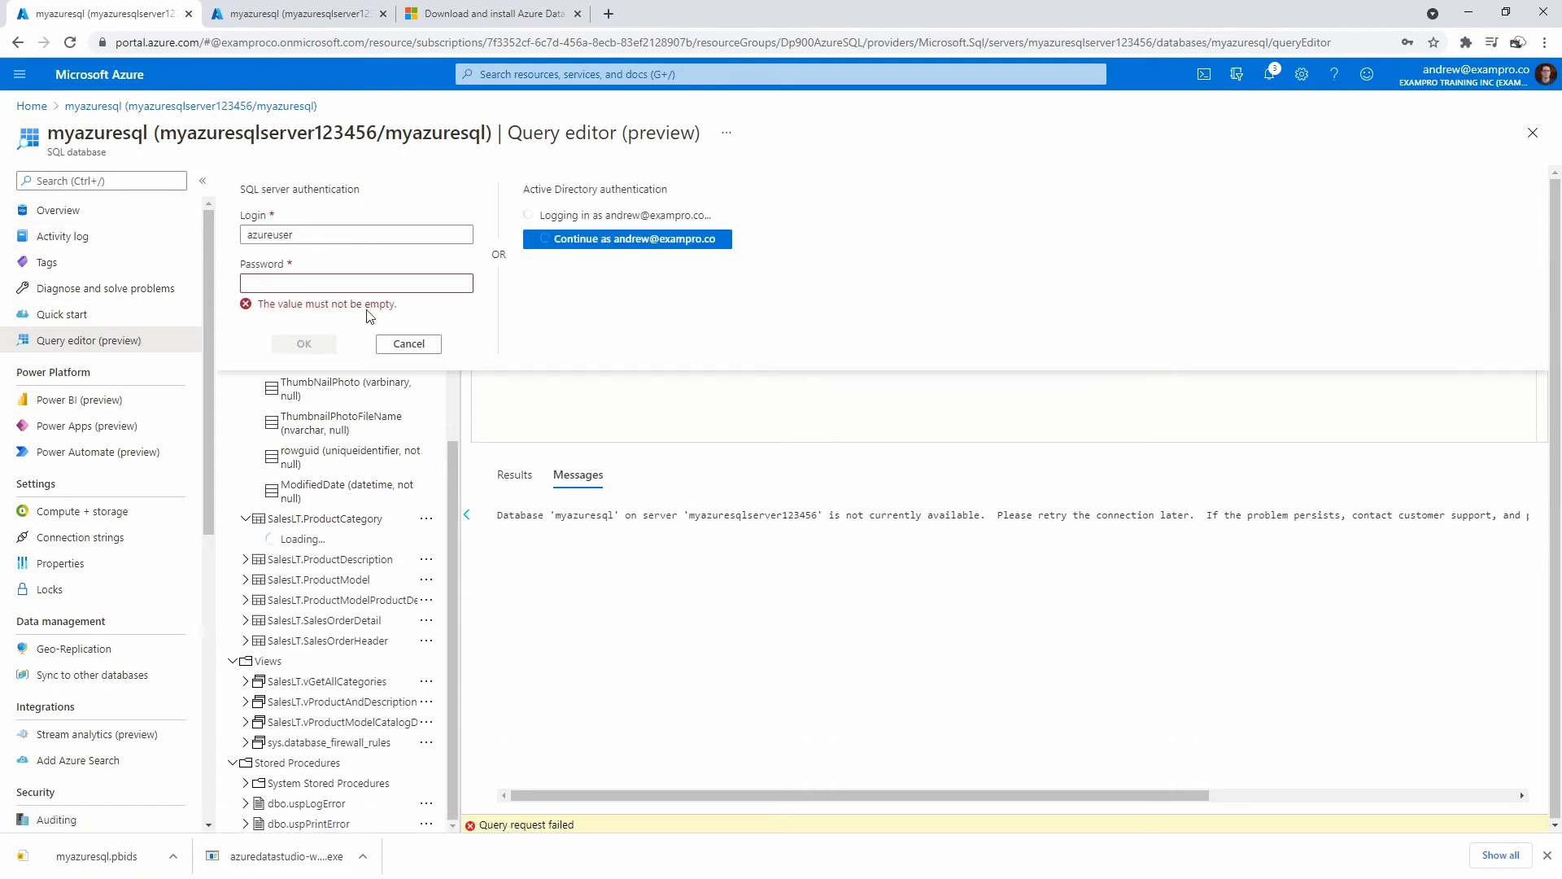
click(343, 285)
text(••••••••••)
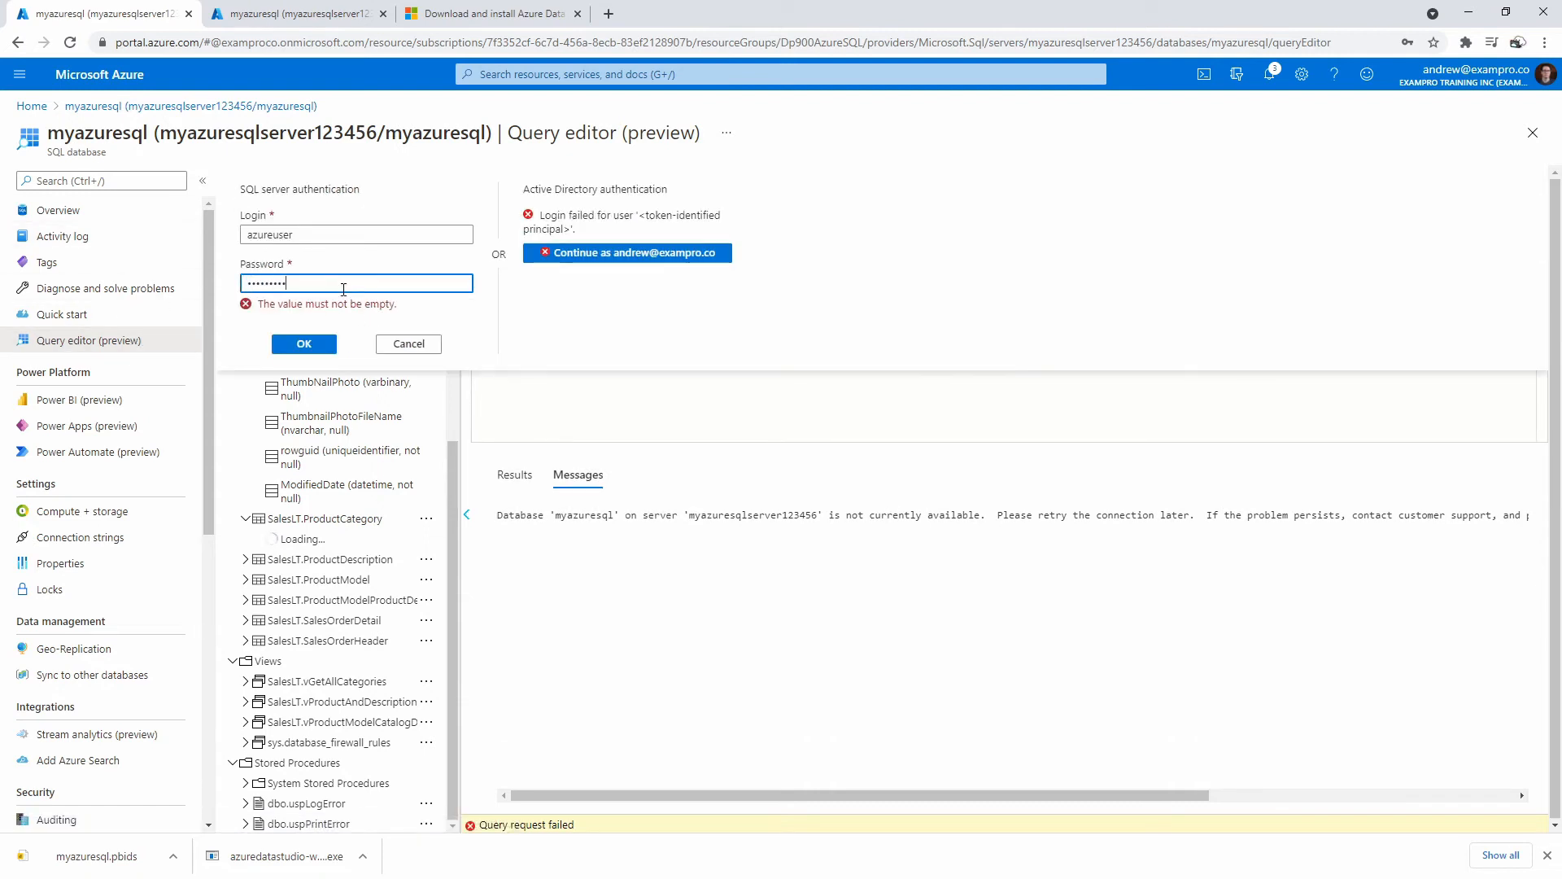
click(322, 333)
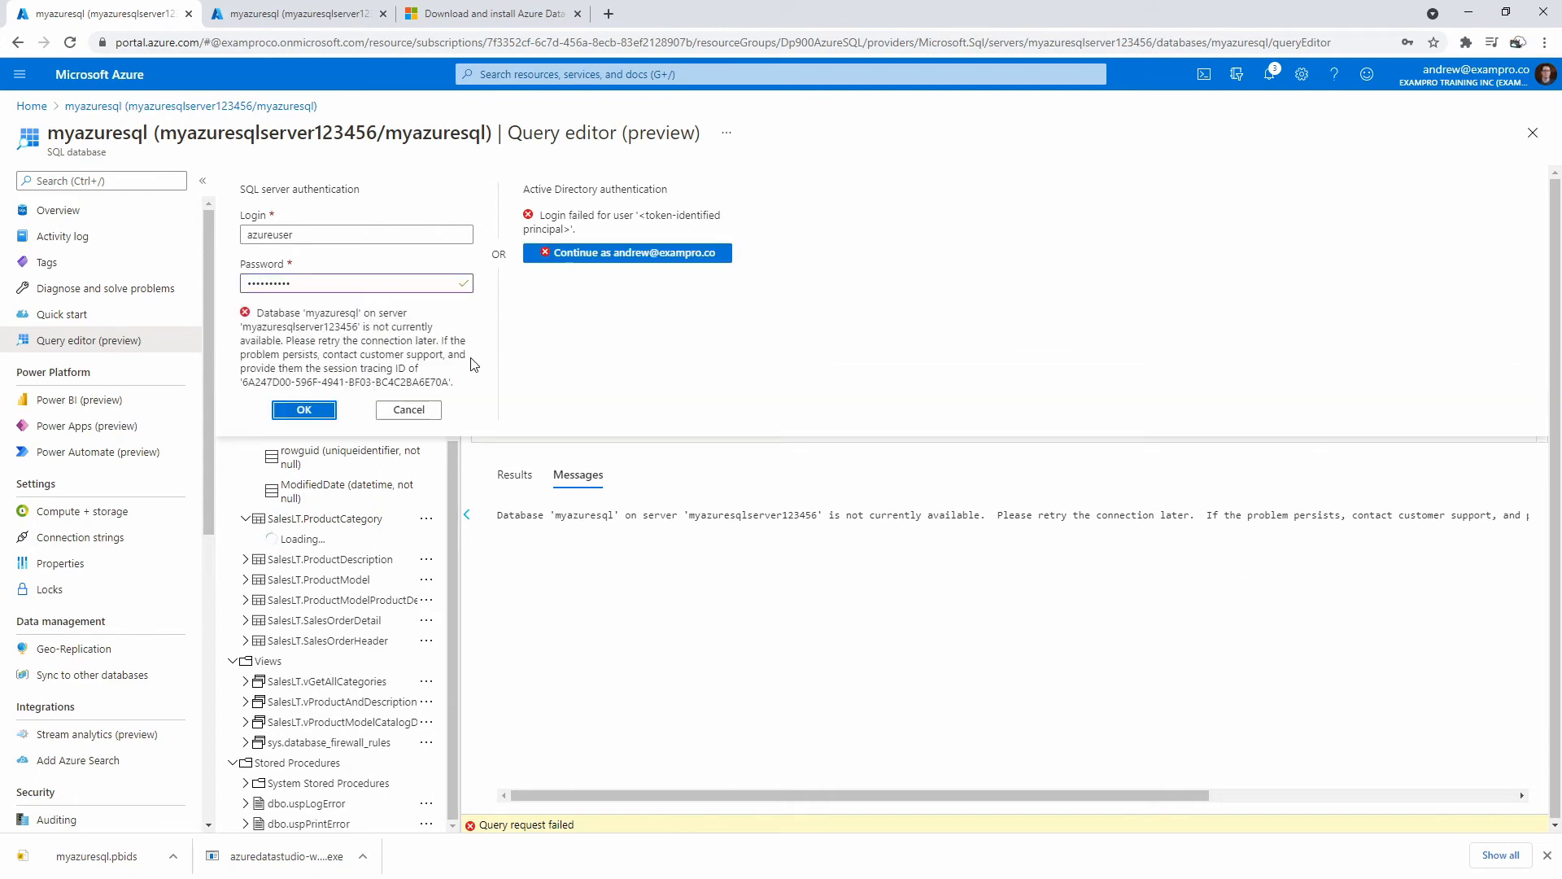
click(423, 413)
Discard edits, reopen the myazuresql query editor, sign in, and paste the LEFT JOIN query.
click(1533, 133)
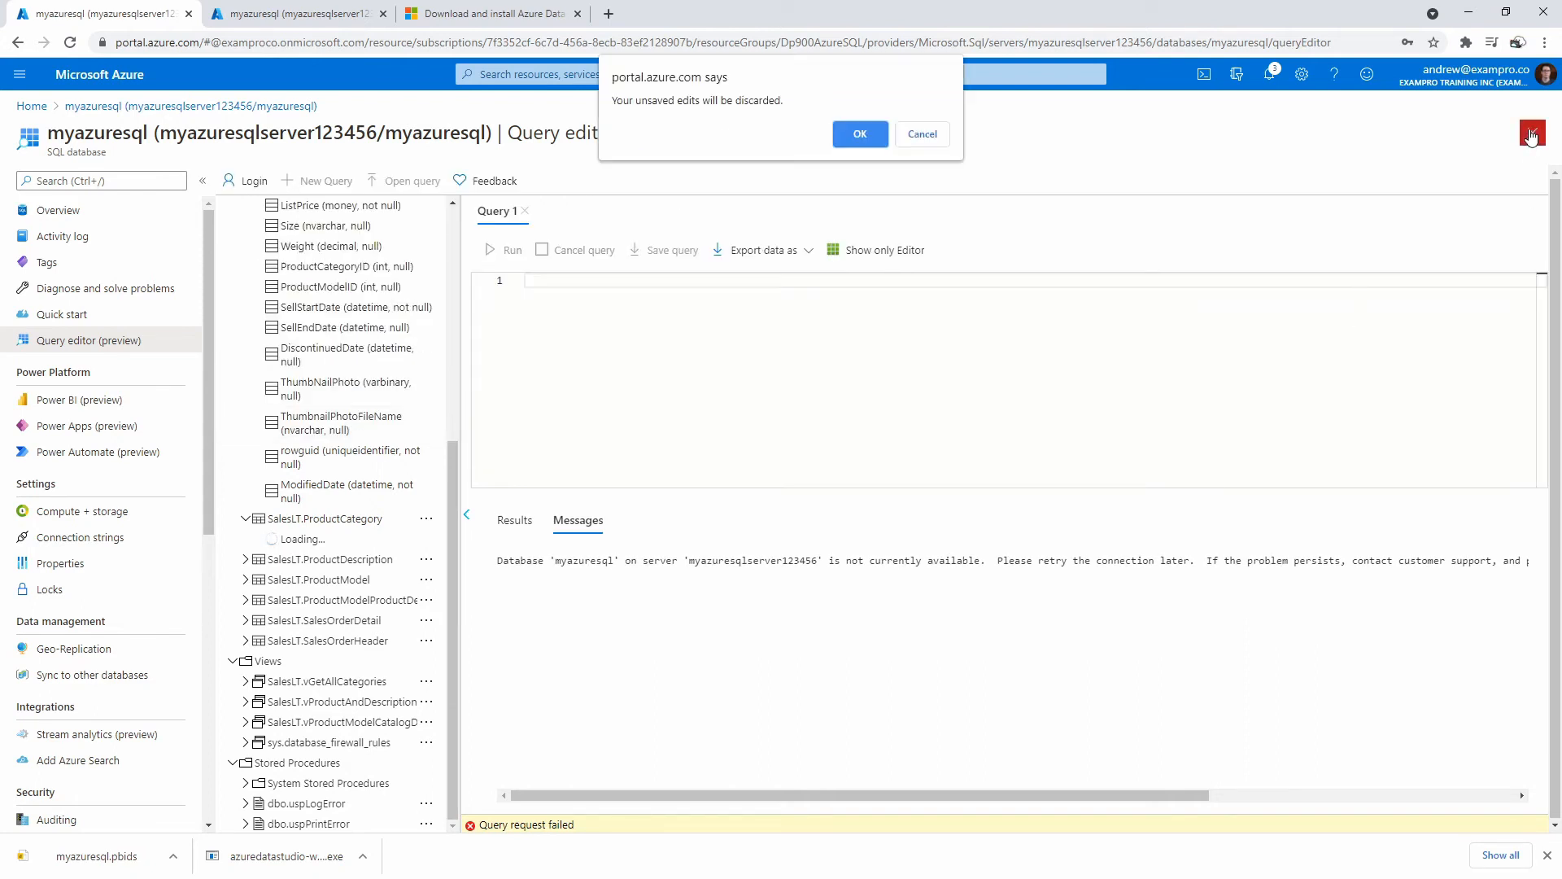
click(885, 138)
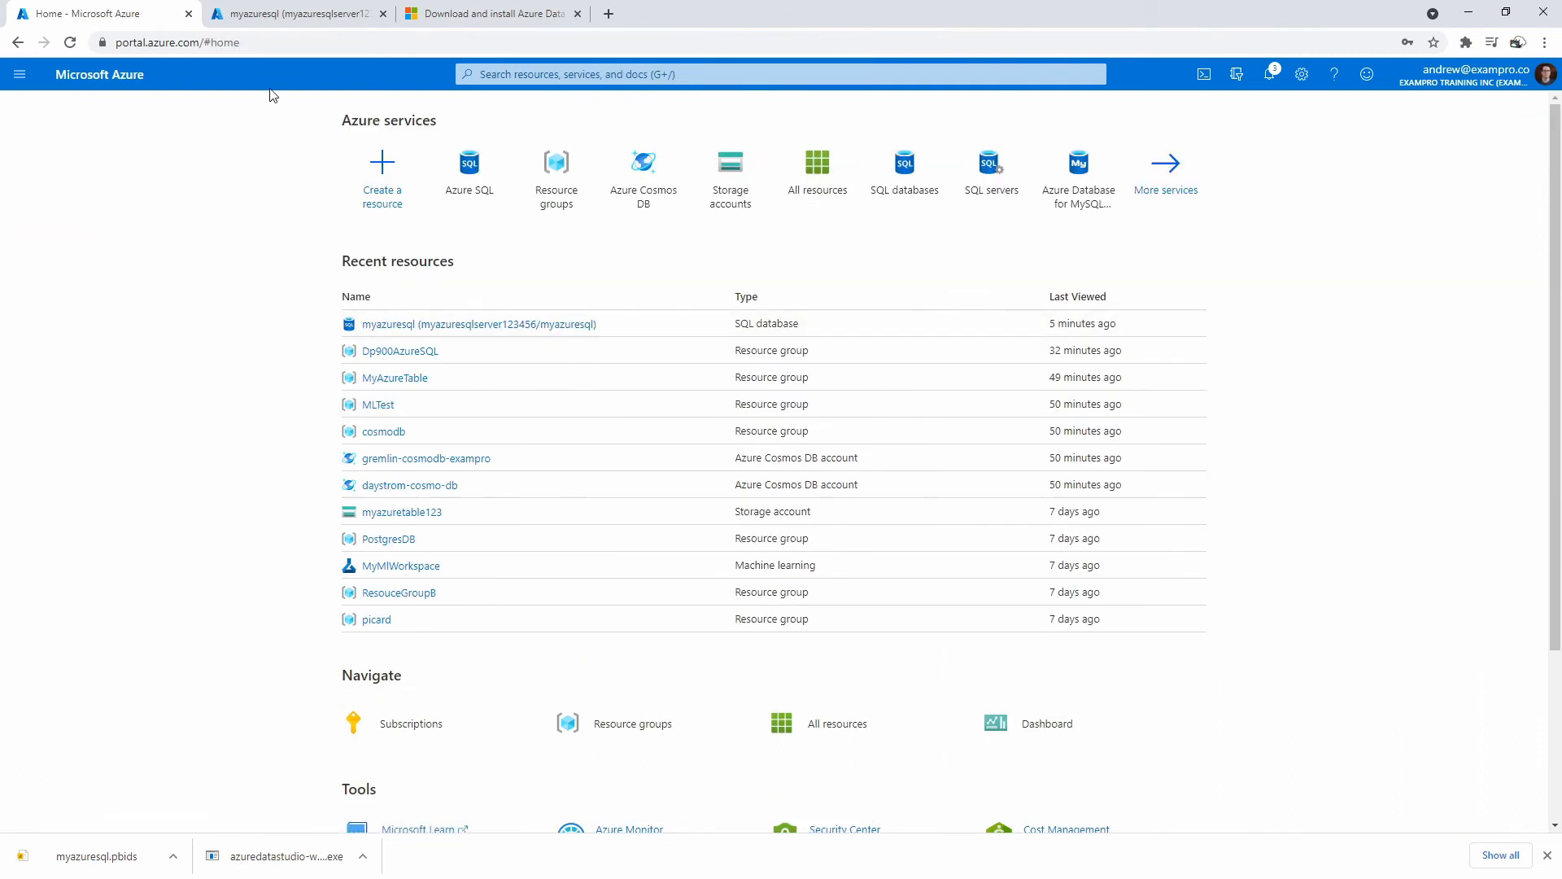
click(275, 17)
click(88, 340)
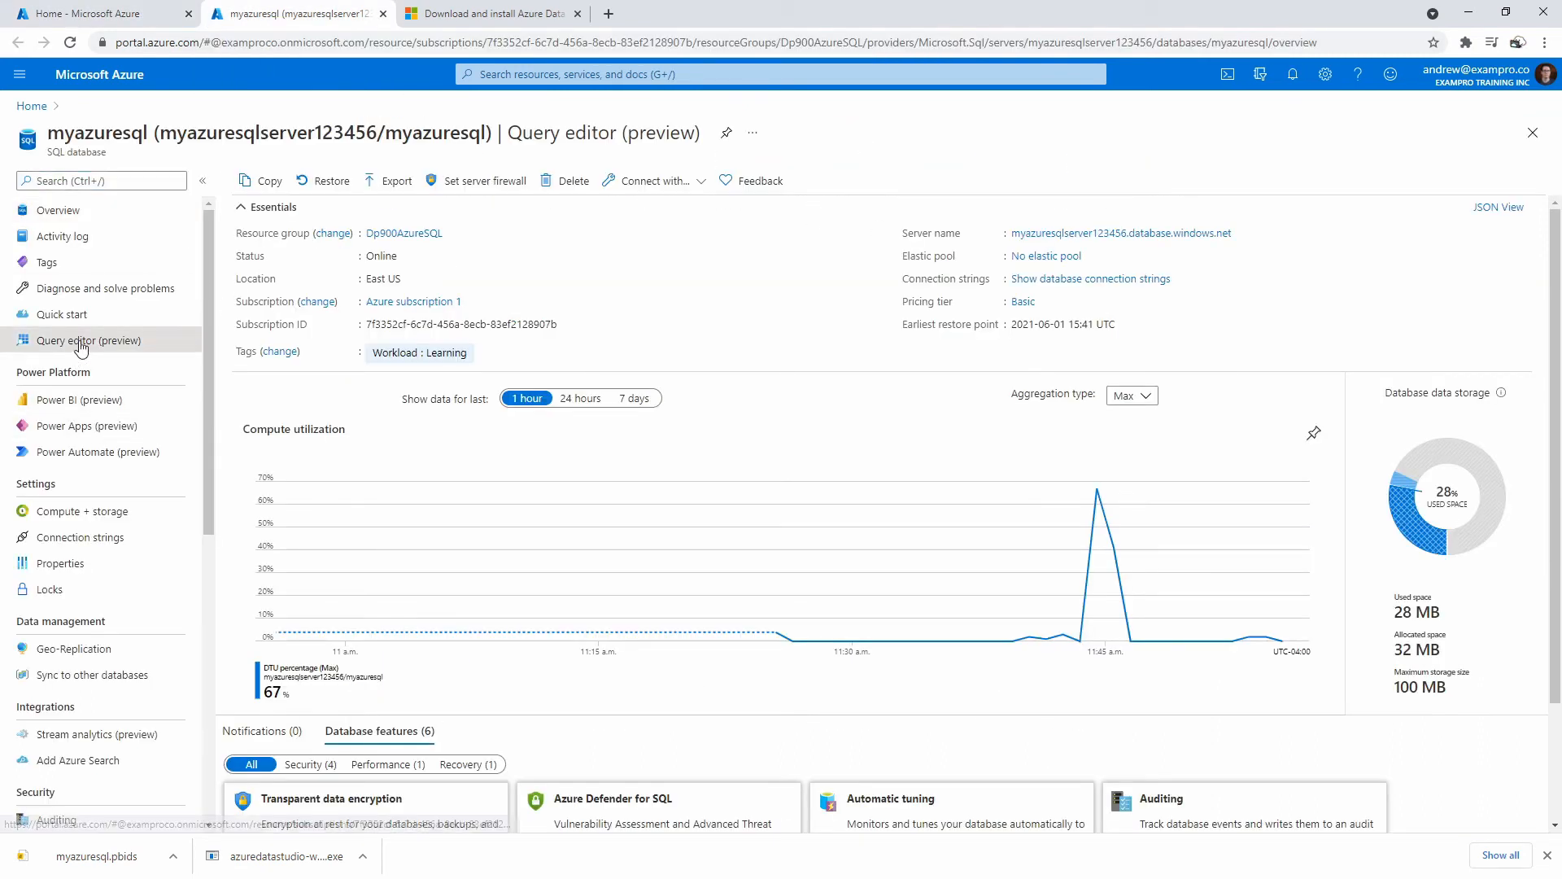
click(723, 548)
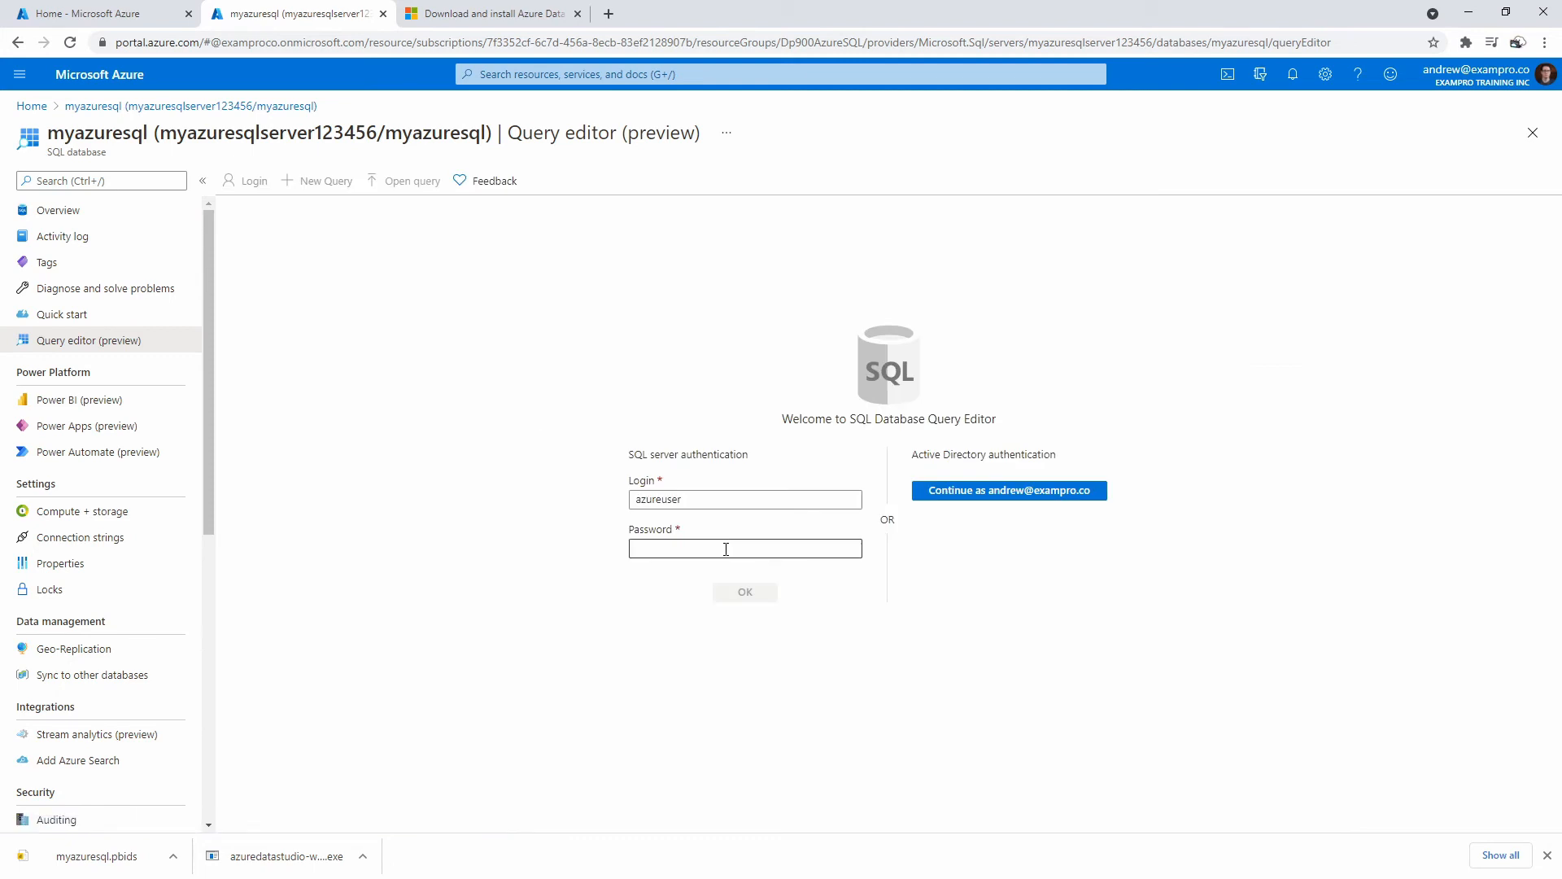
text(••)
click(745, 592)
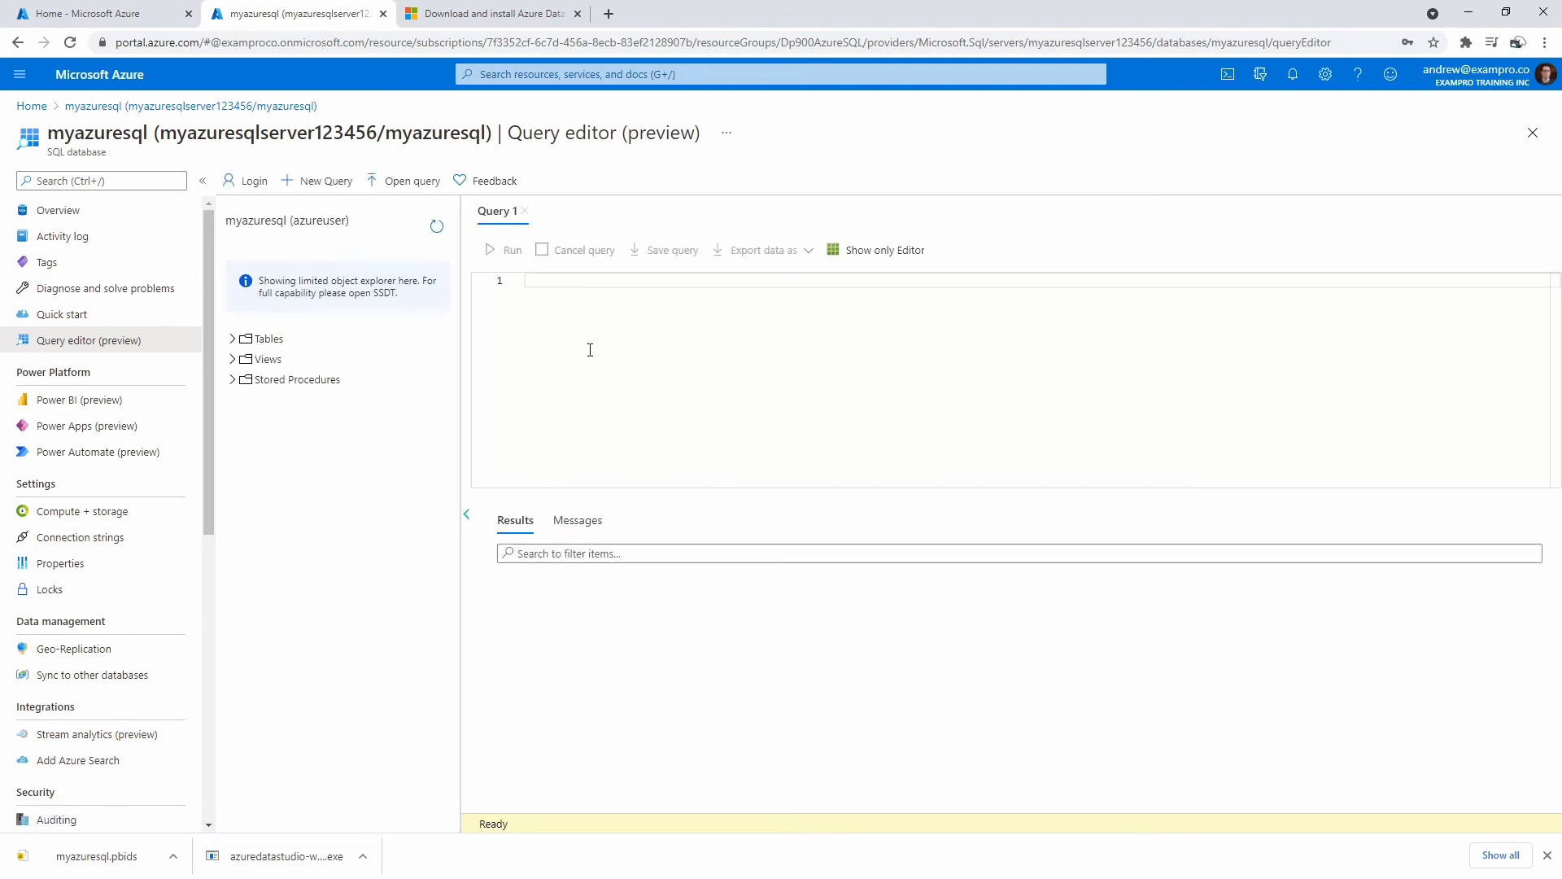
key(ctrl+v)
Run the LEFT JOIN query, change the join's pc.Id to pc.ProductId, and rerun it.
click(507, 250)
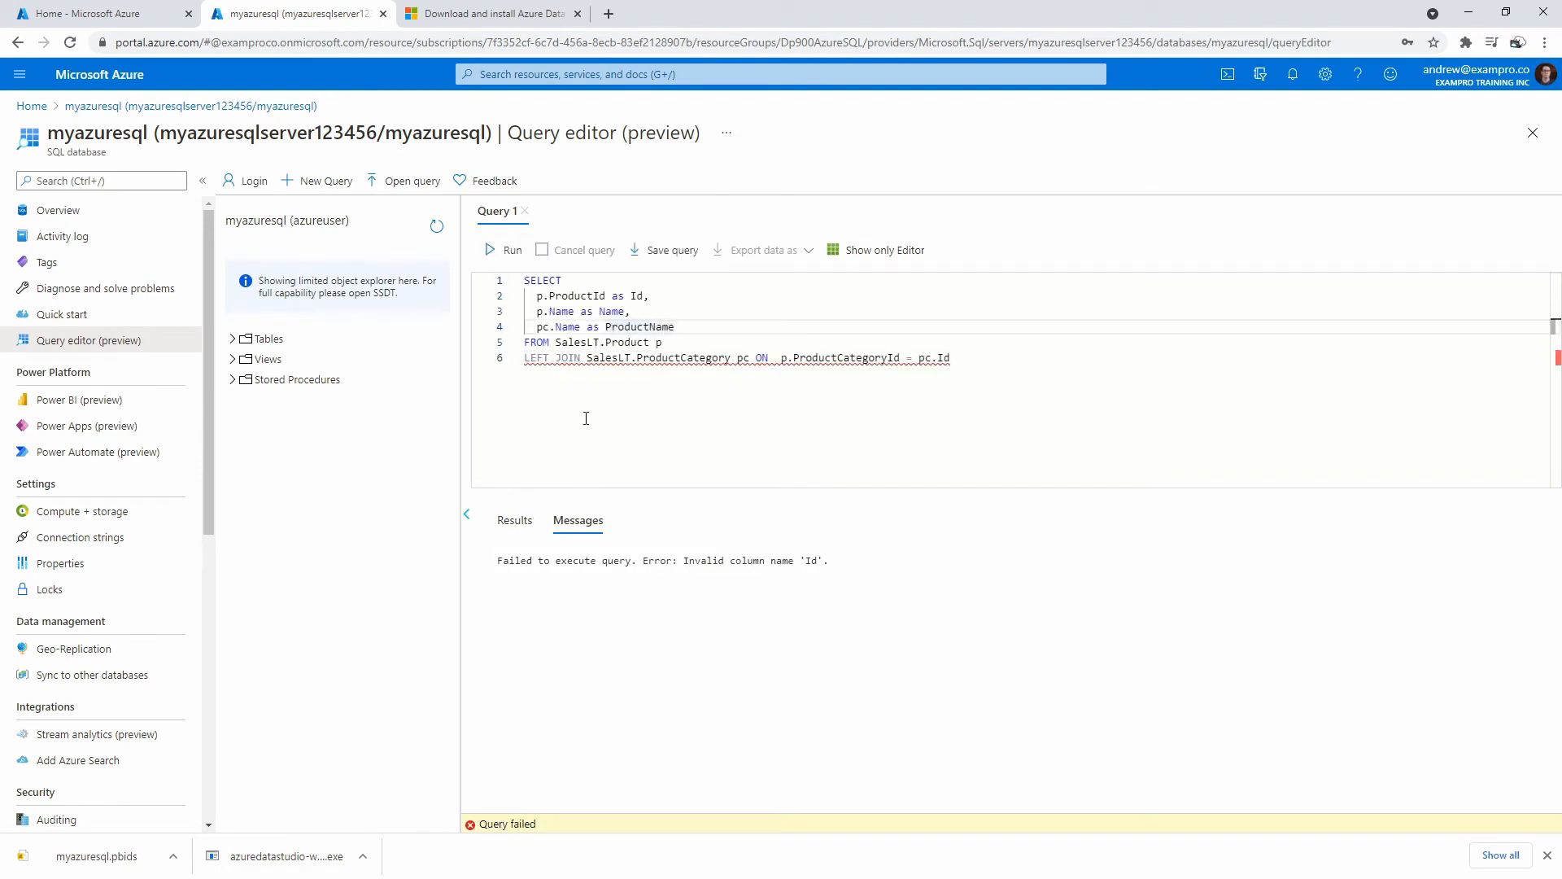
click(602, 359)
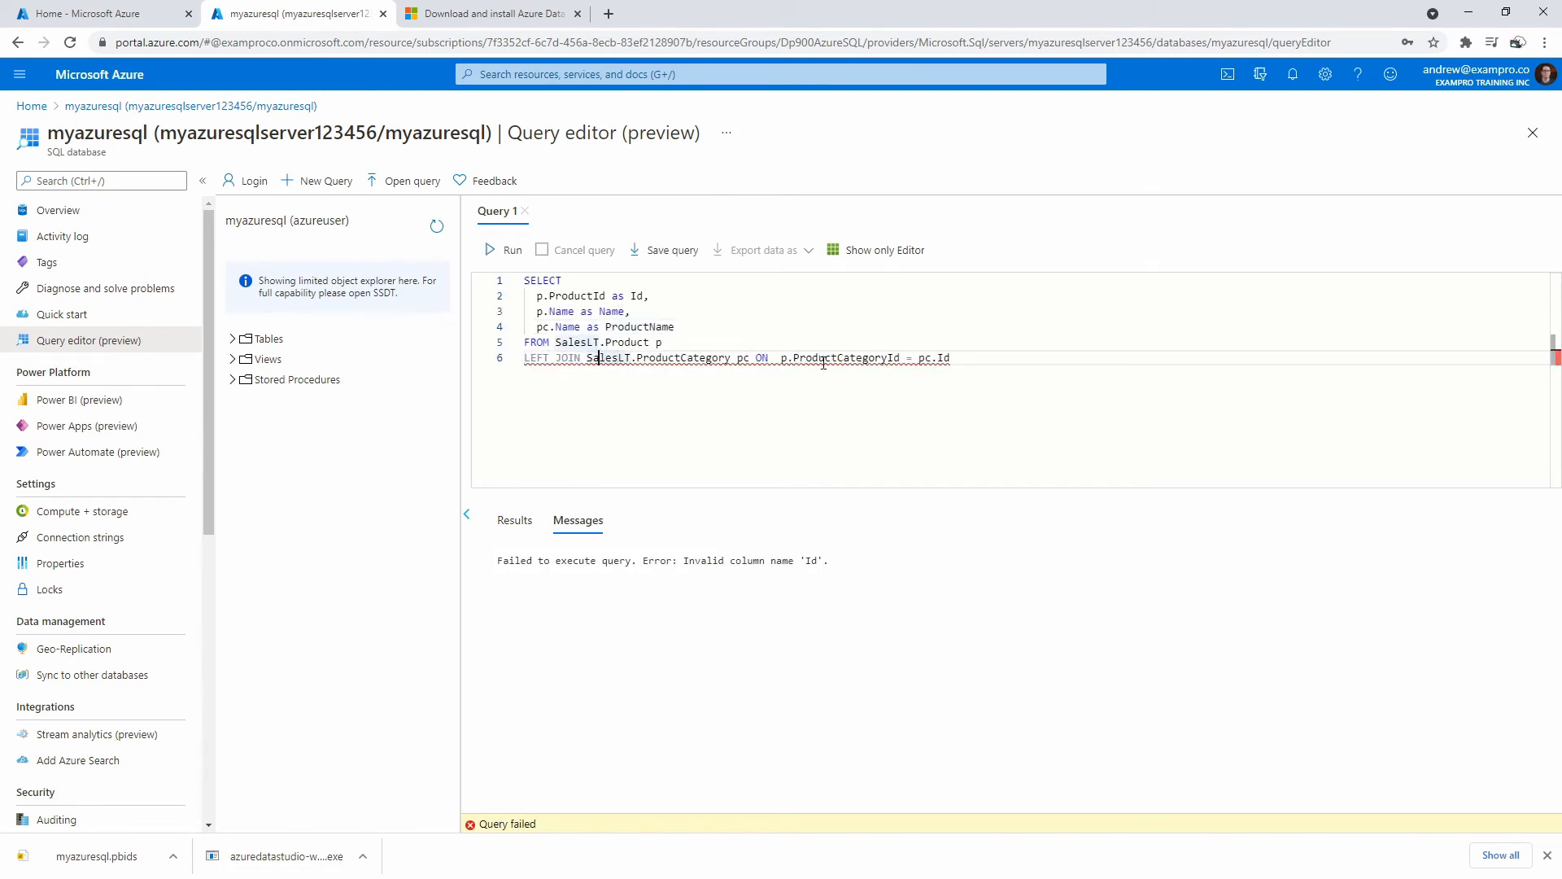
mouse_move(824, 363)
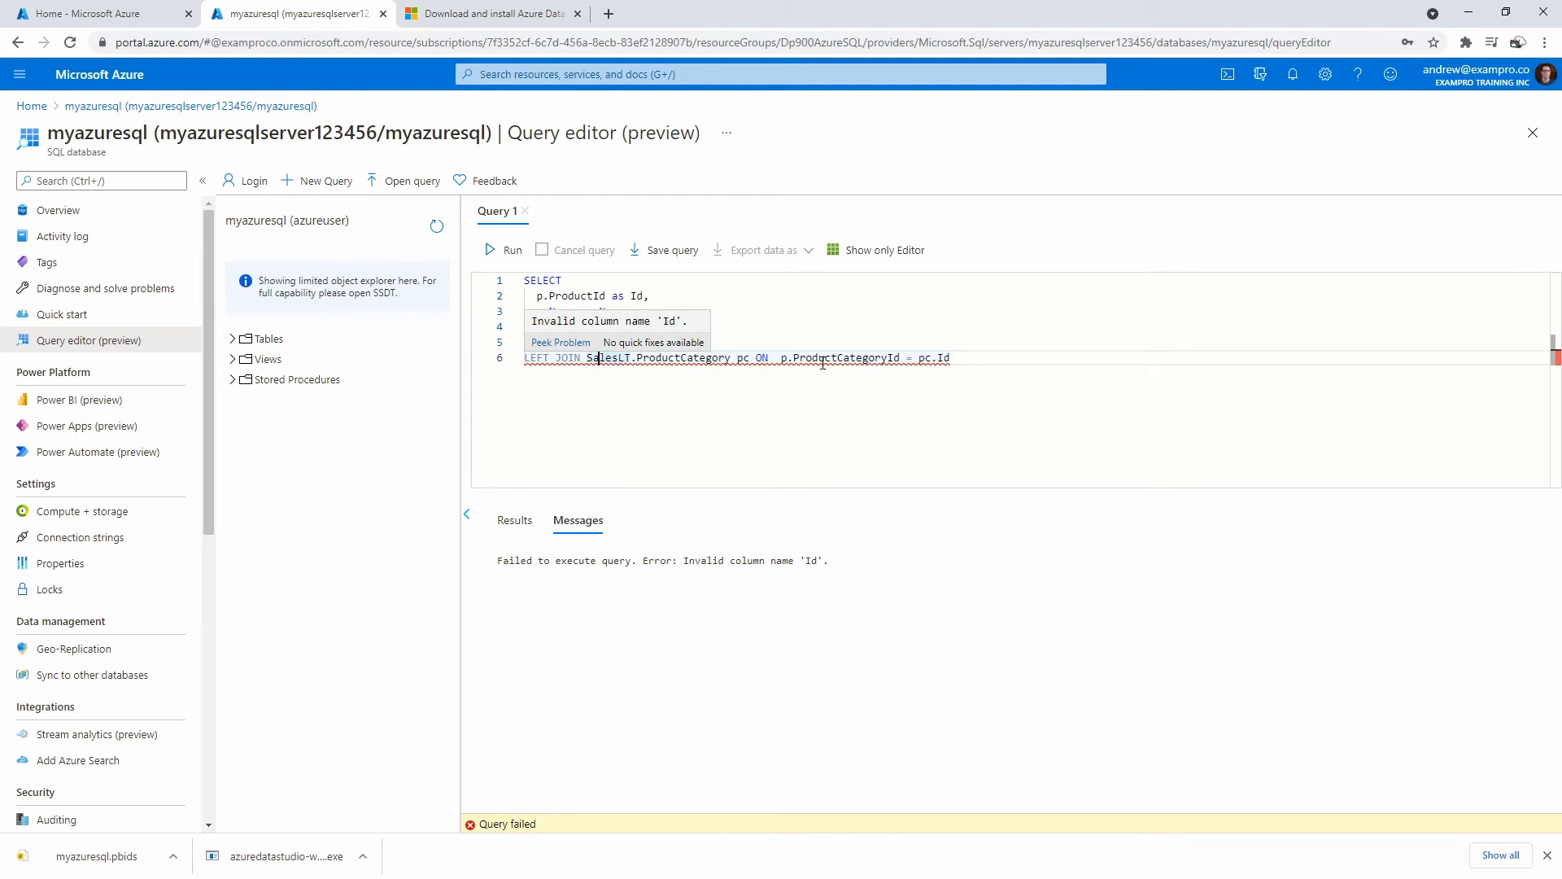
click(938, 358)
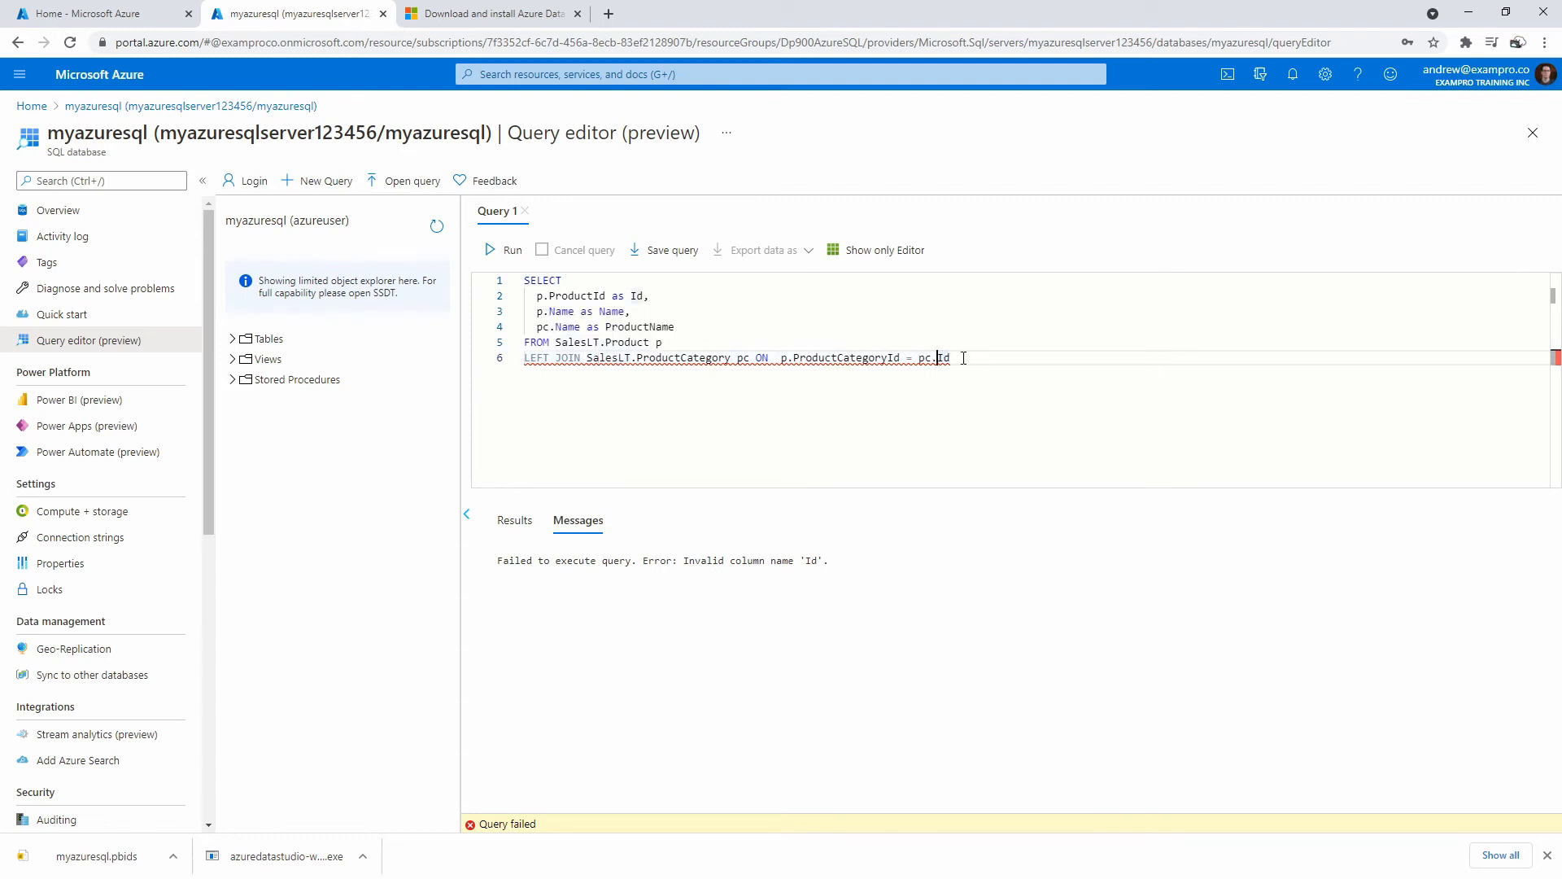
text(Product)
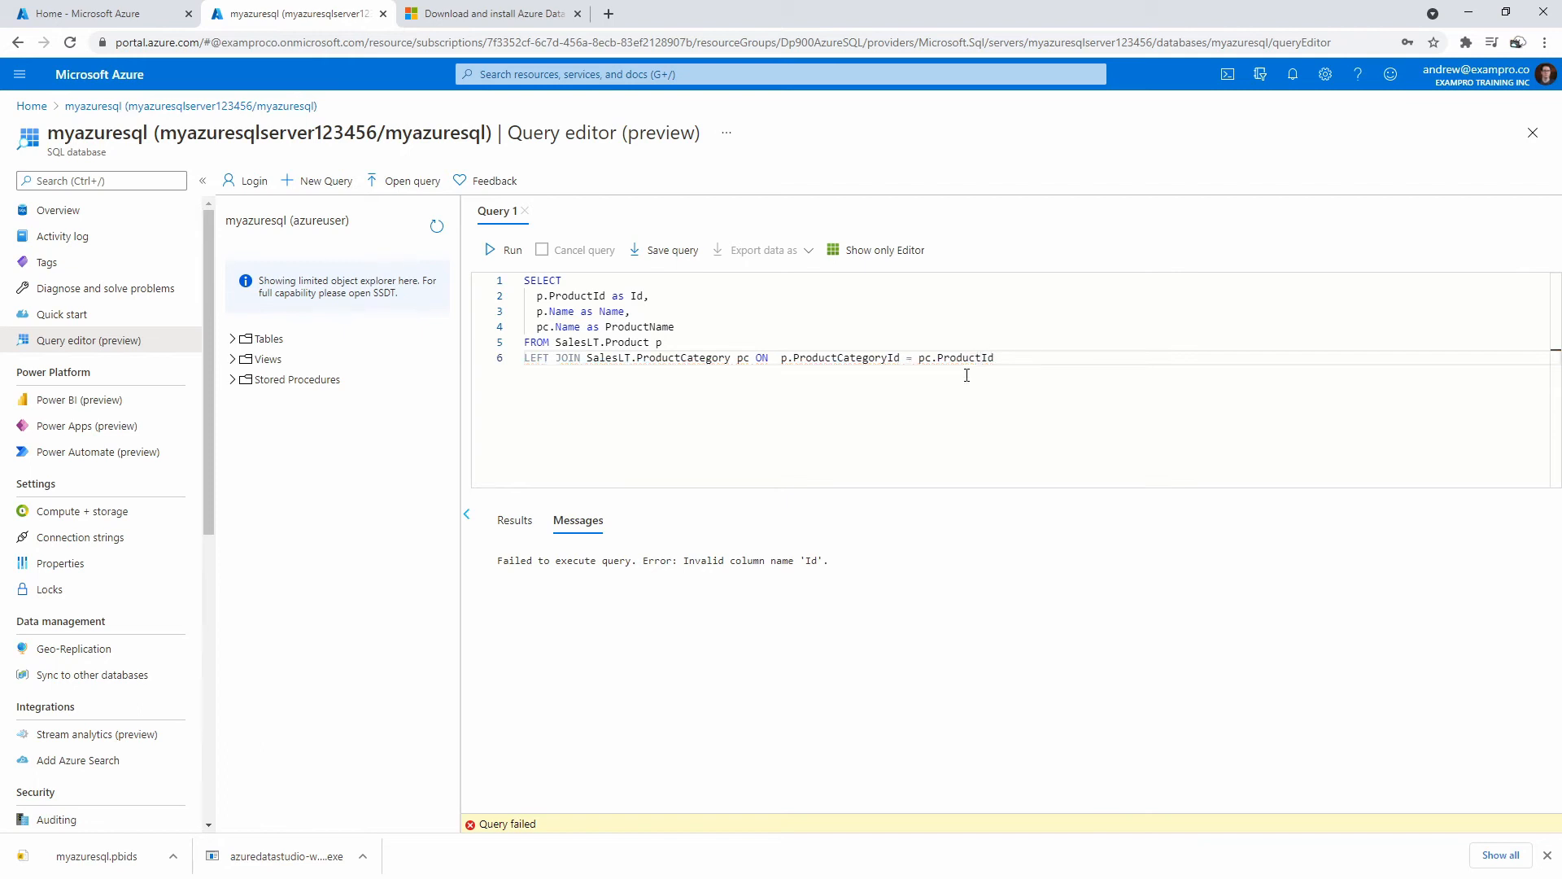
click(506, 250)
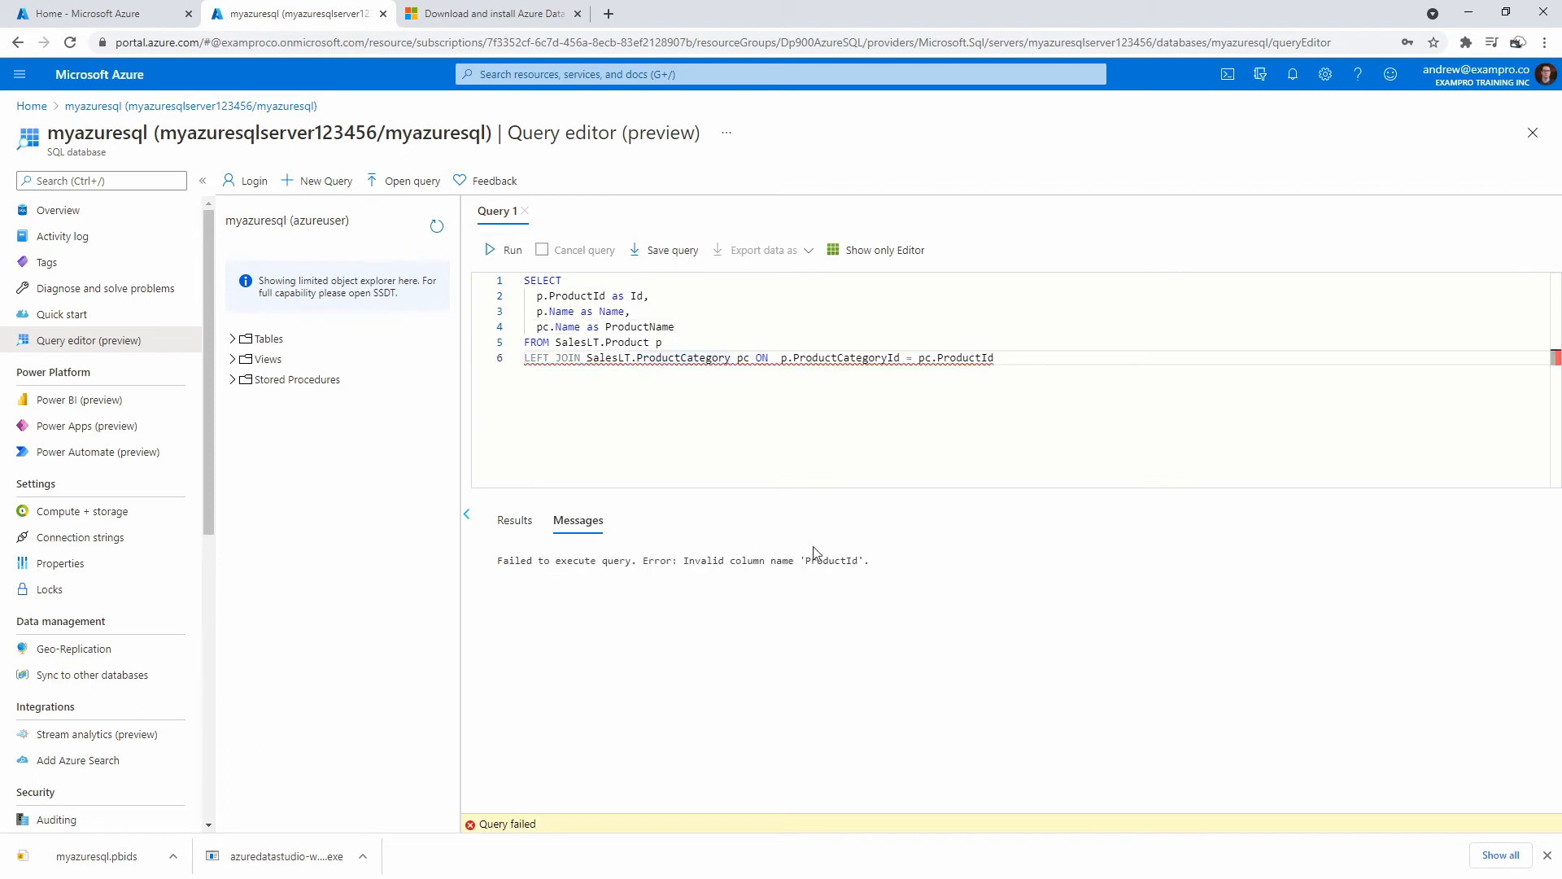
Check SalesLT.Product's columns and fix the join line's casing to ProductID and ProductCategoryID.
click(240, 339)
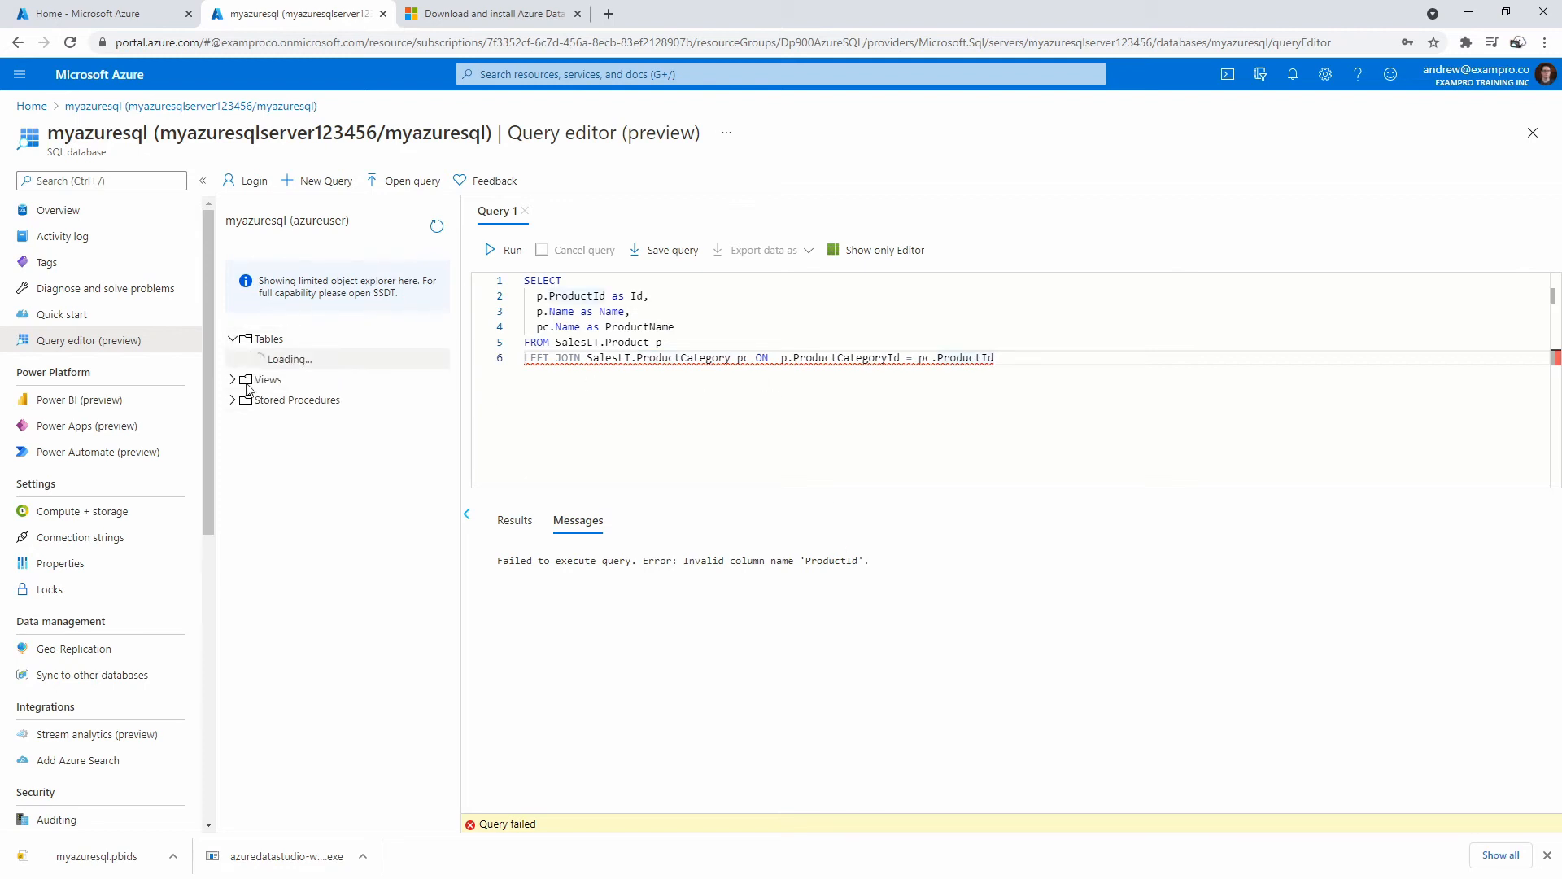
click(246, 462)
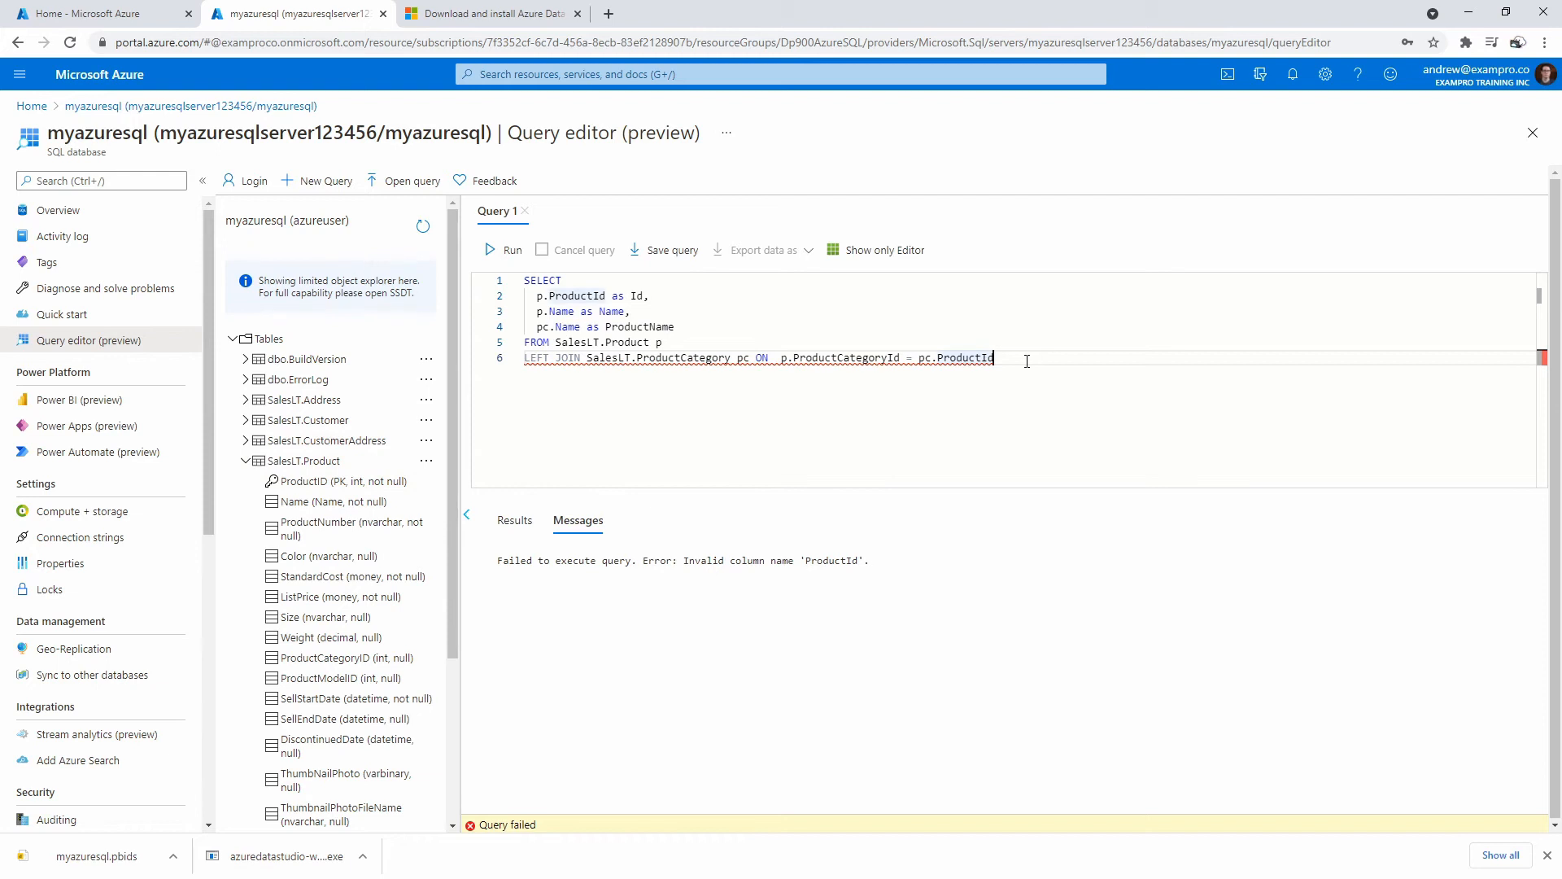
key(BackSpace)
text(D)
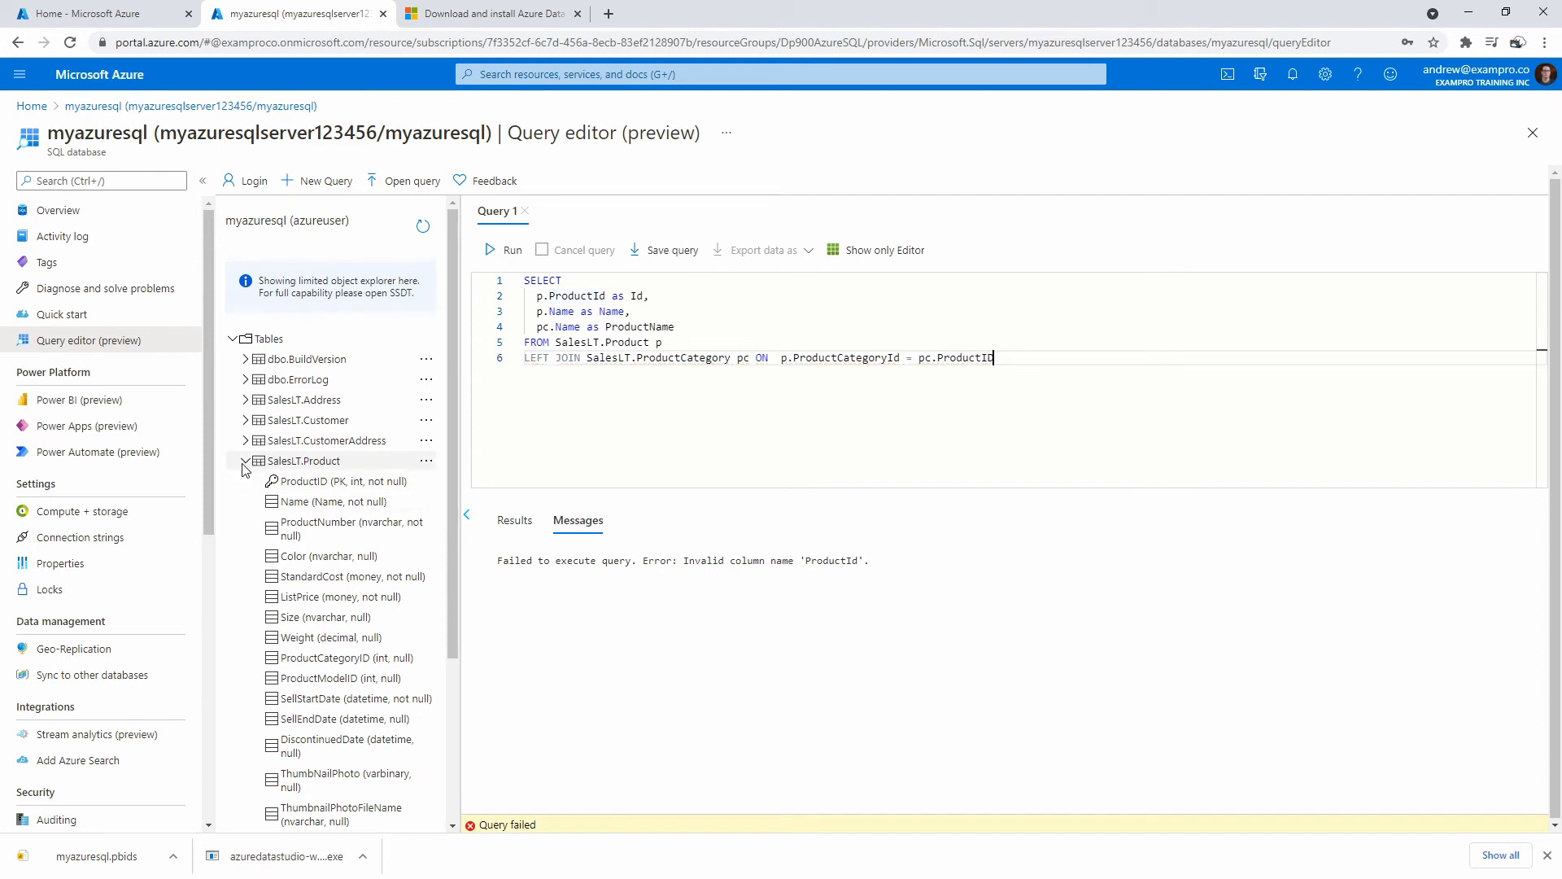
scroll(249, 466, down, 3)
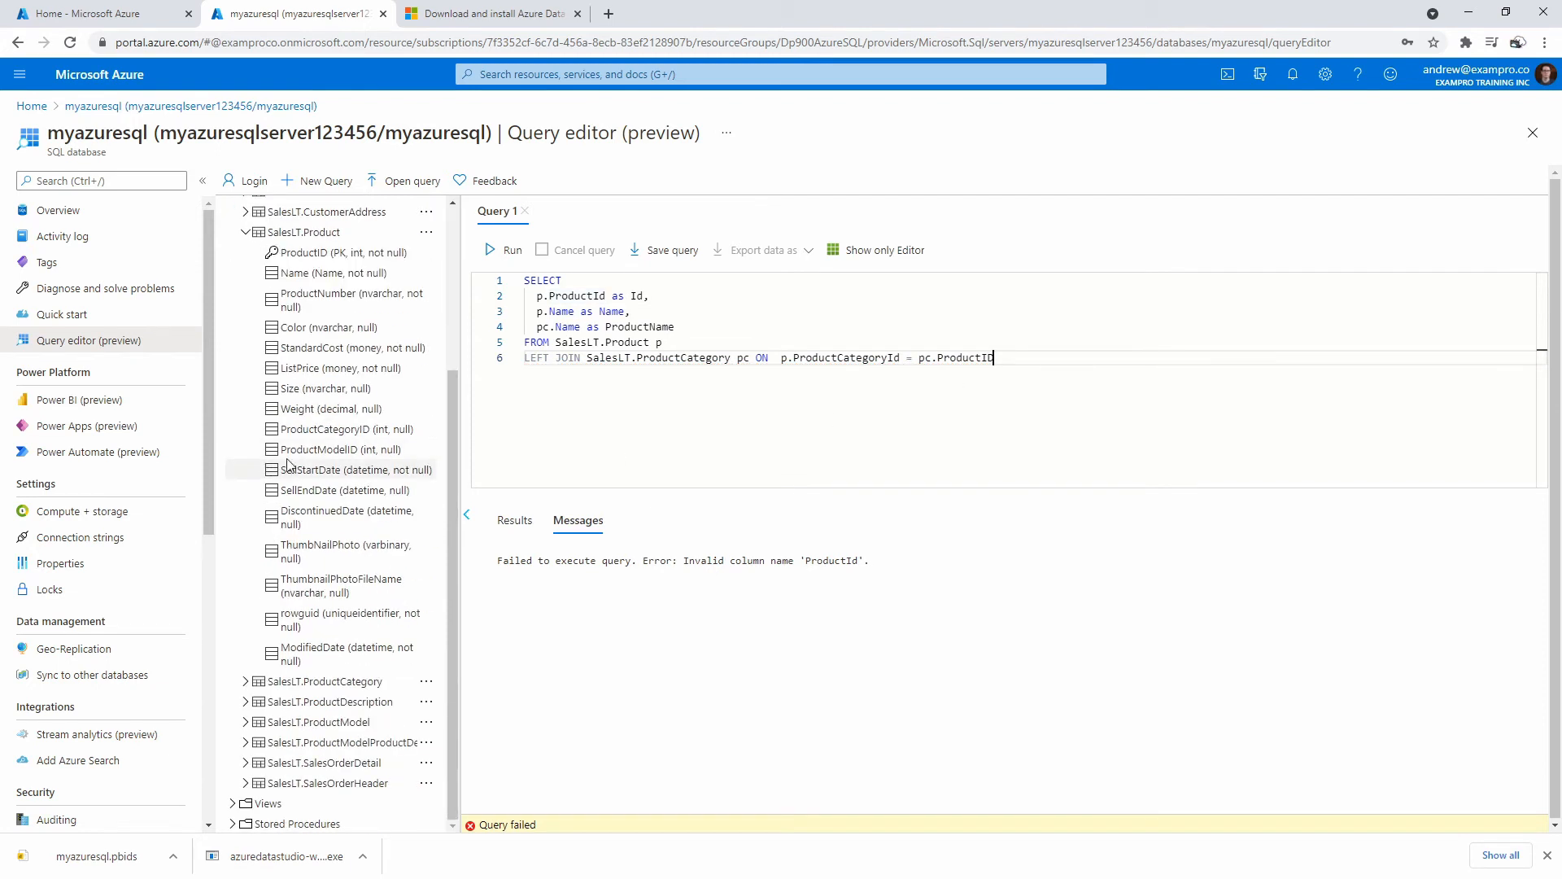
drag(902, 356, 914, 345)
click(940, 341)
key(Down)
click(901, 357)
key(BackSpace)
text(D)
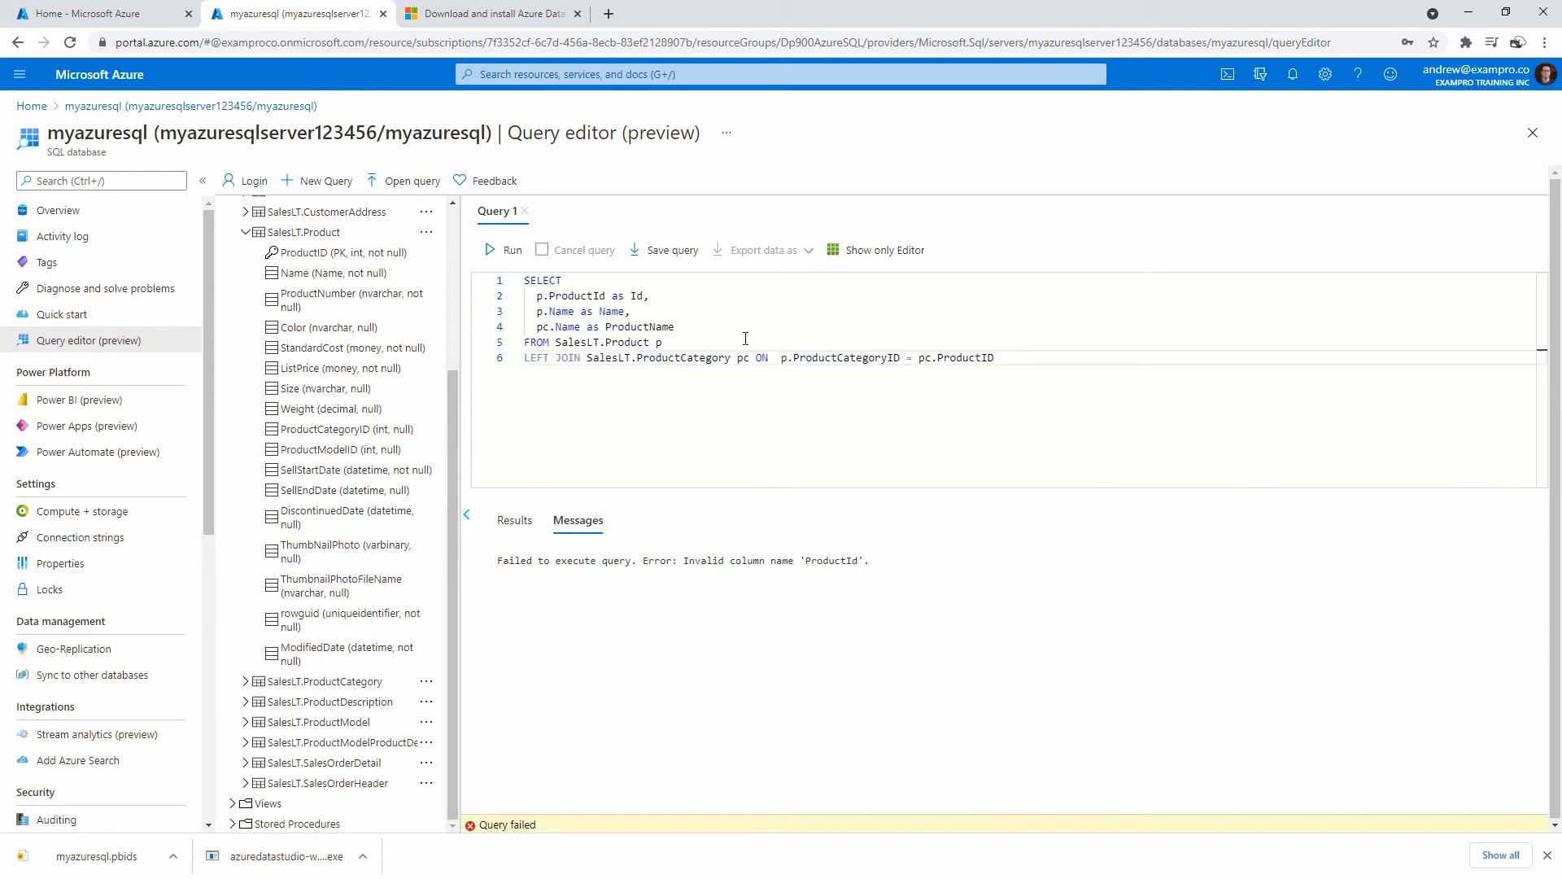
Correct line 2's column to ProductID and run the query again.
click(599, 296)
key(Delete)
text(D)
click(688, 342)
click(505, 250)
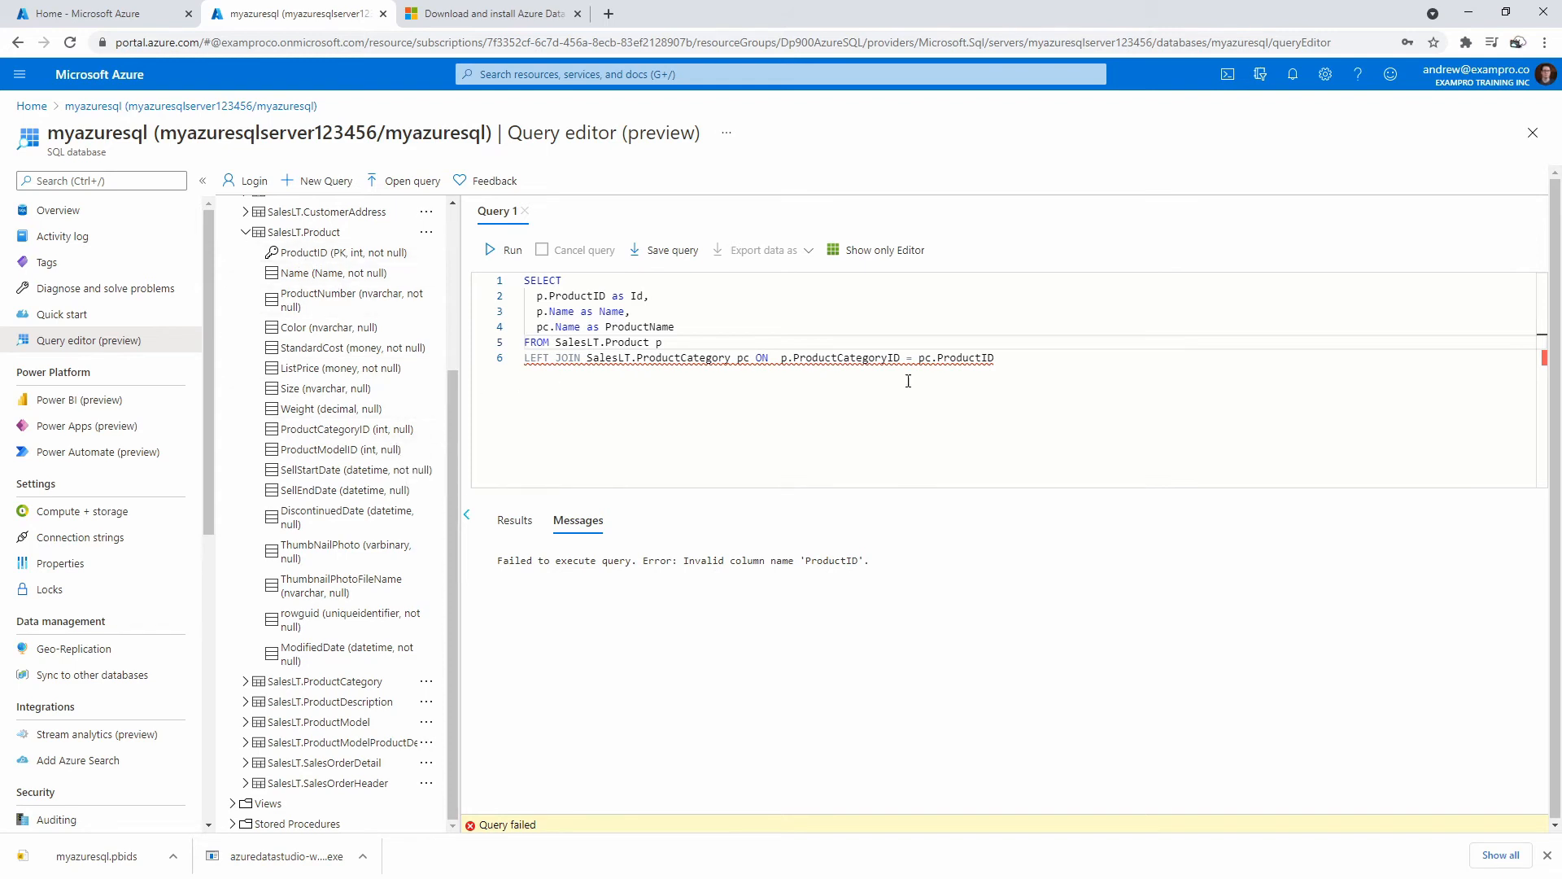
Check SalesLT.ProductCategory's columns, change pc.ProductID to pc.ProductCategoryID, and run the query successfully.
mouse_move(910, 358)
drag(938, 353, 994, 353)
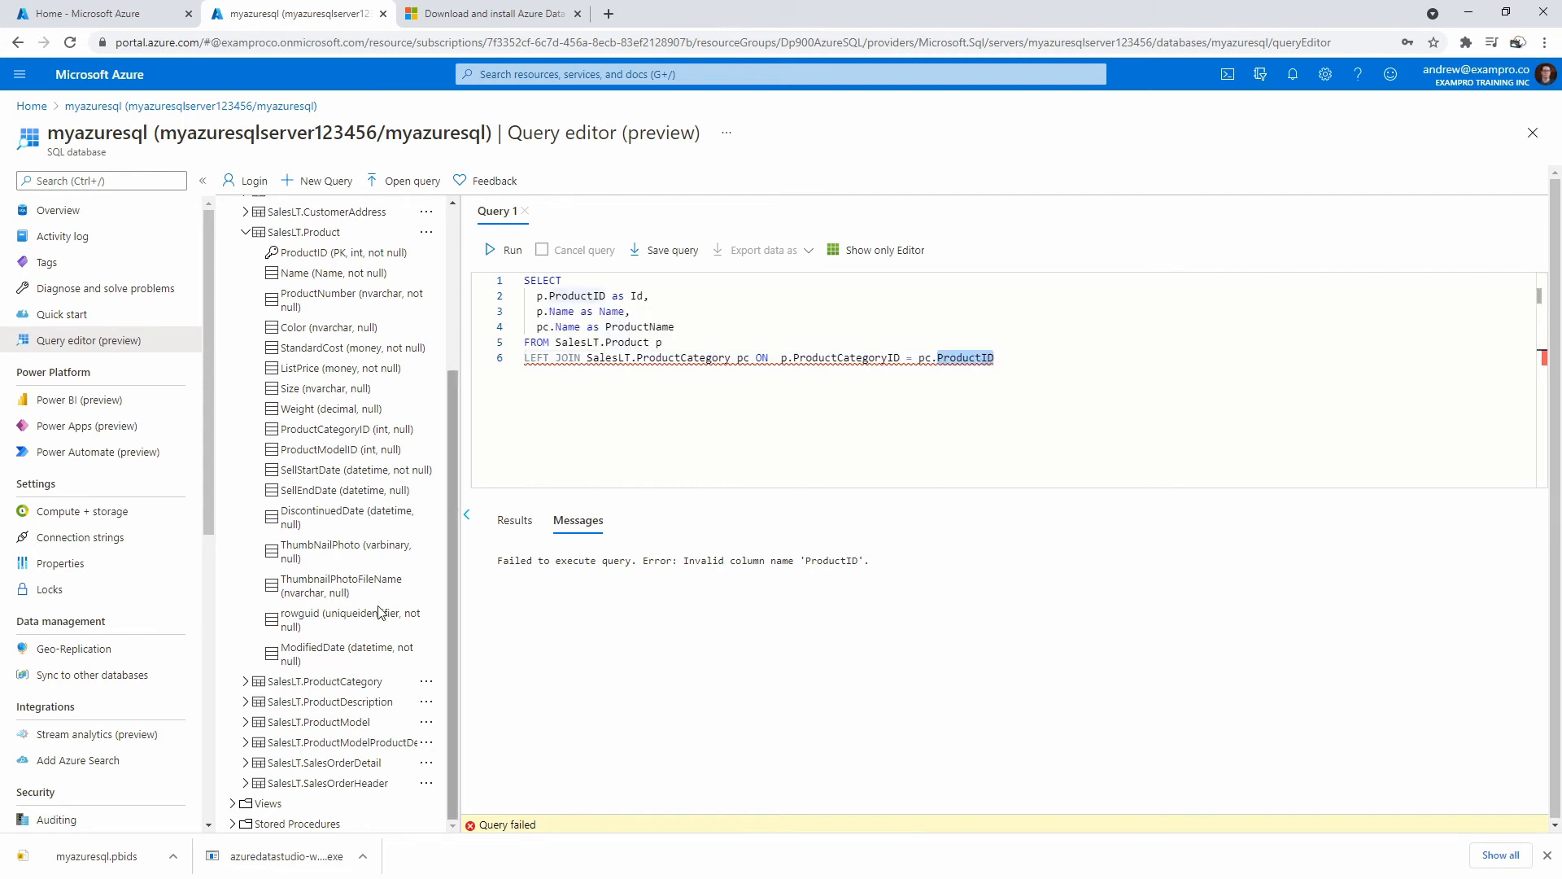
click(245, 682)
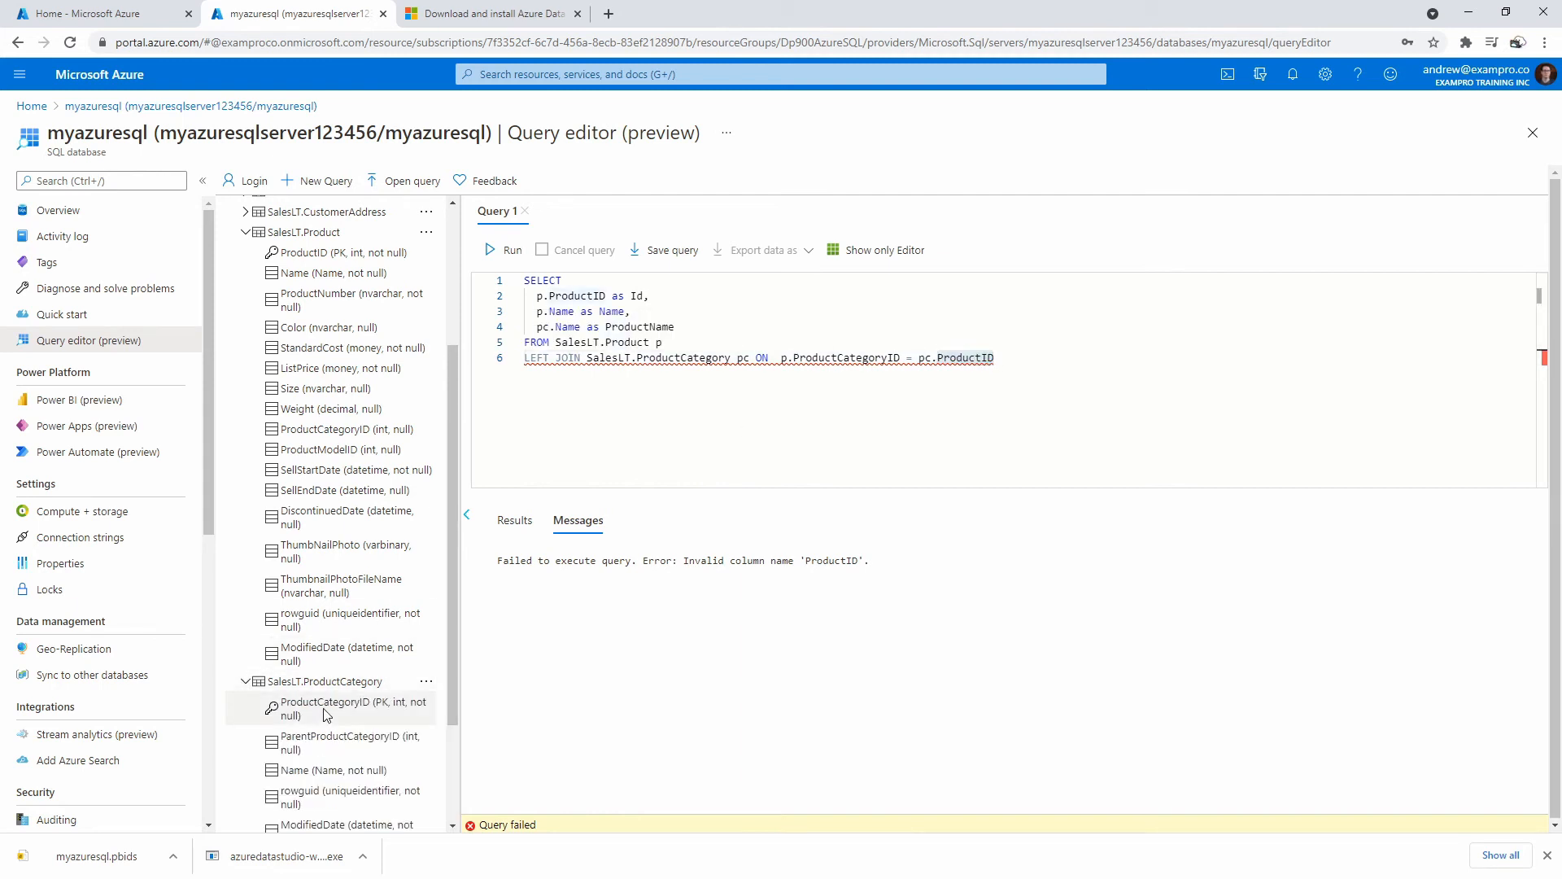
click(982, 358)
text(Categlr\)
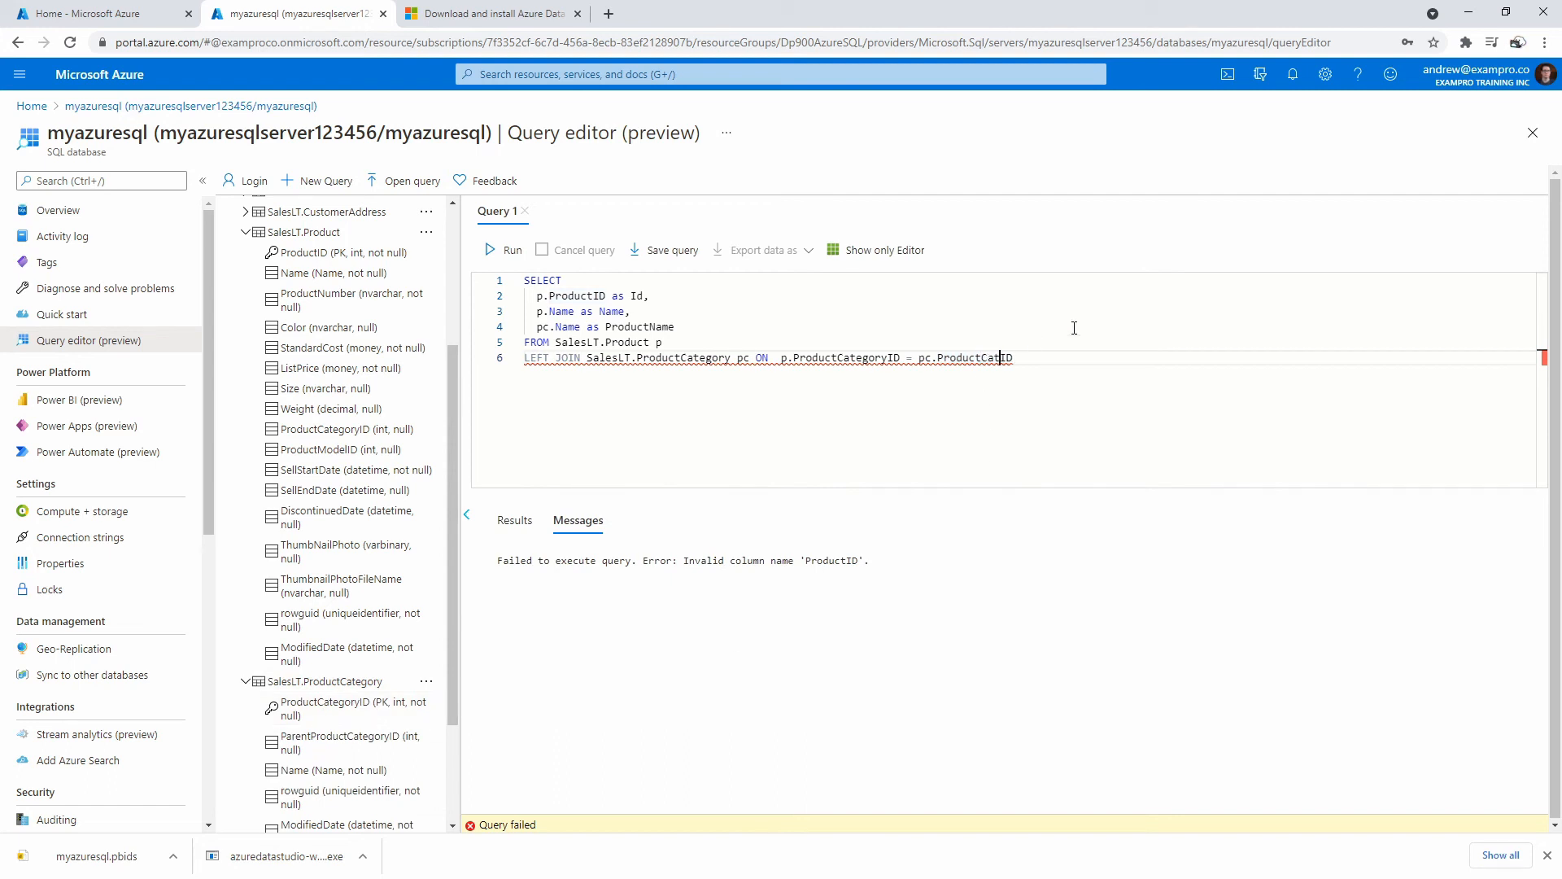
key(BackSpace)
key(BackSpace)
key(BackSpace)
key(BackSpace)
text(ory)
key(Left)
key(Left)
key(Left)
key(Left)
key(Left)
key(Left)
key(Left)
key(Left)
key(Left)
key(Left)
key(Left)
key(Left)
key(Left)
key(Left)
key(Left)
key(Left)
key(Left)
key(Left)
key(Left)
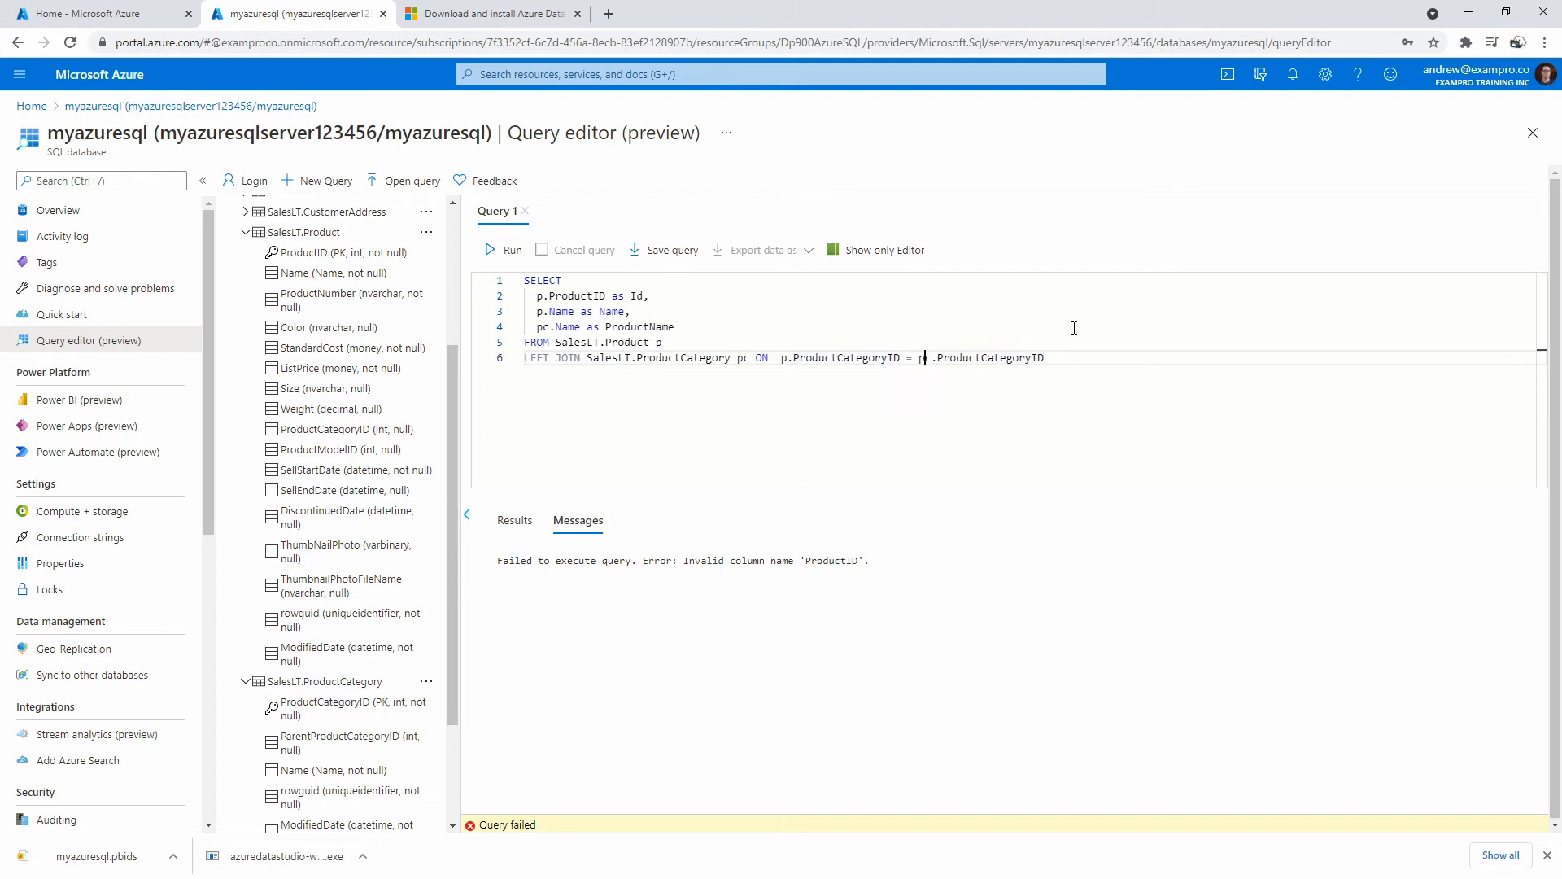
key(ctrl+Return)
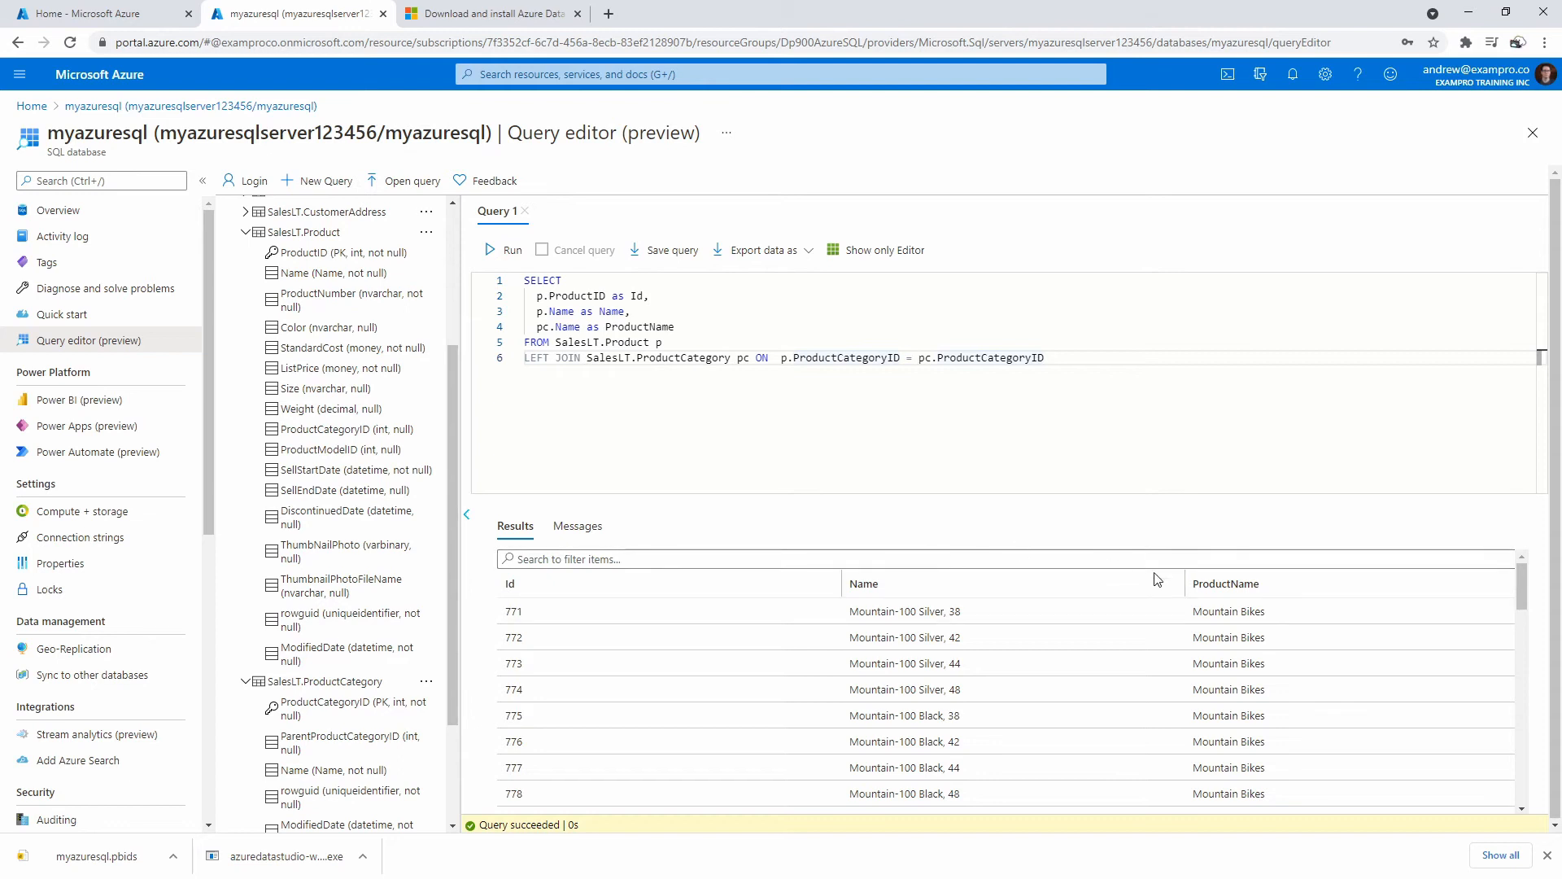
drag(1048, 358, 521, 277)
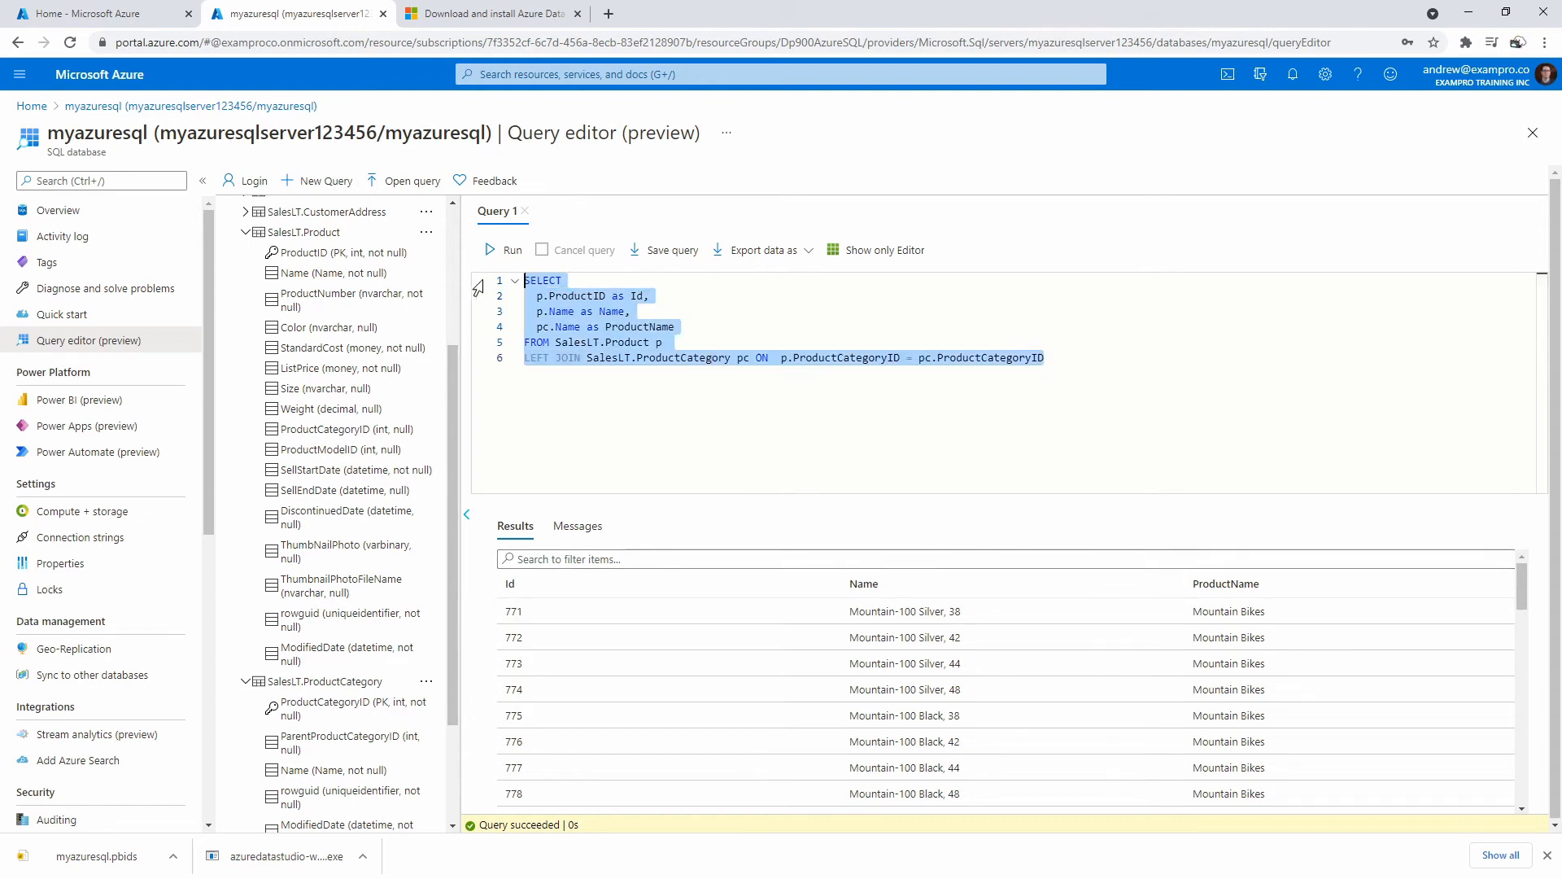
click(687, 381)
Show the downloaded Azure Data Studio setup file in its folder and launch it.
click(364, 859)
click(408, 802)
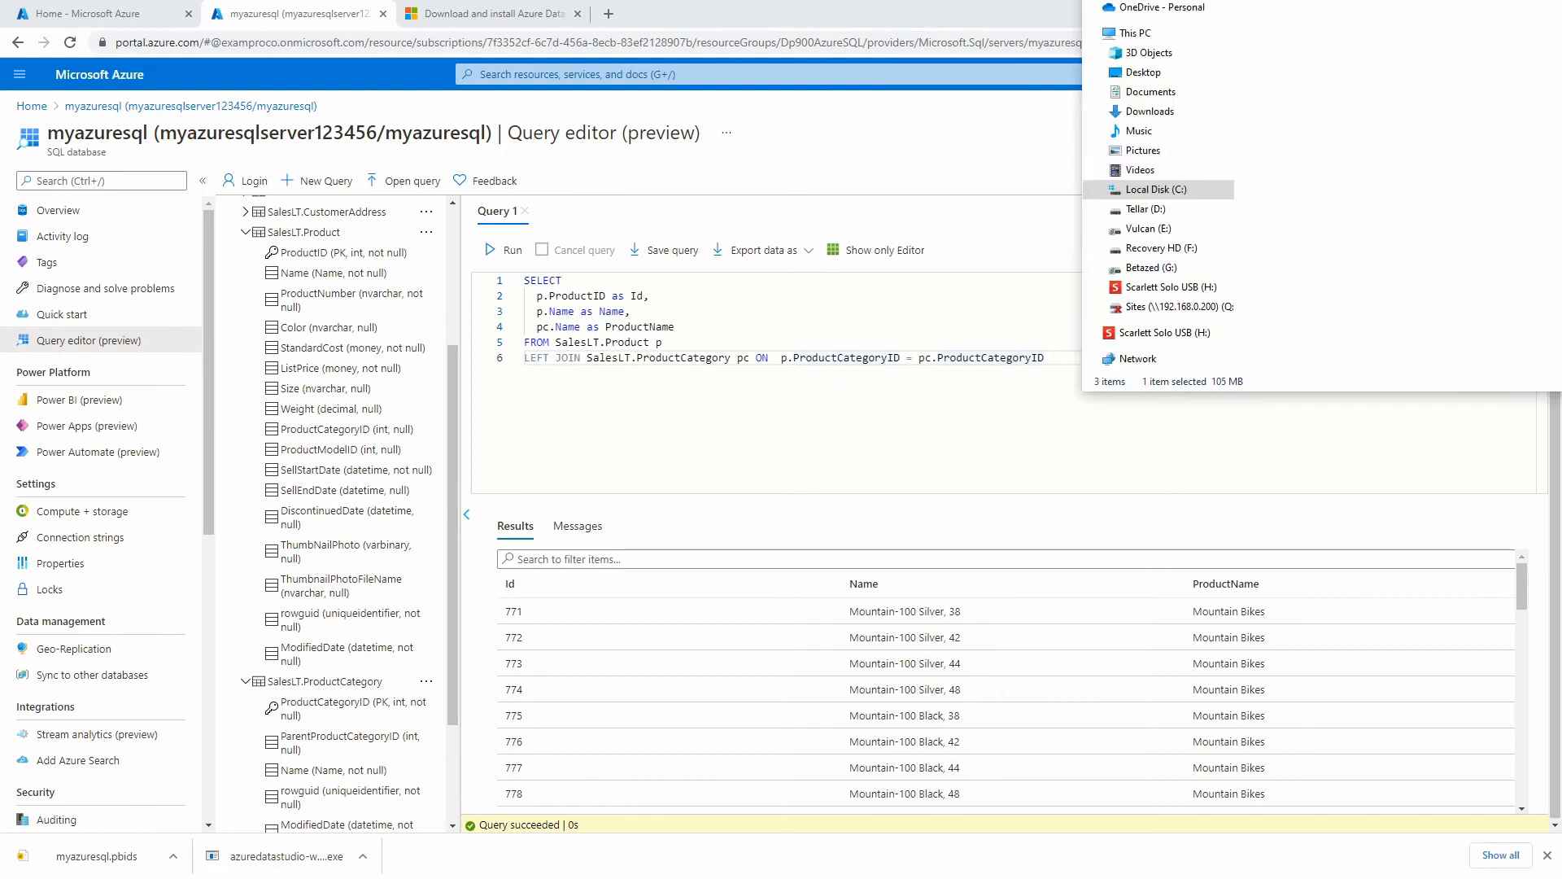
double_click(696, 350)
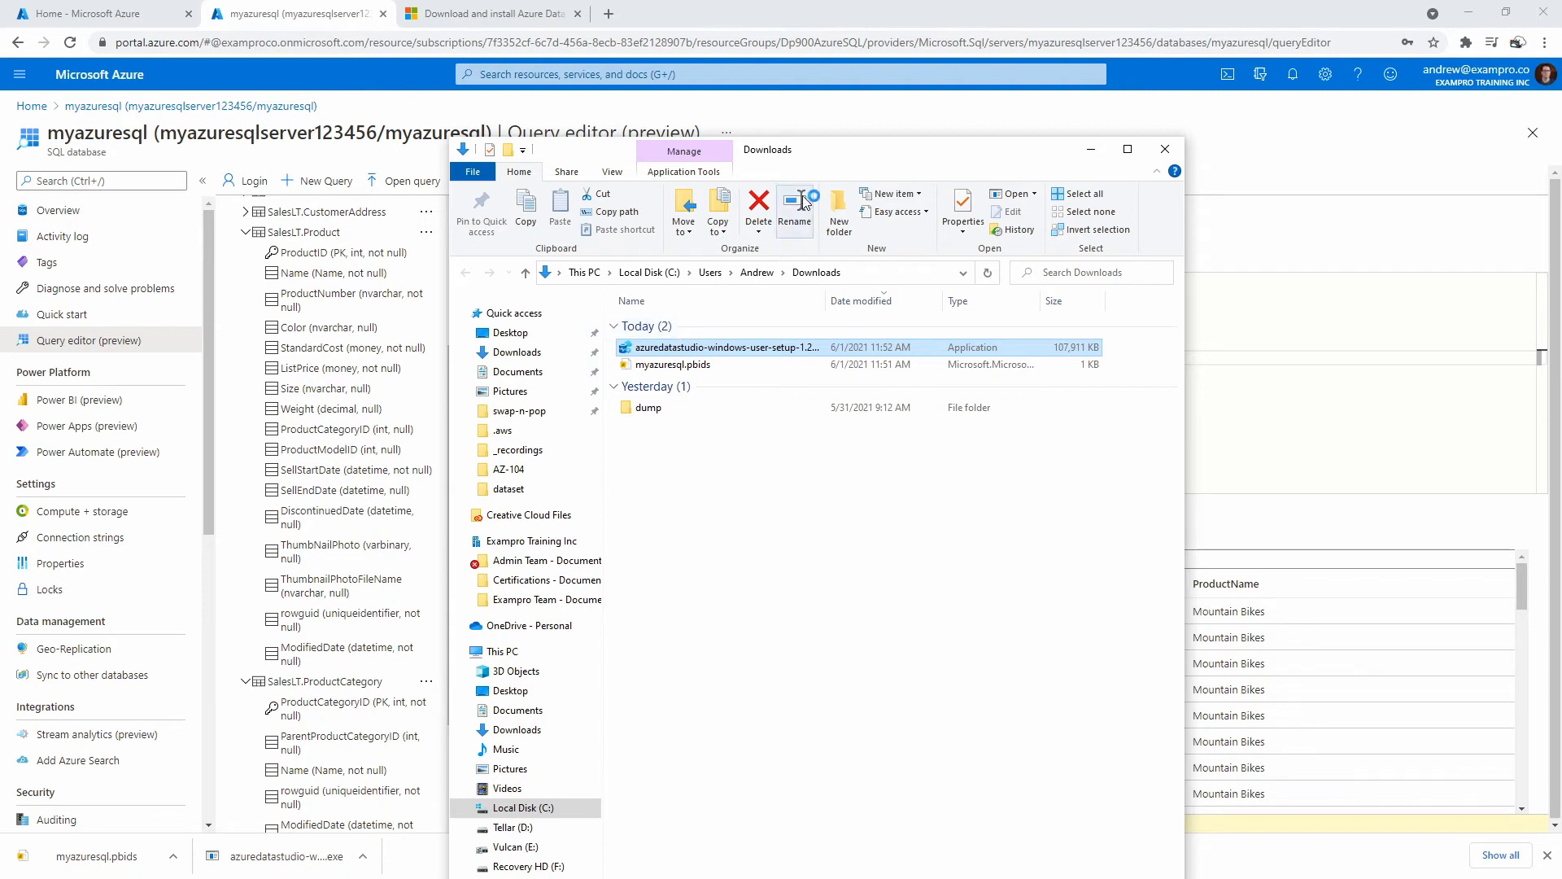
drag(853, 162, 1121, 156)
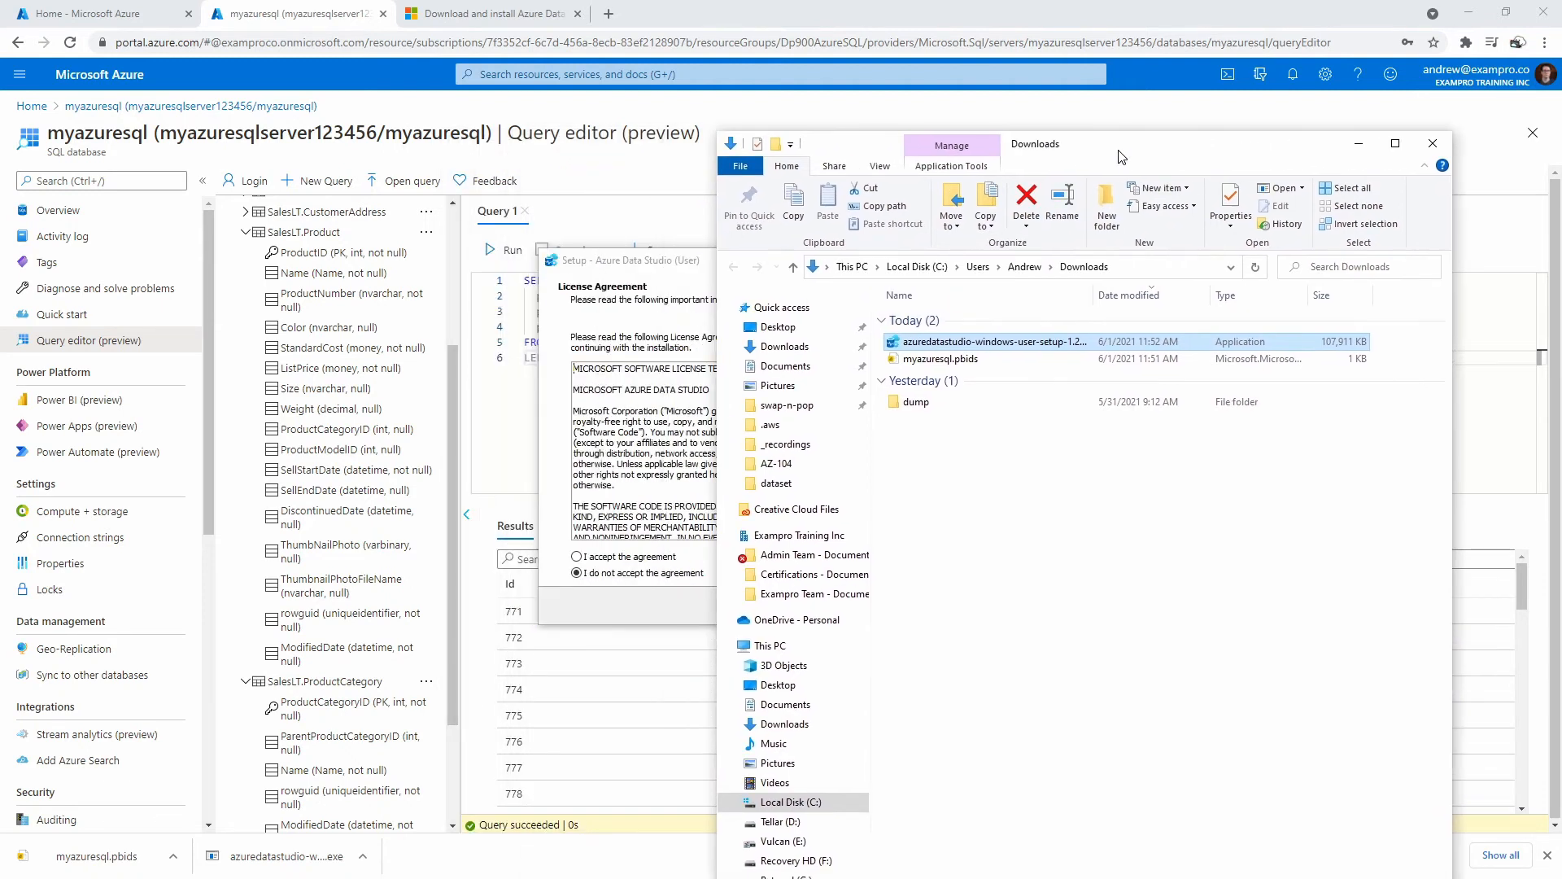
click(692, 260)
Accept the licence, keep the default Start Menu folder, add a desktop shortcut, and start installing.
click(641, 558)
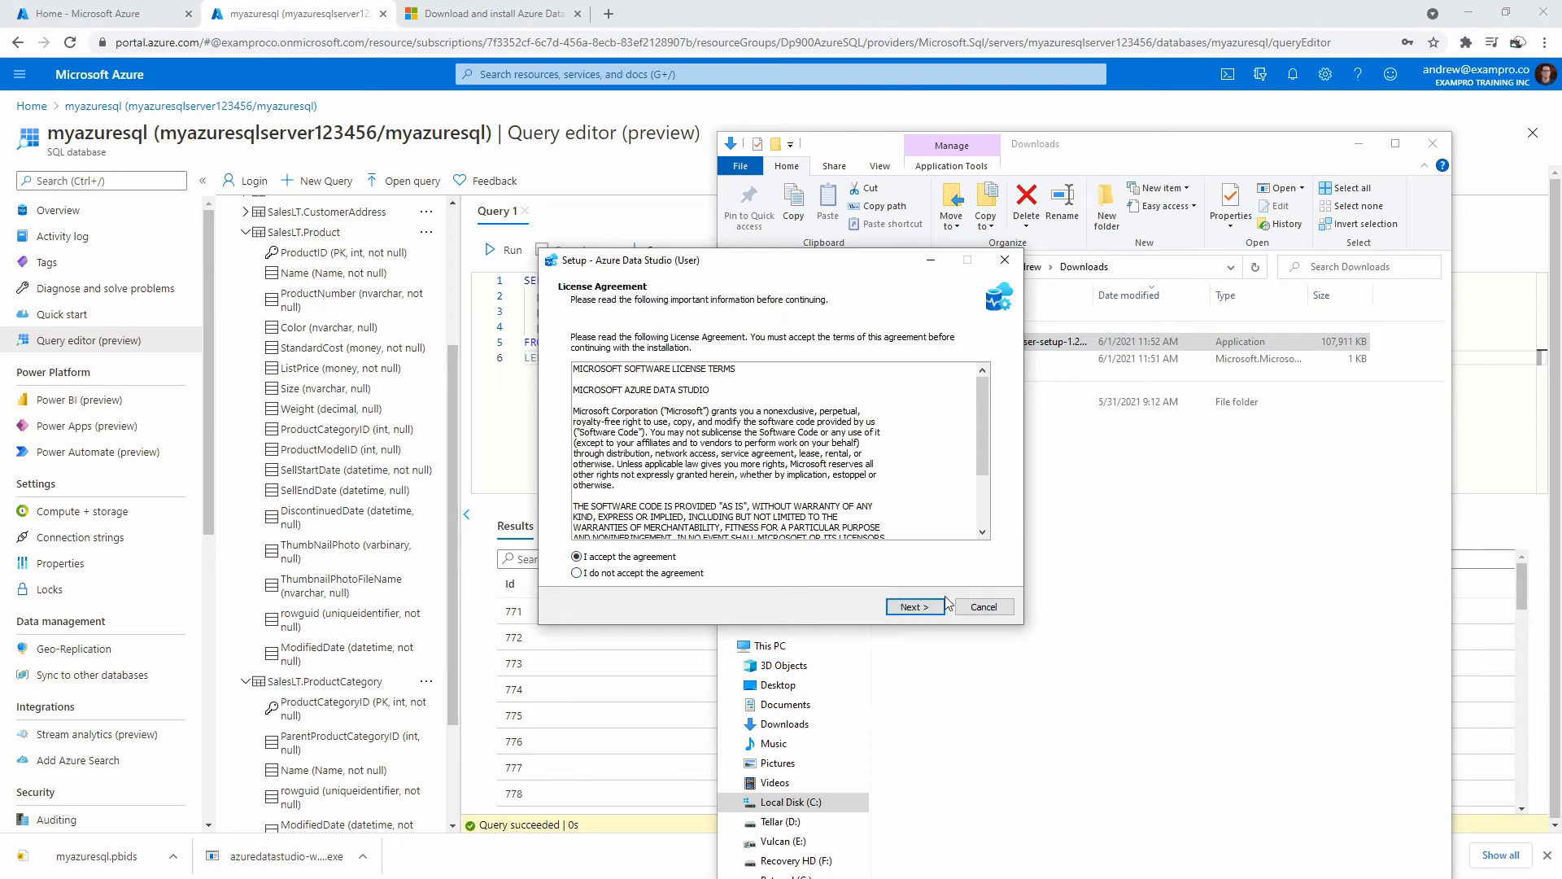
click(934, 610)
click(933, 609)
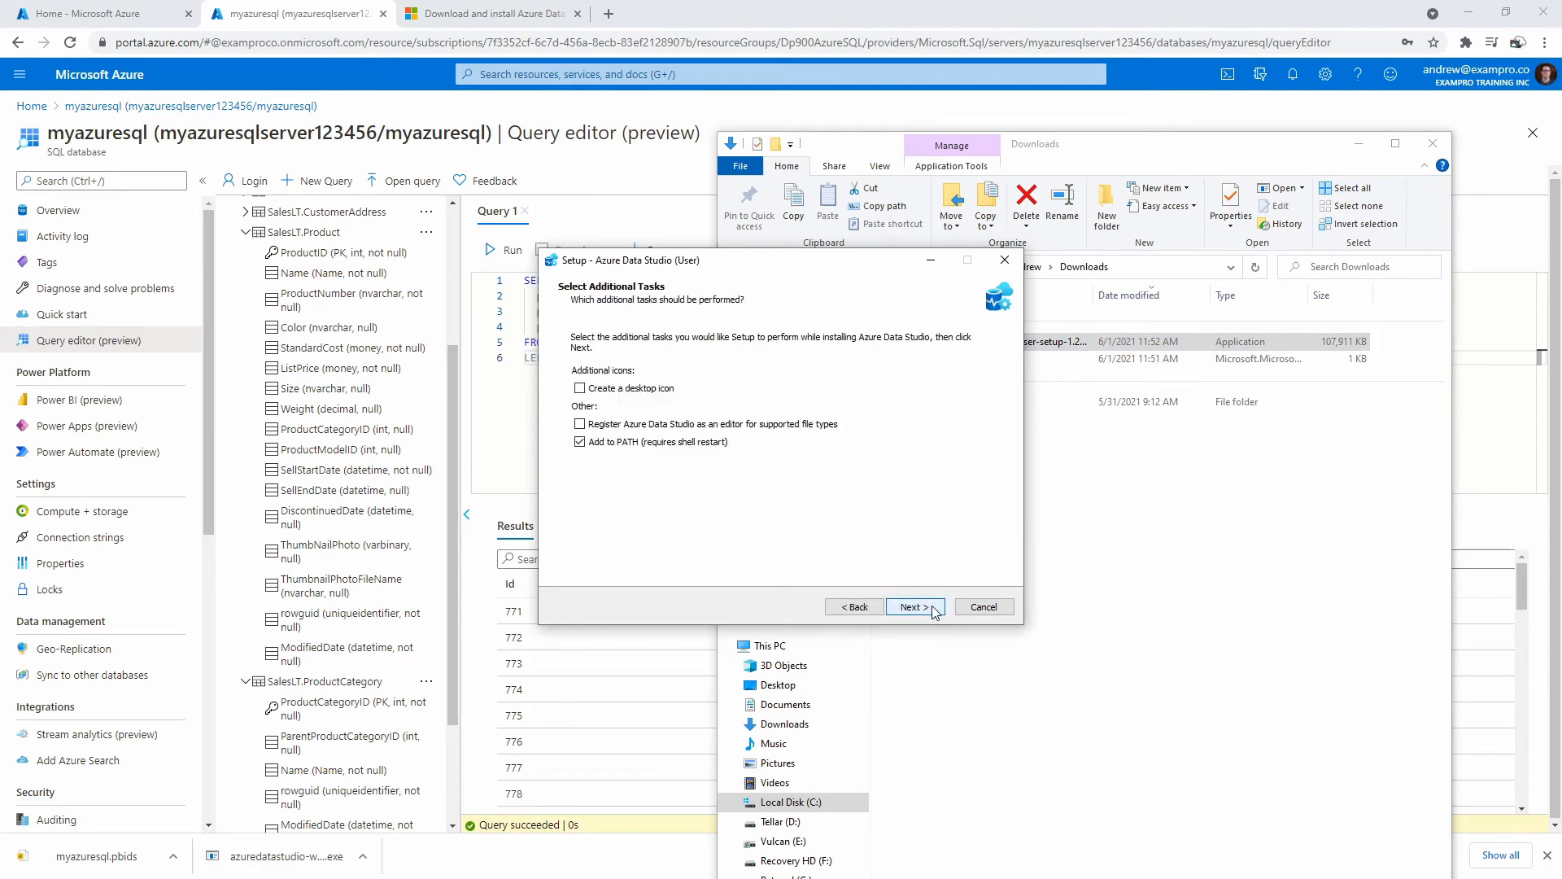
click(656, 391)
click(895, 608)
click(895, 607)
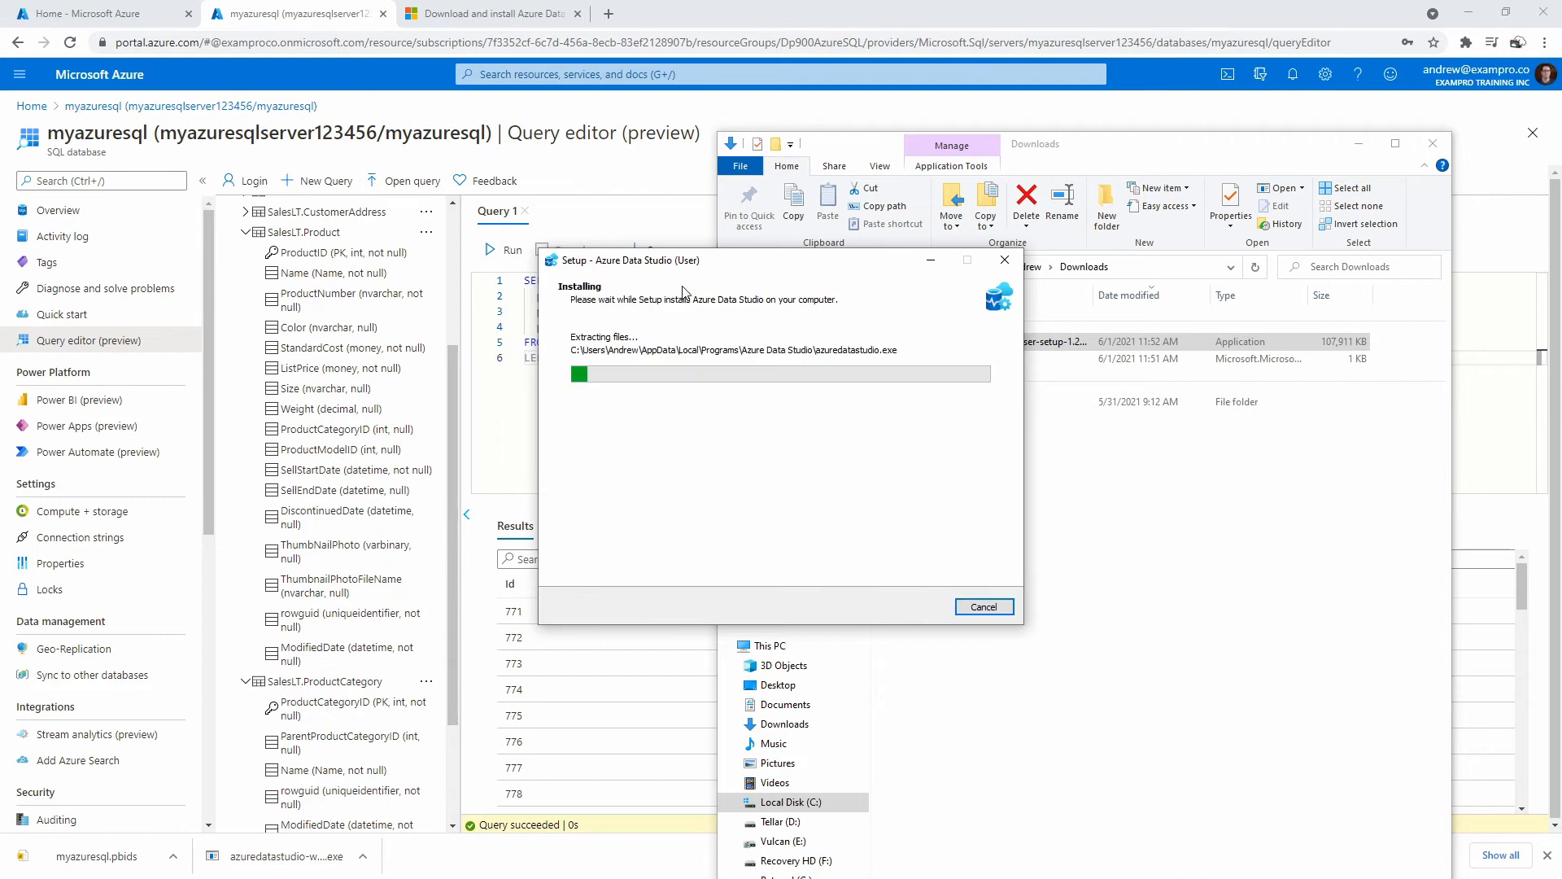
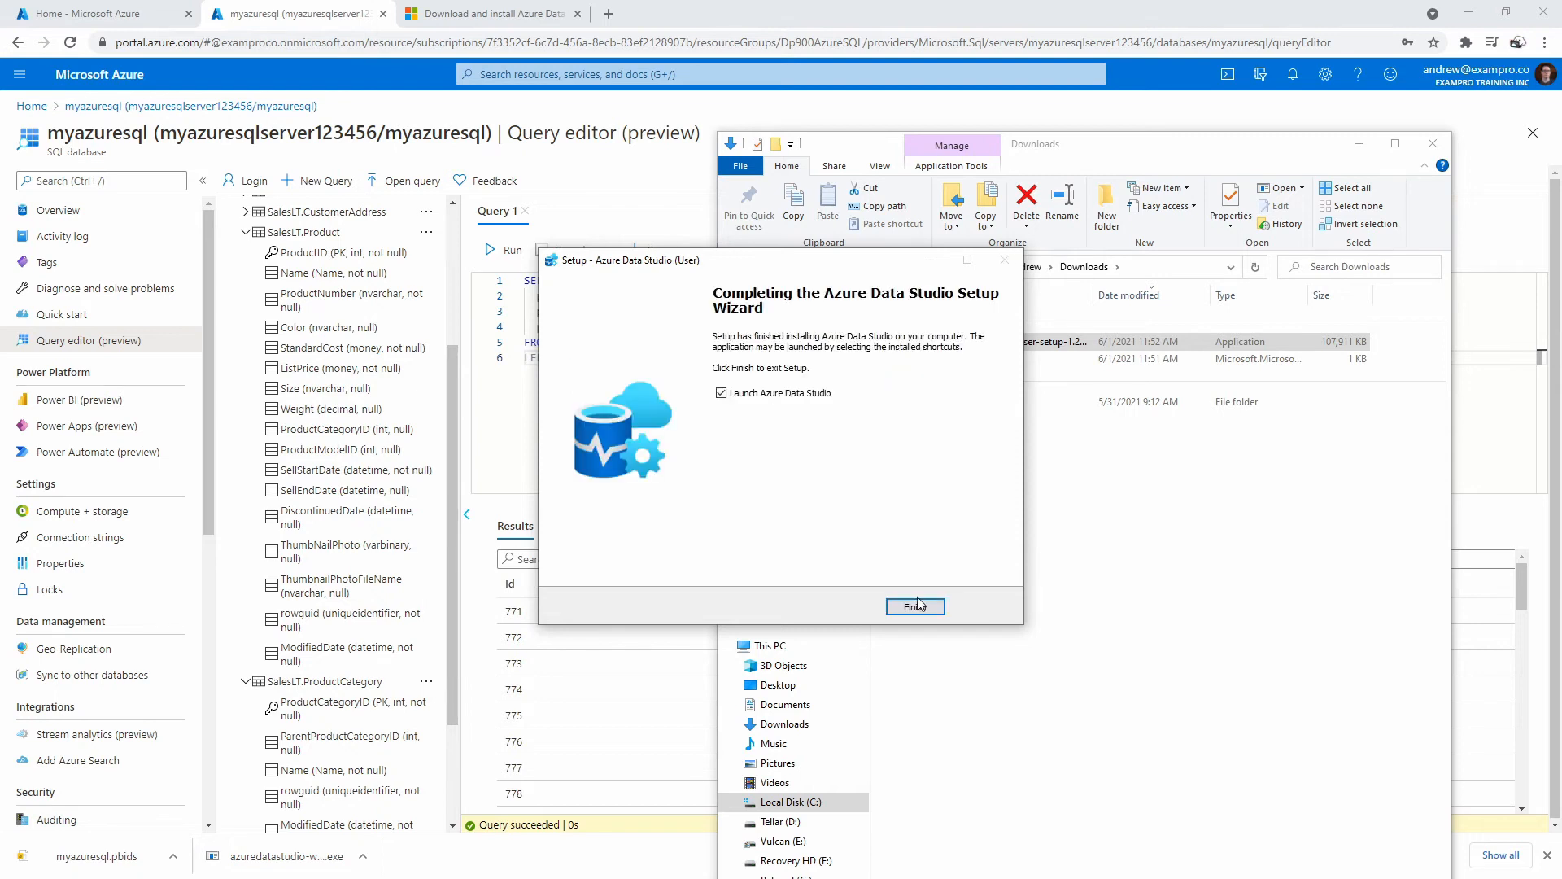
Finish the setup with 'Launch Azure Data Studio' checked so the app opens on its Welcome page.
click(915, 607)
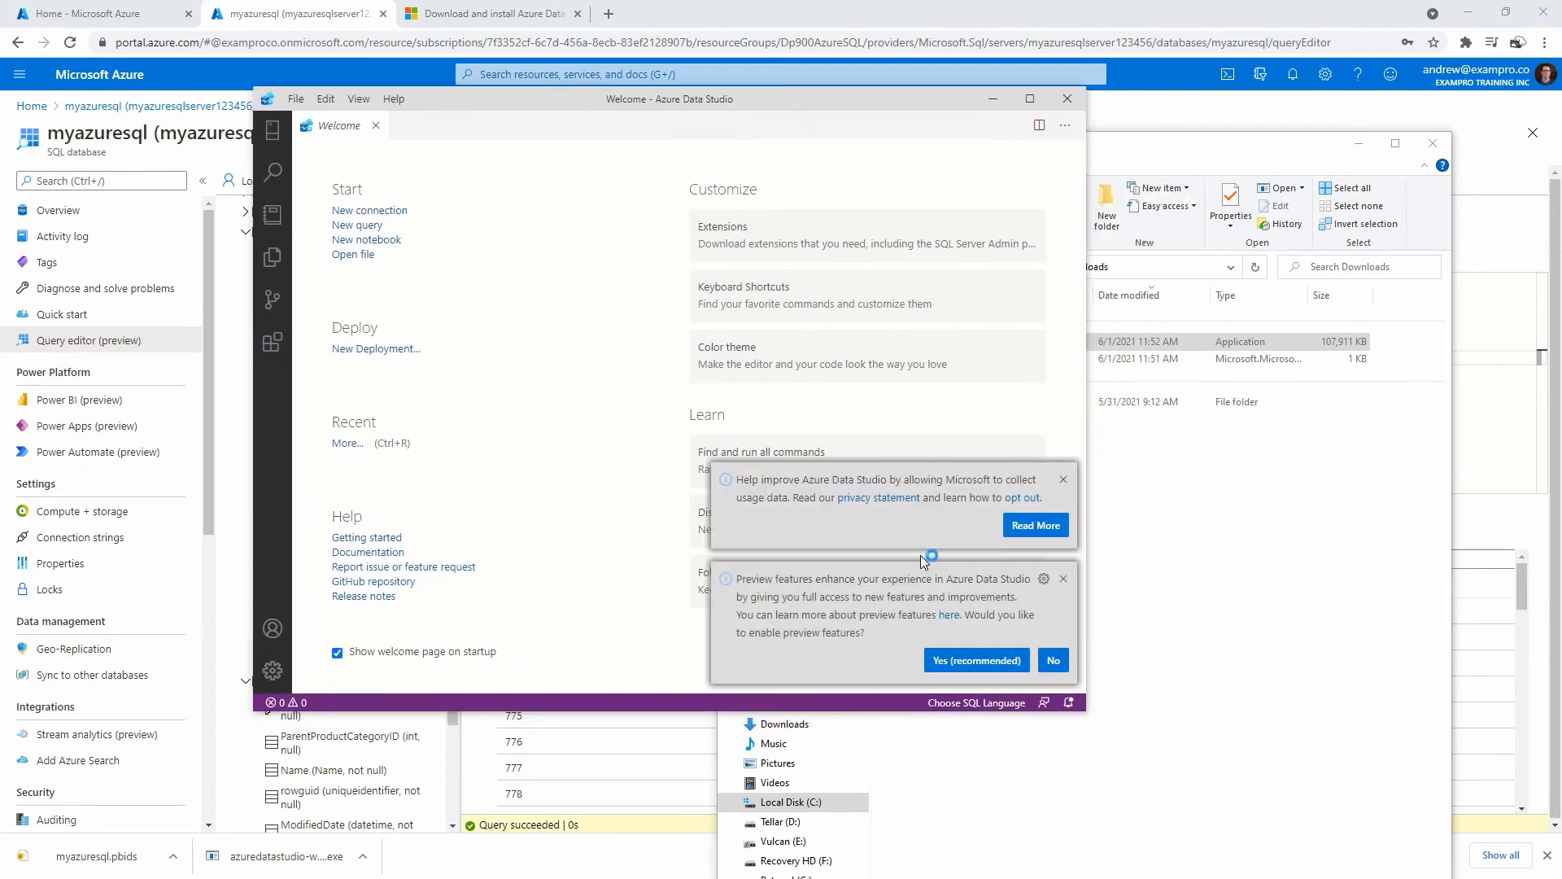
Dismiss the usage-data and preview-features notifications, then turn Zen Mode on and back off.
click(1063, 482)
click(1062, 579)
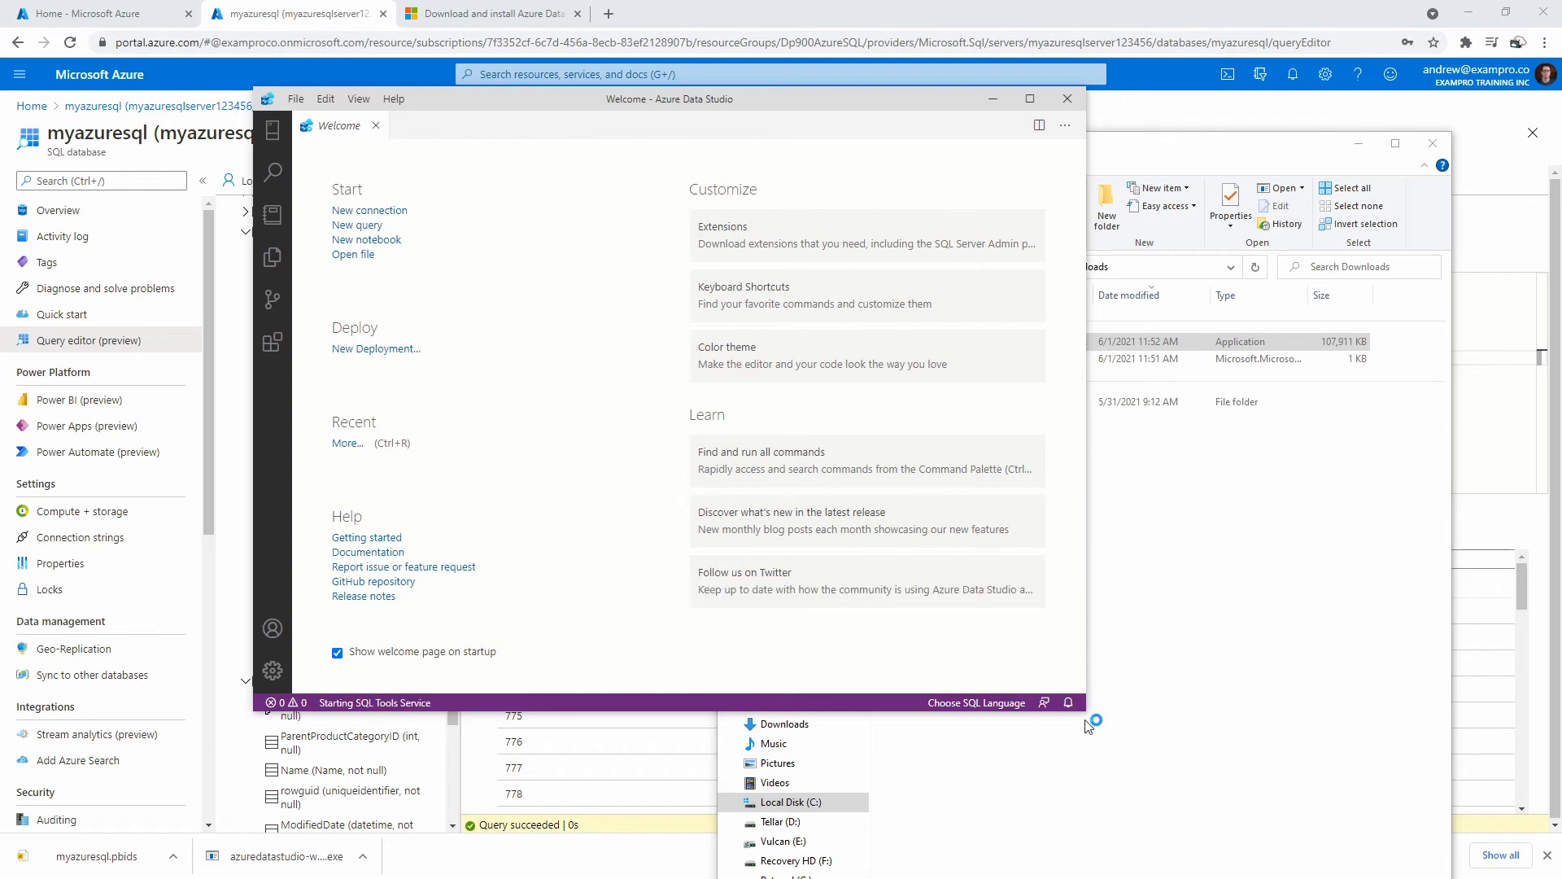
click(358, 99)
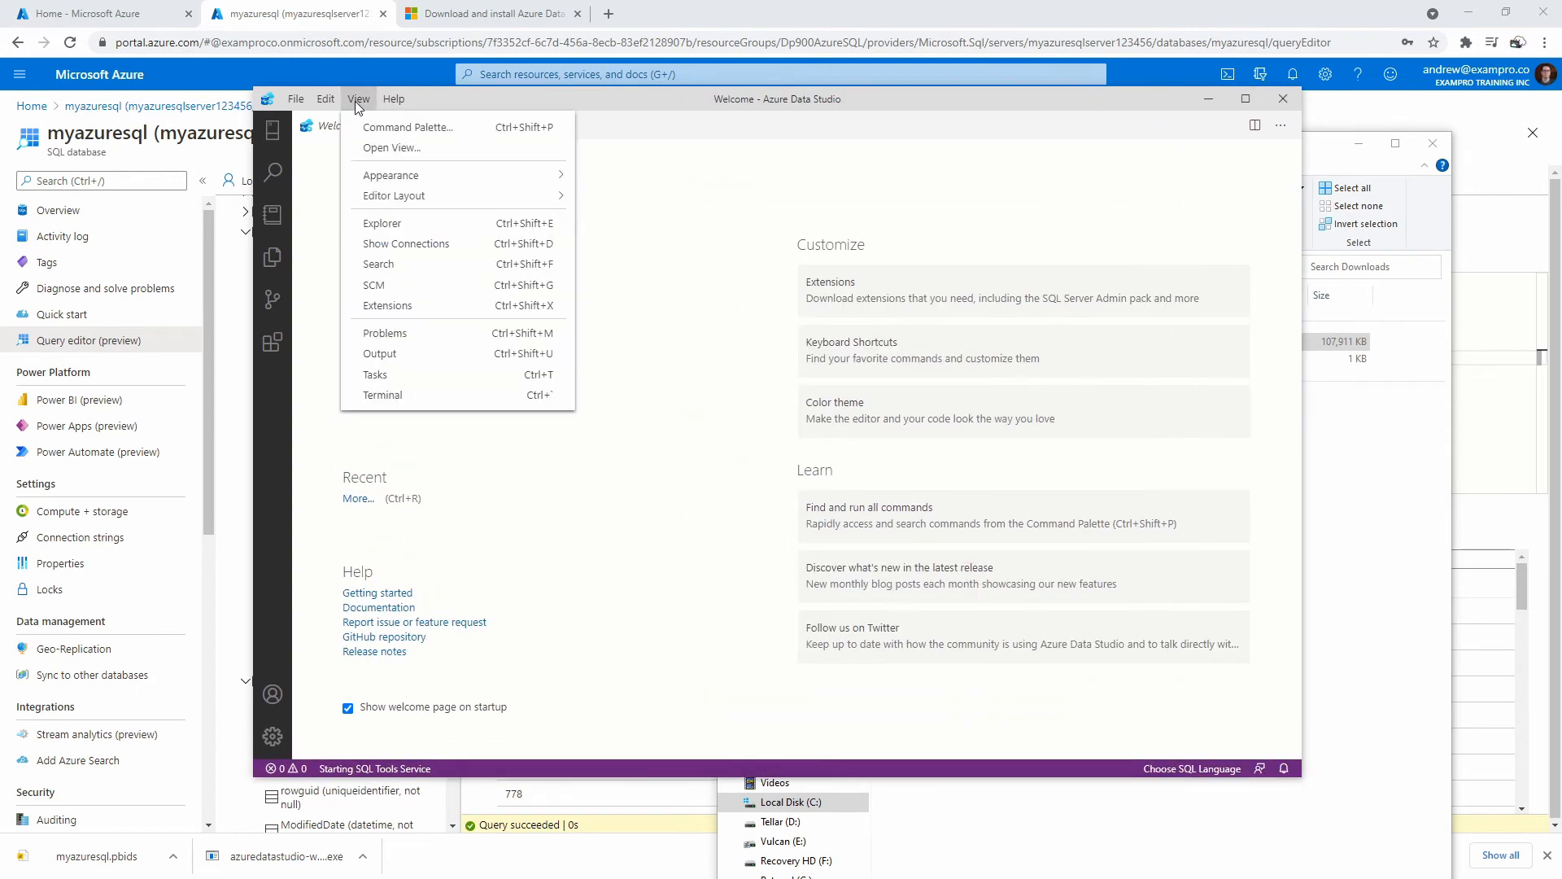
mouse_move(417, 179)
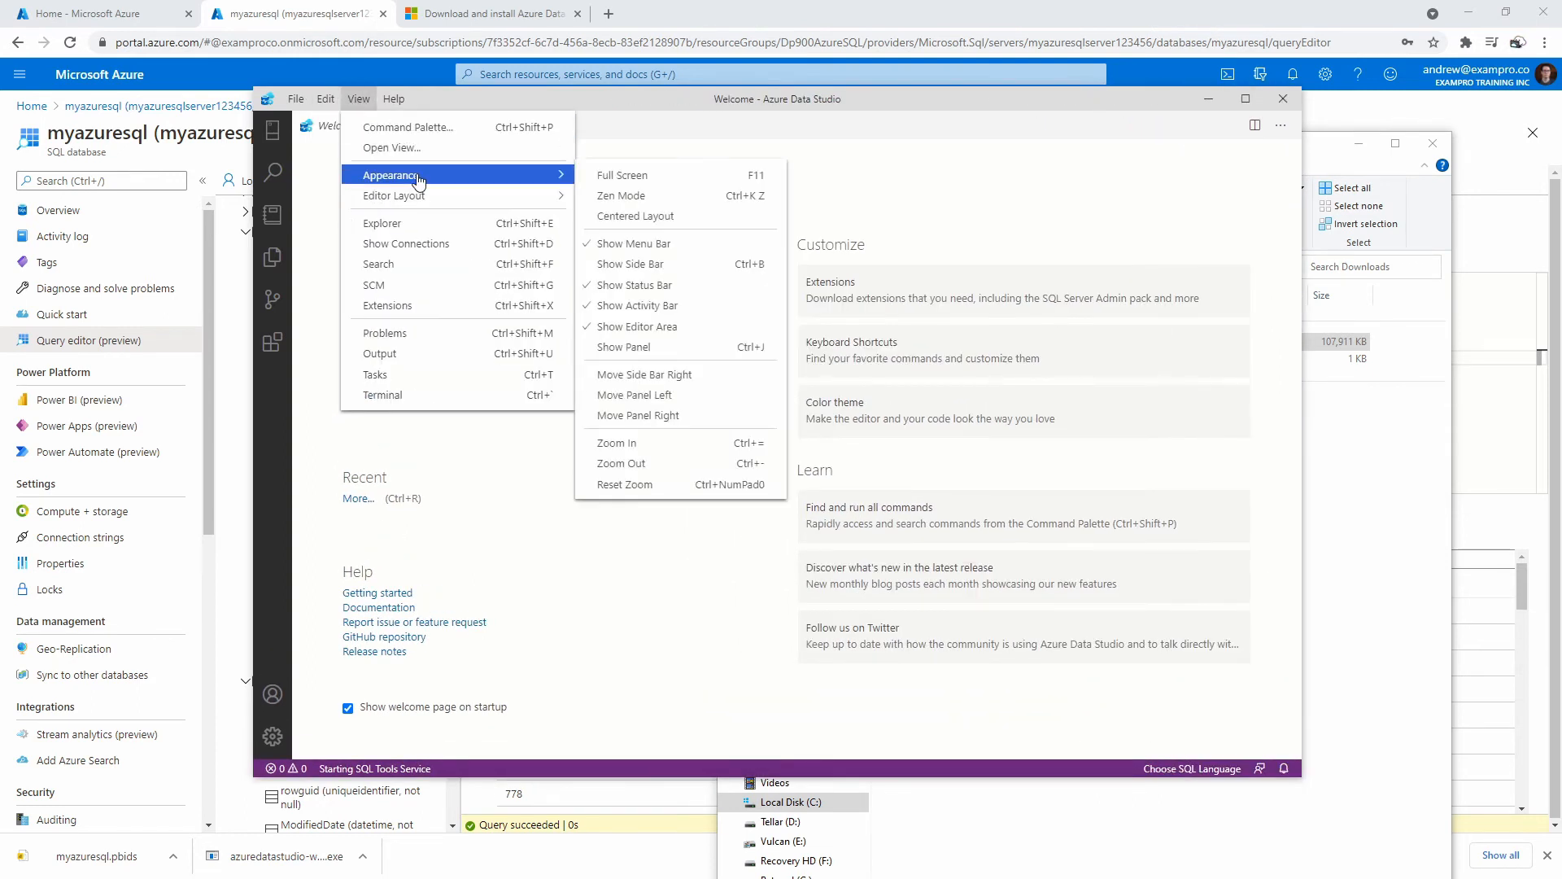
click(733, 197)
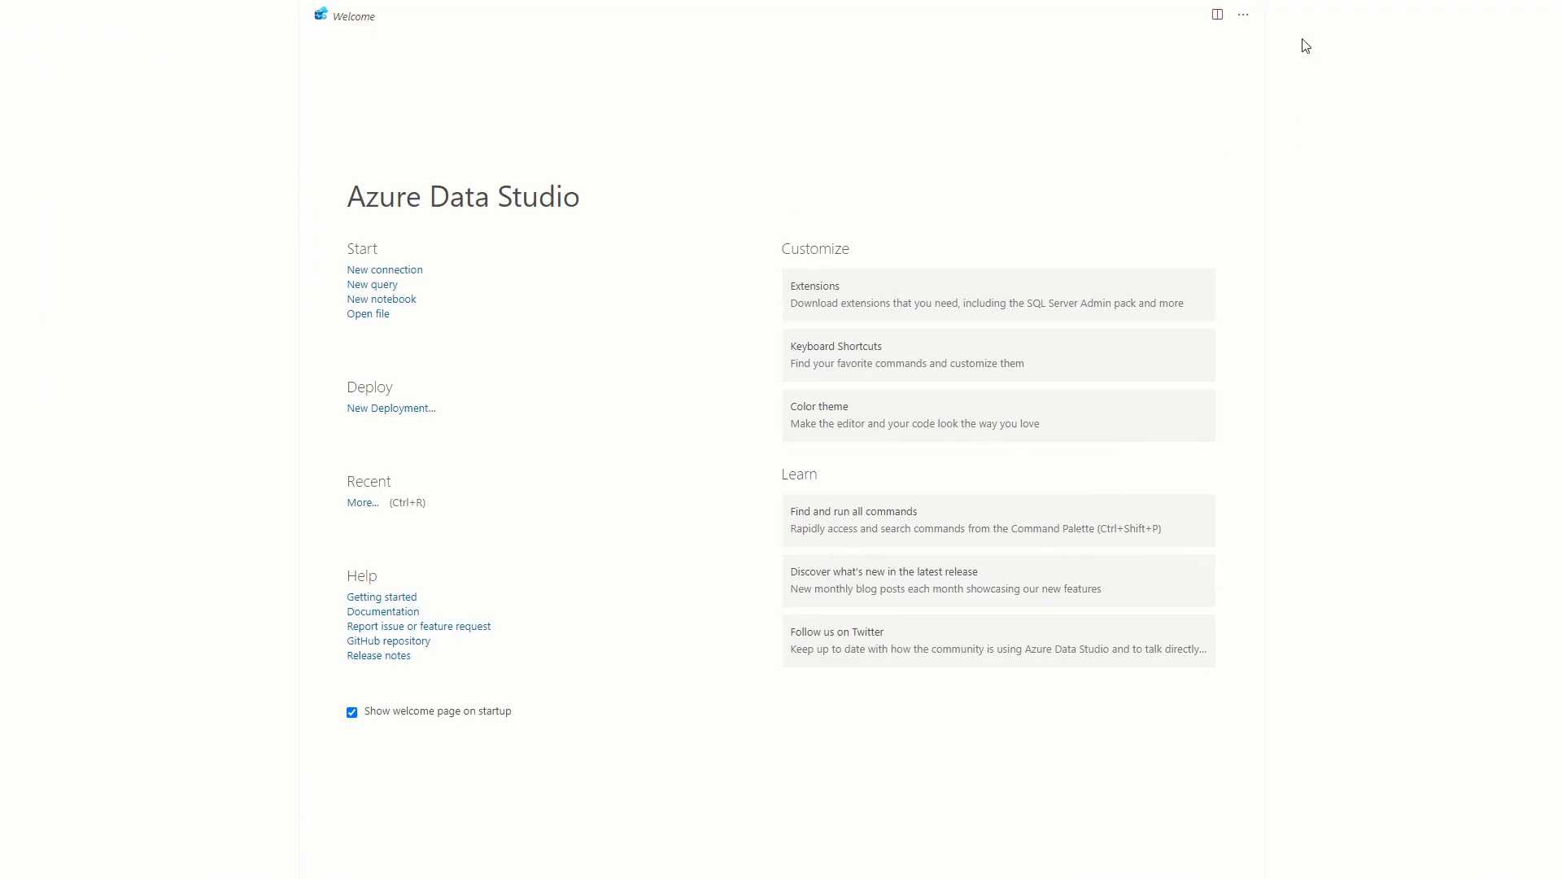
click(1244, 14)
click(1345, 63)
key(Escape)
key(Escape)
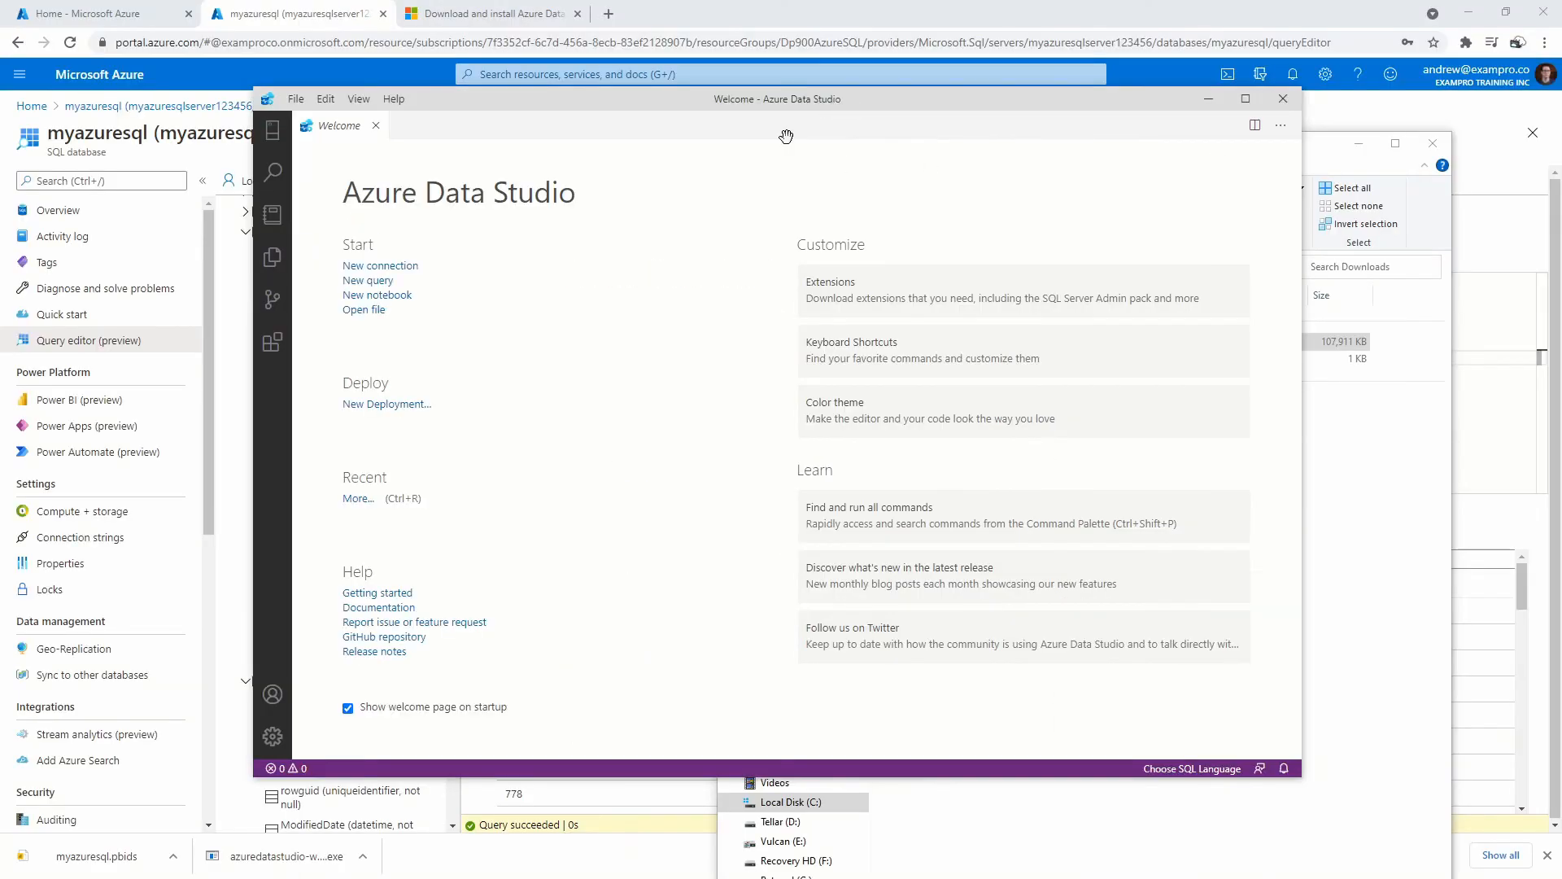
Close the View > Appearance menu unchanged and show the Connections view with its empty Servers list.
click(359, 98)
mouse_move(430, 172)
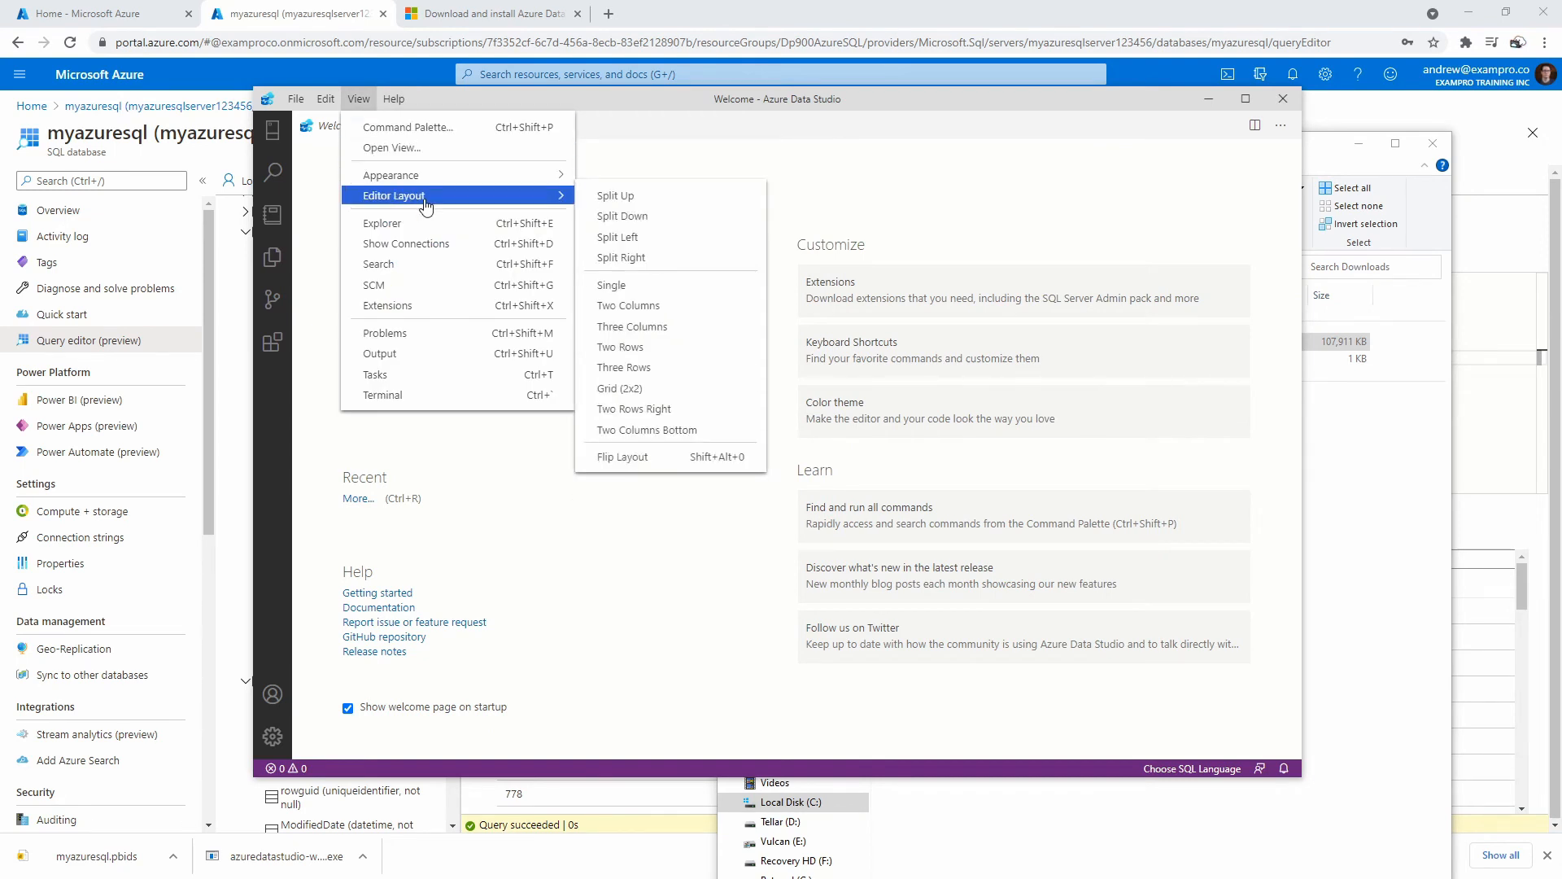
click(879, 159)
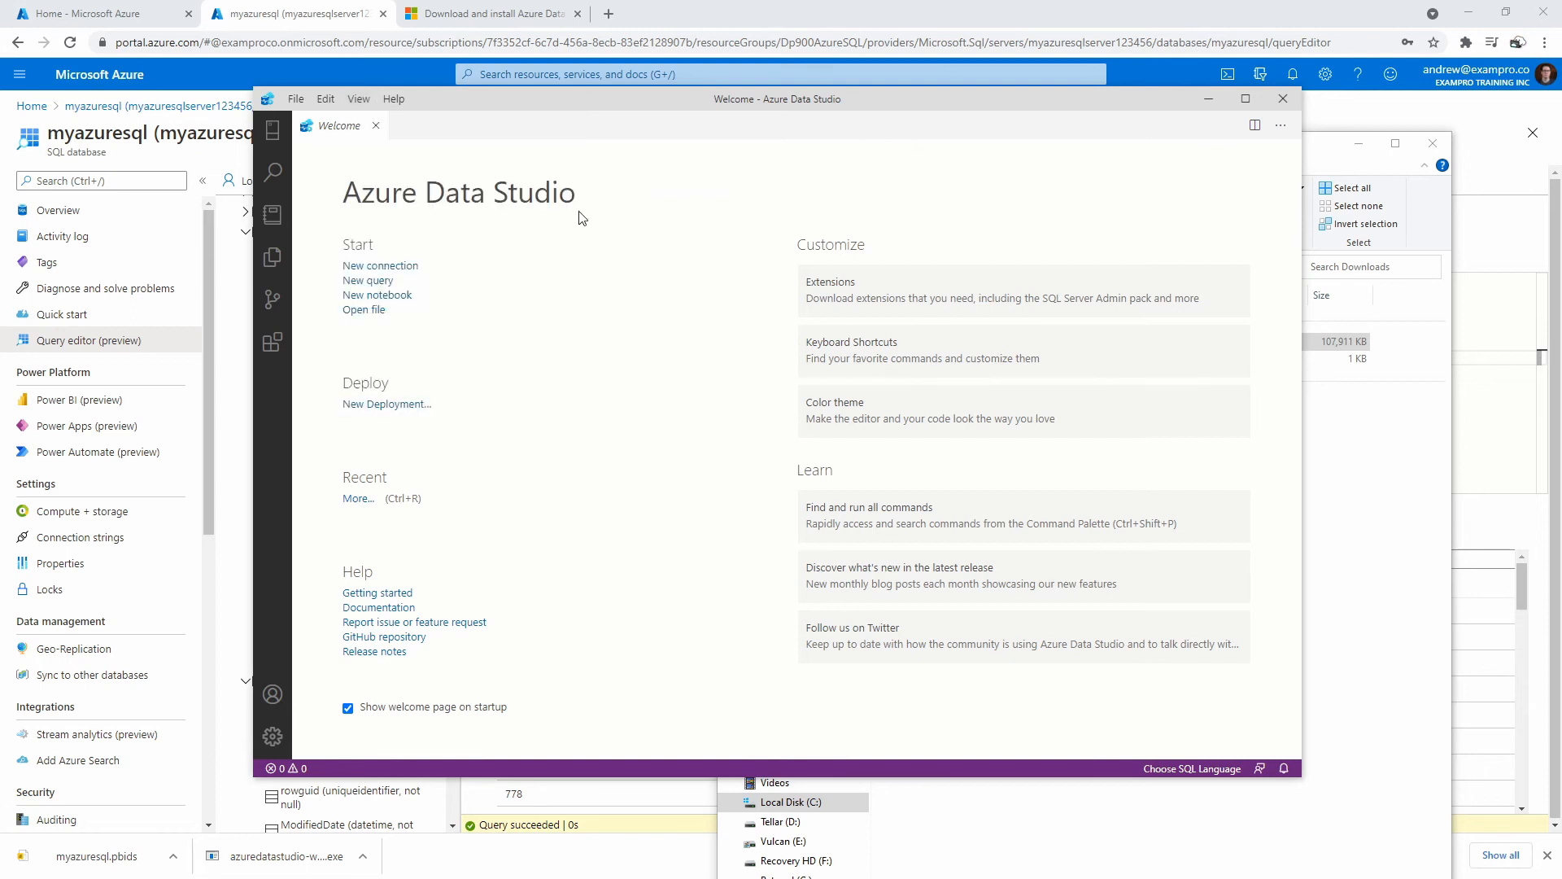
click(278, 135)
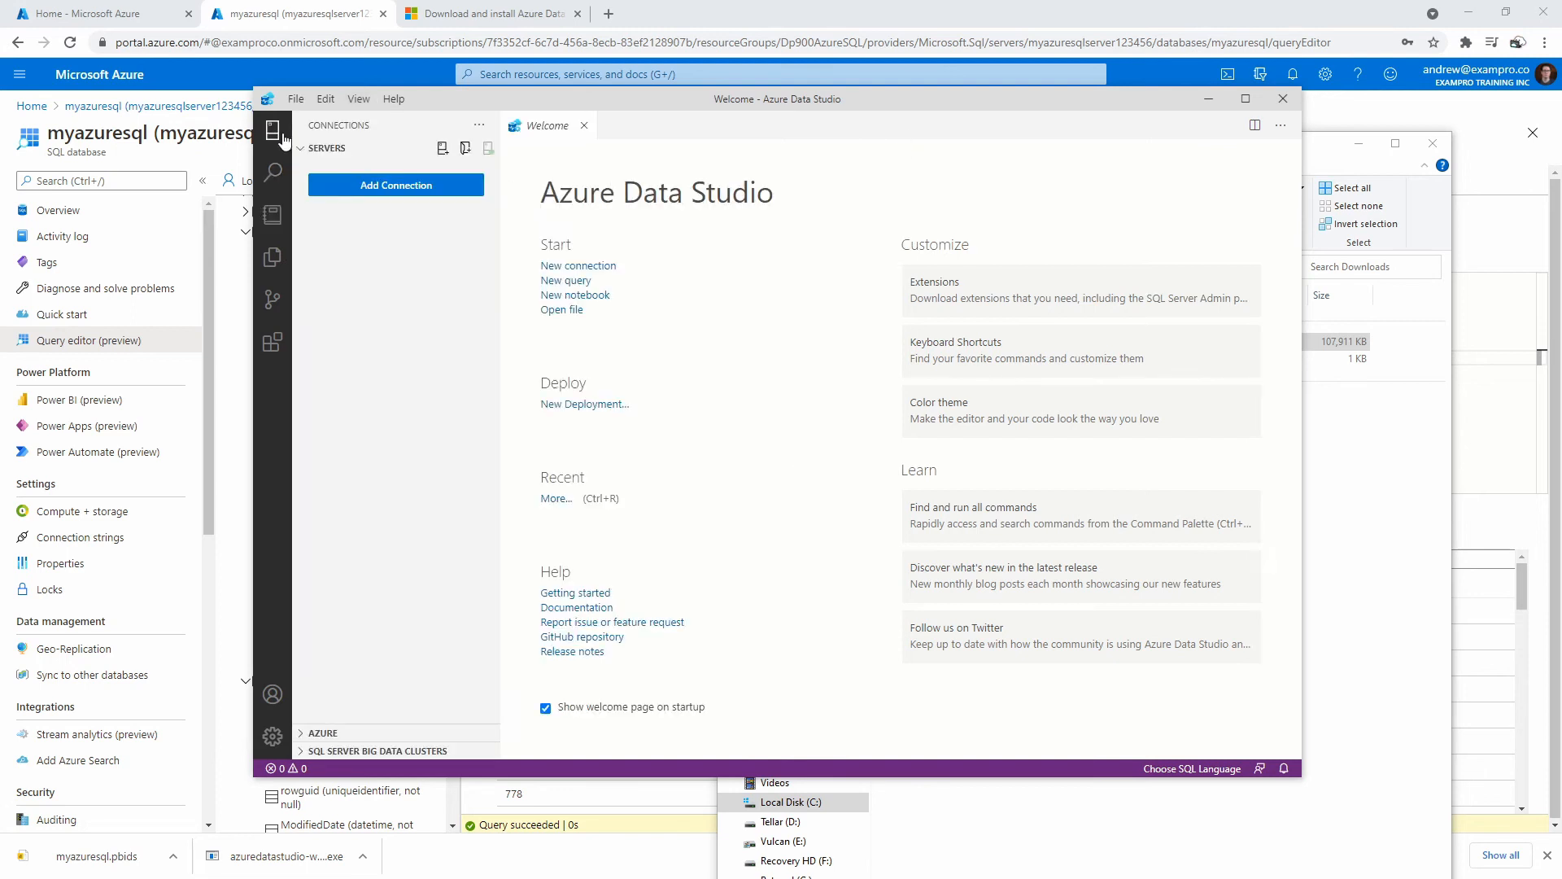
Start a new connection in Azure Data Studio and check the connection type choices.
click(597, 266)
click(1137, 461)
key(Escape)
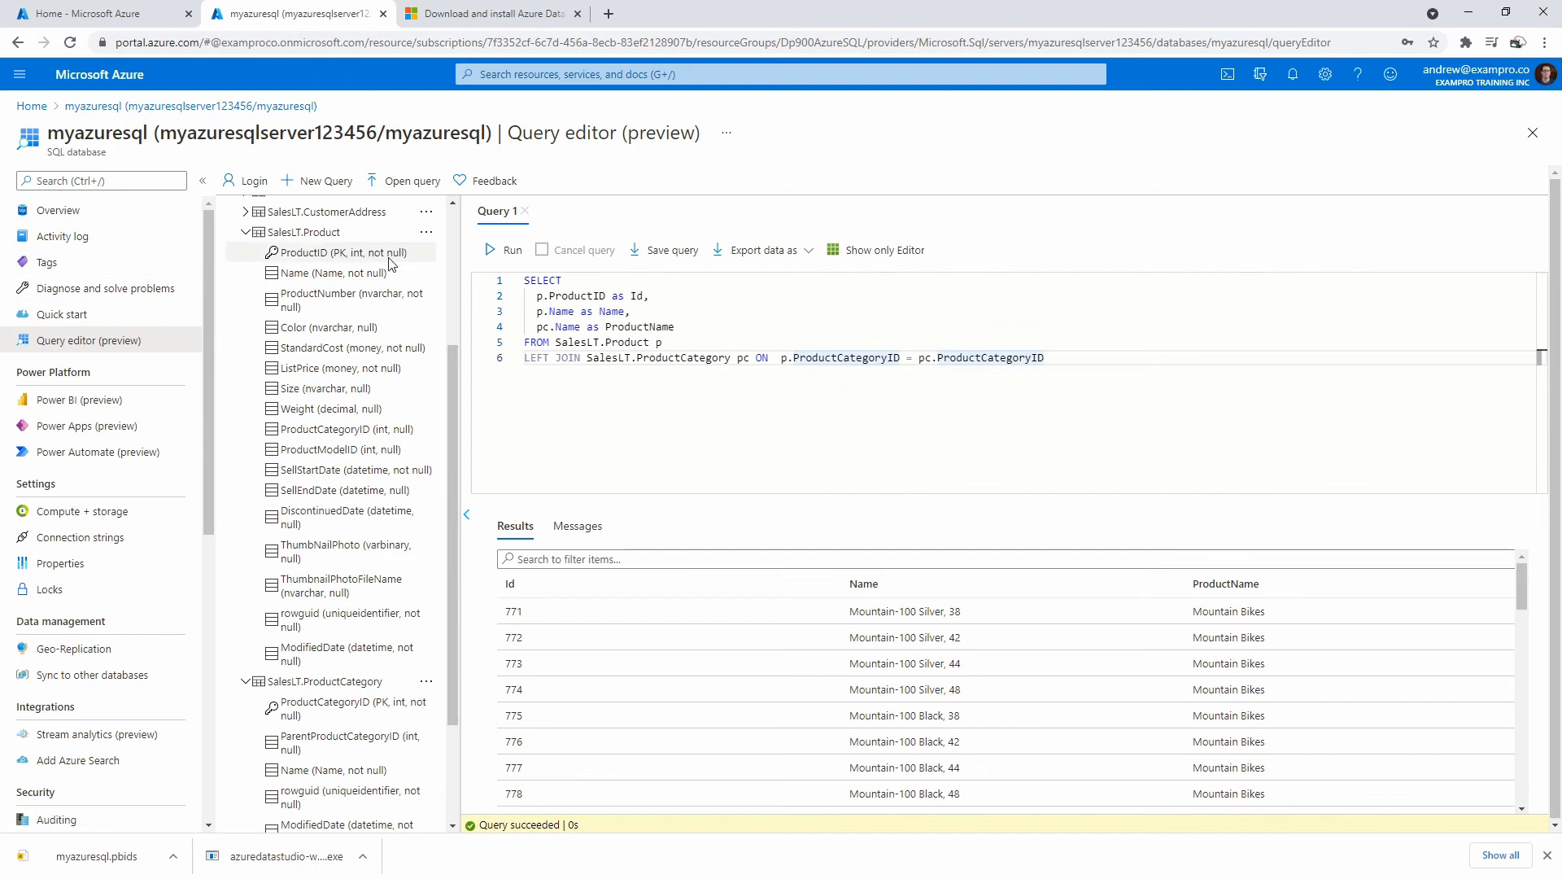
Open the database Overview in a new portal tab, copy its server name, and return to Azure Data Studio.
right_click(45, 219)
click(101, 228)
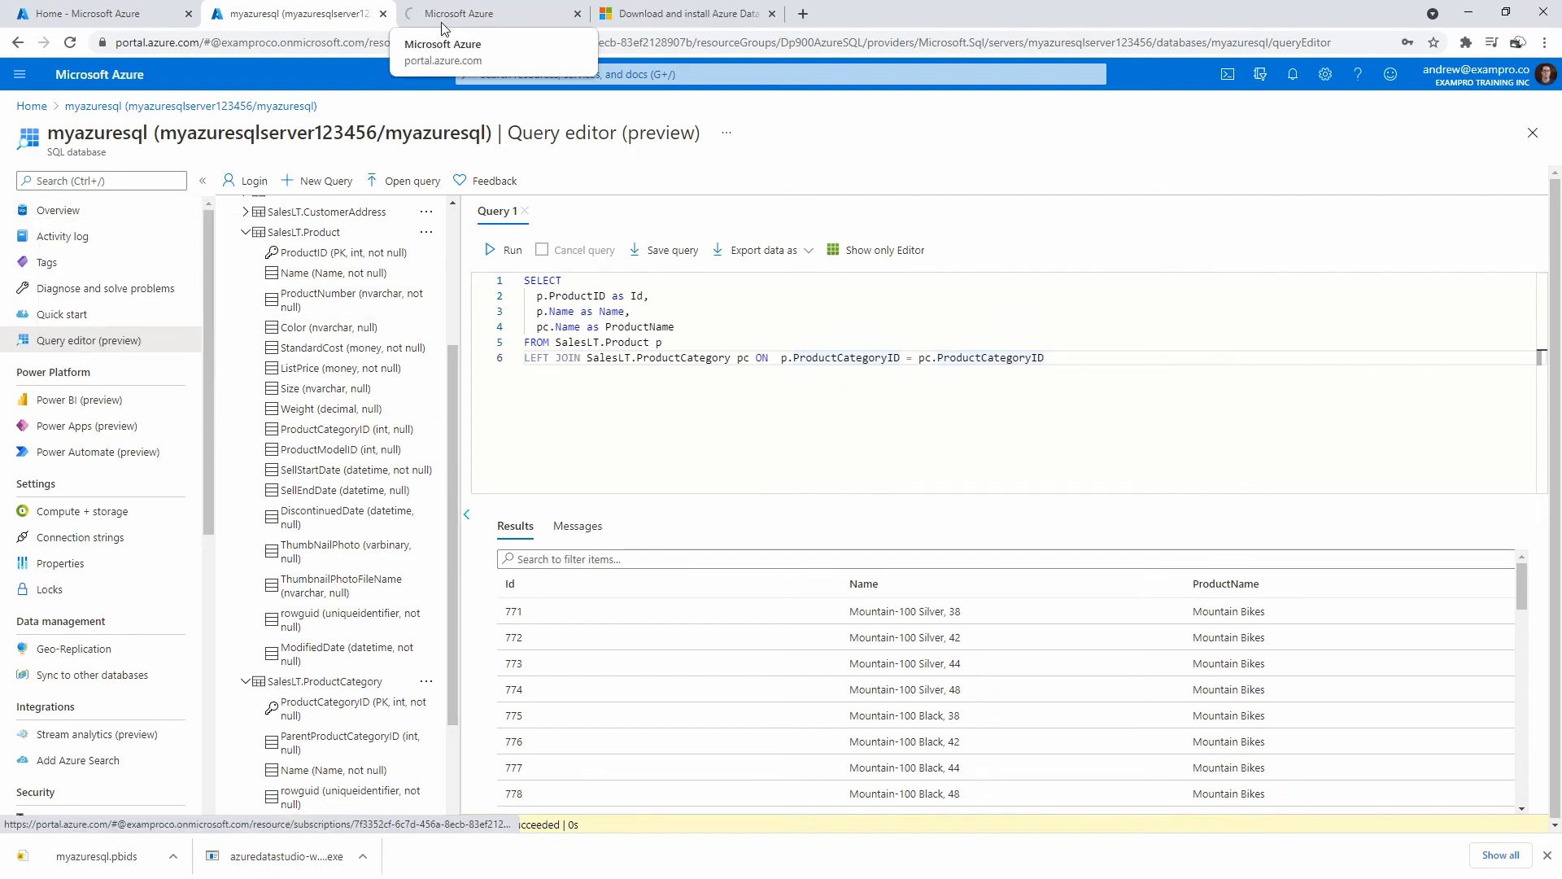
click(456, 13)
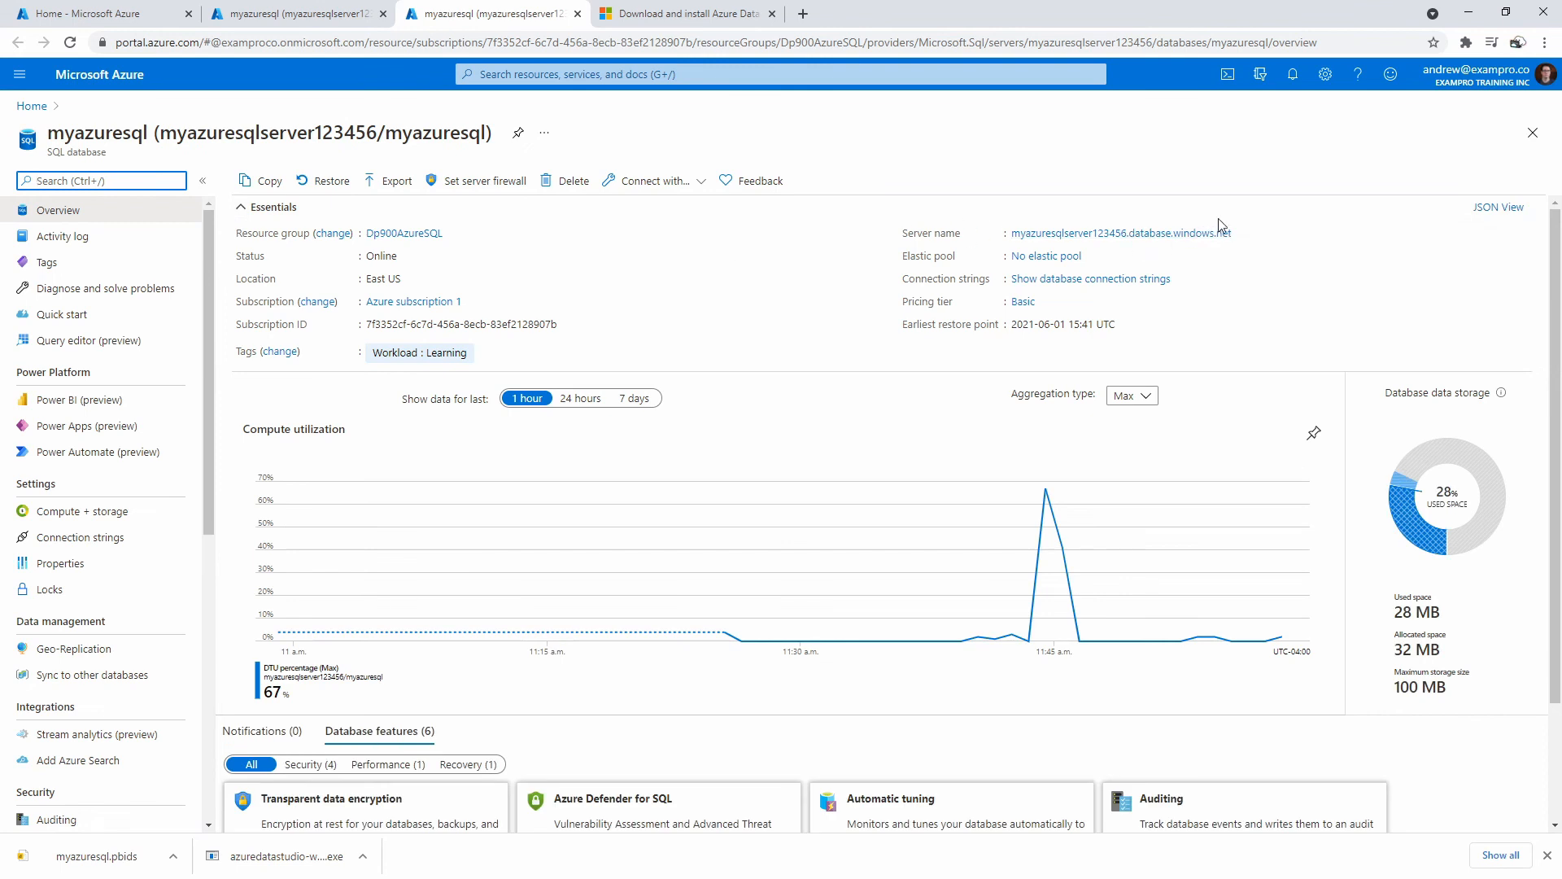
click(1241, 234)
drag(1561, 105, 1014, 90)
Paste myazuresqlserver123456.database.windows.net as server and enter SQL Login user name and password.
click(1071, 482)
key(ctrl+v)
click(1087, 510)
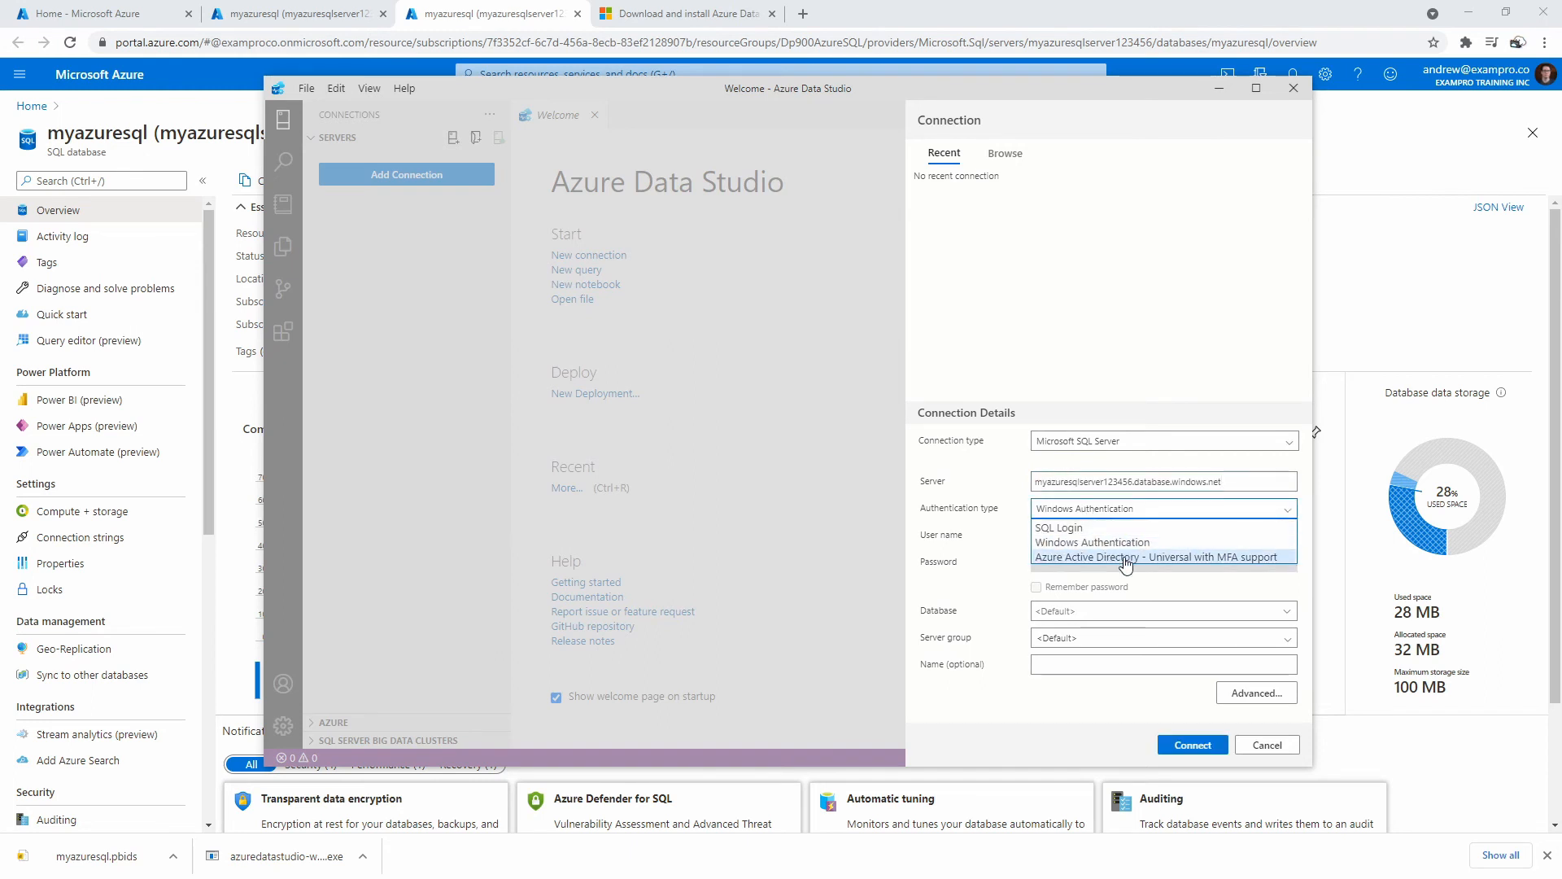
click(1098, 527)
click(1082, 533)
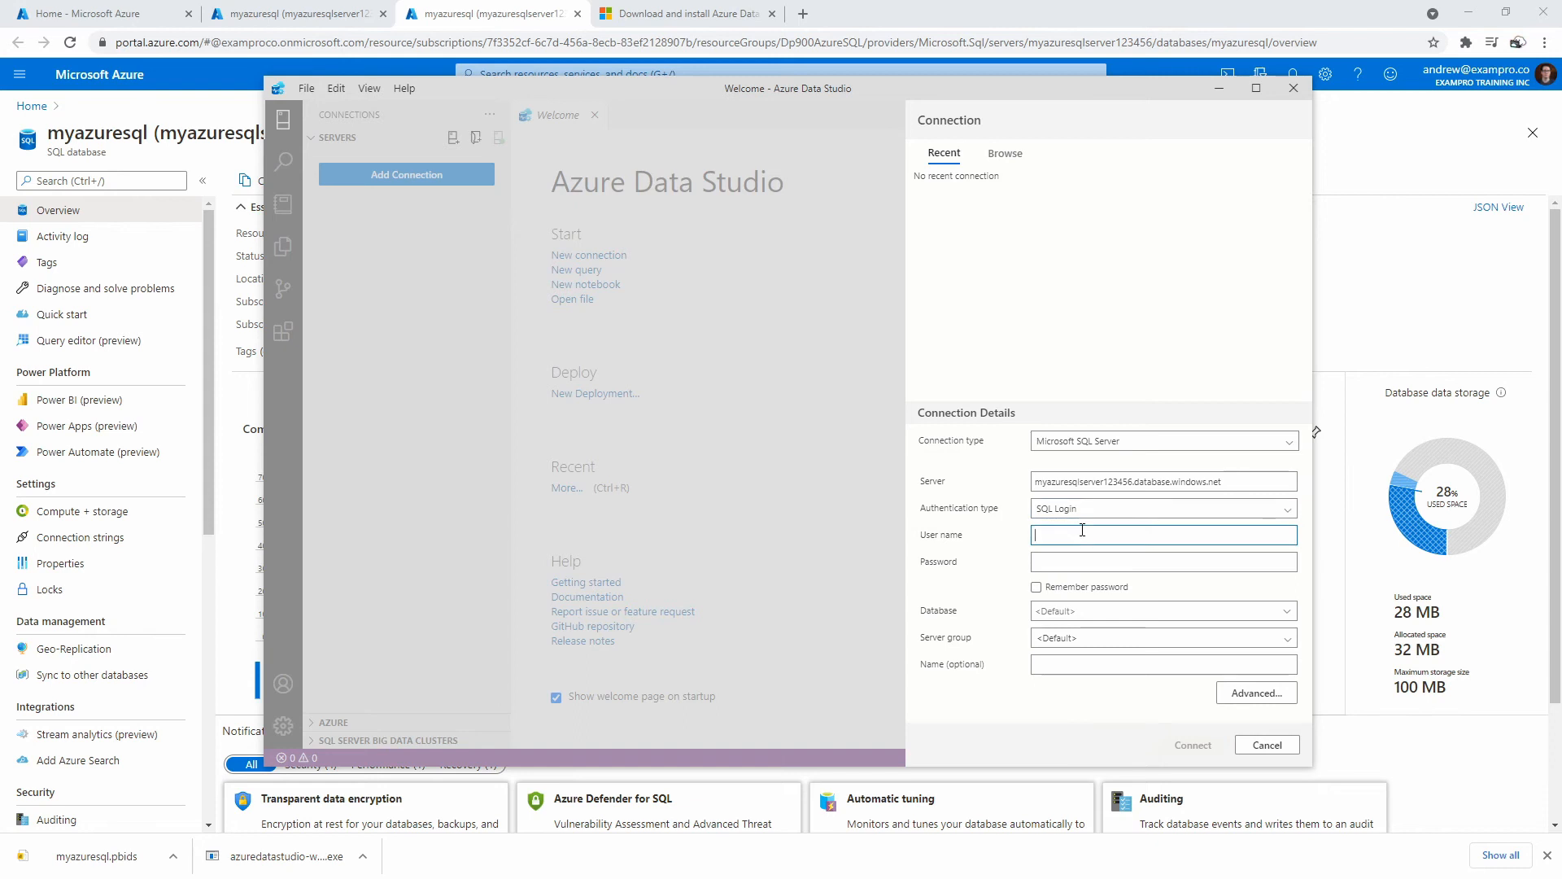
text(azureuser)
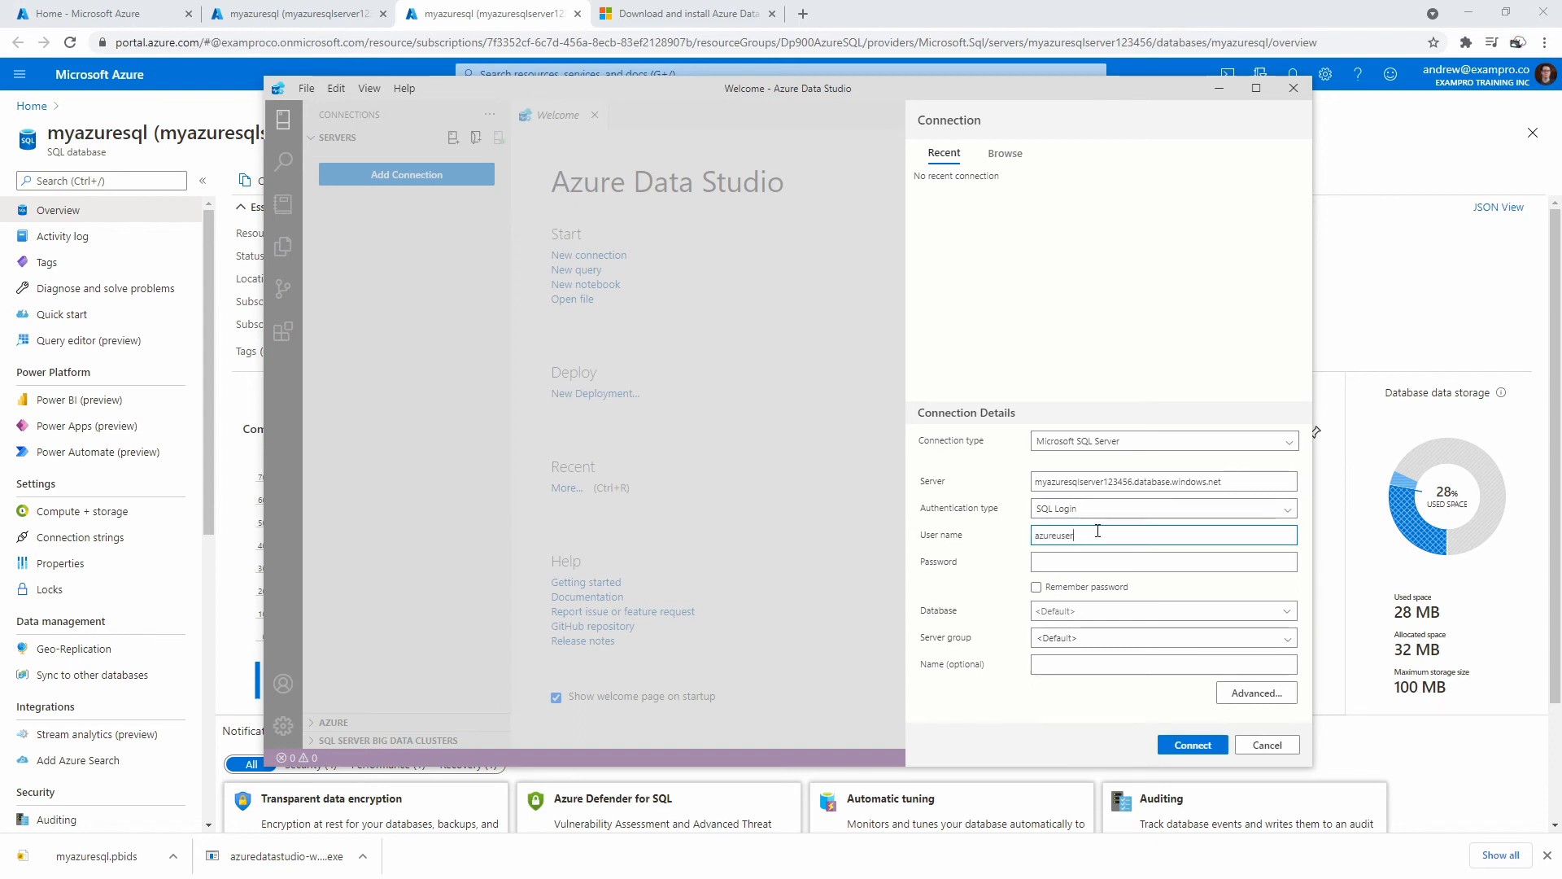
key(Tab)
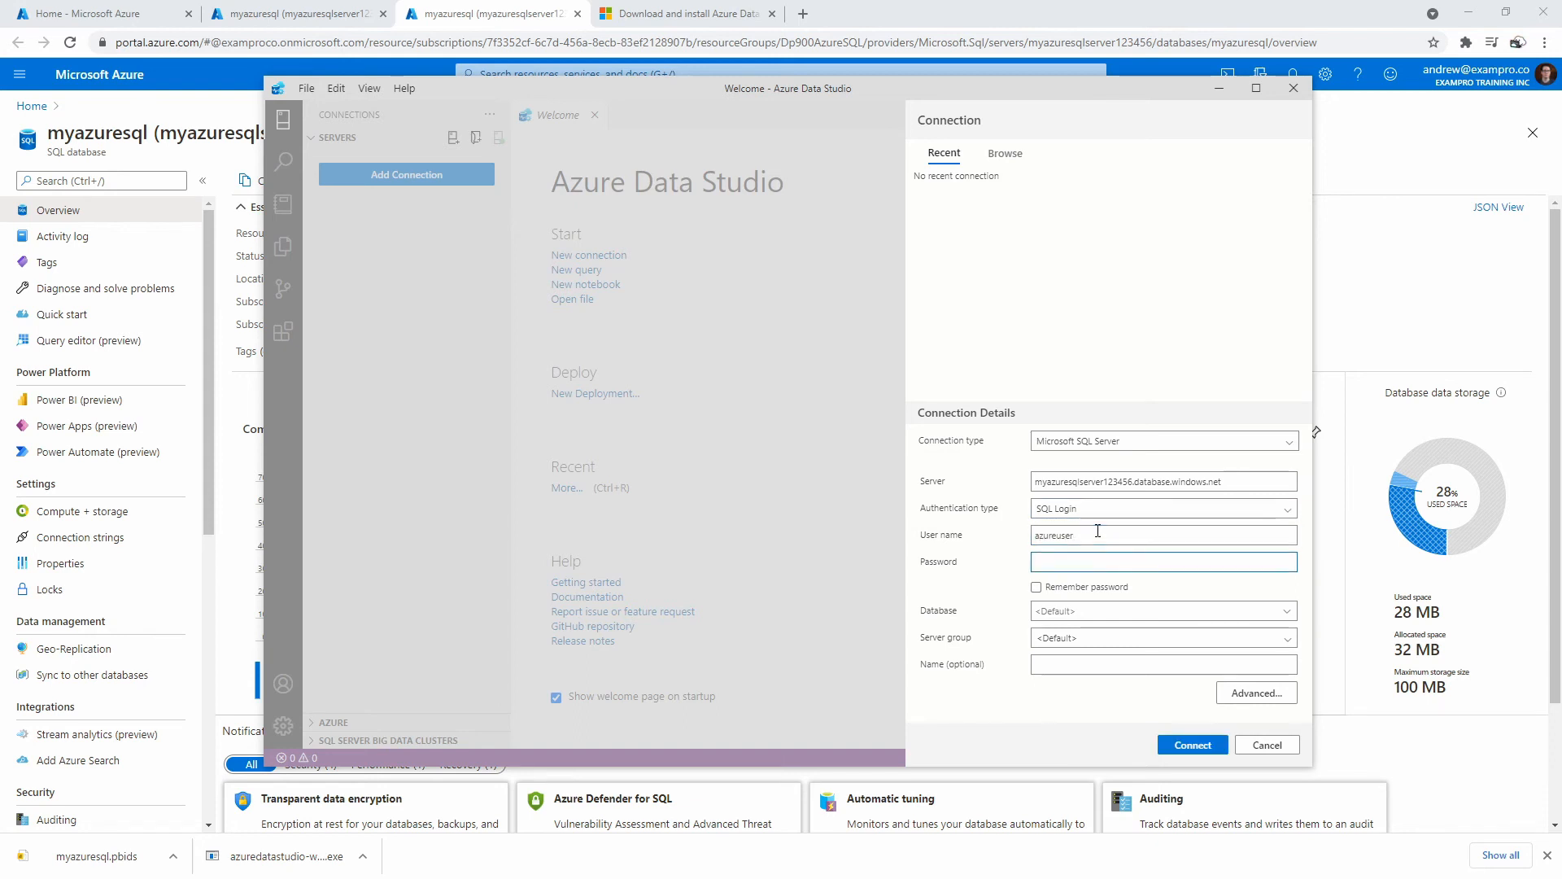
text(•••••••••)
Remember the password, choose the myazuresql database, and connect.
click(1035, 587)
click(1110, 609)
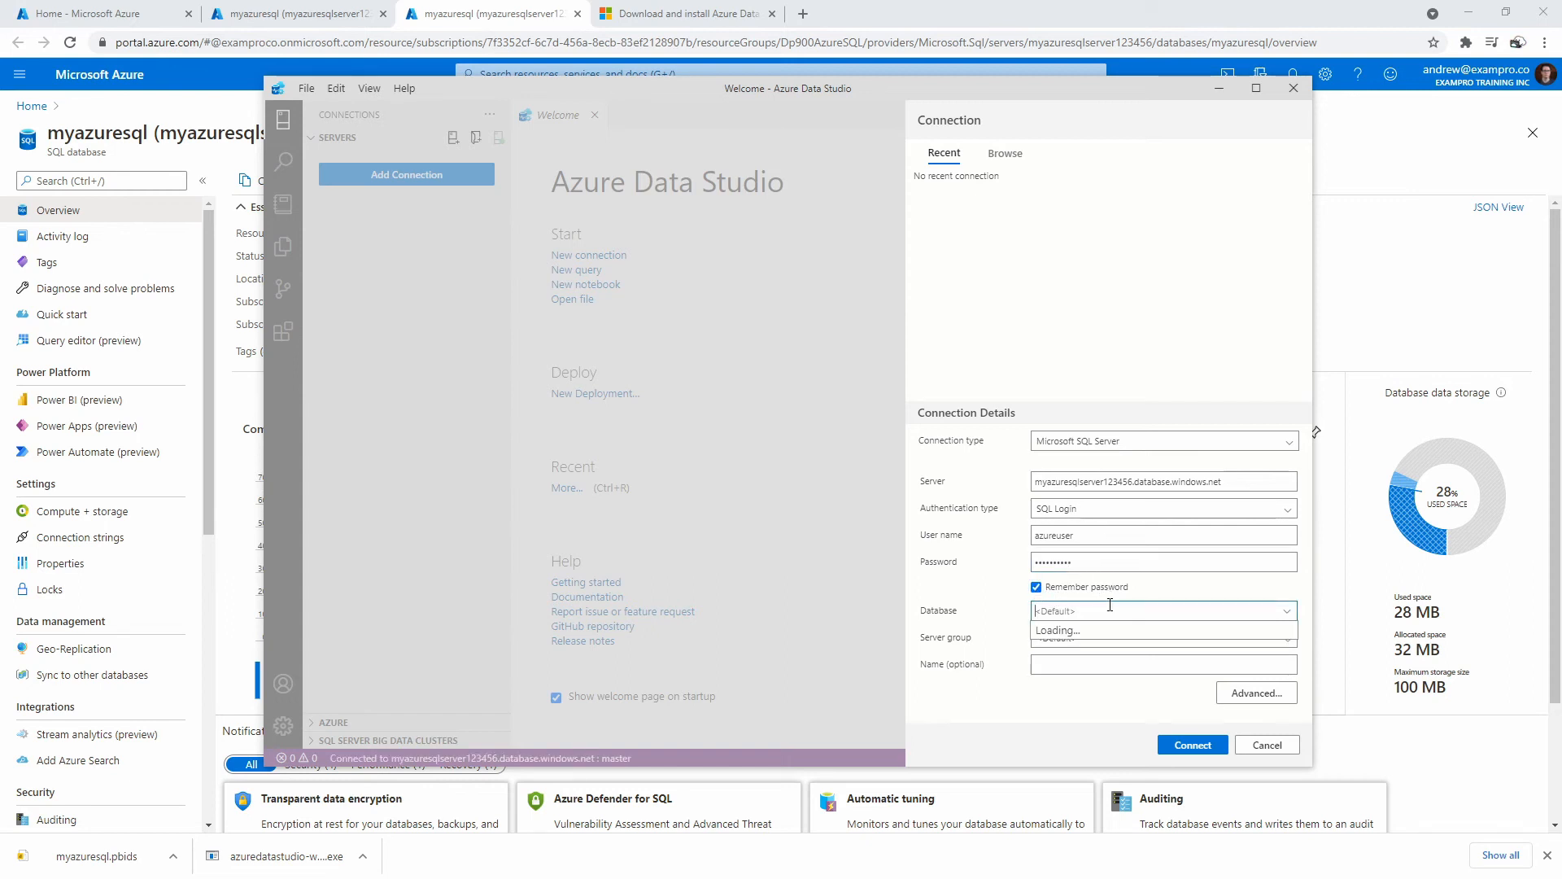
click(1091, 650)
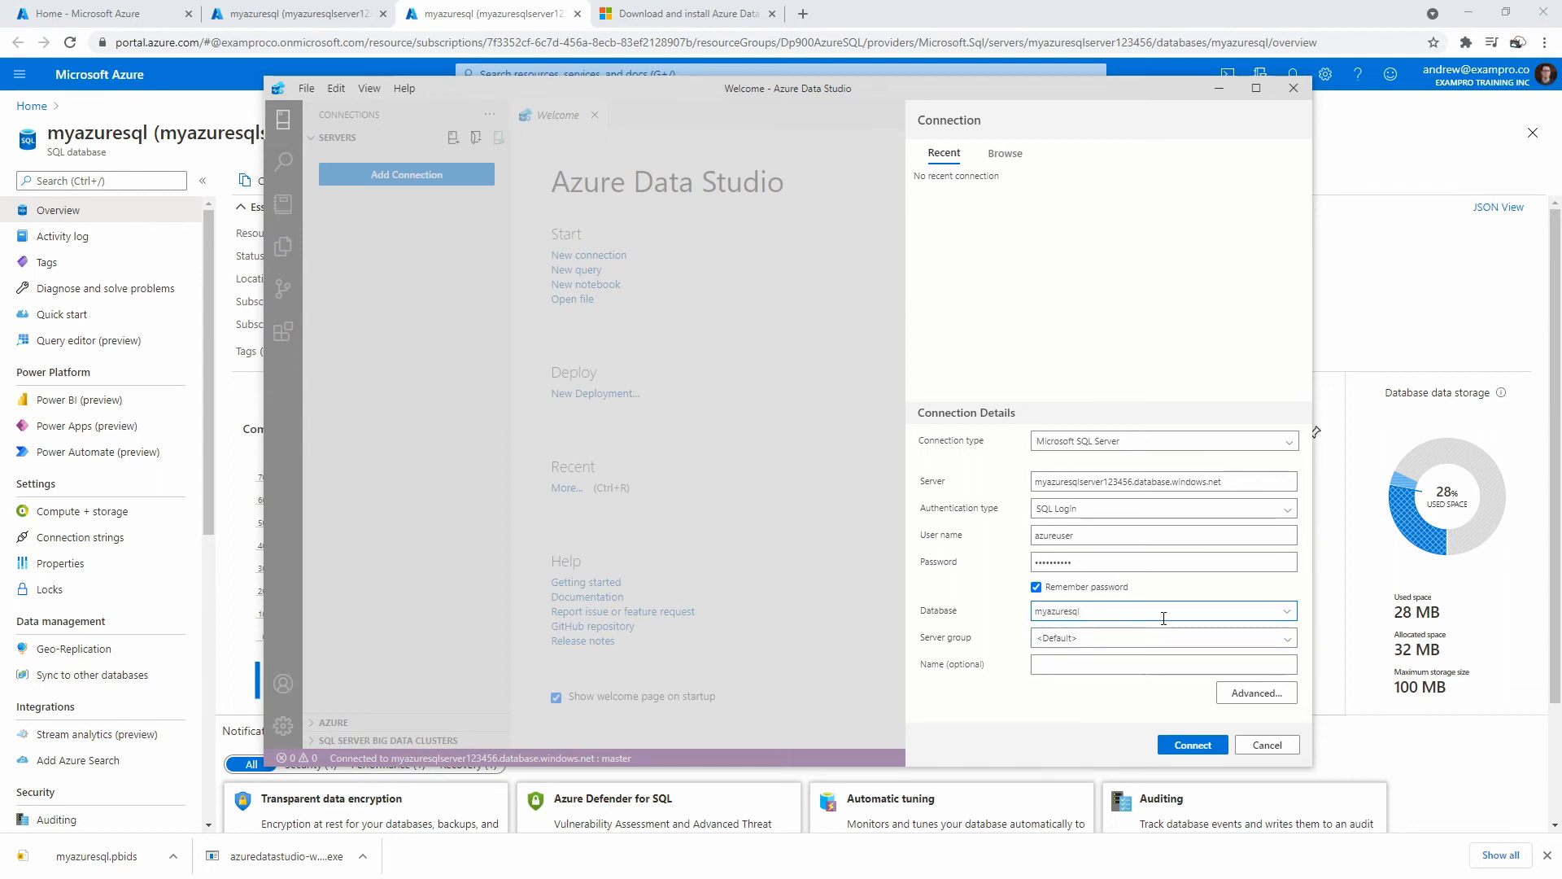
click(1192, 745)
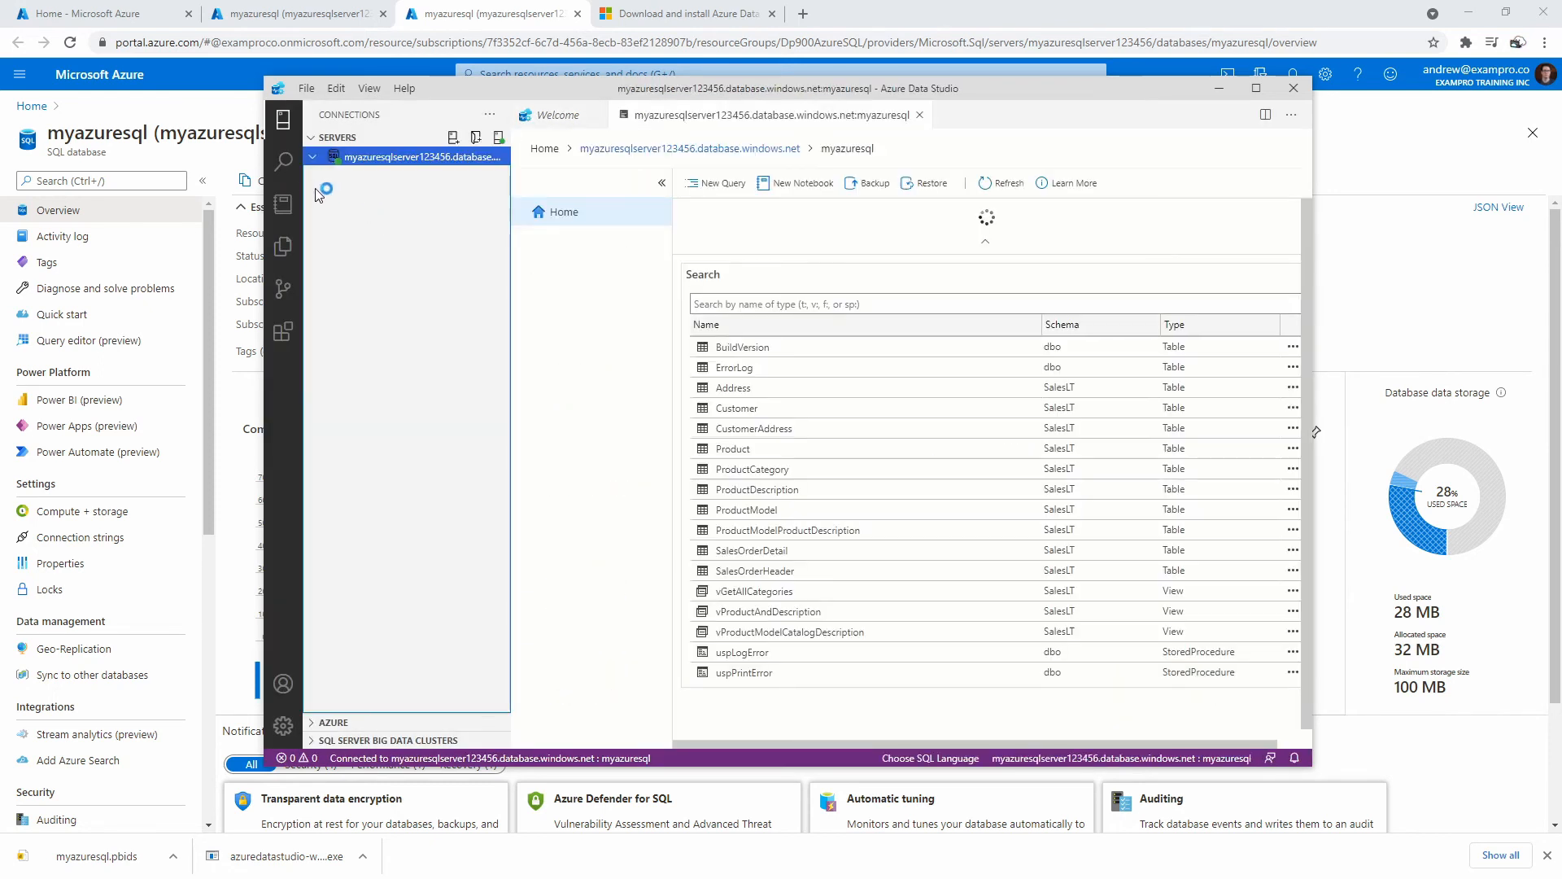
Expand Tables > SalesLT.Product > Keys, then move Azure Data Studio aside to reveal the Azure portal.
click(321, 177)
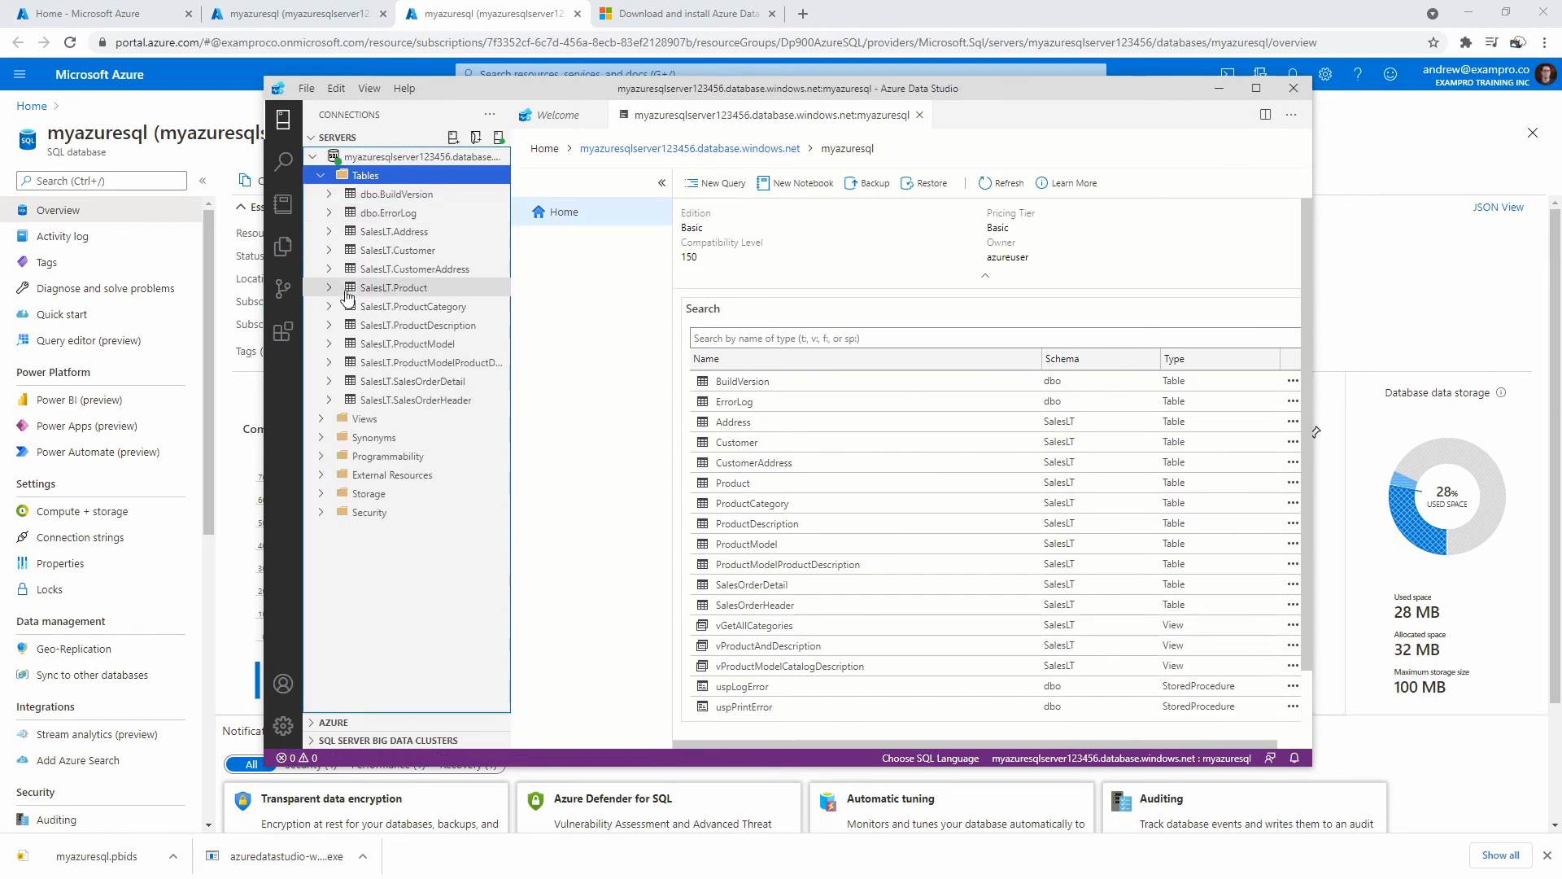
click(330, 289)
click(339, 309)
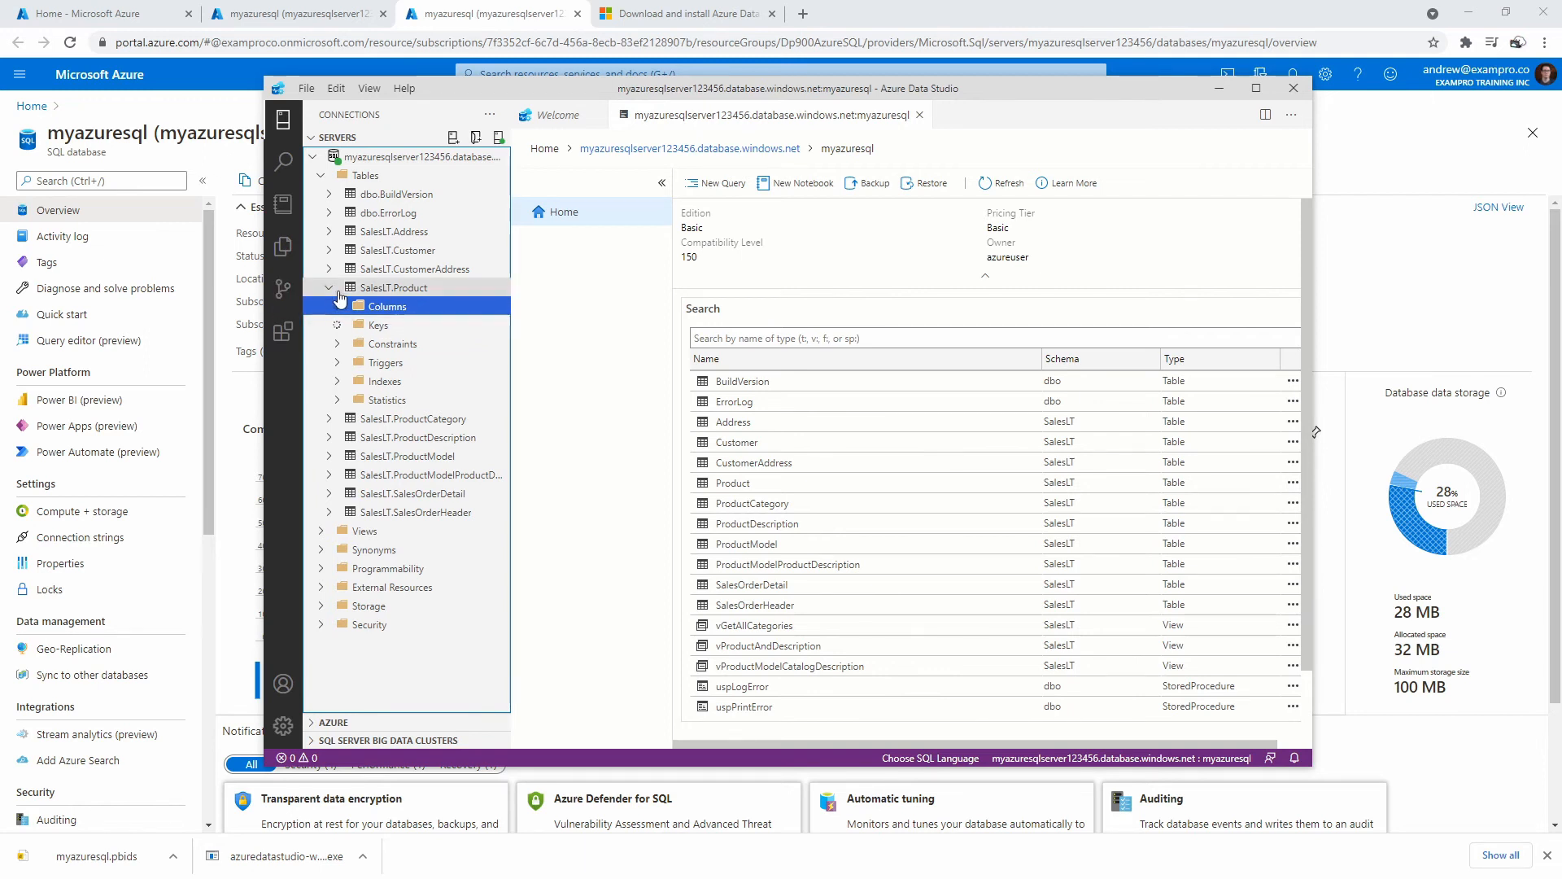
click(335, 290)
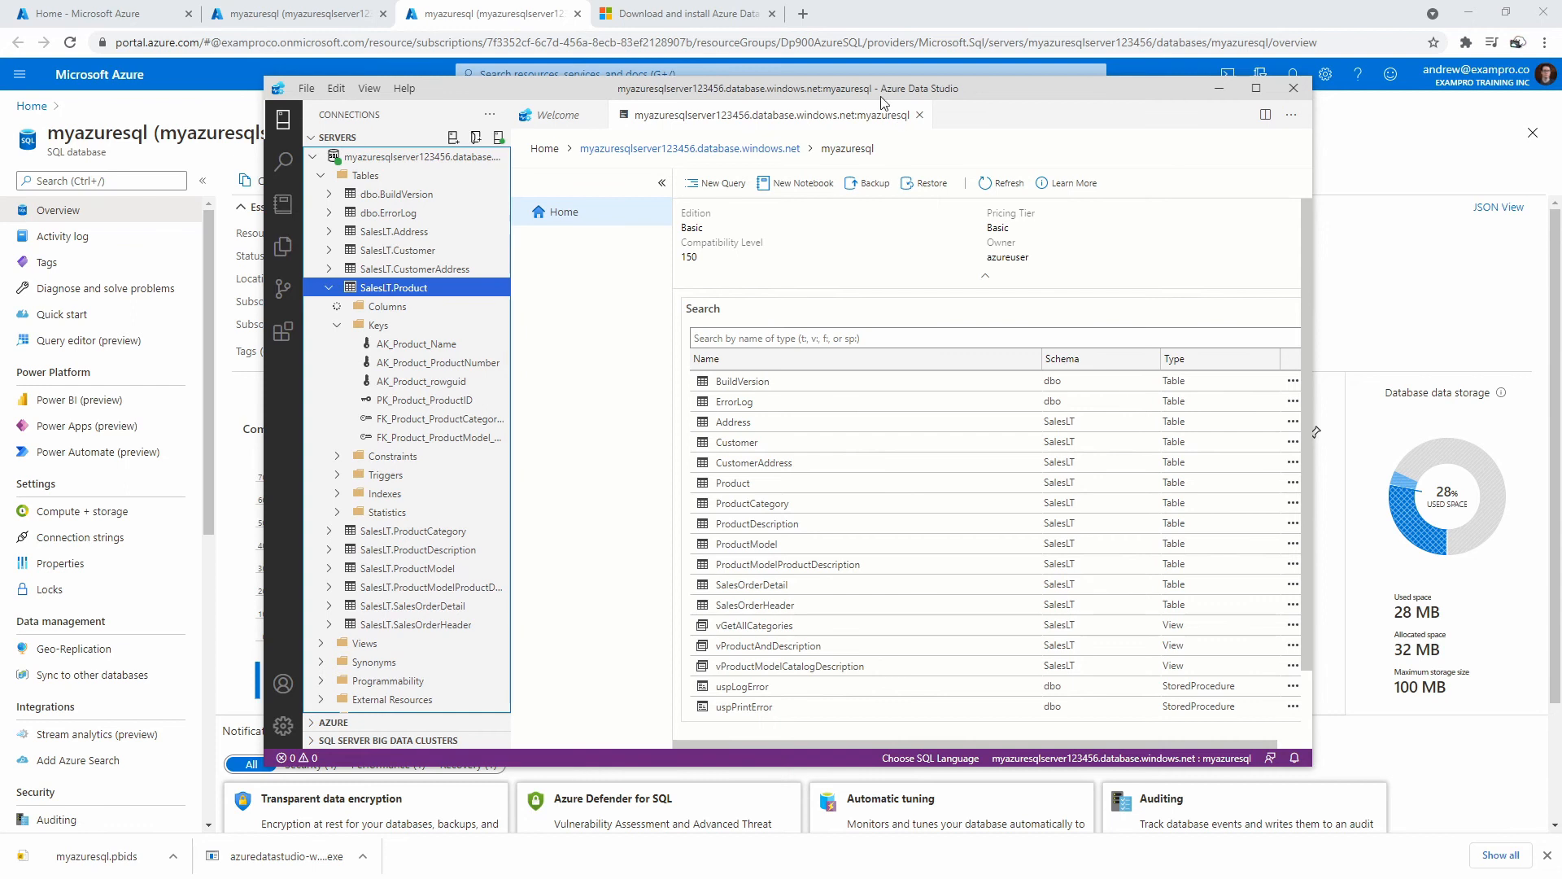
drag(1008, 92, 1561, 103)
click(717, 262)
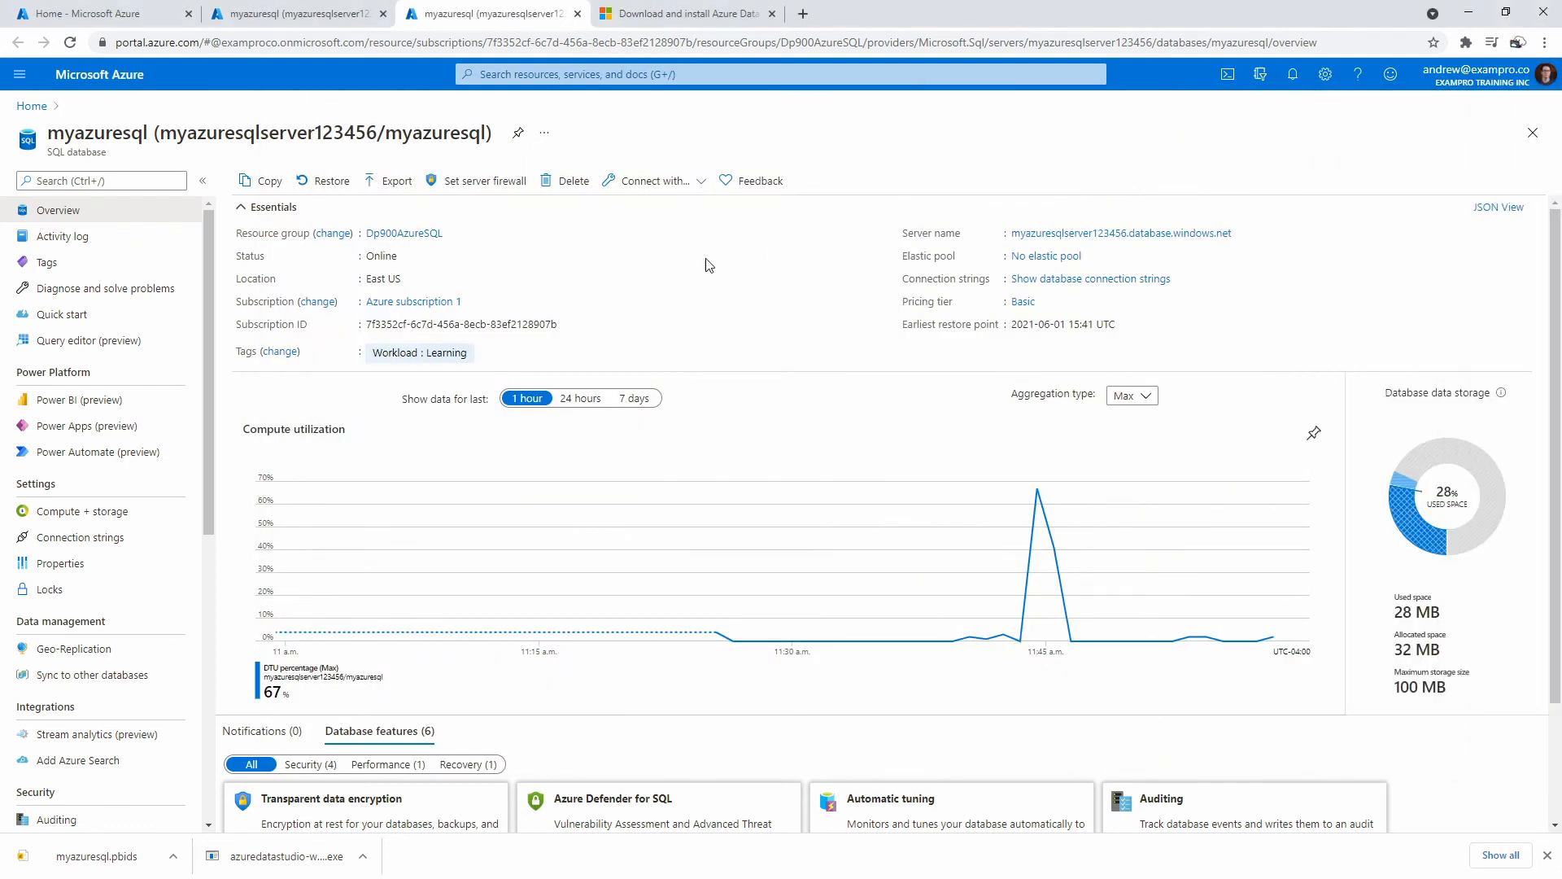
Select the whole product–category join query in the portal's Query editor and bring Azure Data Studio back.
click(316, 25)
drag(1050, 358, 524, 280)
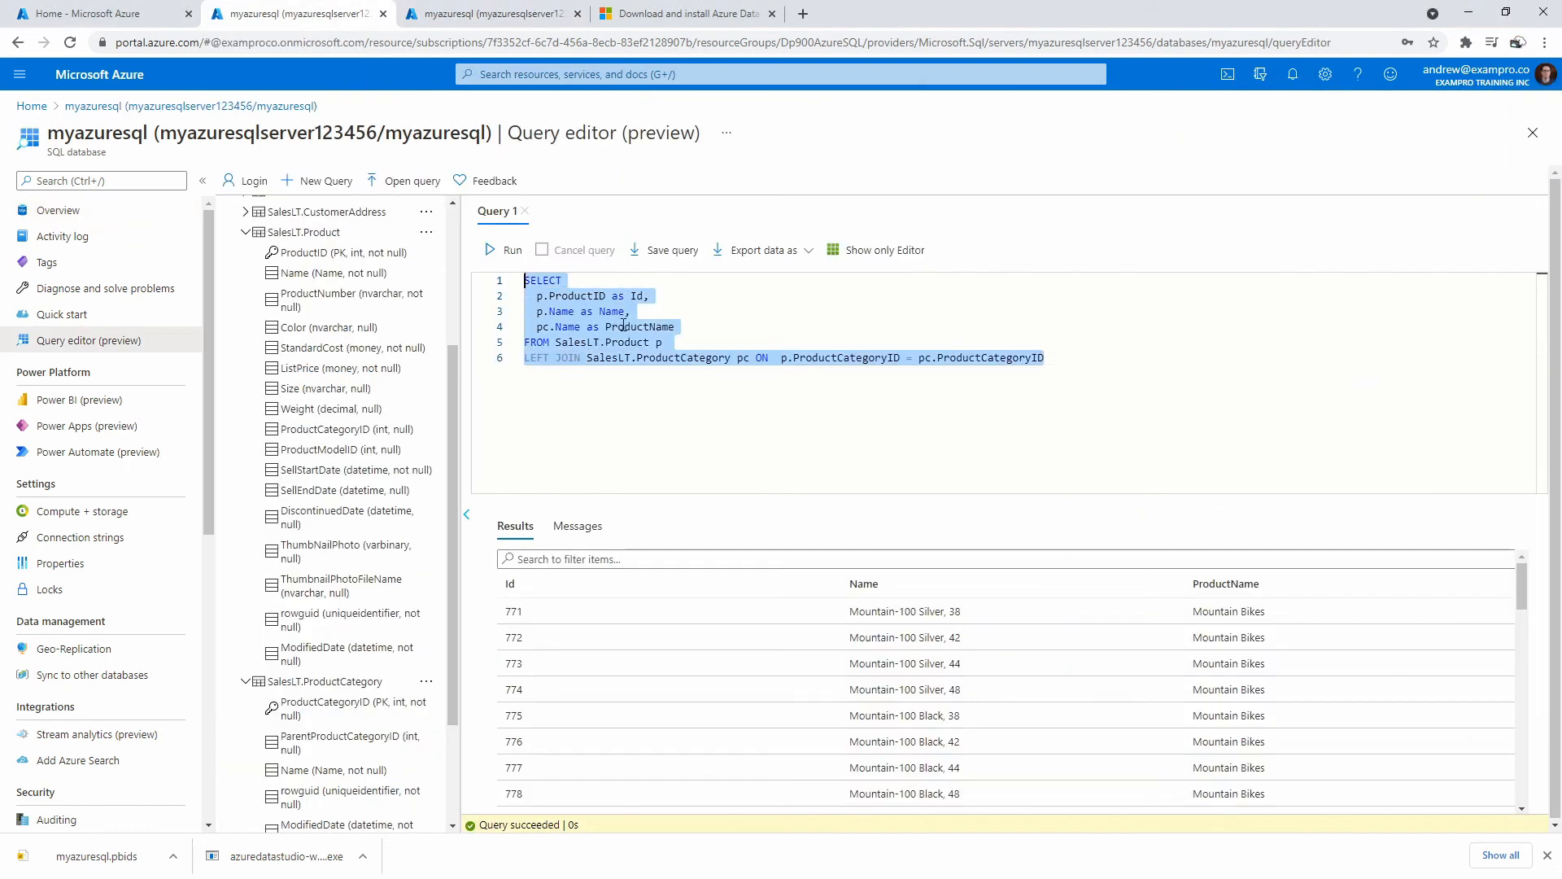
drag(1561, 98, 750, 93)
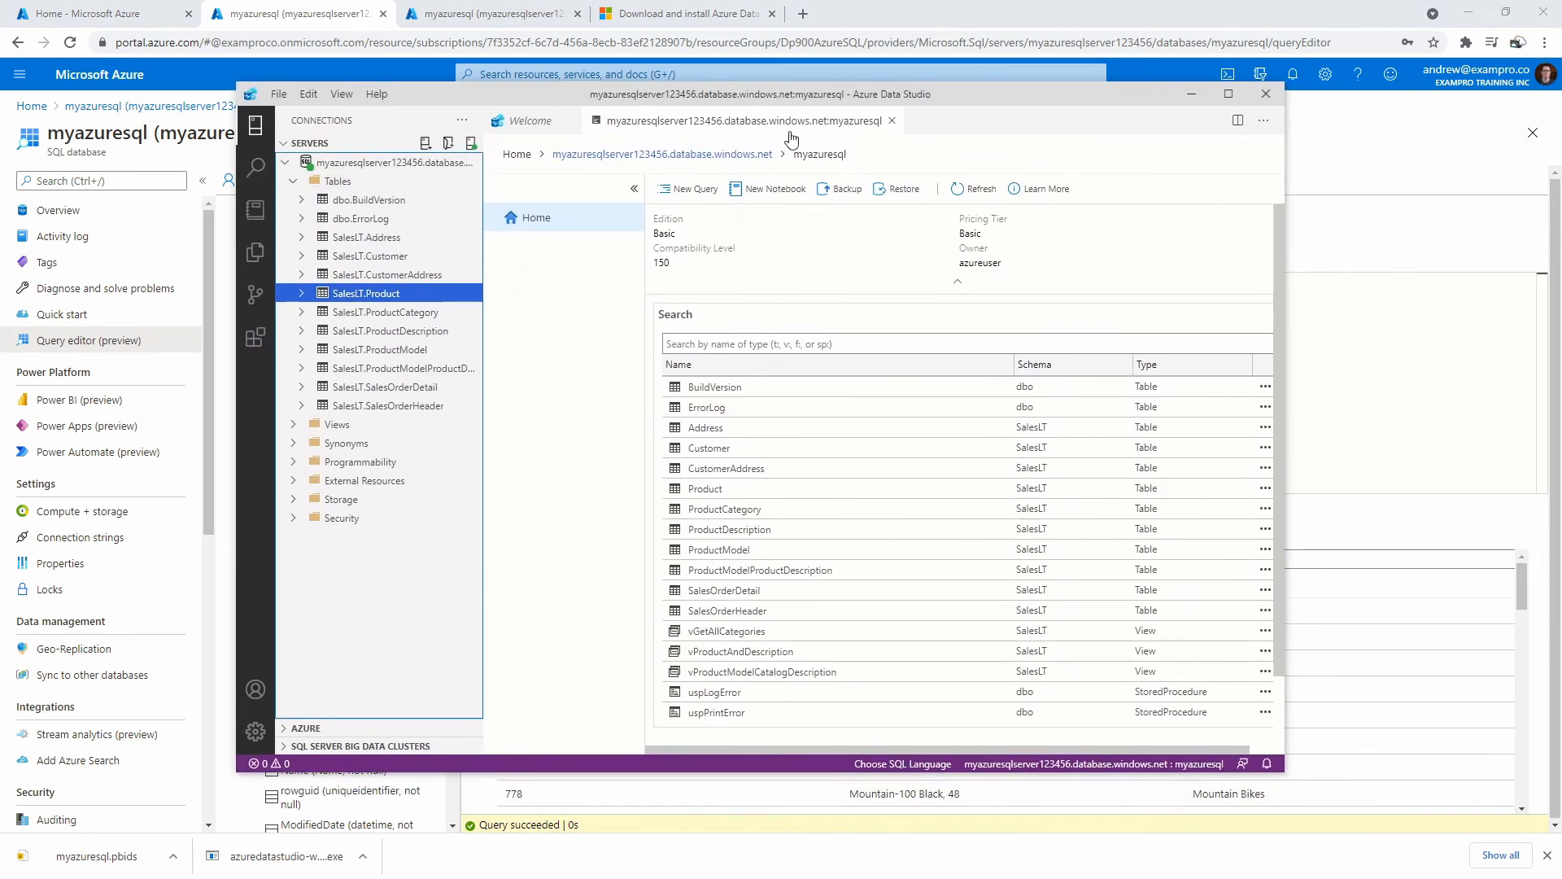
Open a new empty SQLQuery_1 editor from the Welcome page.
click(529, 122)
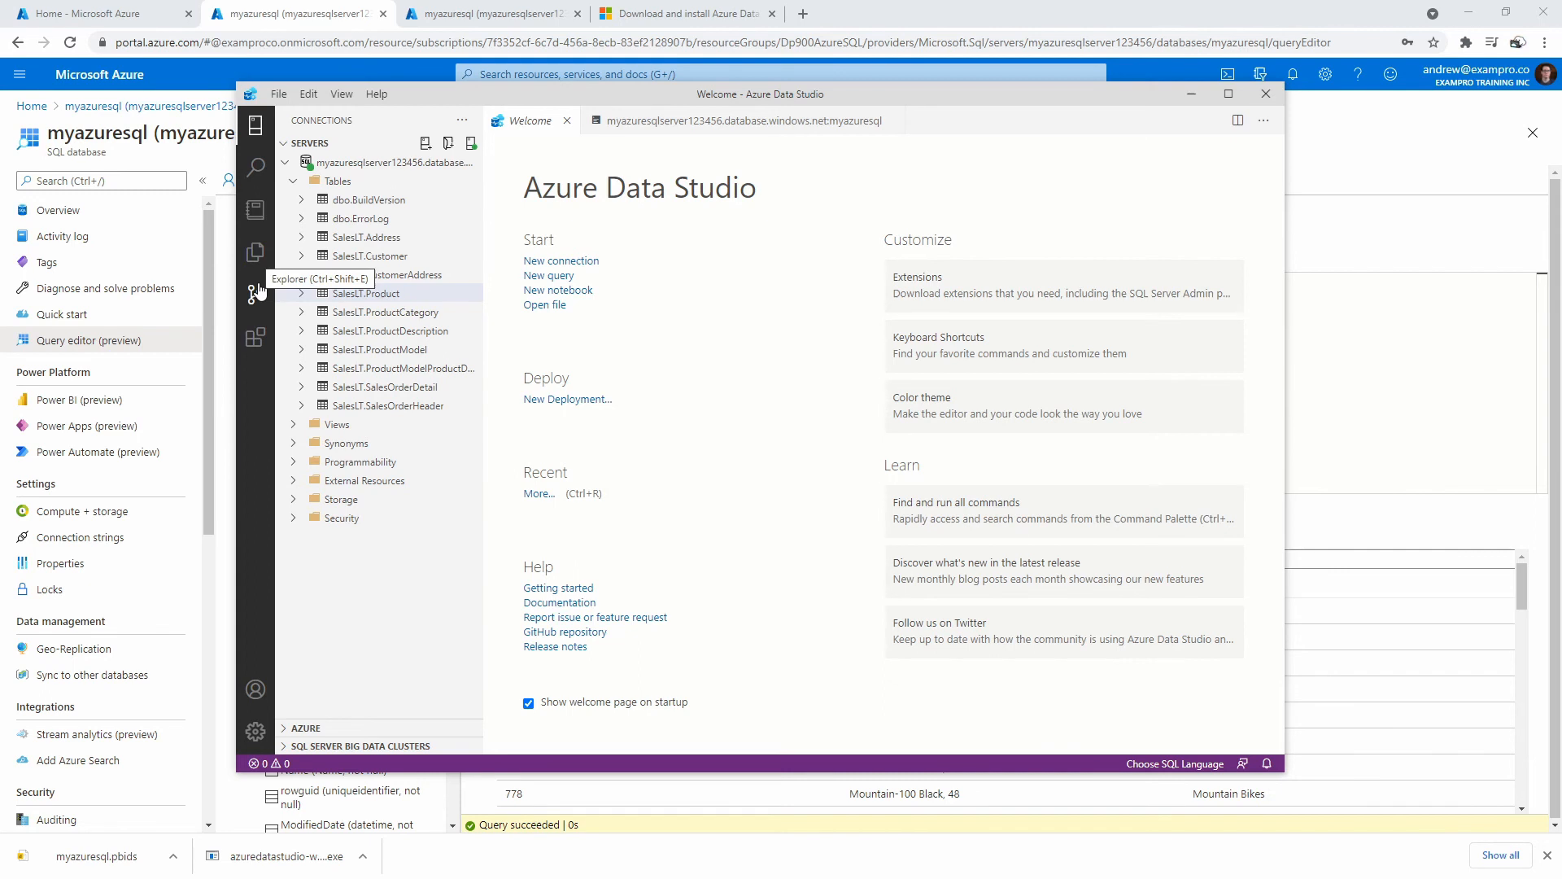
click(255, 126)
click(255, 126)
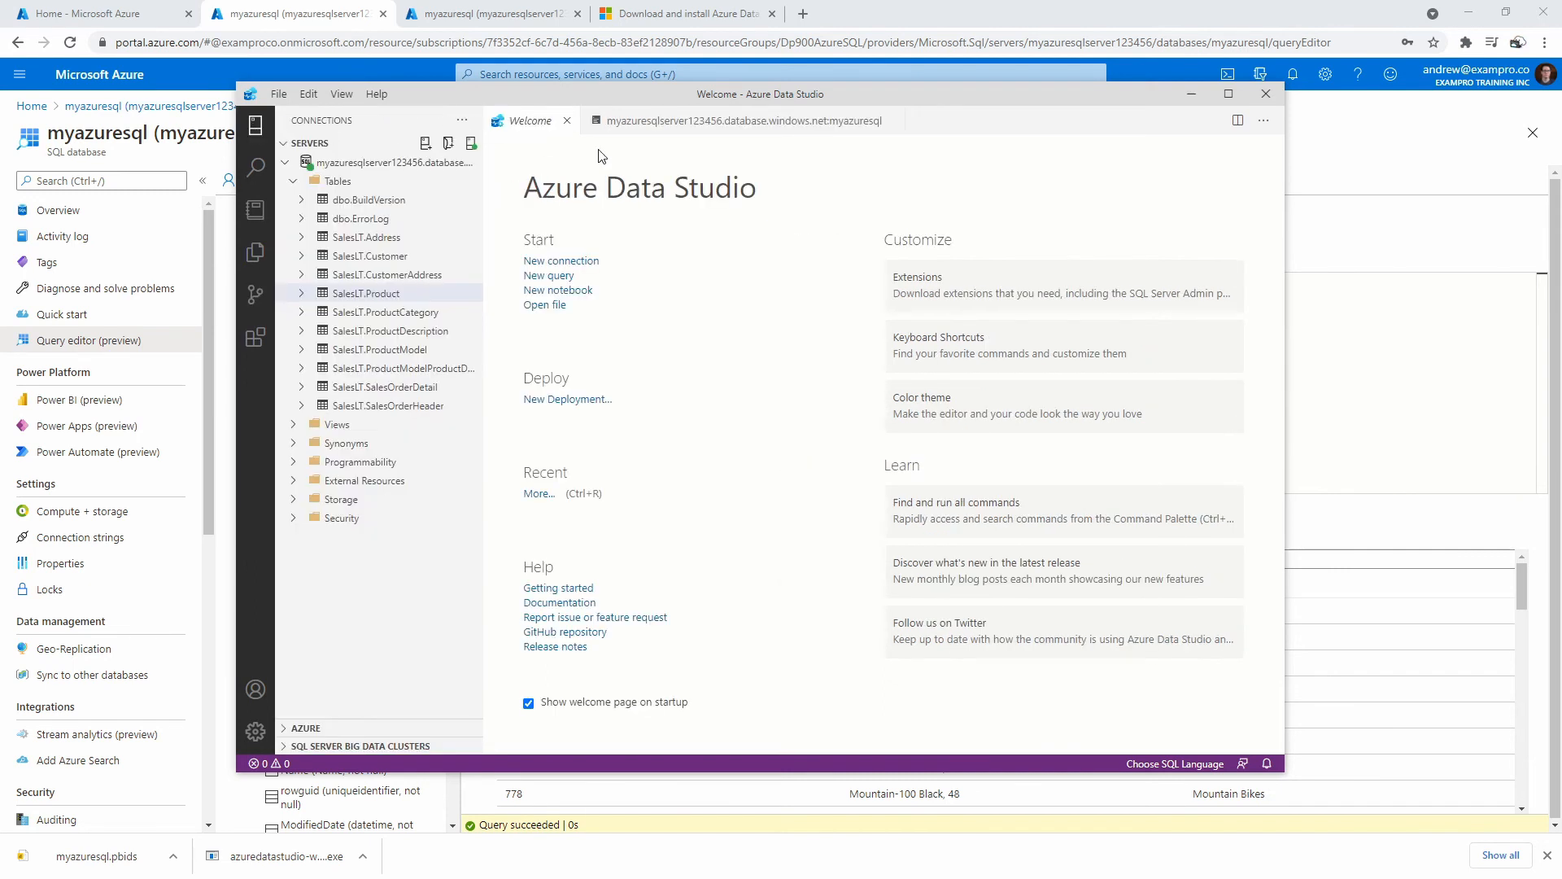
click(565, 281)
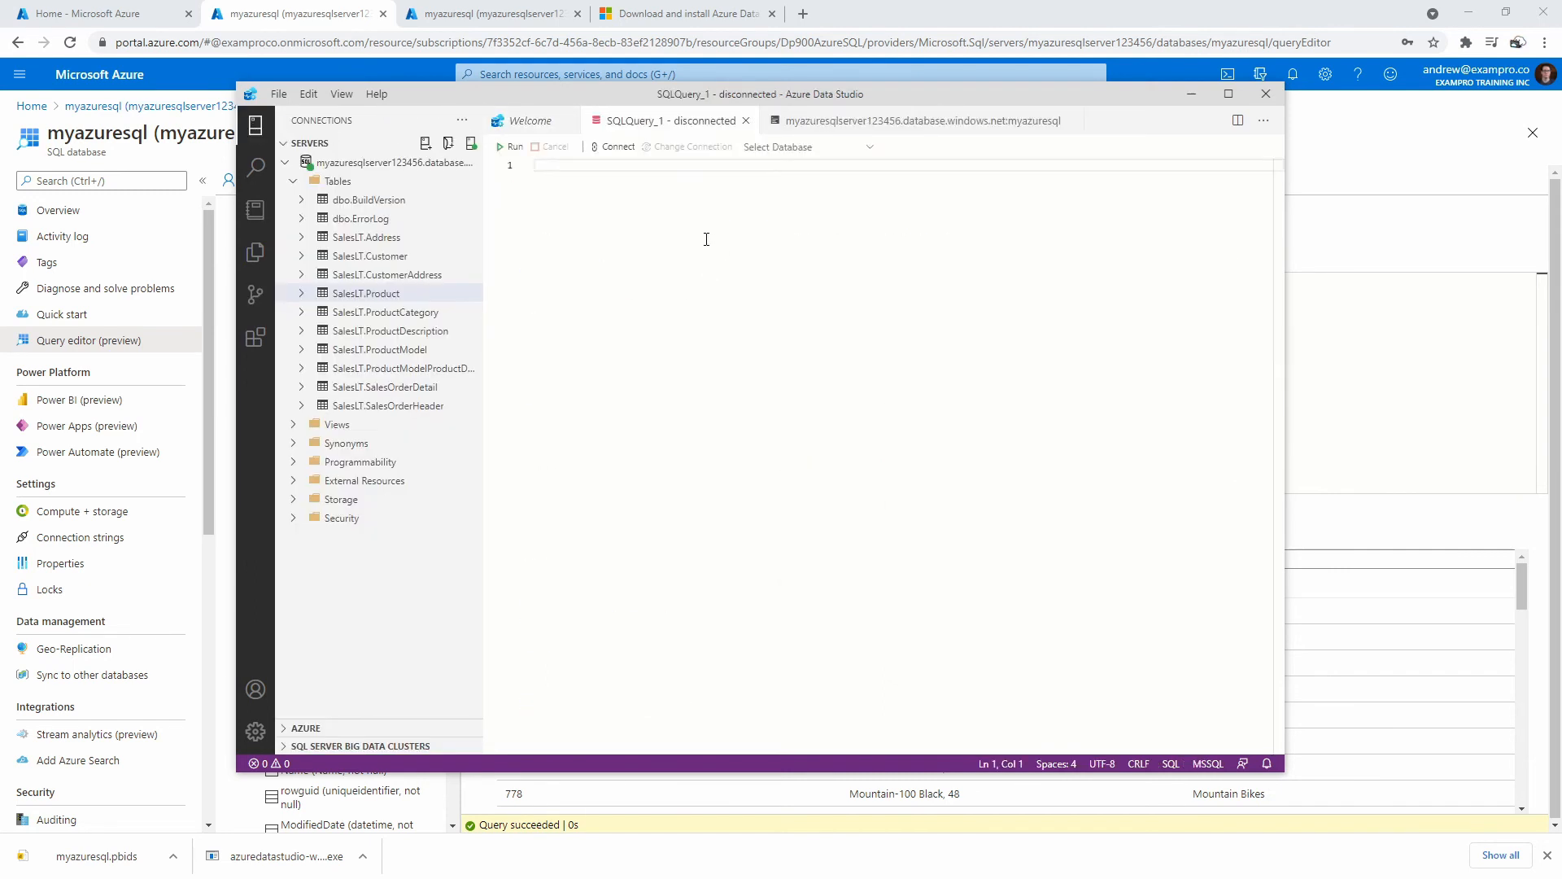
Paste the join query into the SQLQuery_1 editor.
click(279, 94)
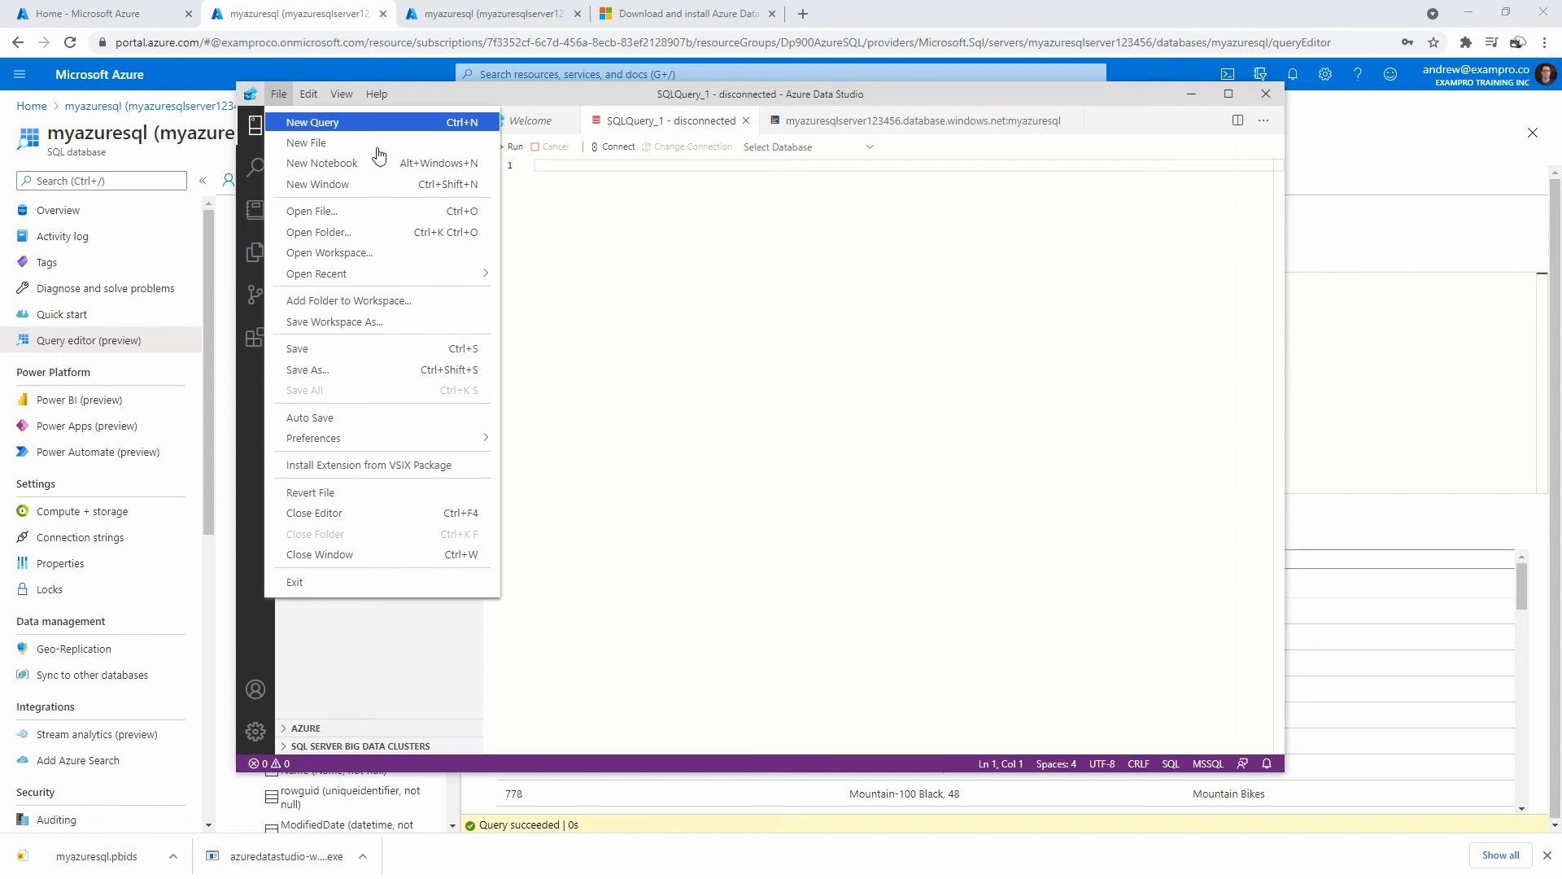
click(613, 200)
key(ctrl+v)
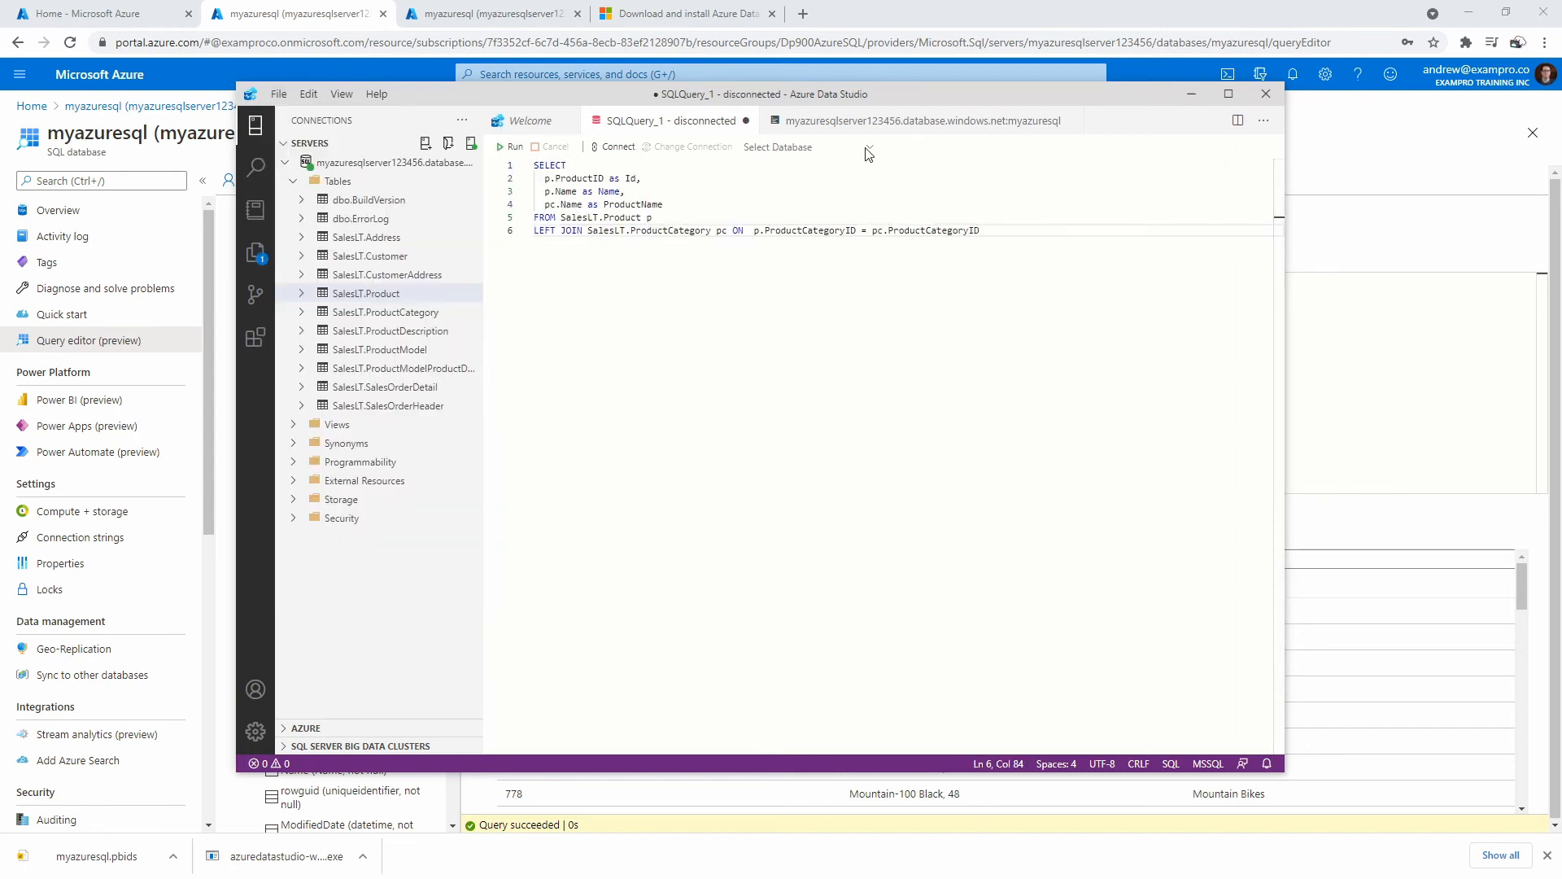
Connect the query to the recent myazuresql connection and run it, returning 295 rows.
click(619, 146)
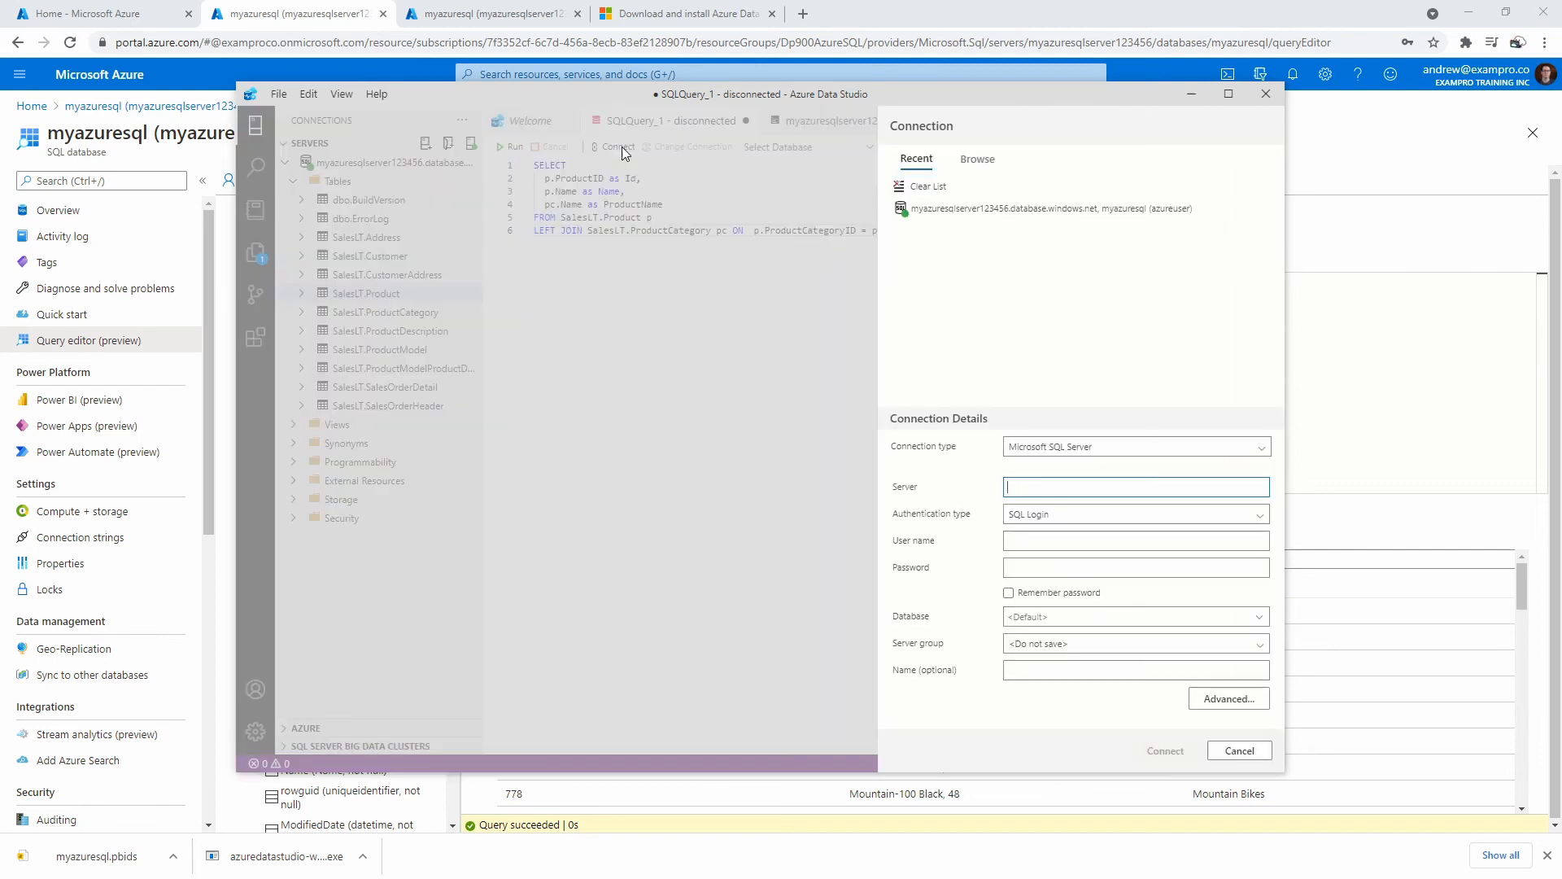
click(1012, 213)
click(1163, 747)
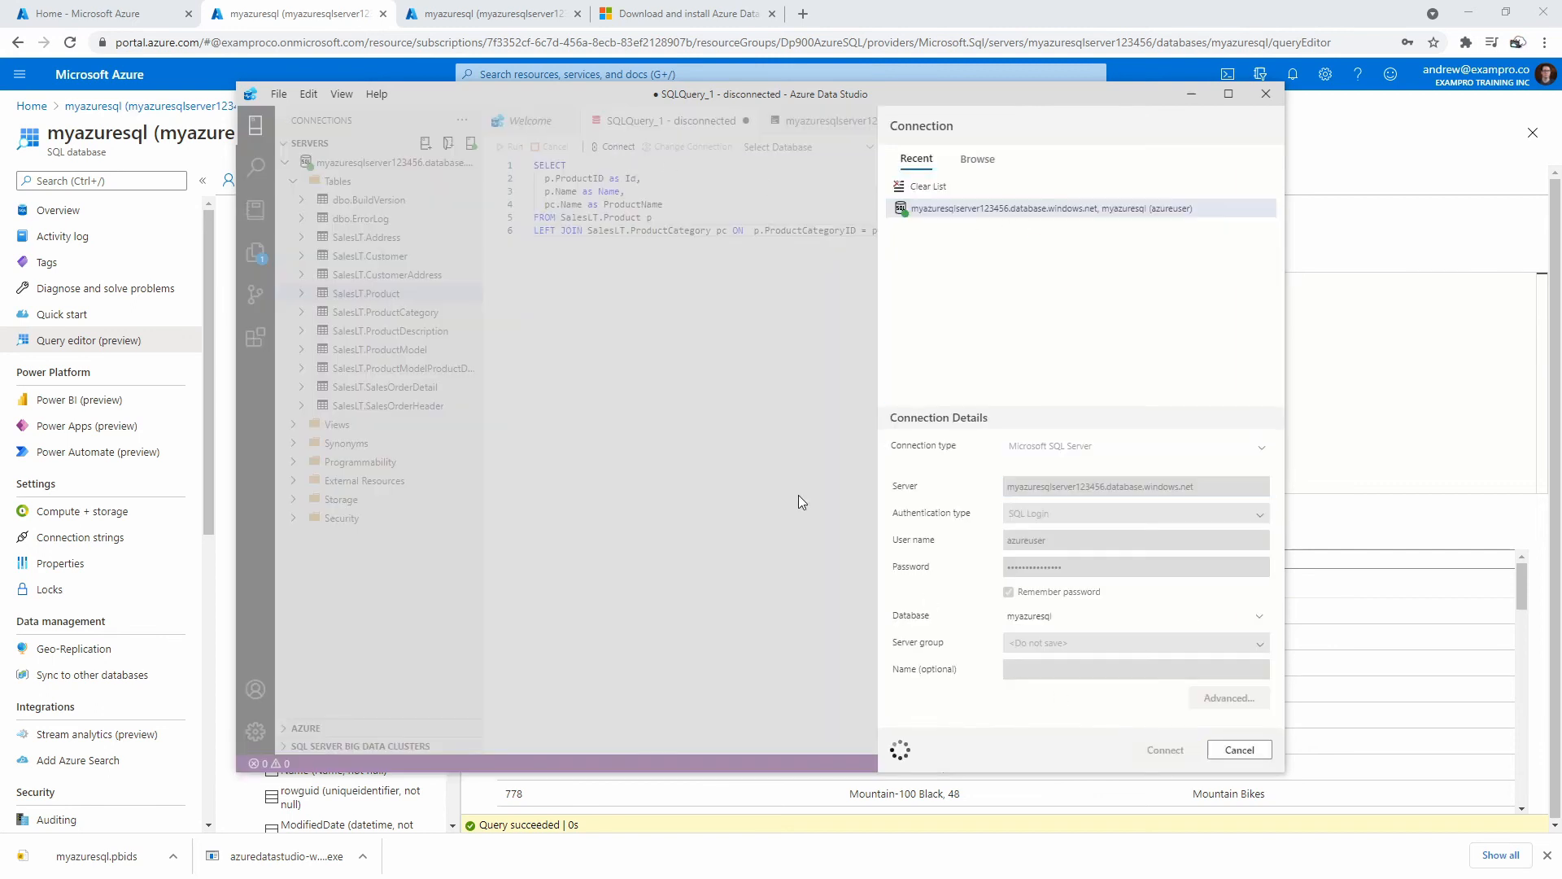
key(F5)
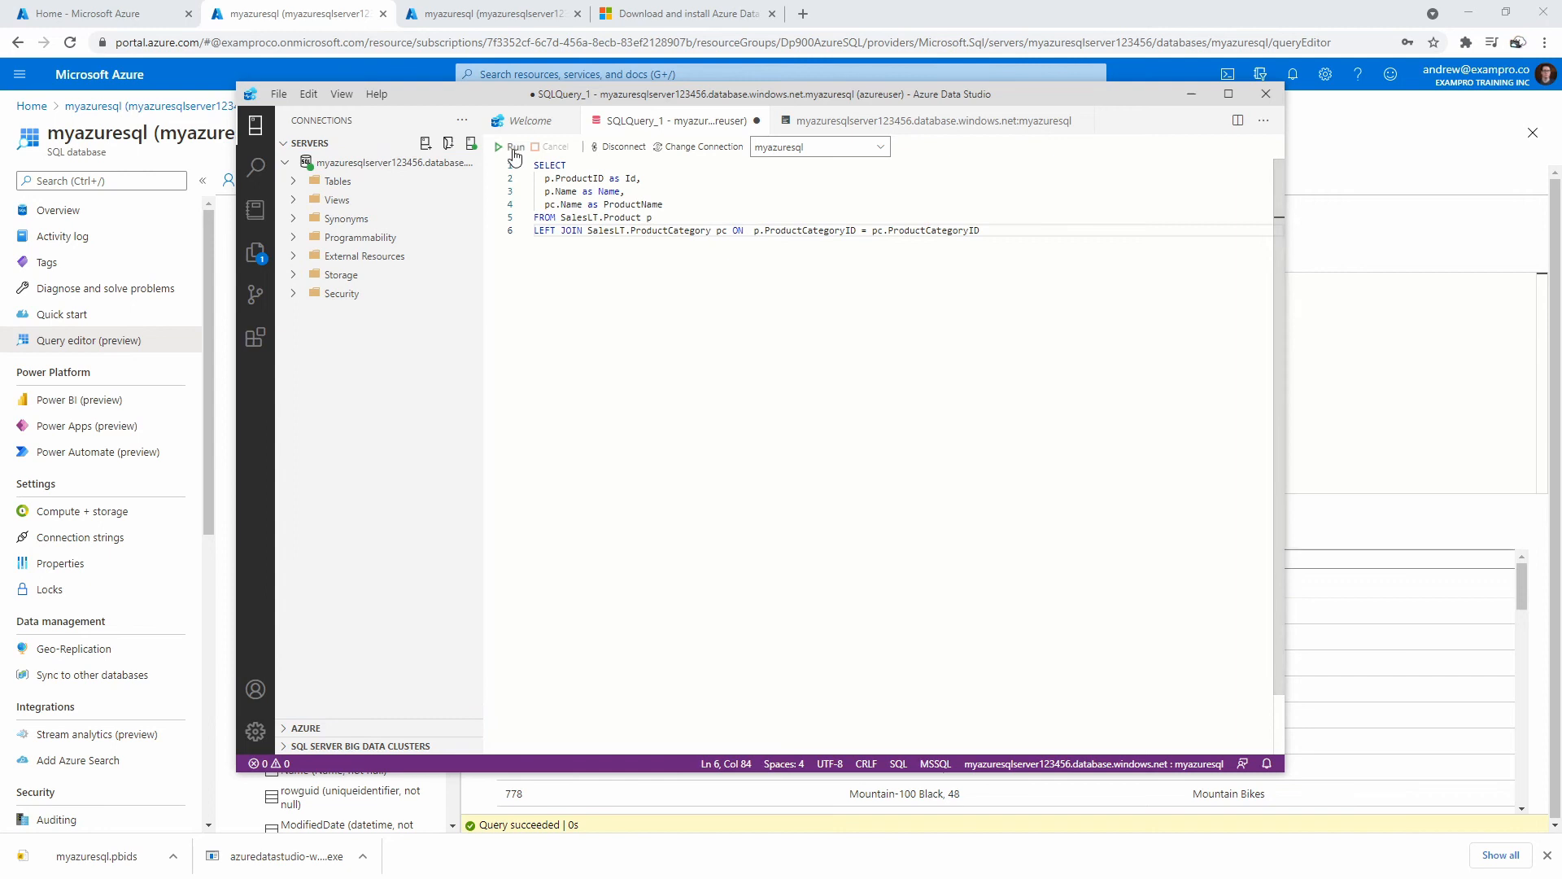
scroll(652, 579, down, 1)
scroll(652, 580, up, 1)
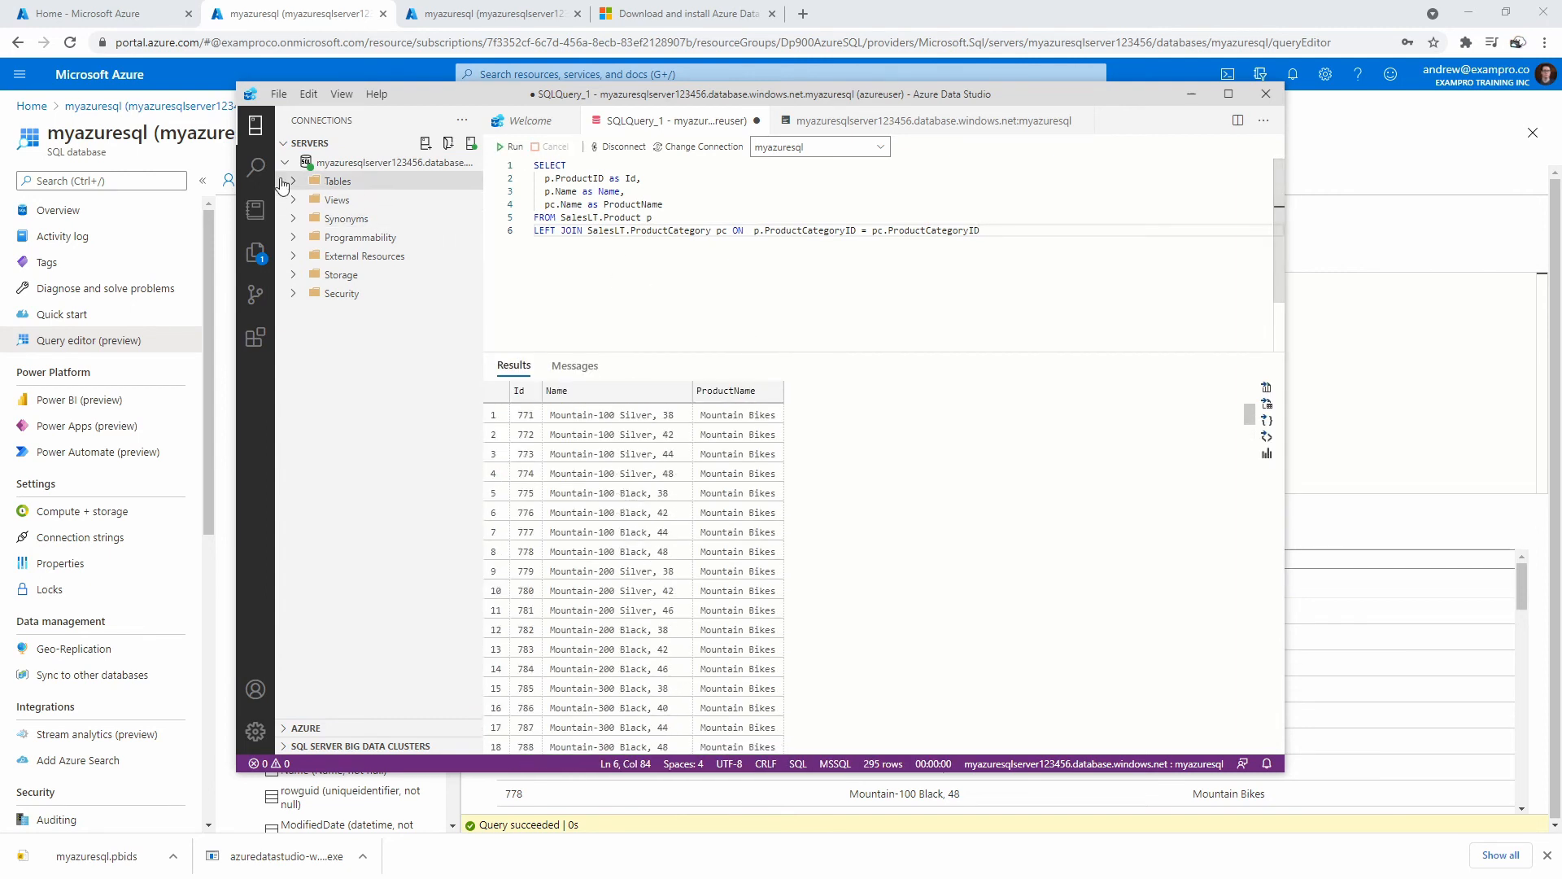
Show the Notebooks panel, then cancel closing the unsaved SQLQuery_1.
click(256, 210)
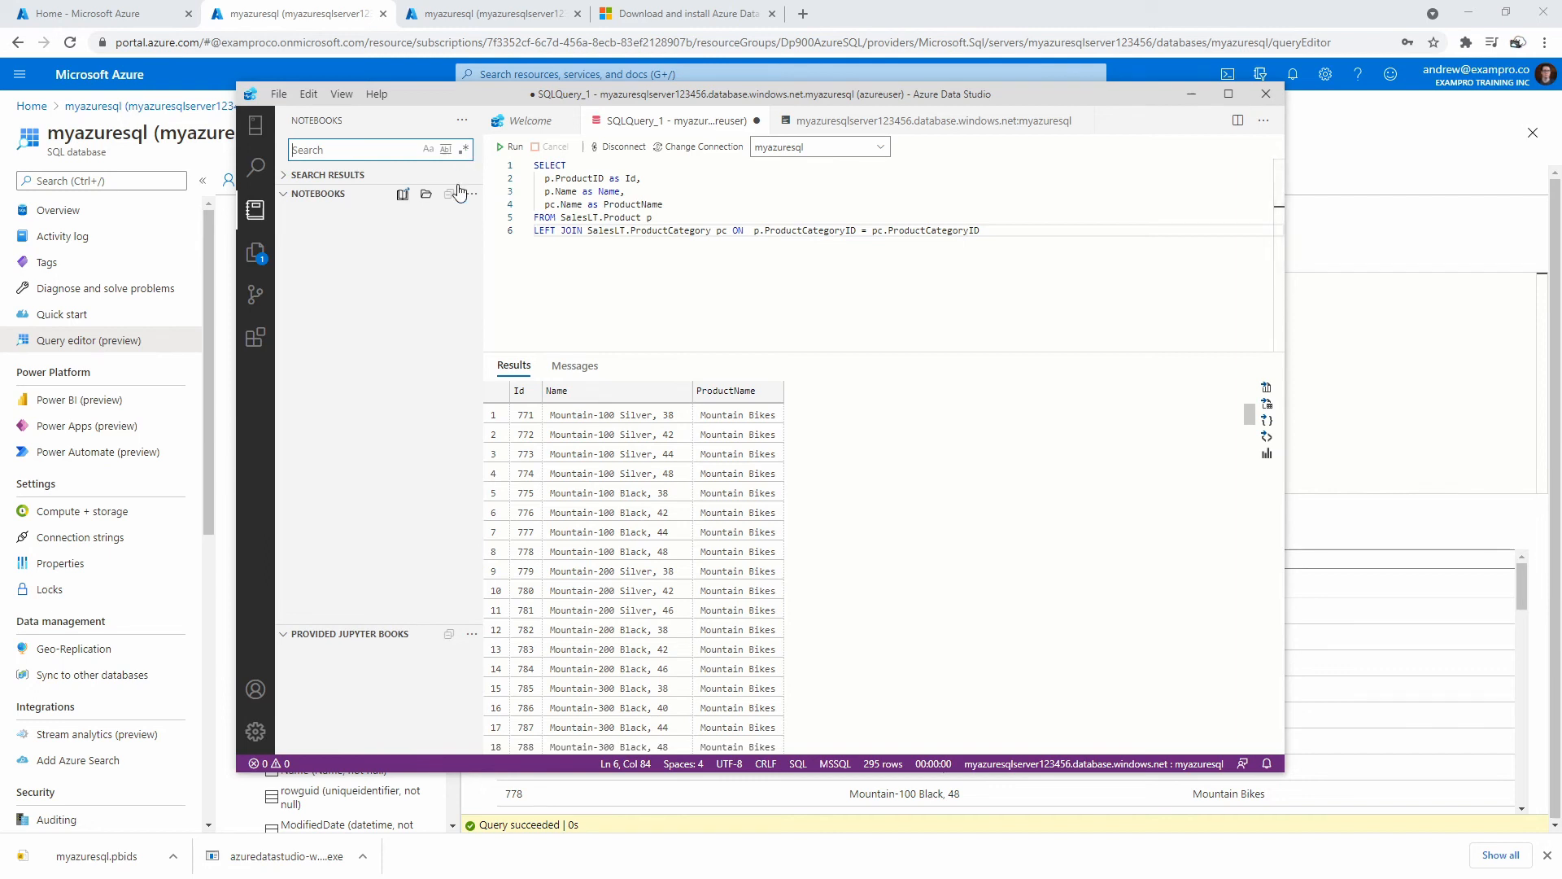
click(758, 120)
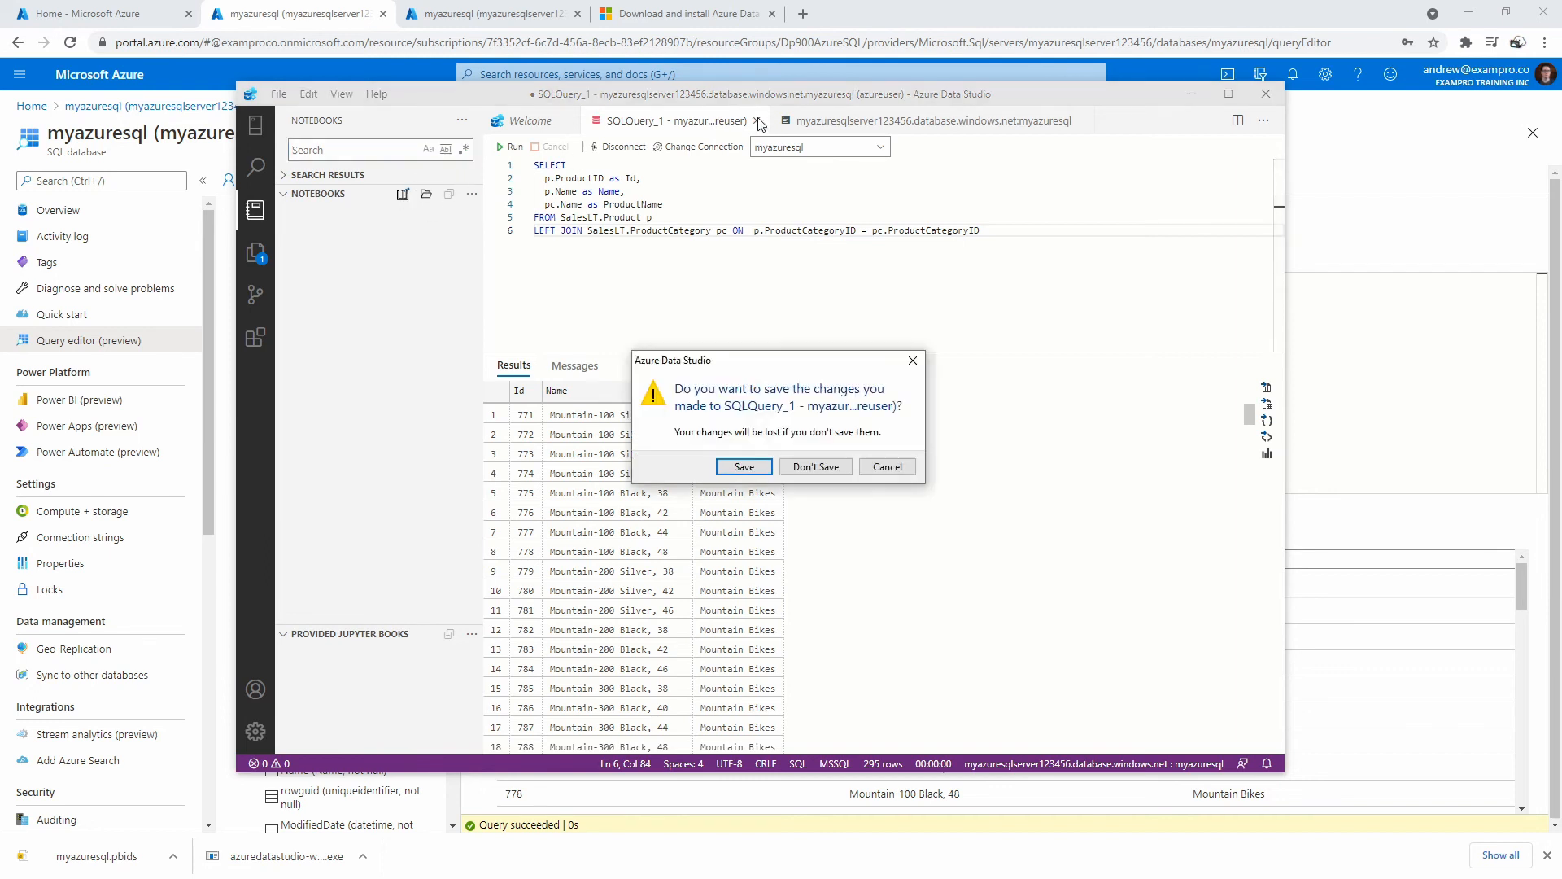
click(884, 468)
Bring up the Save As dialog for SQLQuery_1.sql and cancel it.
key(Up)
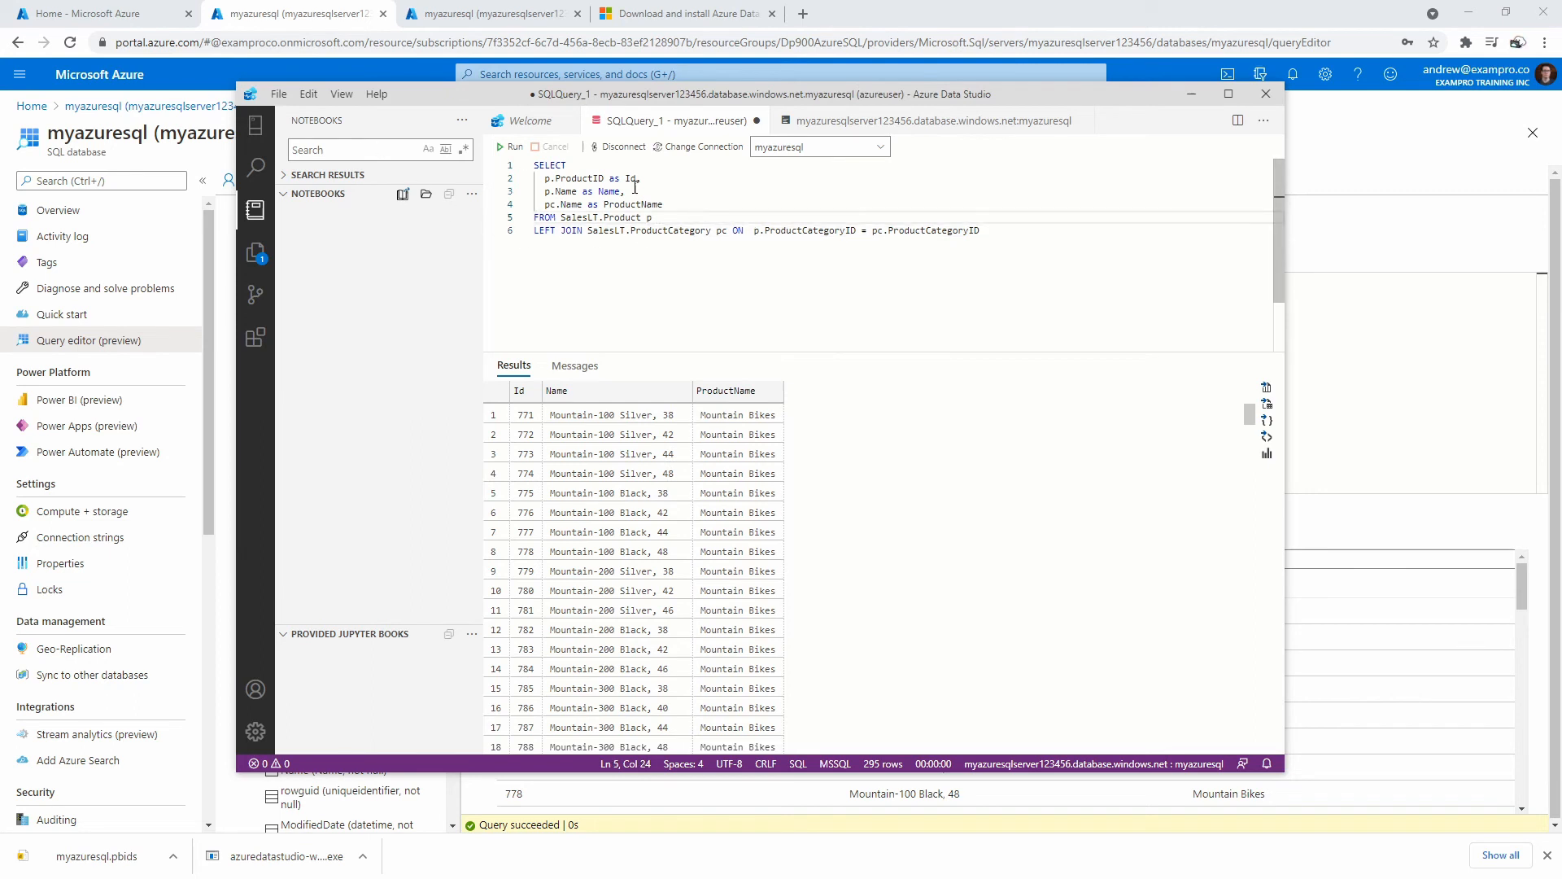
key(ctrl+s)
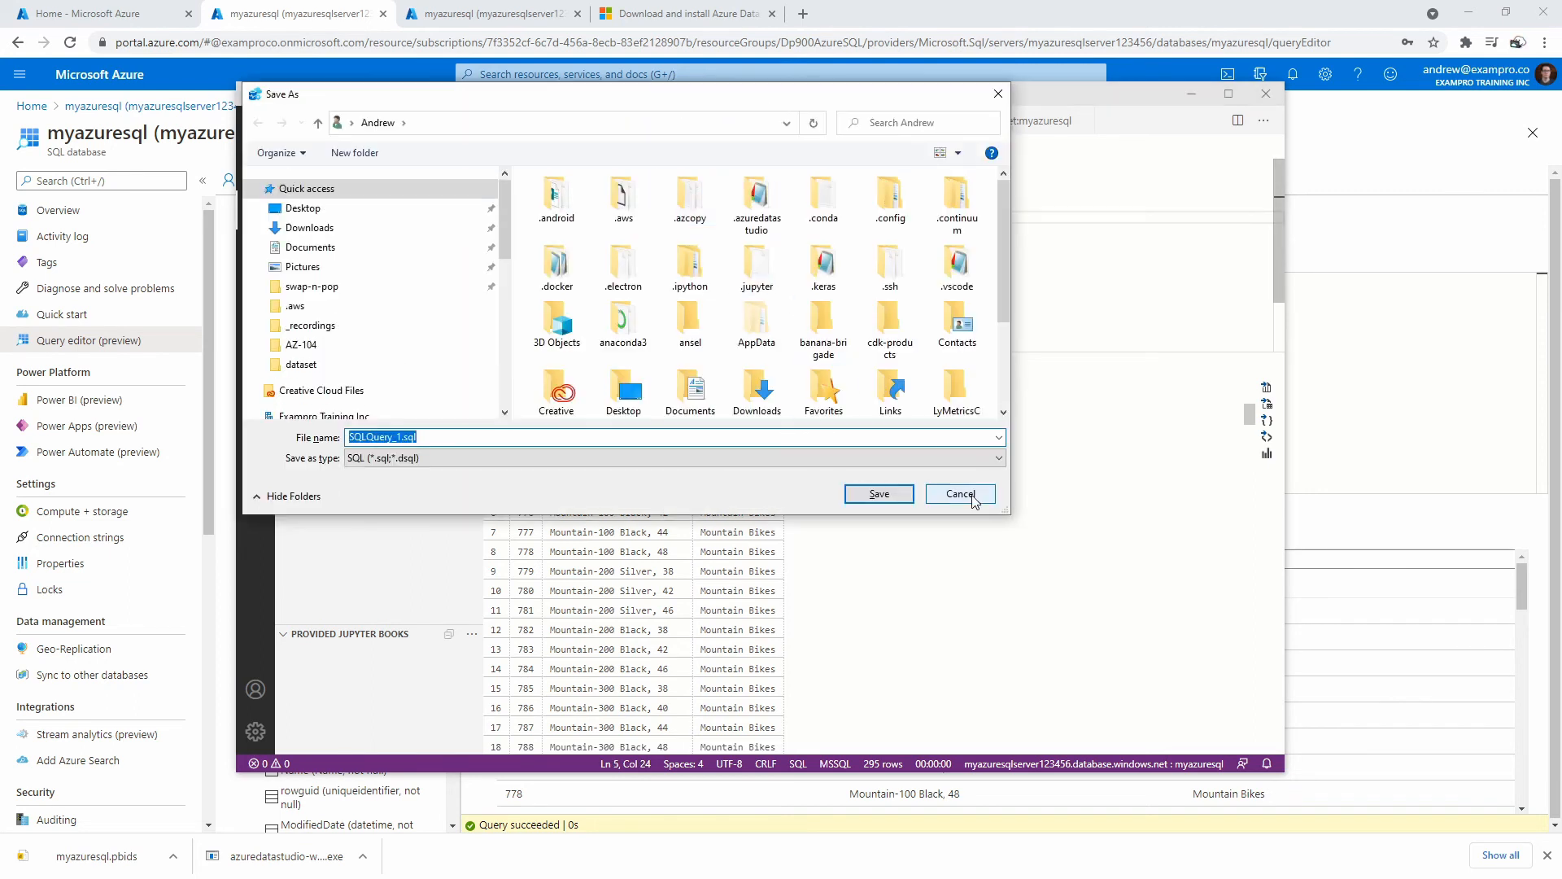
click(960, 495)
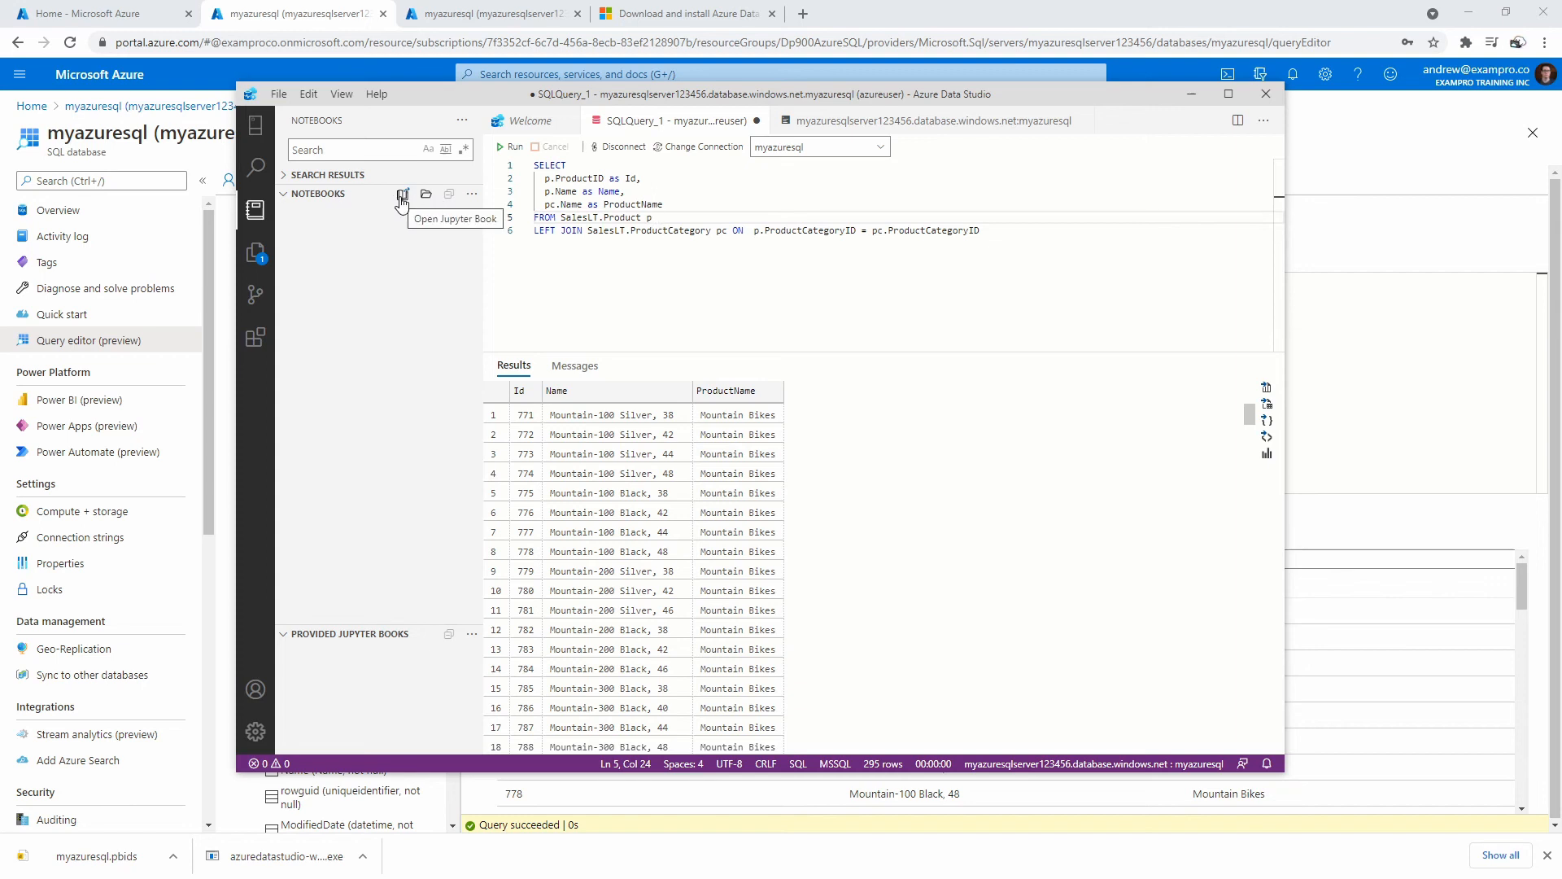
Create Notebook-0 with text 'This will return back both products and product categories' and an empty code cell.
click(278, 95)
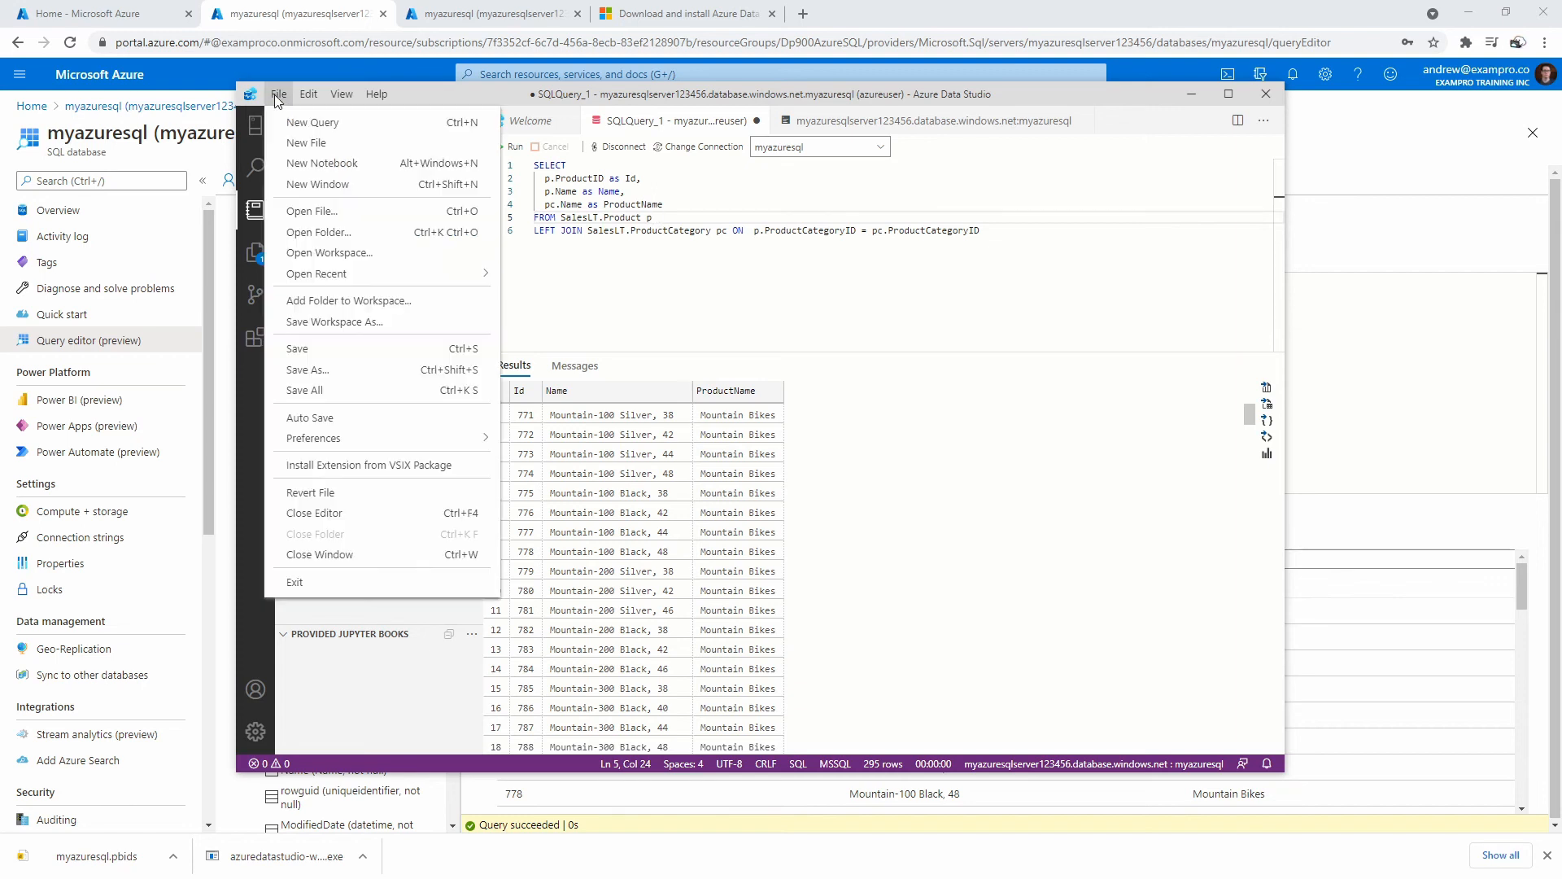
click(317, 163)
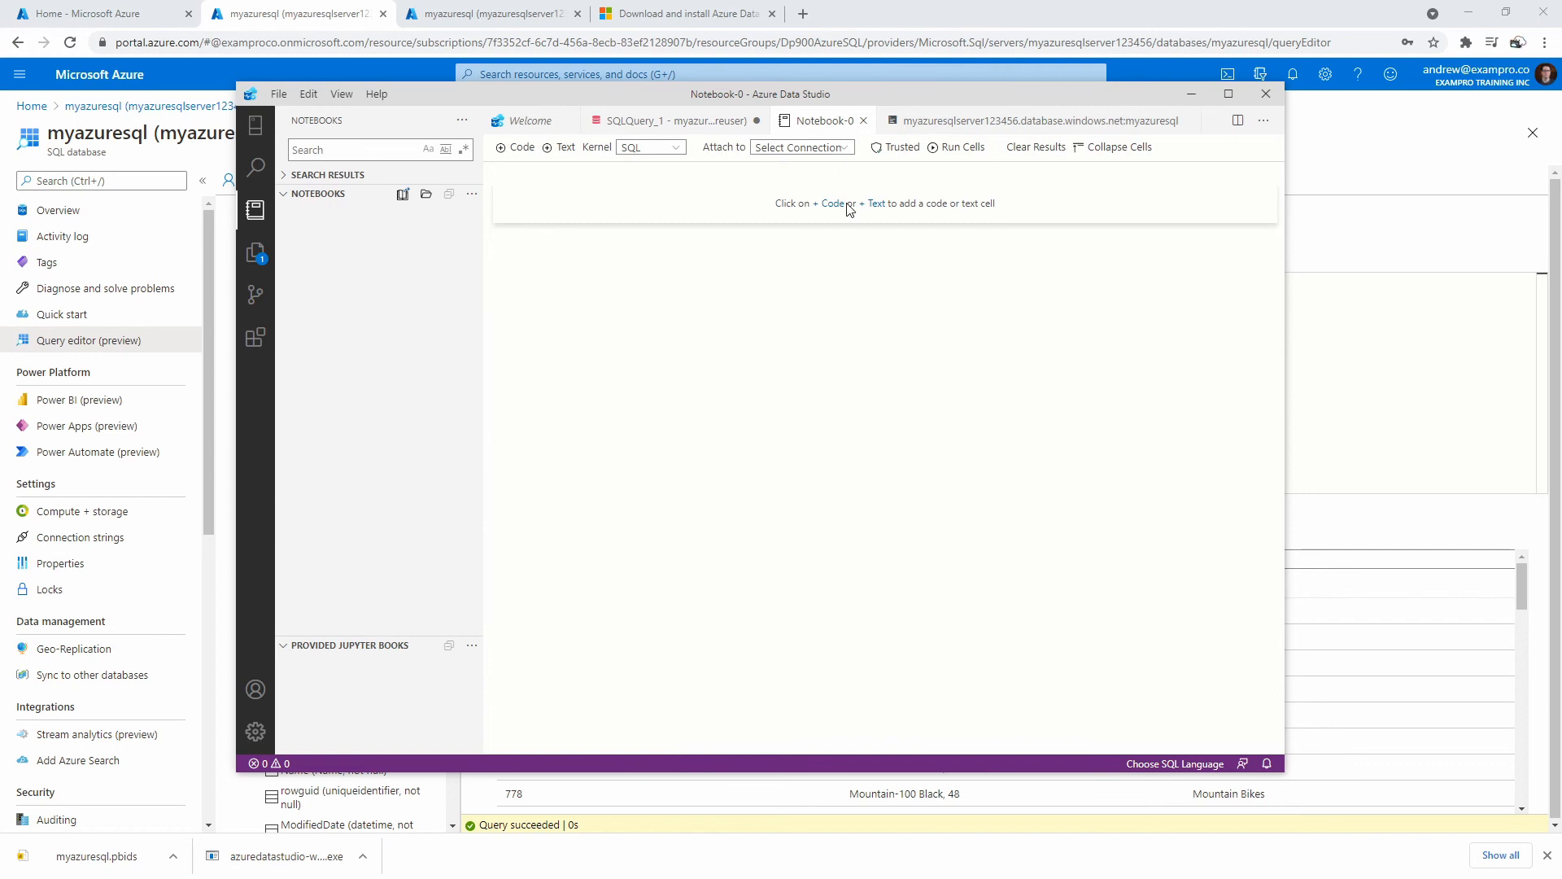
click(877, 204)
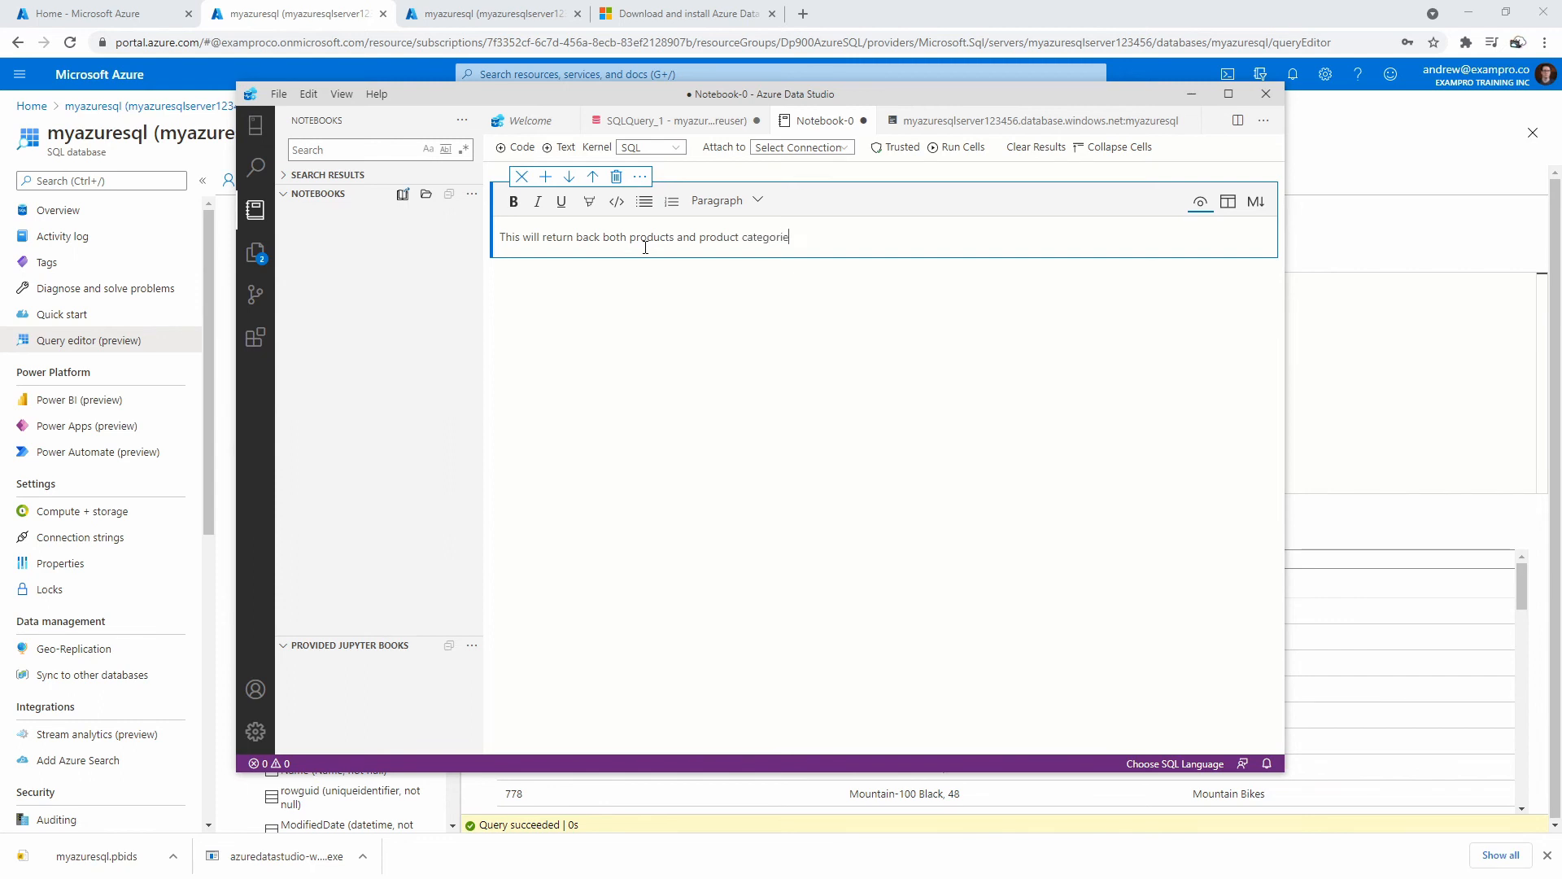
click(663, 334)
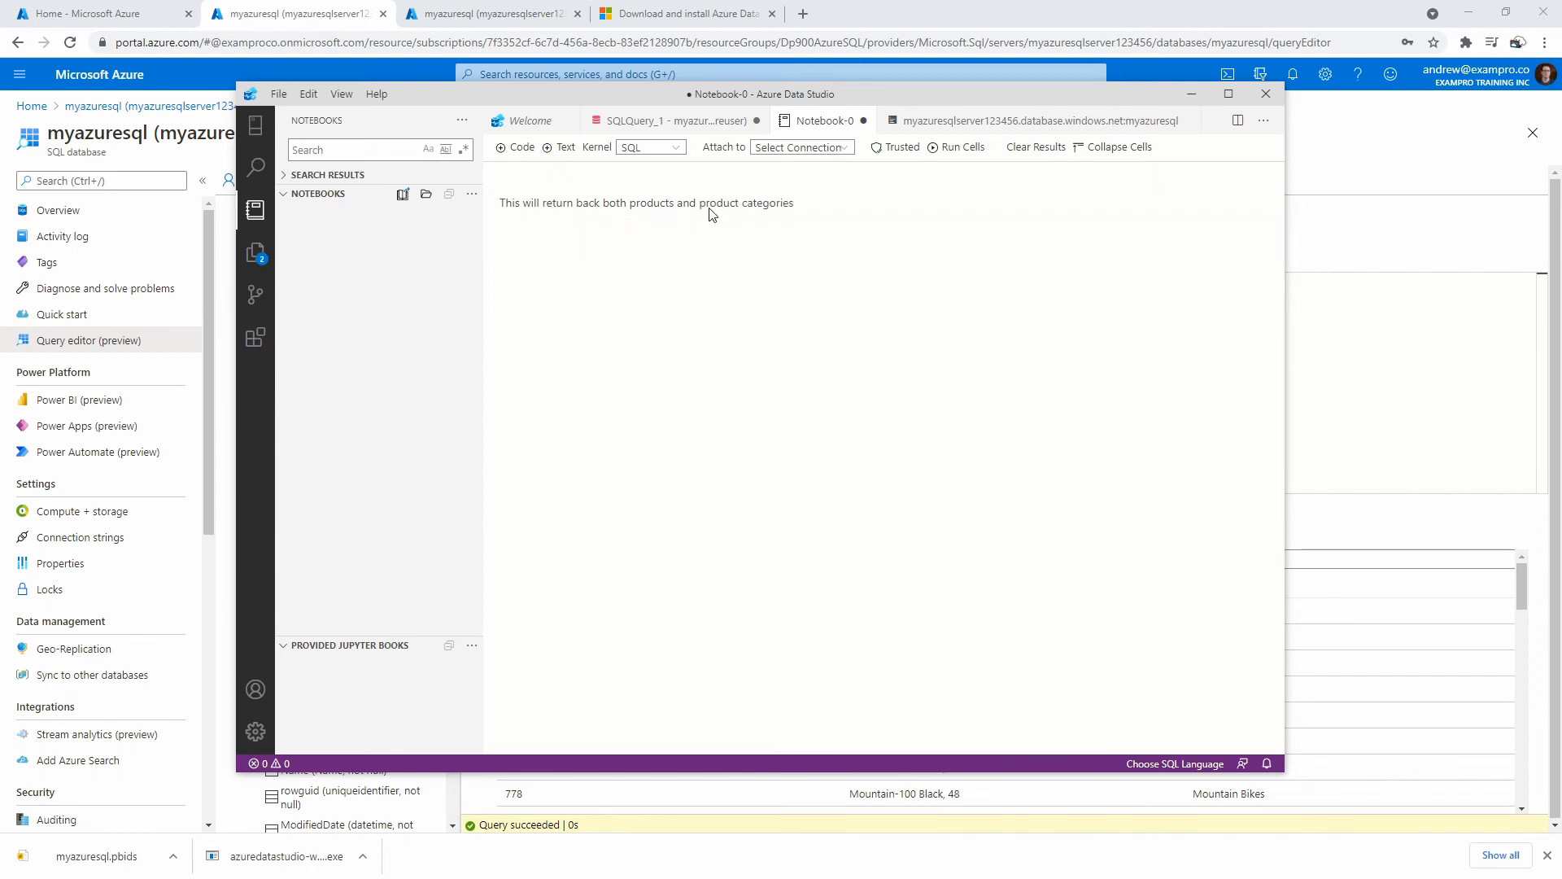
click(519, 147)
Paste the join query into the code cell and add a LIMIT line after the JOIN line.
right_click(595, 256)
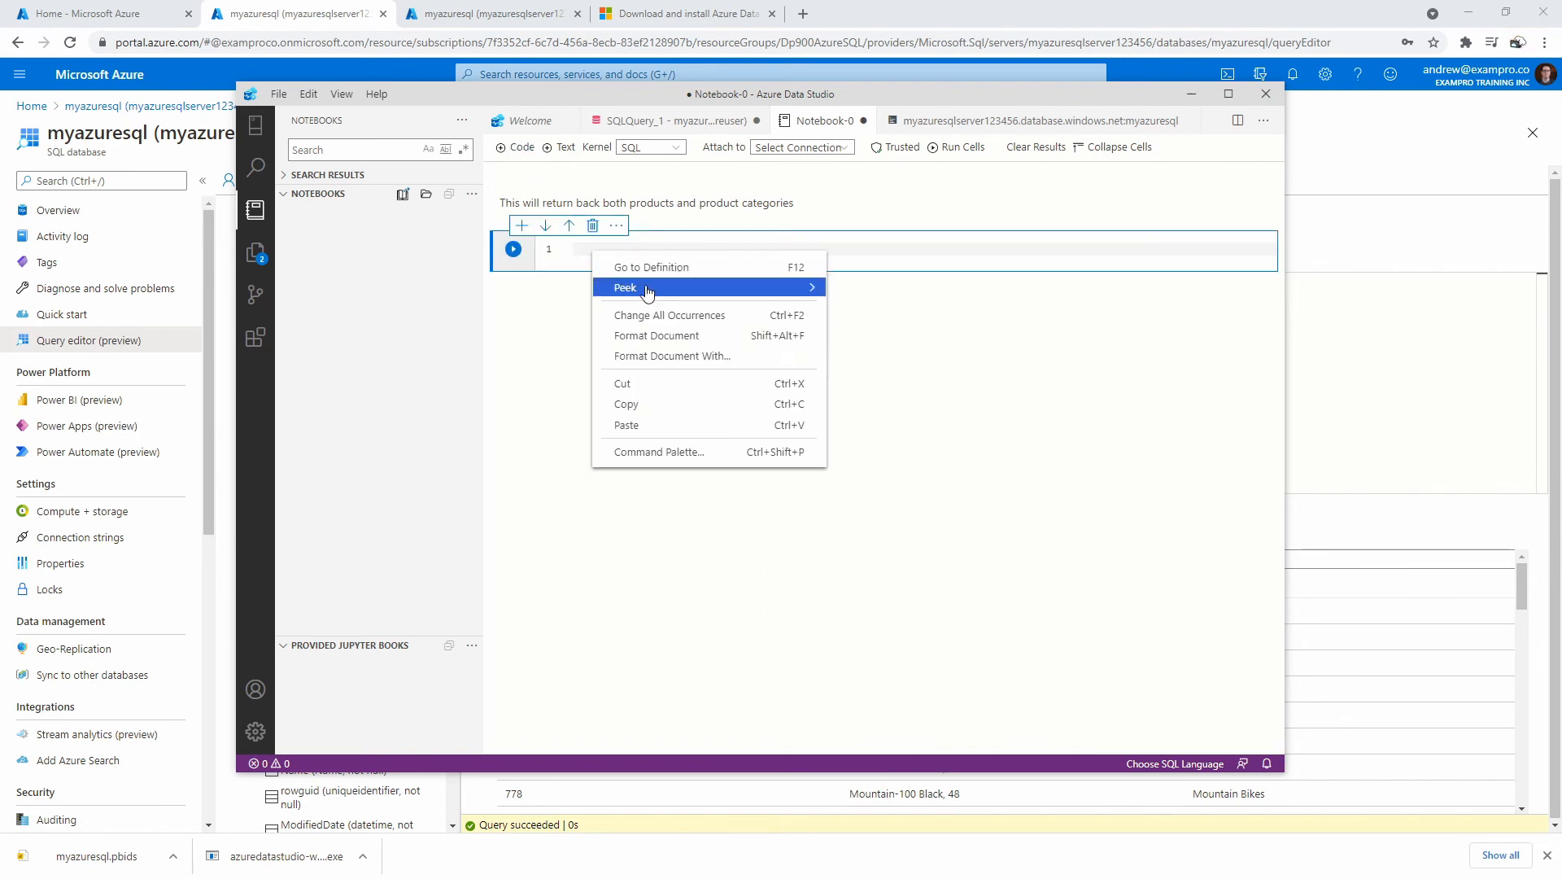
click(583, 253)
text(SELECT   p.ProductID as Id,   p.Name as Name,   pc.Name as ProductName FROM SalesLT.Product p LEFT JOIN SalesLT.ProductCategory pc ON  p.ProductCategoryID = pc.ProductCategoryID)
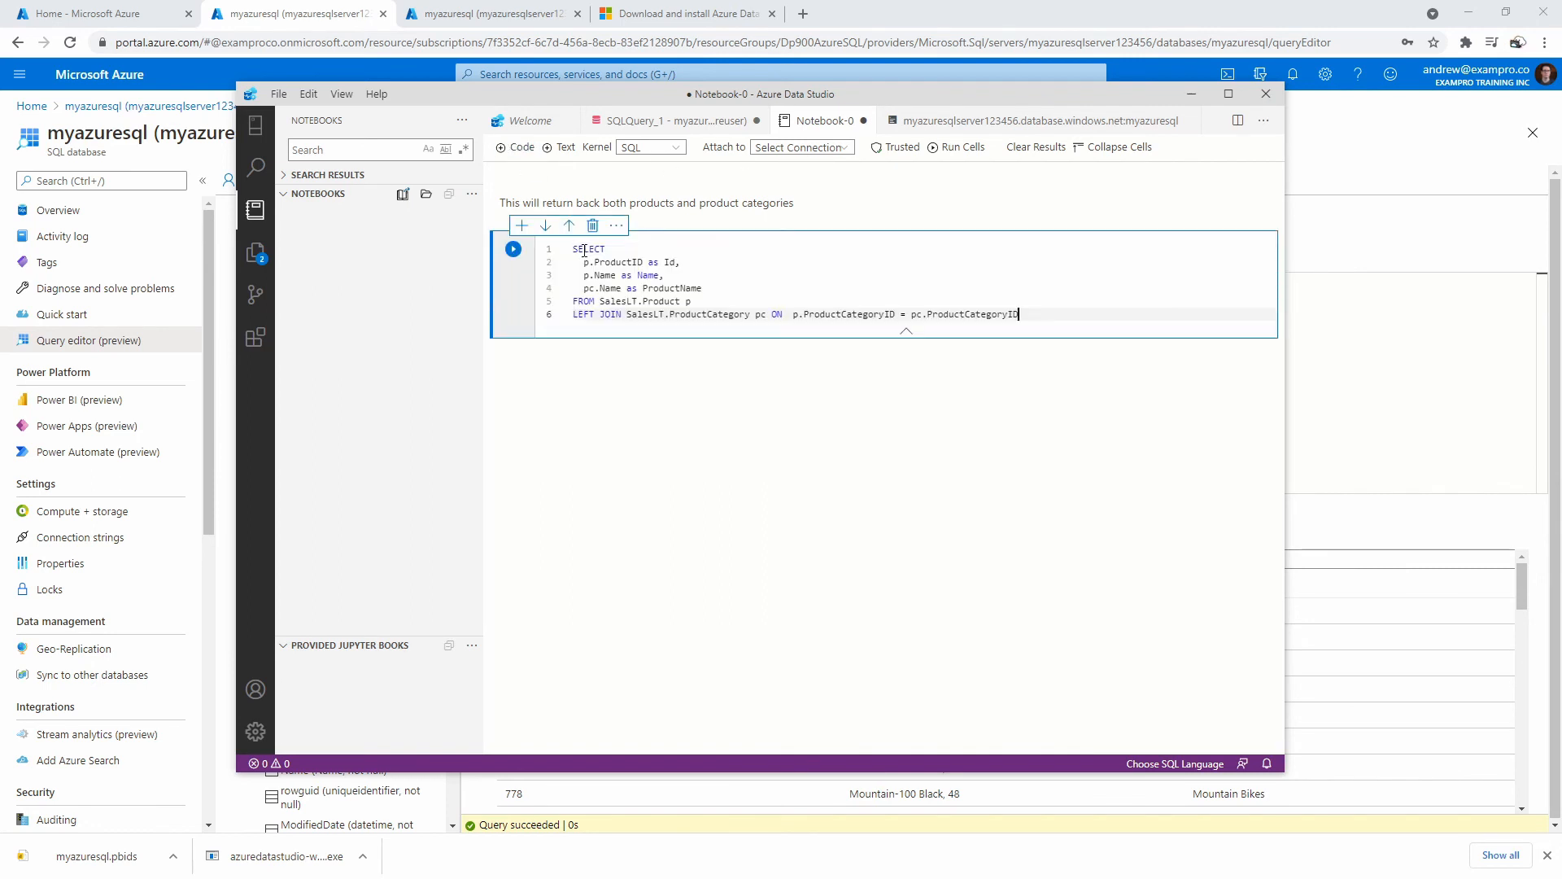
click(1036, 307)
click(1041, 312)
key(Return)
text(LIIMT 10)
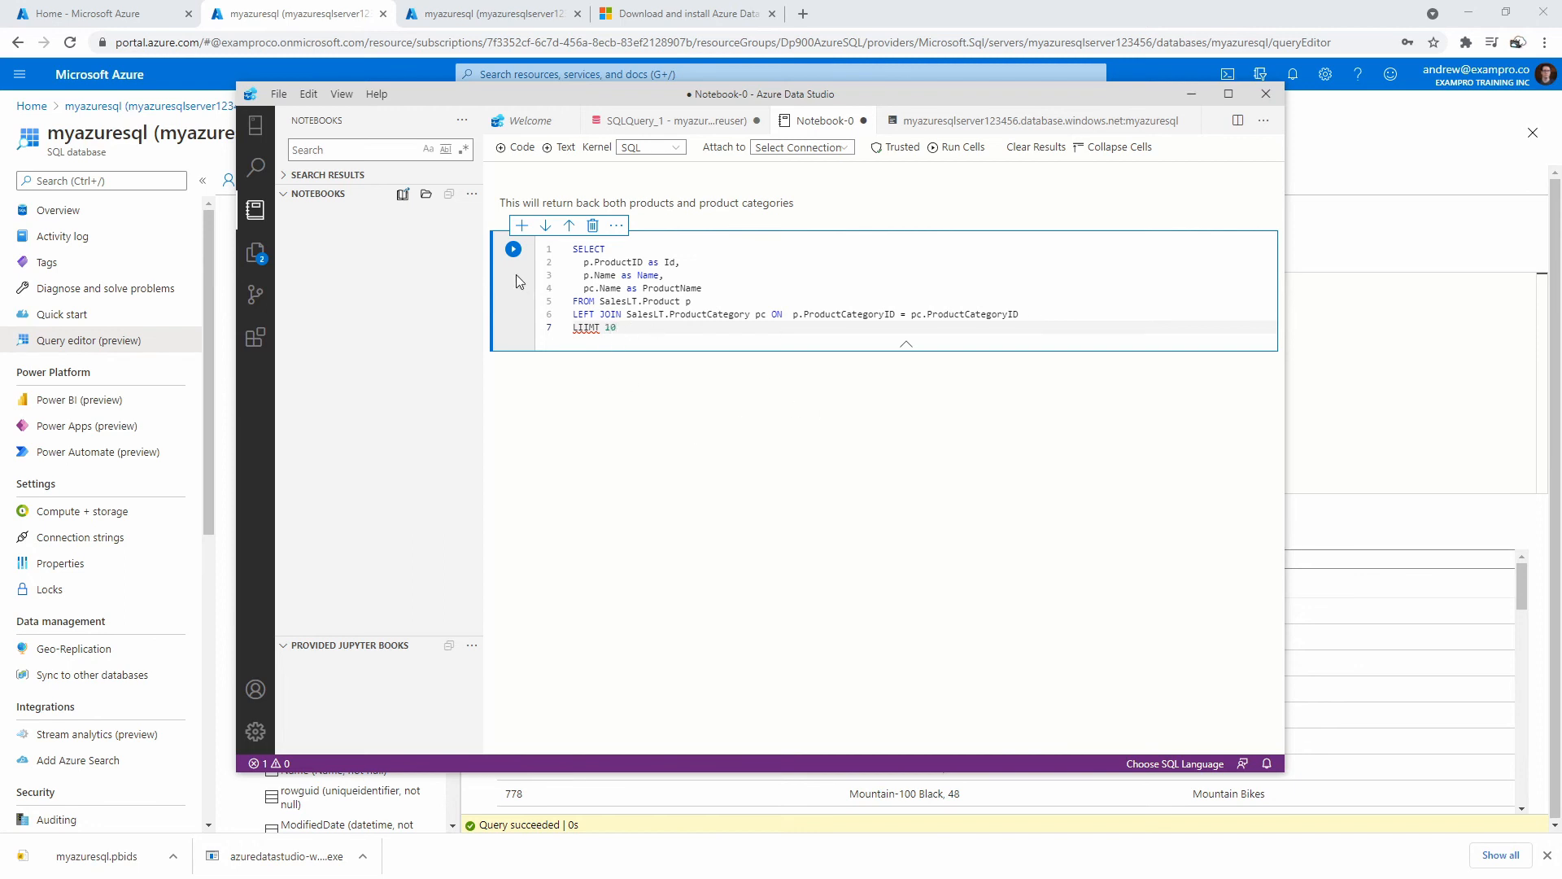
Run the cell, connecting the notebook to the saved myazuresql connection.
click(514, 250)
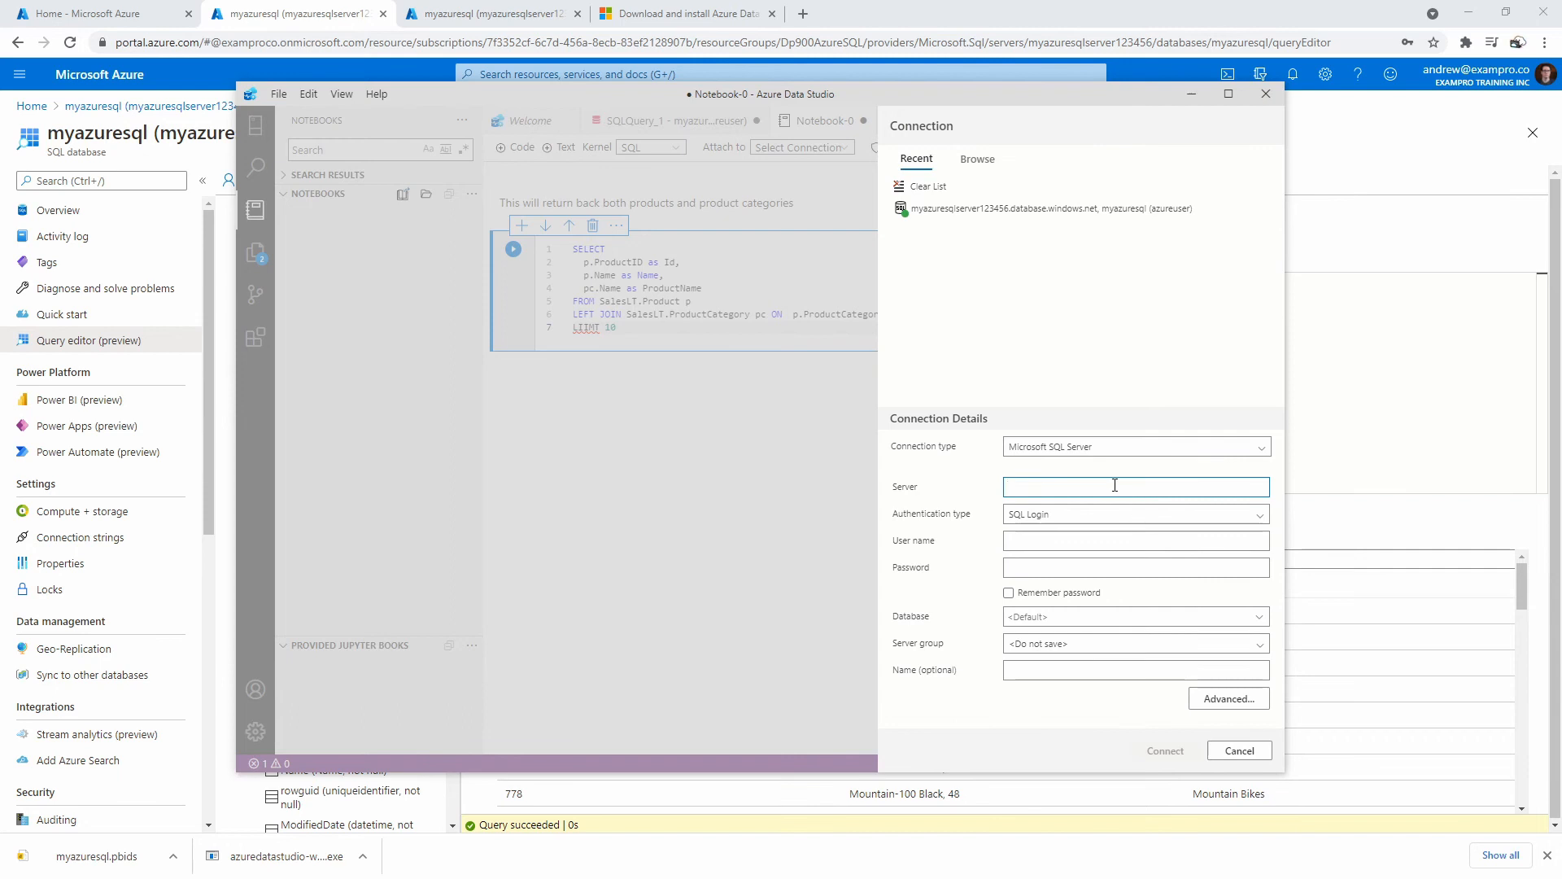
click(999, 211)
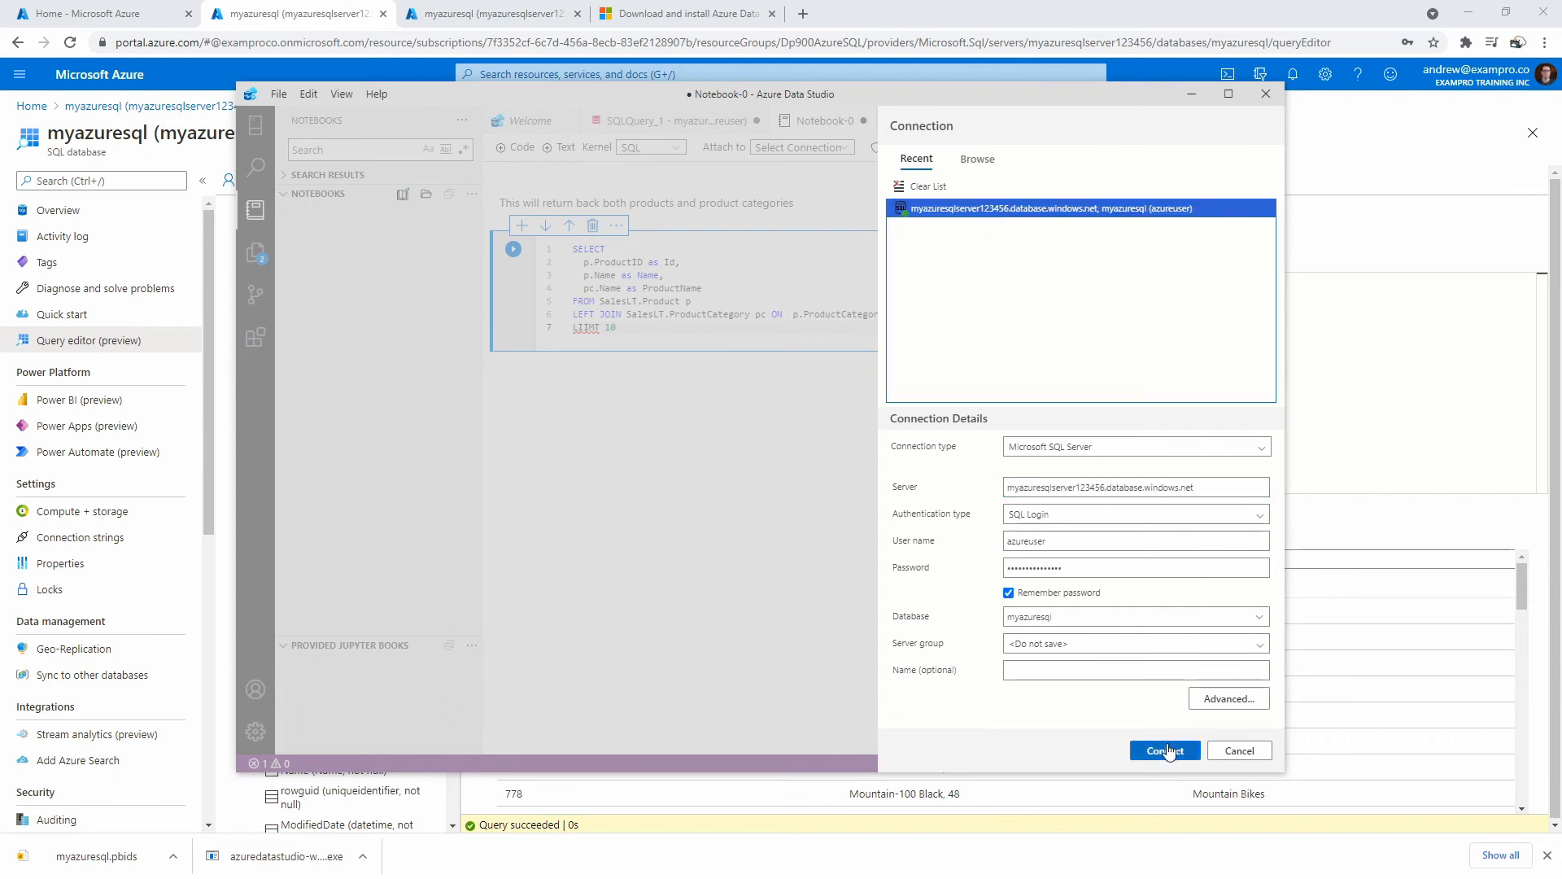
click(1167, 750)
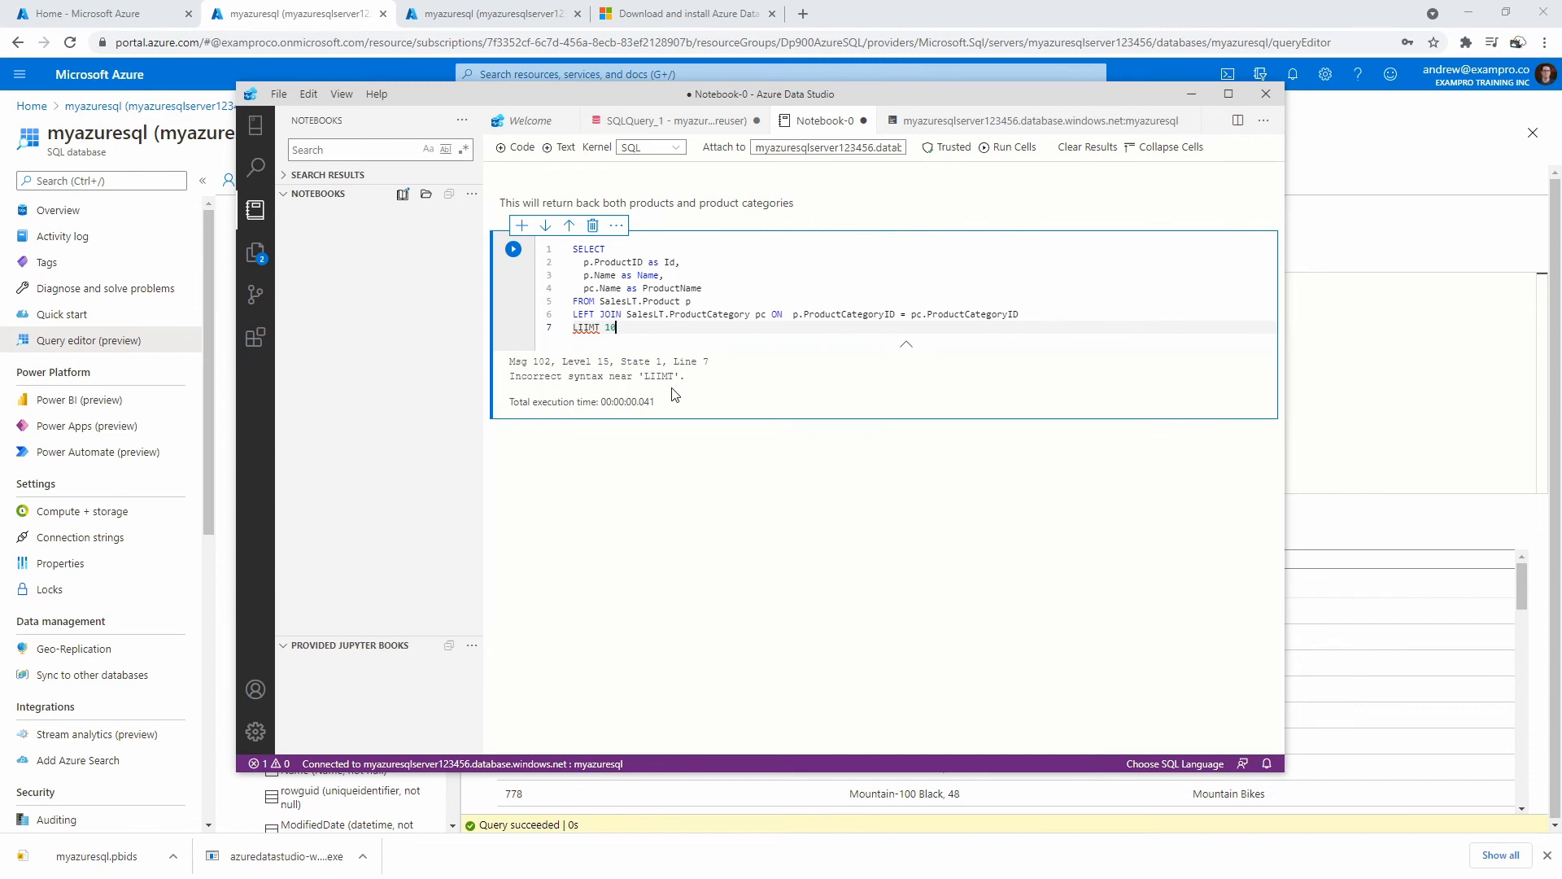
Correct the misspelled LIIMT keyword to LIMIT and rerun the cell.
double_click(583, 327)
text(LIMIT)
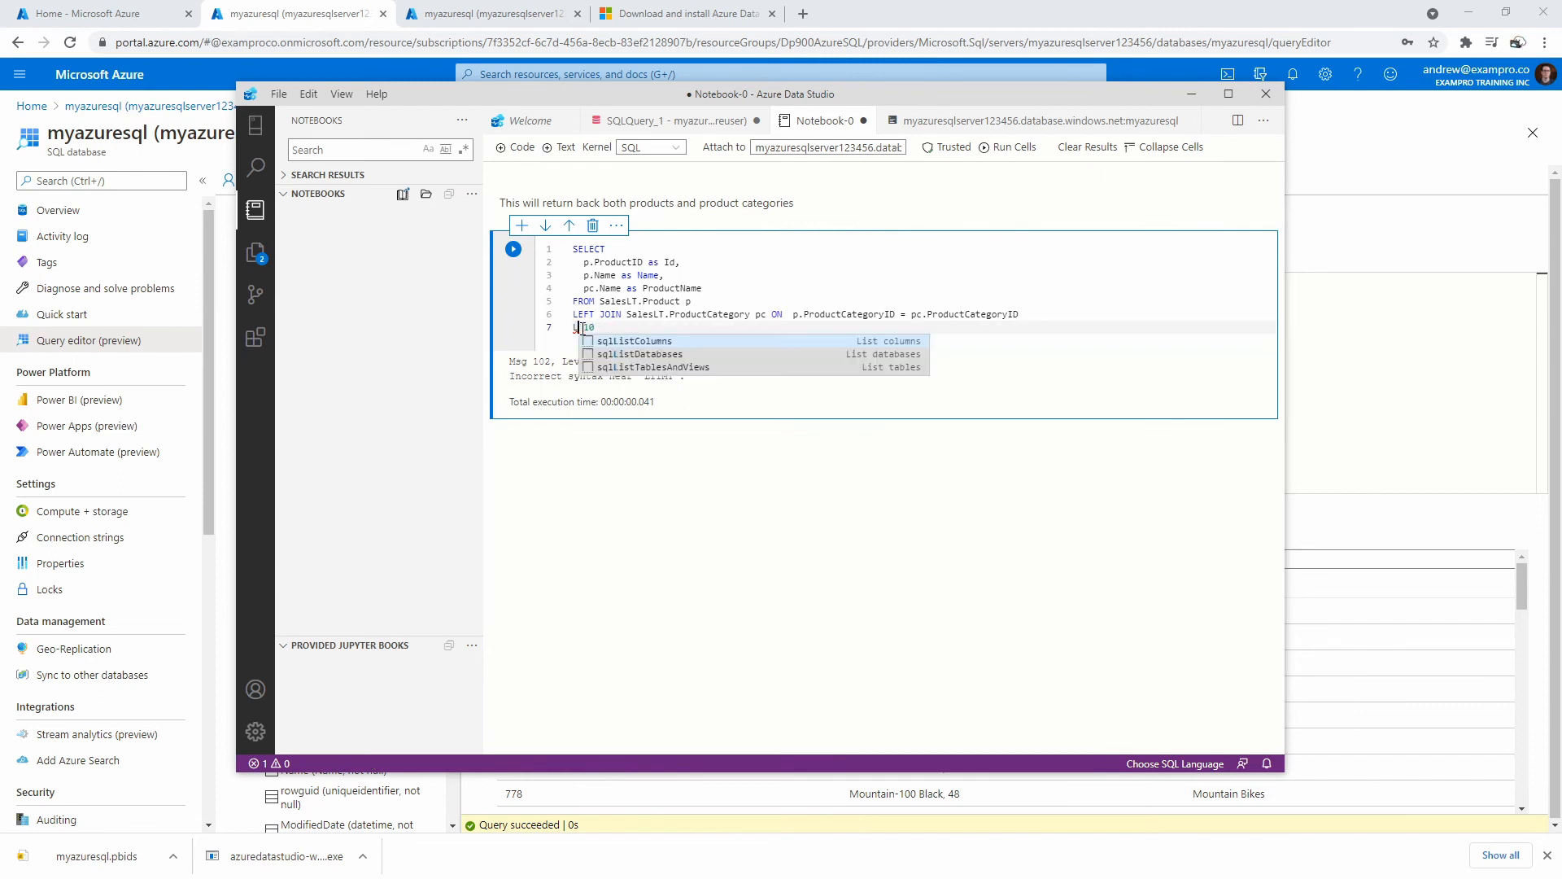
click(514, 249)
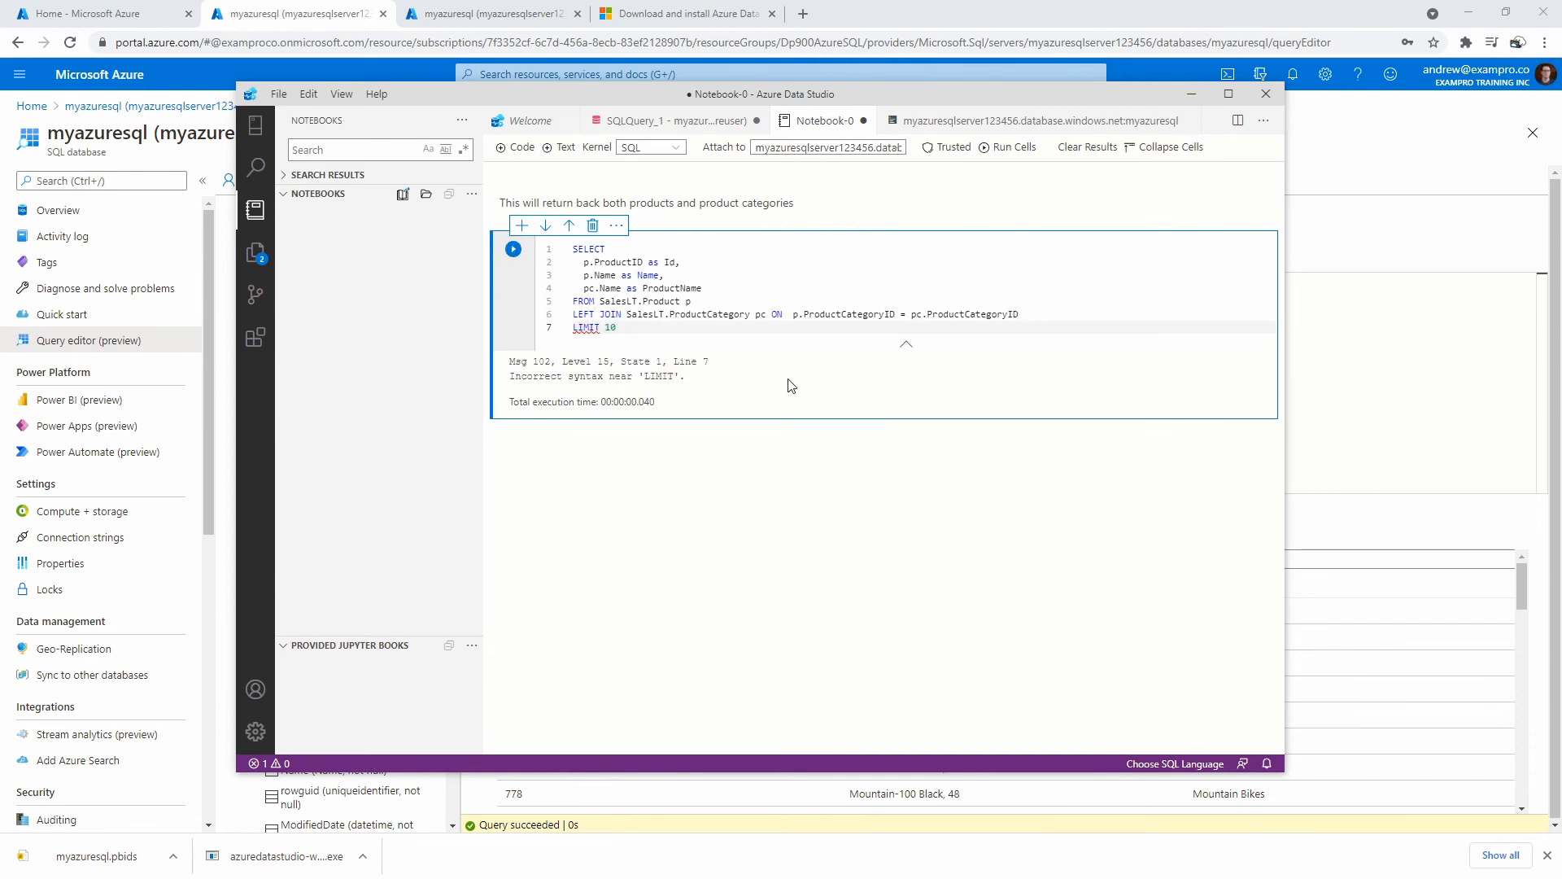
Delete the LIMIT 10 line and rerun the cell, returning all 295 rows.
right_click(590, 329)
click(584, 325)
double_click(585, 326)
drag(618, 328, 568, 331)
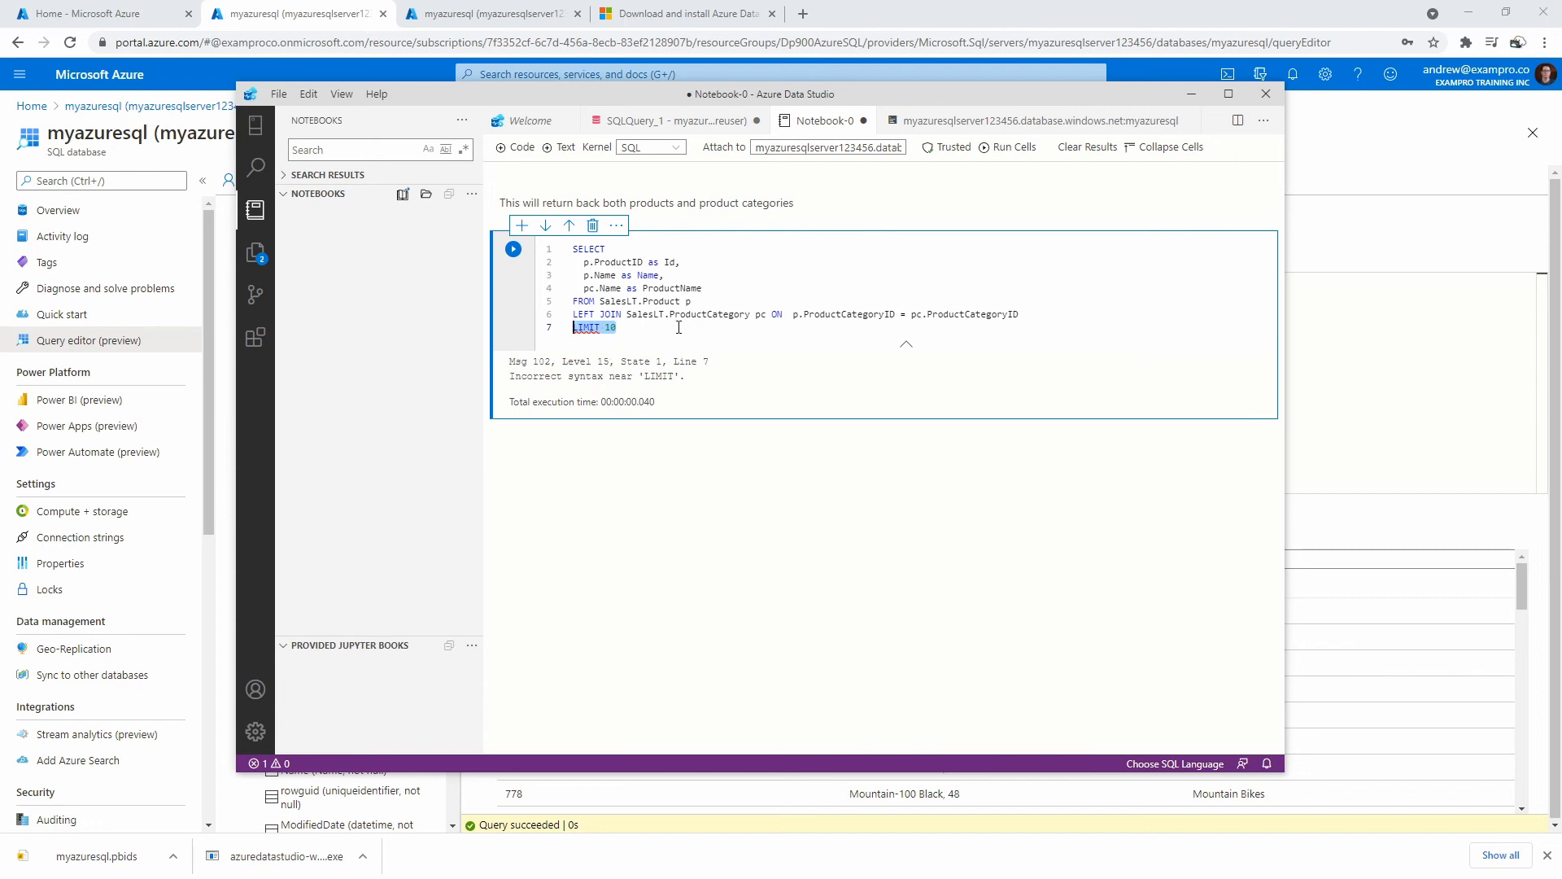
key(BackSpace)
key(BackSpace)
click(514, 249)
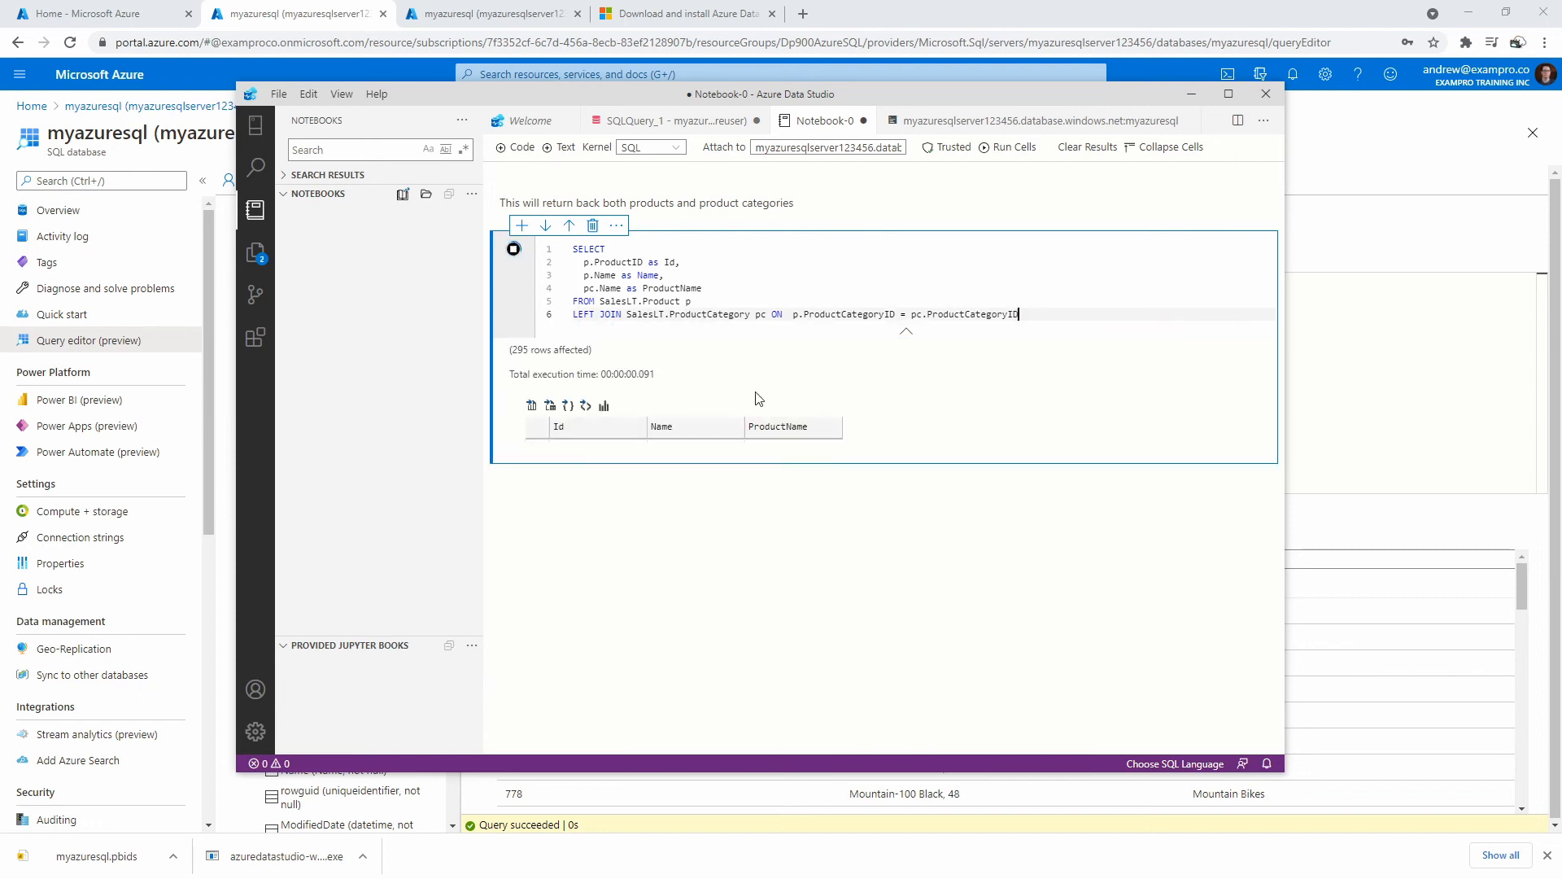
scroll(753, 462, down, 20)
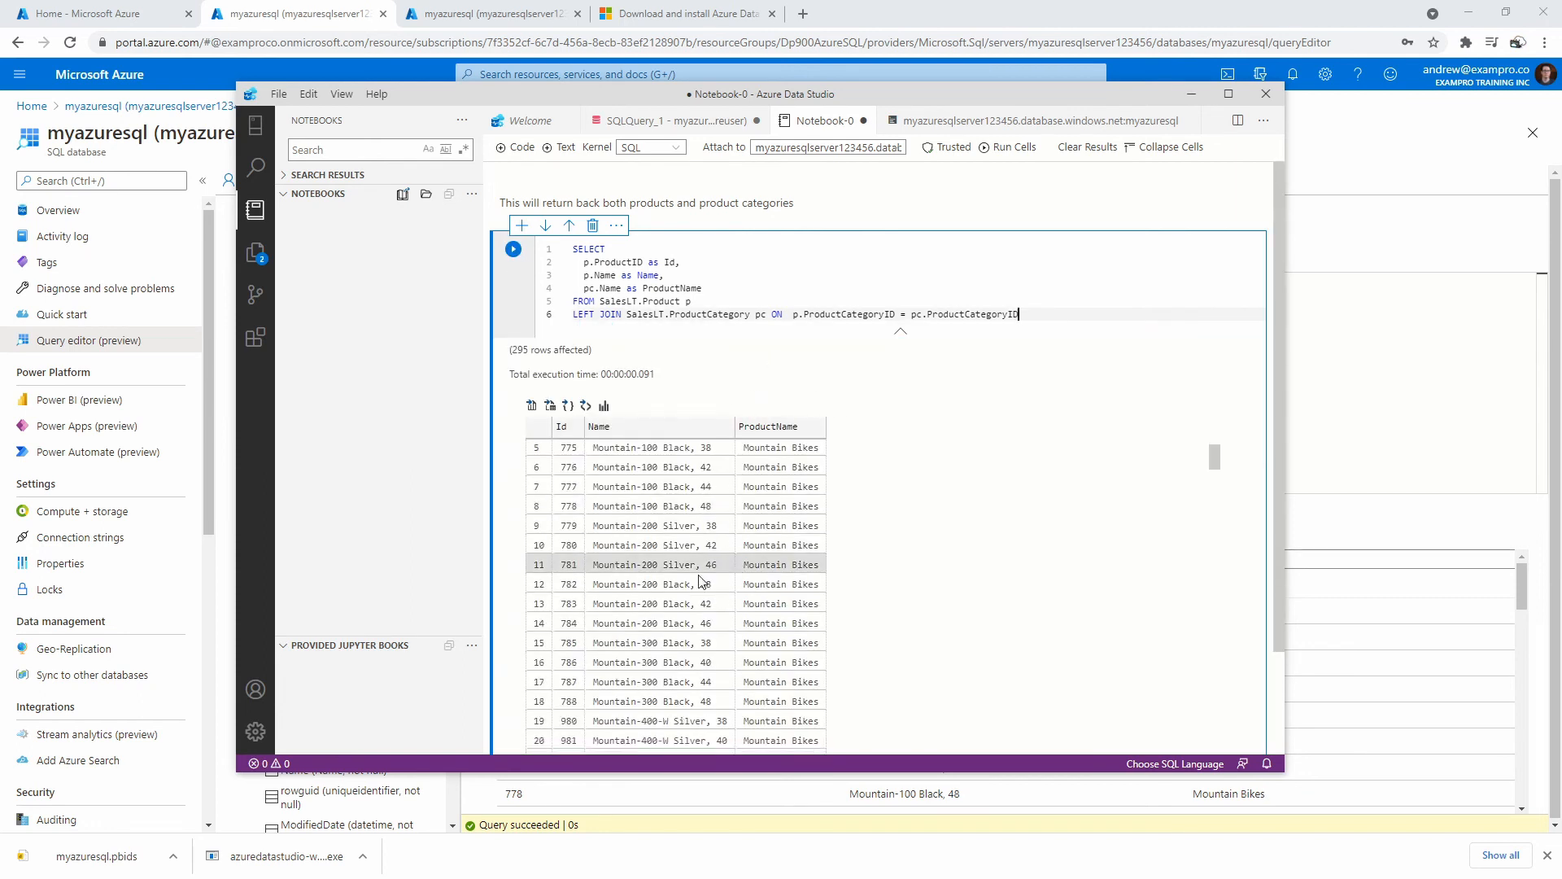
scroll(716, 594, up, 20)
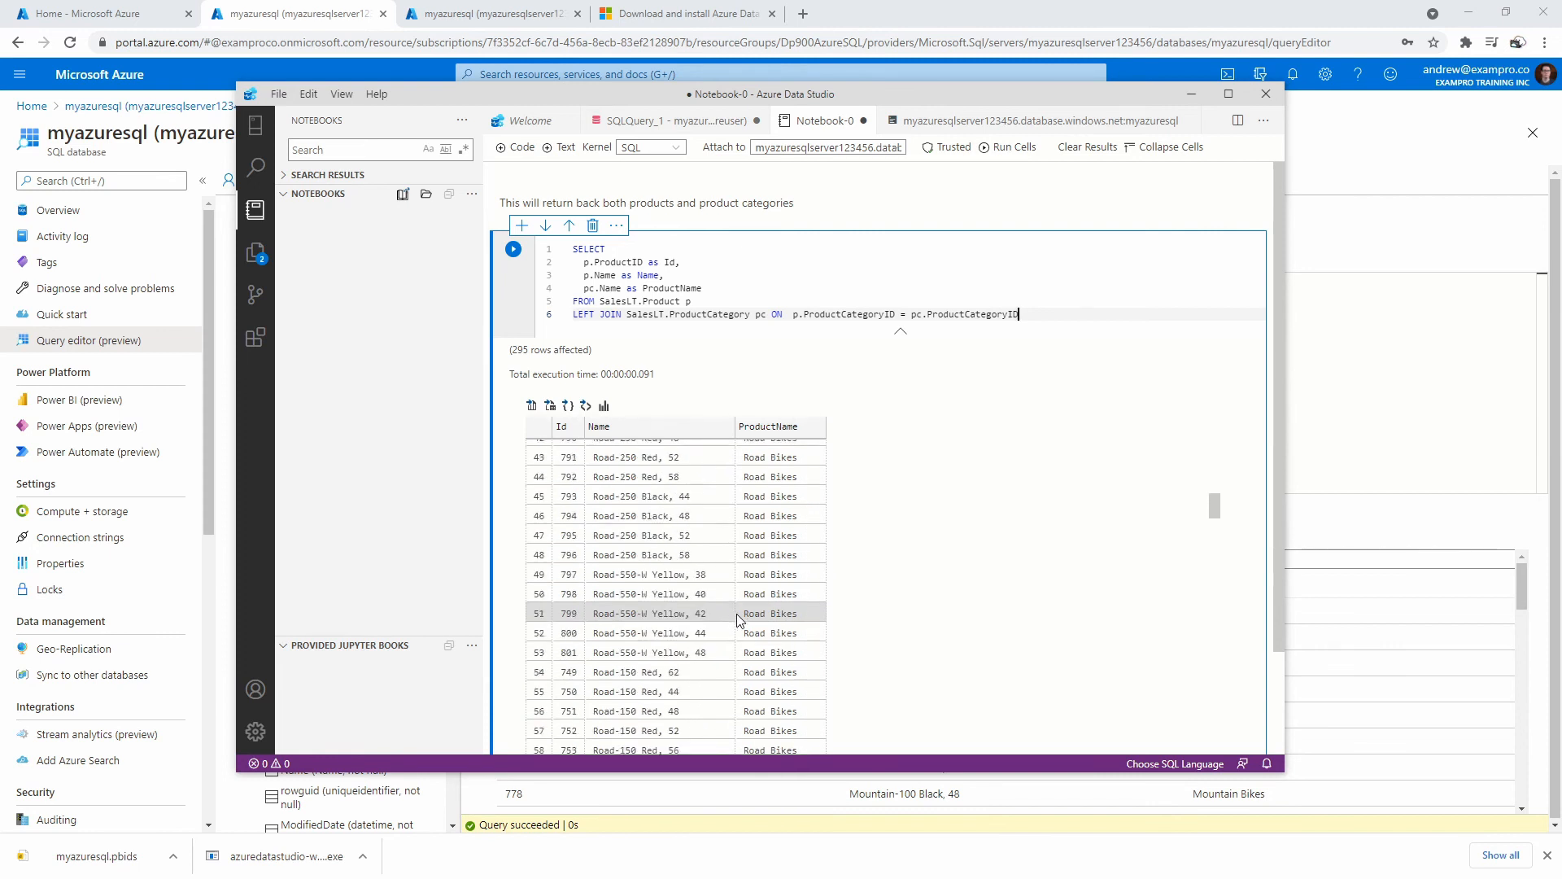
Start a new LIMI line below the join and move the notebook aside to reveal the portal editor.
click(1032, 315)
key(Return)
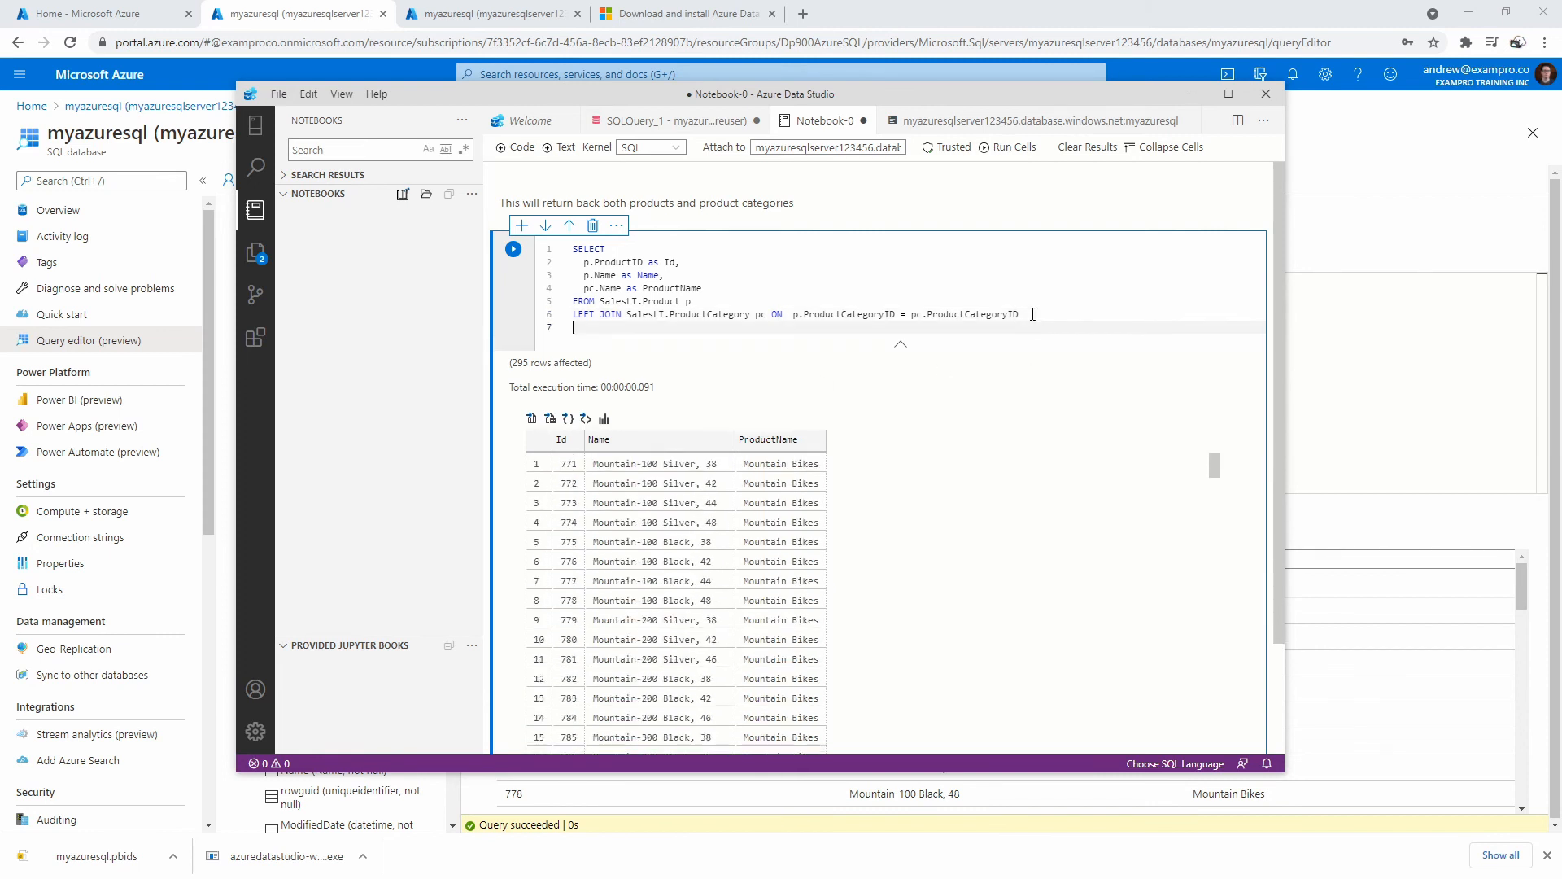
text(LIMIT)
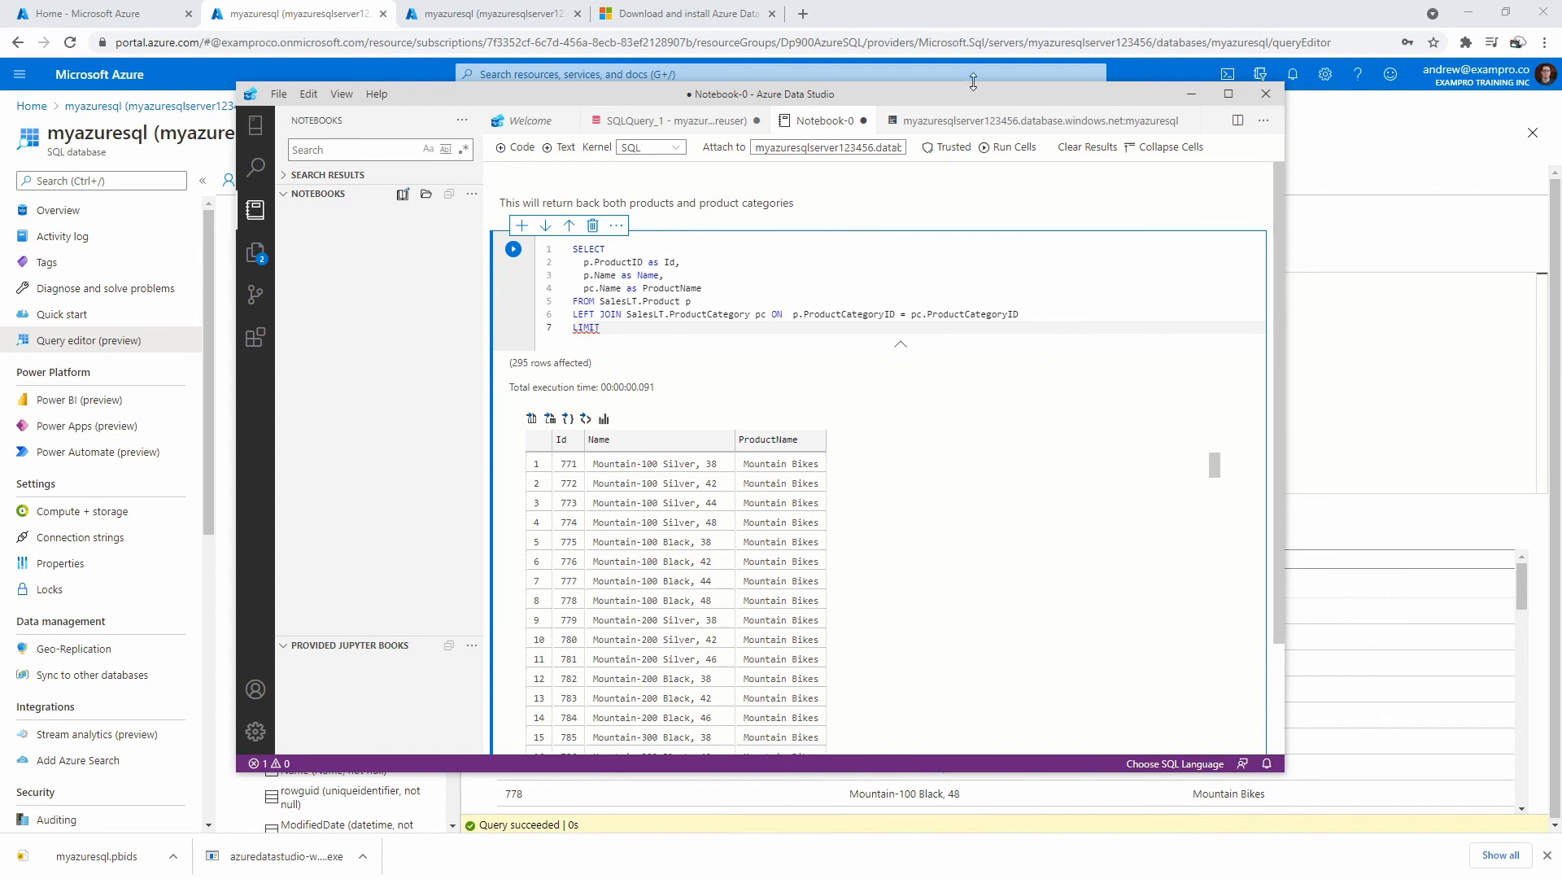
drag(972, 92, 1561, 107)
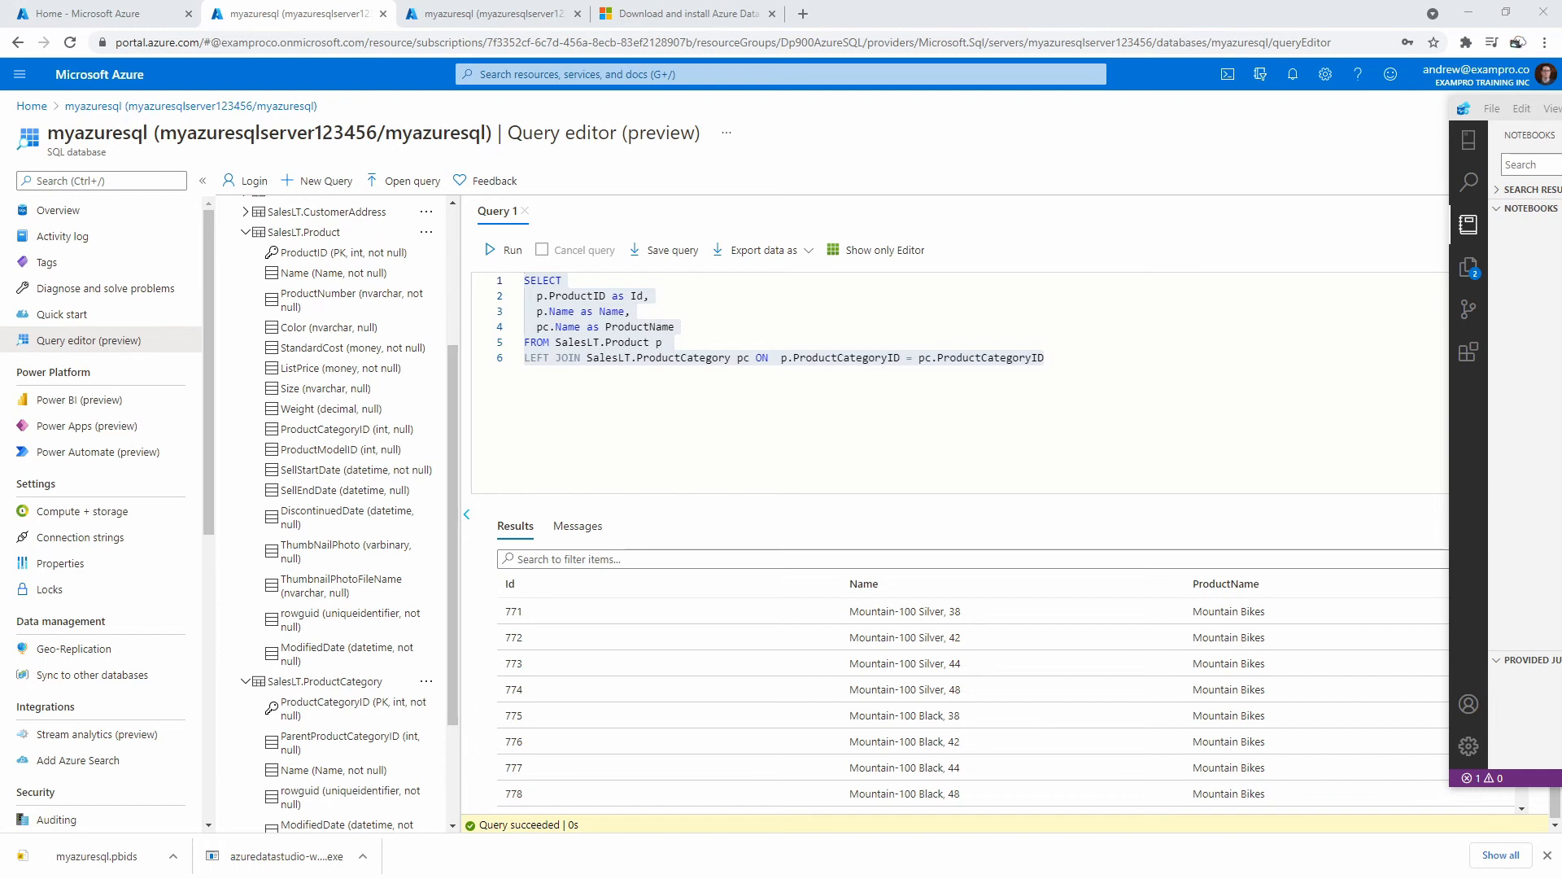
Read the Stack Overflow answer advising TOP instead of LIMIT, then bring the notebook back.
drag(0, 65, 390, 62)
drag(492, 419, 651, 423)
drag(520, 456, 628, 460)
click(629, 461)
drag(897, 62, 0, 135)
drag(1561, 108, 895, 101)
Add TOP 10 after SELECT, delete the leftover line 7, and rerun for ten rows.
click(652, 280)
click(644, 267)
click(647, 257)
text(TOP 10)
drag(593, 335, 563, 336)
key(BackSpace)
key(BackSpace)
click(505, 257)
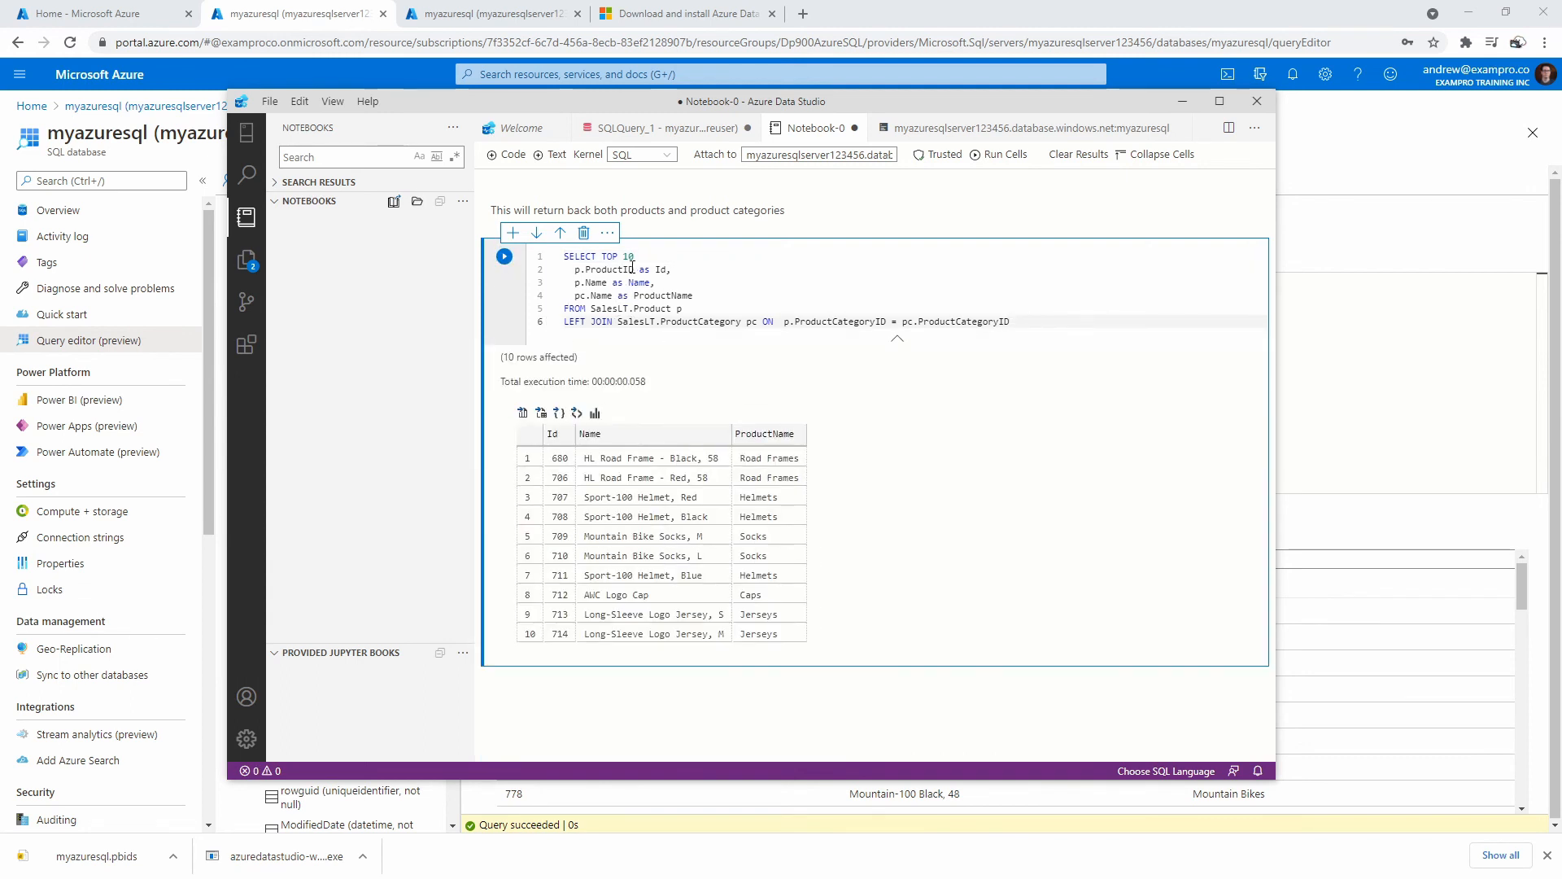
click(683, 296)
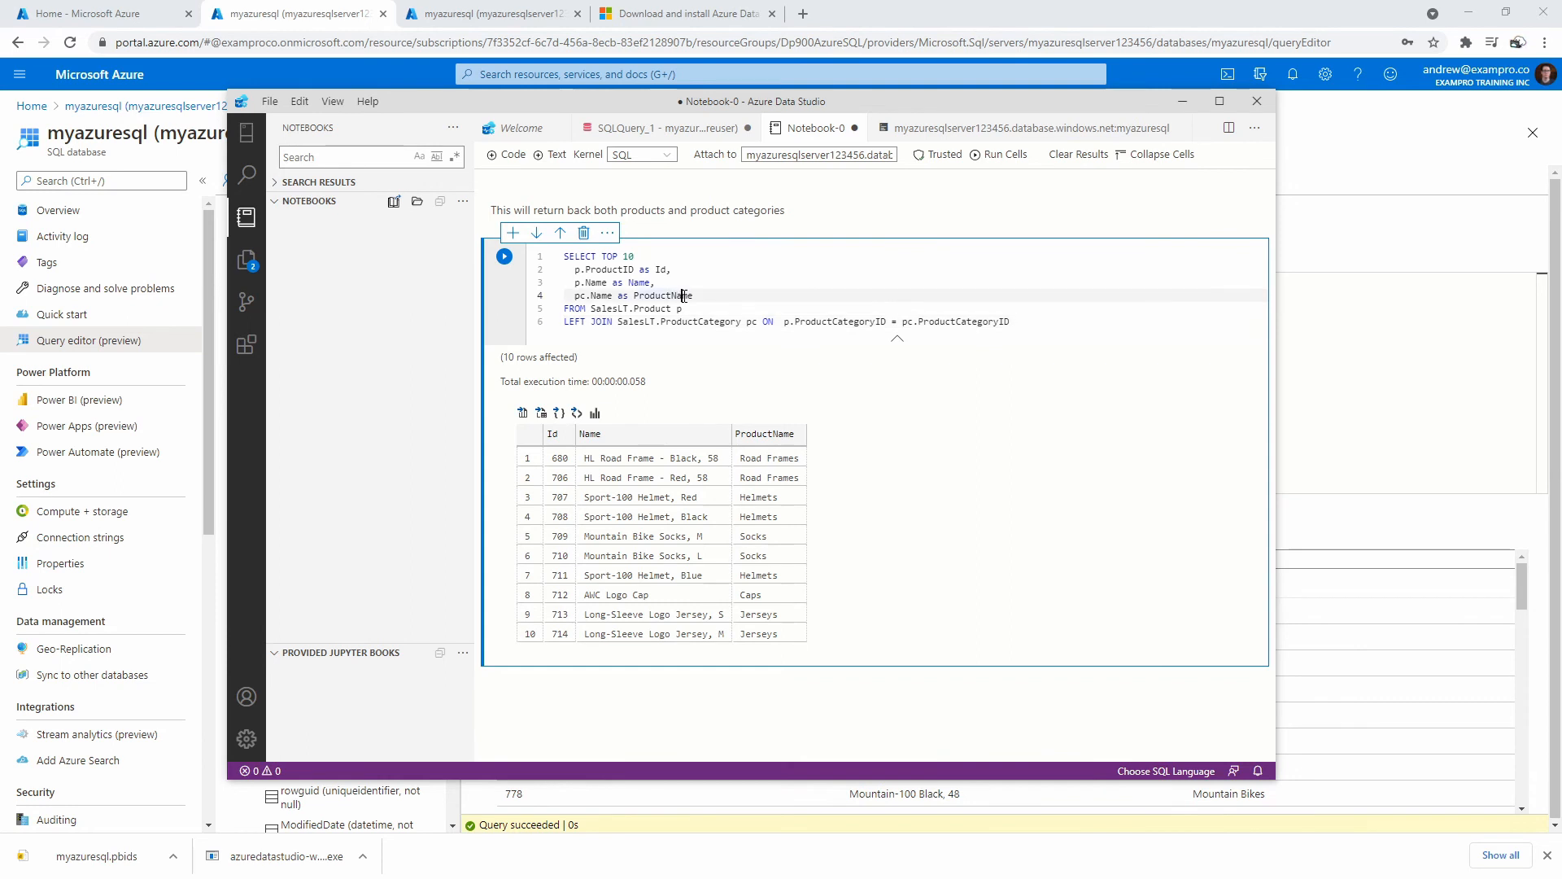
click(651, 322)
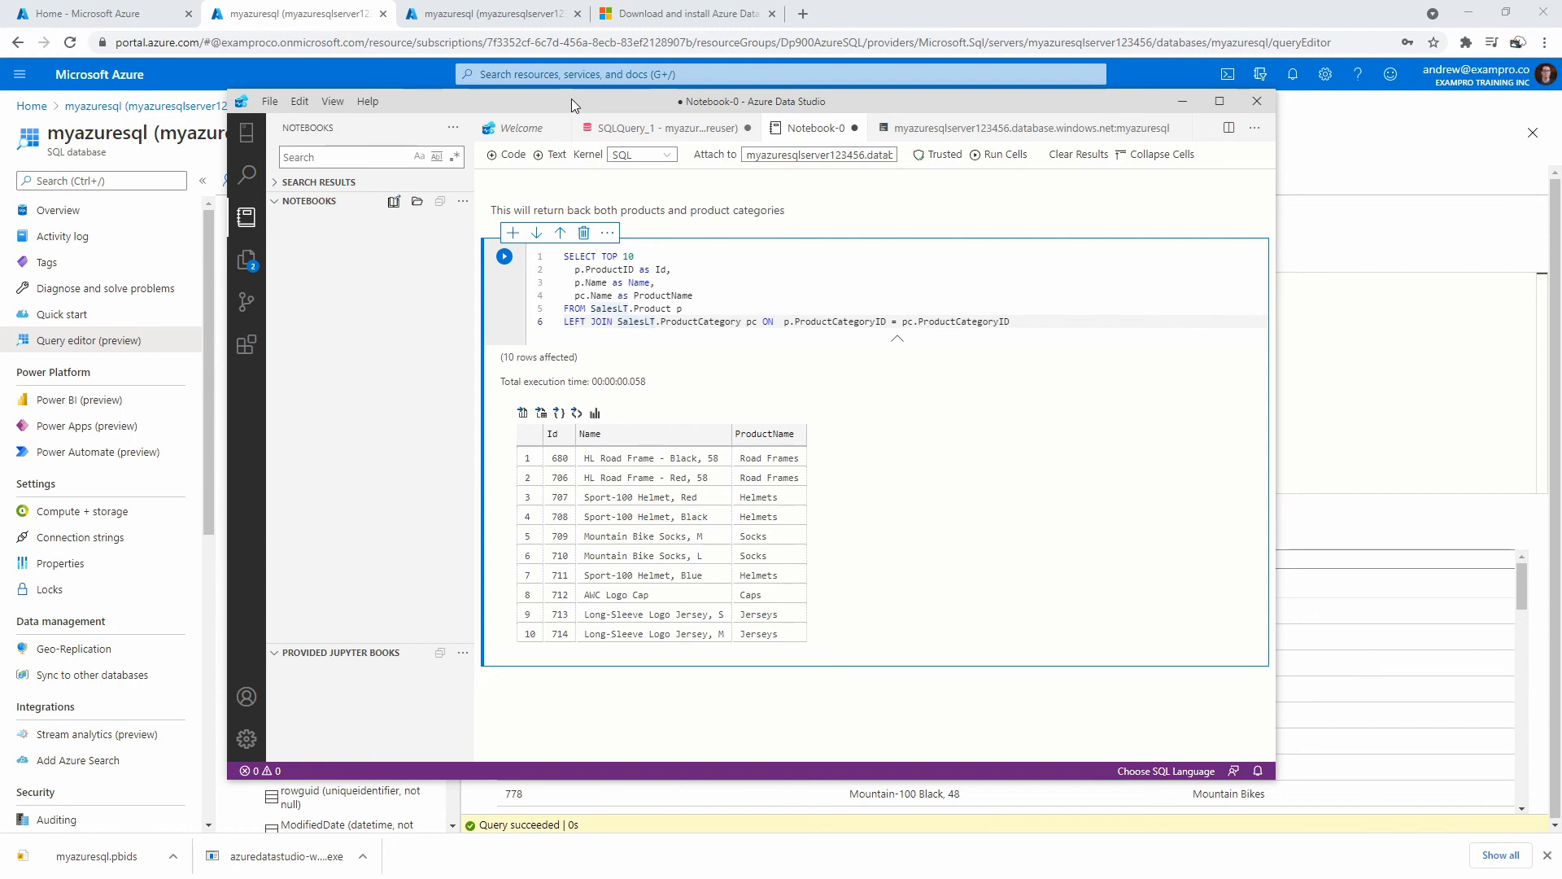
drag(571, 99, 810, 99)
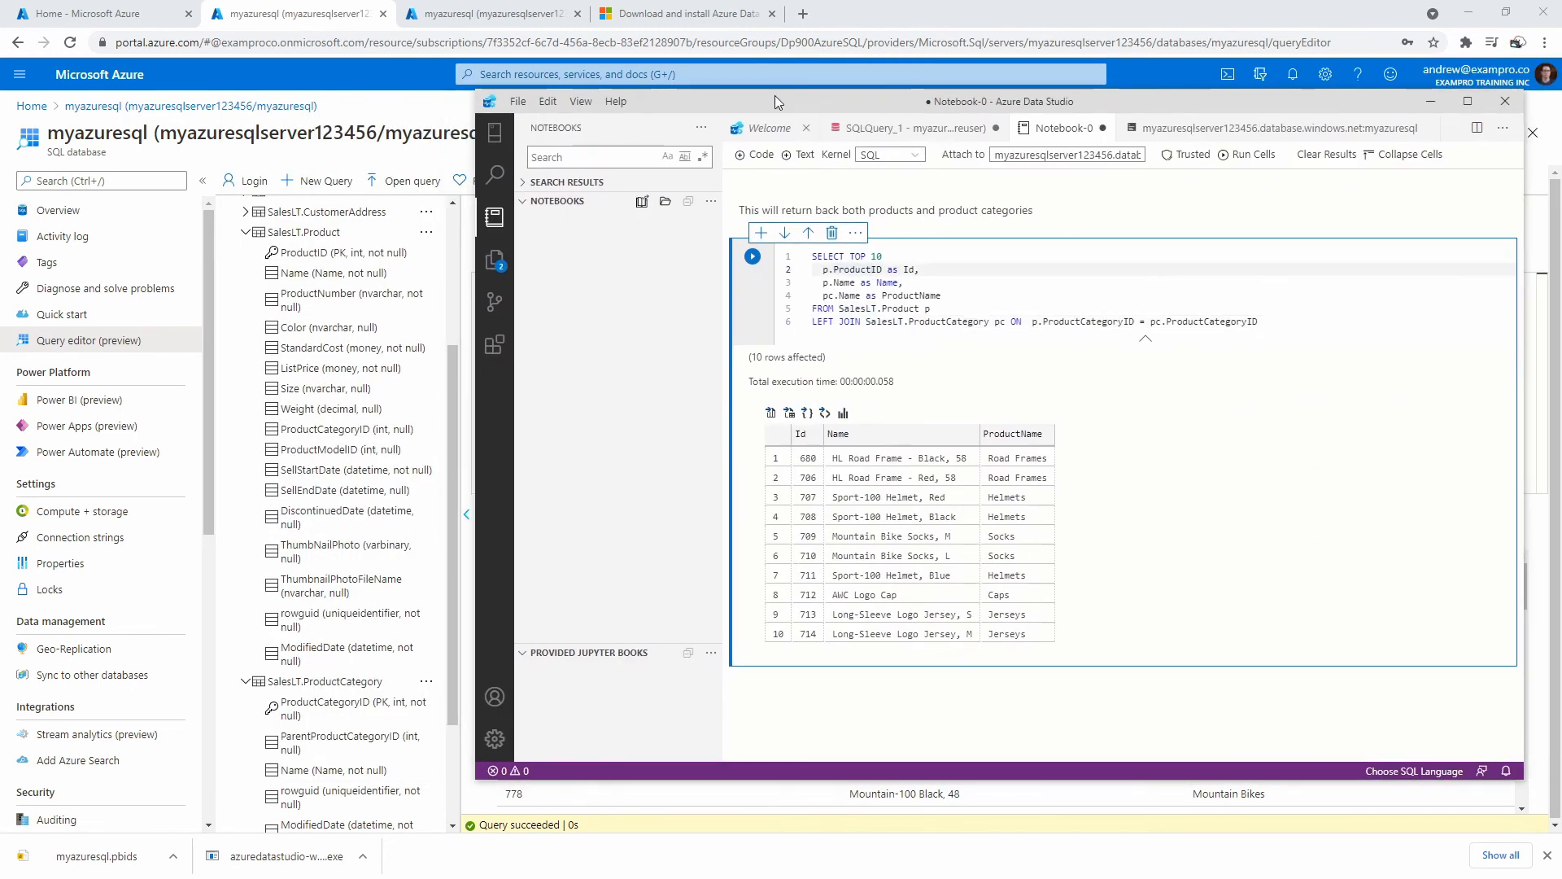
Try saving the notebook, cancel the save dialog, and move Azure Data Studio aside.
key(ctrl+s)
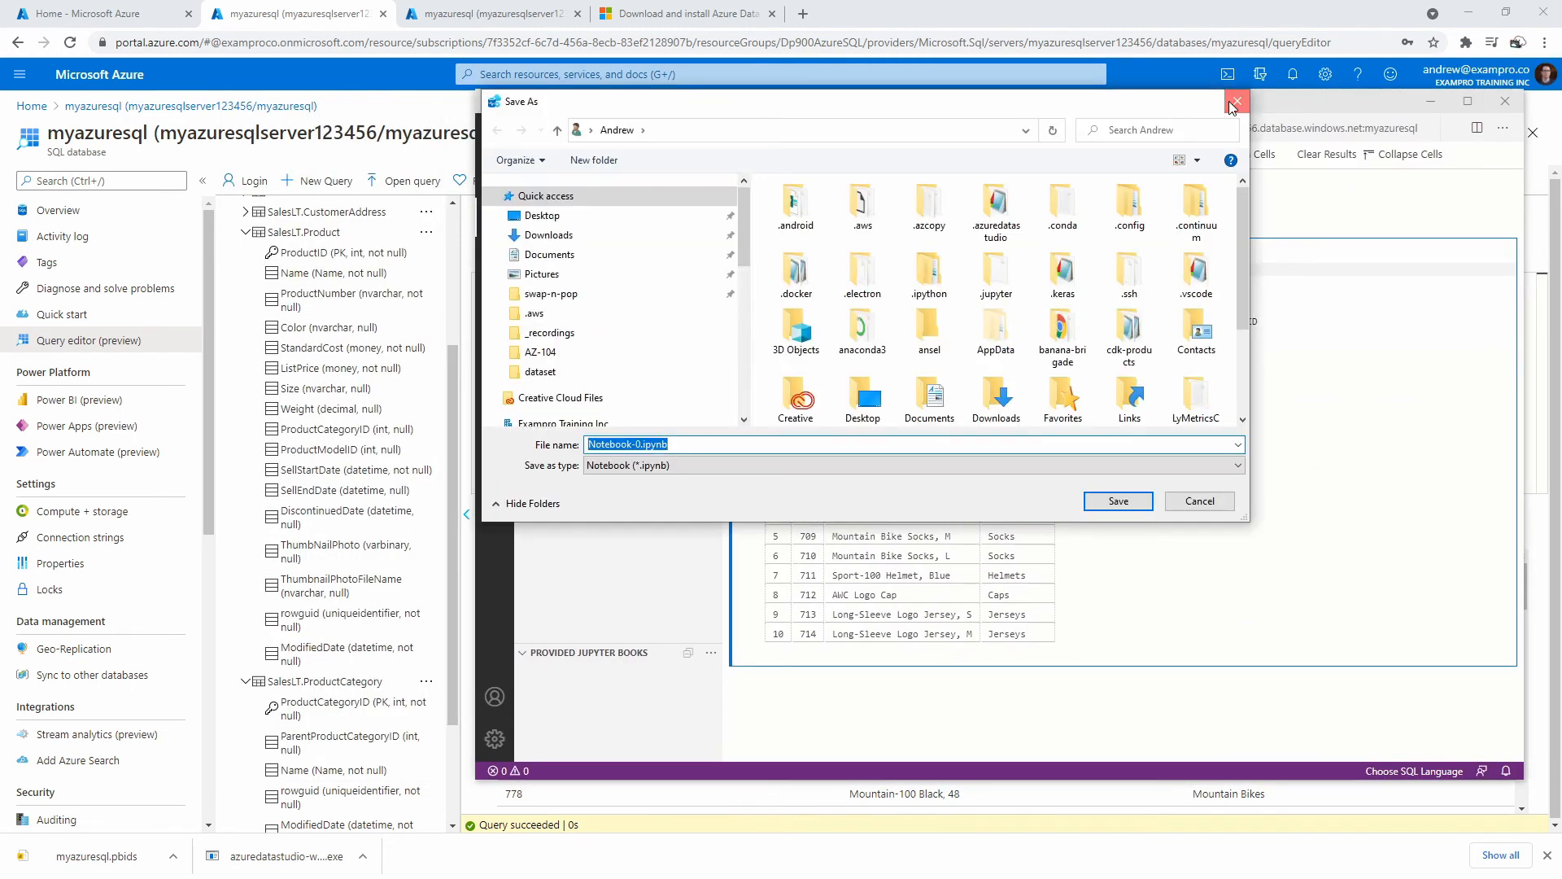
click(1237, 101)
drag(842, 100, 1561, 110)
In the portal editor, add pc.ProductCategoryID after p.Name and run, showing 5 for mountain bikes.
click(823, 354)
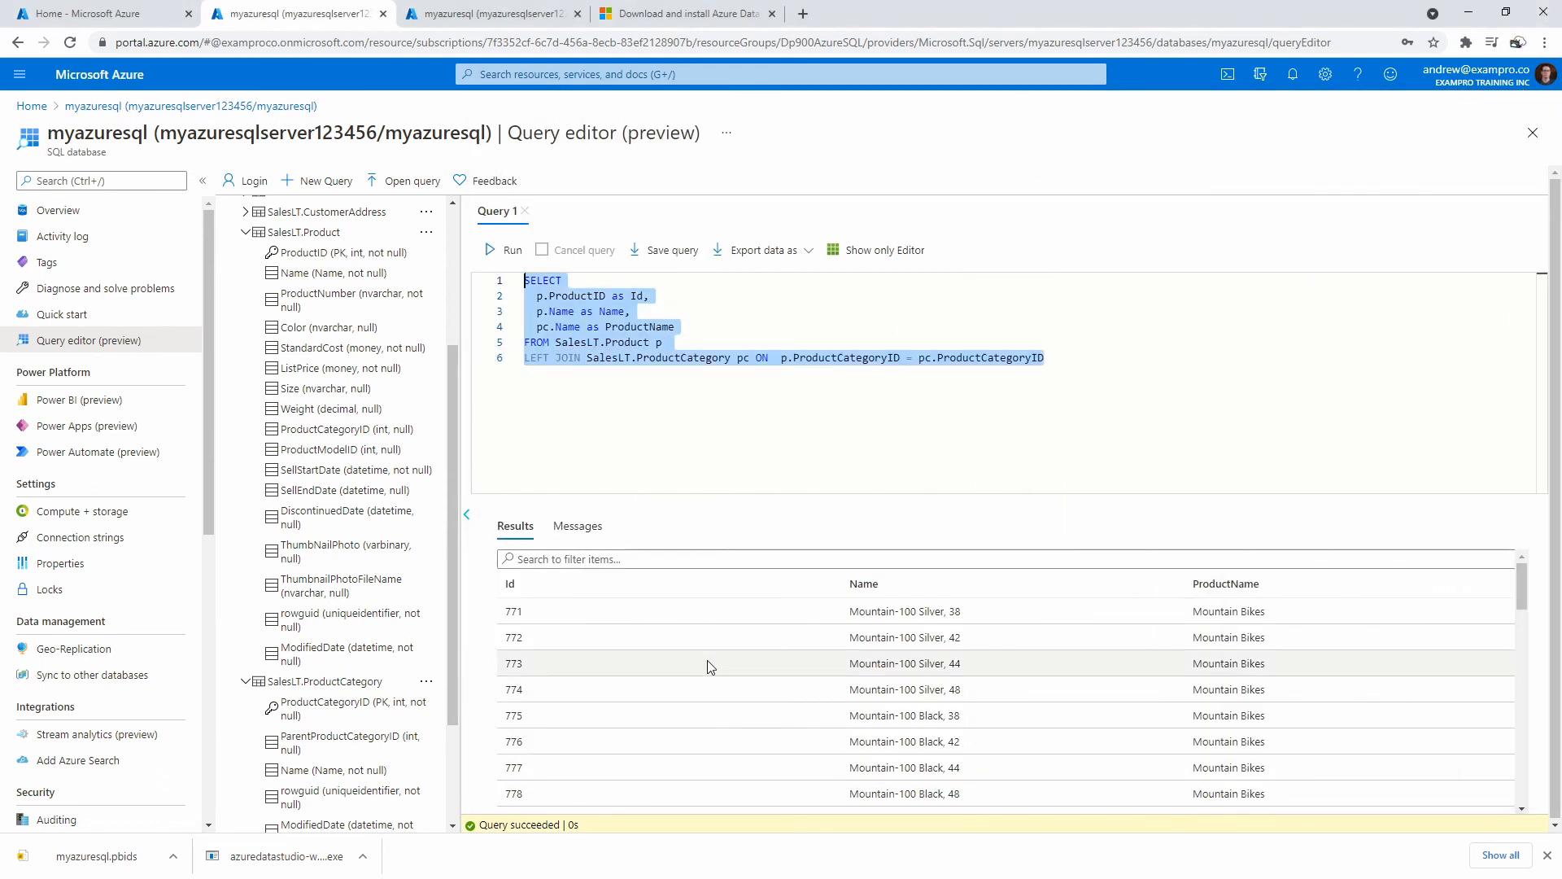
click(660, 324)
click(660, 314)
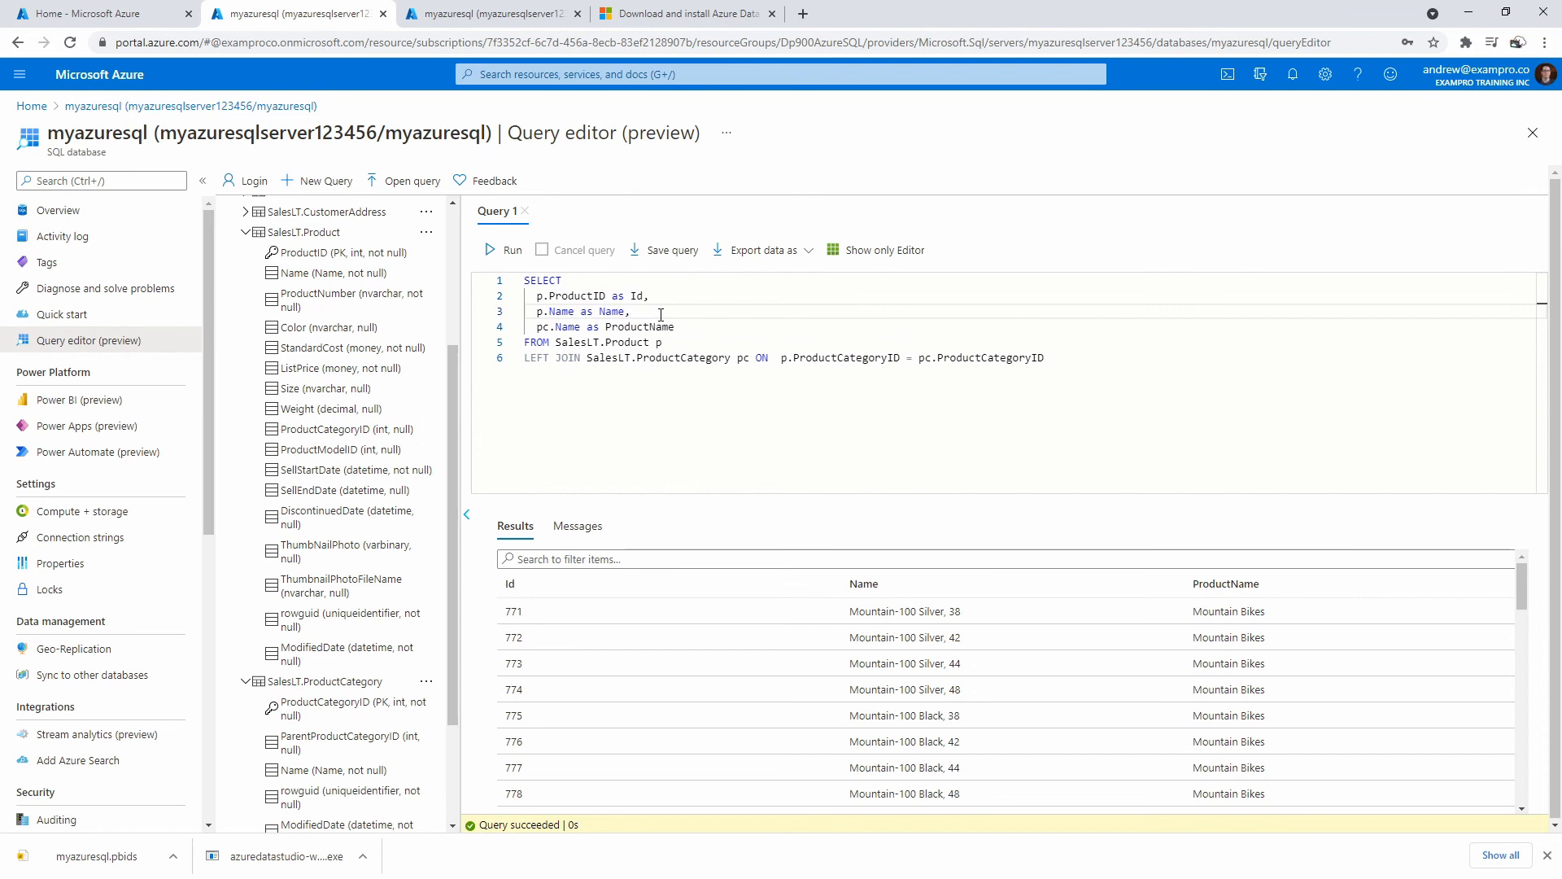
key(Return)
text(pc.P)
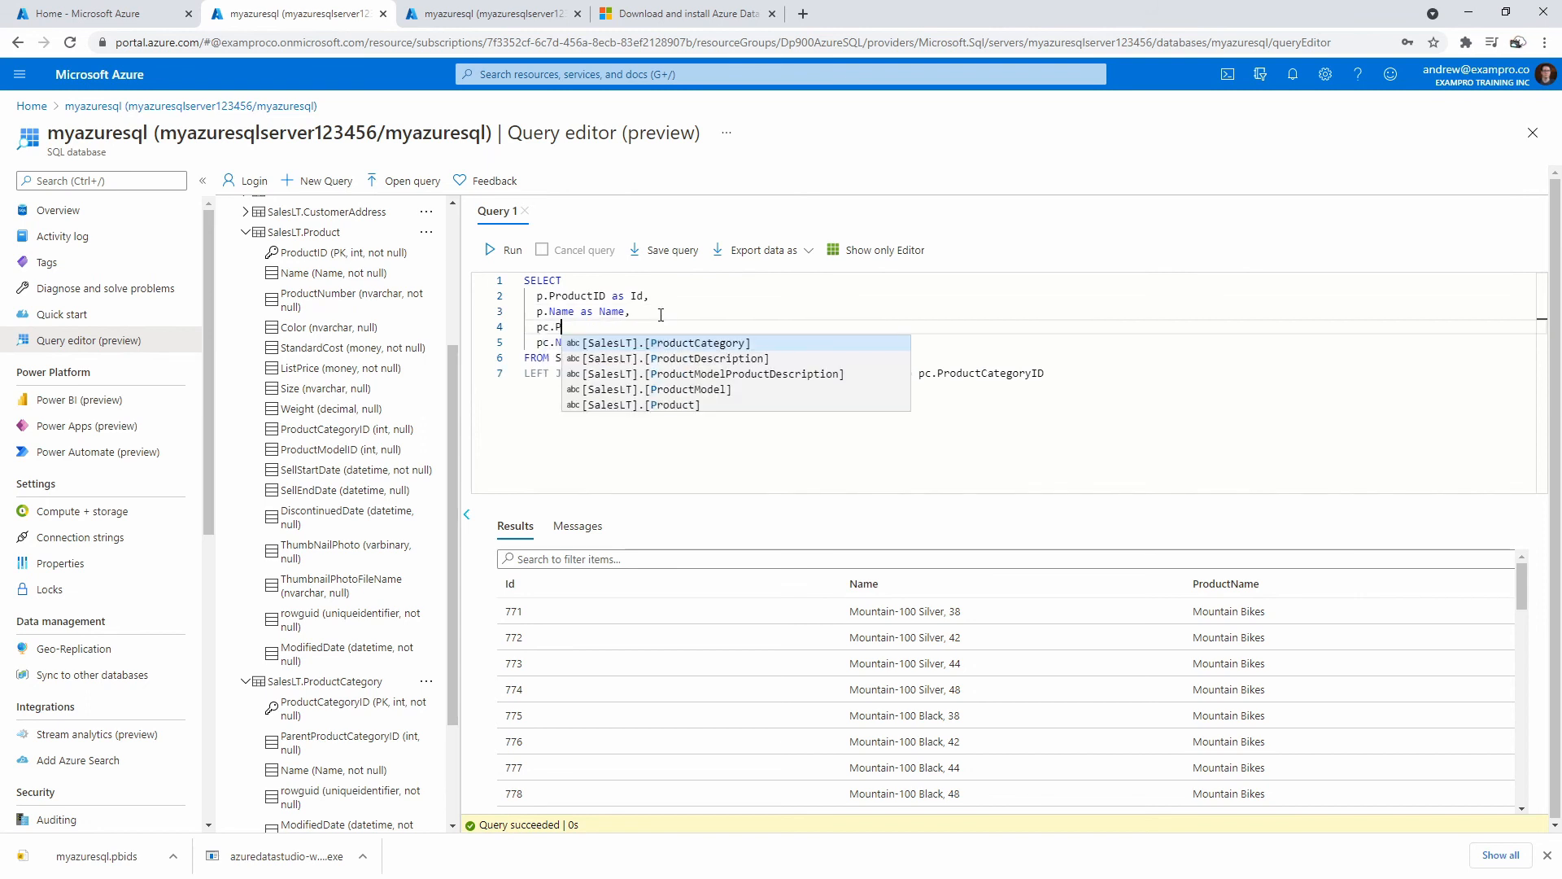
text(roductCategoryID,)
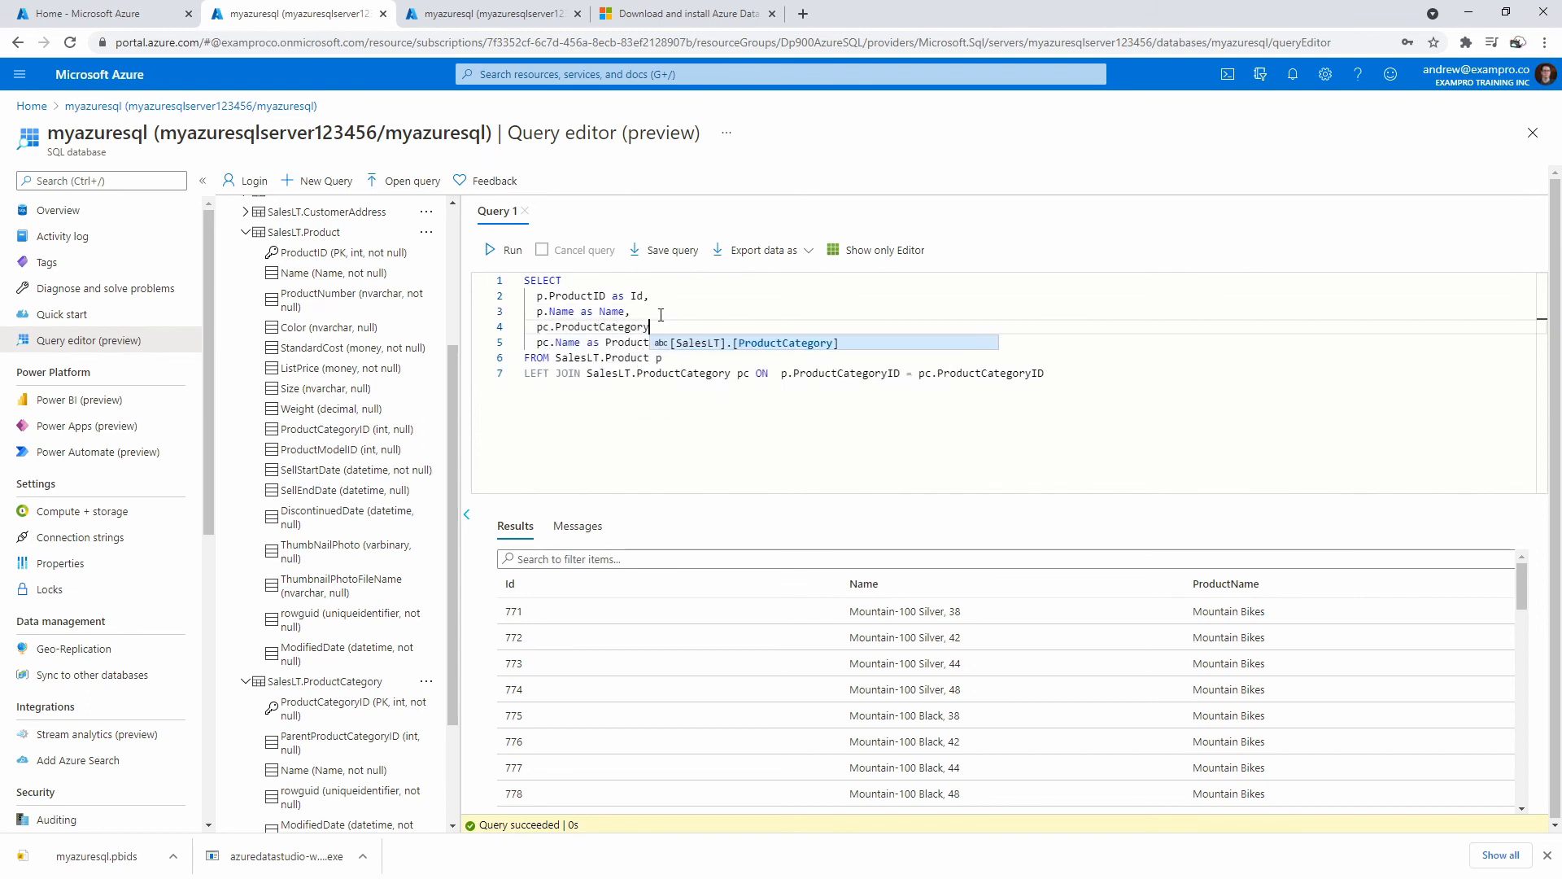
click(501, 251)
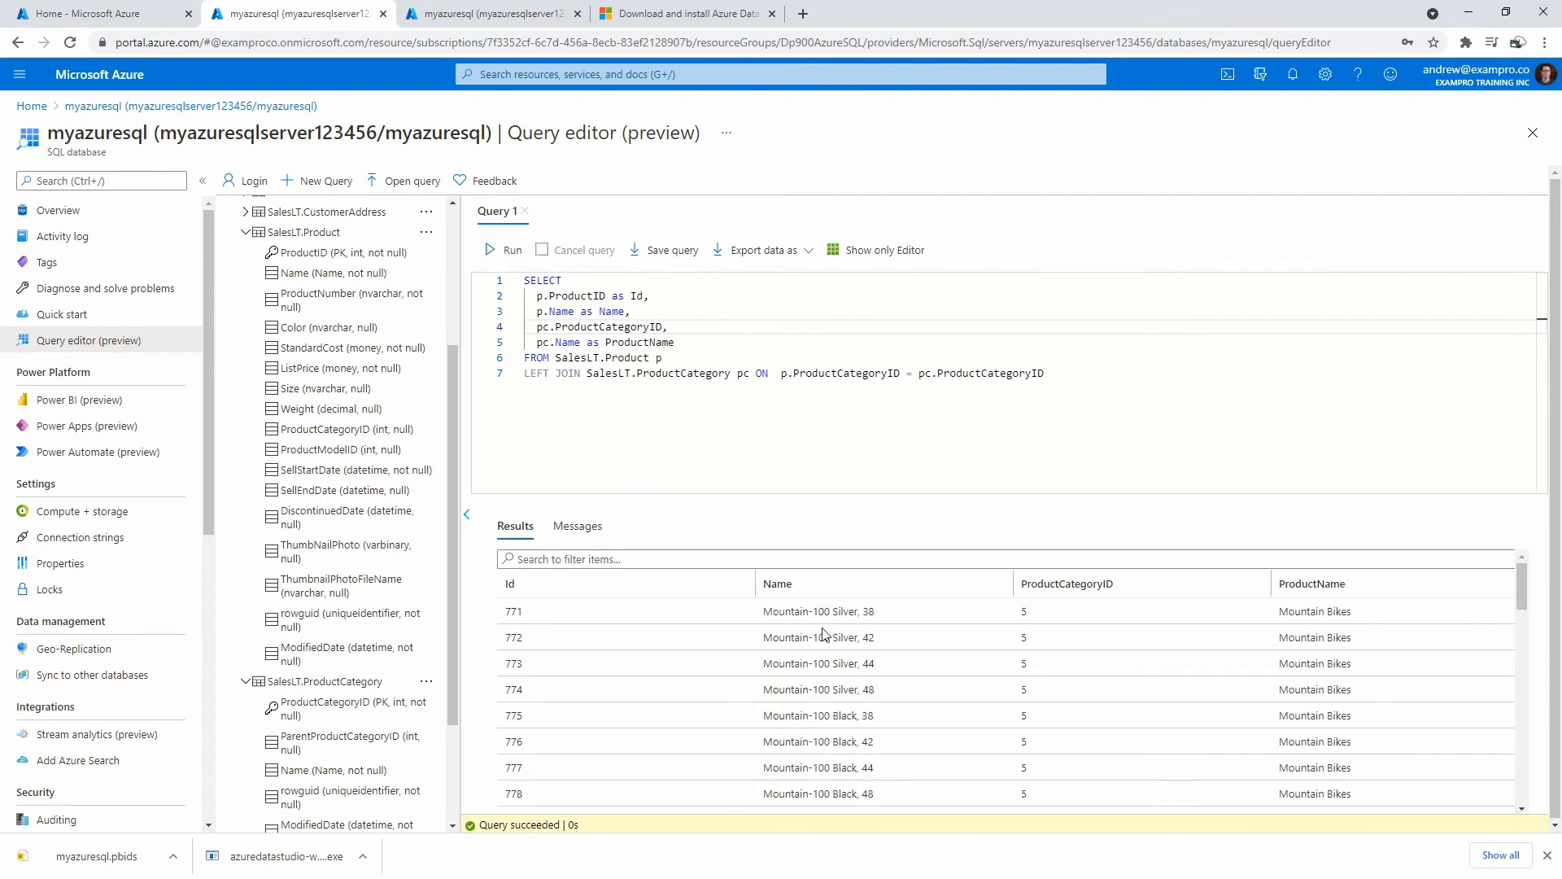
scroll(814, 627, down, 2)
scroll(871, 698, up, 2)
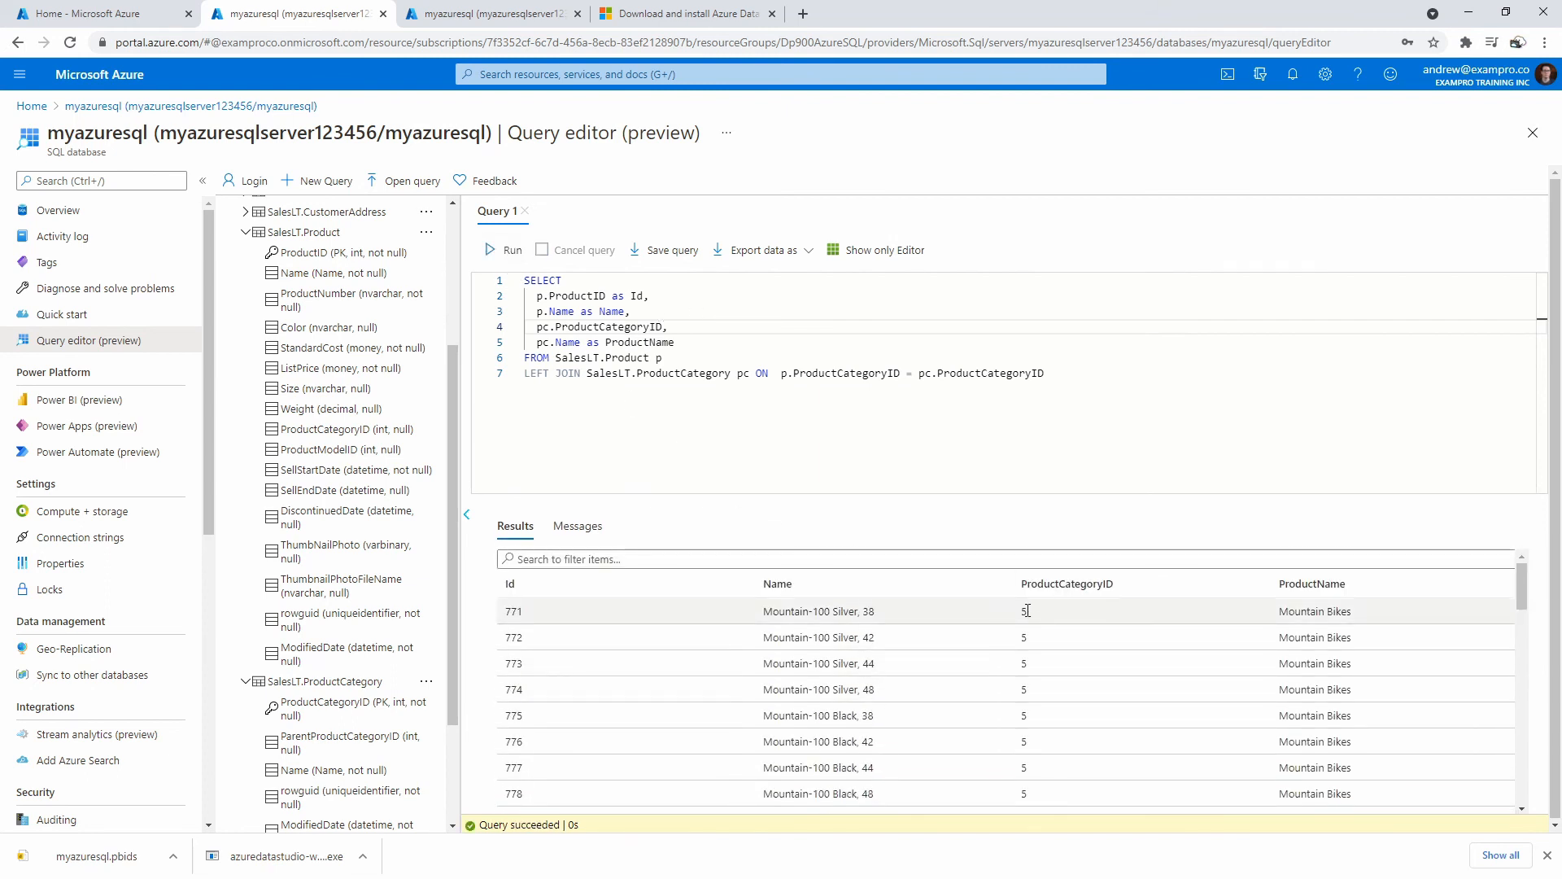
drag(1561, 119, 1047, 56)
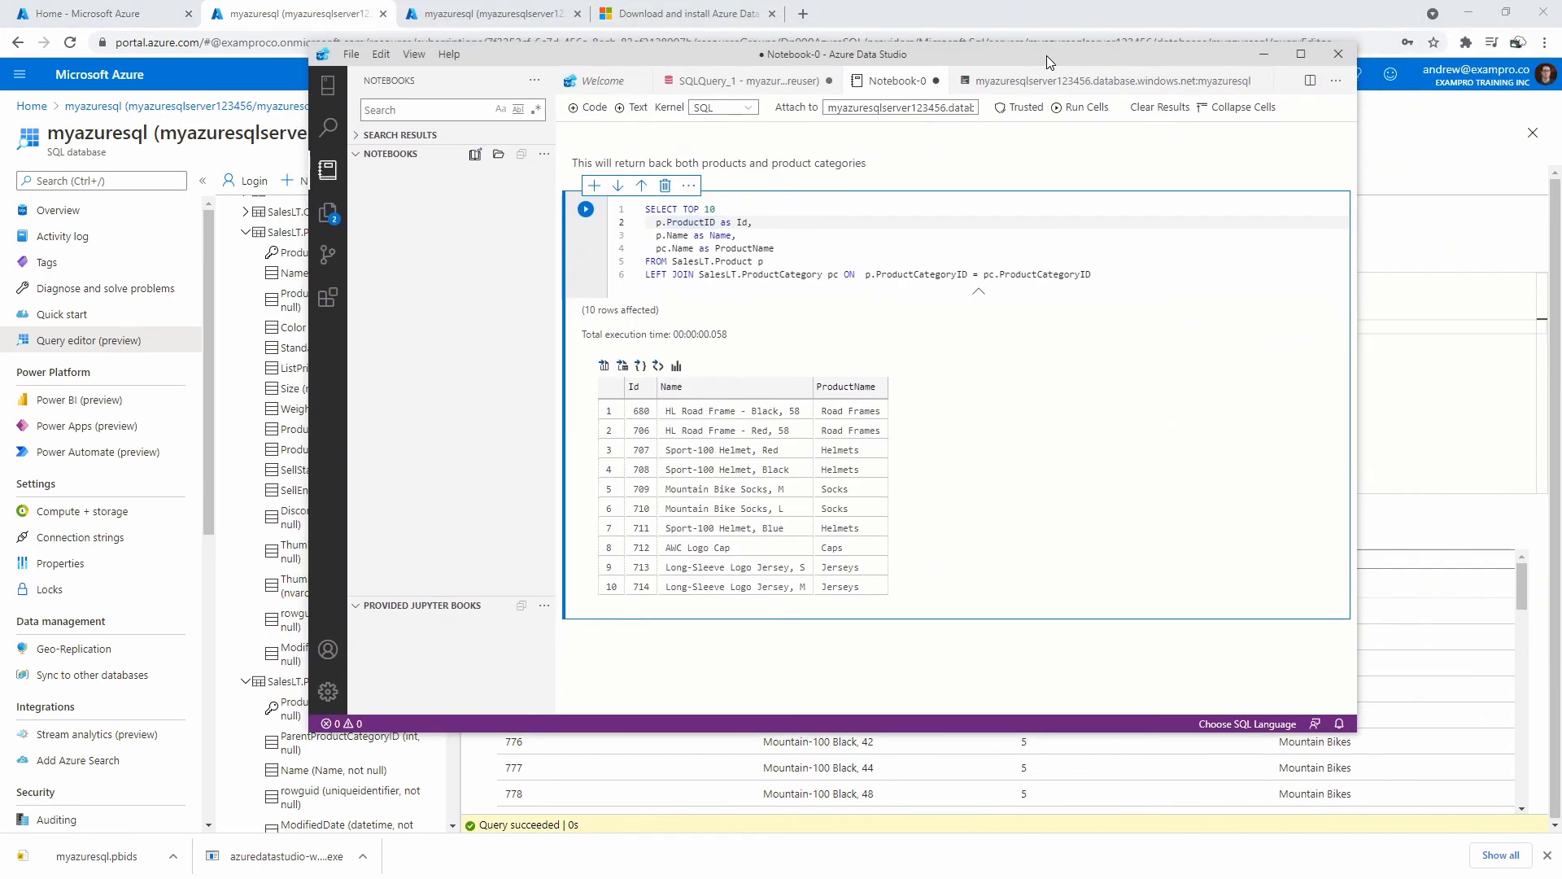
Add WHERE pc.ProductCategoryID = 5 below the join and rerun, returning ten Mountain Bikes rows.
click(1137, 274)
key(Return)
text(WHERE pc.ProductCa)
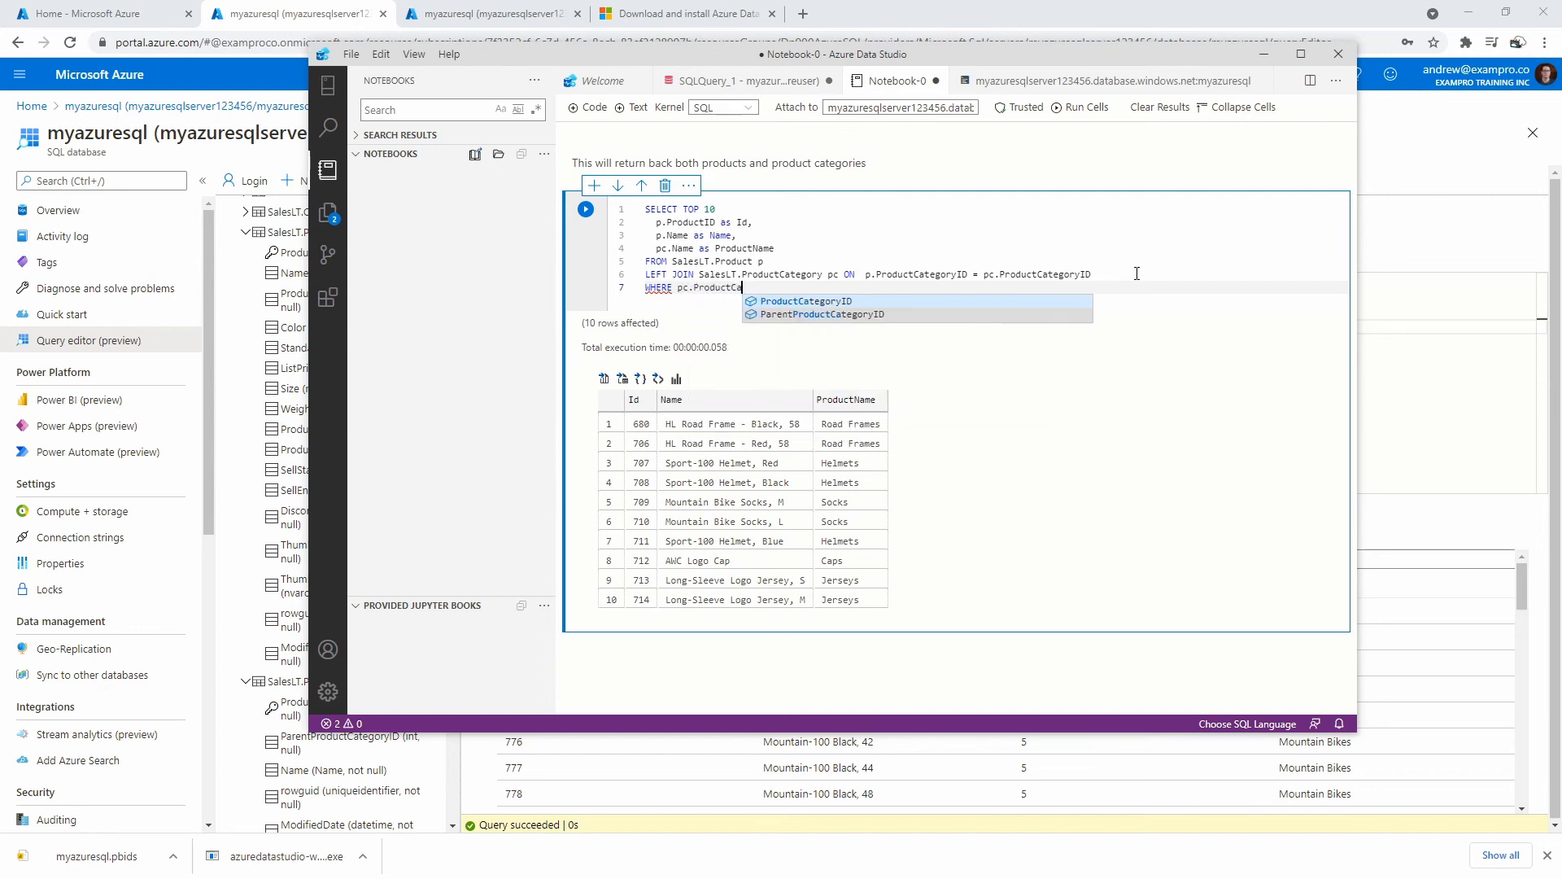
key(Tab)
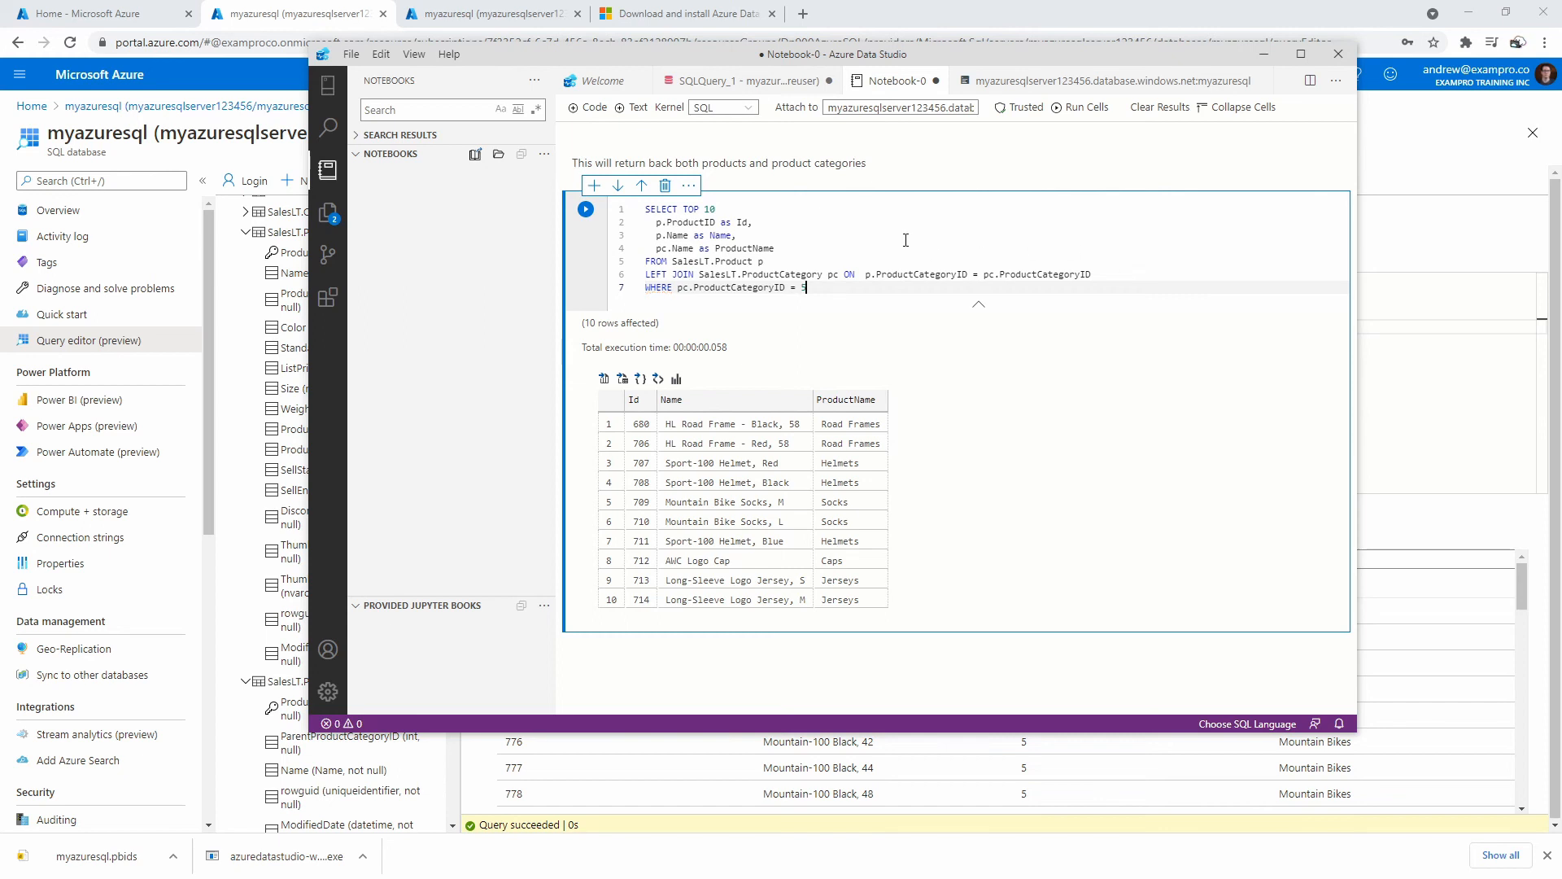
click(586, 209)
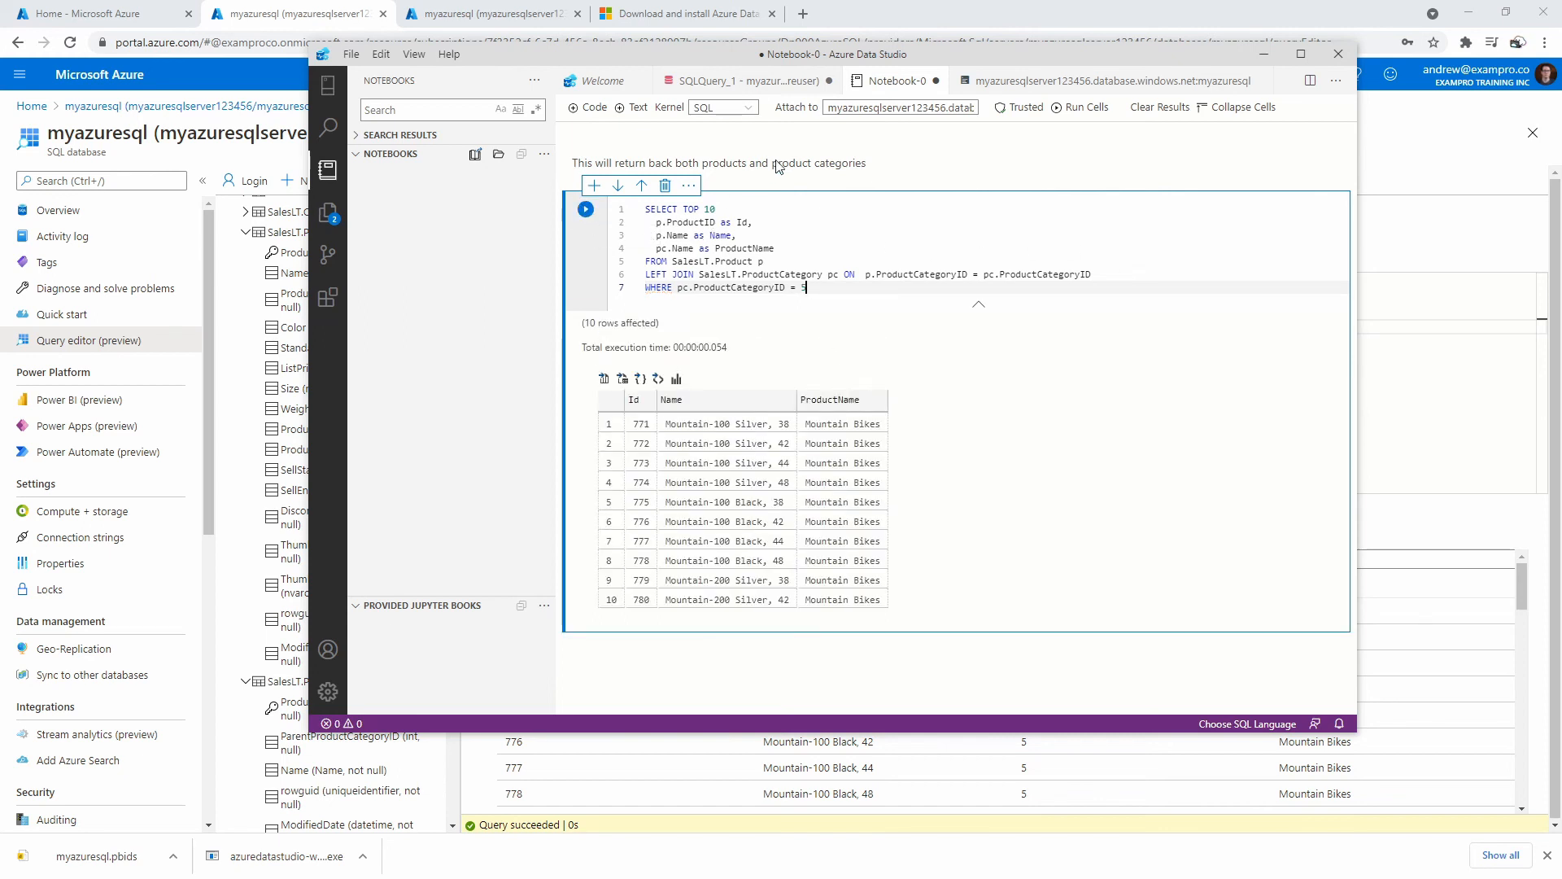
click(704, 179)
drag(868, 164, 566, 178)
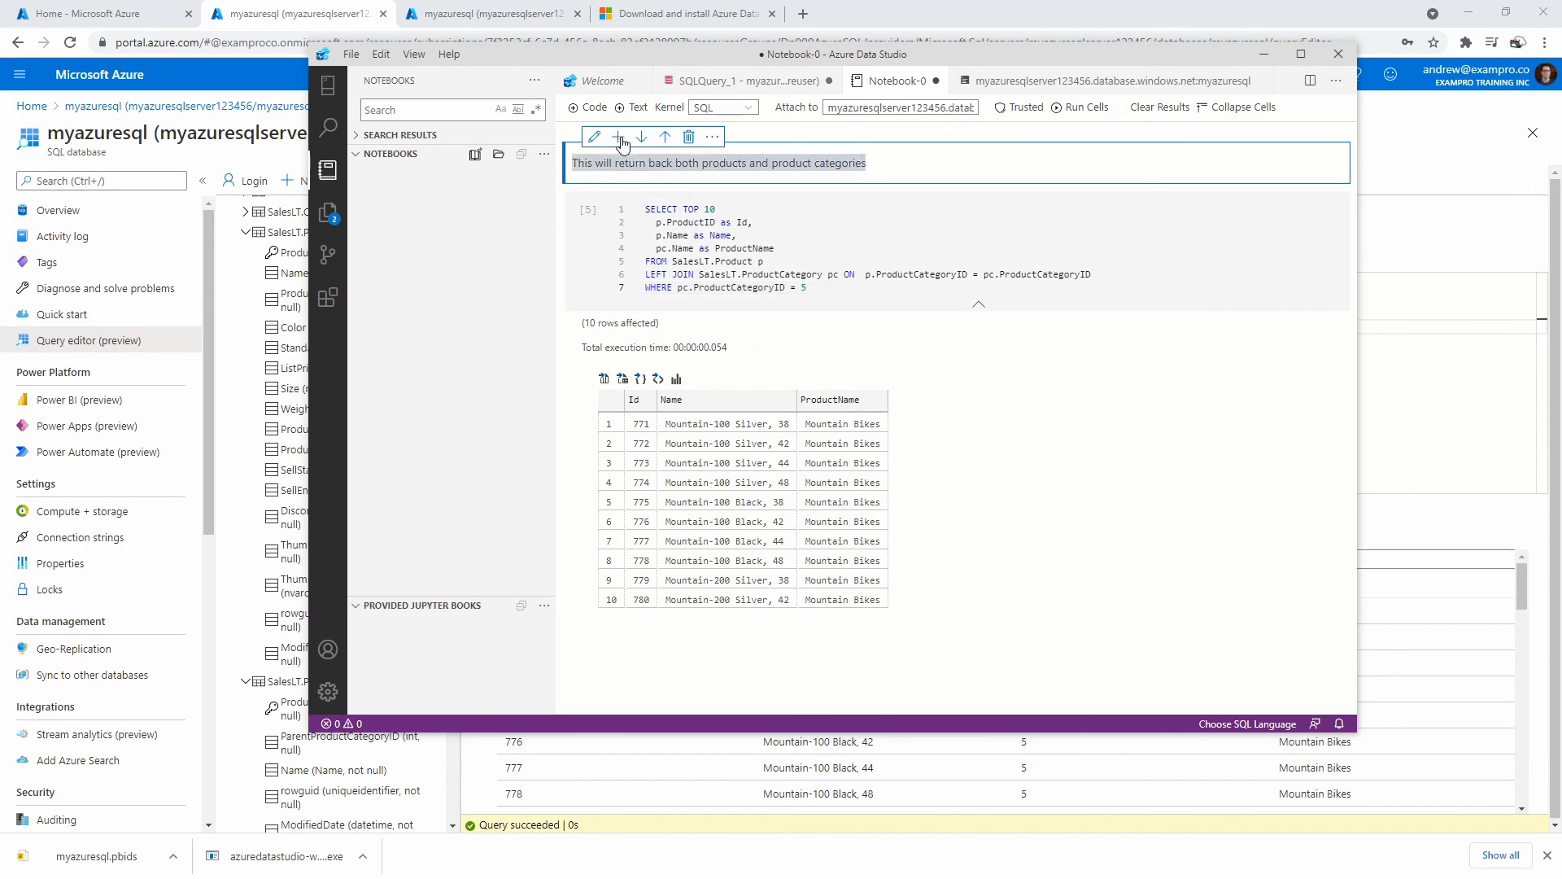
Replace the markdown note's sentence with 'Show us the top 10 mountain bikes'.
click(589, 146)
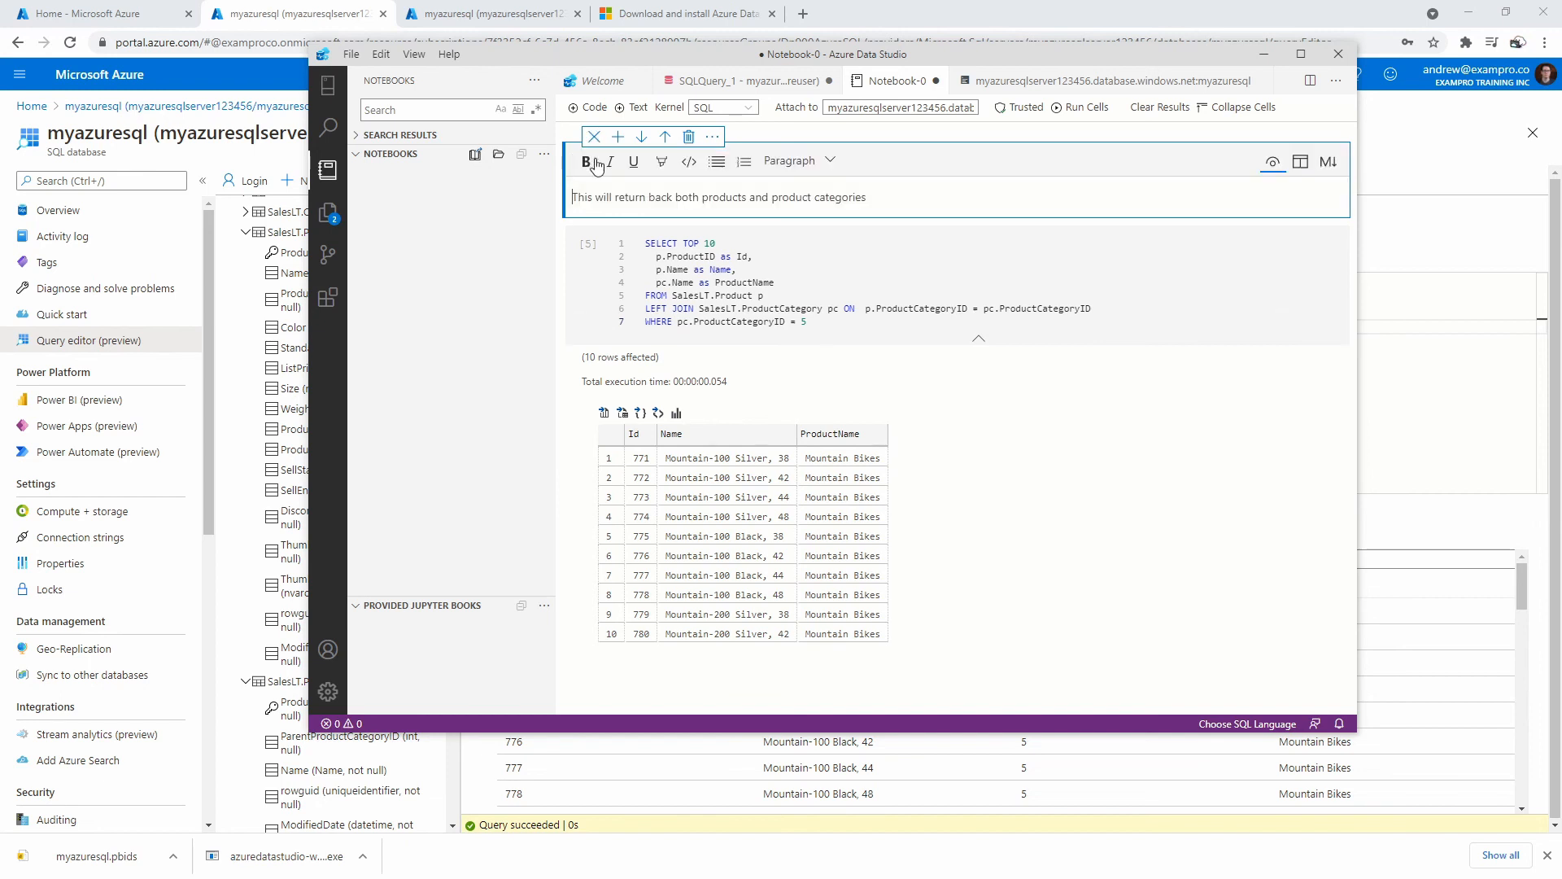
drag(868, 197, 511, 196)
text(Show us the top 10 mountain bikes)
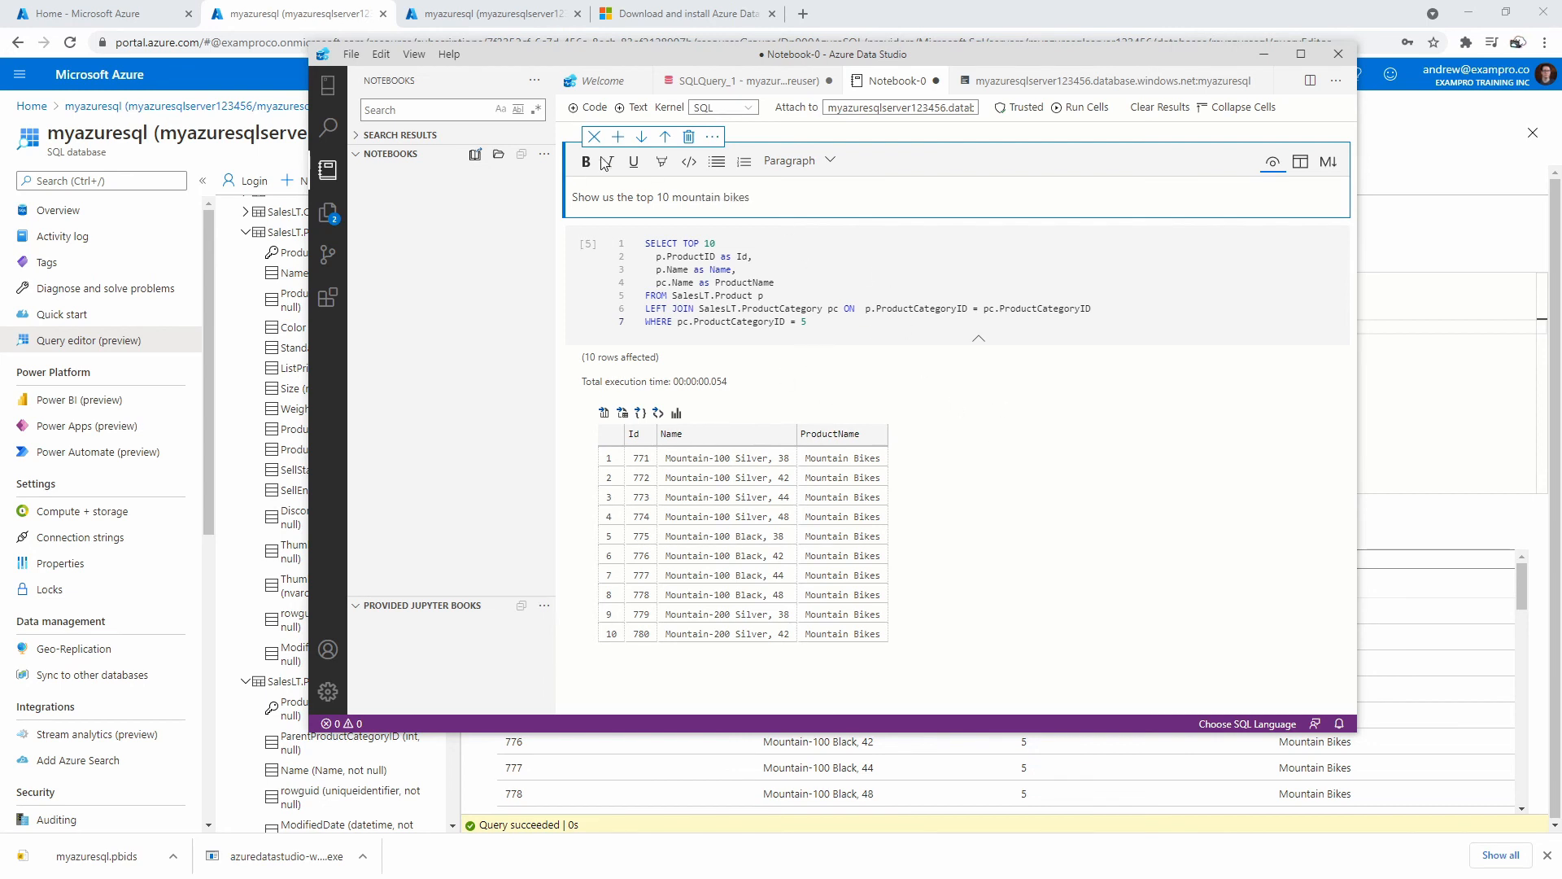
click(716, 194)
click(1024, 454)
click(773, 235)
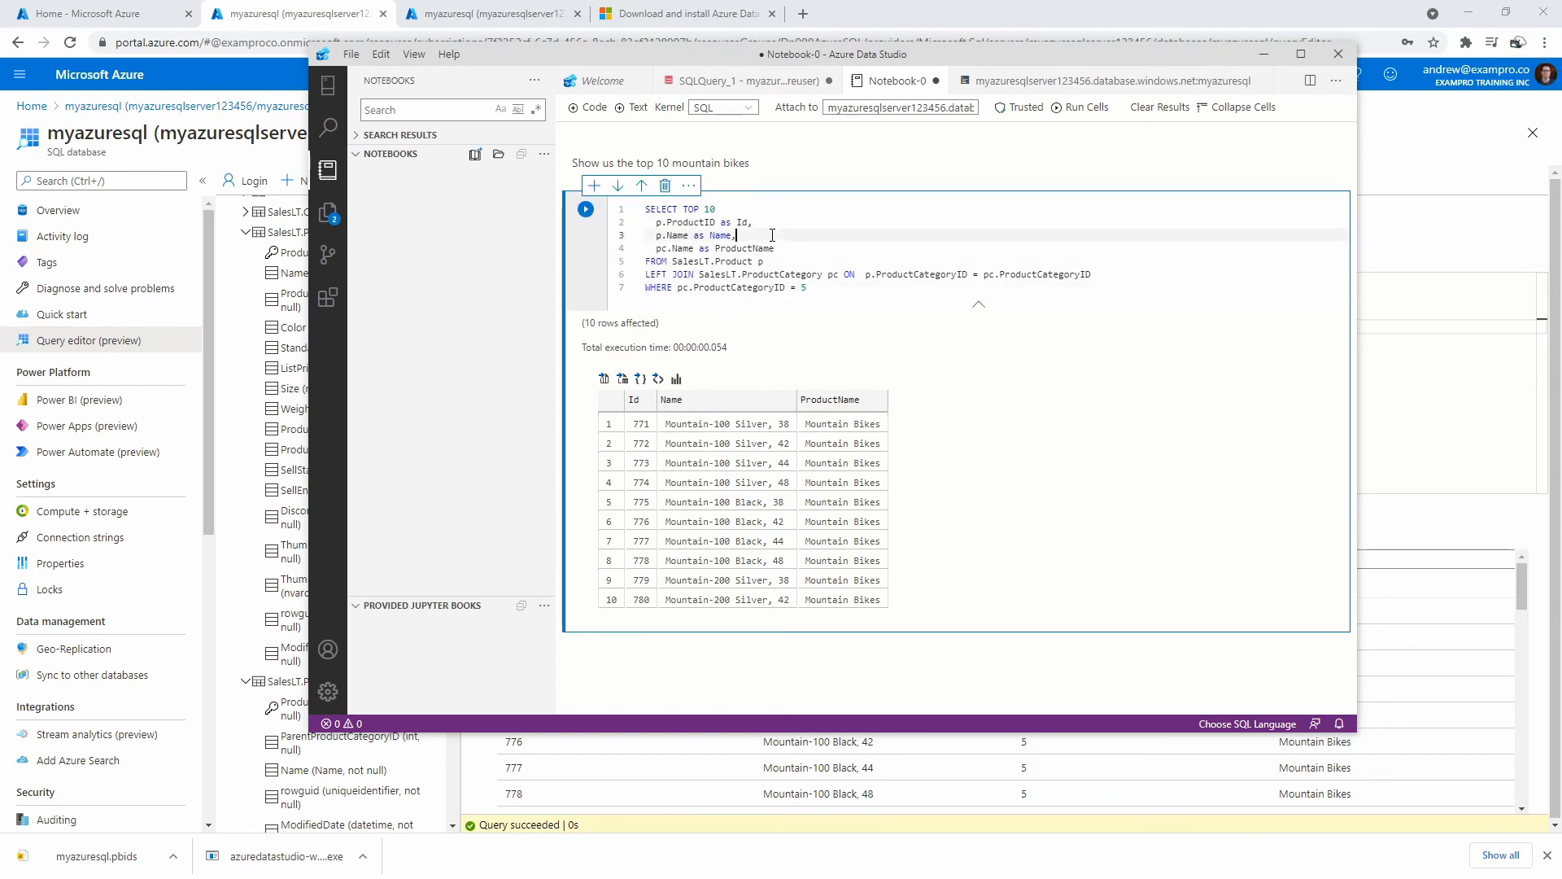
Move Azure Data Studio aside to look at the portal's join query.
key(ctrl+End)
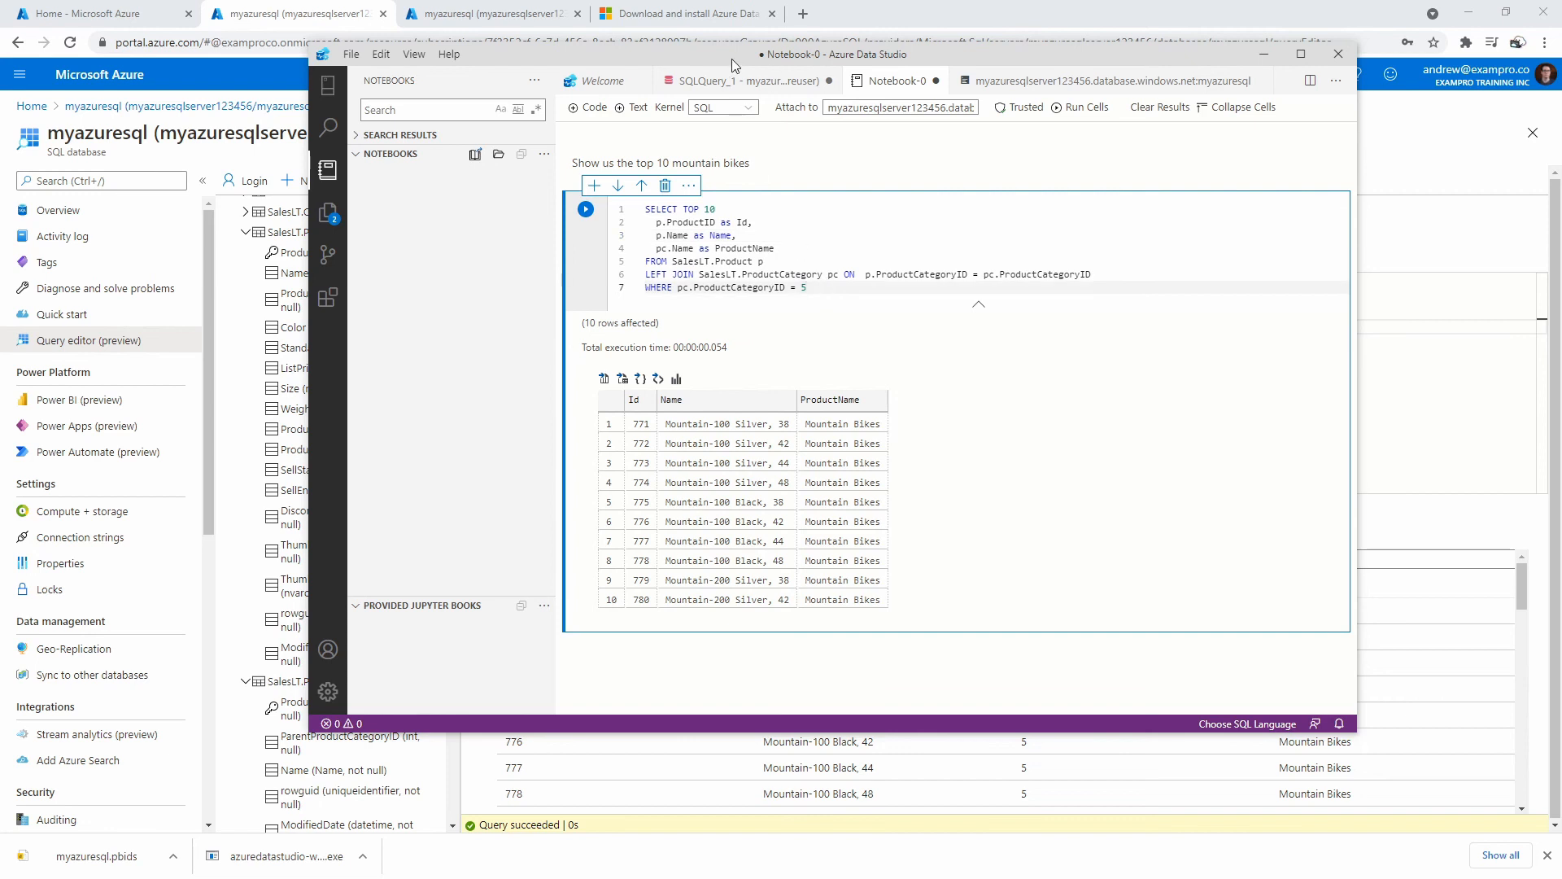
click(766, 233)
drag(682, 60, 1561, 119)
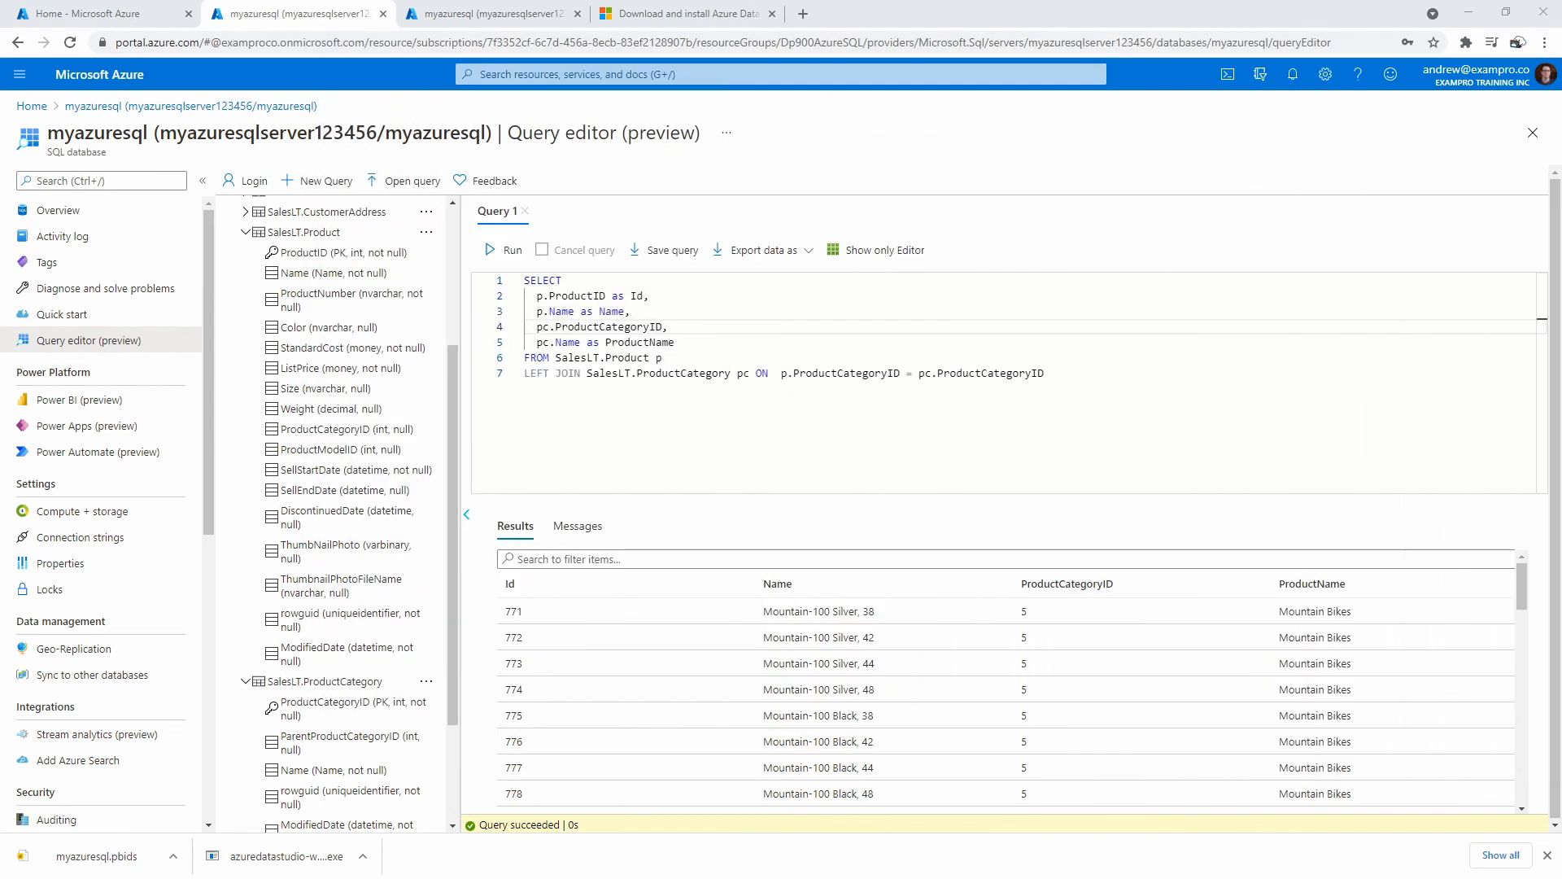
click(649, 372)
drag(450, 366, 453, 350)
Switch Azure Data Studio to the SQLQuery_1 editor, then browse SalesLT.Product columns in the portal.
drag(1561, 116, 658, 74)
click(710, 99)
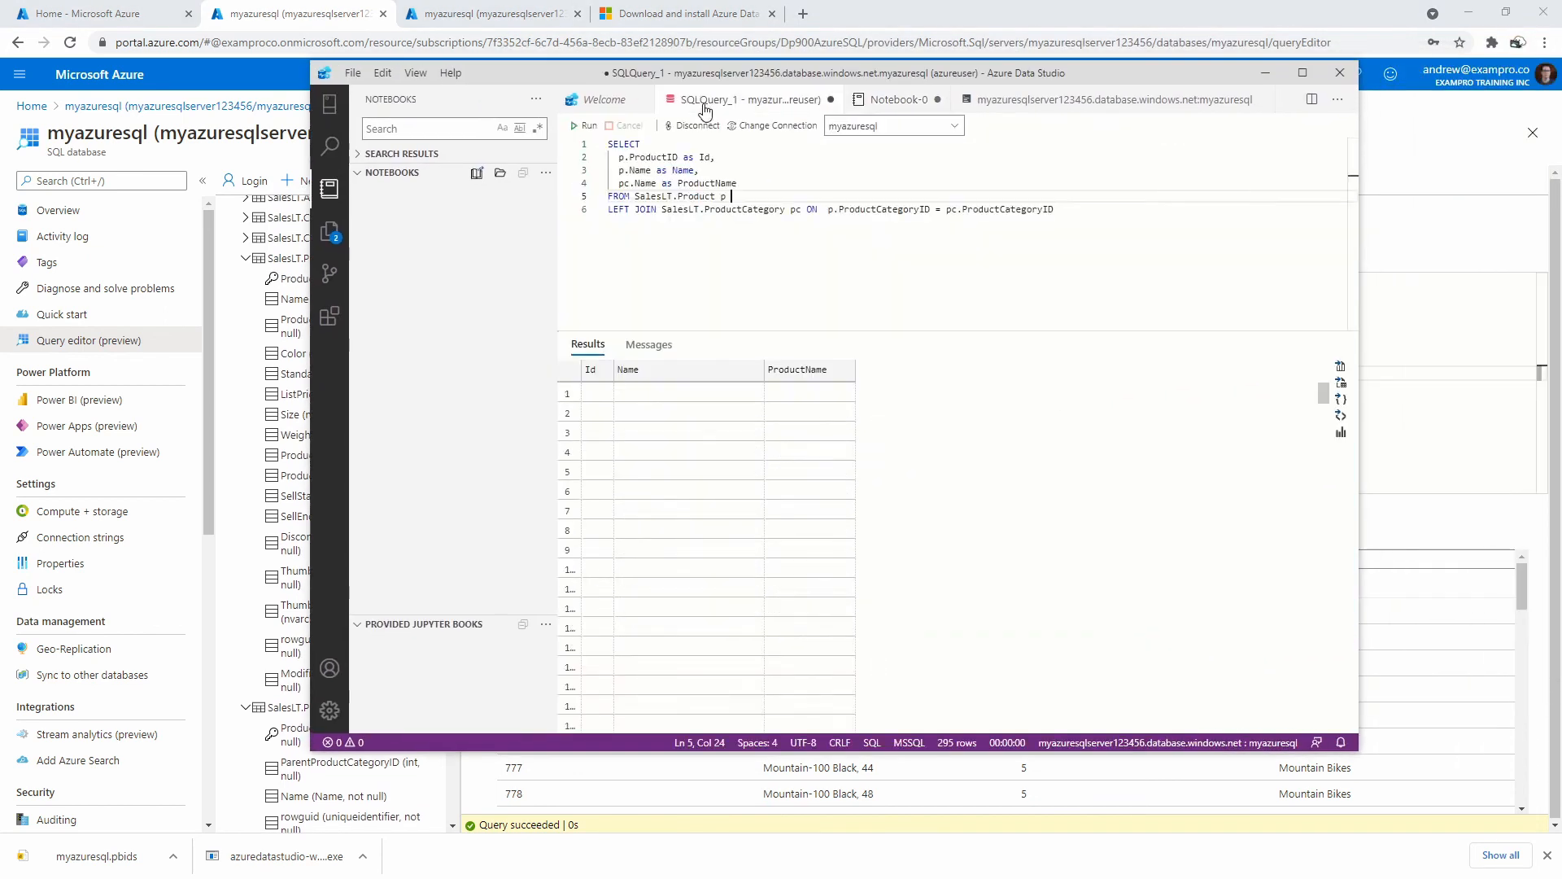
click(896, 99)
click(995, 101)
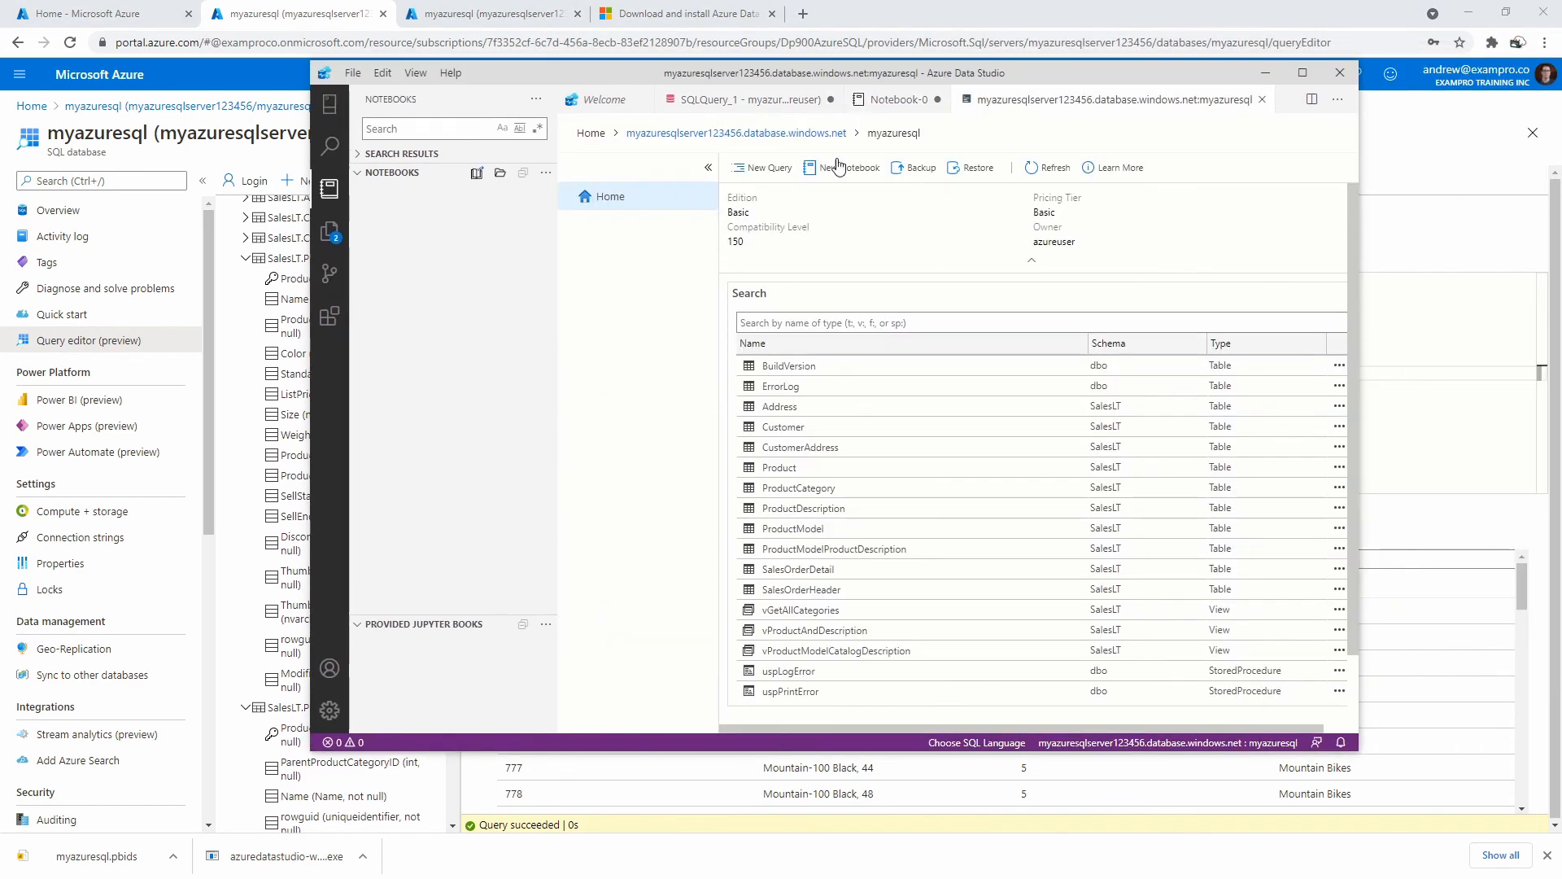
click(778, 101)
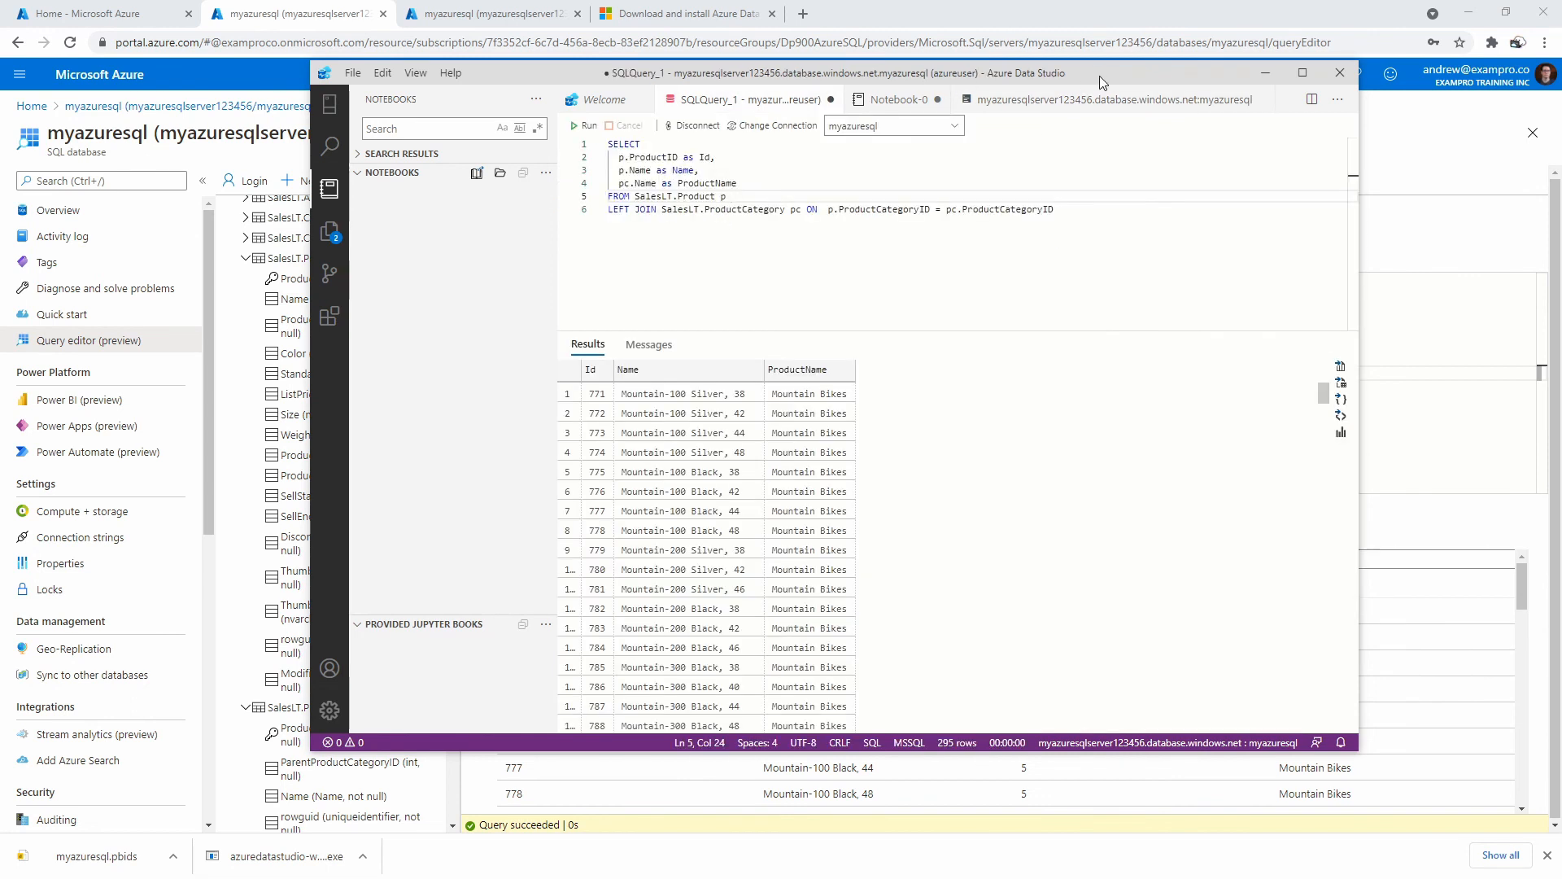
drag(1100, 76, 1561, 150)
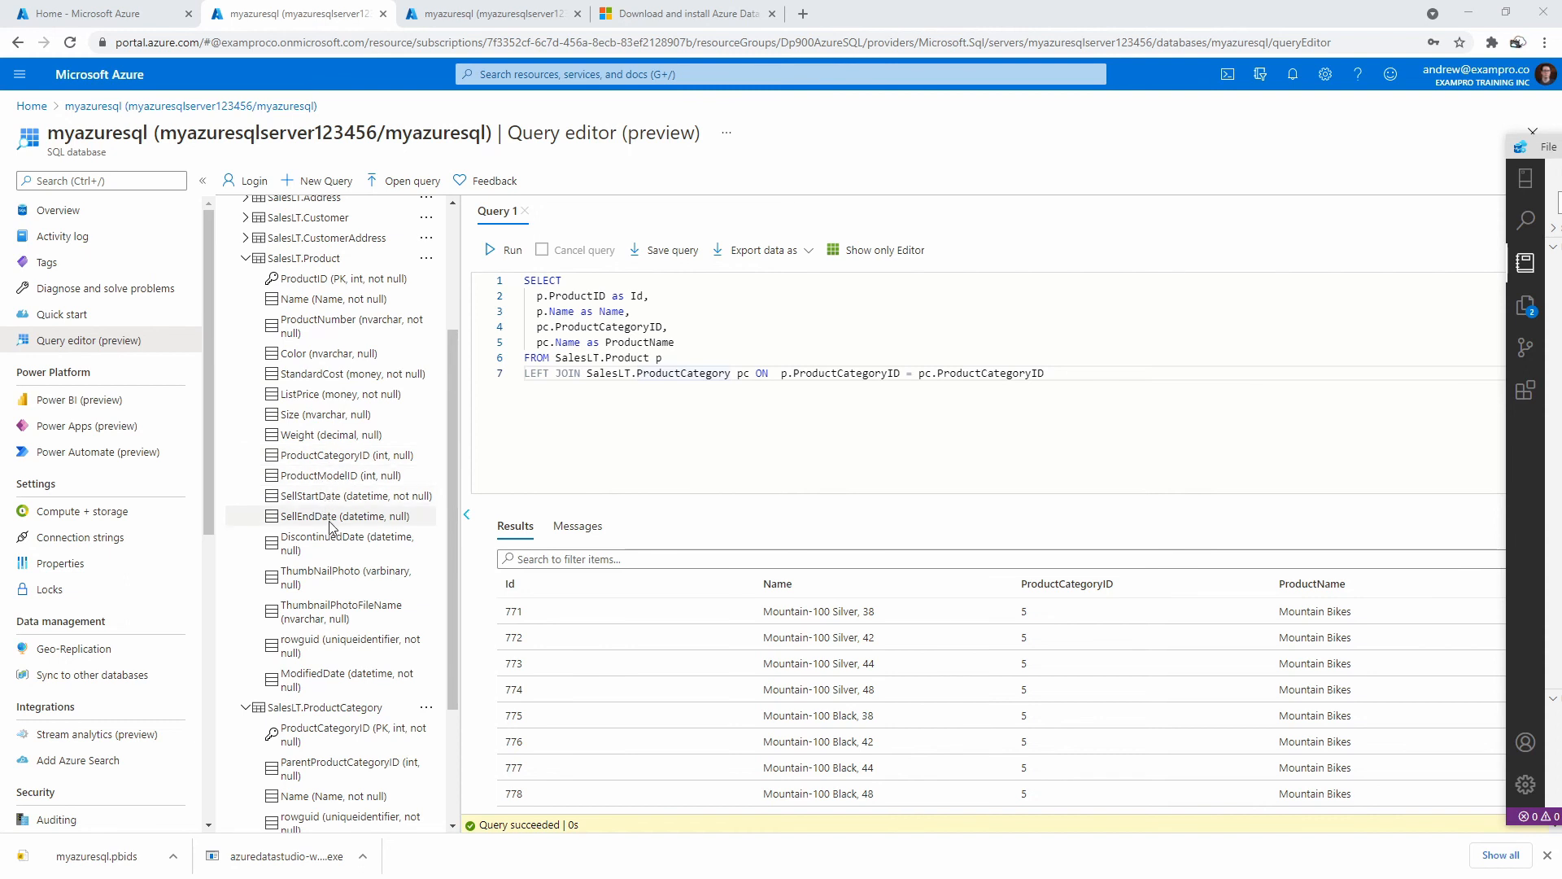
drag(451, 338, 448, 359)
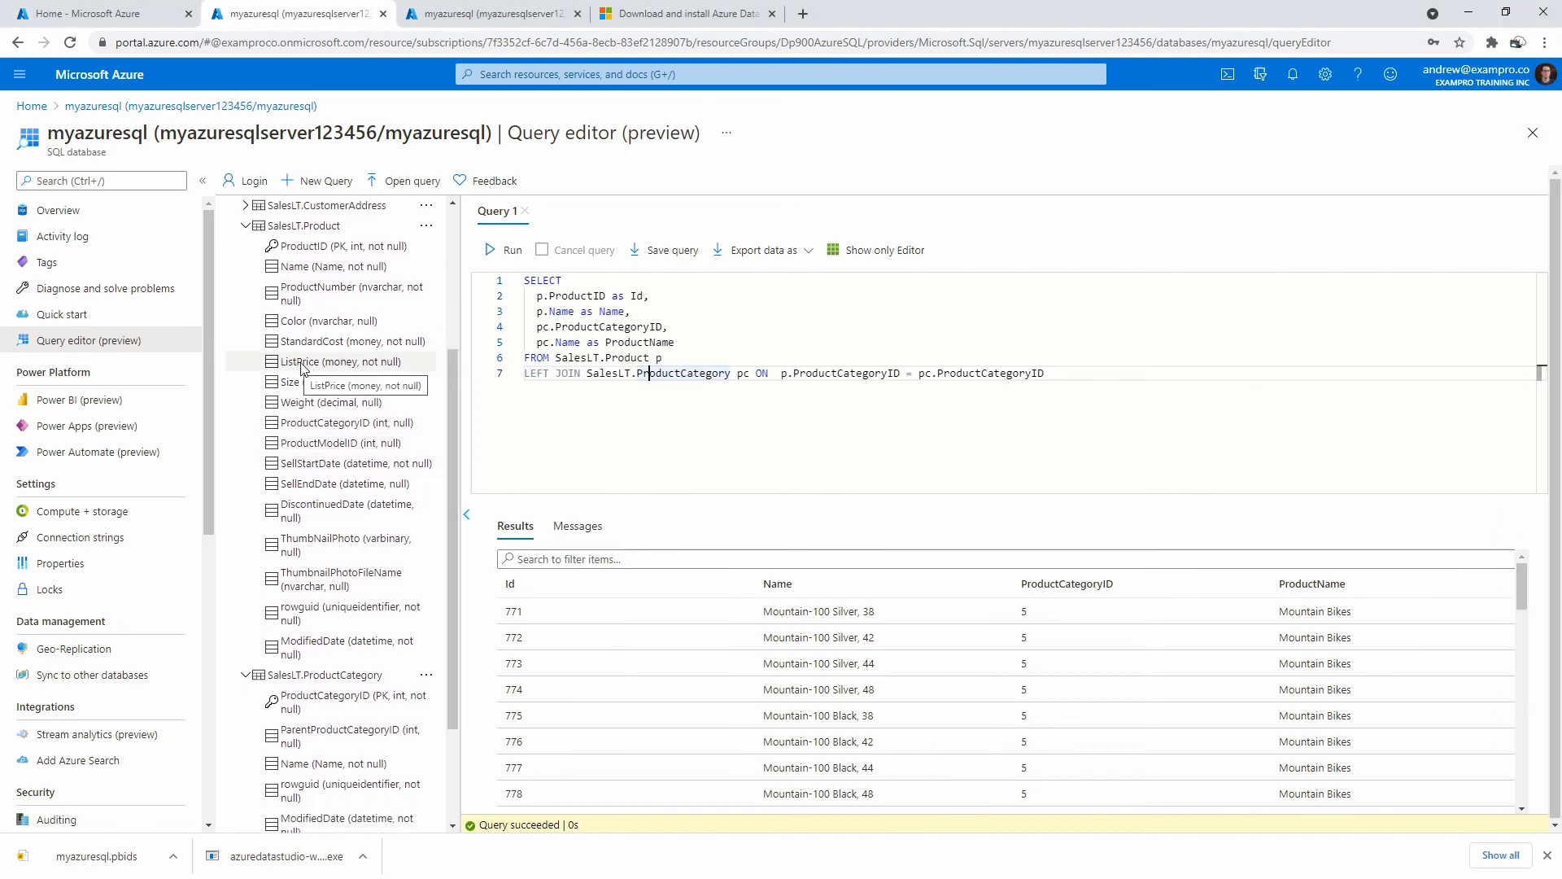
Add 'p.ListPrice as Price,' to the SELECT list and run the query.
key(alt+Tab)
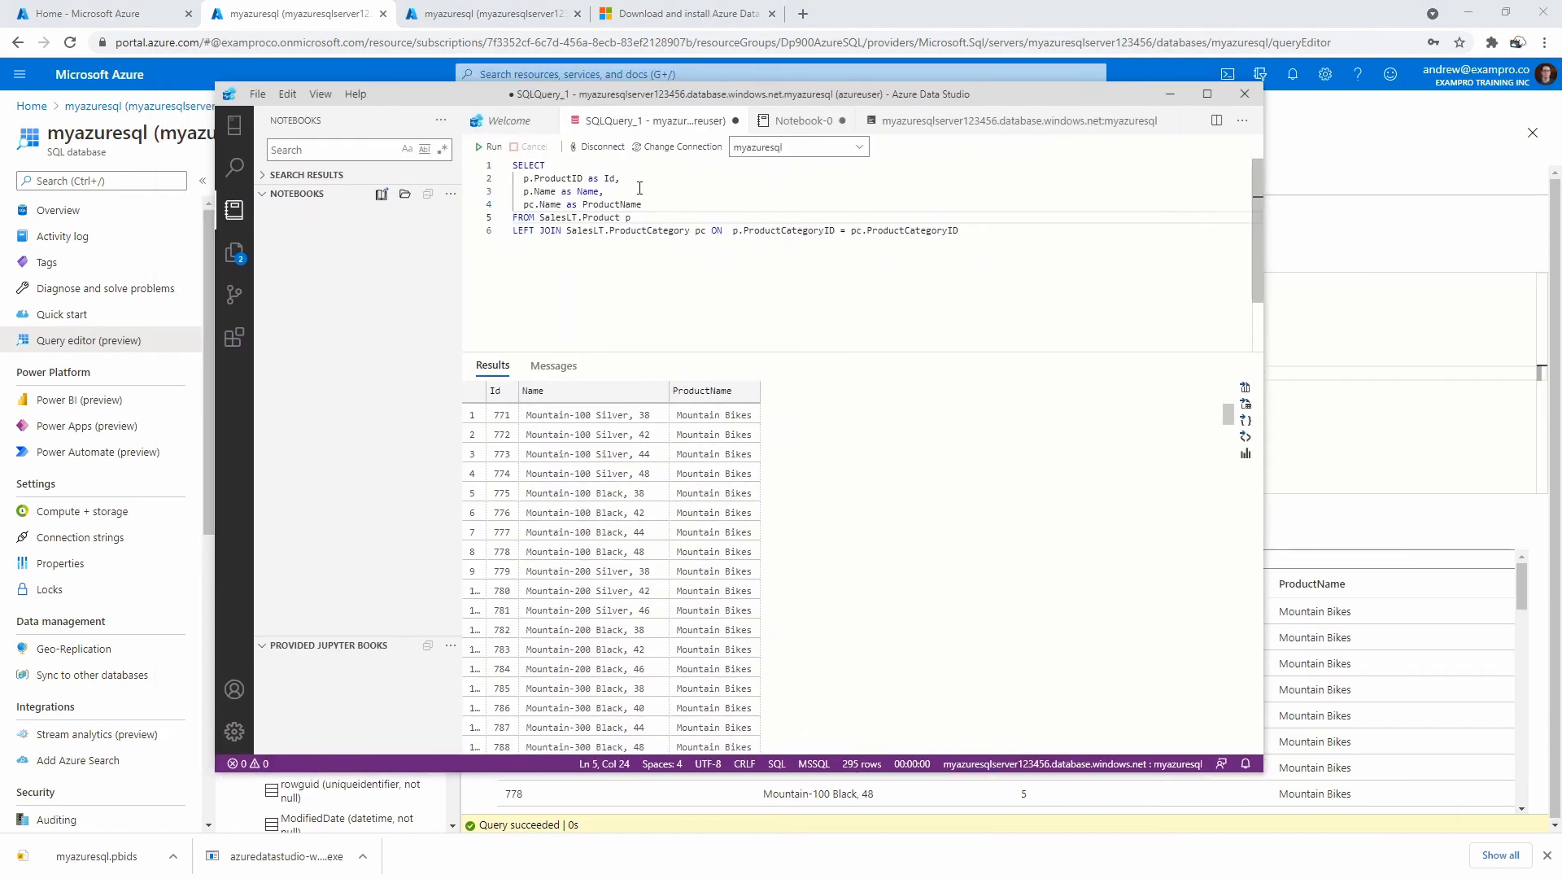
key(Return)
text(p.L)
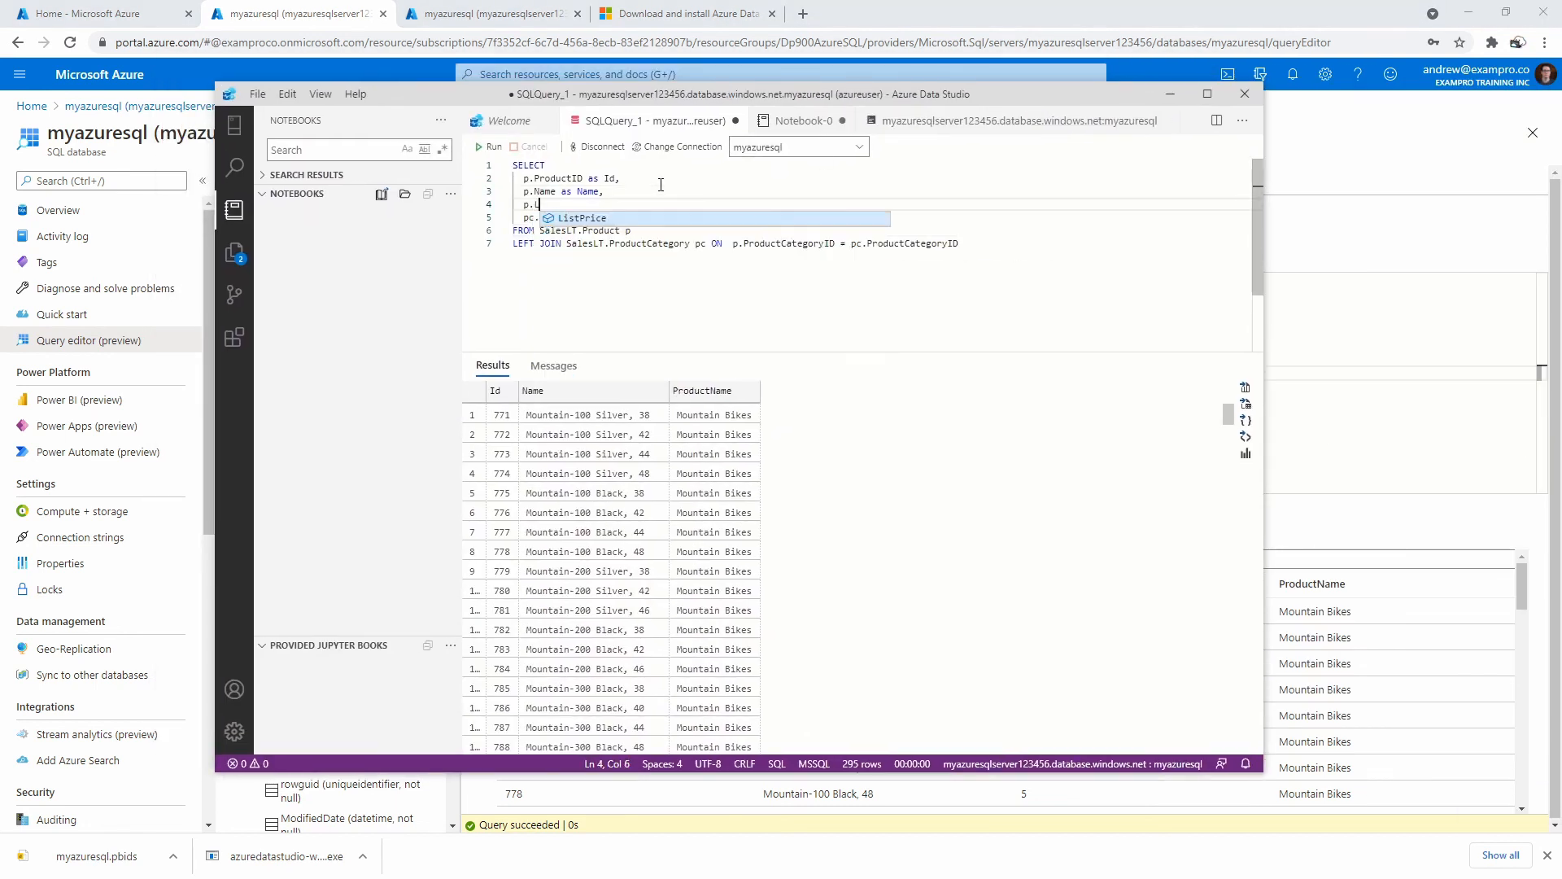
text(istPrice as)
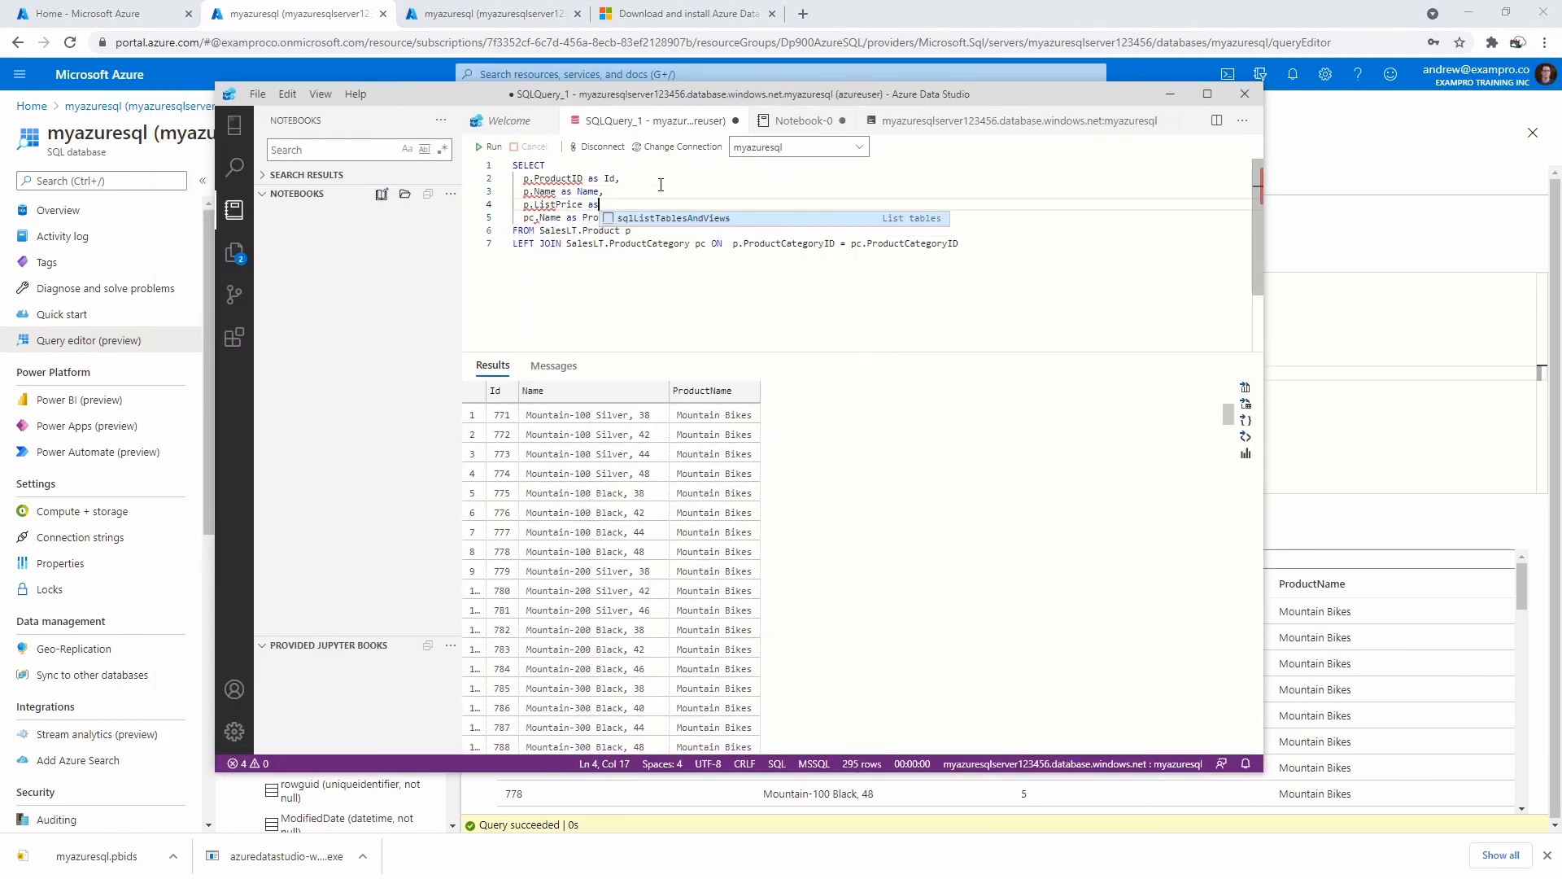
text( Price,)
click(663, 234)
key(F5)
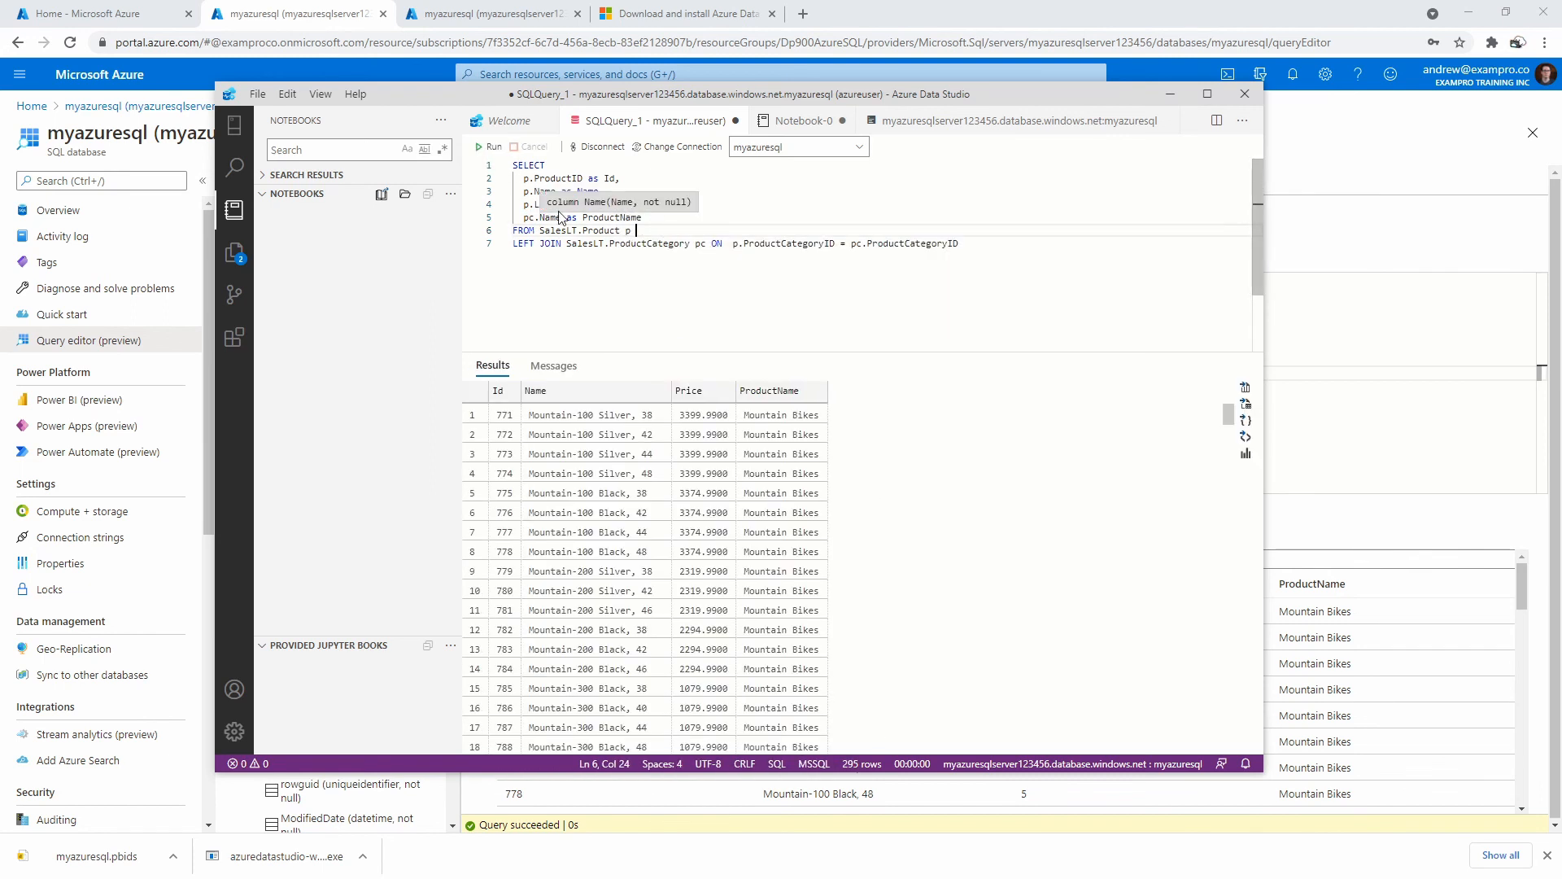
Add ORDER BY p.ListPrice DESC after the join and run, putting Road-150 Red at 3578.27 first.
click(1014, 241)
key(Return)
text(cRDER BY p)
text(.ListPrice DECS)
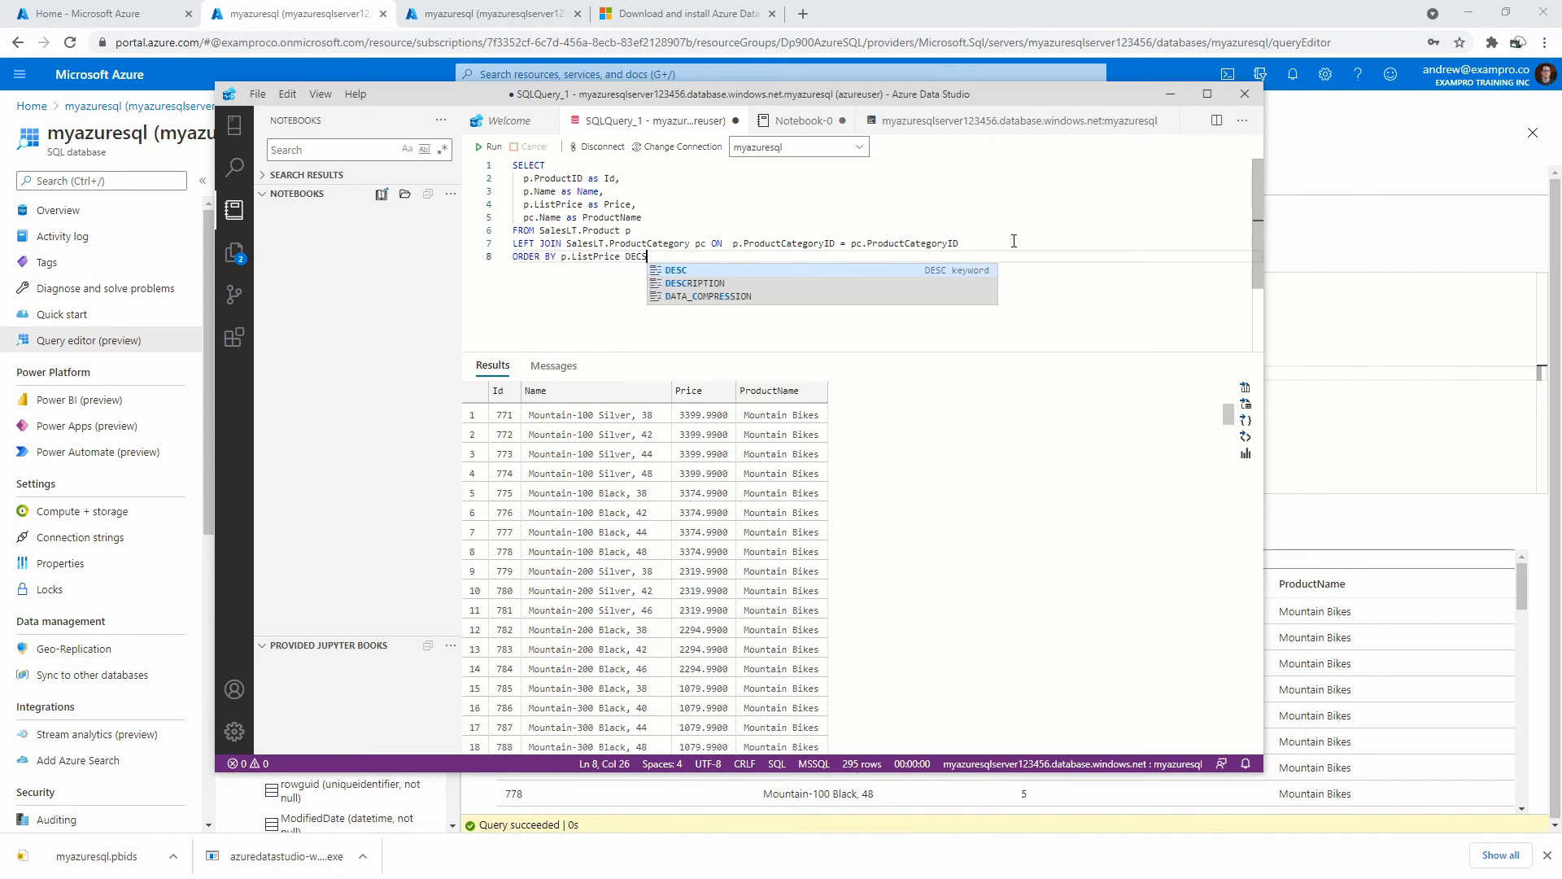
key(BackSpace)
key(BackSpace)
text(CS)
key(BackSpace)
key(BackSpace)
text(E)
key(BackSpace)
text(CS)
click(722, 271)
click(668, 243)
key(F5)
click(745, 215)
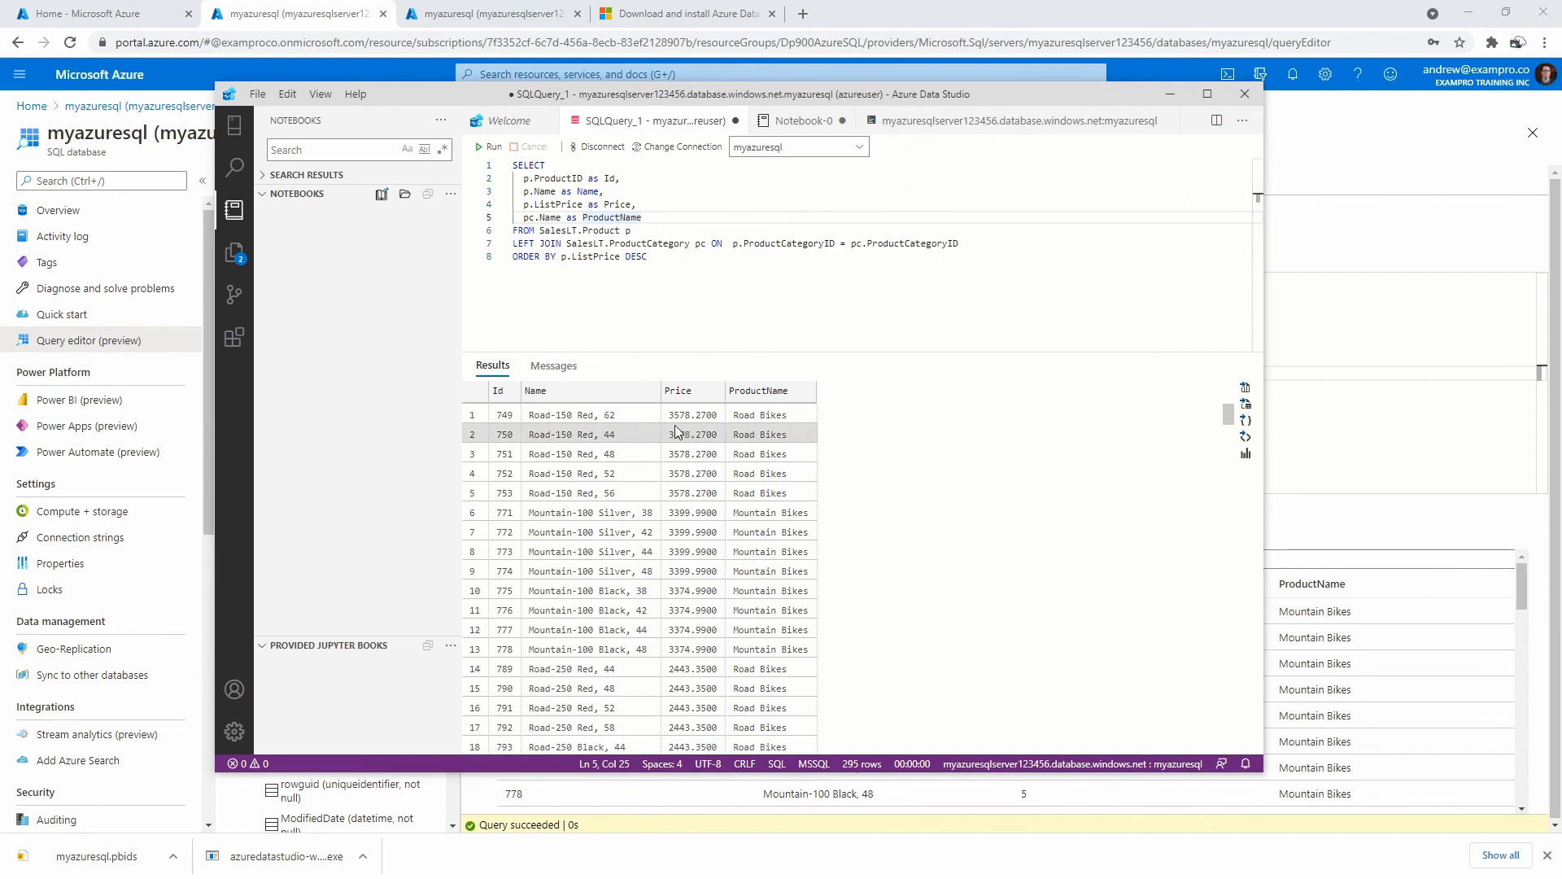
click(620, 256)
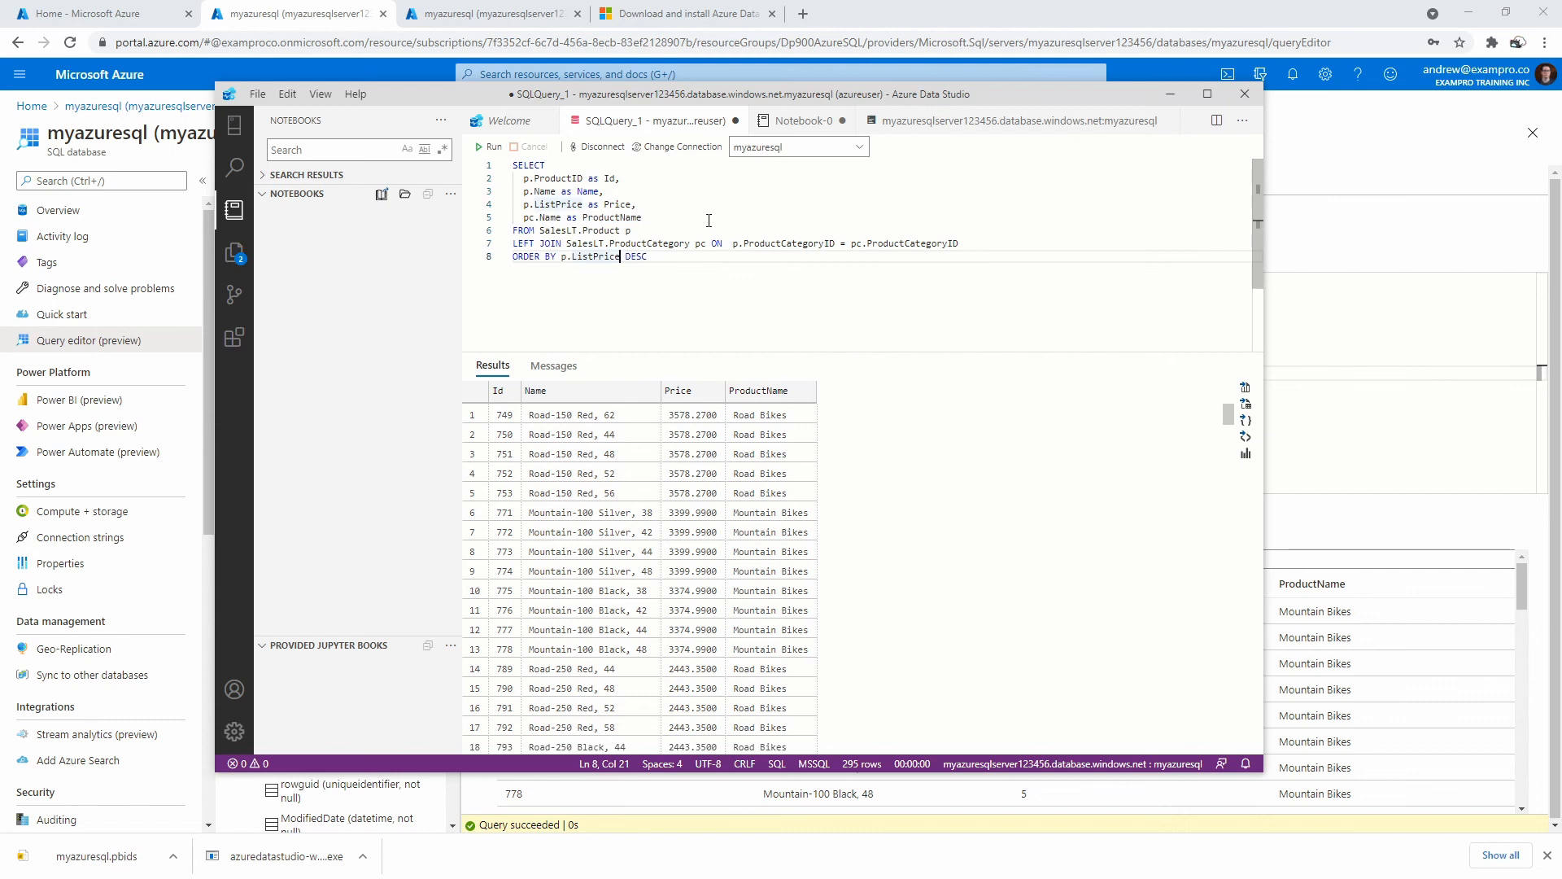
click(525, 217)
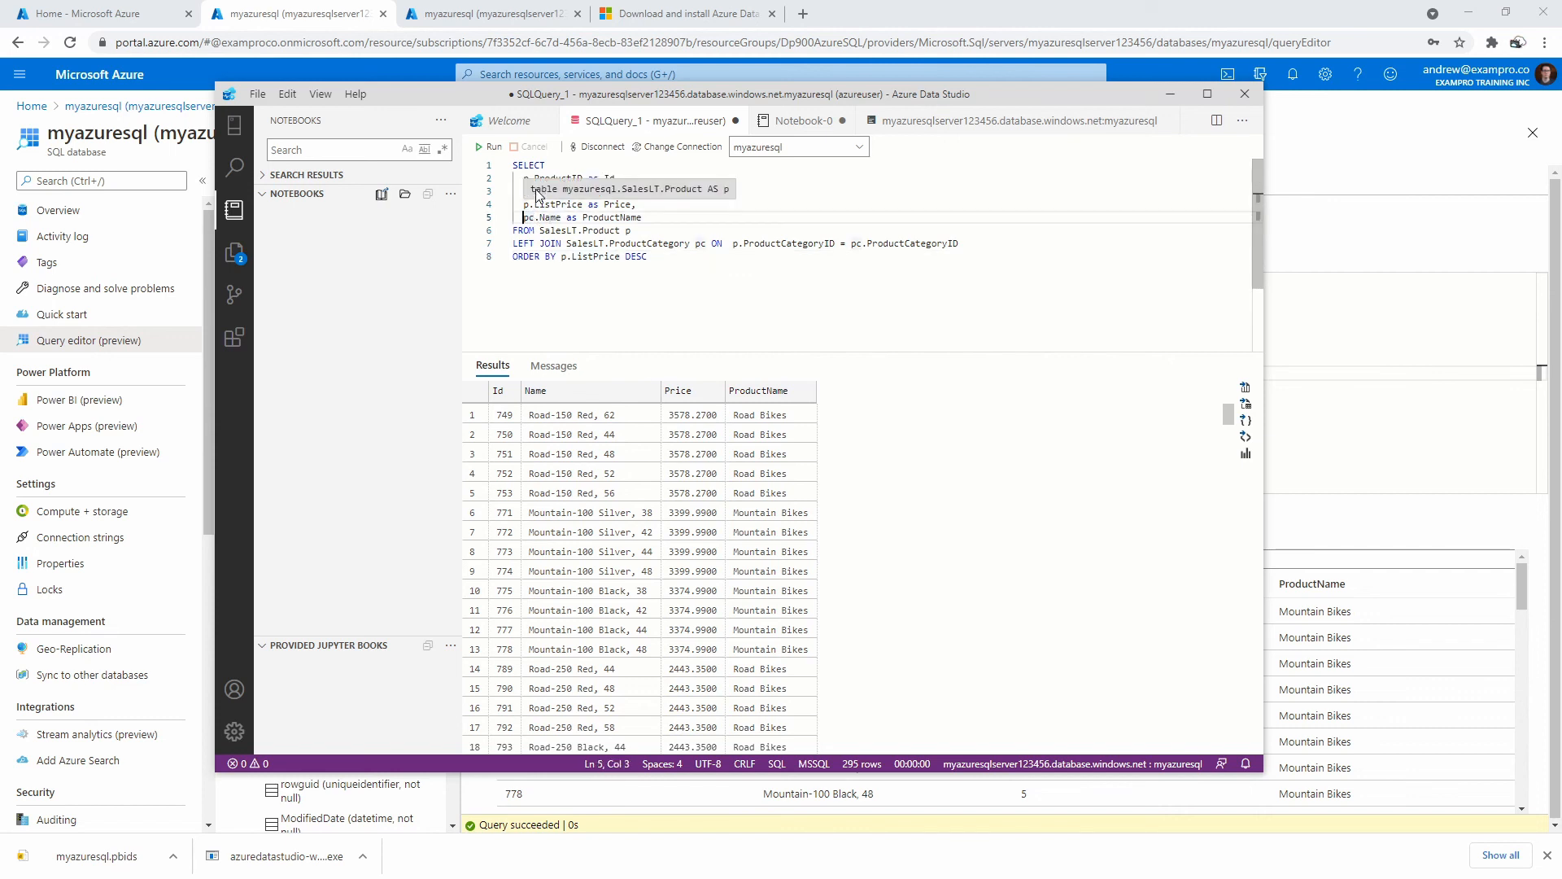
Wrap pc.Name in ROUND() instead of floor() and run the query.
text(floor()
key(Right)
key(Right)
key(Right)
key(Right)
key(Right)
key(Left)
key(BackSpace)
key(BackSpace)
key(BackSpace)
key(BackSpace)
key(BackSpace)
text(round)
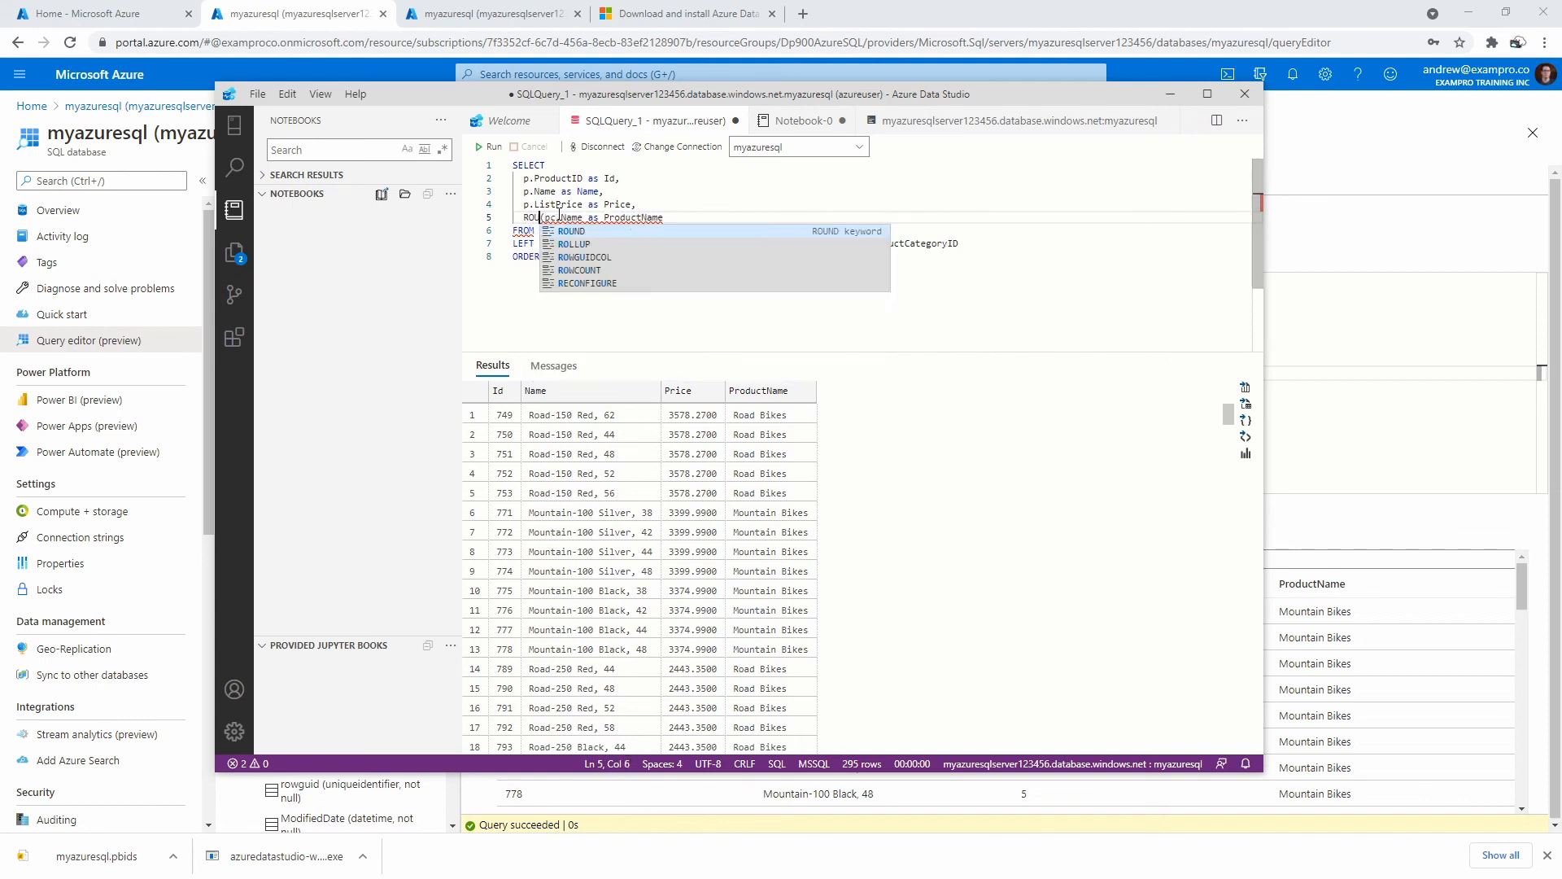
key(Return)
key(Right)
key(Right)
text())
click(657, 217)
click(489, 146)
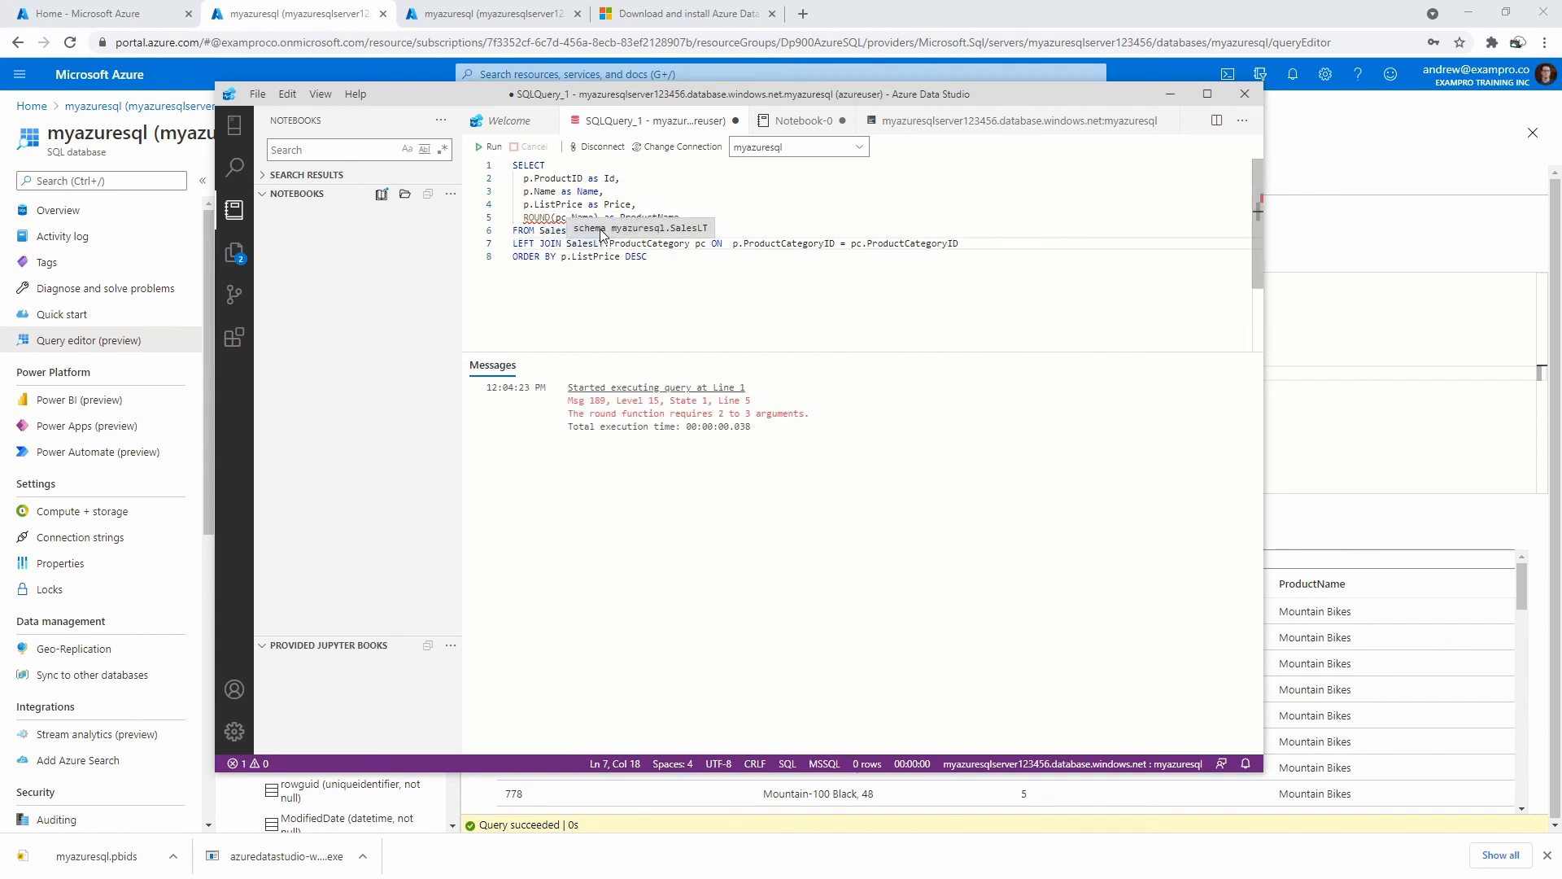
Add a precision argument of 0, making ROUND(pc.Name,0), and rerun.
click(643, 257)
click(577, 217)
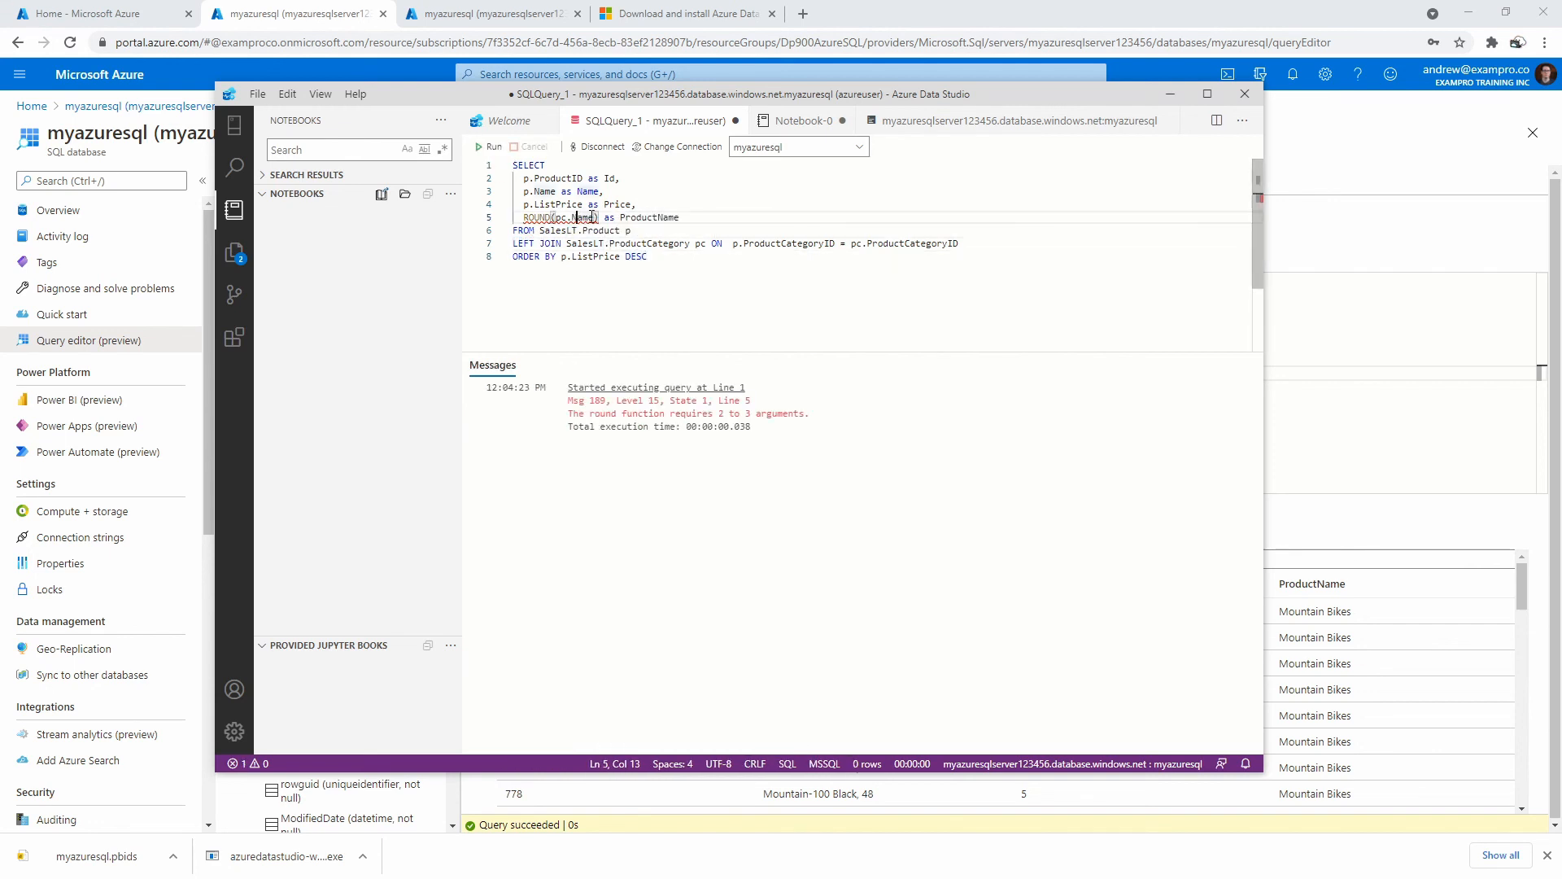
key(Right)
text(,0)
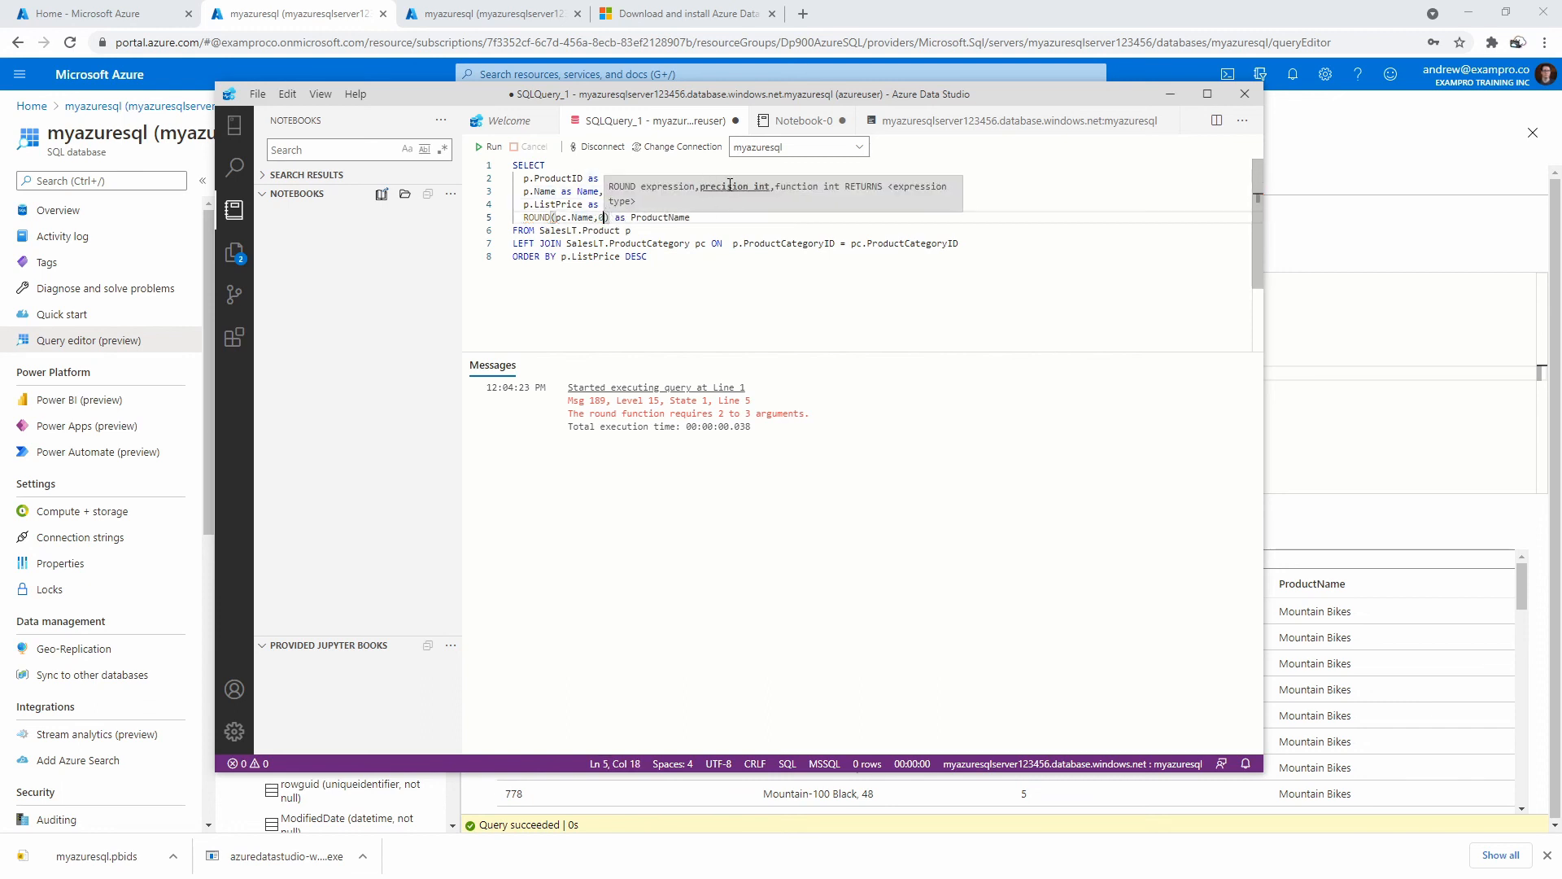
click(490, 146)
click(606, 231)
Change the ROUND precision from 0 to 1 and rerun, still getting the nvarchar-to-float error.
click(613, 218)
double_click(613, 218)
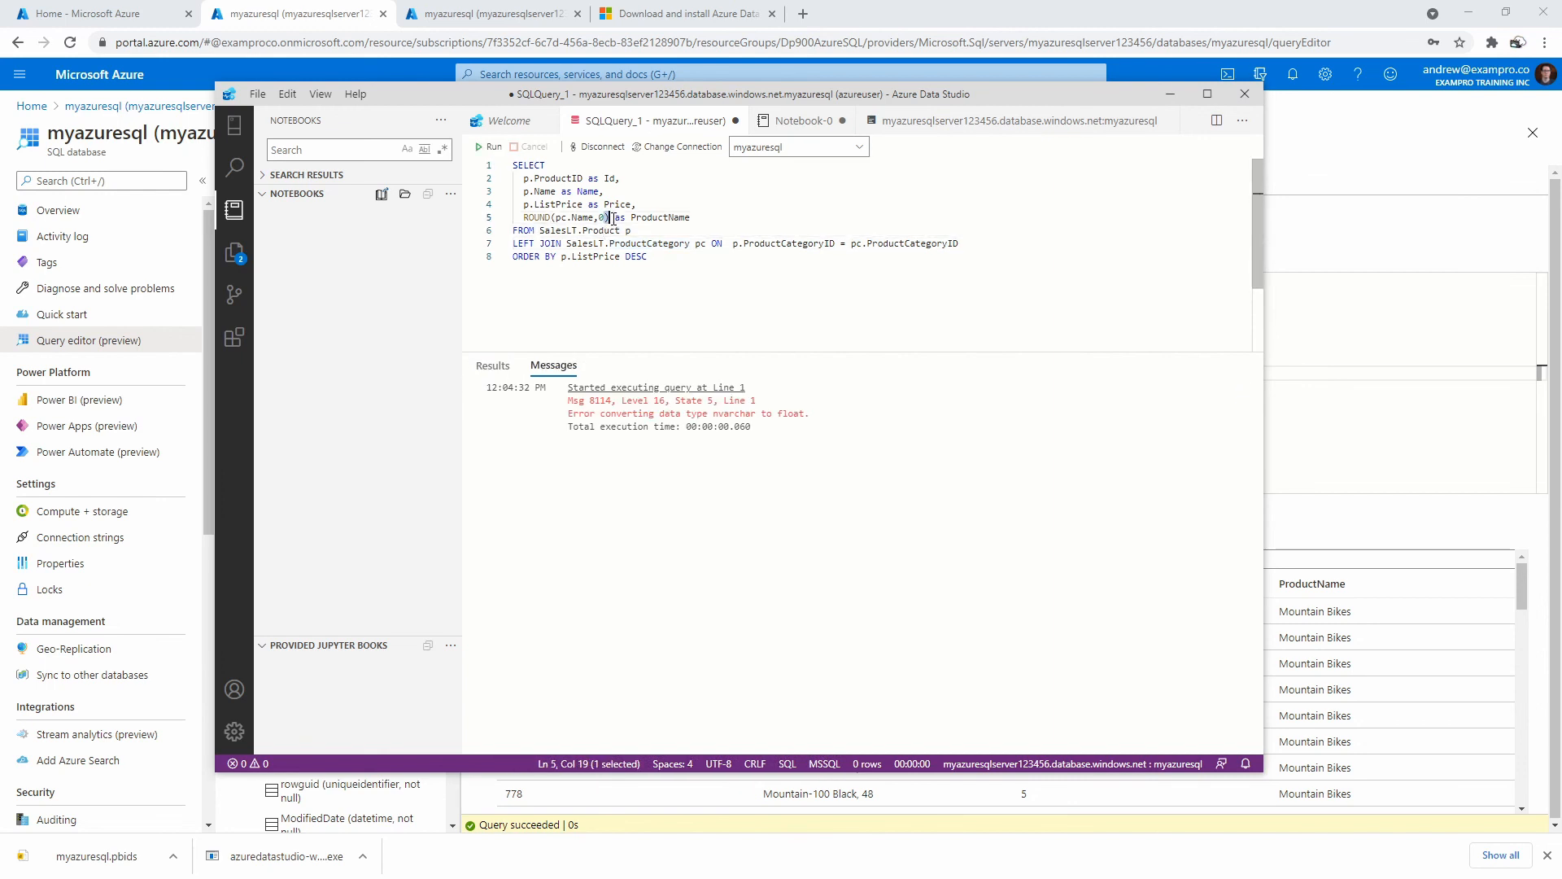
drag(606, 218, 600, 218)
text(1)
click(490, 148)
Bring in the ROUND (Transact-SQL) docs and scroll through its arguments, remarks and examples.
drag(918, 96, 1561, 127)
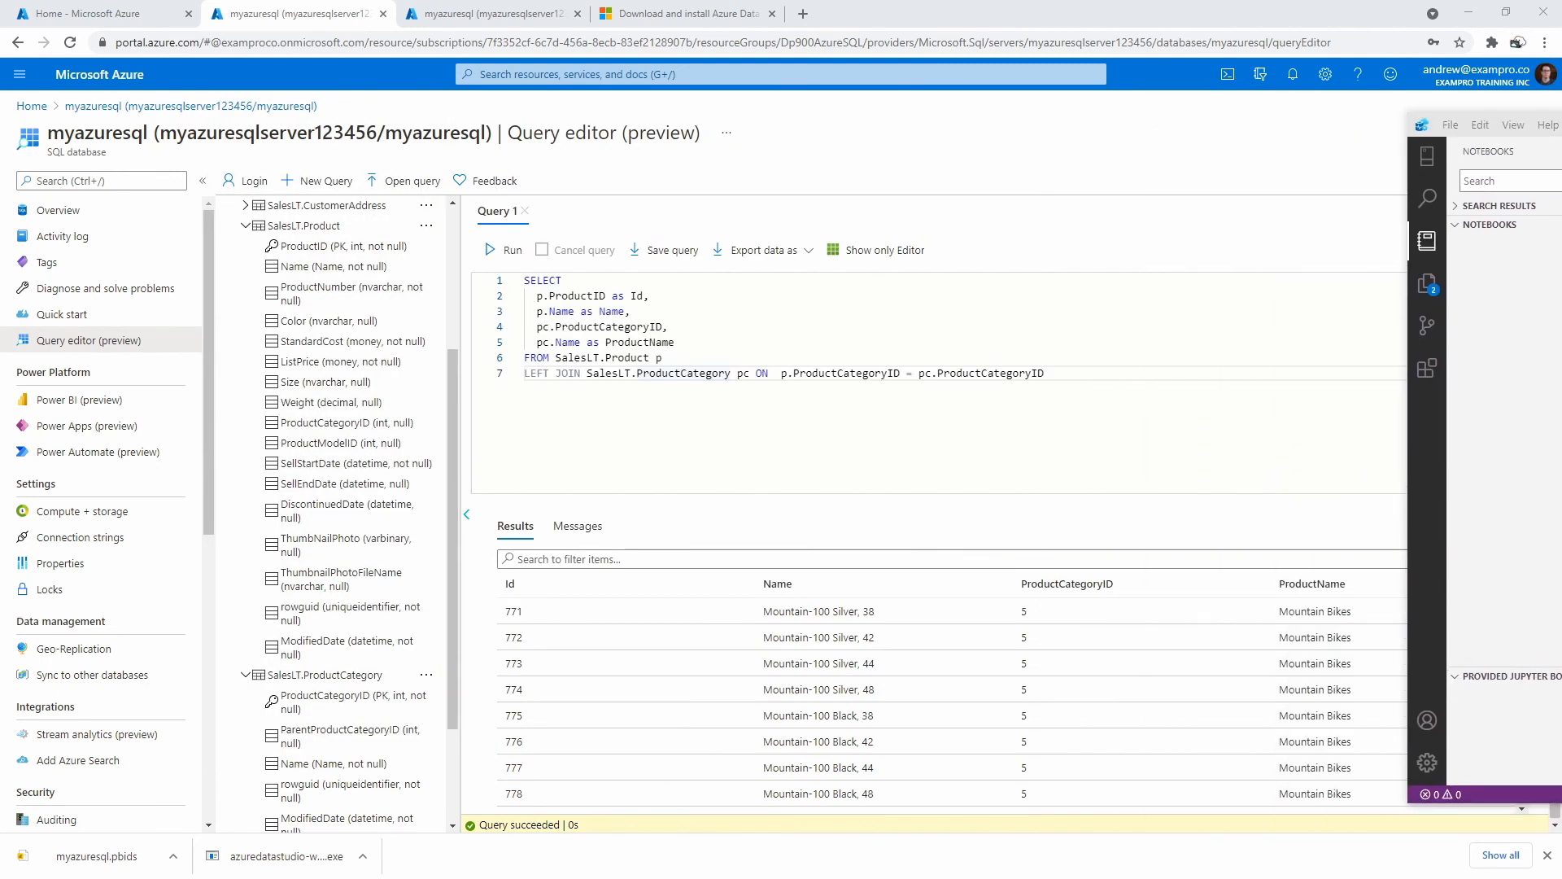
drag(0, 118, 667, 57)
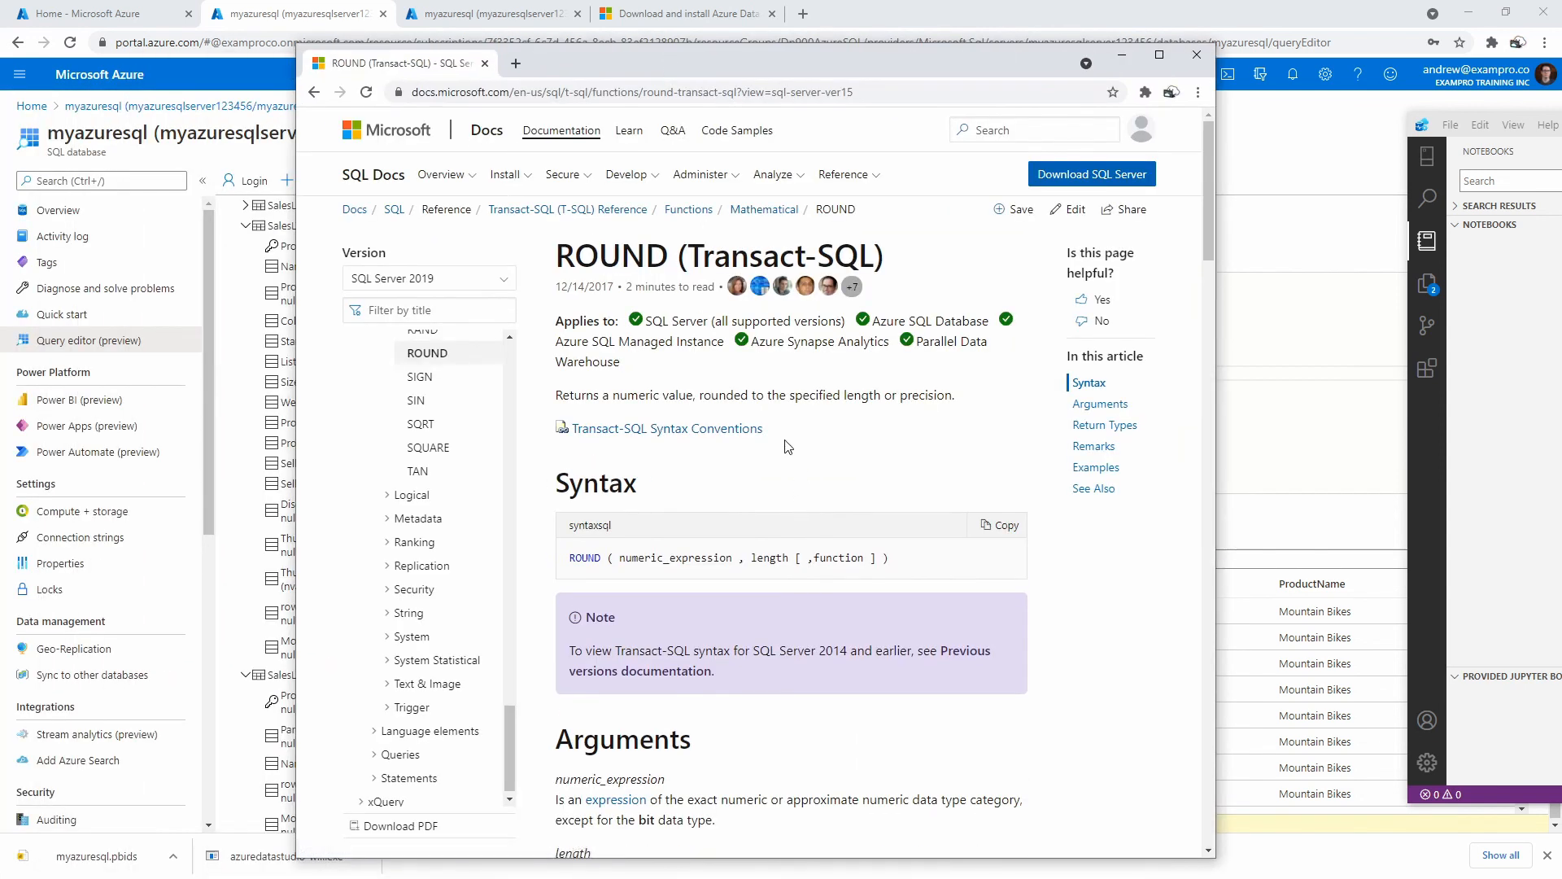
scroll(773, 432, down, 4)
drag(557, 472, 970, 475)
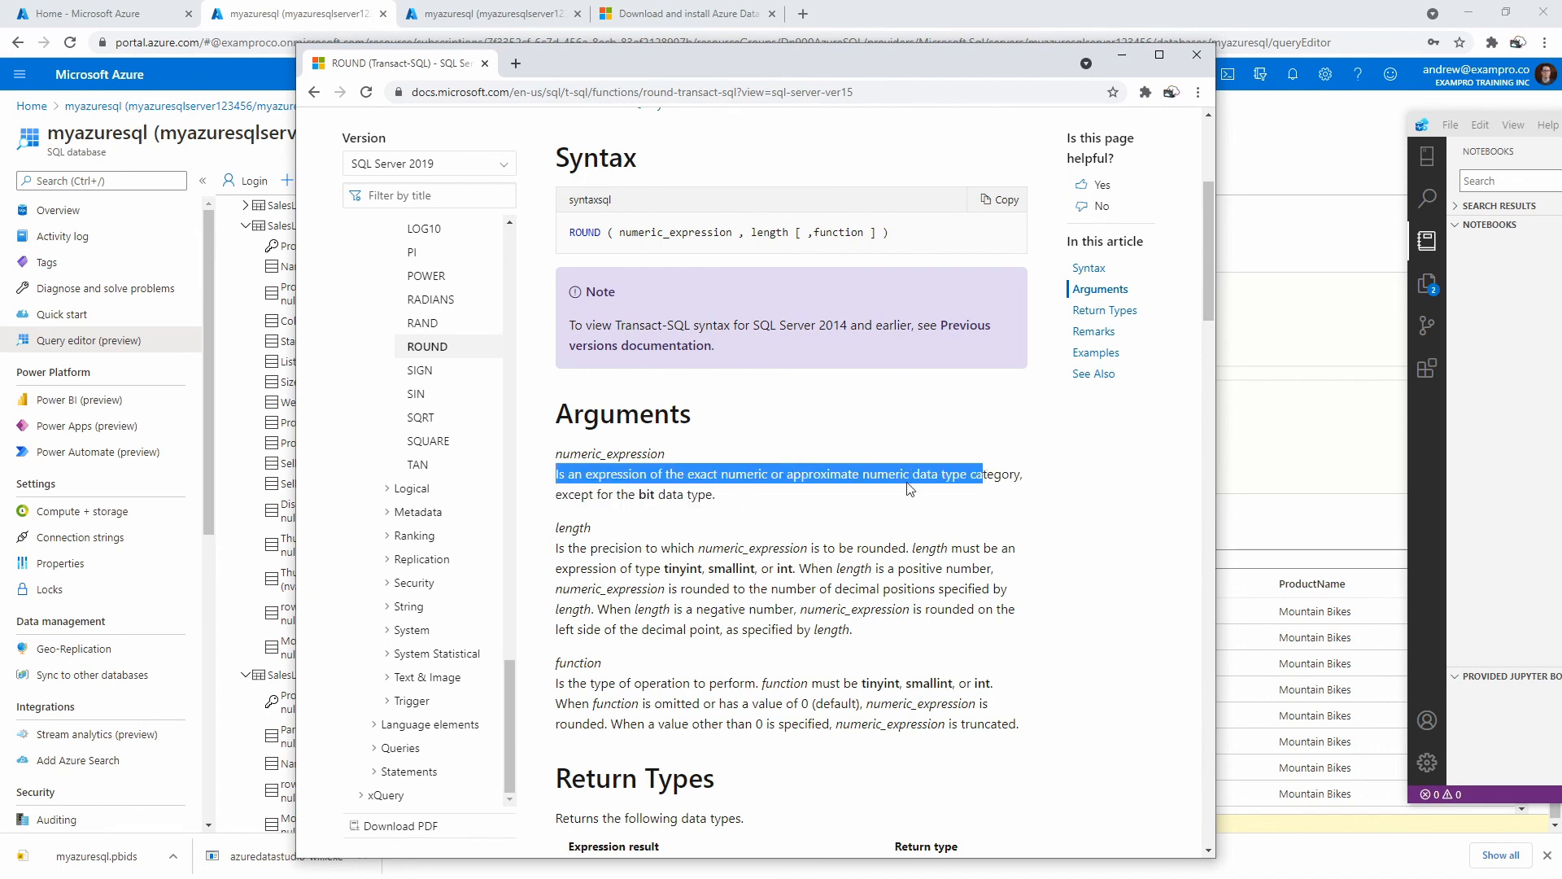
scroll(911, 488, down, 2)
drag(567, 385, 890, 383)
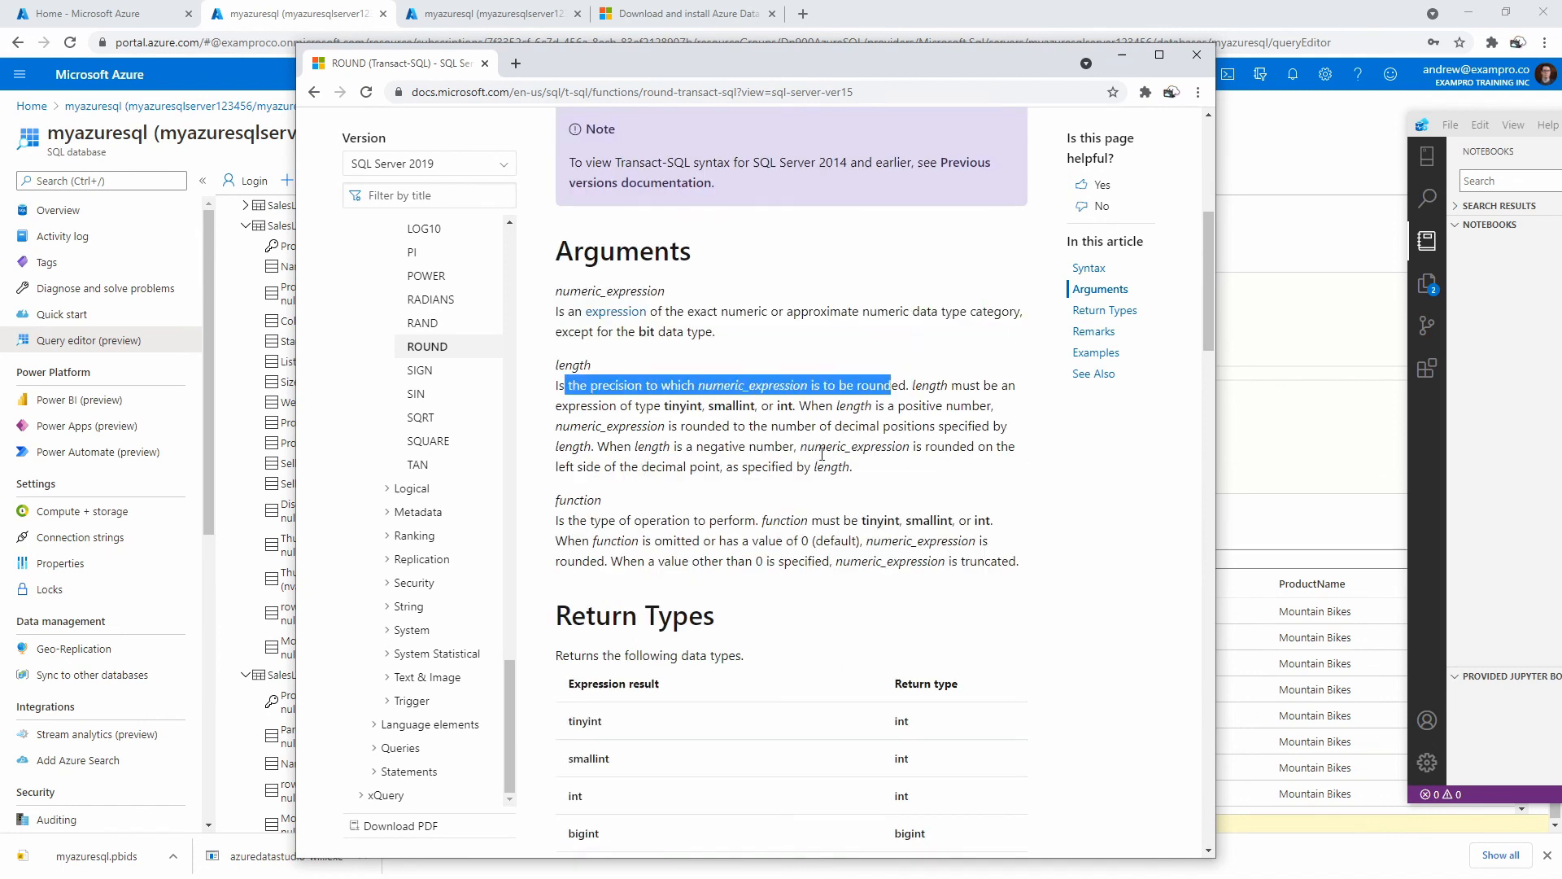
scroll(822, 454, down, 14)
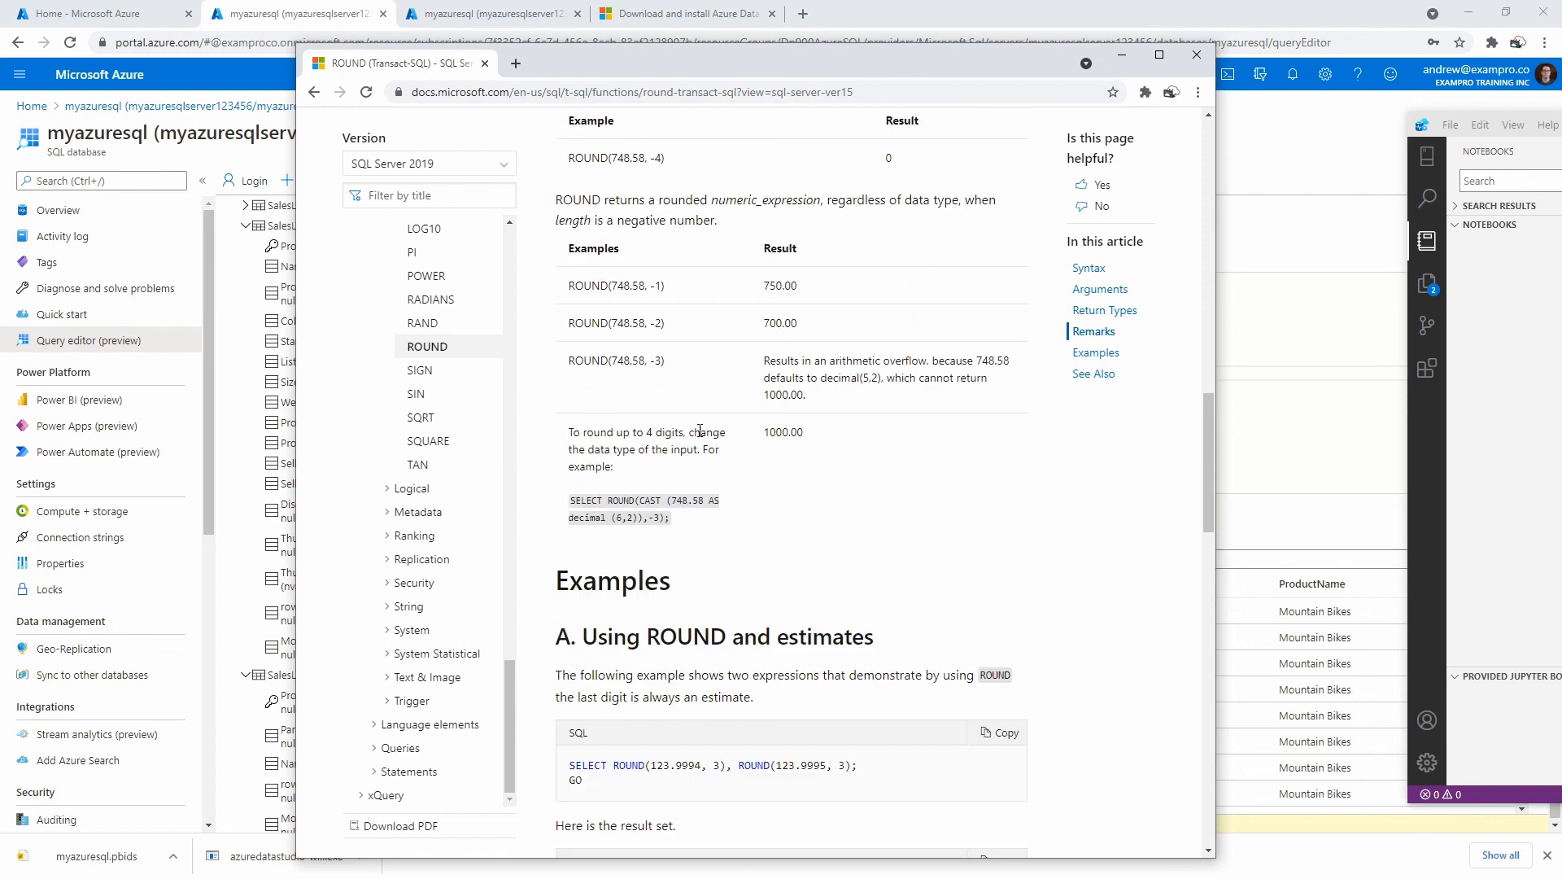
scroll(687, 434, up, 1)
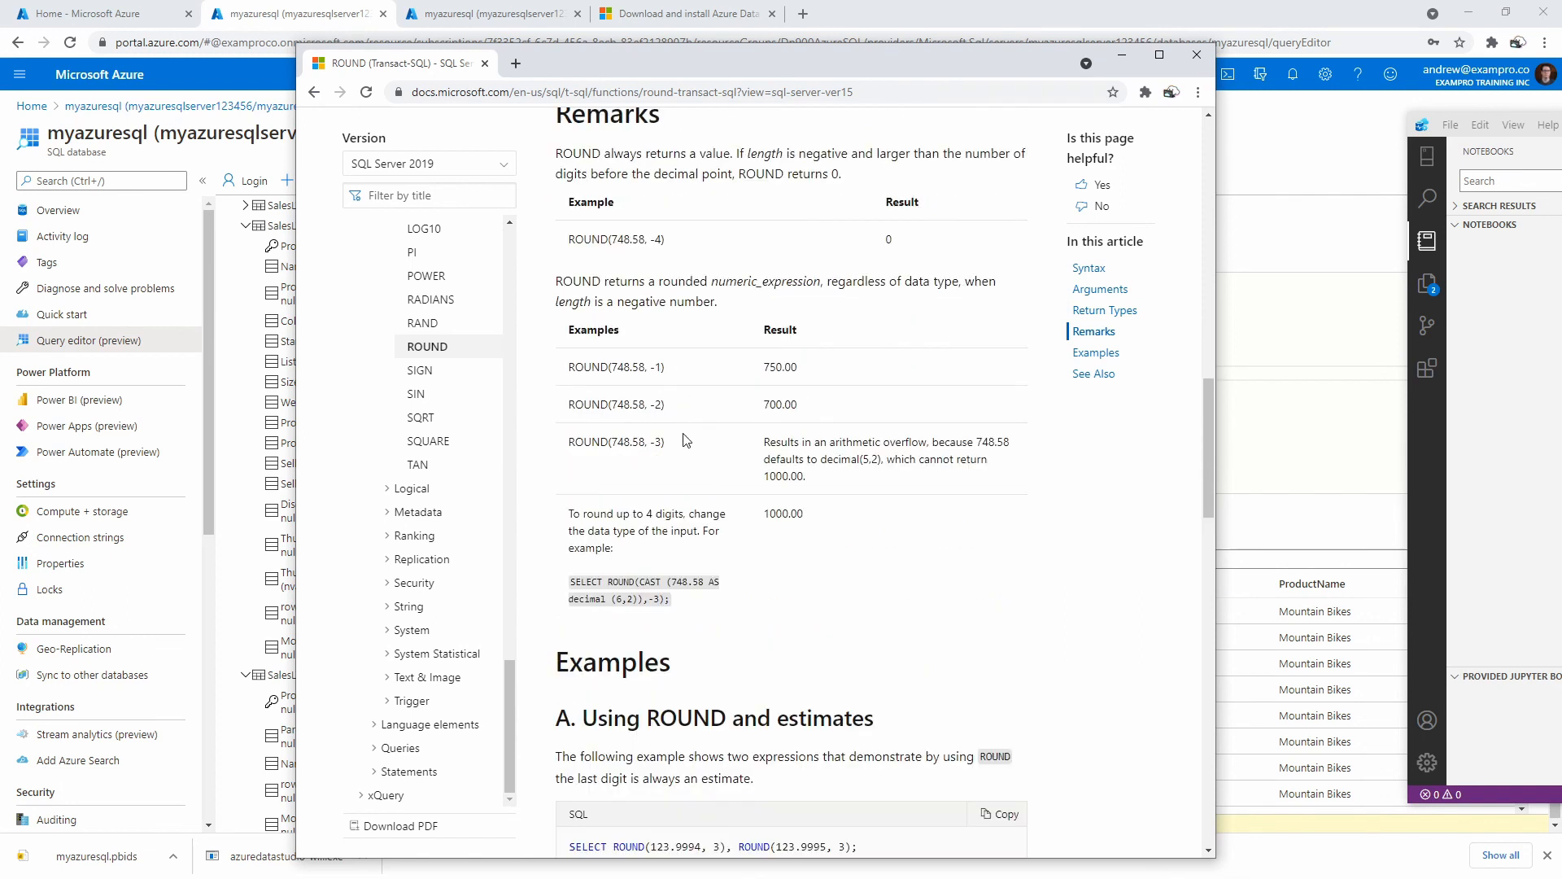
drag(595, 287, 752, 287)
scroll(667, 422, down, 4)
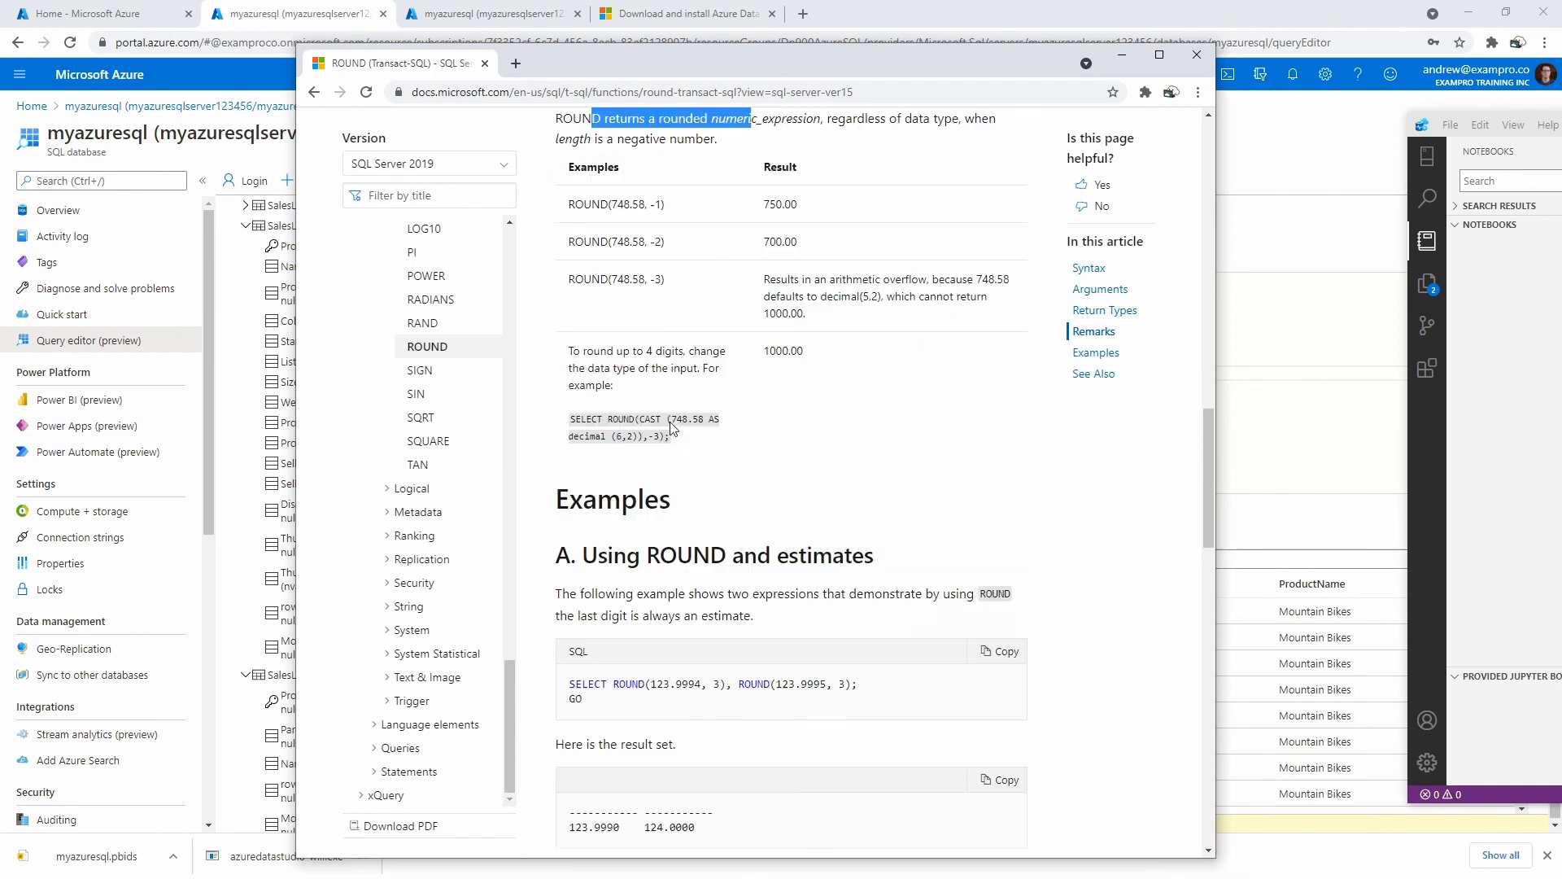
scroll(667, 422, down, 3)
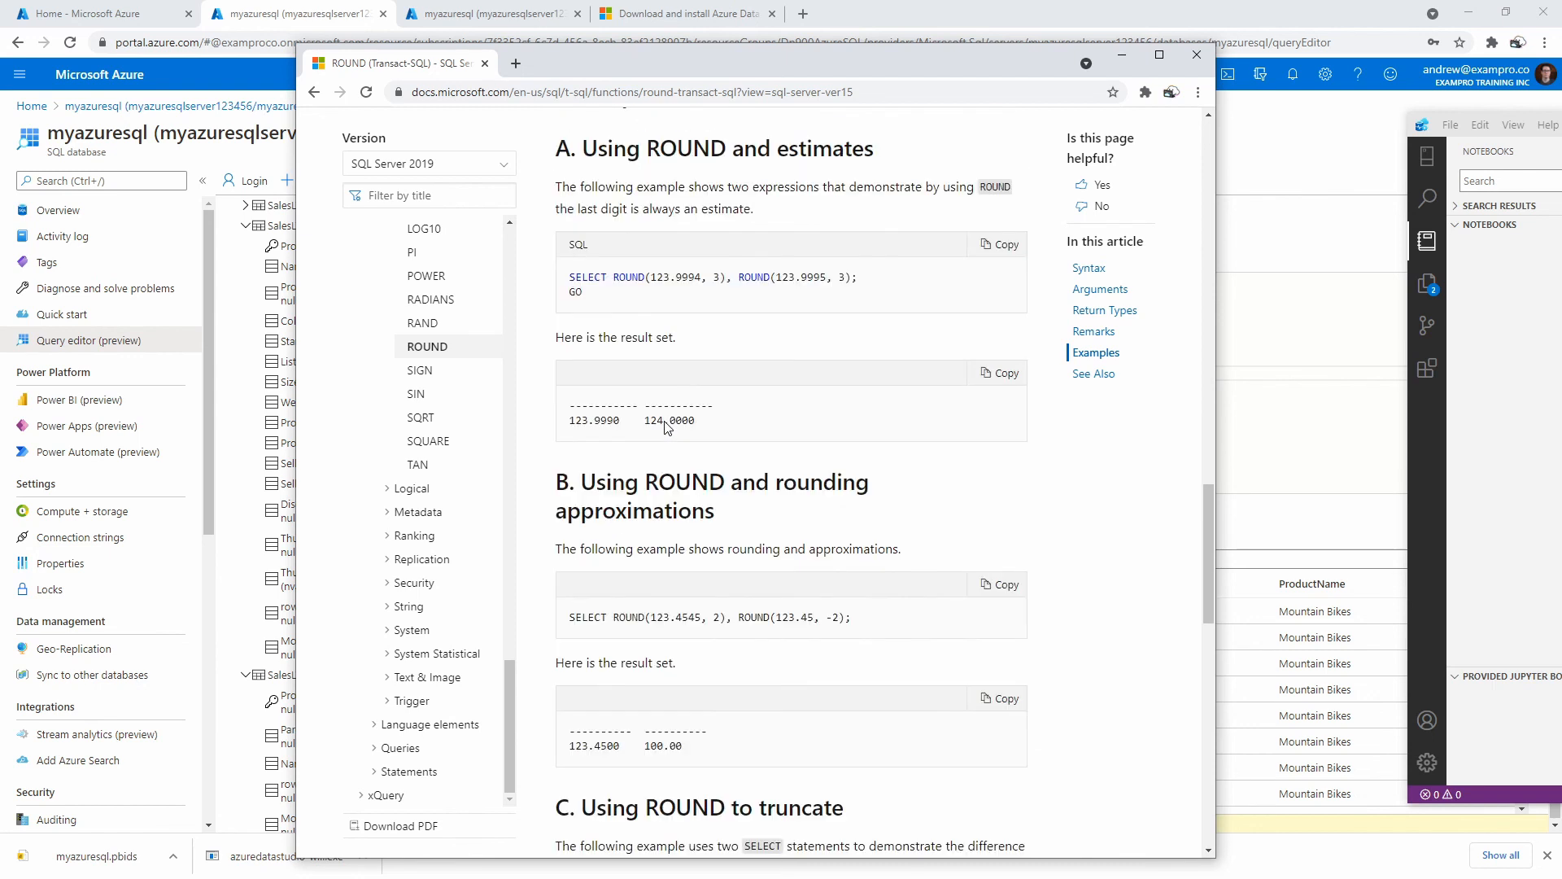
scroll(666, 421, down, 2)
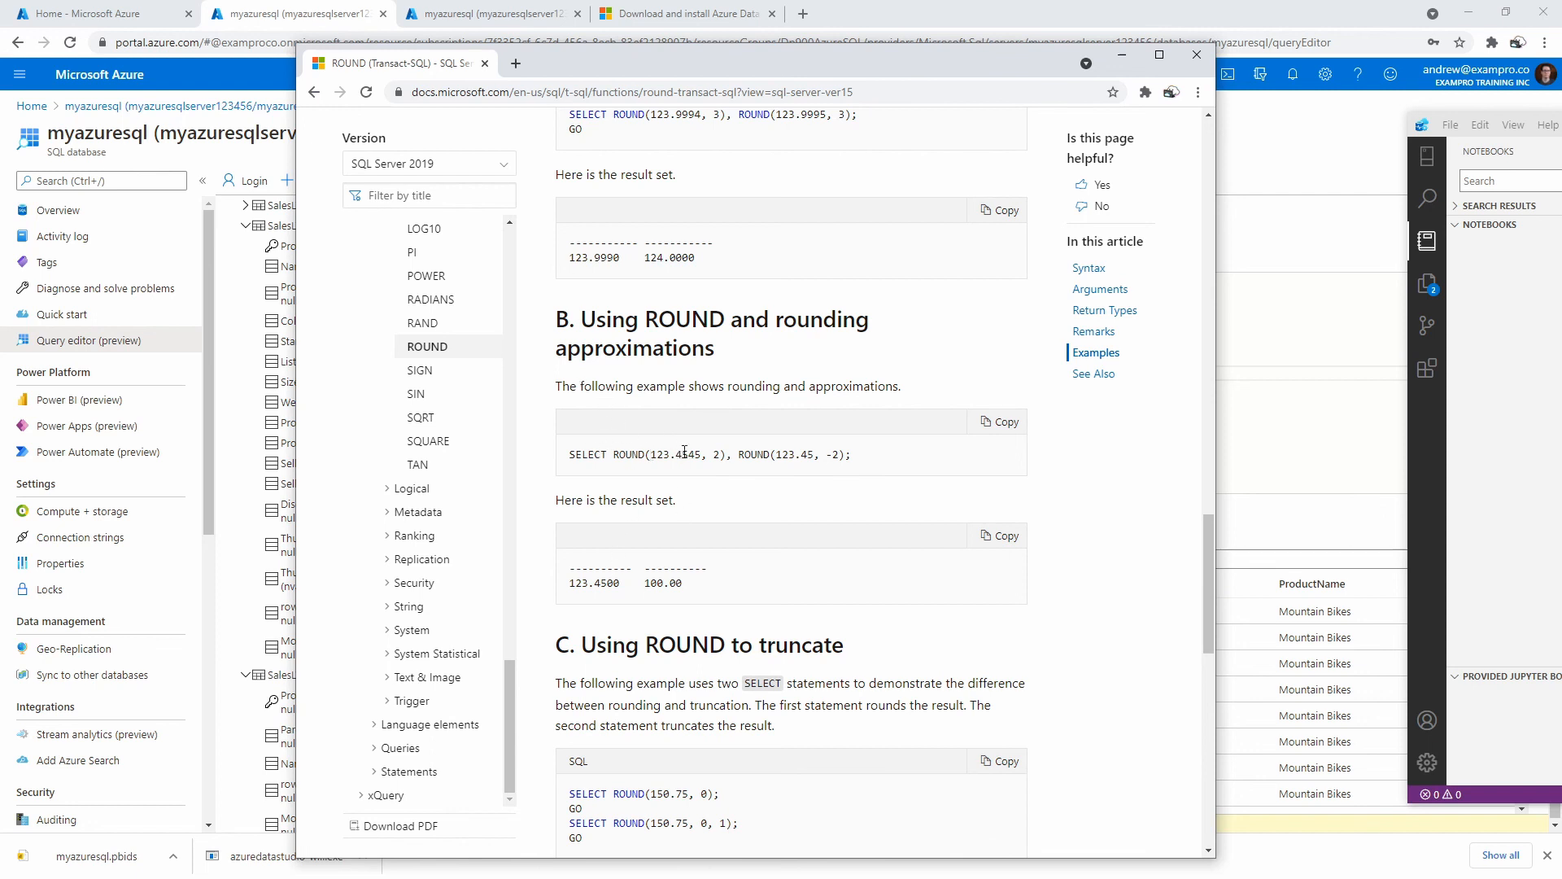
scroll(715, 541, up, 10)
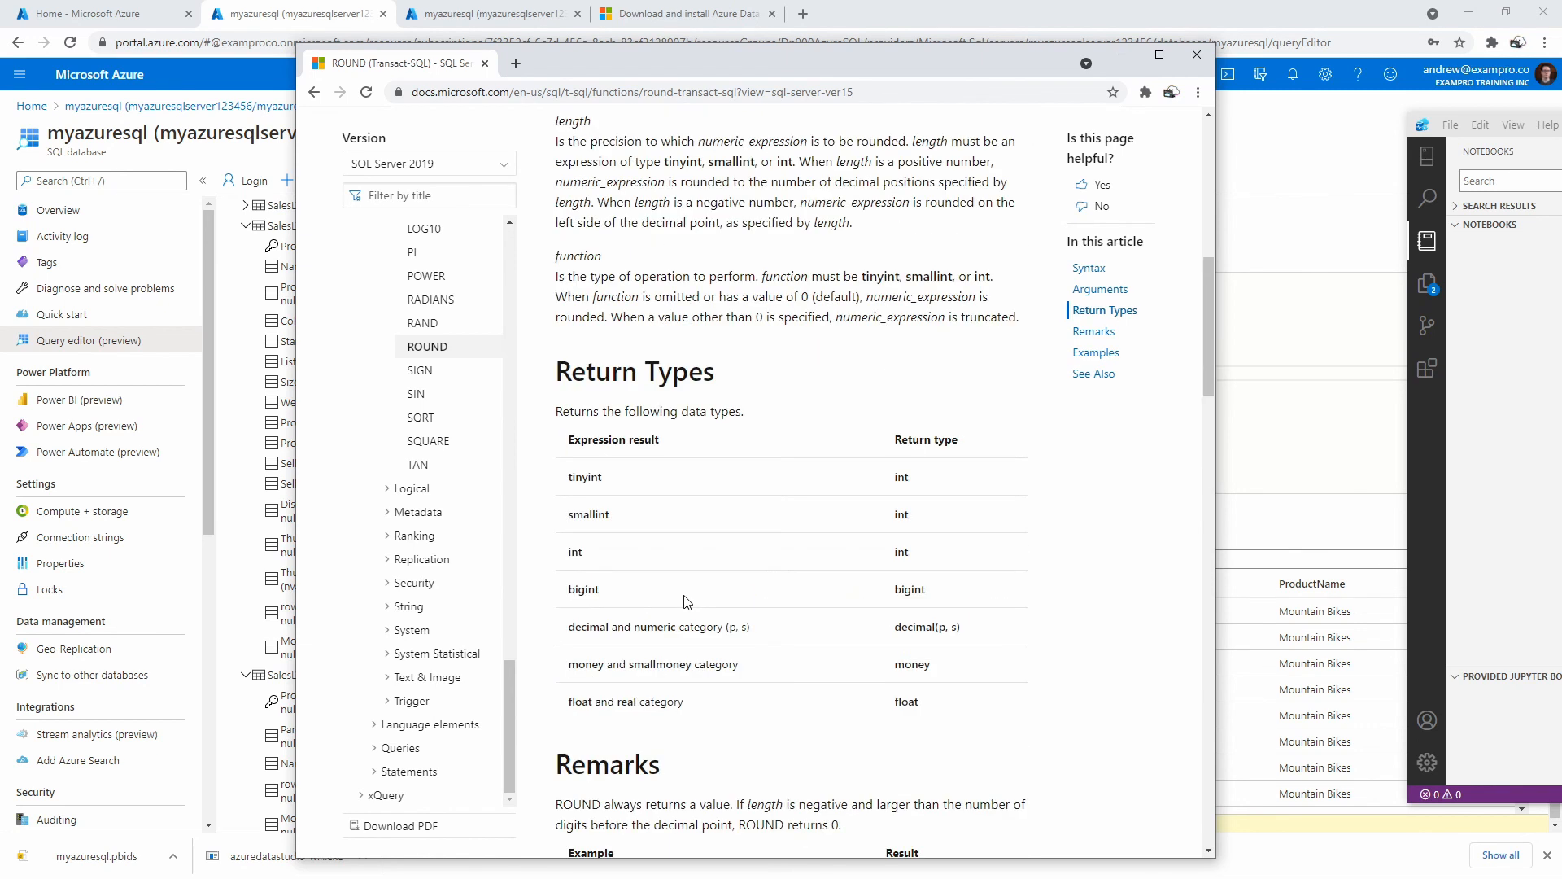
scroll(688, 602, up, 4)
Study how positive and negative length values round decimals, then return to the query editor.
drag(571, 465, 923, 464)
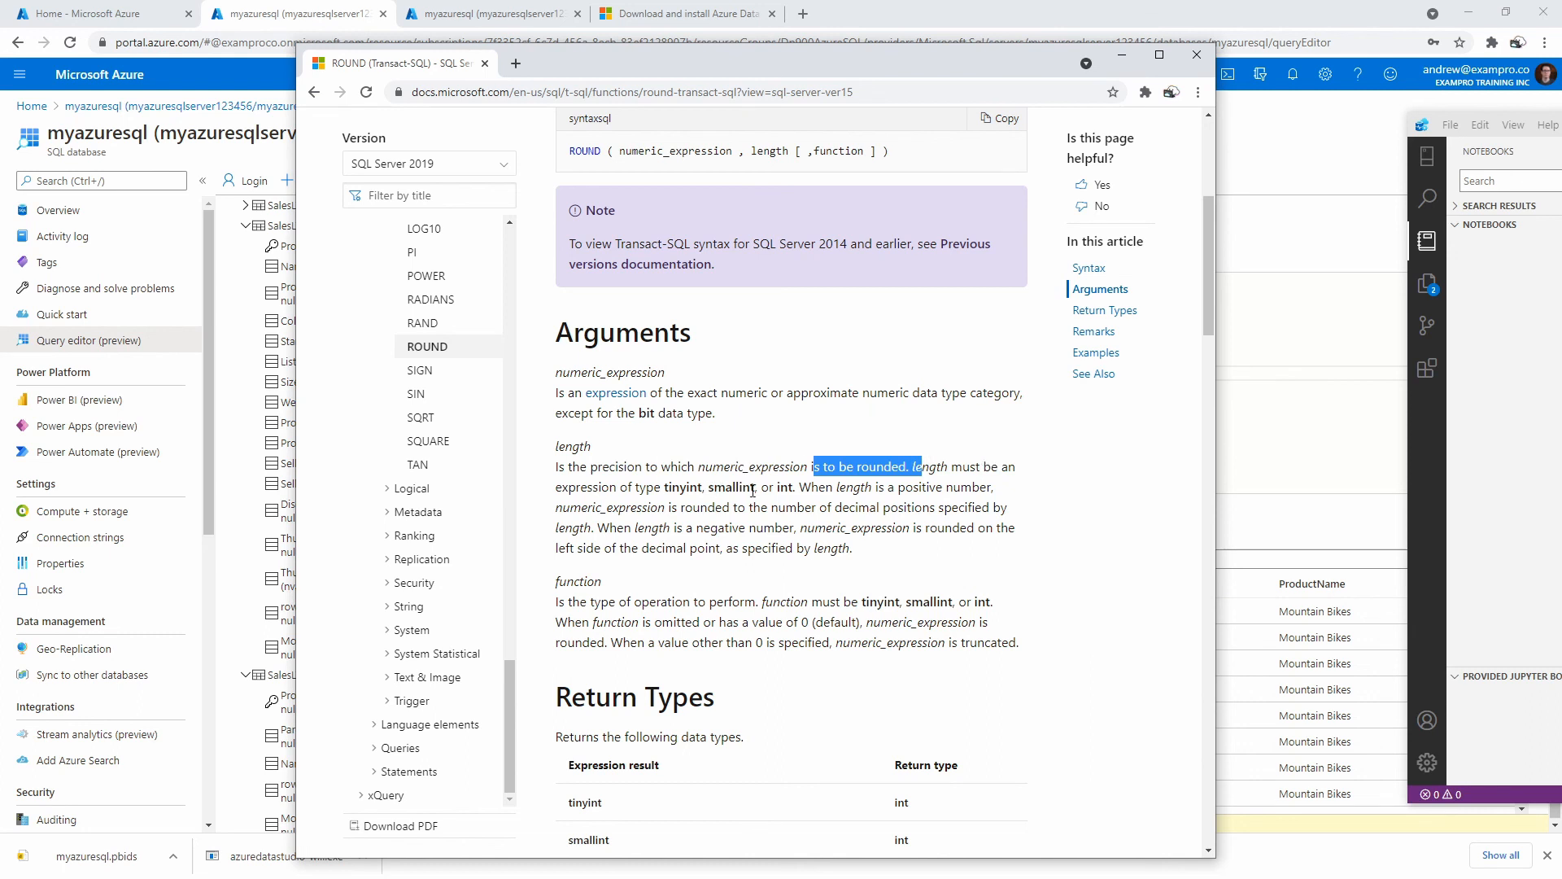
drag(794, 486, 947, 485)
drag(678, 507, 959, 507)
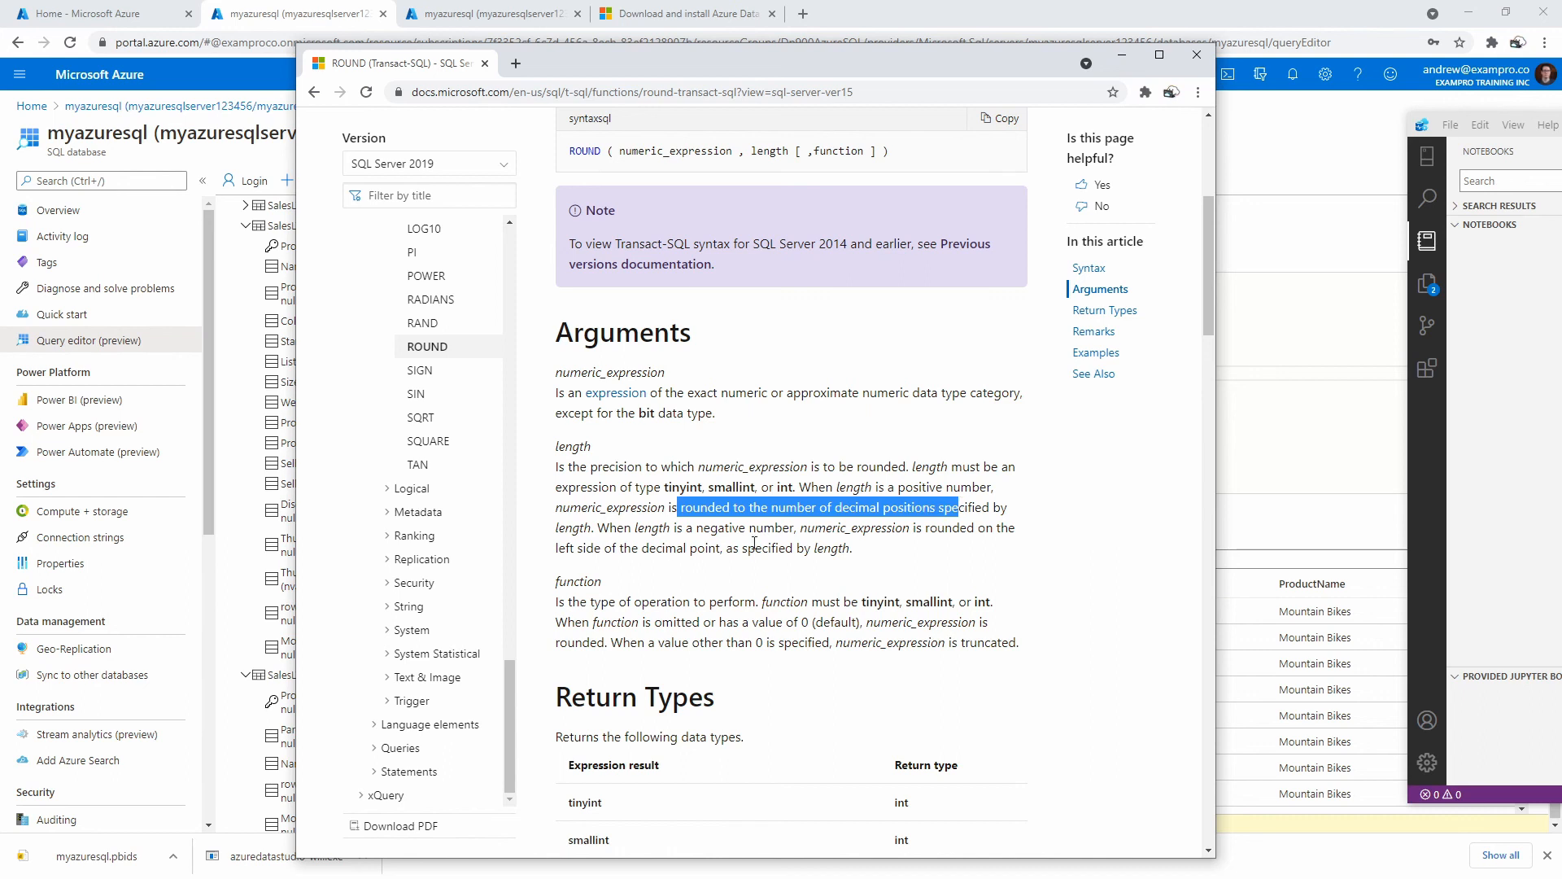
drag(600, 527, 795, 526)
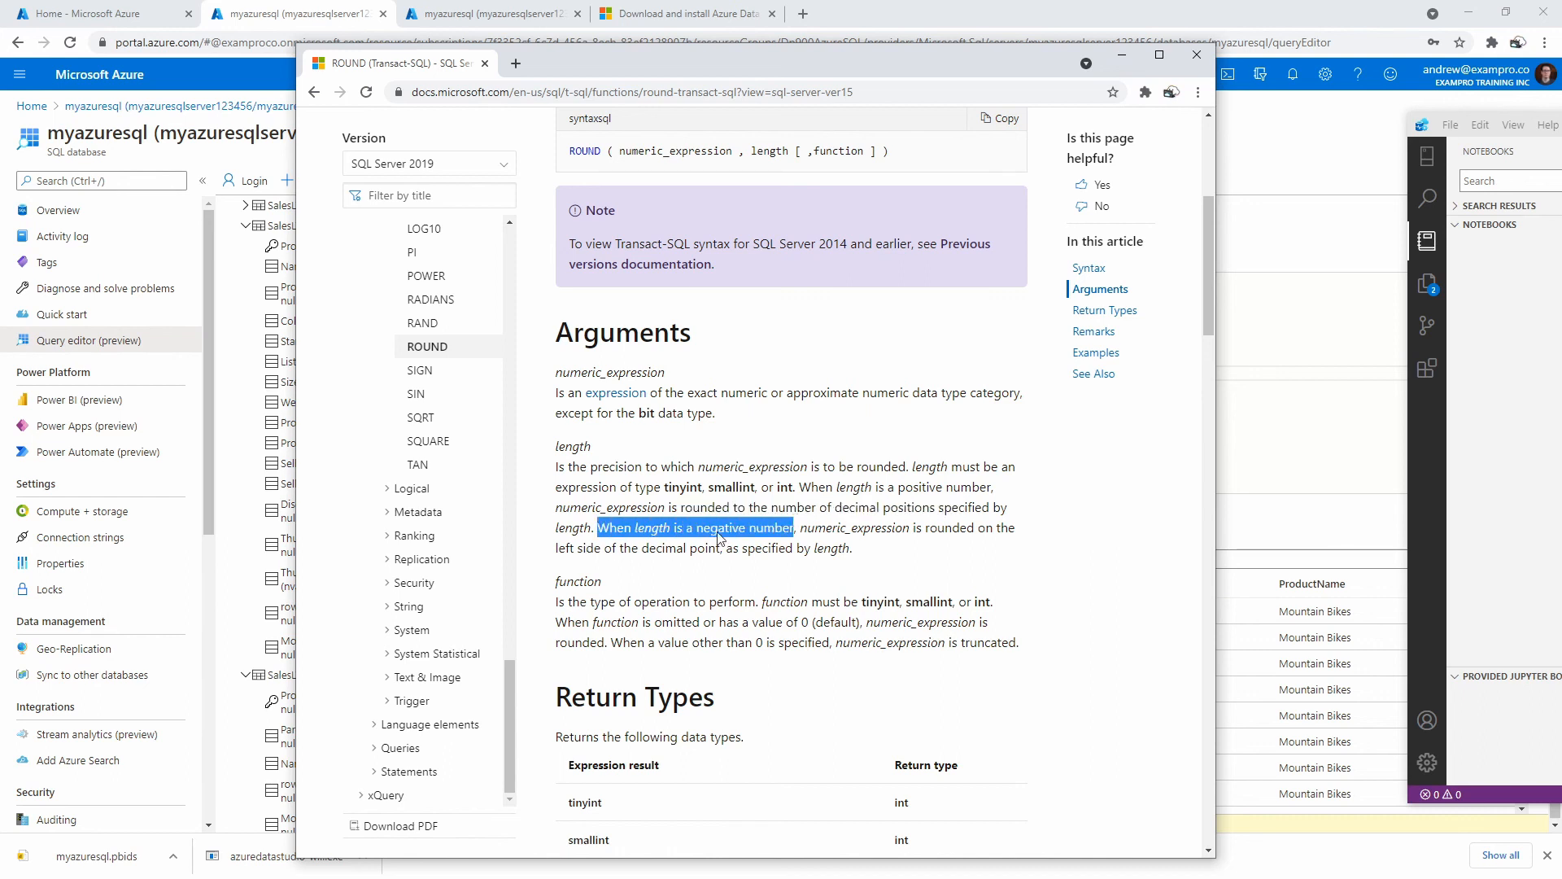
drag(572, 549, 833, 548)
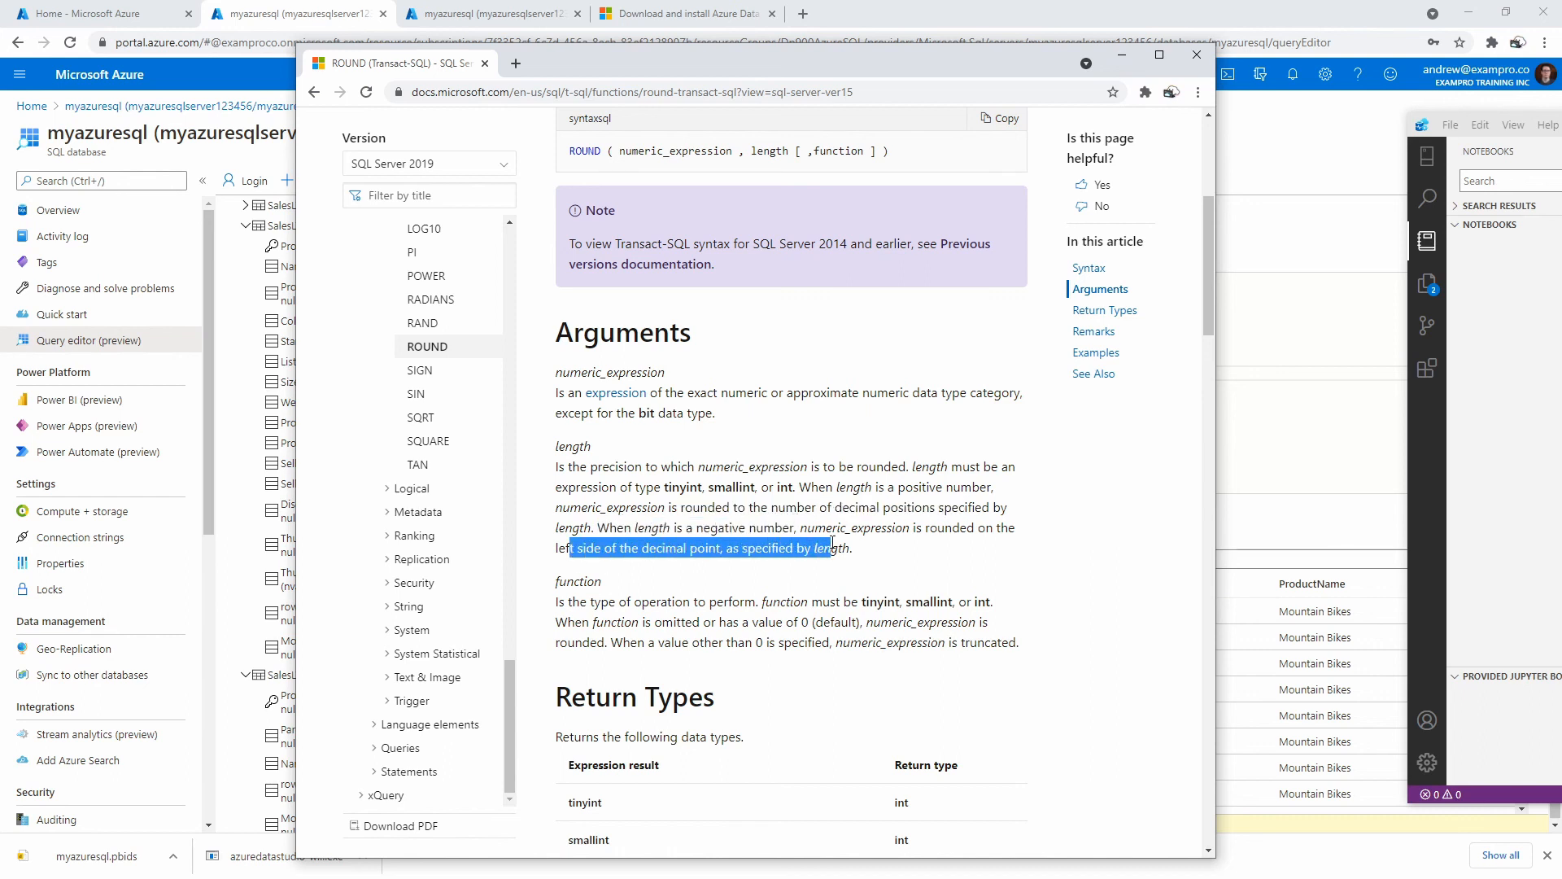
click(833, 548)
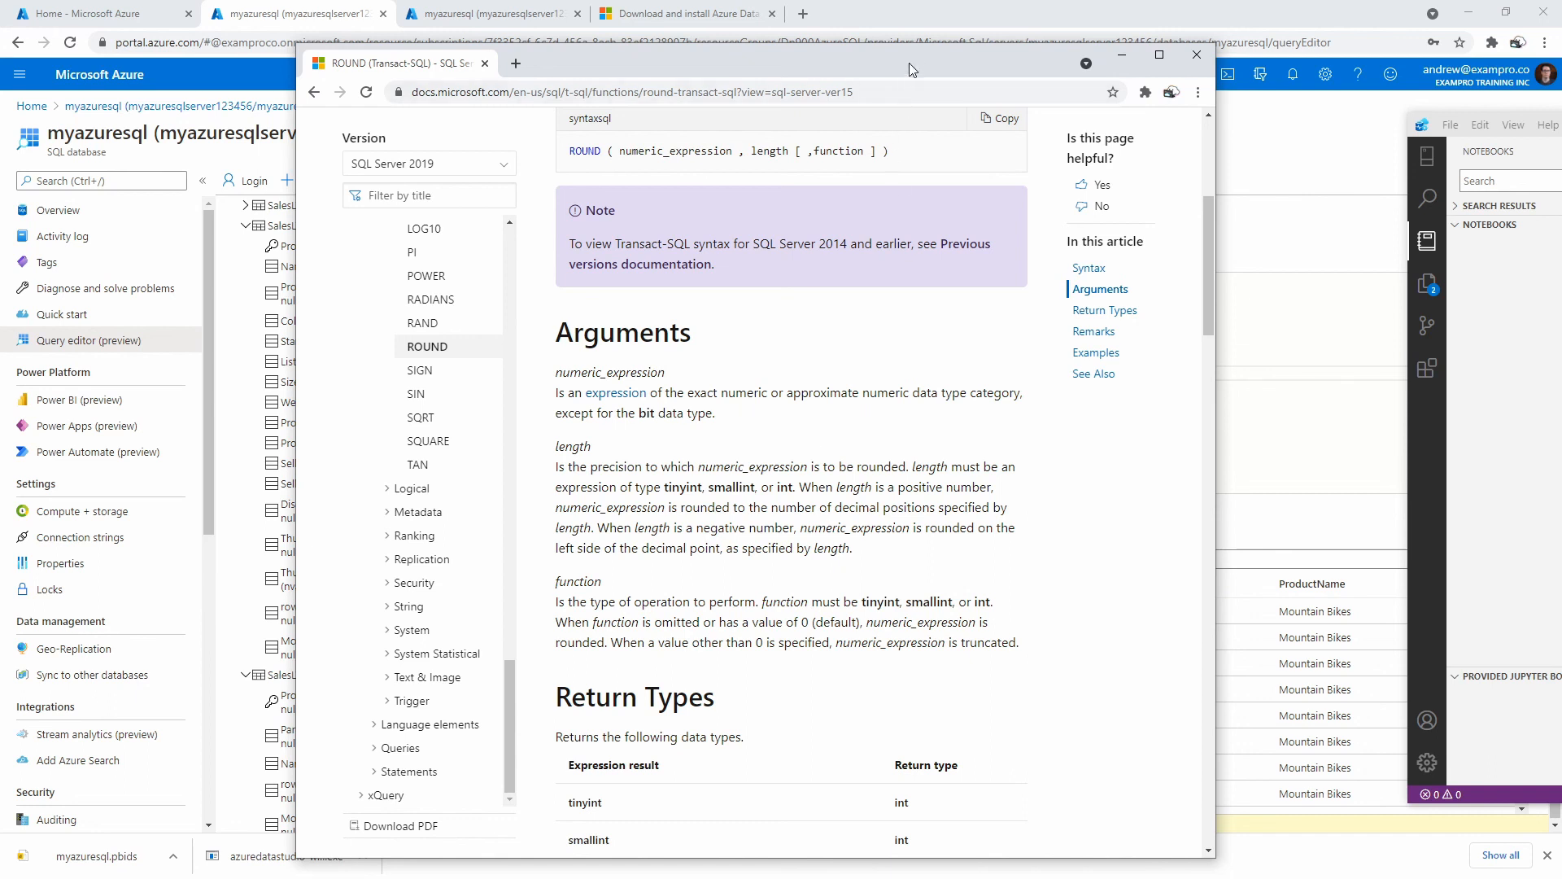
drag(910, 62, 881, 57)
drag(1561, 126, 1042, 135)
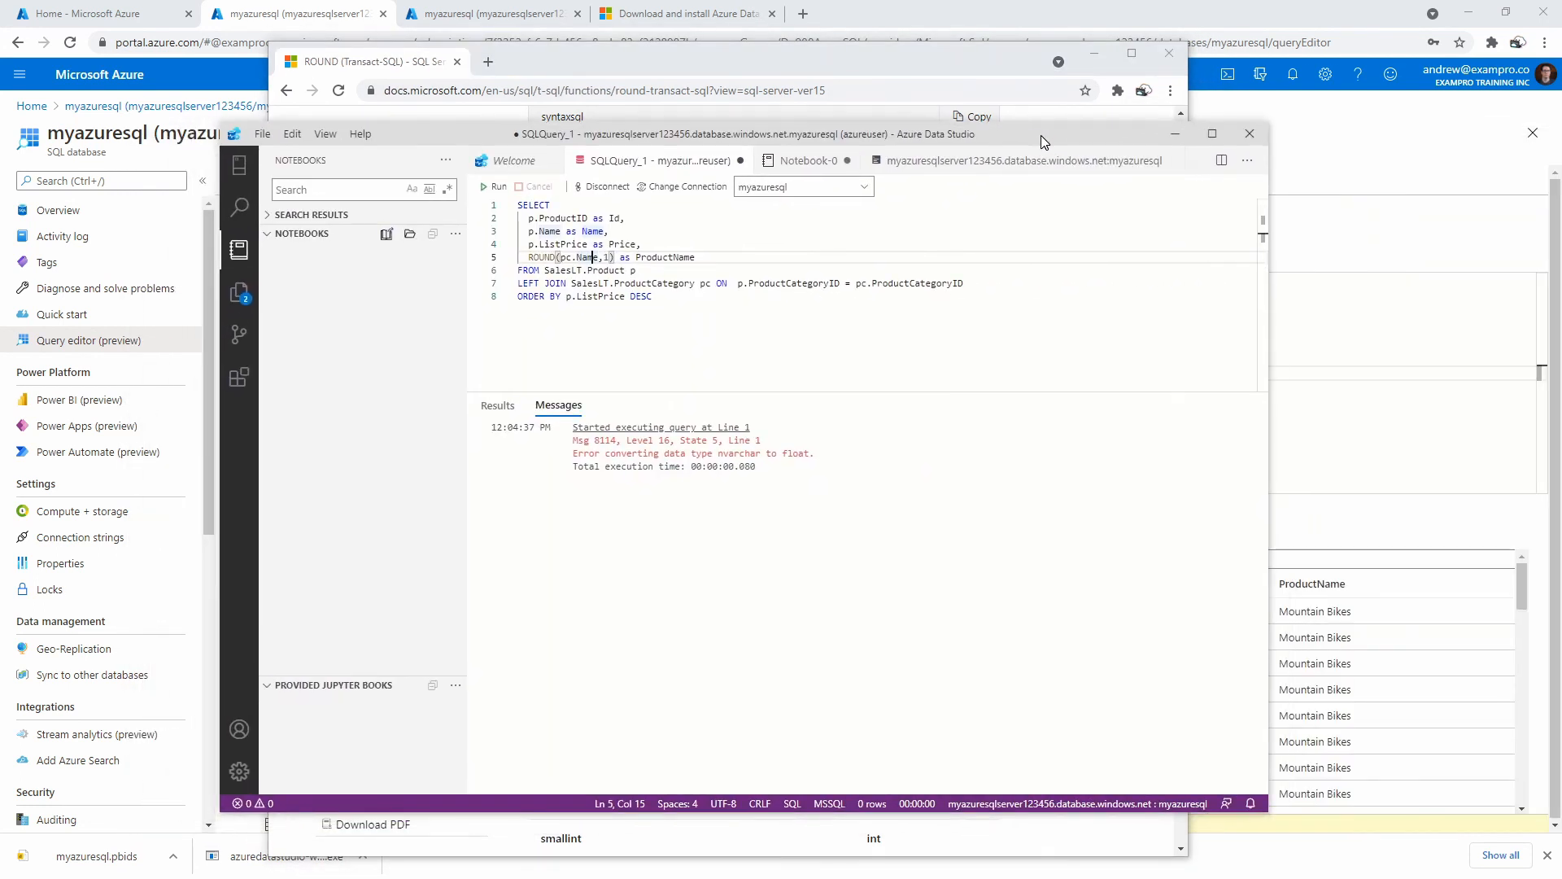
Change the ROUND precision on pc.Name from 1 to 2 and rerun the query.
click(638, 271)
click(604, 257)
key(BackSpace)
text(2)
click(494, 187)
Move ROUND off pc.Name onto ListPrice as ROUND(p.ListPrice,2) and run the query.
mouse_move(565, 259)
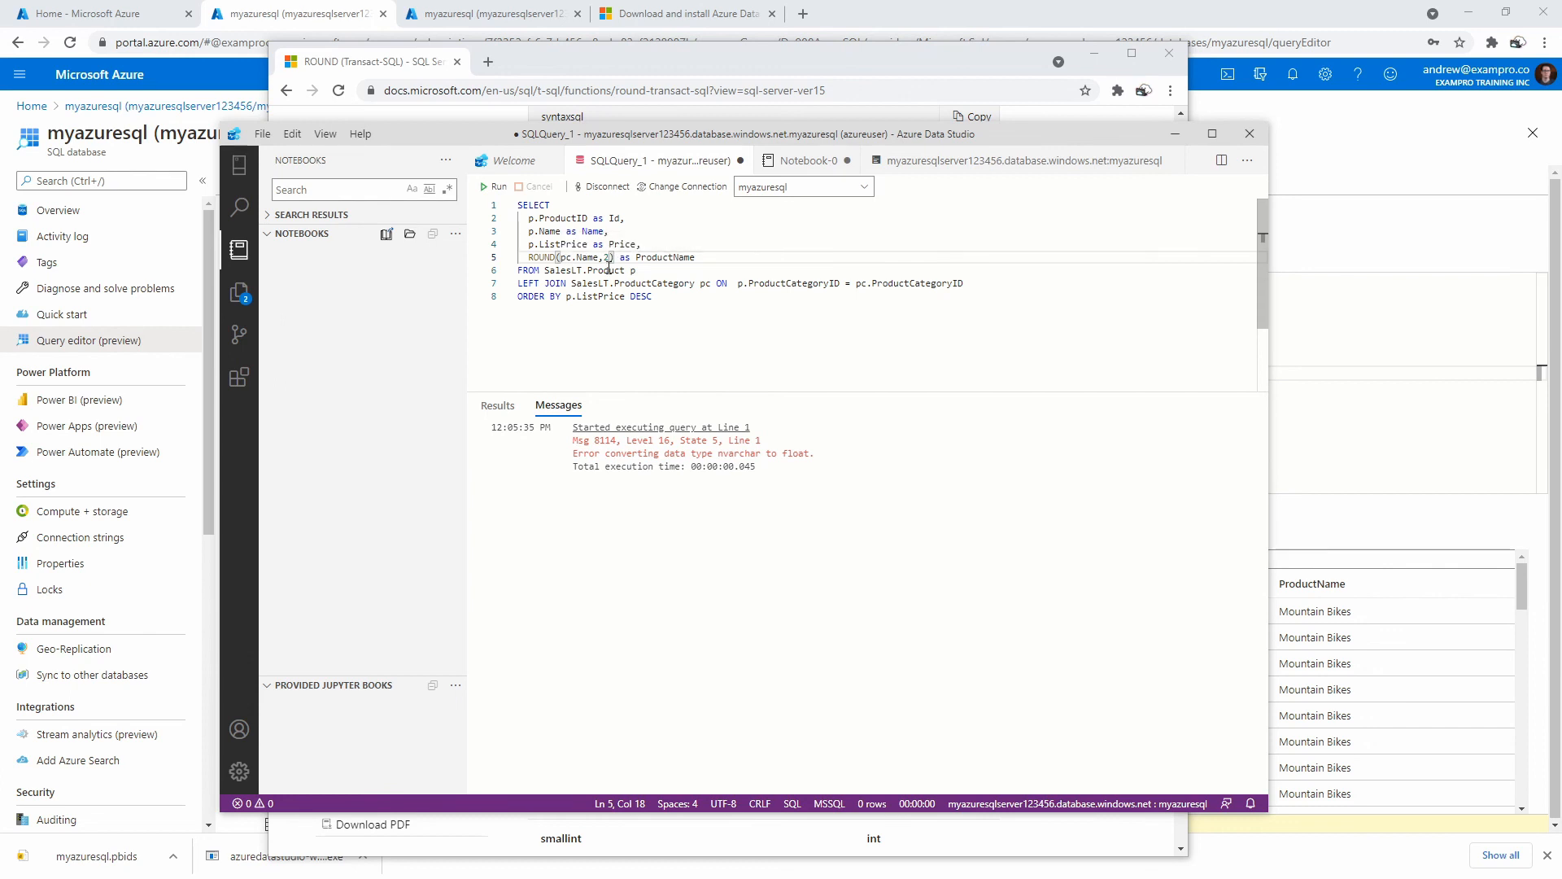
click(573, 254)
key(BackSpace)
key(BackSpace)
key(BackSpace)
key(BackSpace)
key(BackSpace)
key(BackSpace)
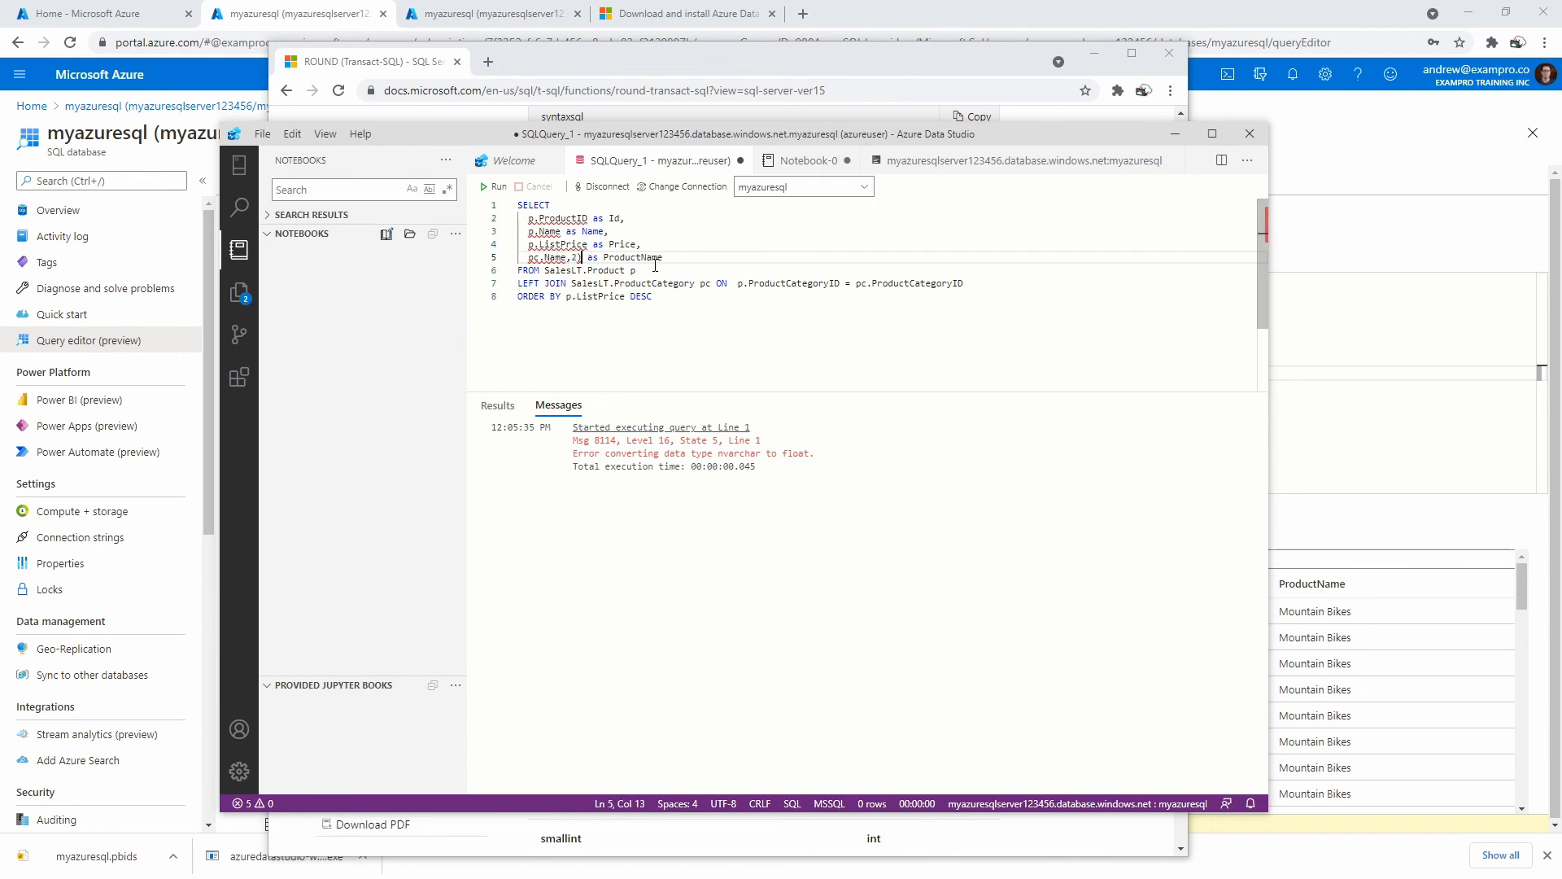
key(BackSpace)
key(BackSpace)
key(BackSpace)
click(529, 244)
text(ROUND()
key(Right)
key(Right)
key(Right)
key(Right)
key(Right)
key(Right)
key(Right)
key(Right)
key(Right)
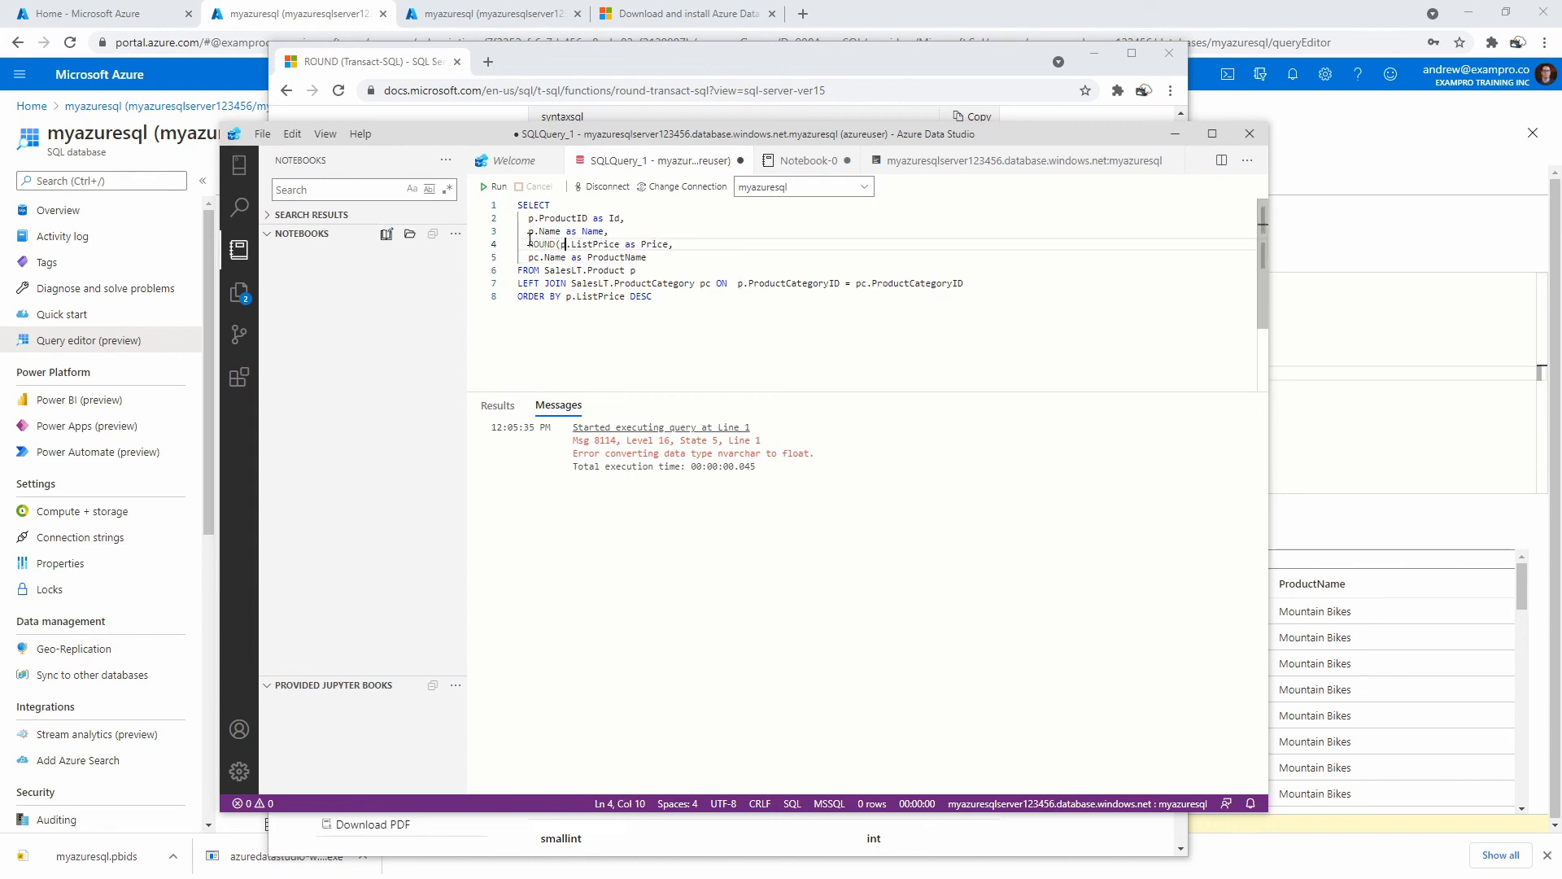
text(,2))
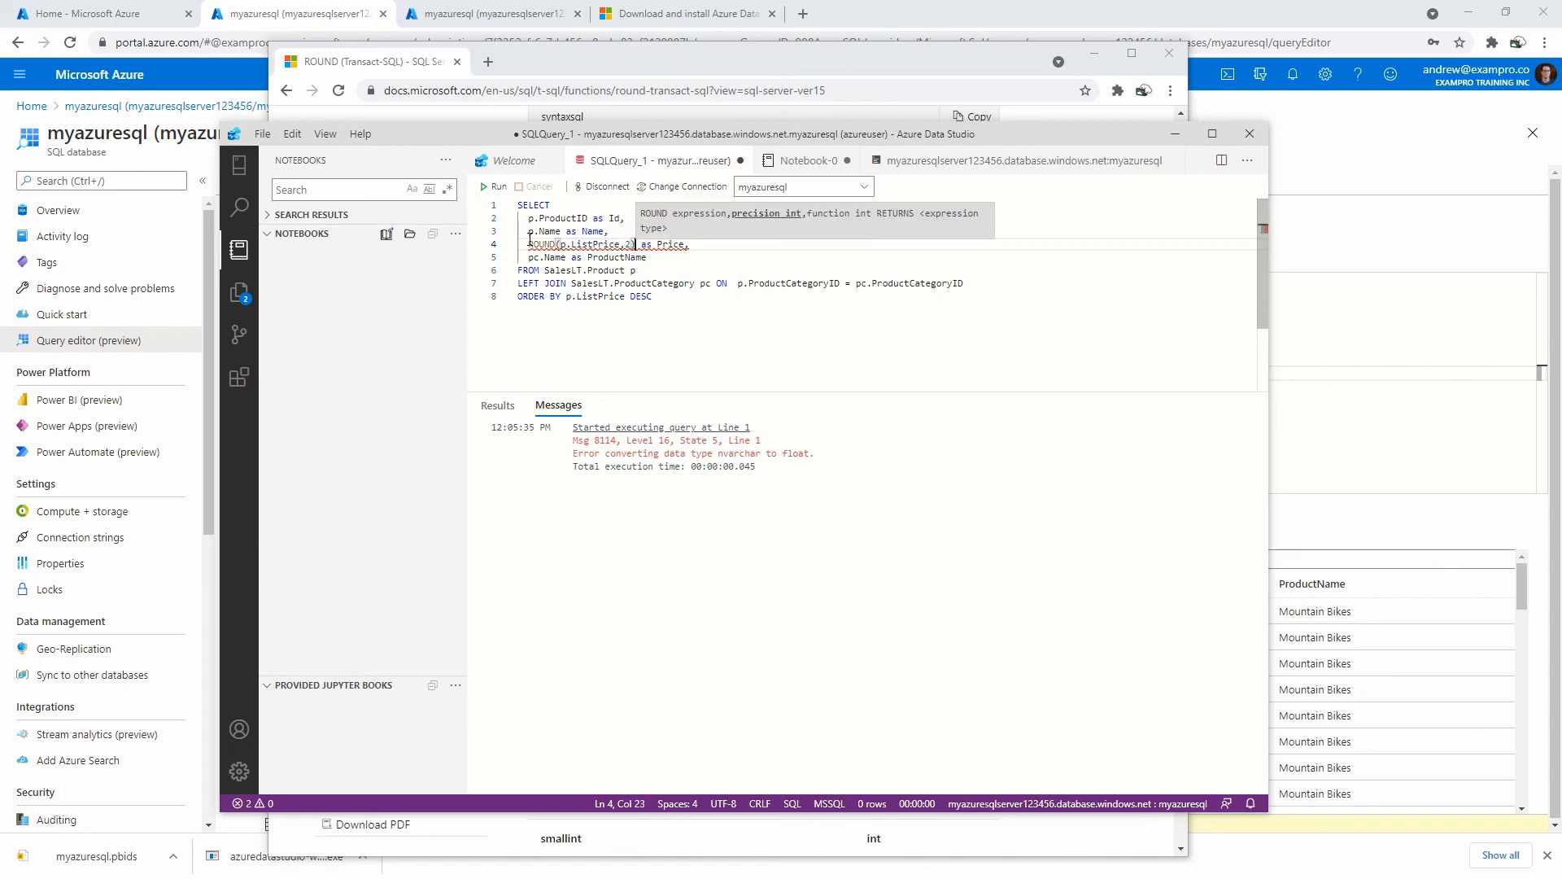
key(Down)
key(Down)
key(Down)
key(Down)
click(496, 190)
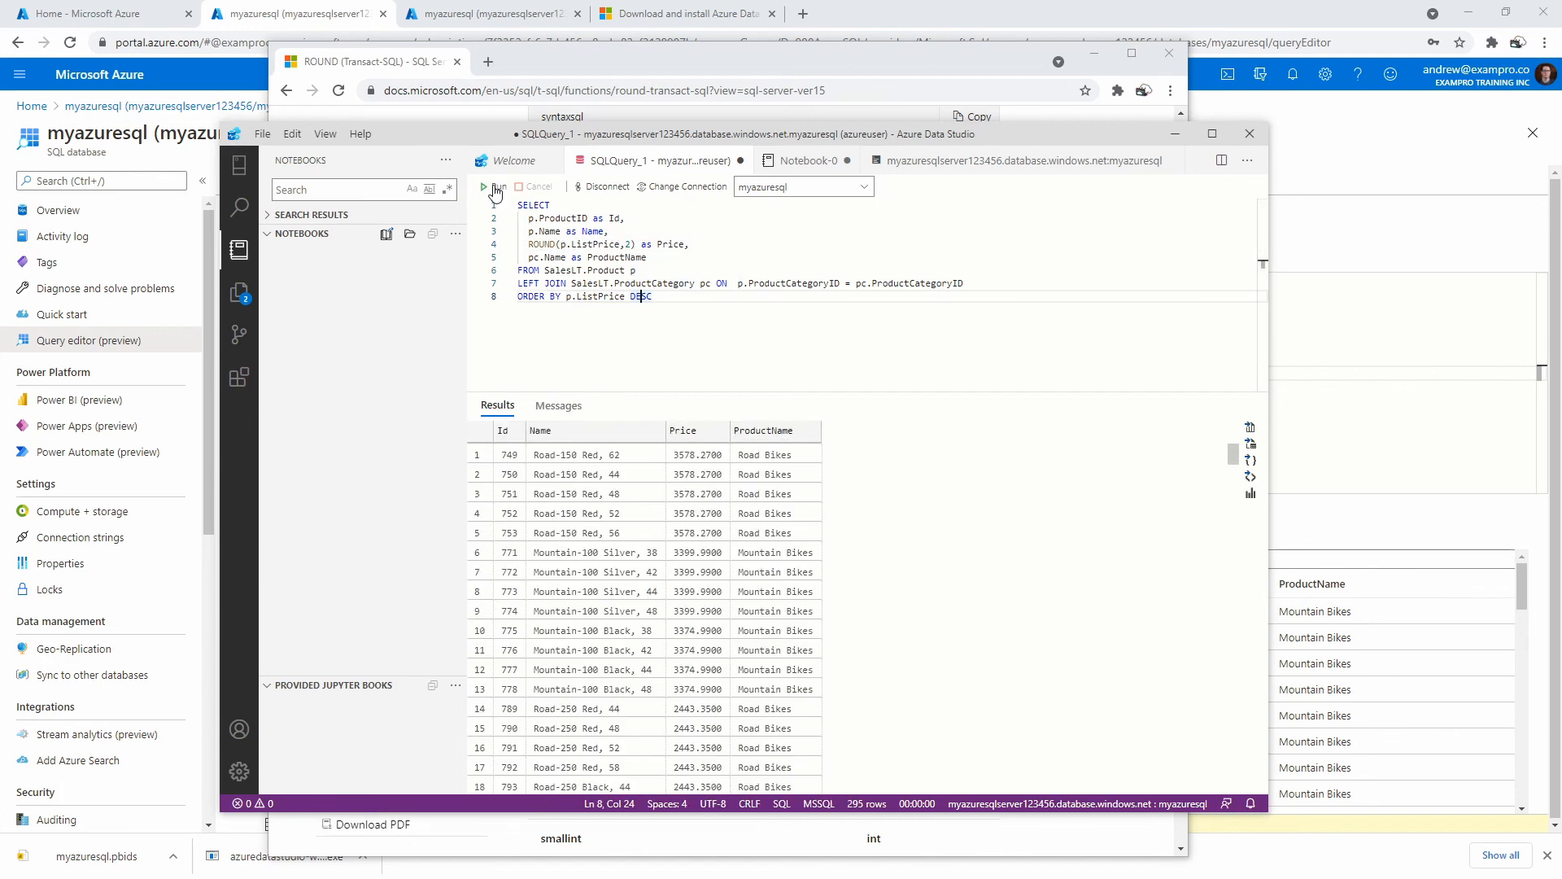
Change the ListPrice rounding precision from 2 to 0 and rerun for whole-number prices.
double_click(628, 244)
key(Left)
text(-)
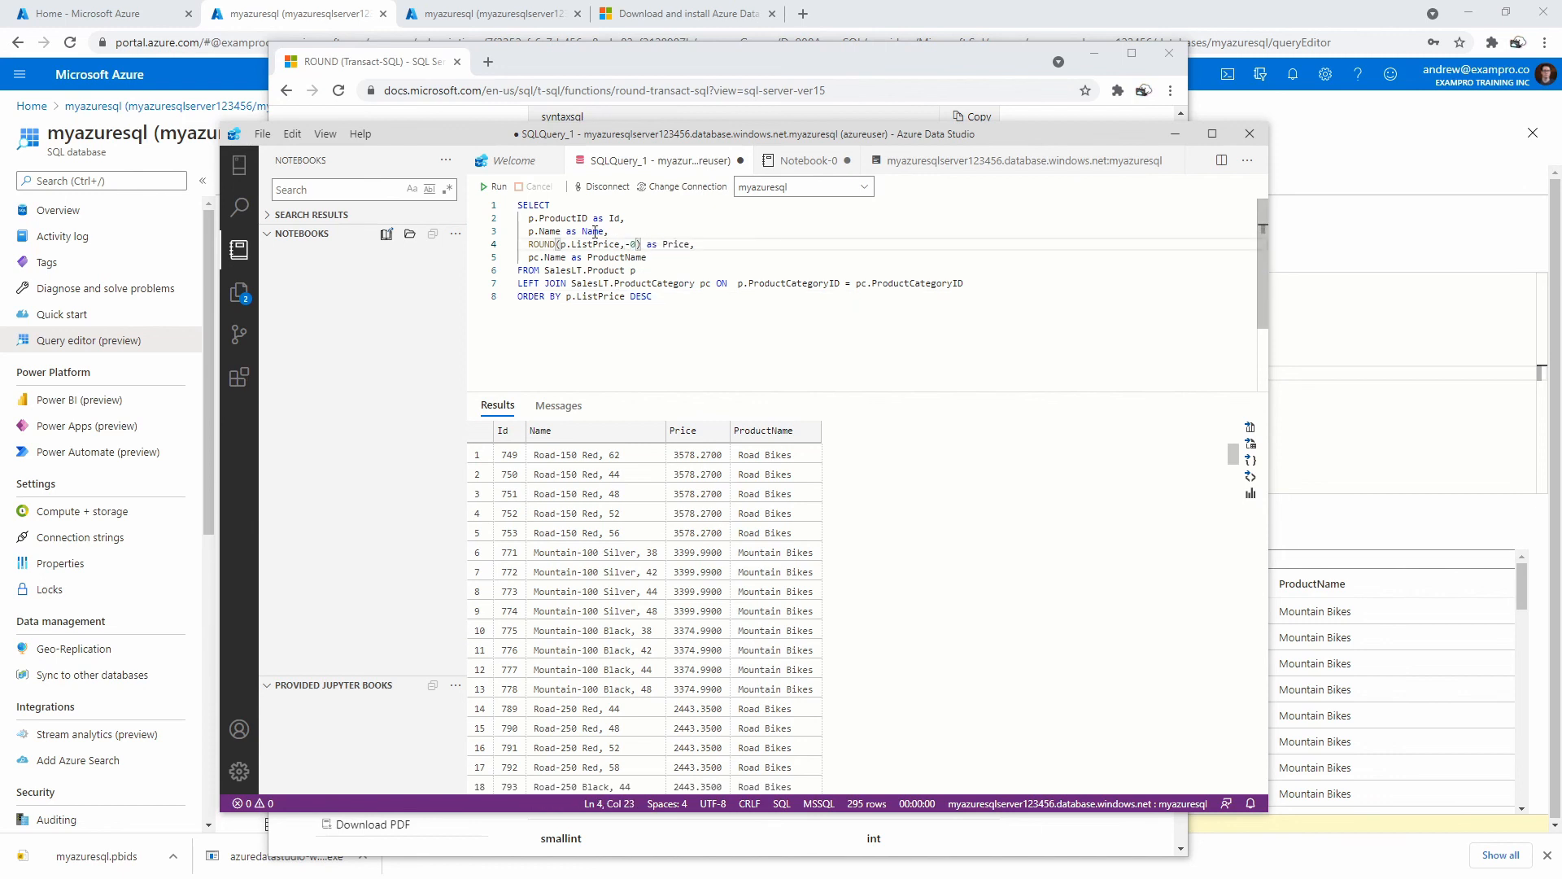
key(Left)
key(BackSpace)
key(Right)
click(496, 190)
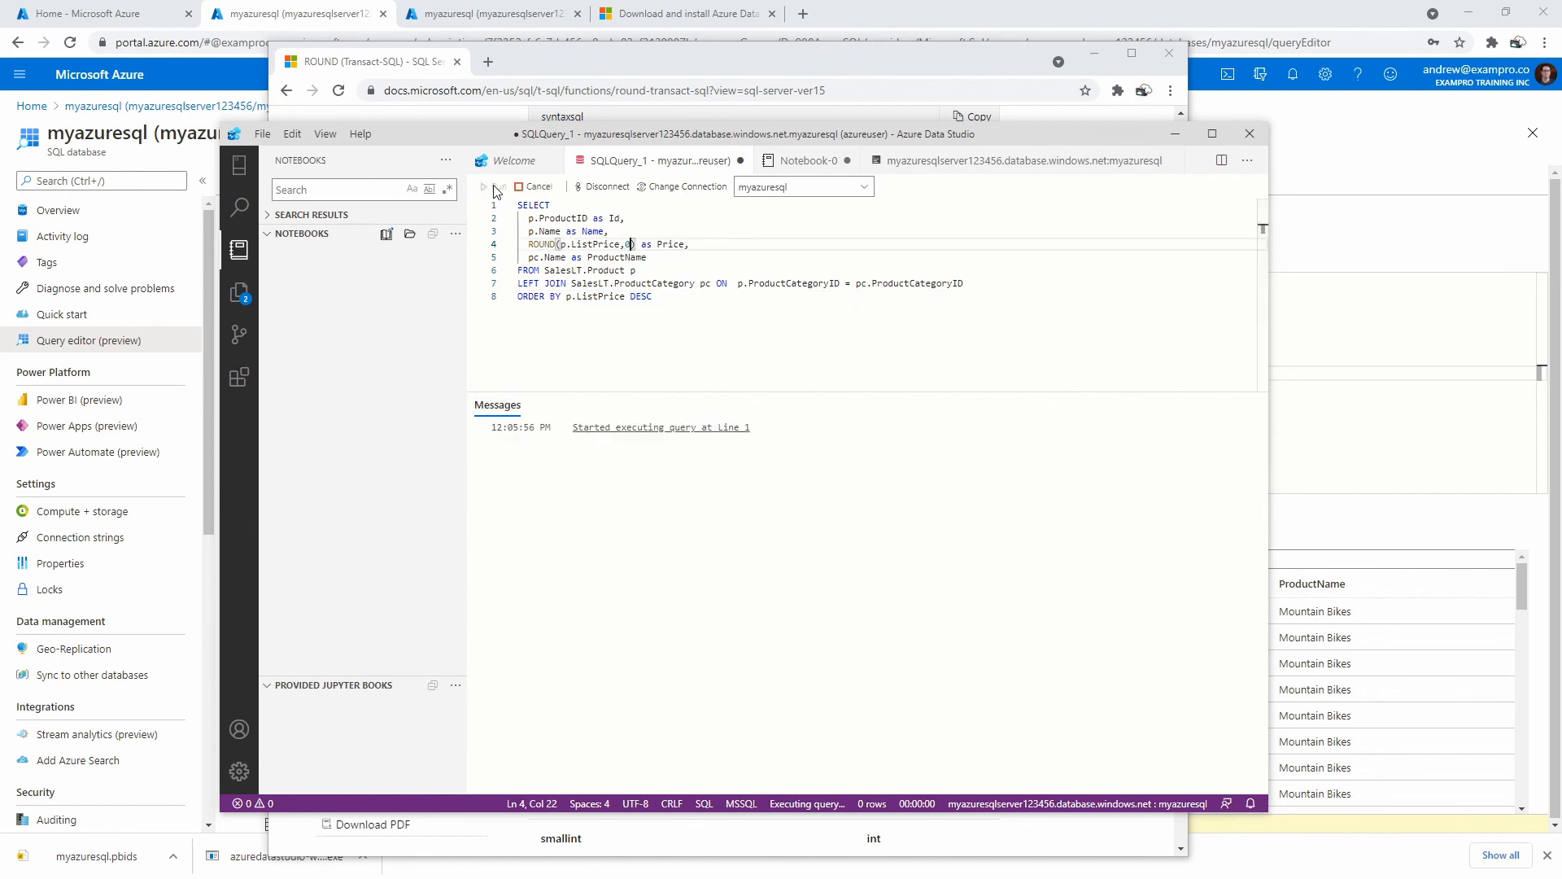
Move the Azure Data Studio window aside to reveal the browser.
click(673, 329)
drag(673, 135, 1561, 155)
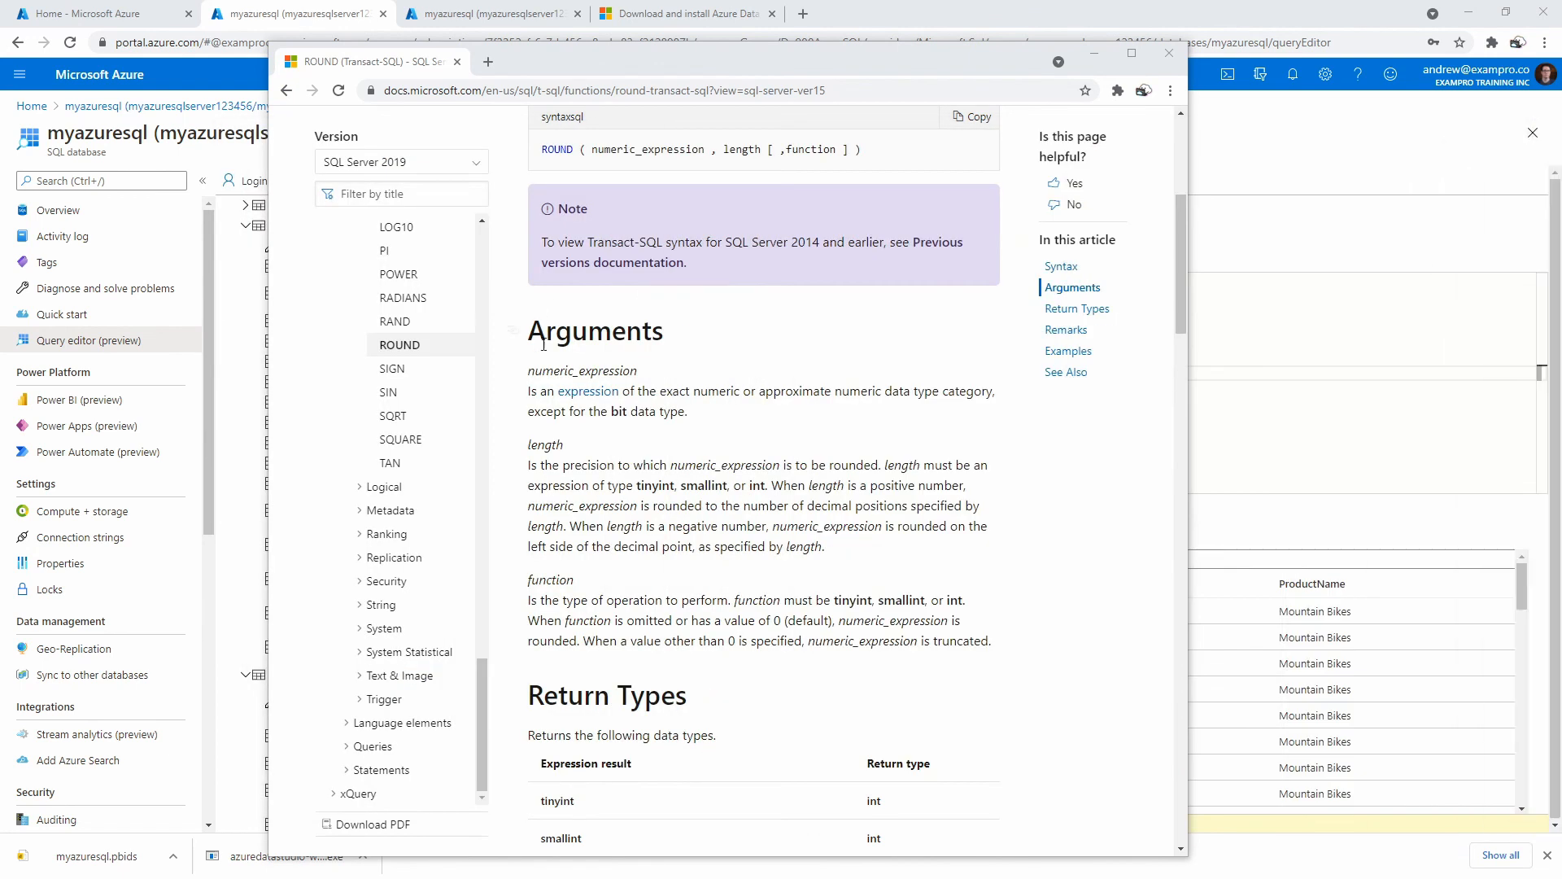
scroll(423, 366, up, 4)
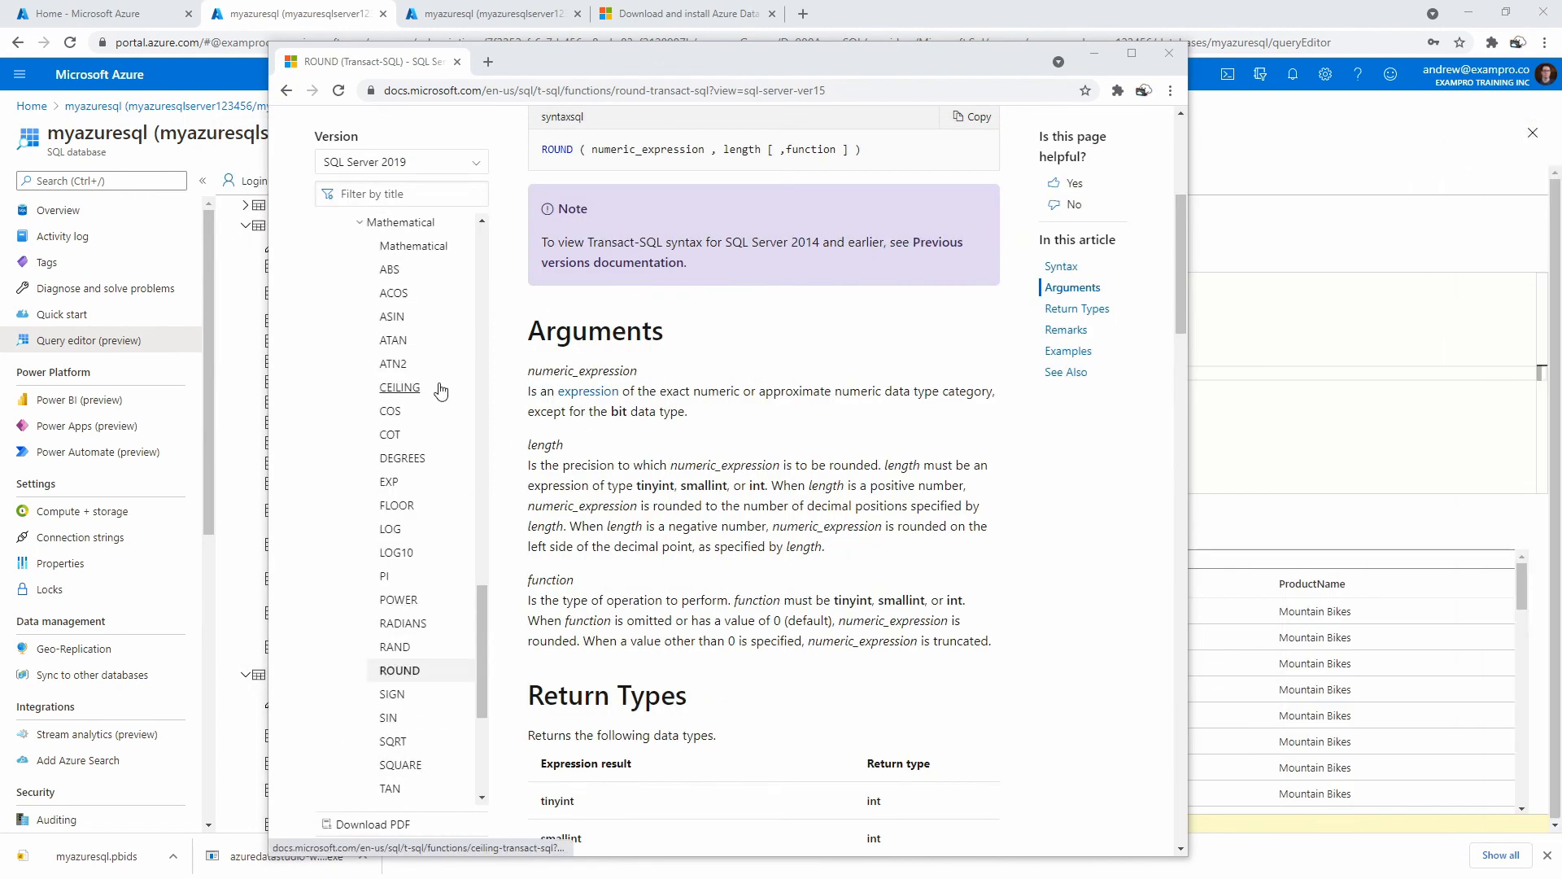
scroll(443, 456, up, 1)
scroll(445, 462, down, 3)
scroll(444, 462, down, 2)
scroll(453, 498, up, 4)
Search 'cast float to int tsql' and open the W3Schools SQL Server CAST page.
click(513, 94)
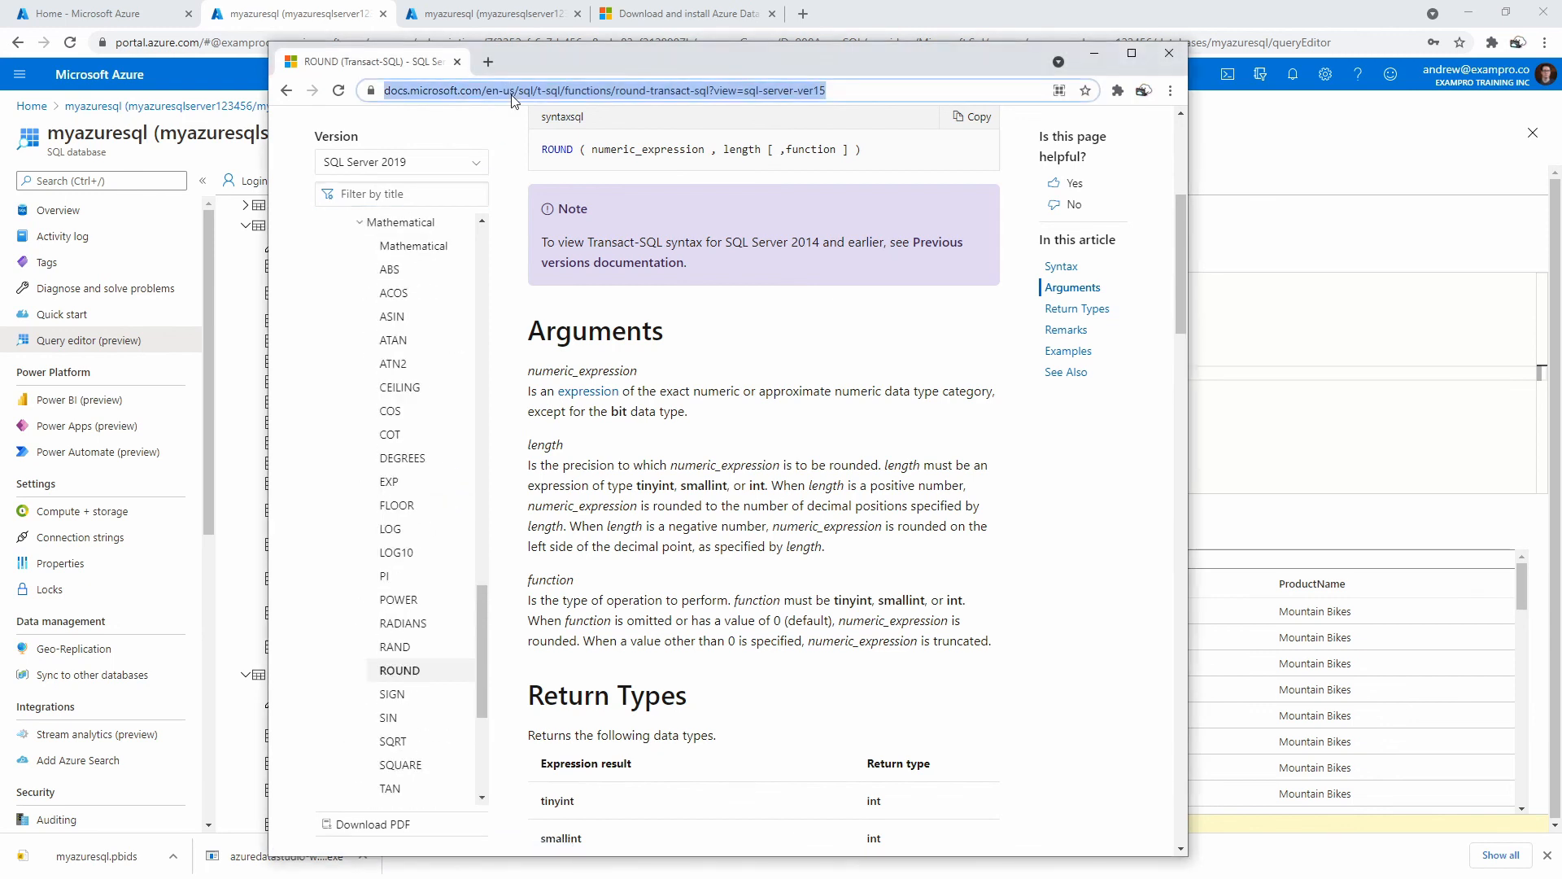
text(cast flolo)
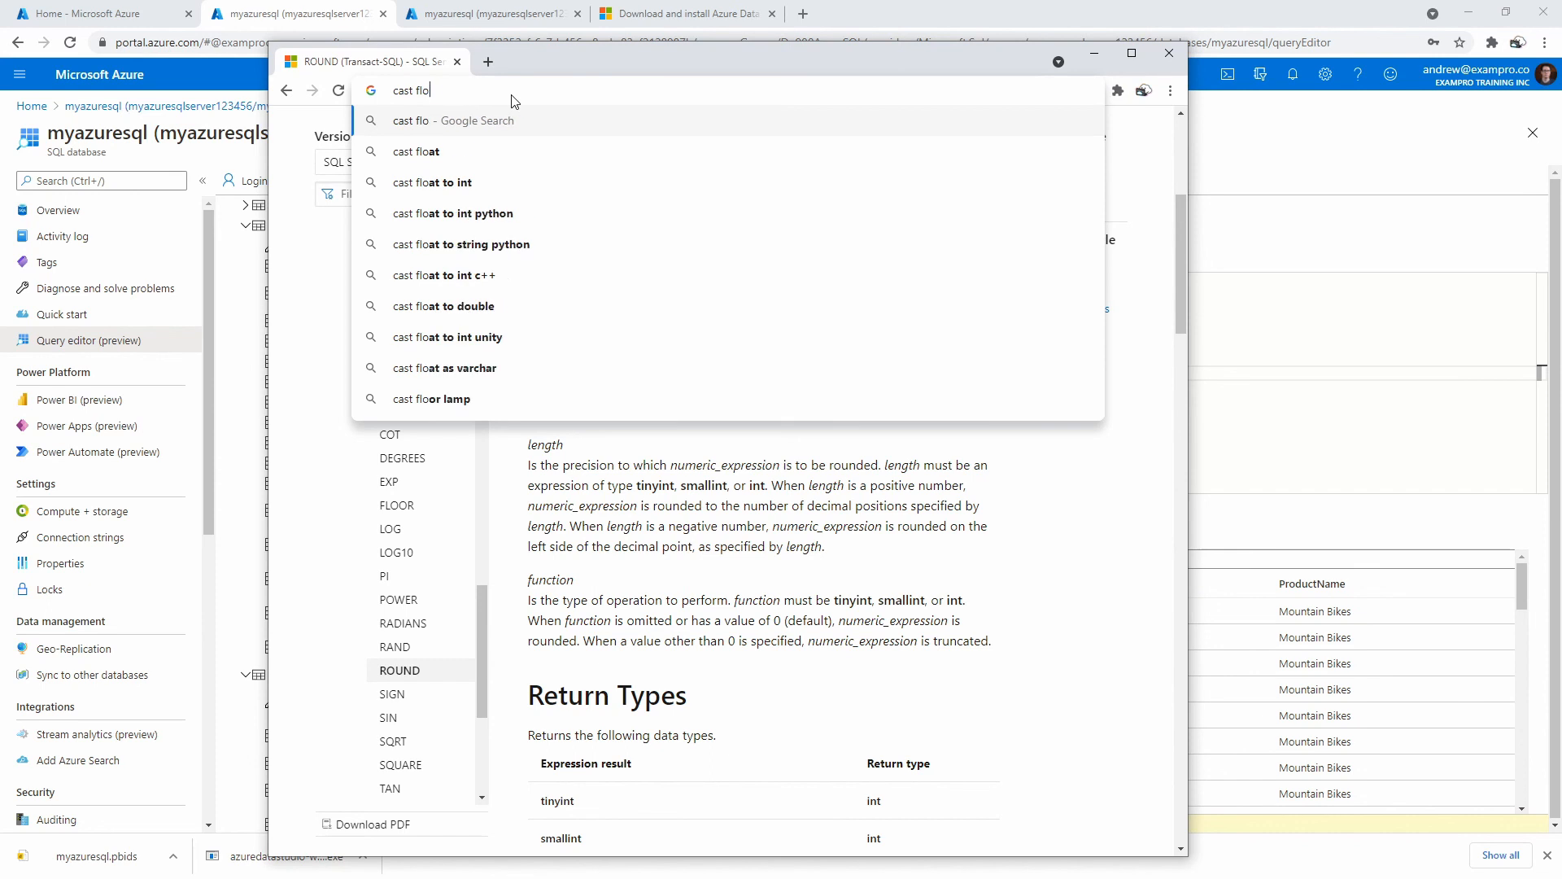
key(BackSpace)
key(BackSpace)
text(at to int )
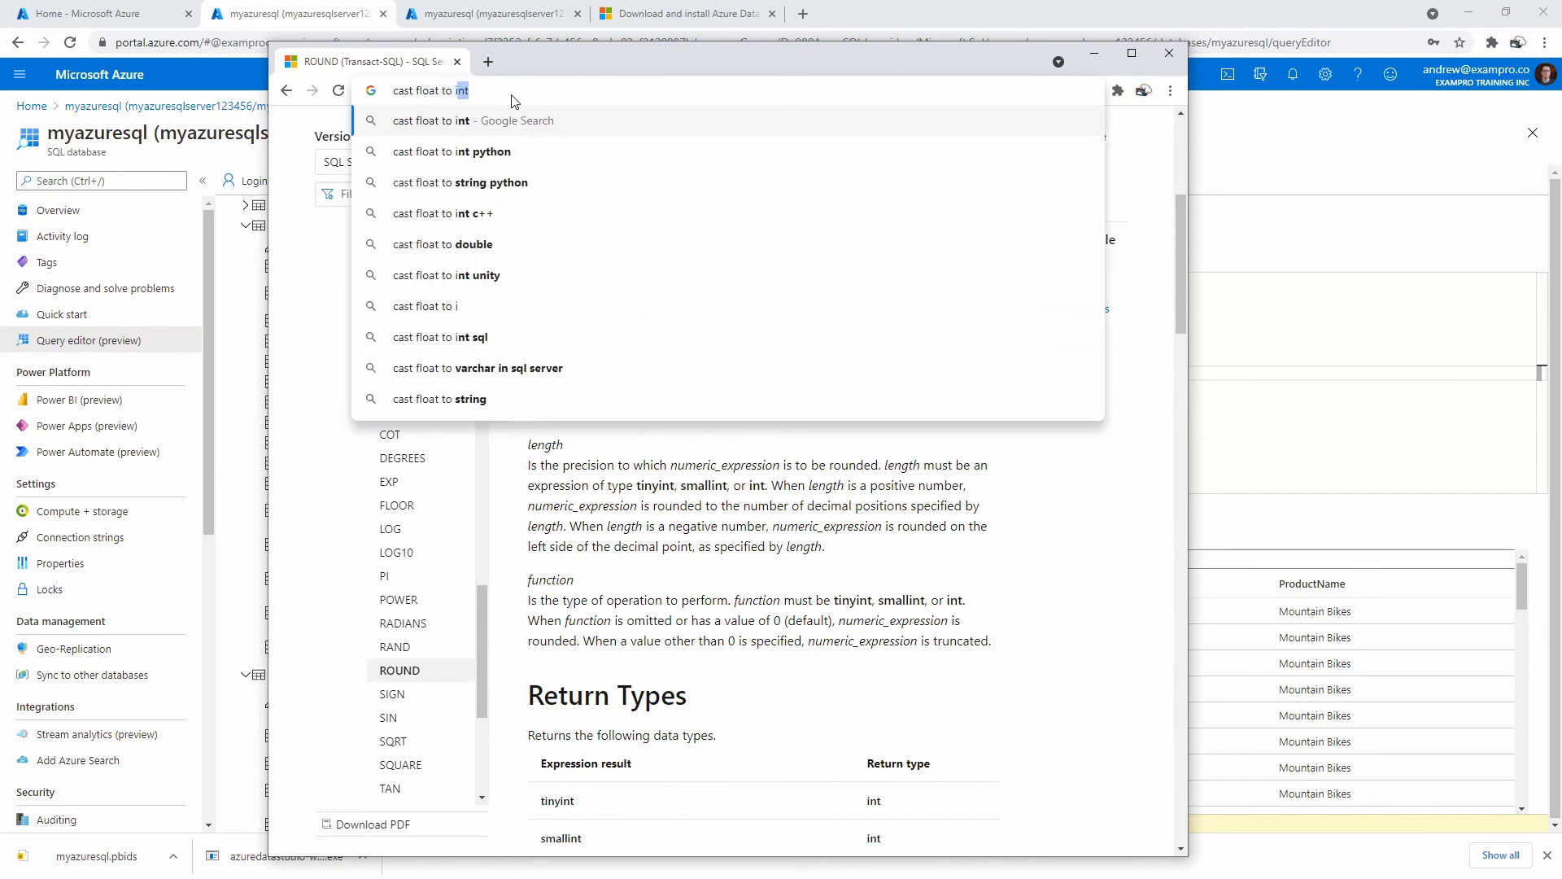
text(tsql)
key(Return)
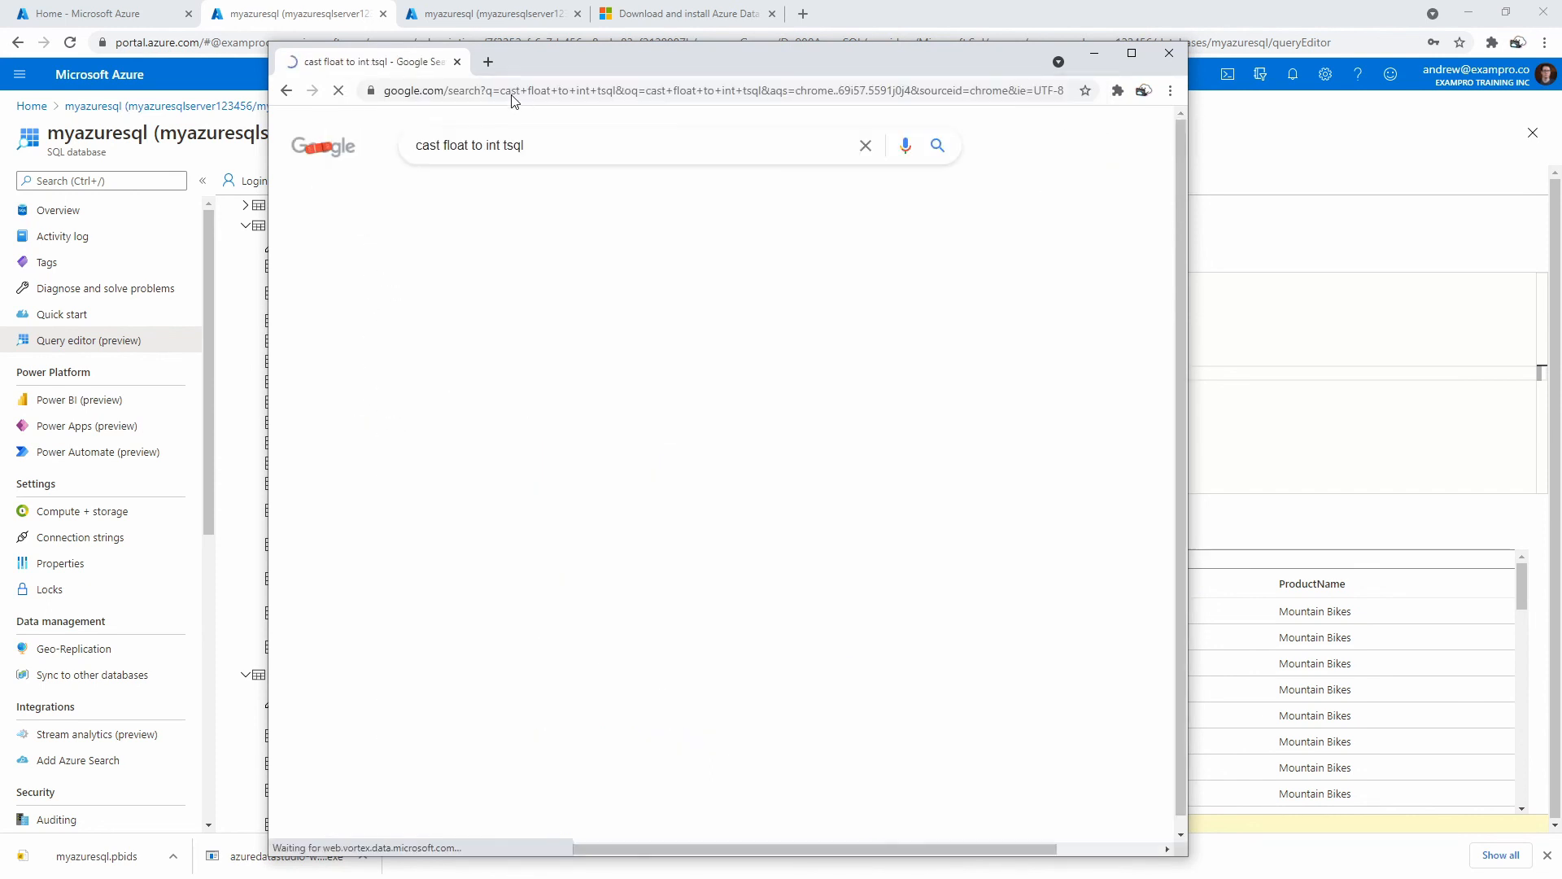
click(540, 342)
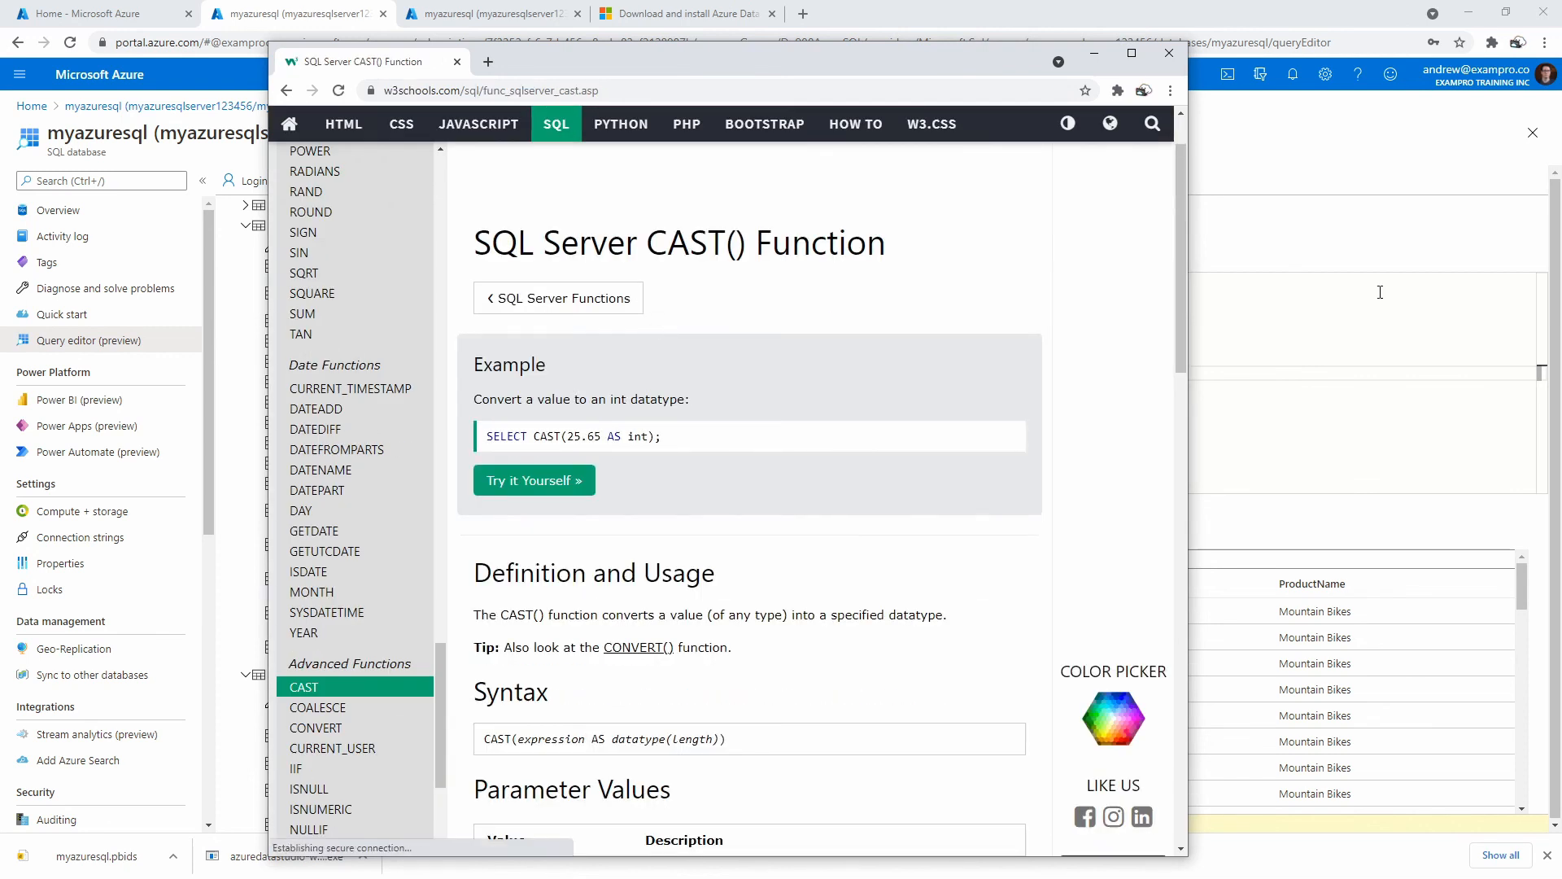
key(alt+Tab)
Replace ROUND with CAST in the Price expression on line 4.
click(722, 245)
click(720, 232)
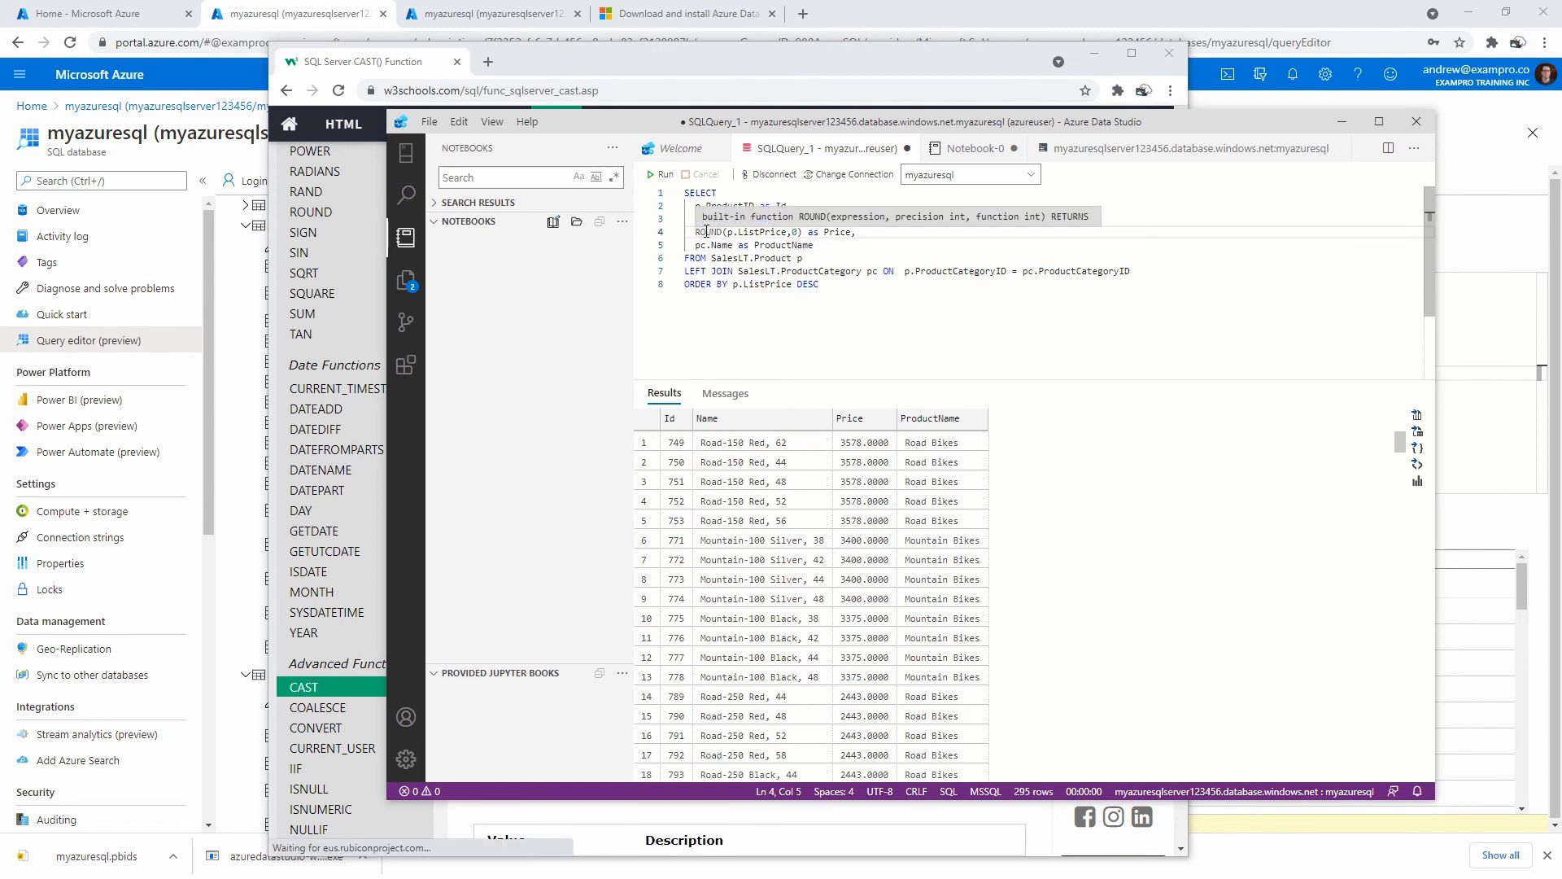
key(BackSpace)
key(BackSpace)
key(BackSpace)
key(BackSpace)
key(BackSpace)
text(CAST)
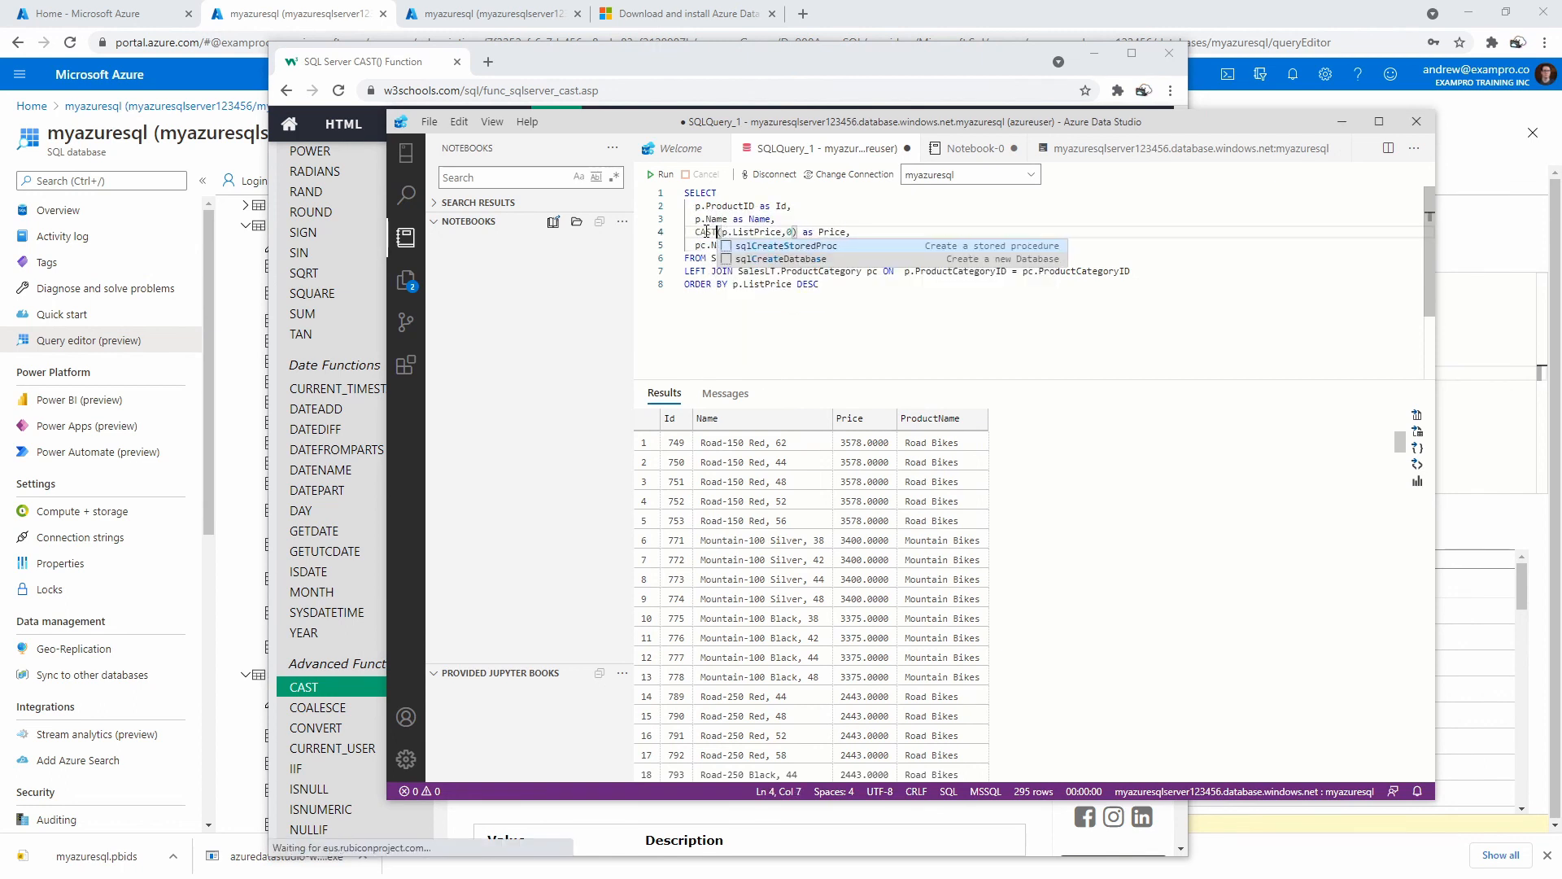
Swap the rounding argument for AS int, making CAST(p.ListPrice AS int), and run the query.
drag(860, 121, 1217, 143)
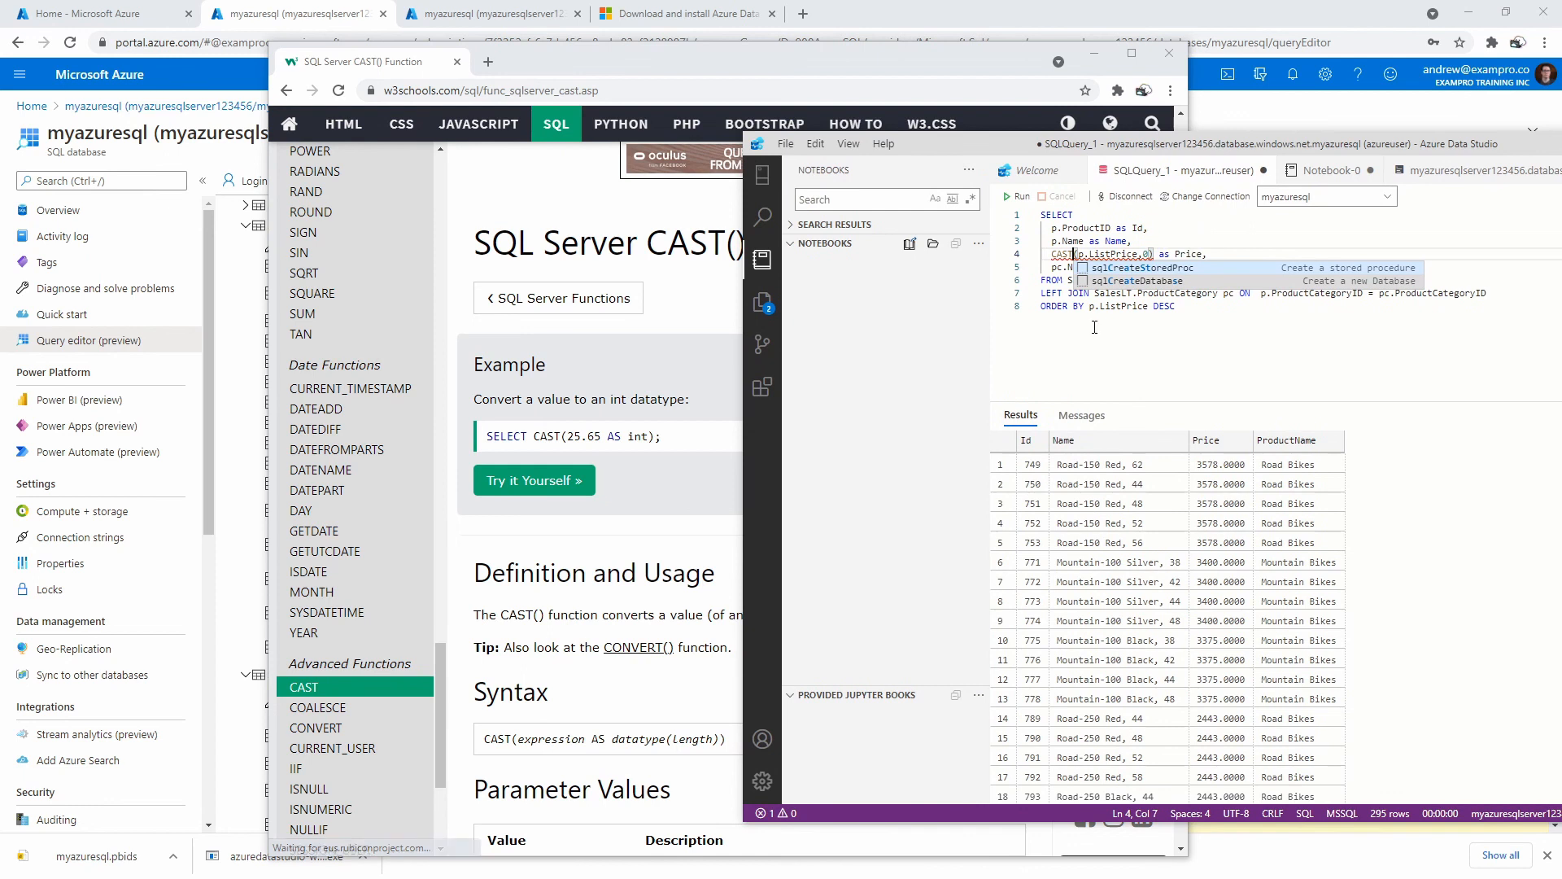
click(1139, 255)
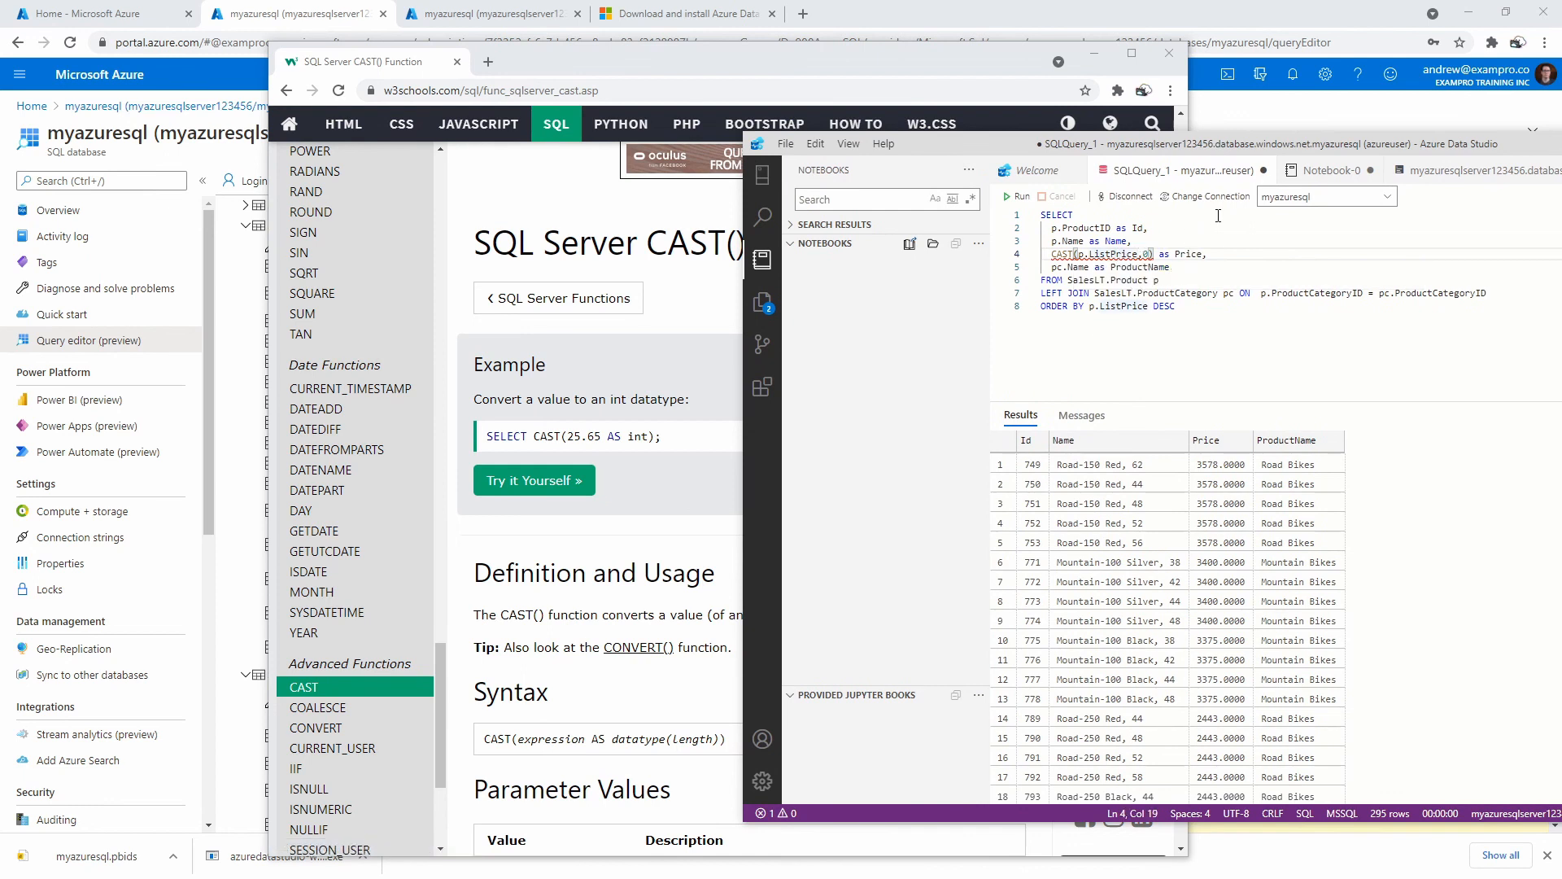
key(BackSpace)
key(Delete)
text(AS int)
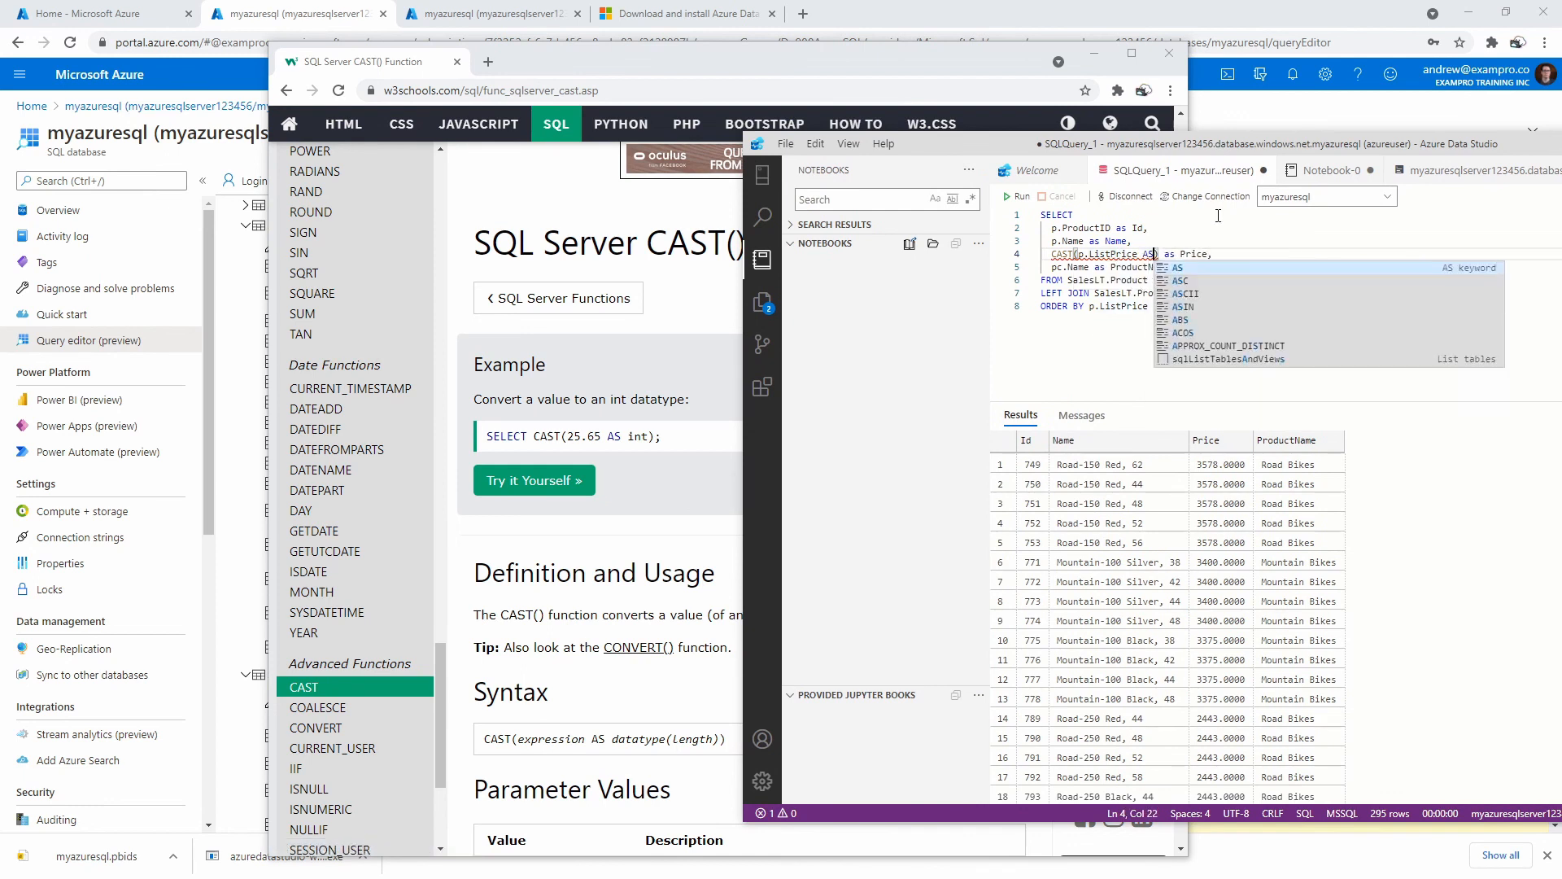
click(1116, 267)
click(1020, 198)
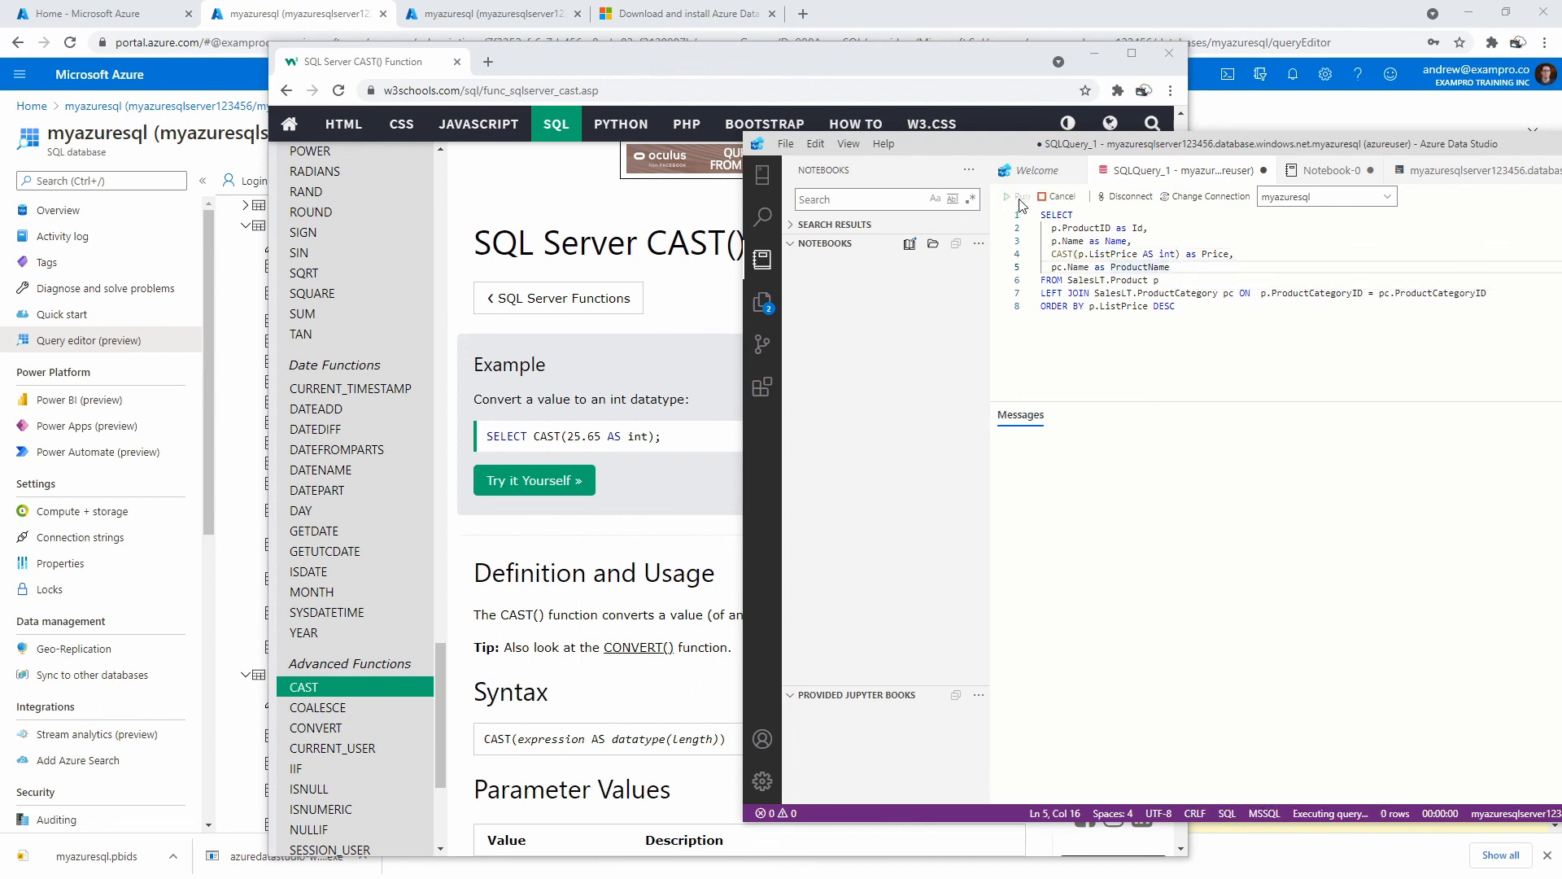
Check the int type in the CAST, then move the query window aside to show the browser.
click(1173, 257)
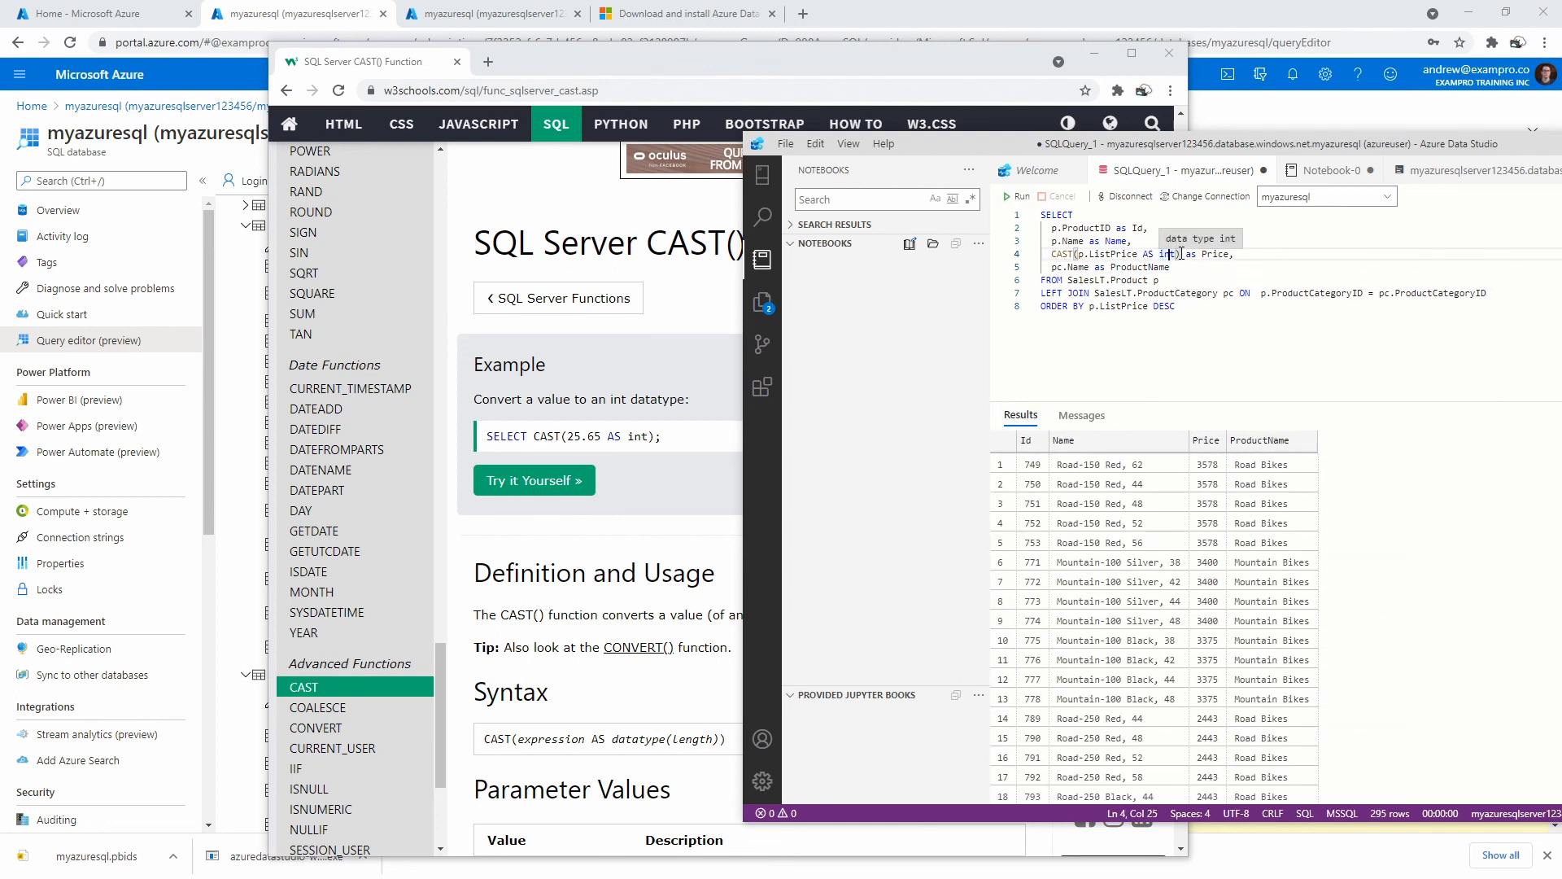
scroll(371, 505, down, 3)
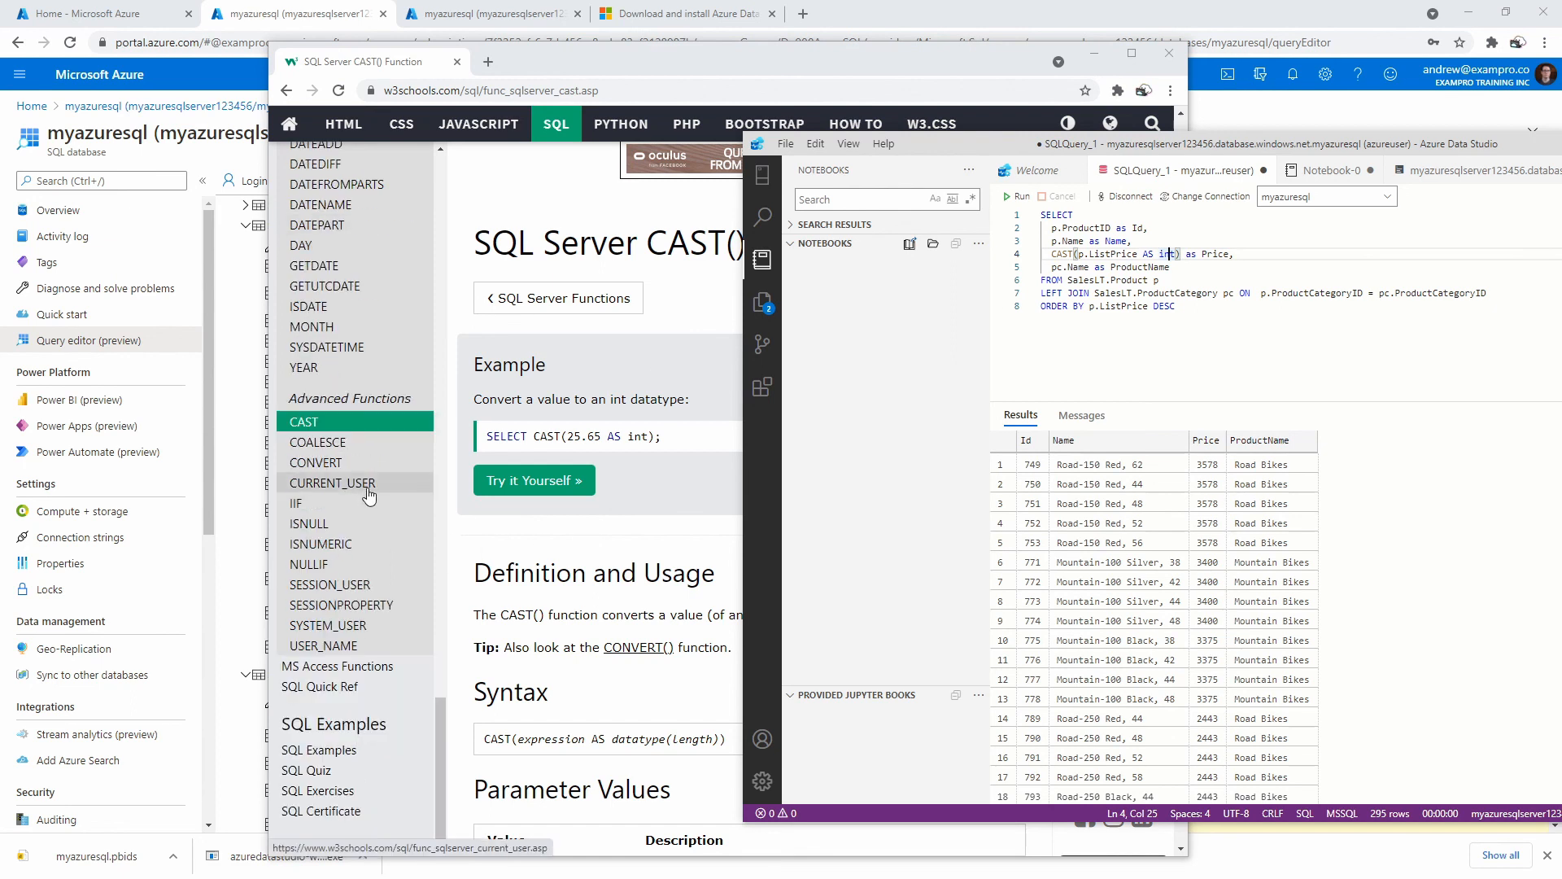
drag(990, 142, 1561, 118)
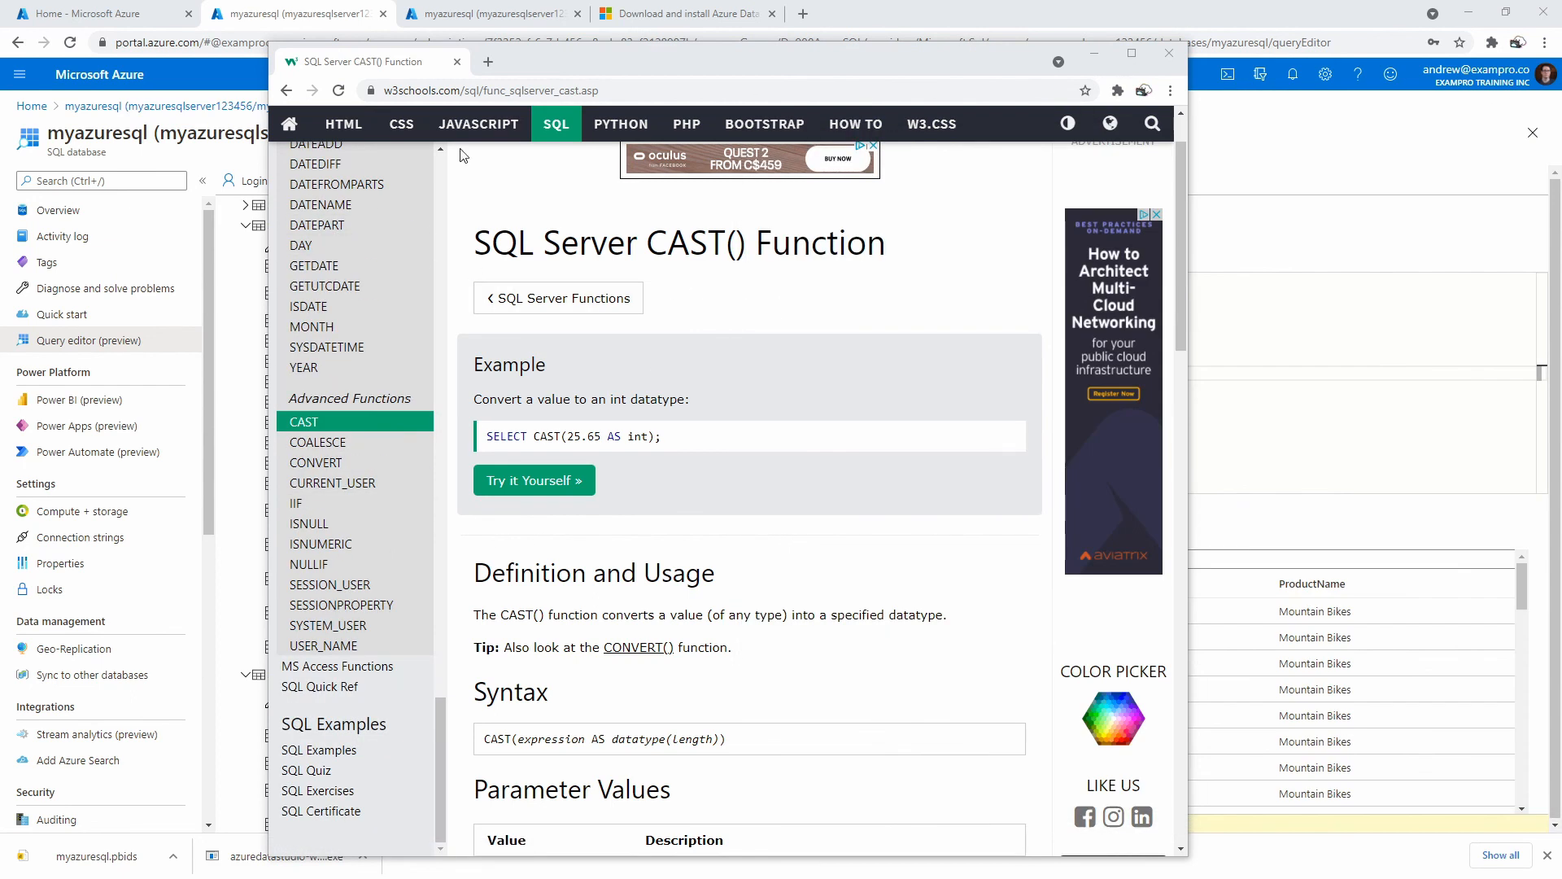
Search 'tsql concat string' and open the Arguments section of Microsoft Docs' + (String Concatenation) article.
click(484, 90)
text(tsql con)
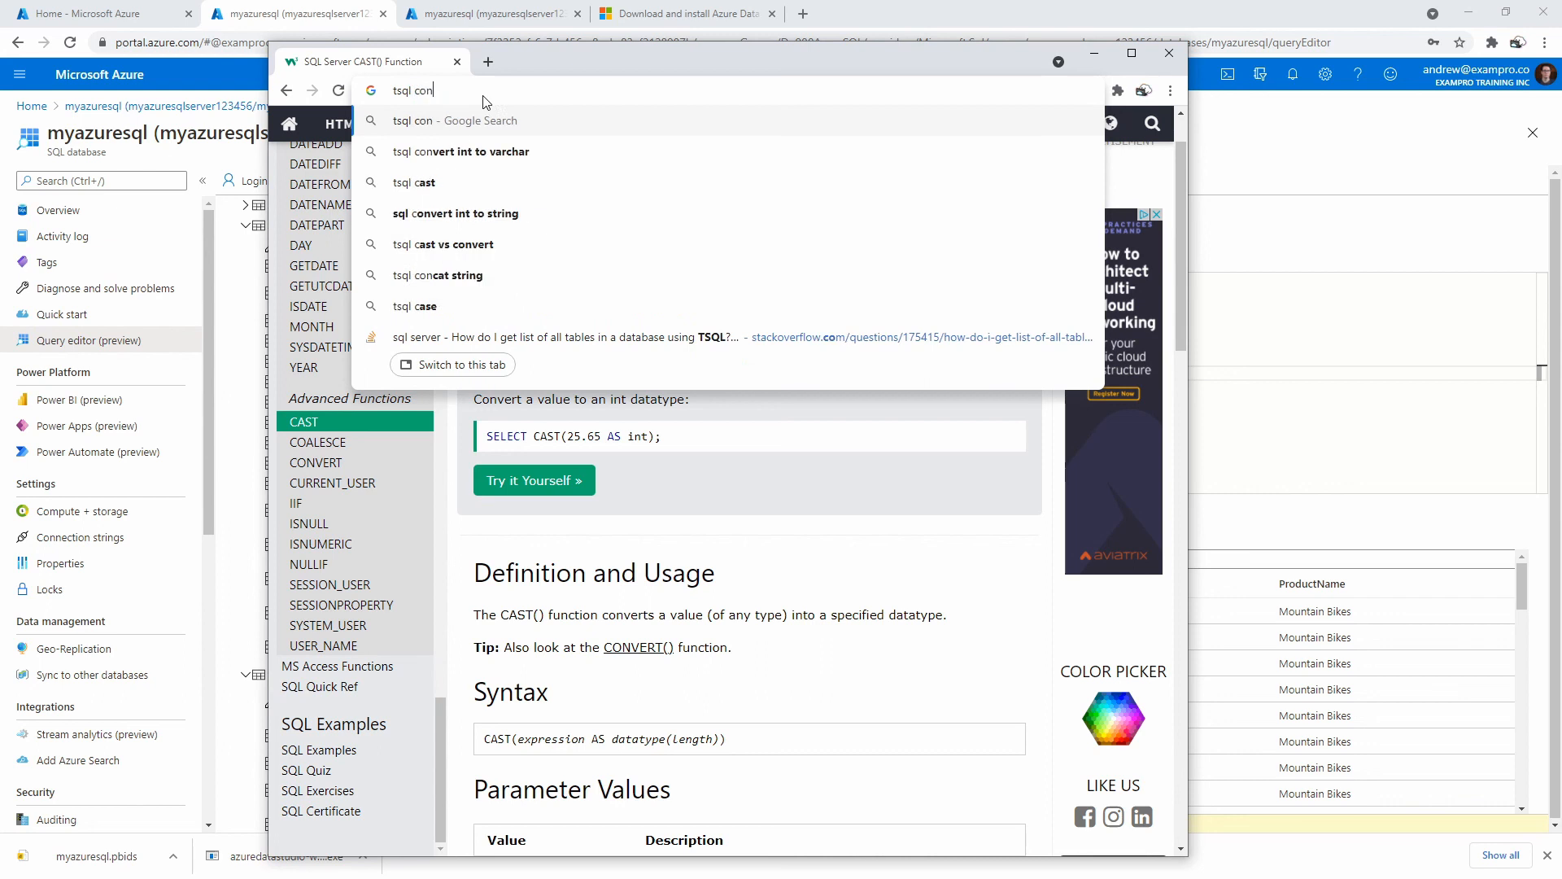
text(cat string)
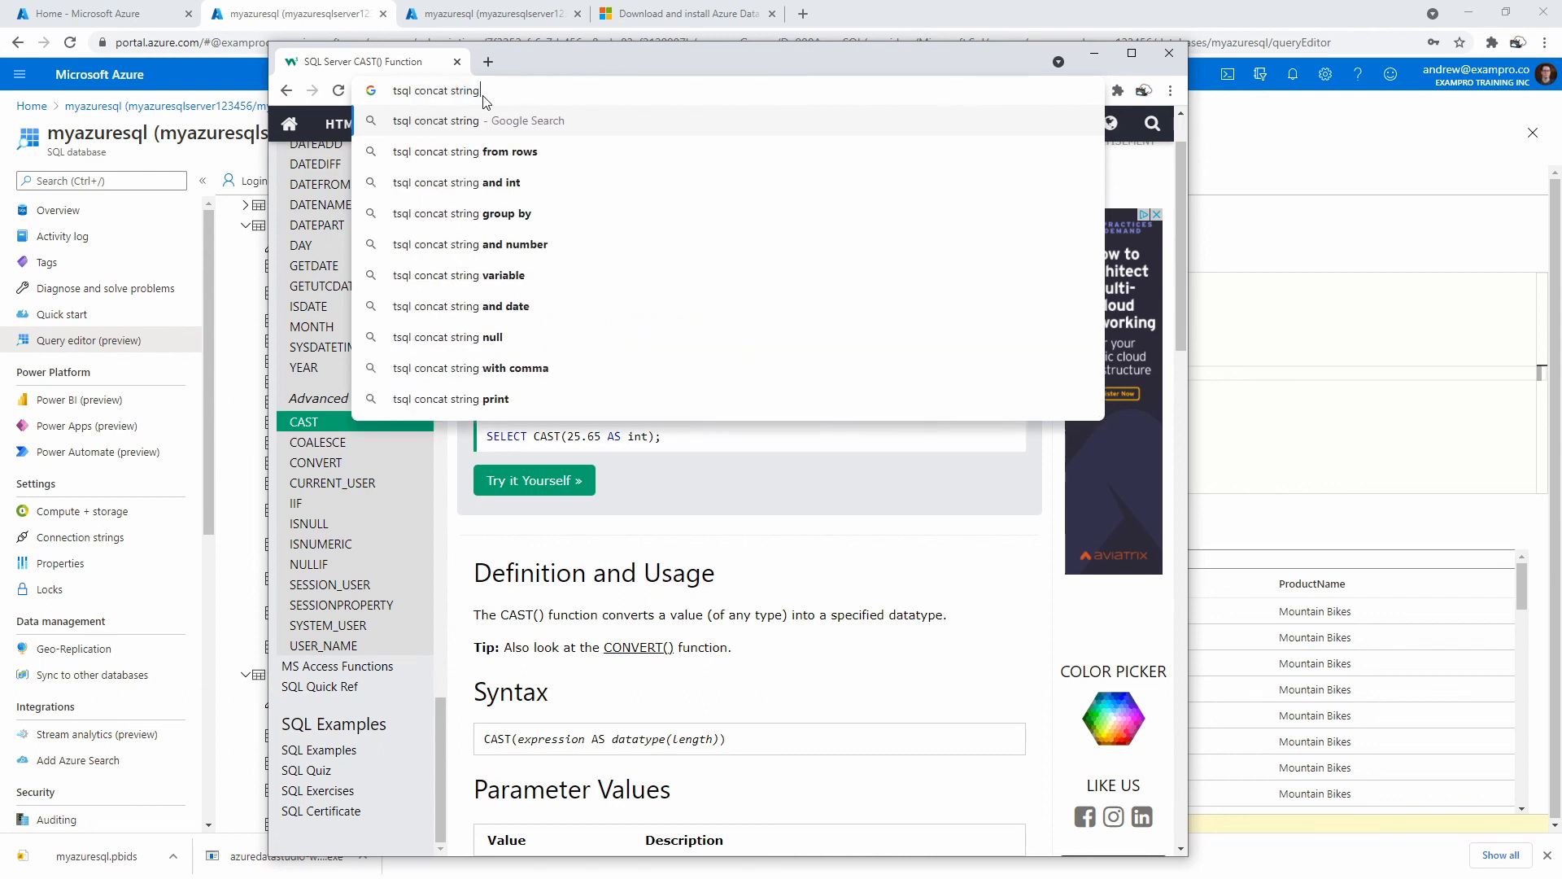
key(Return)
click(525, 287)
scroll(864, 394, down, 4)
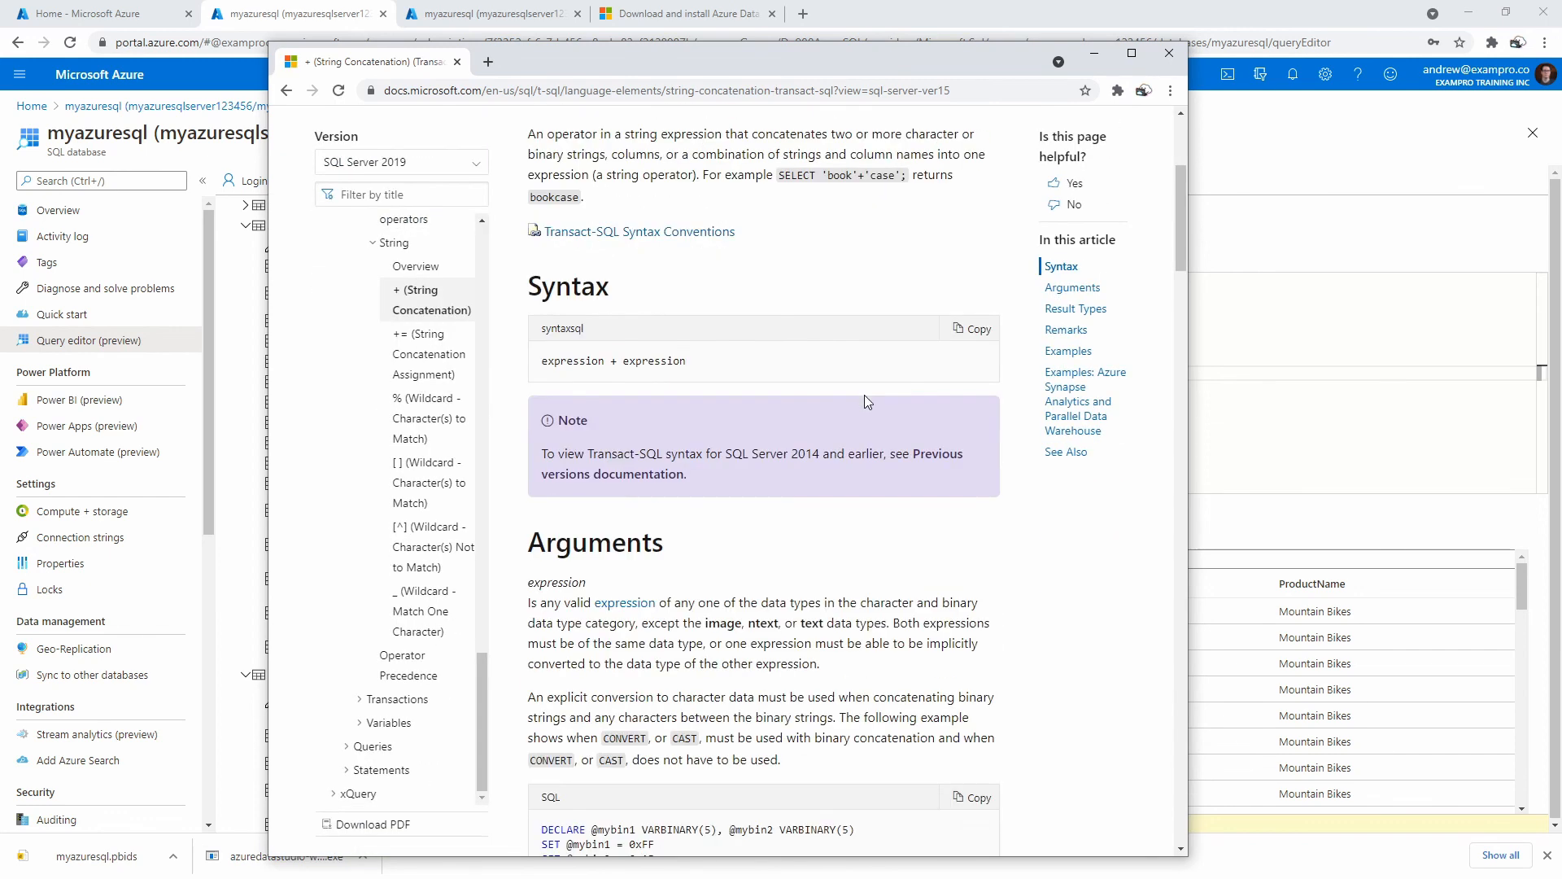
click(1071, 287)
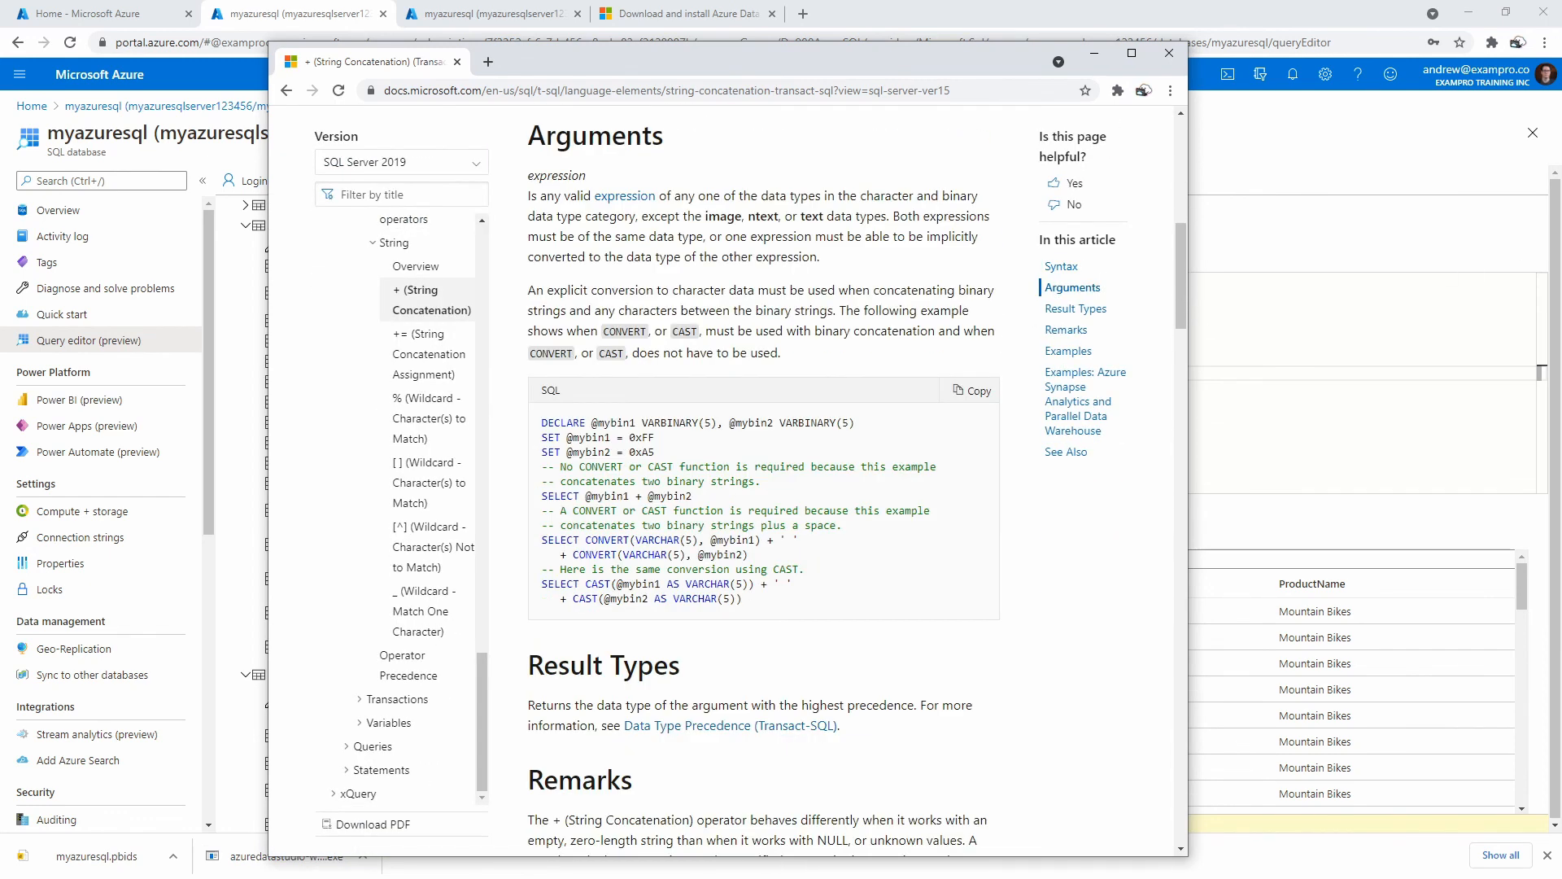
key(alt+Tab)
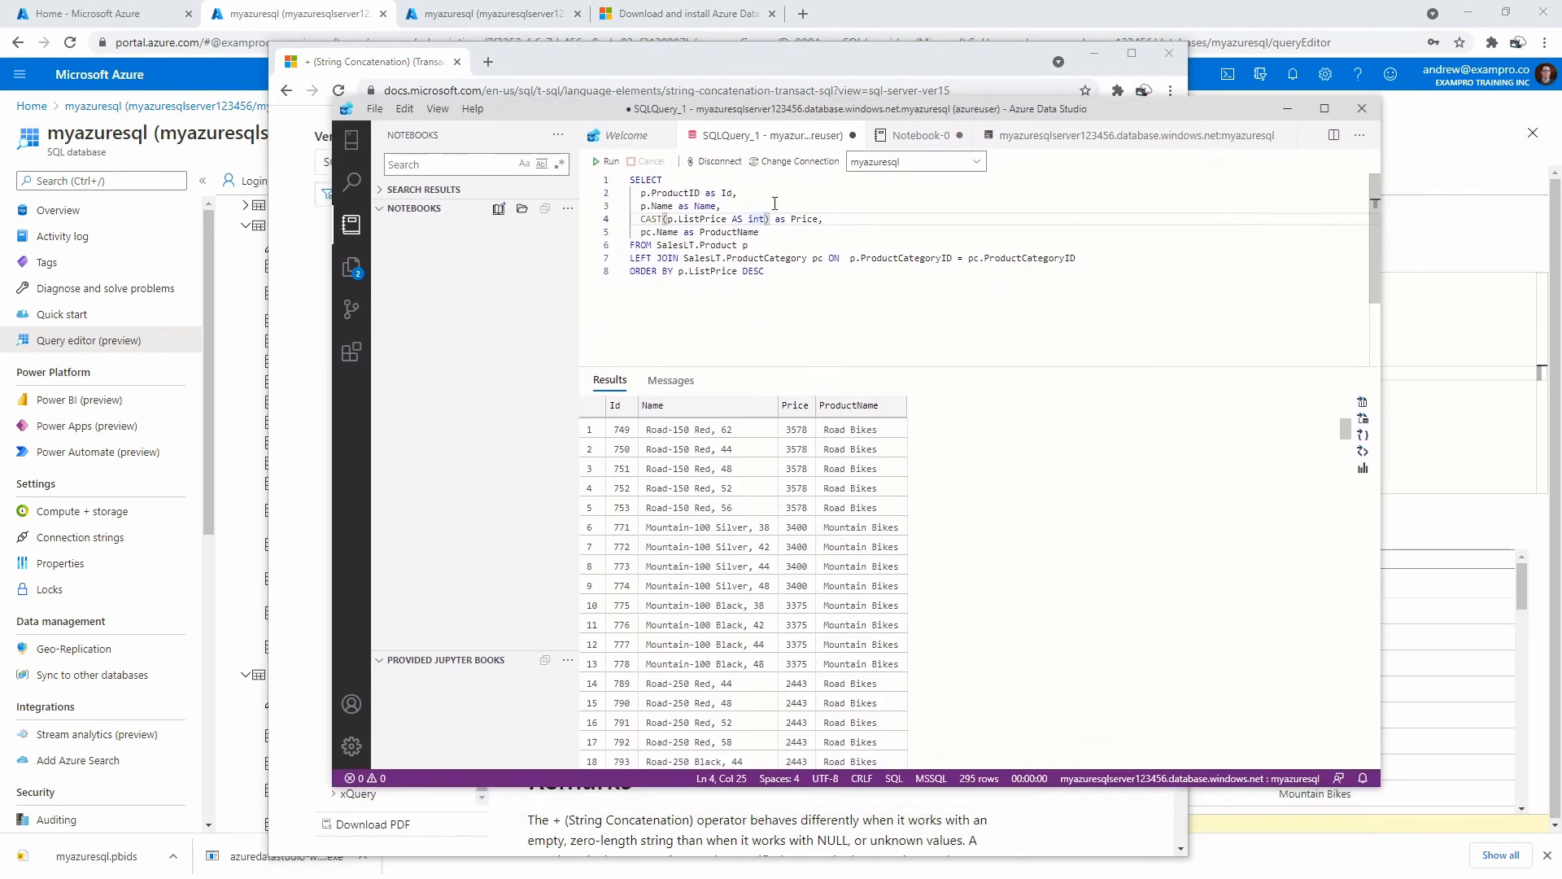
Wrap the int cast as CAST(CAST(p.ListPrice AS int) as varchar) on line 4.
text(CAST()
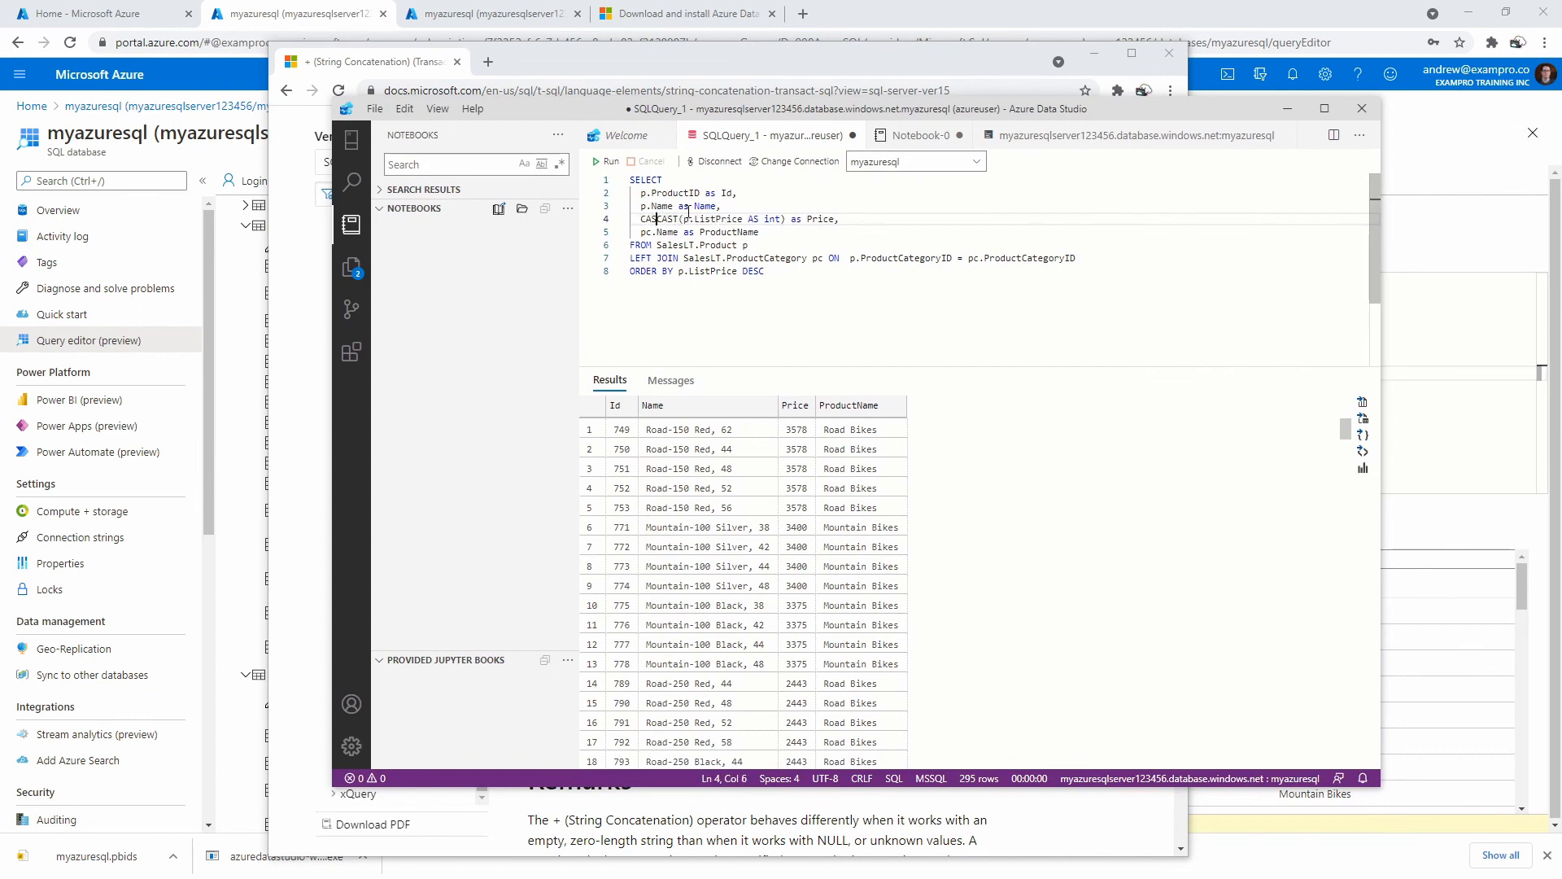
click(795, 219)
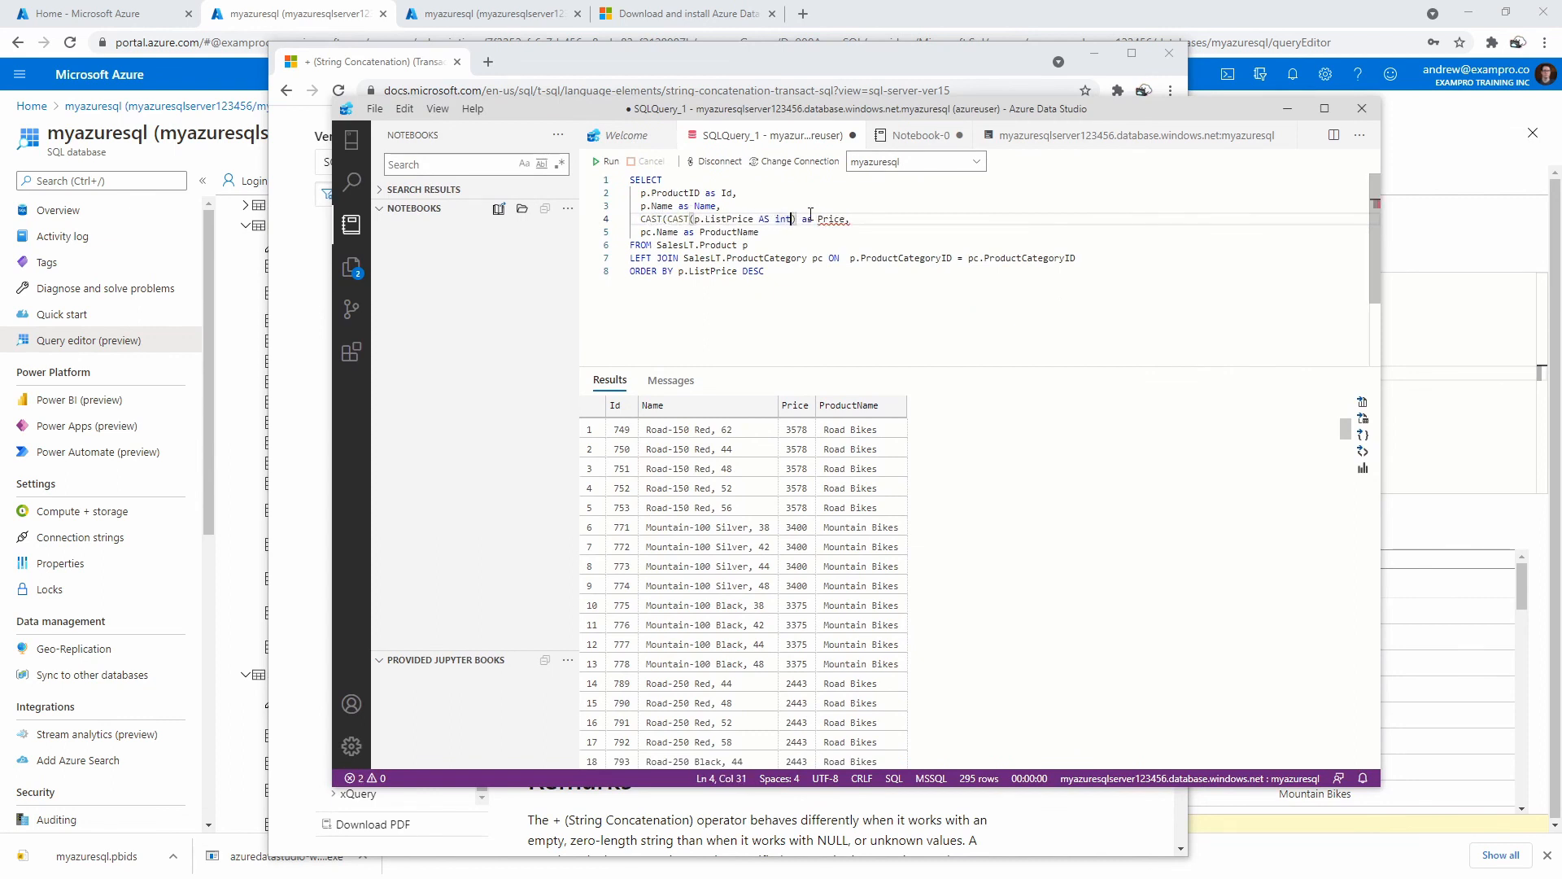
text(as v)
text(archar) as)
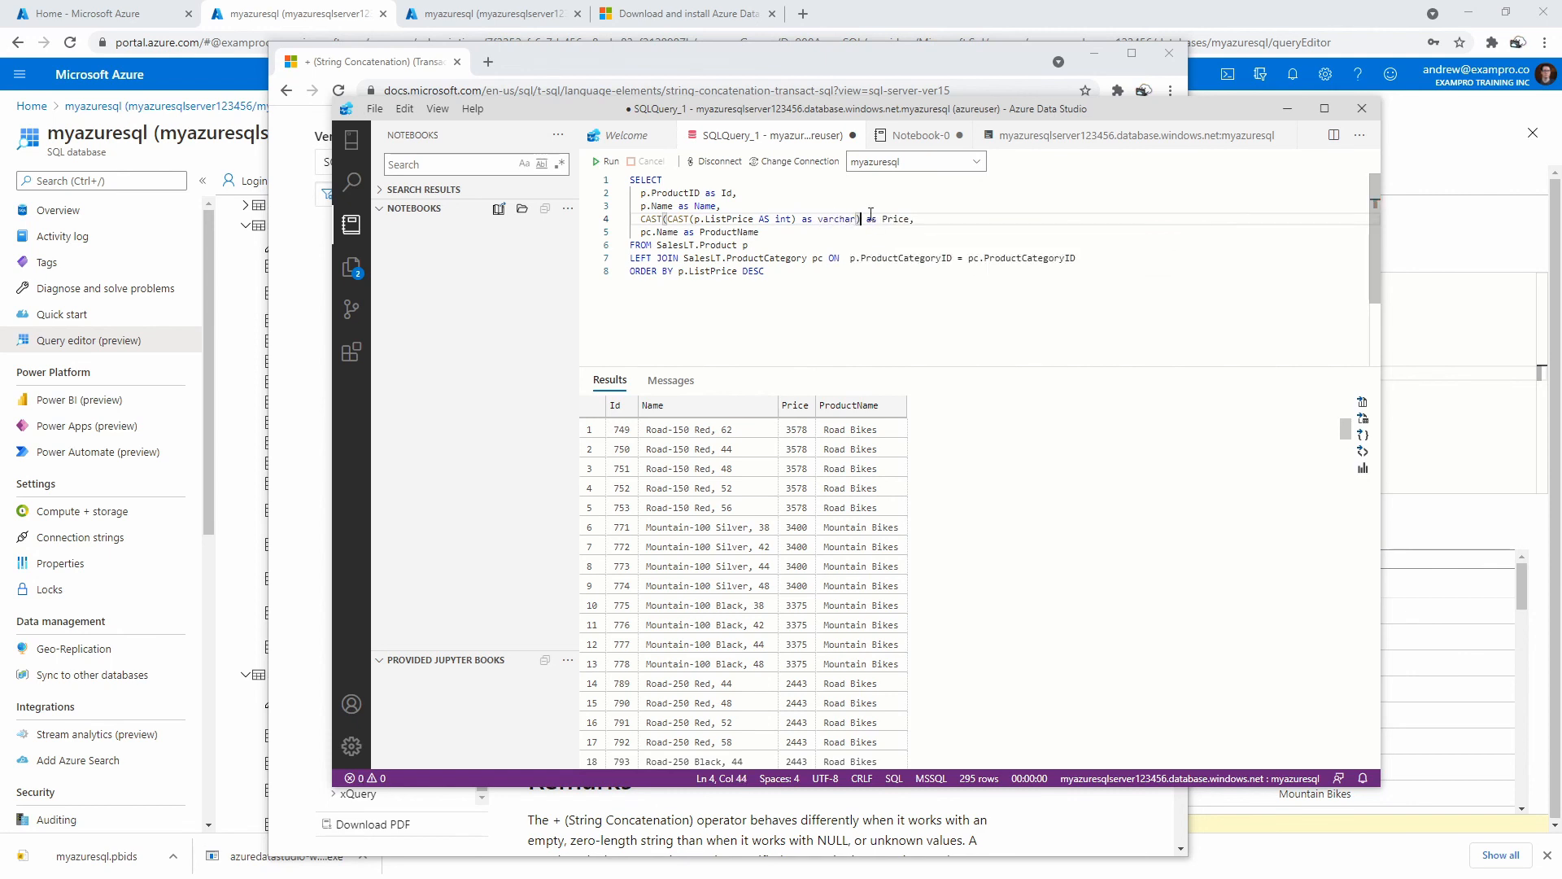
key(Down)
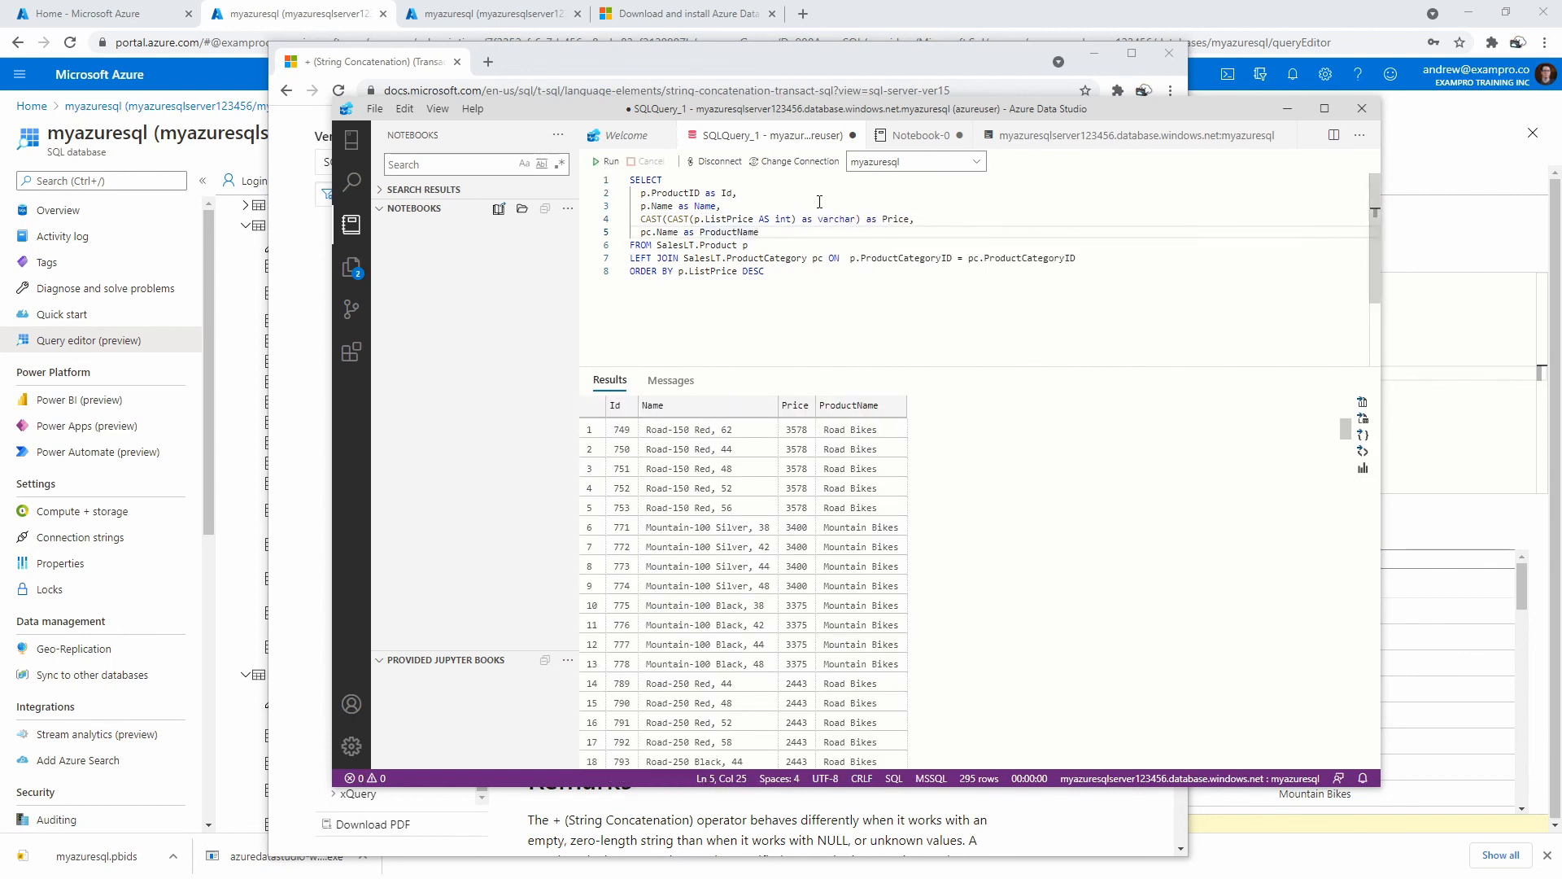
Prefix the Price expression with '$' + and run the query.
click(637, 219)
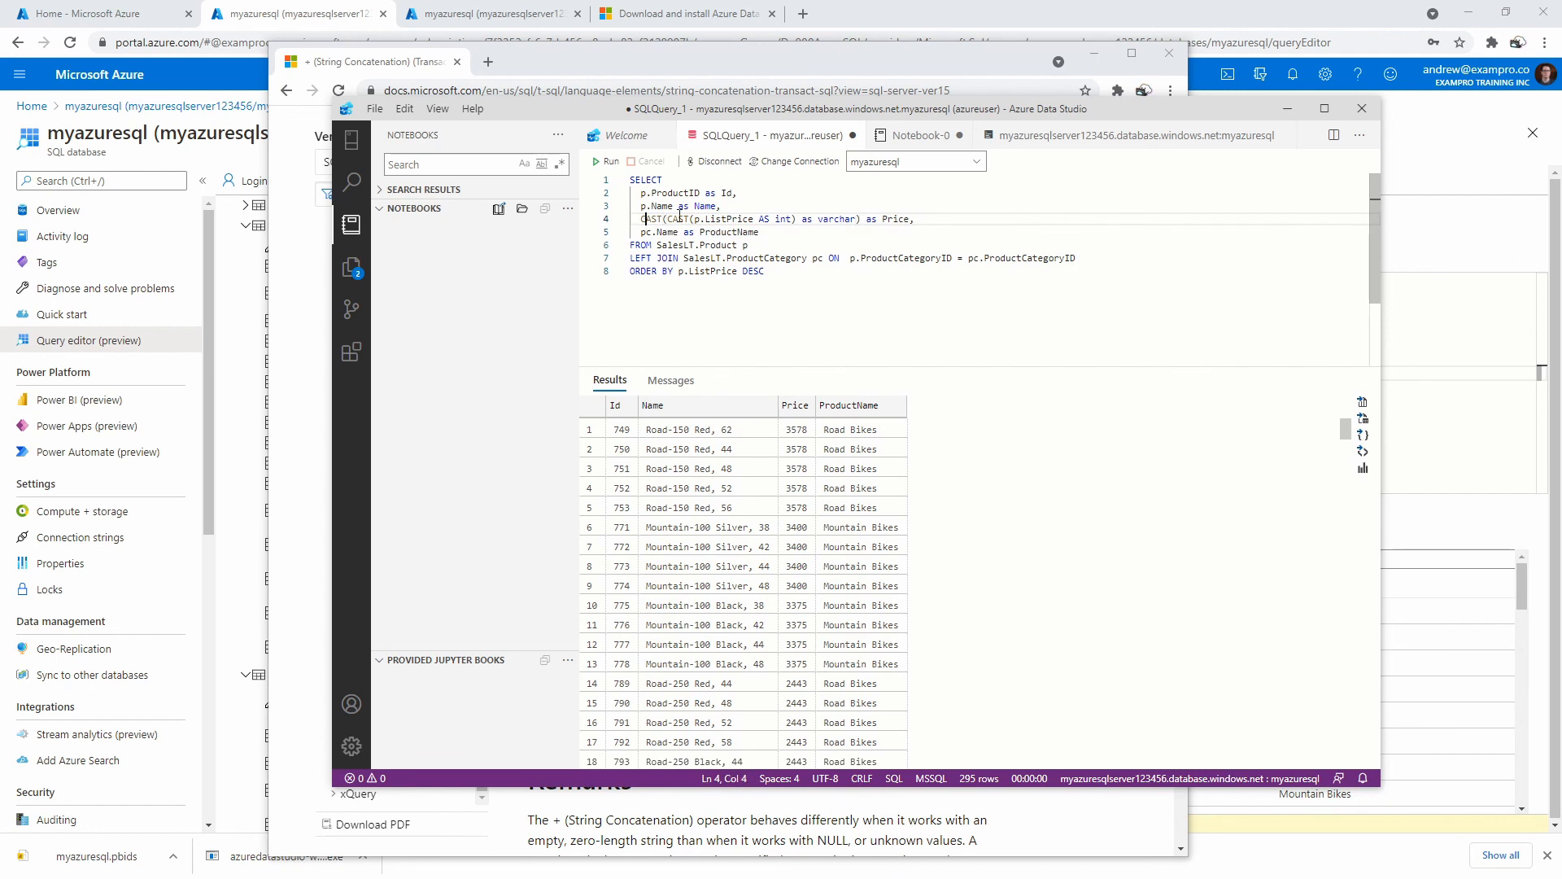
text('')
key(Left)
text($' +)
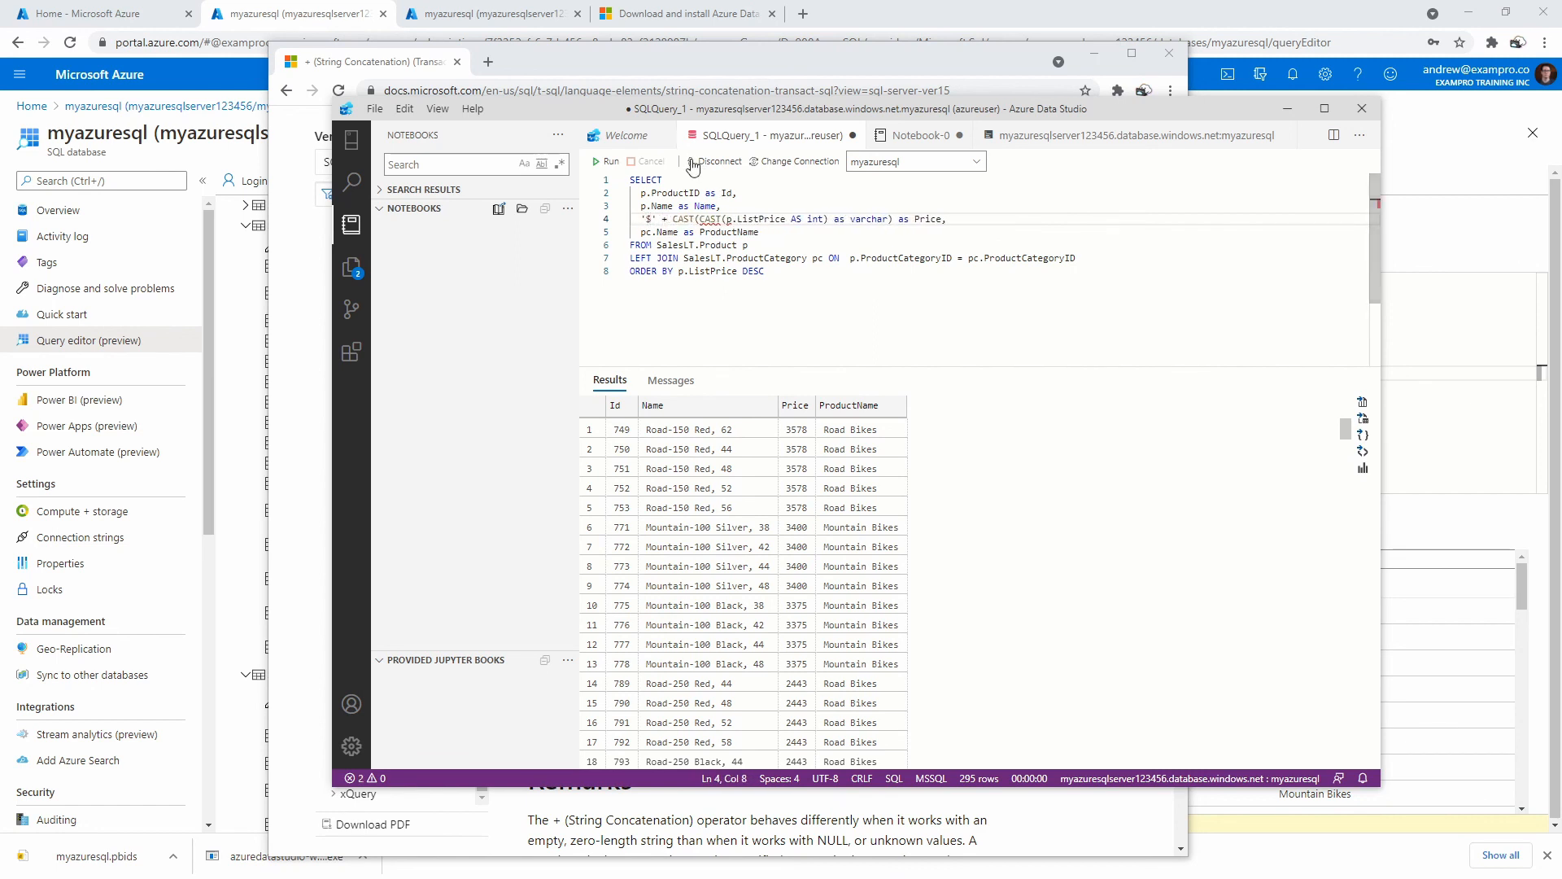
click(612, 163)
Append + ' USD' after the varchar cast and rerun to show prices like $3578 USD.
click(894, 219)
text(+ ' USD)
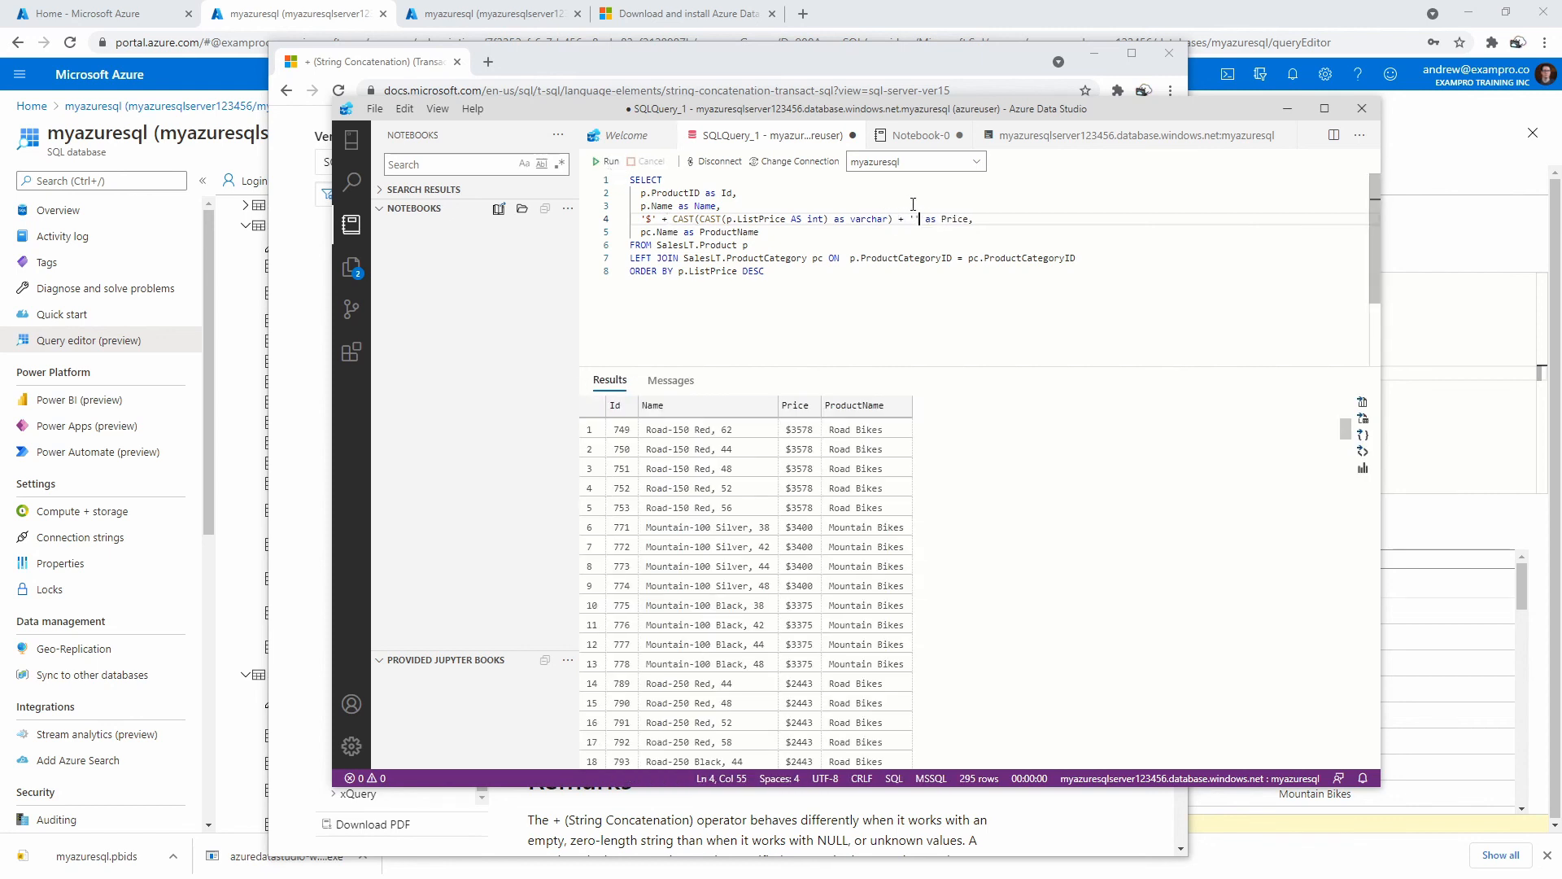
click(606, 162)
click(820, 261)
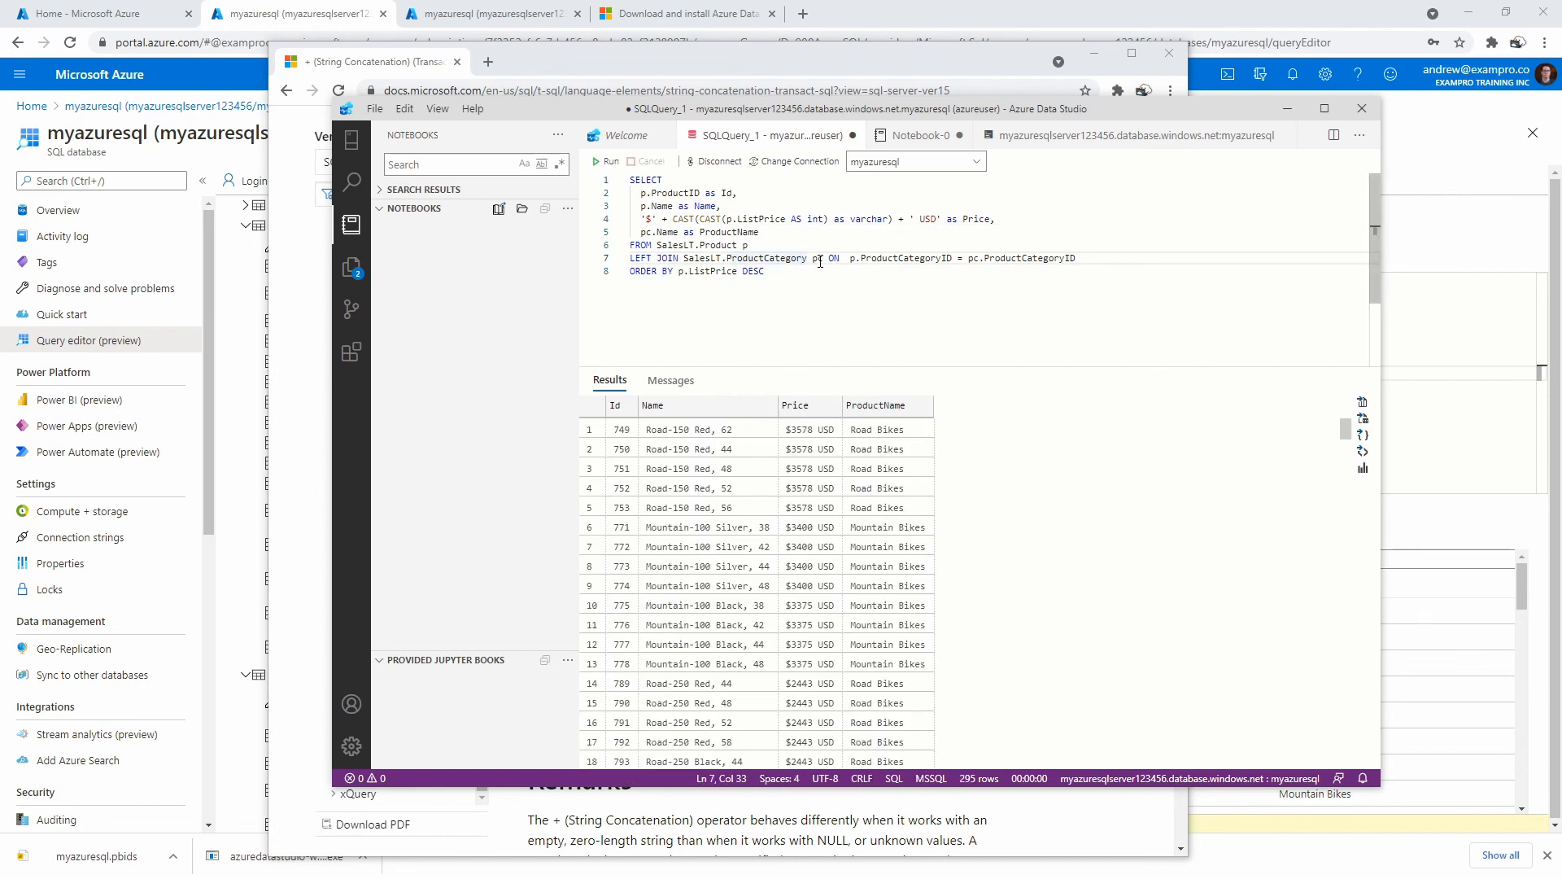
Select the finished query, then select the existing query in Notebook-0's cell.
drag(798, 277, 625, 180)
key(ctrl+c)
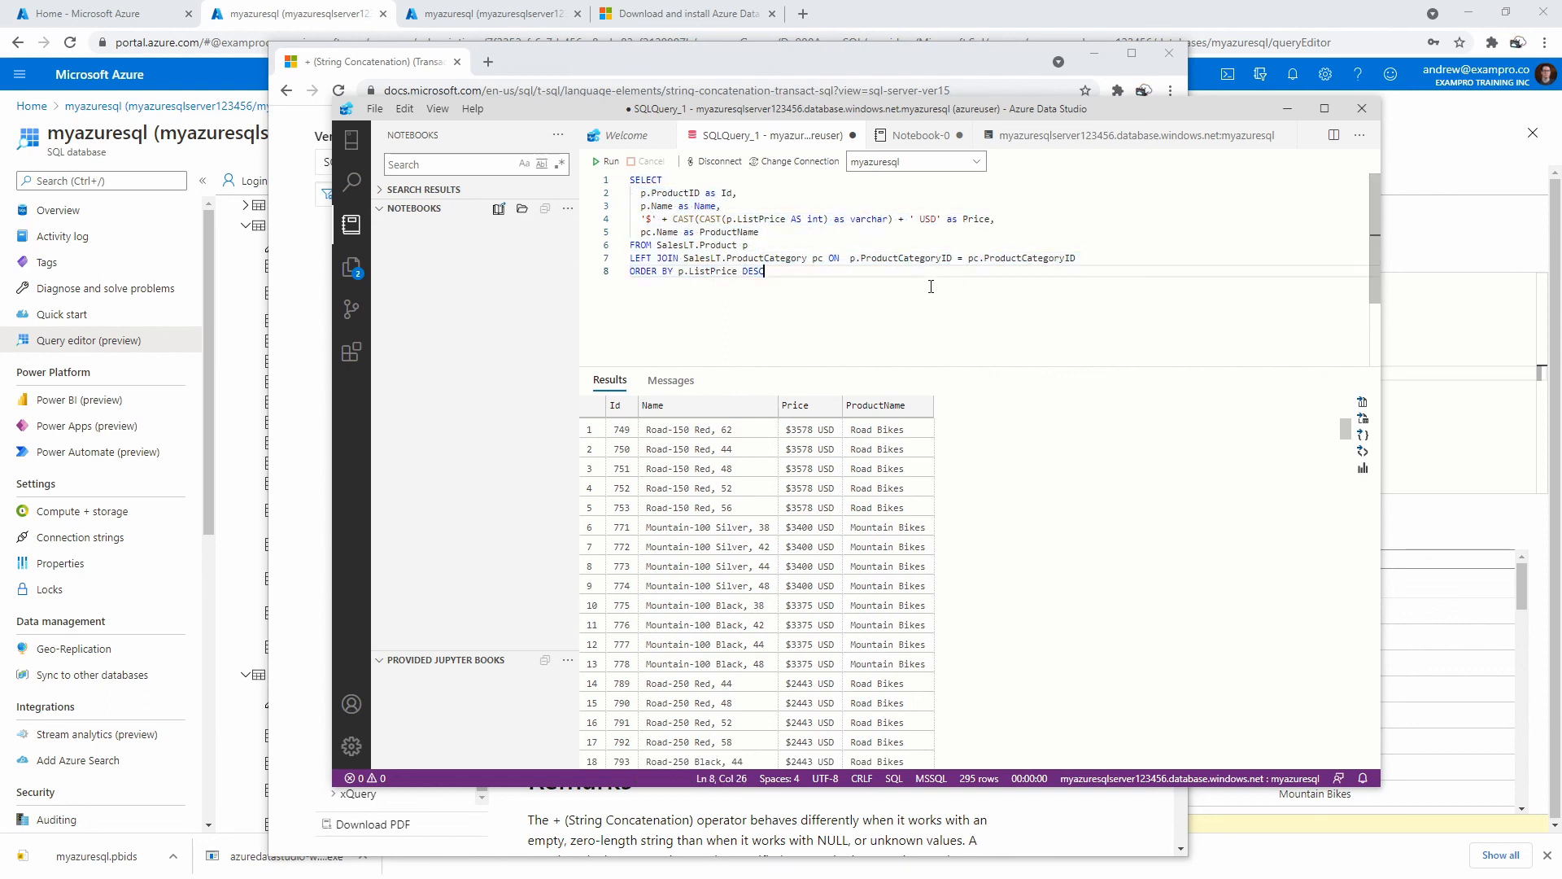
click(918, 136)
drag(839, 343, 644, 264)
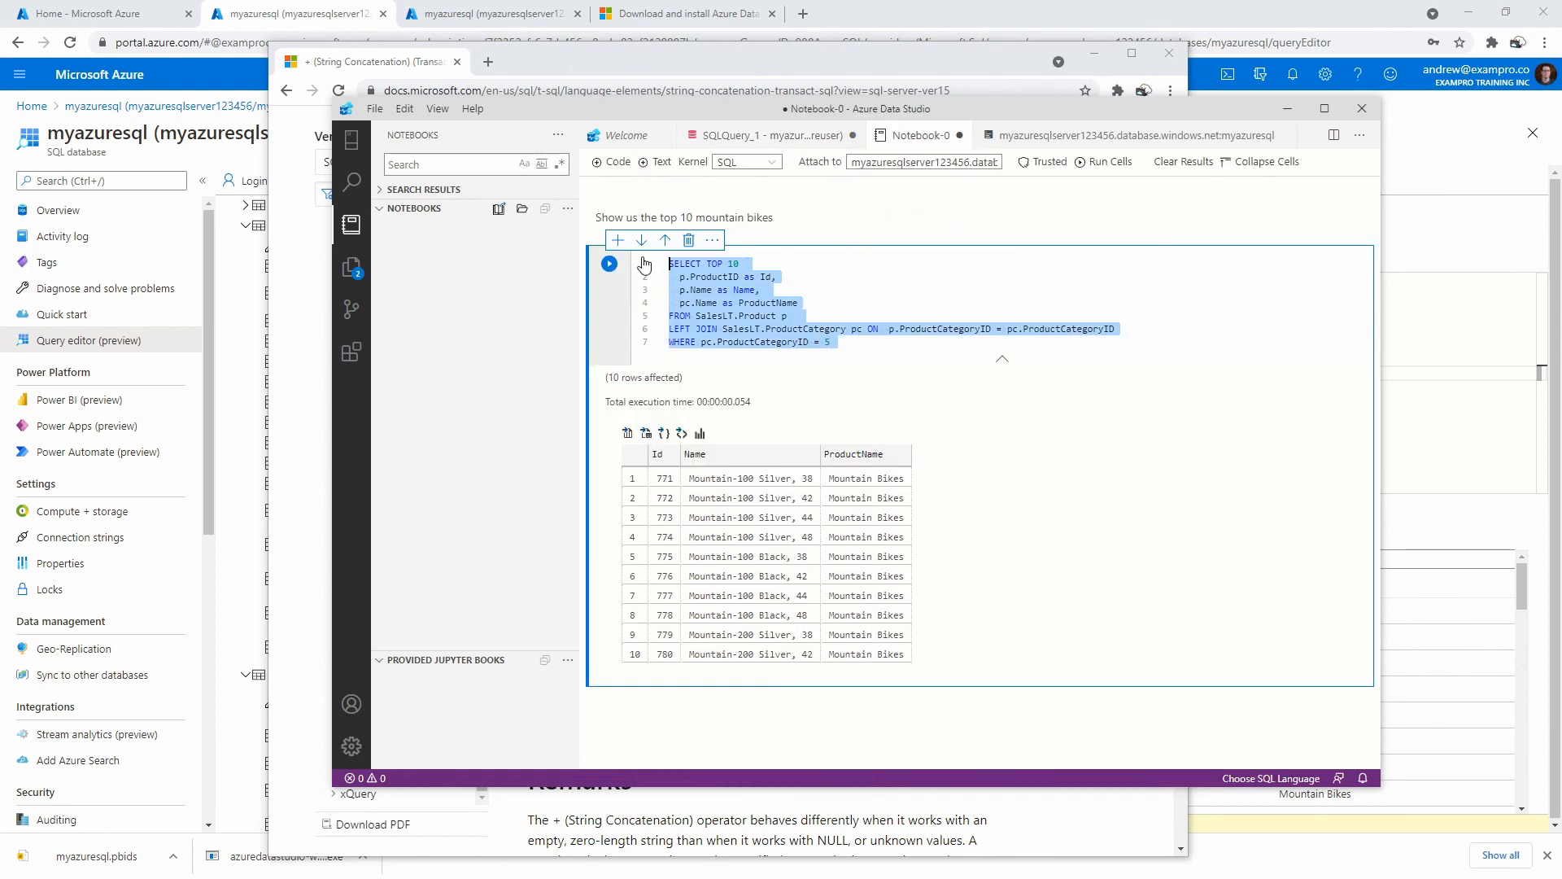
Paste the copied query over the Notebook-0 cell's existing query.
key(ctrl+v)
click(794, 266)
click(840, 290)
Minimize Azure Data Studio and close the Microsoft Docs browser window.
click(1288, 108)
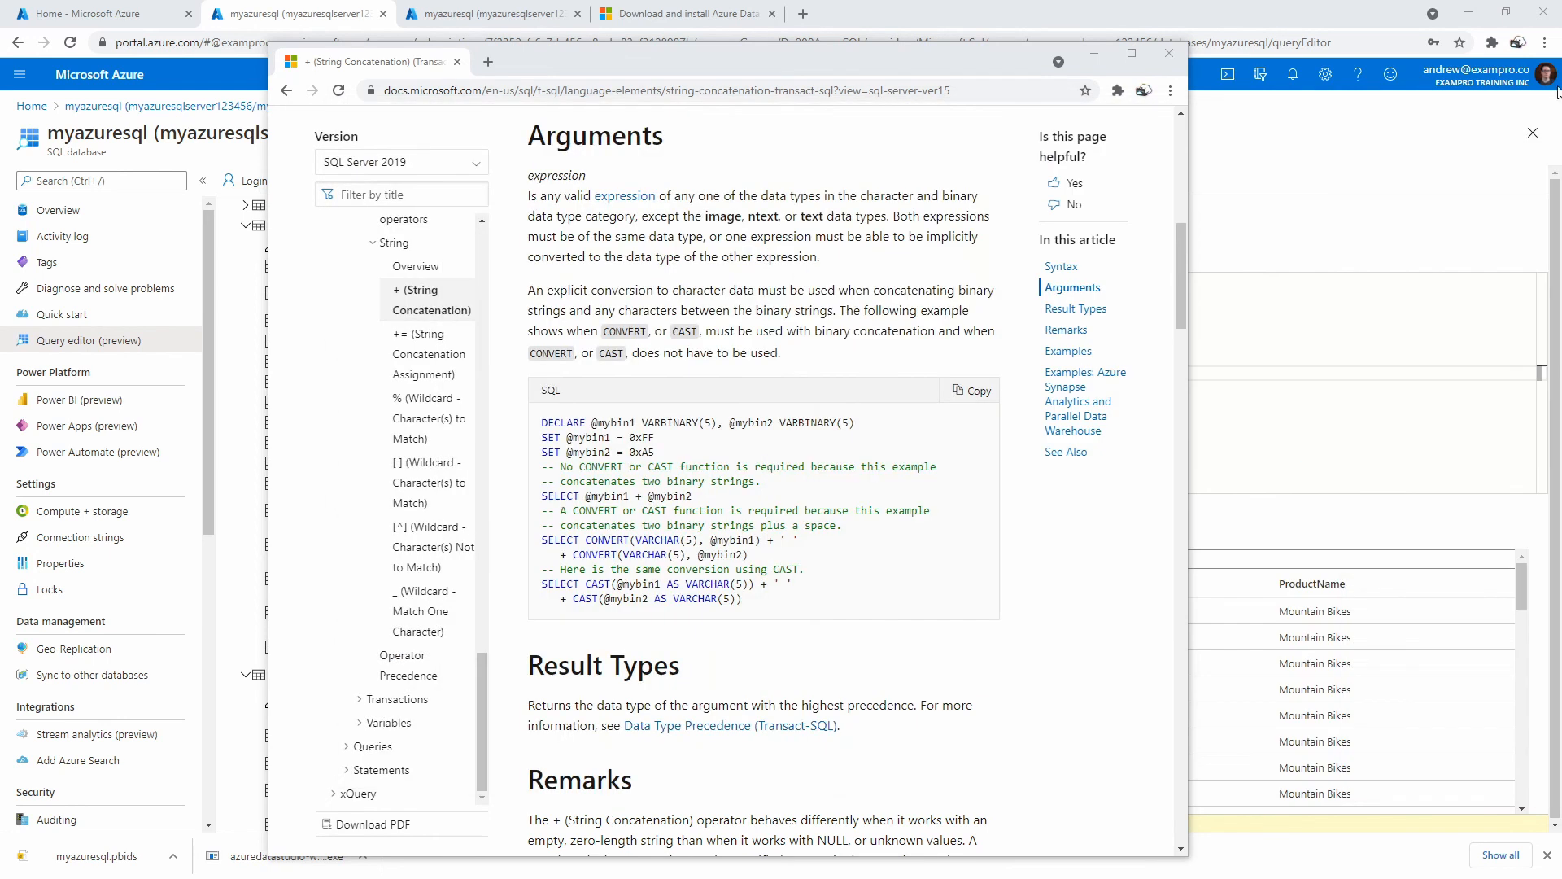
drag(852, 56, 1008, 68)
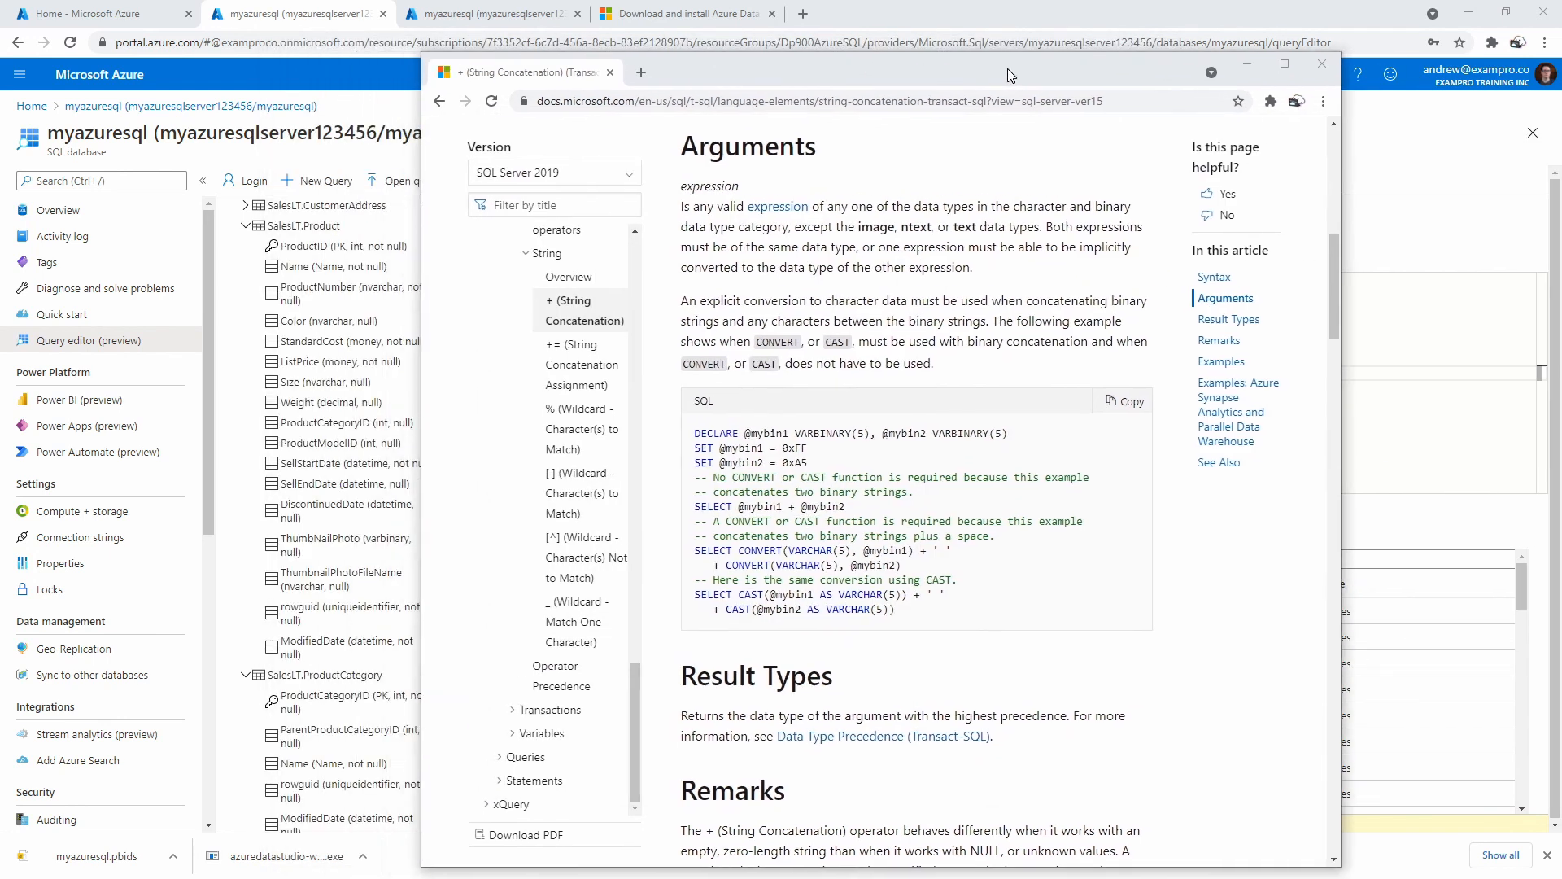
click(1323, 64)
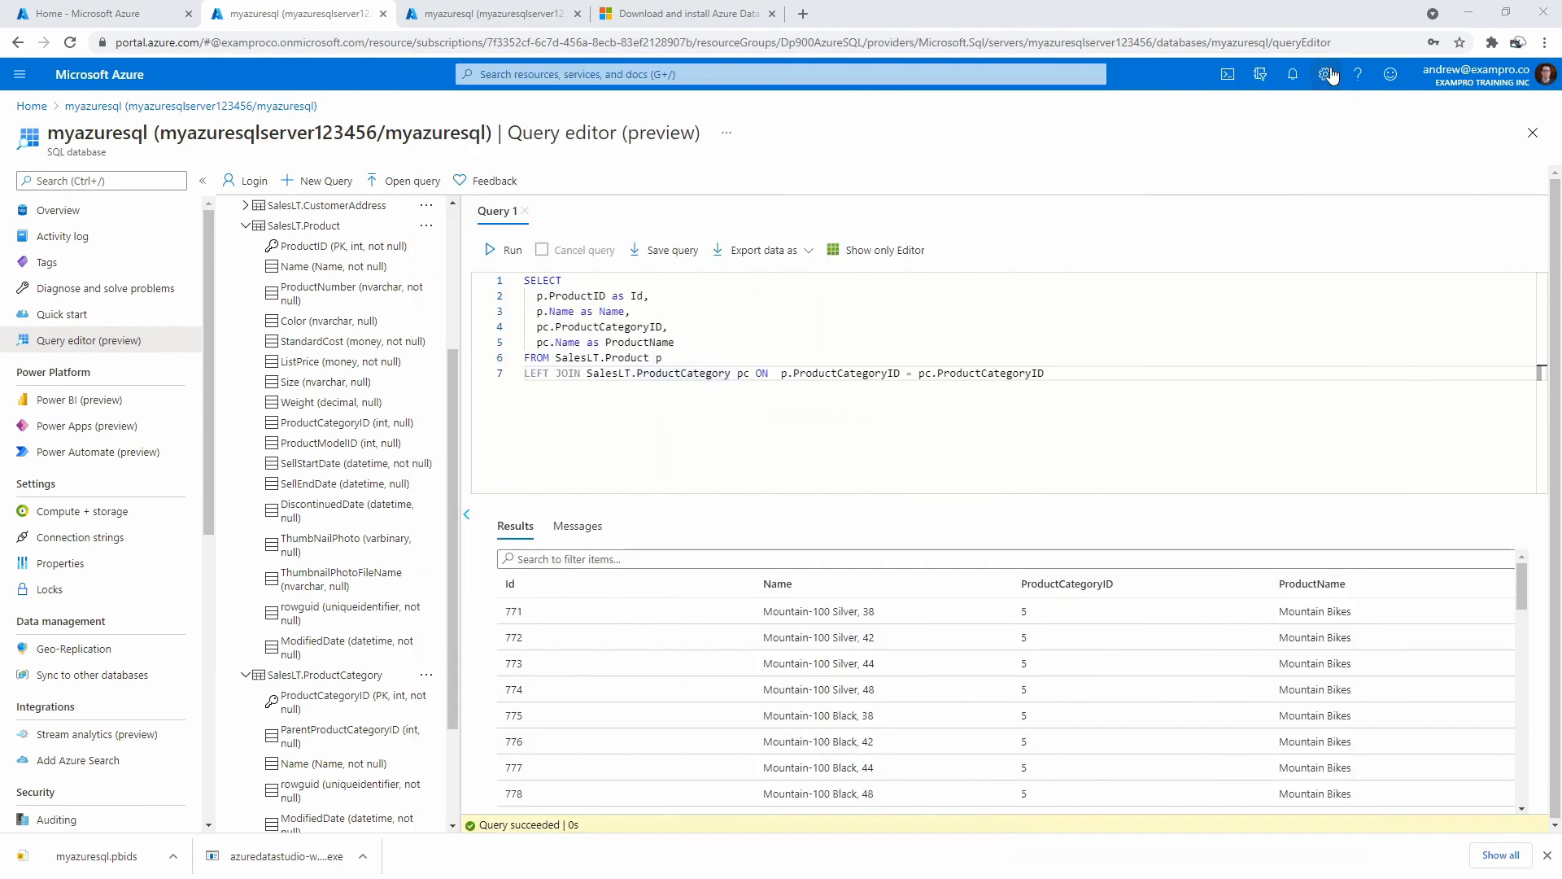